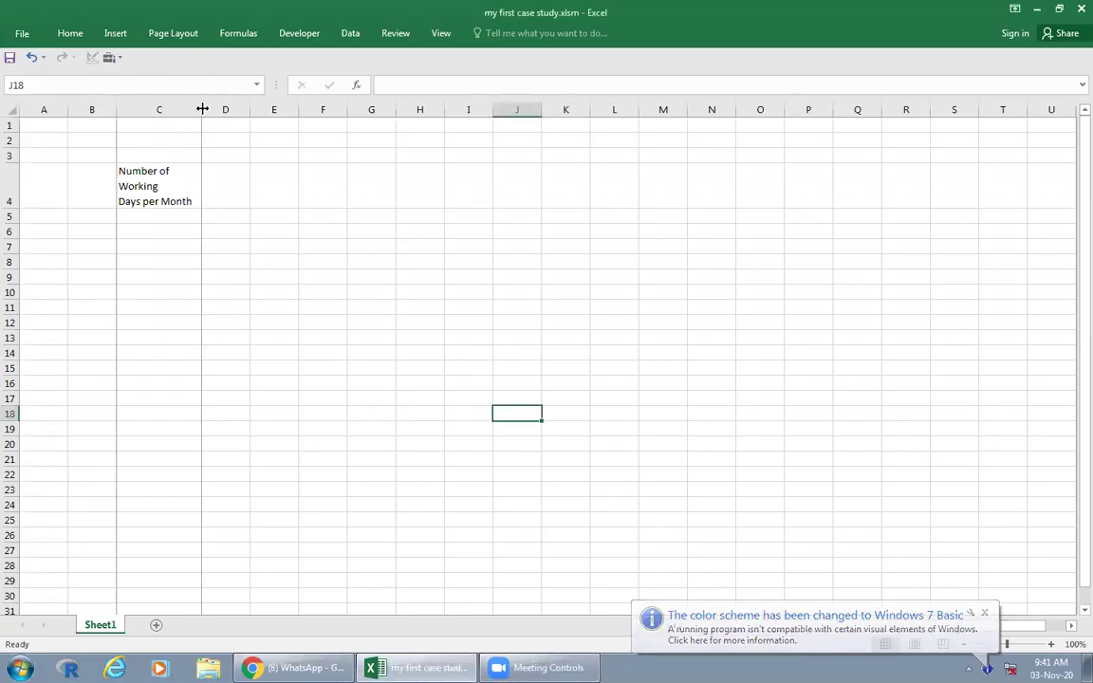
Step: Widen column C, shorten row 4 and widen column D to fit the working-days label
drag(201, 109, 227, 109)
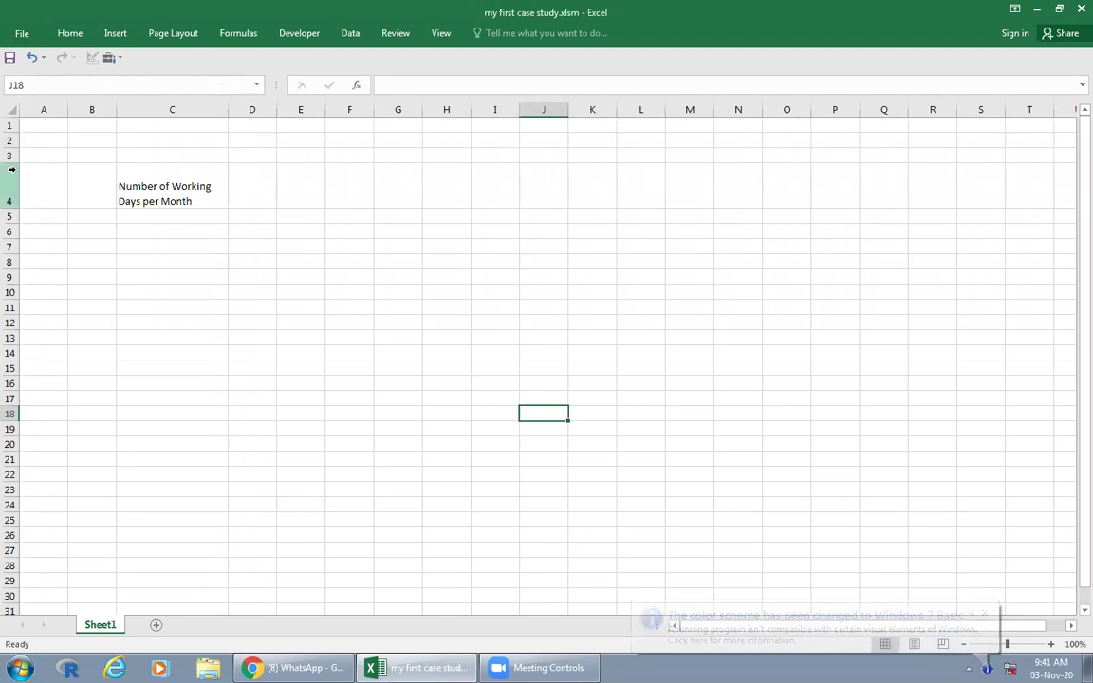
drag(15, 206, 15, 193)
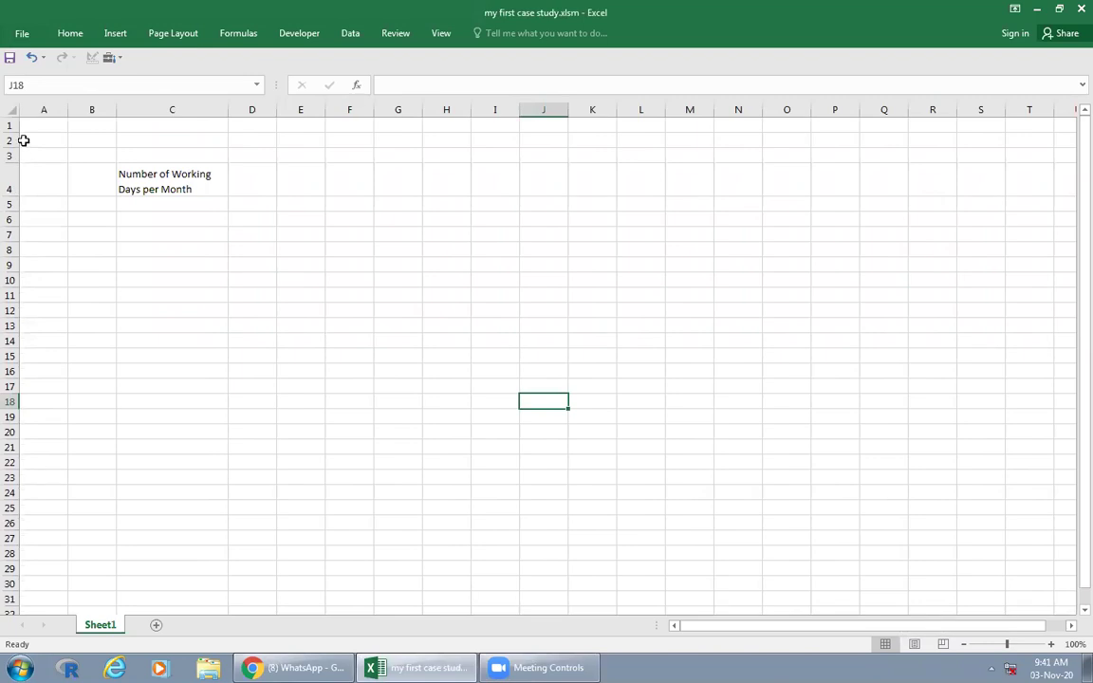
click(243, 179)
drag(276, 110, 291, 112)
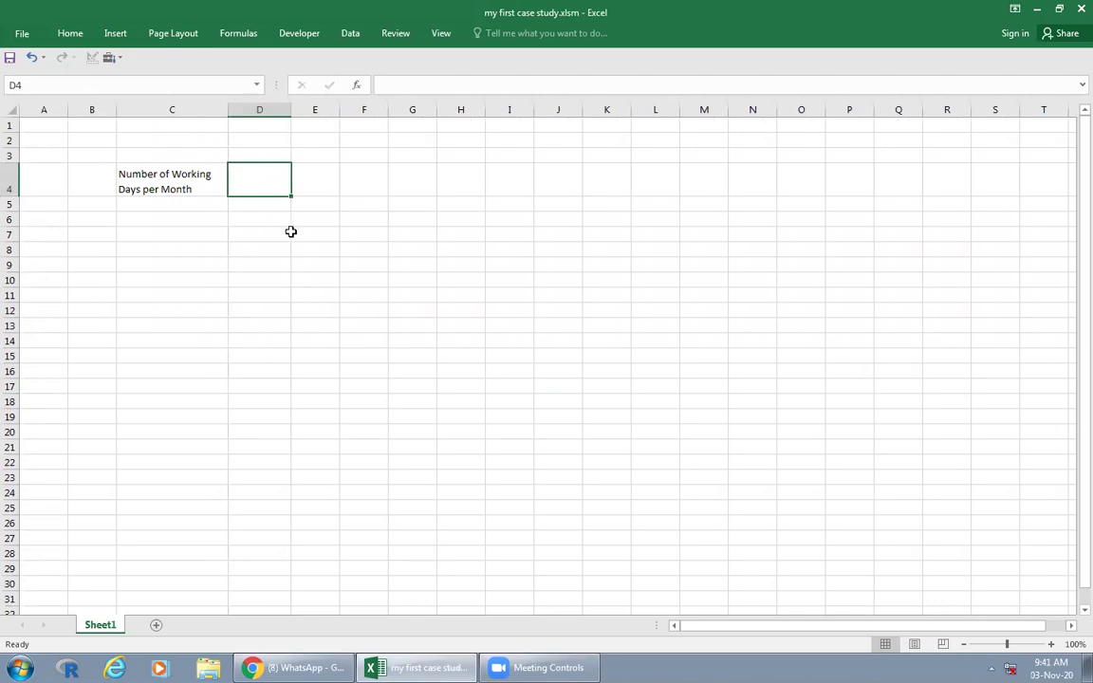
Step: Enter the headers Default in D3 and Edited in E3
drag(259, 144, 260, 151)
click(262, 155)
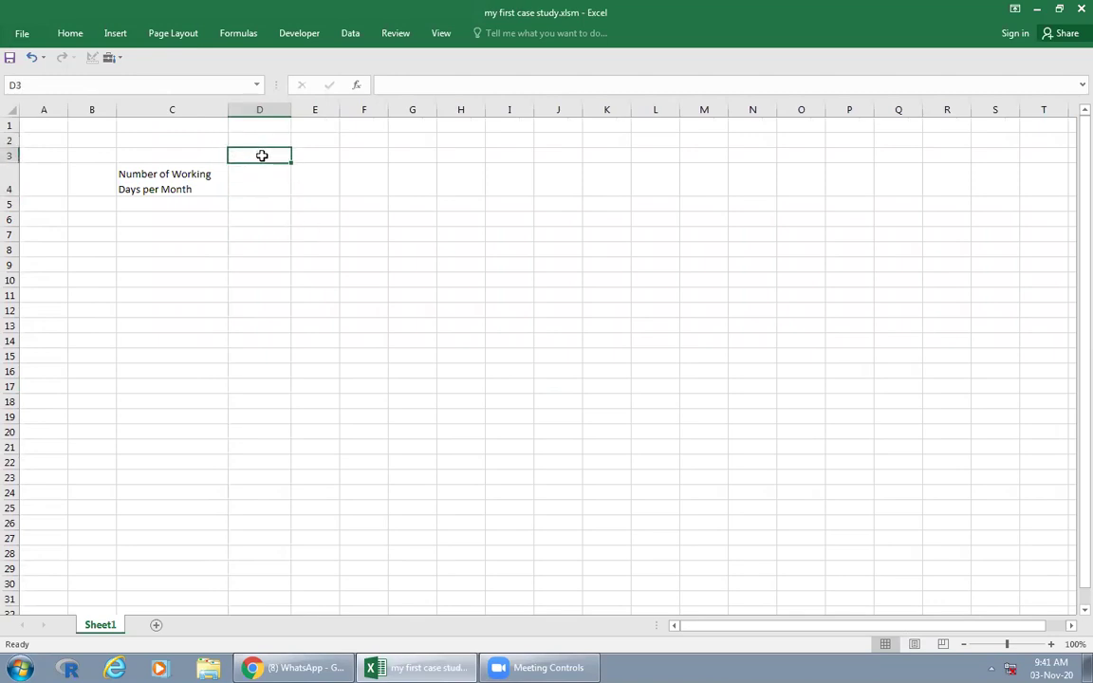
text(Defaul)
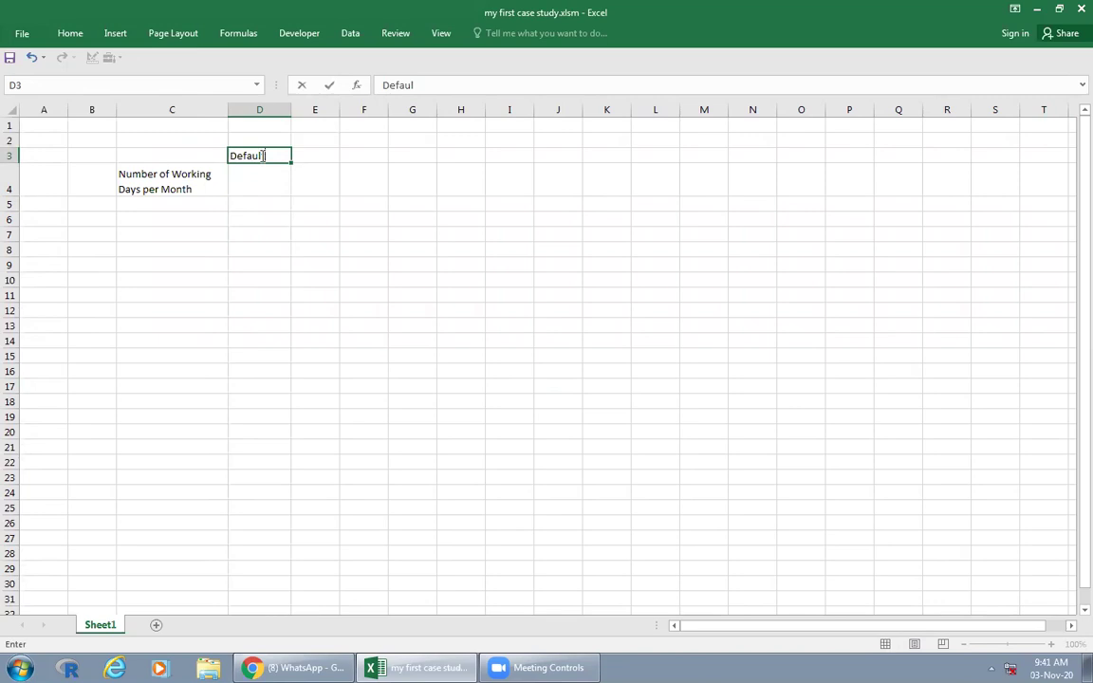
key(Tab)
text(Edit)
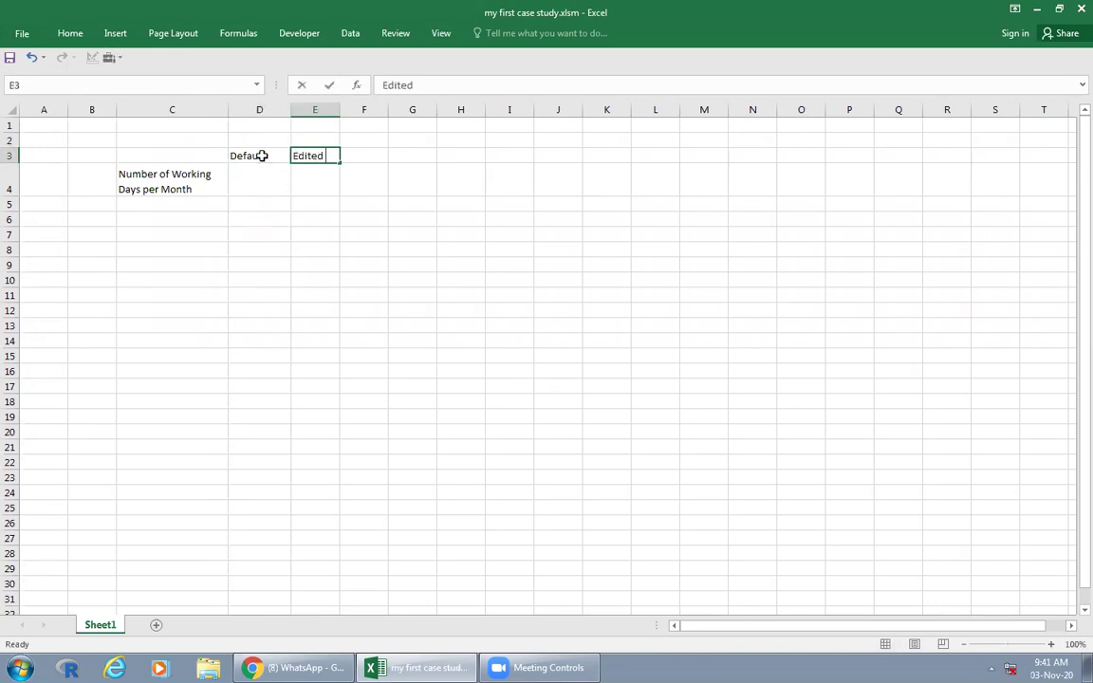
click(294, 230)
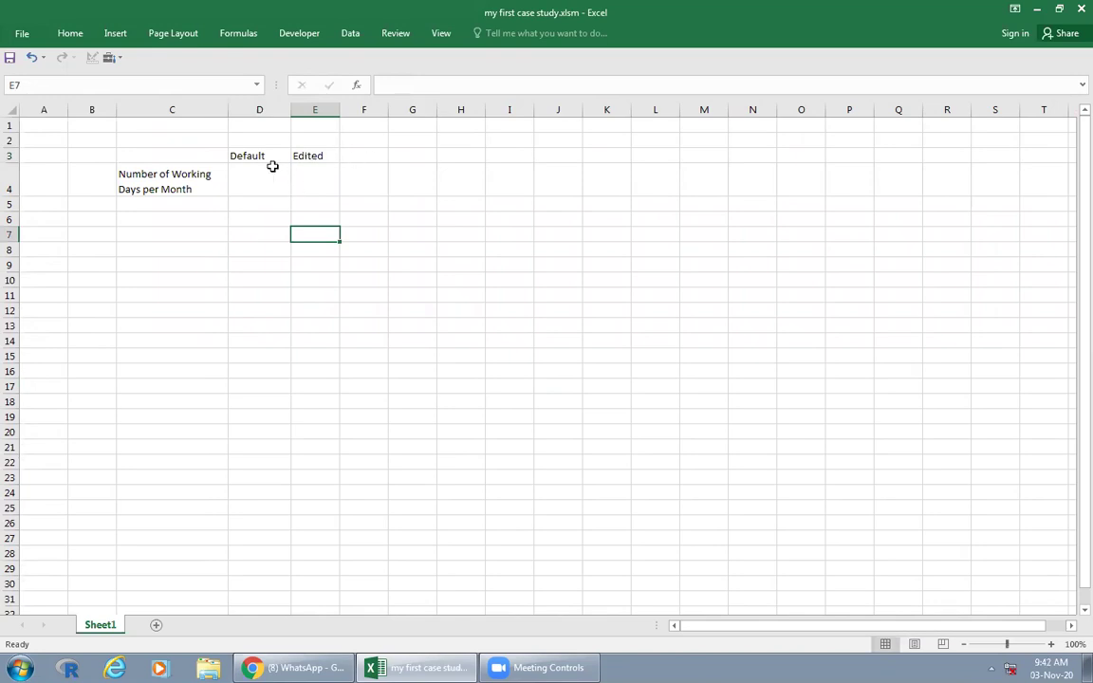
Step: Centre and bold the Default and Edited headers, pin the ribbon, and bold the C4 label
drag(237, 155, 304, 156)
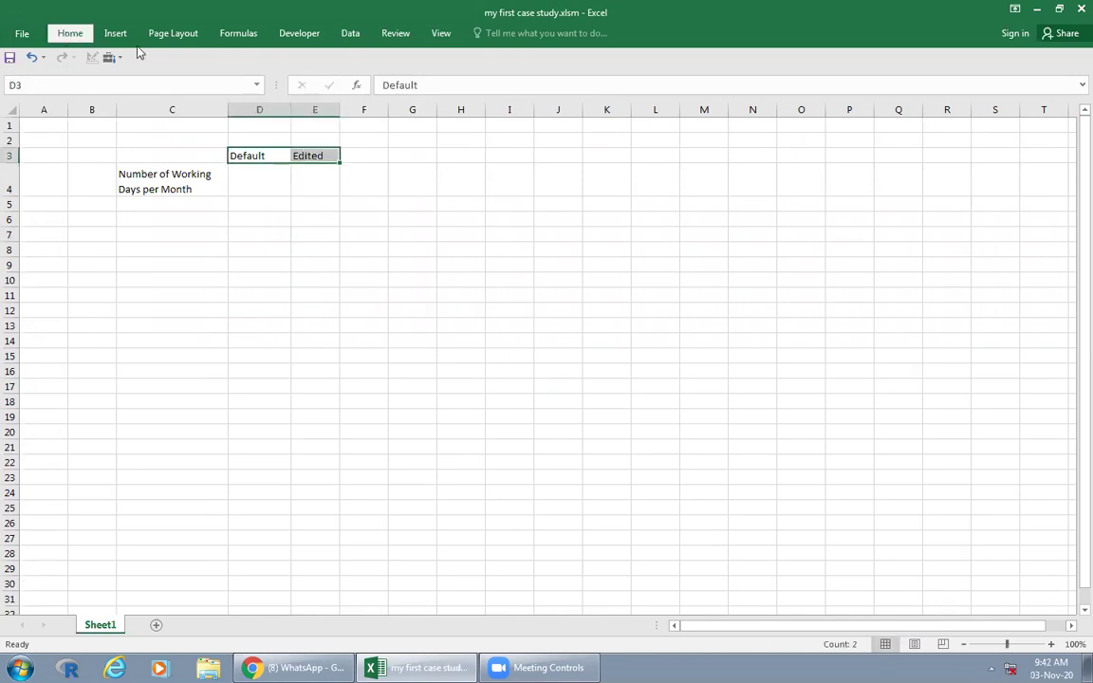
click(306, 85)
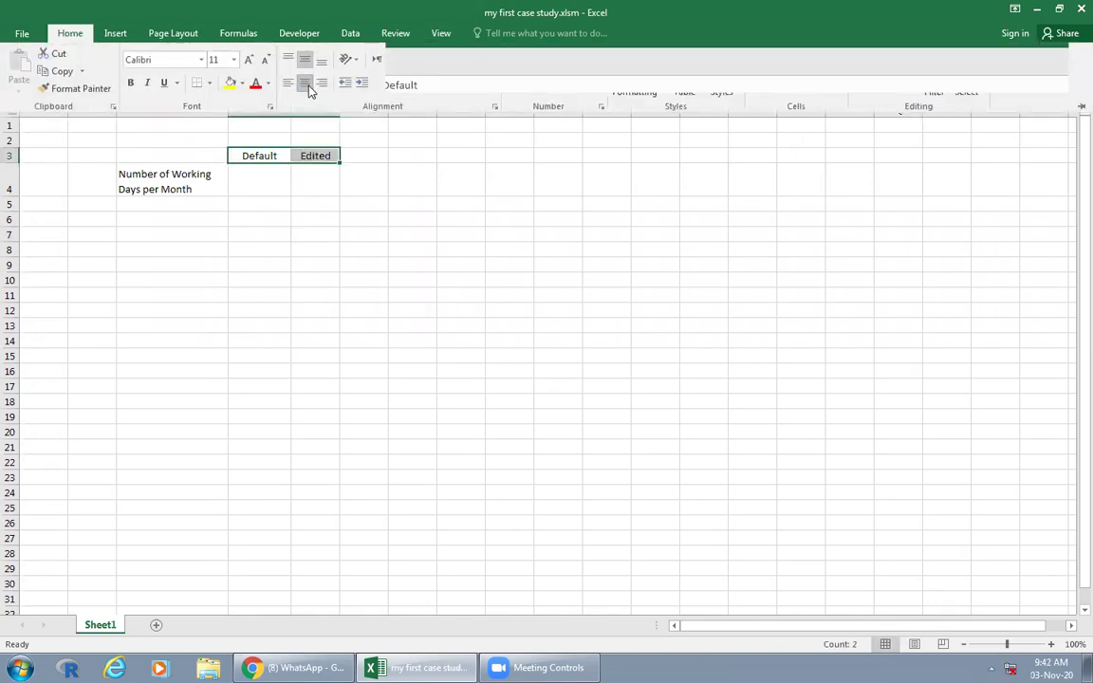
click(132, 83)
click(164, 169)
click(166, 179)
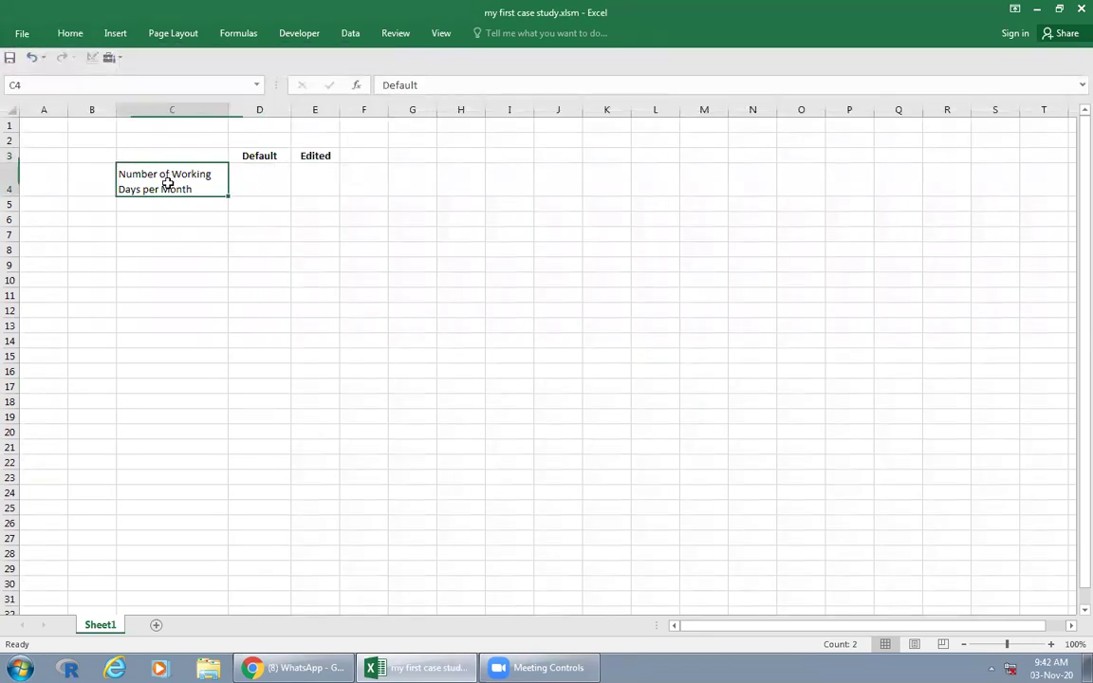
click(71, 33)
click(1081, 108)
click(130, 84)
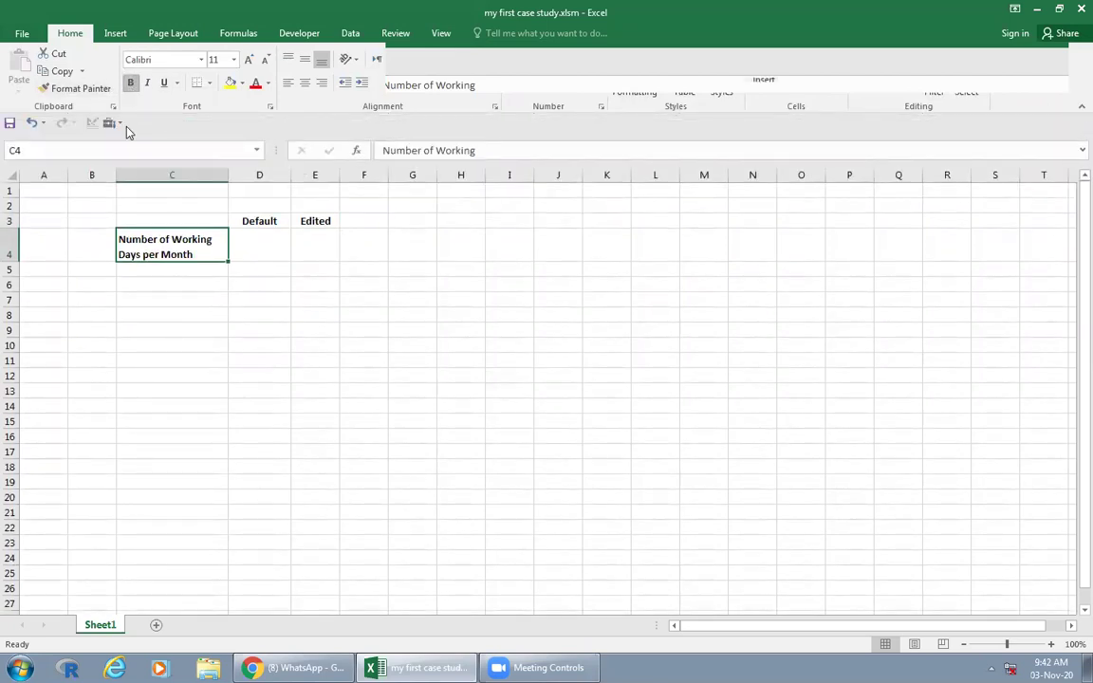
click(304, 376)
Step: Enter 22 in D4, then centre all sheet contents horizontally and vertically
click(266, 251)
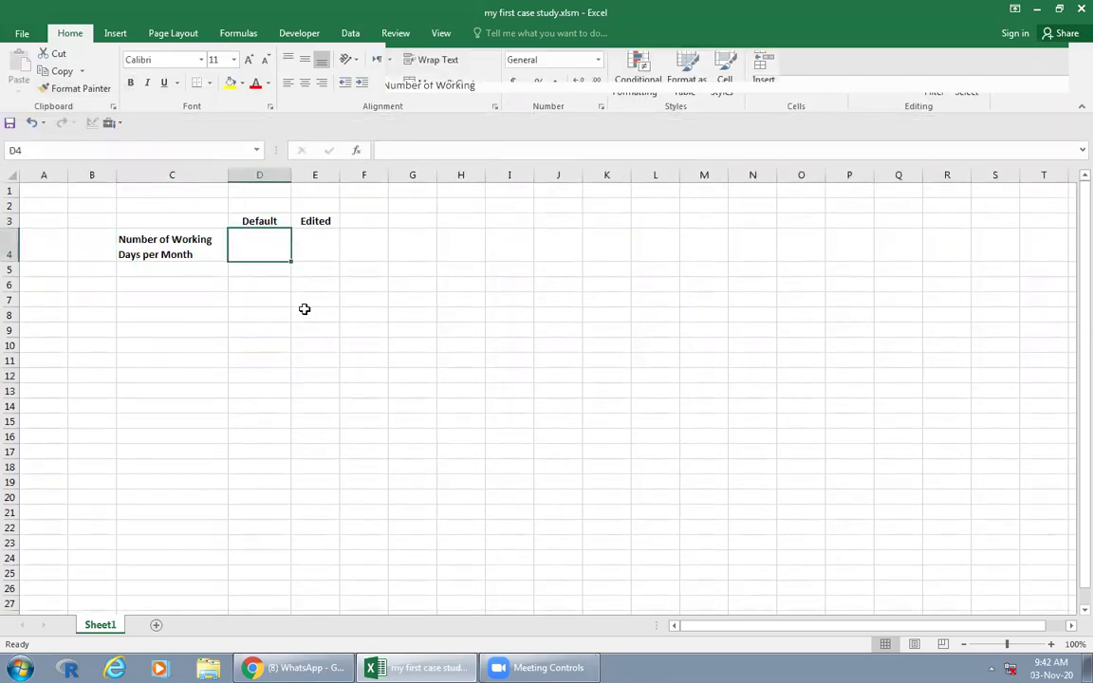
text(22)
click(304, 309)
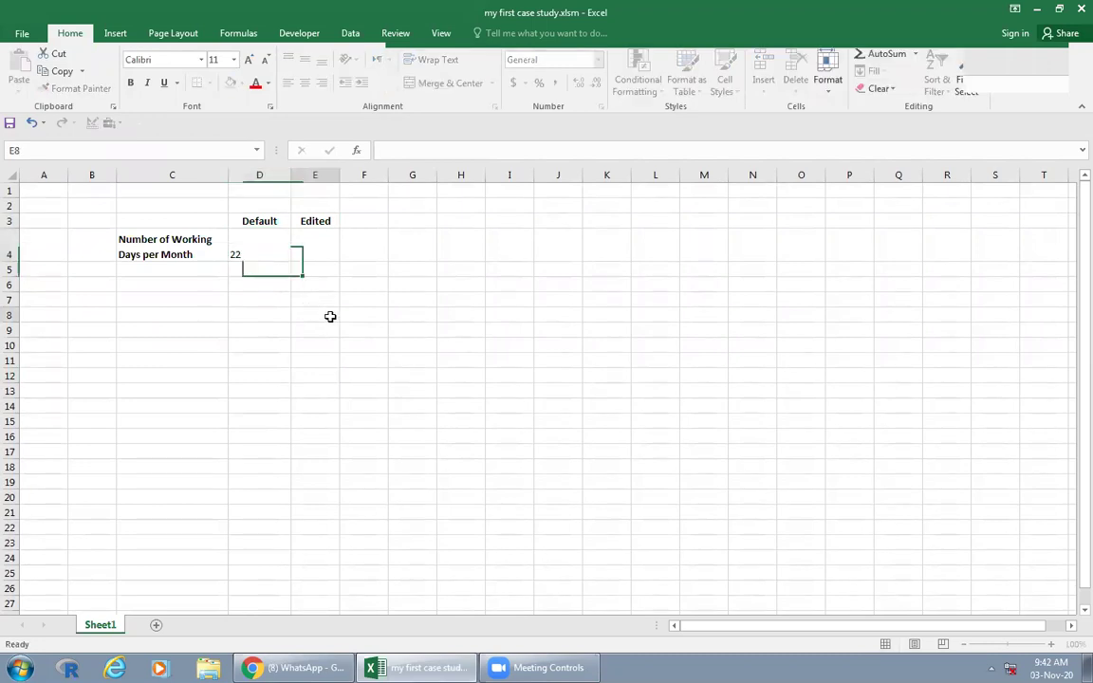
click(12, 177)
click(305, 59)
click(305, 82)
click(325, 278)
click(325, 253)
click(337, 312)
click(180, 270)
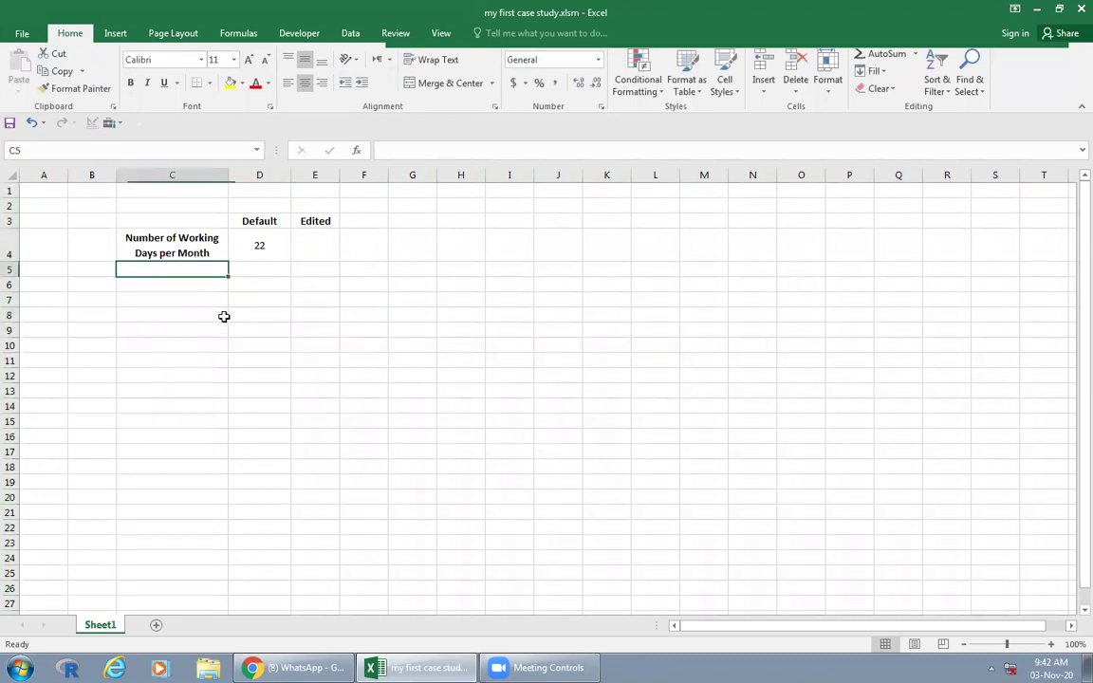
Step: Label C5:C8 Hrs Per Day, 15 mins Break / Day, Lunch Break / Day, Maintenance Time / Day, widening column C
text(W)
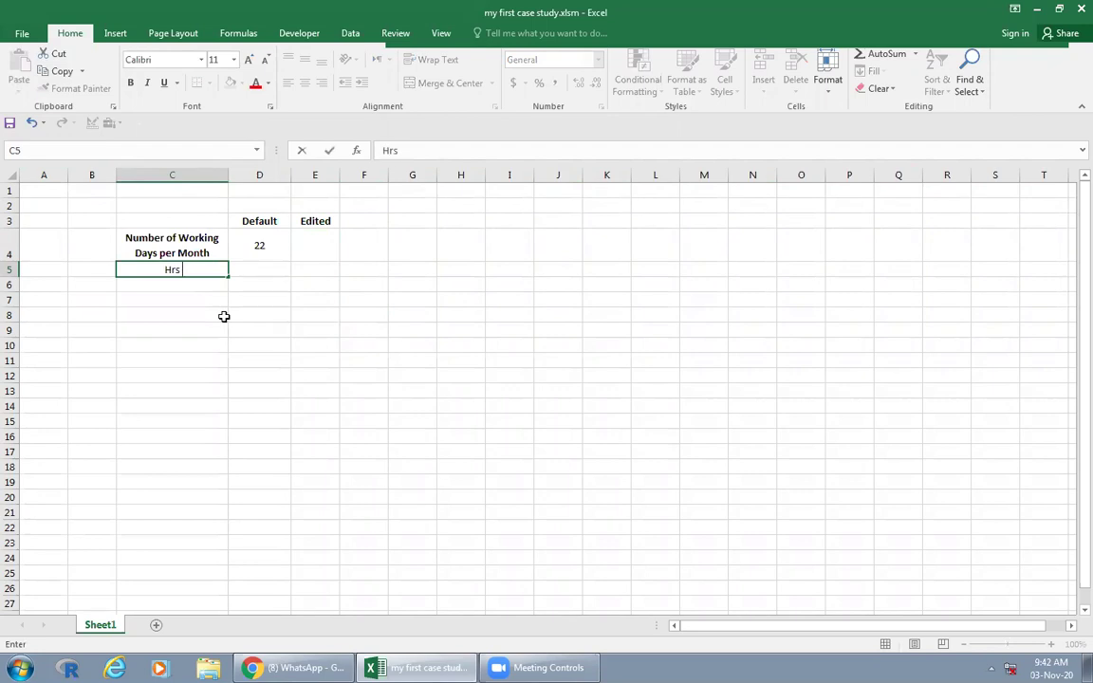
text(er Day)
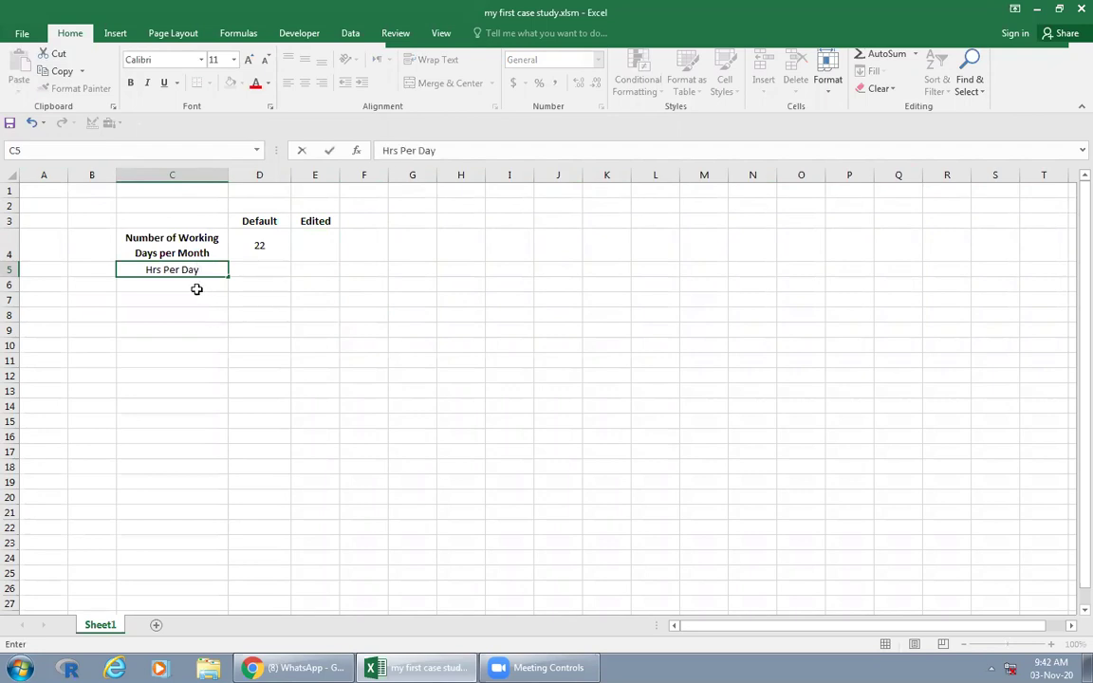
key(Return)
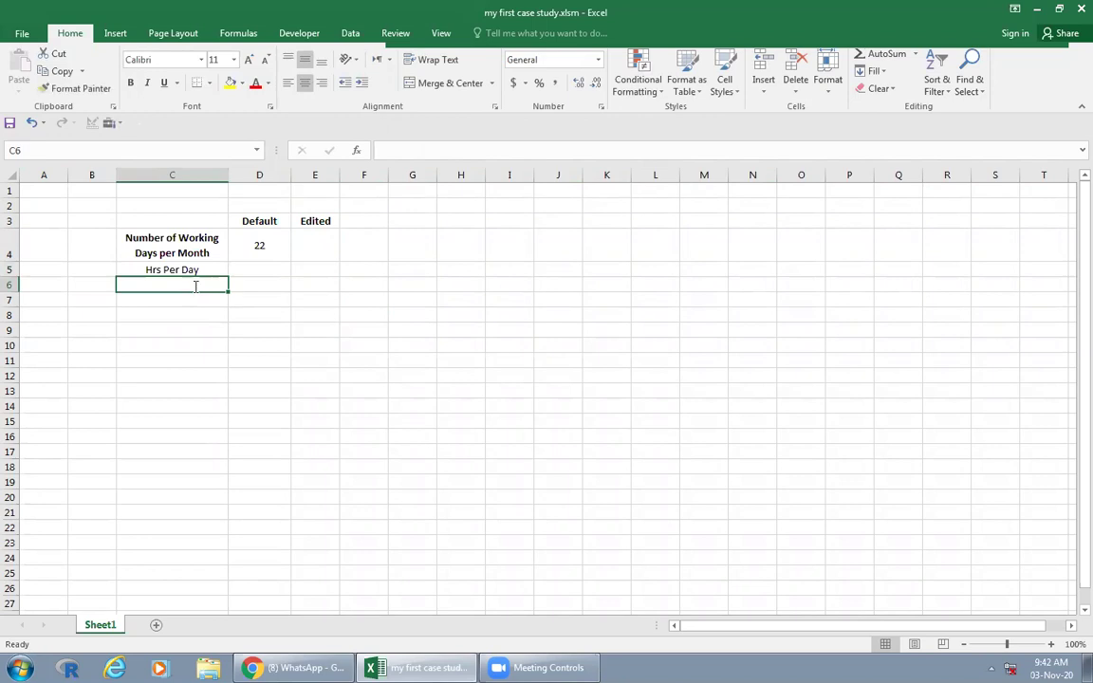
text(B)
text(ins Break)
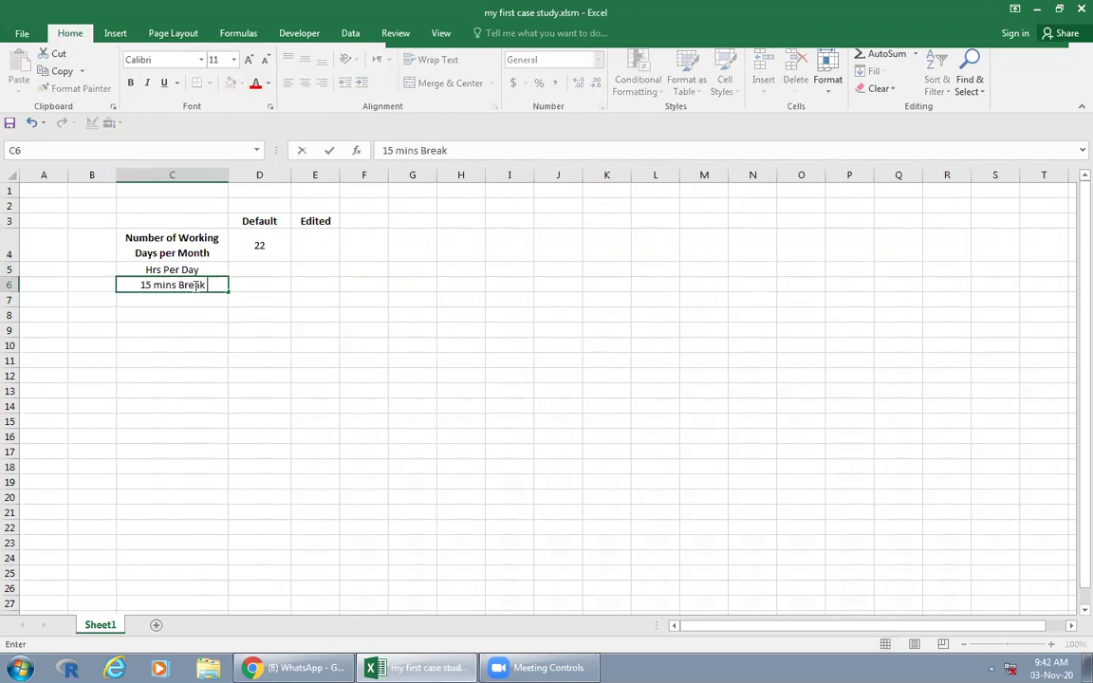
text( / ay)
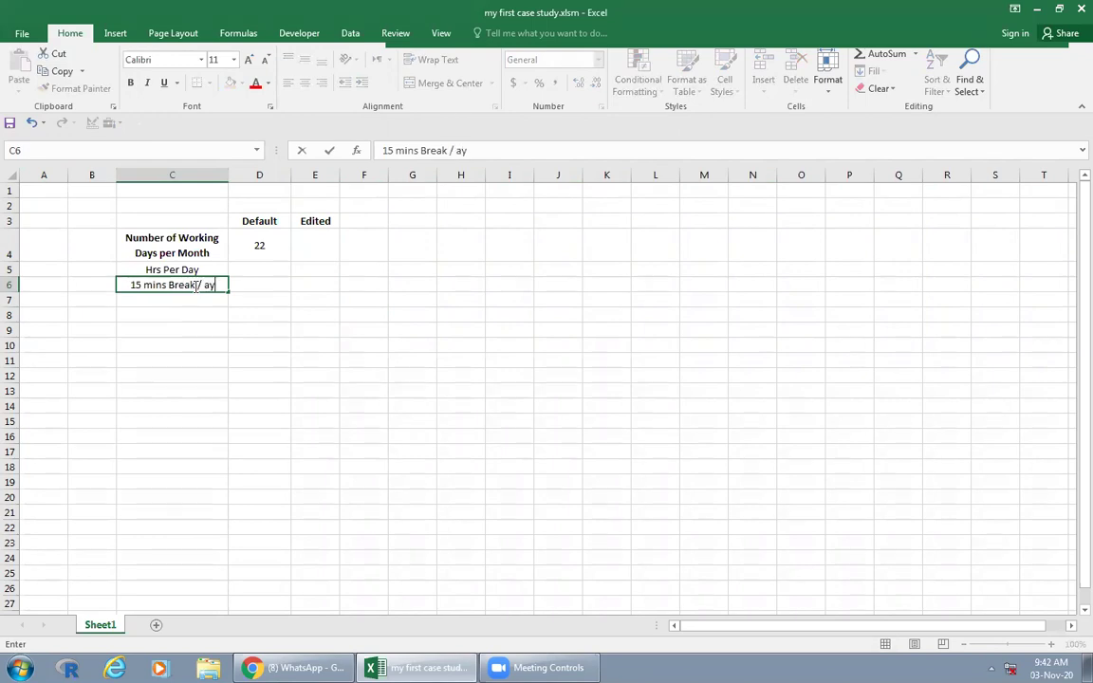
key(BackSpace)
key(BackSpace)
key(BackSpace)
text( Day)
click(186, 300)
text(Lunch)
key(BackSpace)
key(BackSpace)
key(BackSpace)
key(BackSpace)
text(h Break / Day)
click(189, 341)
click(190, 316)
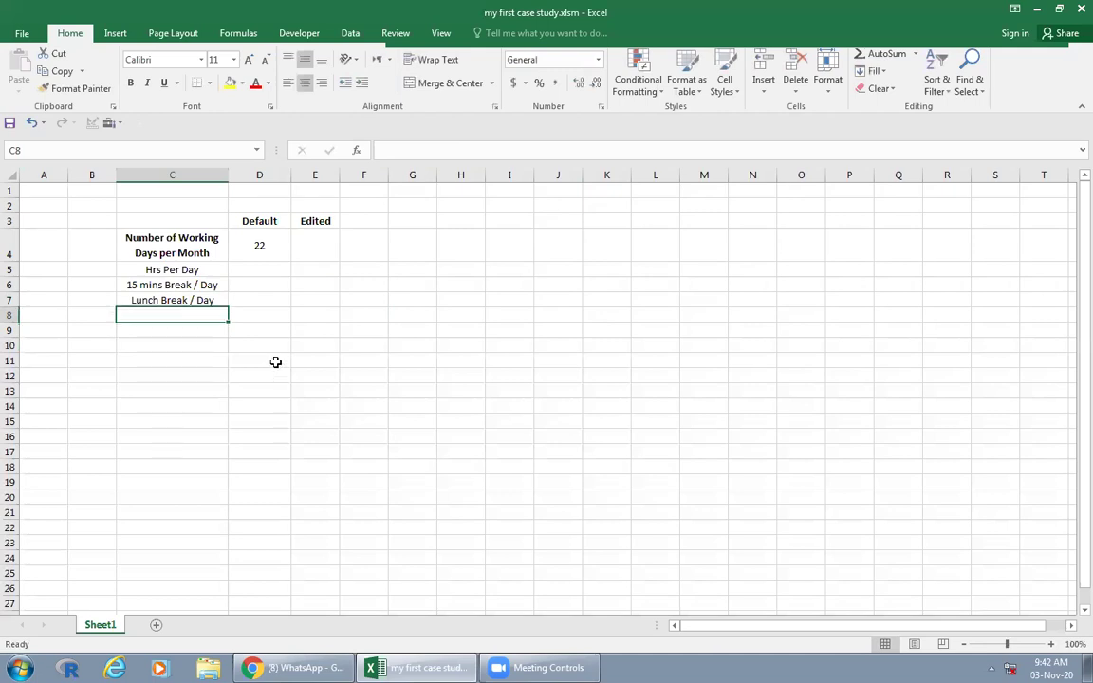
text(Maintenance Time / Day)
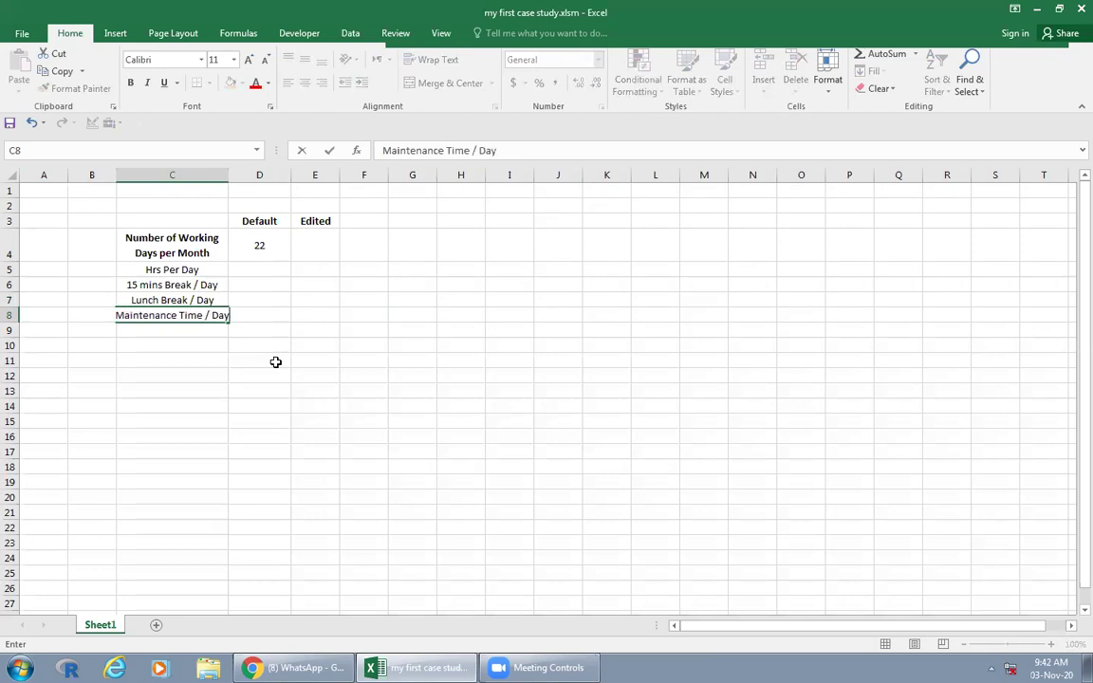
click(264, 374)
drag(228, 173, 238, 173)
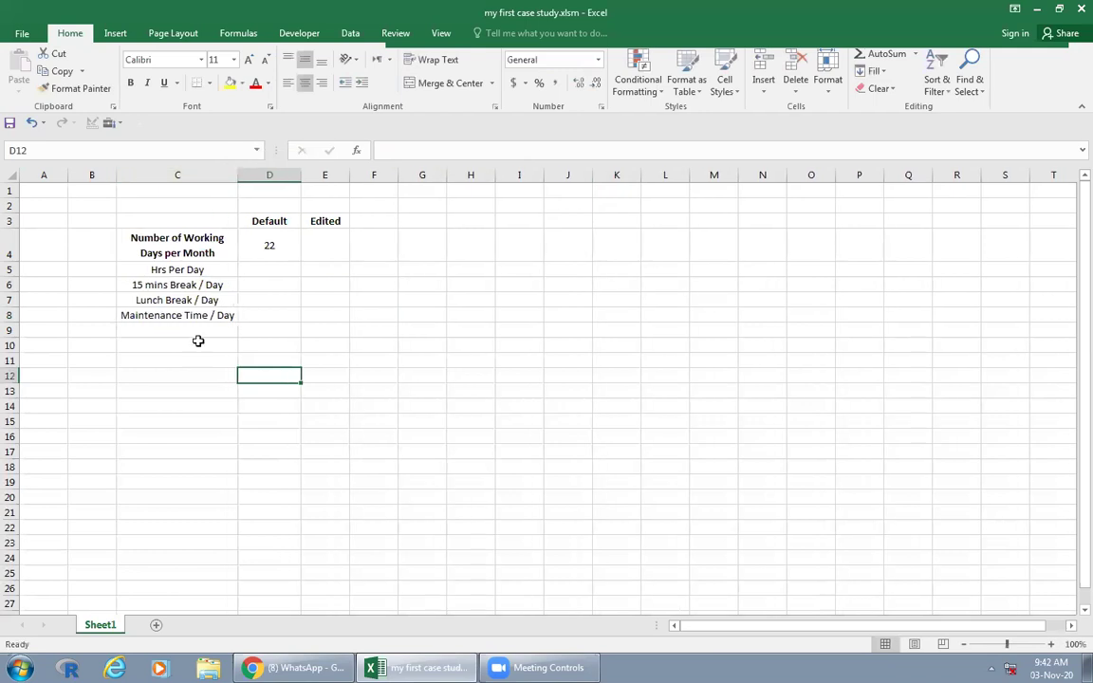
click(194, 330)
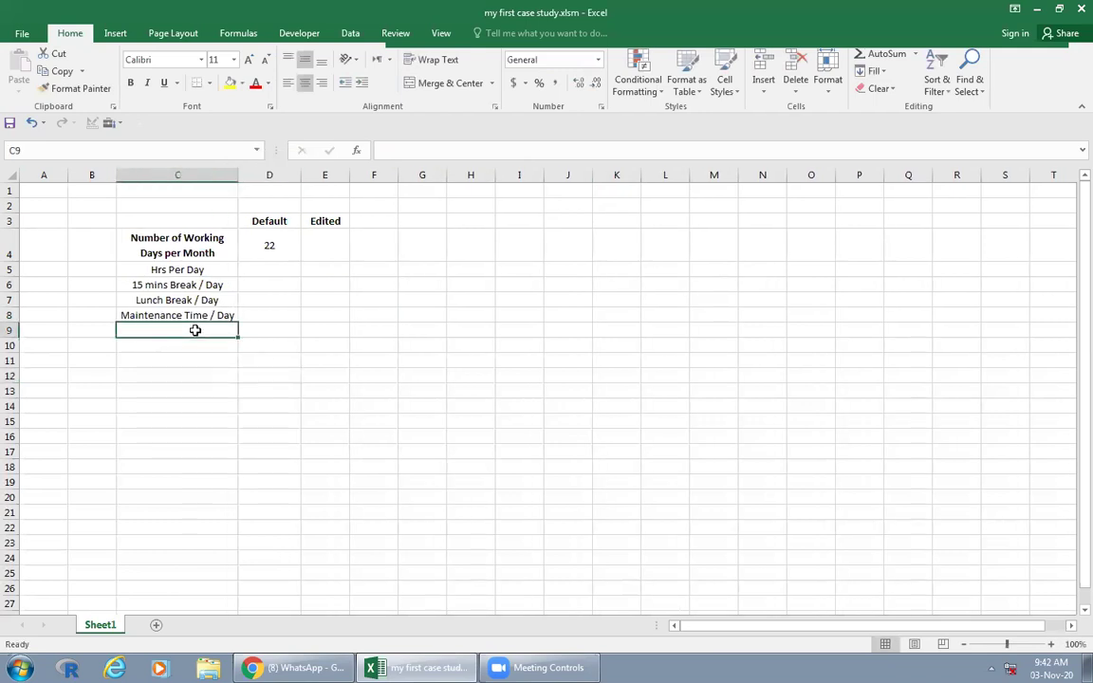
Step: Enter the default values 8, 2, 60 and 30 in D5:D8
click(276, 271)
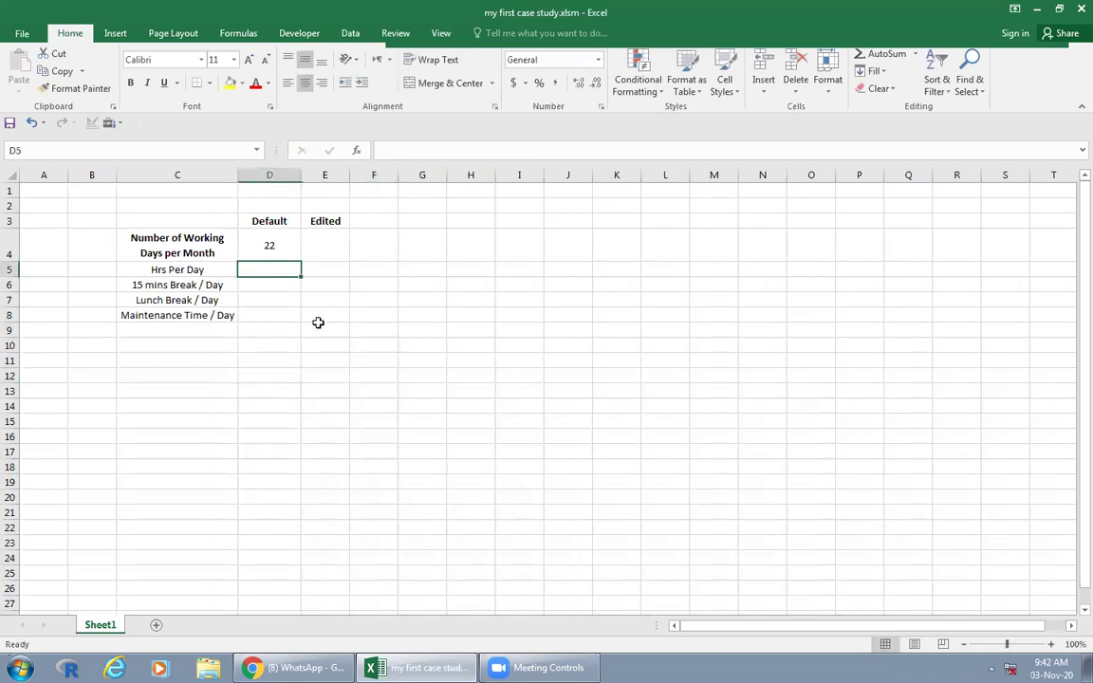
text(8)
key(Right)
key(Down)
key(Left)
text(2)
key(Return)
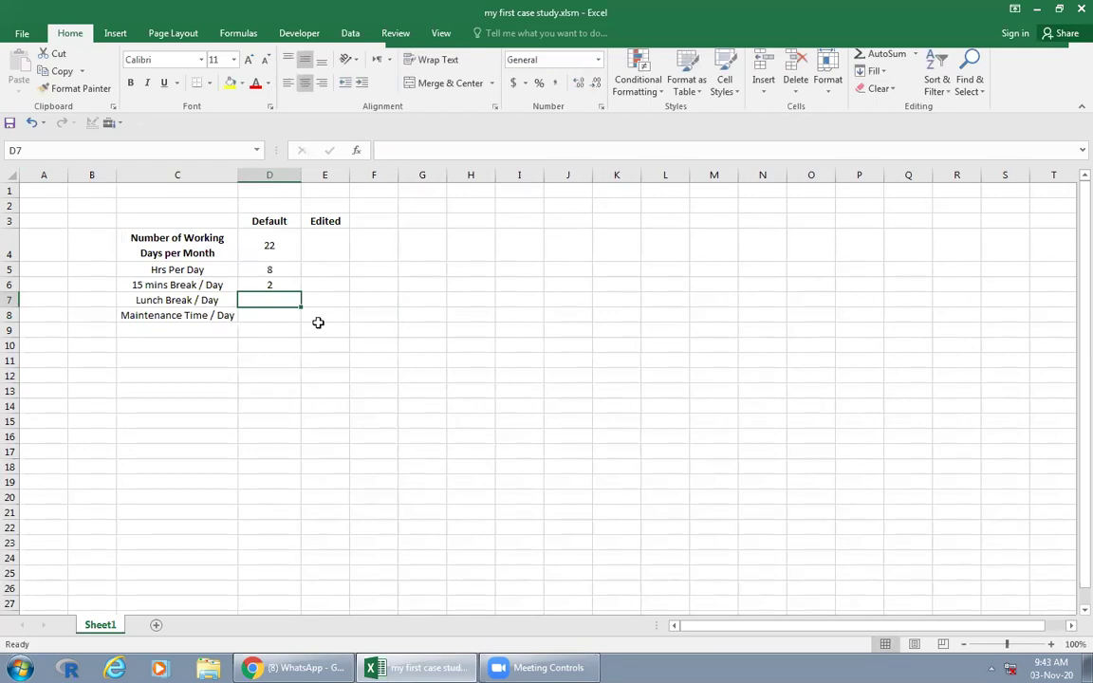
text(60)
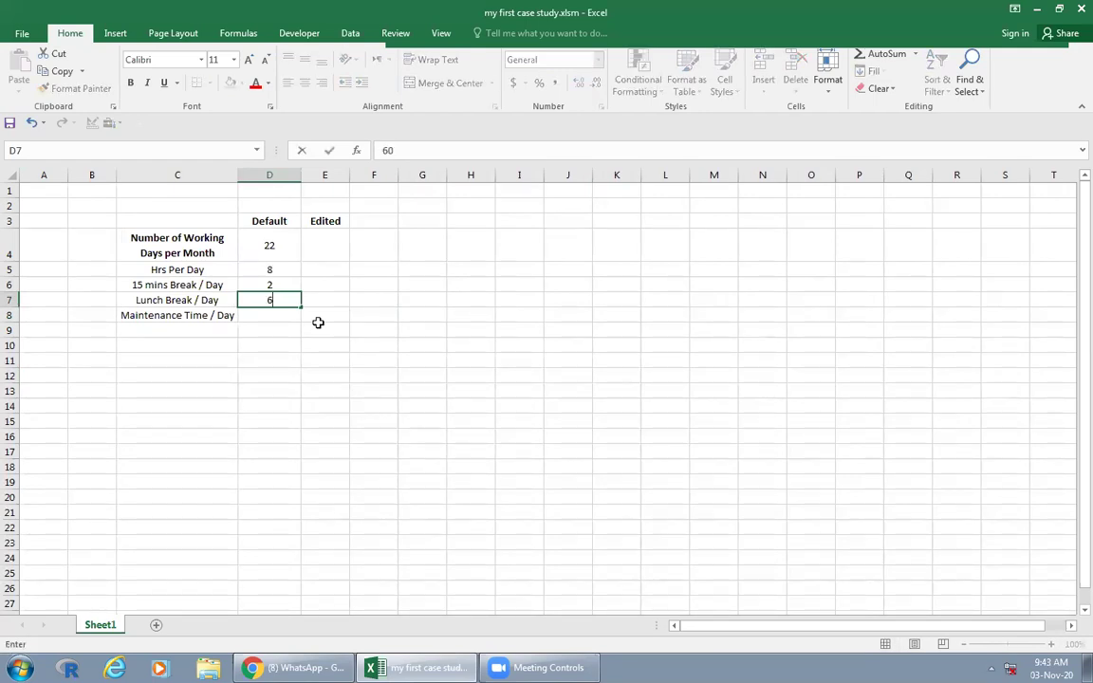
key(Return)
text(30)
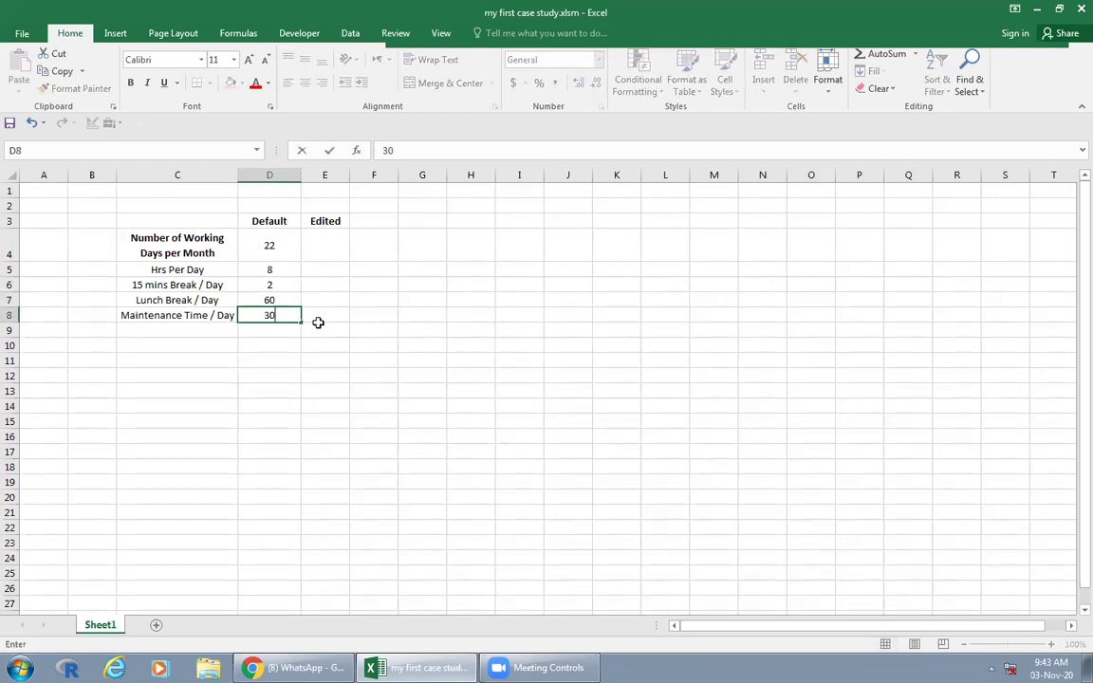
click(373, 247)
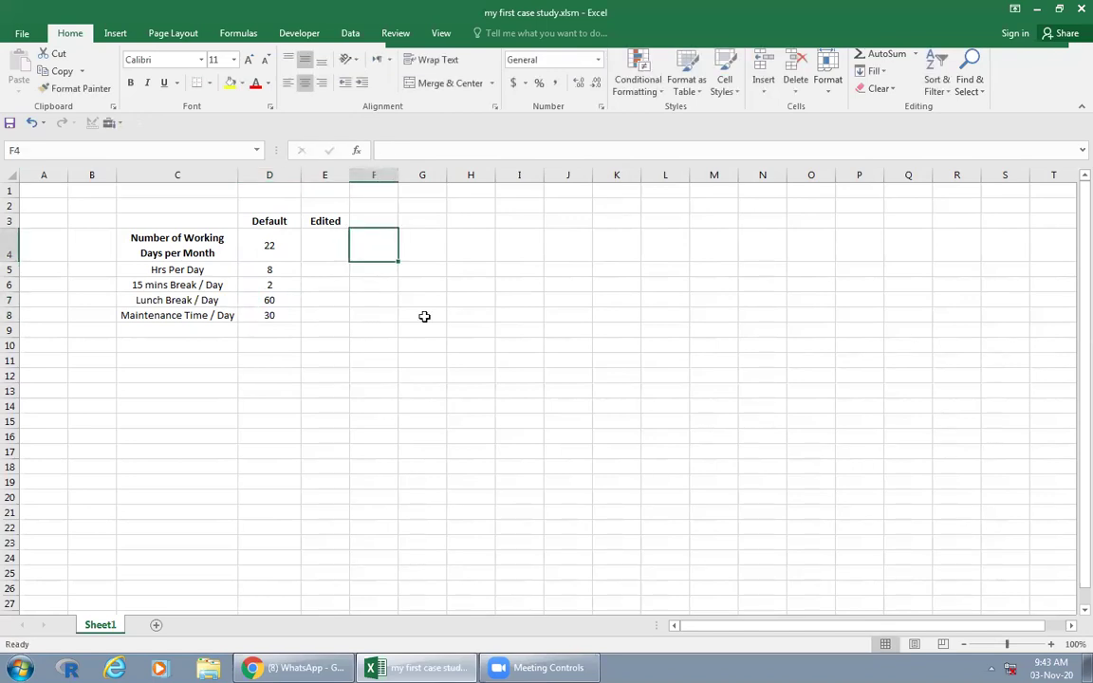
Step: Add a red Units header in F3 and fill it down to F8
click(376, 219)
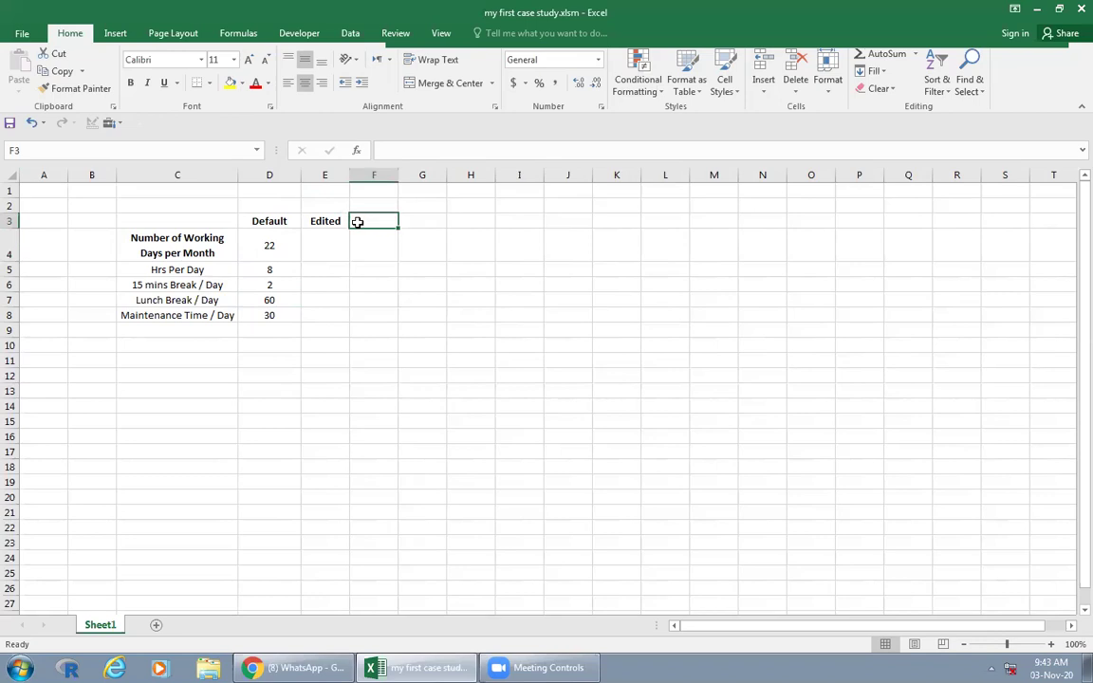
key(Left)
drag(349, 229, 377, 228)
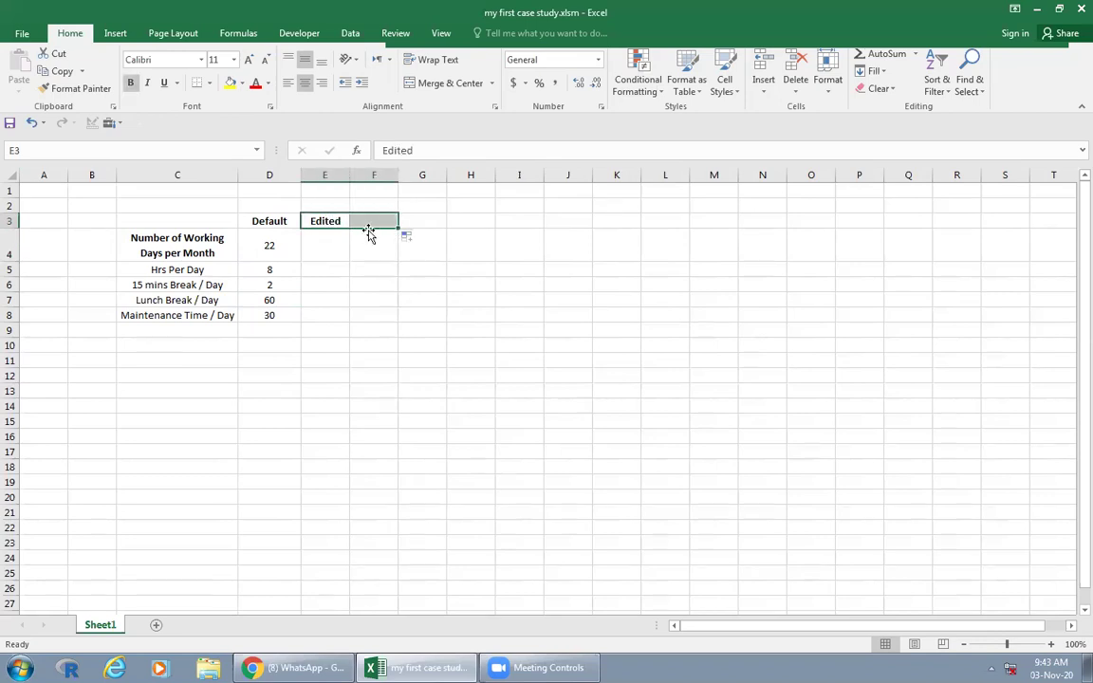
click(370, 221)
text(Units)
key(Return)
click(378, 225)
click(255, 84)
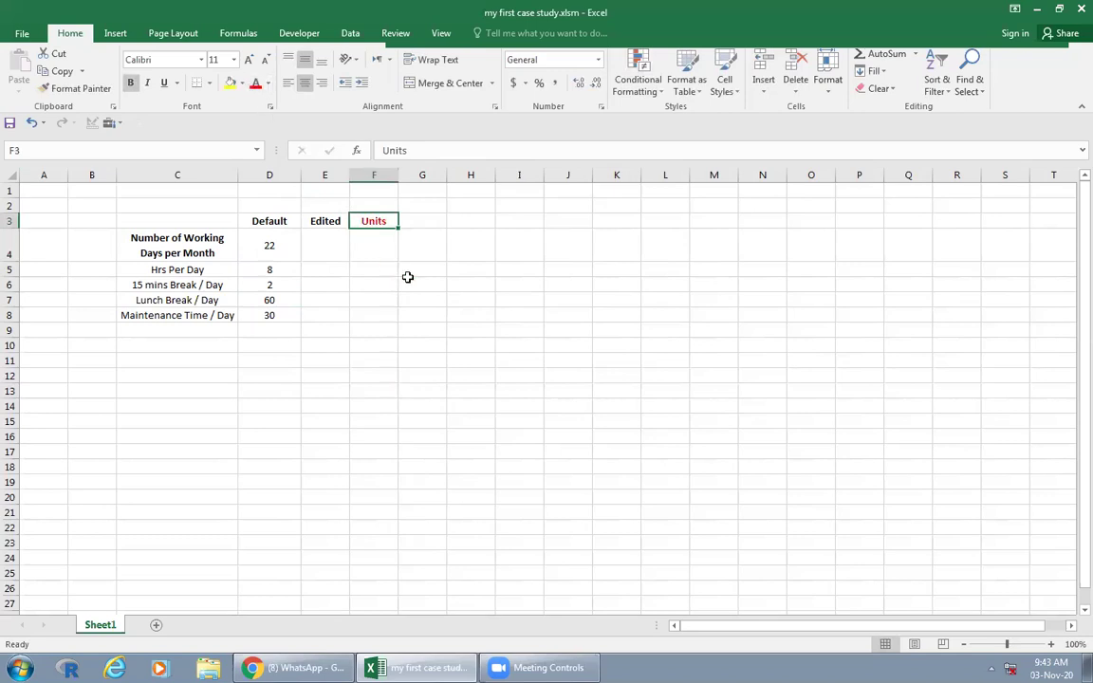
drag(399, 228, 398, 319)
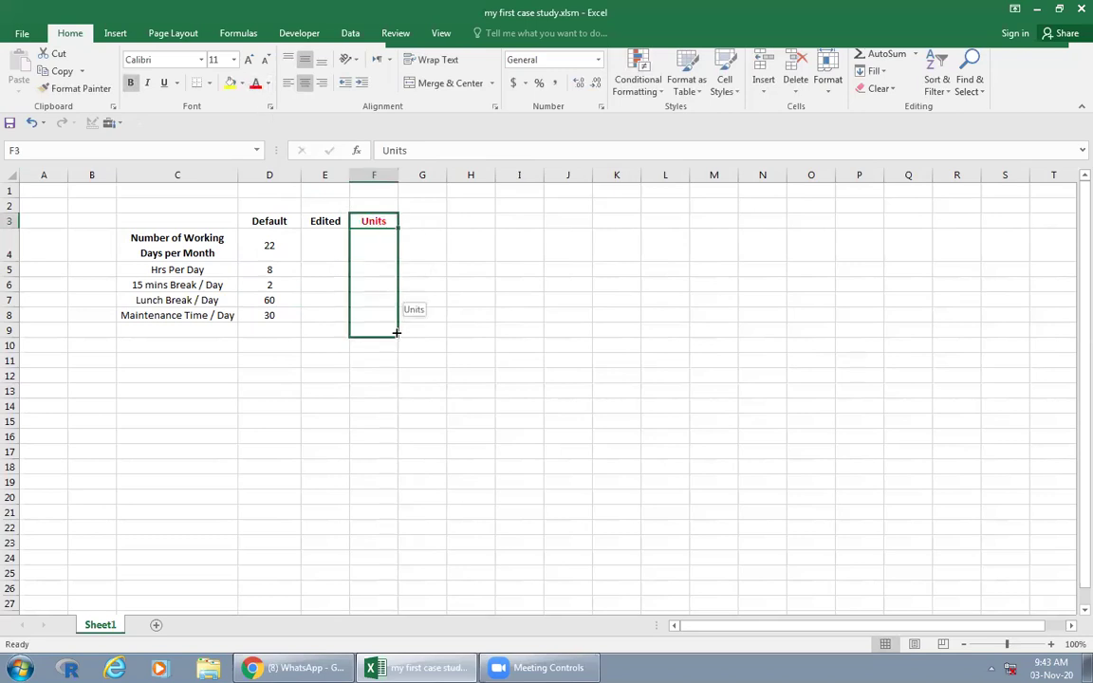
Step: Set the units in F4:F7 to Days, hrs, Breaks Nbr and Mins, autofitting column F
click(373, 253)
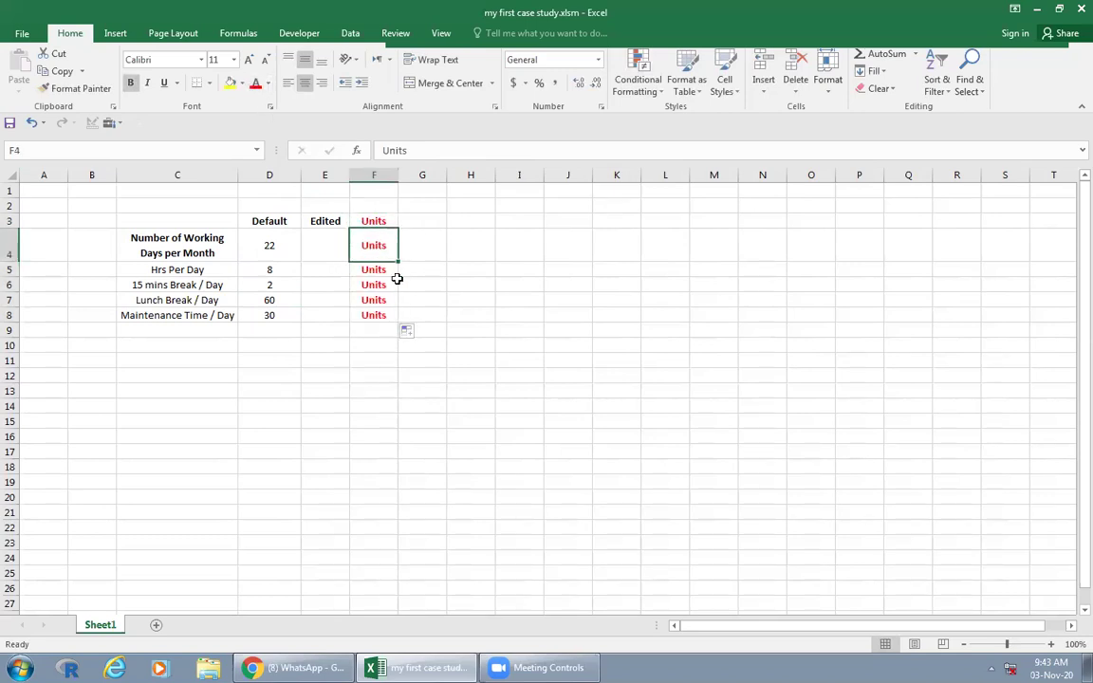
text(Days)
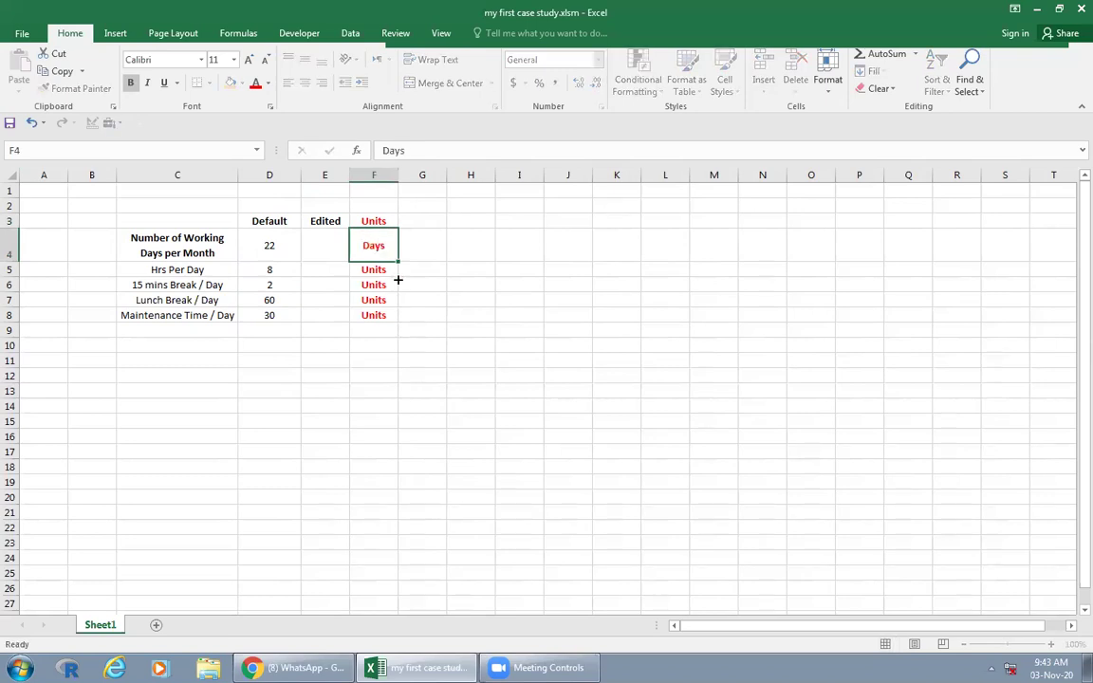
key(Return)
text(hrs)
key(Return)
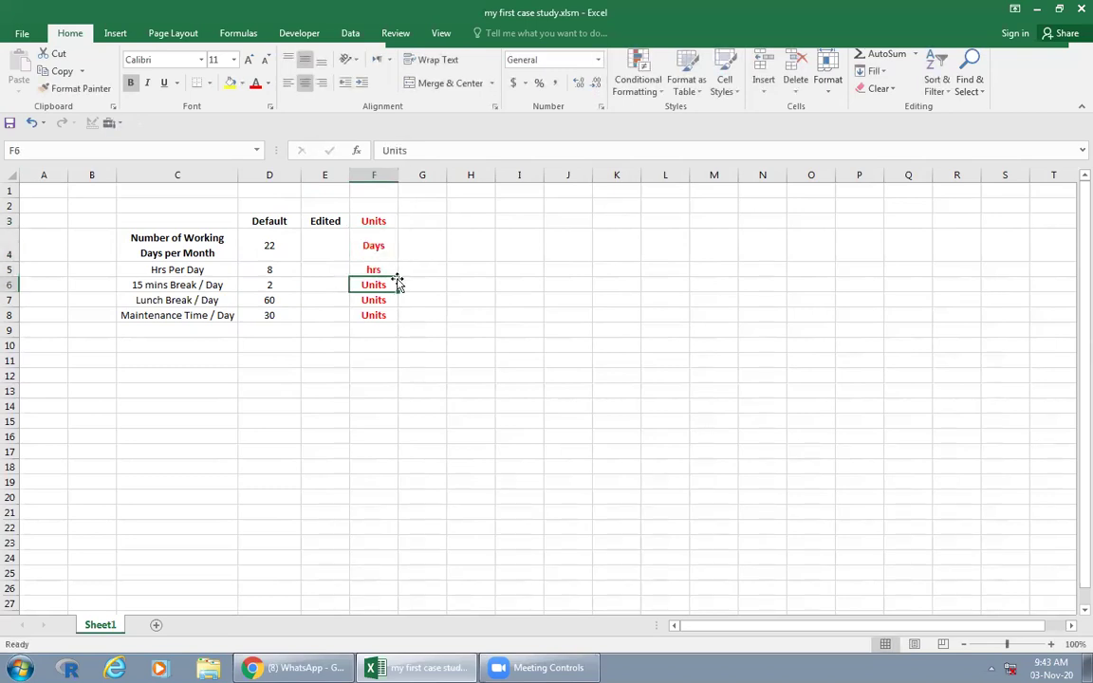
text(n)
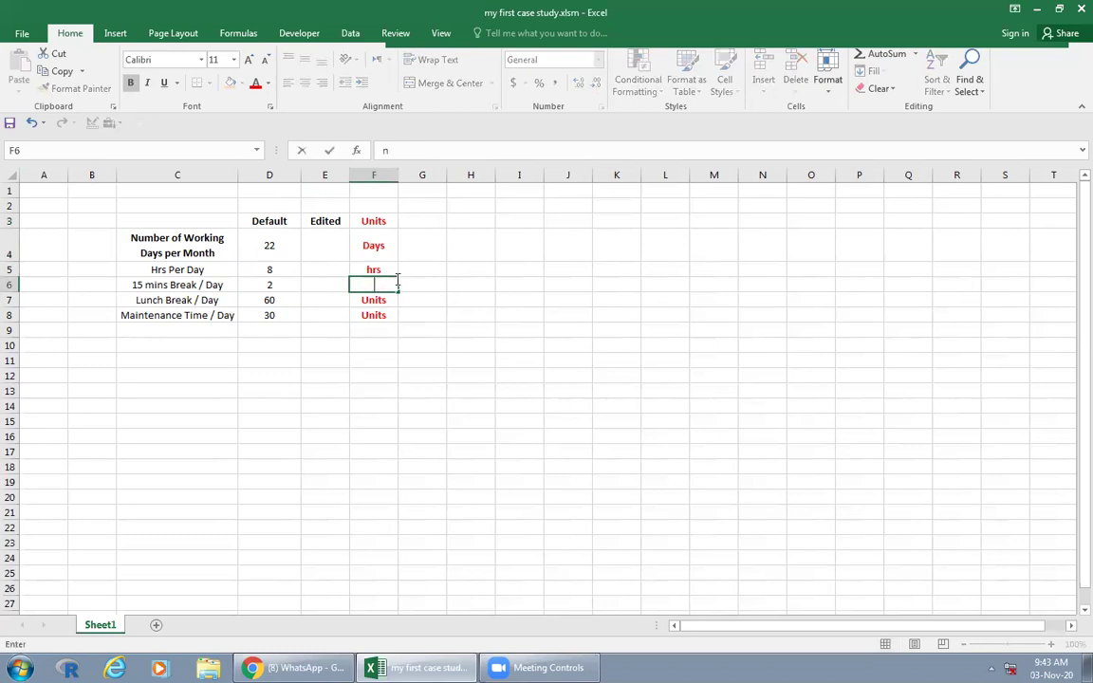
text(ks Nbr)
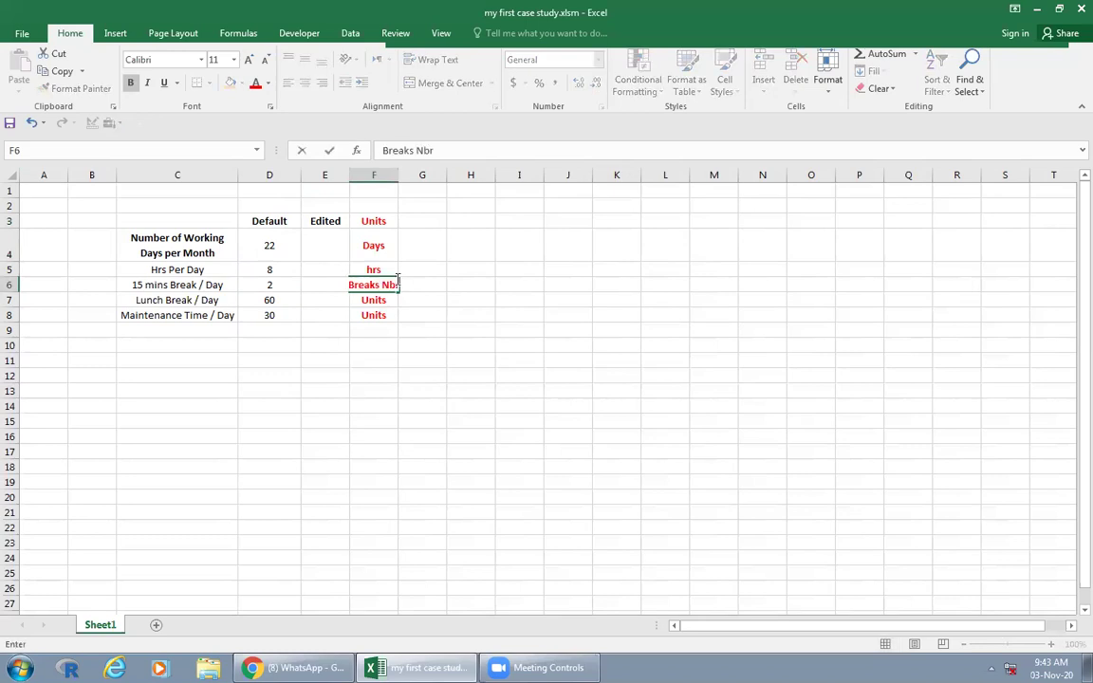
drag(374, 420, 374, 406)
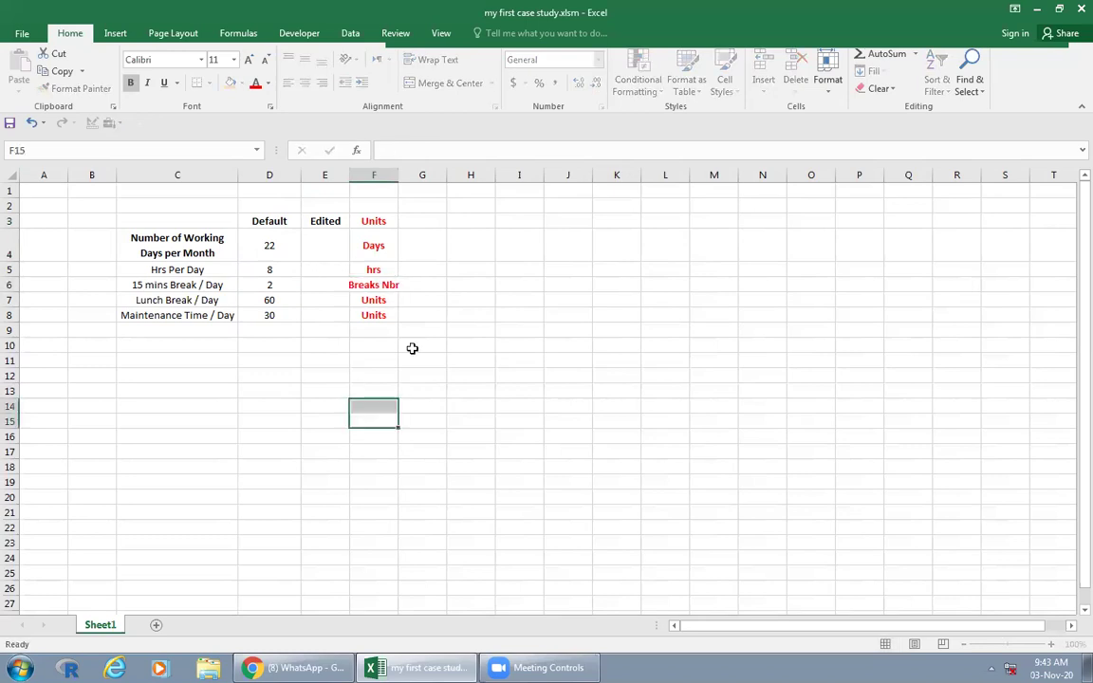
double_click(398, 172)
click(396, 302)
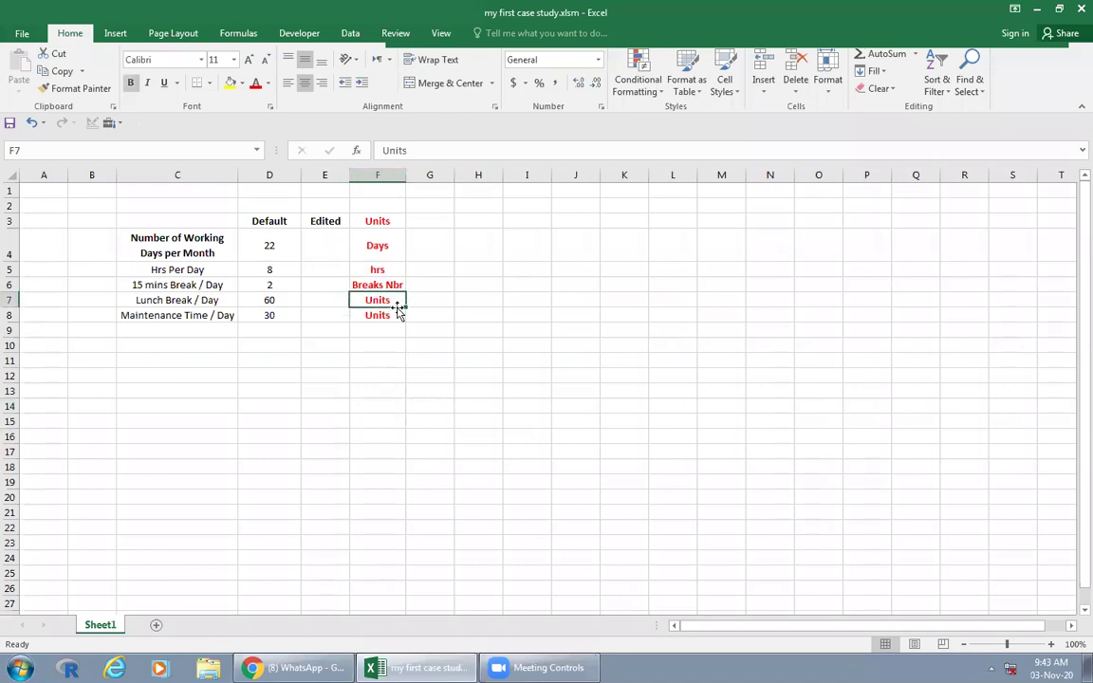
text(Mins)
key(Return)
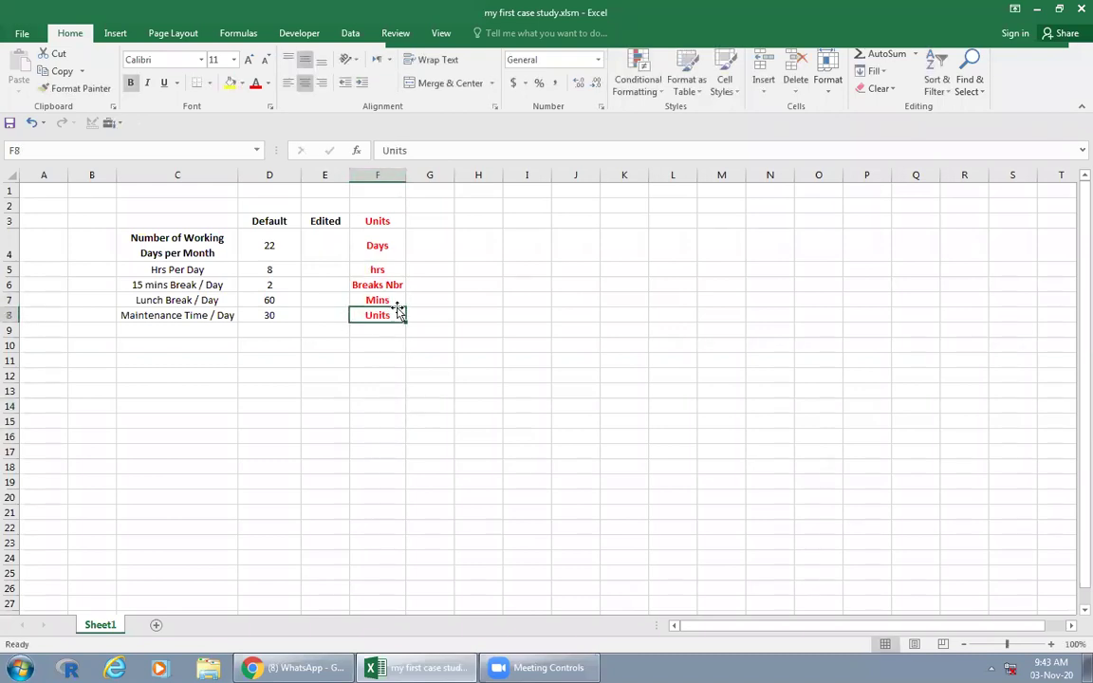
Step: Set the maintenance time unit in F8 to Mins
text(Mins)
click(384, 373)
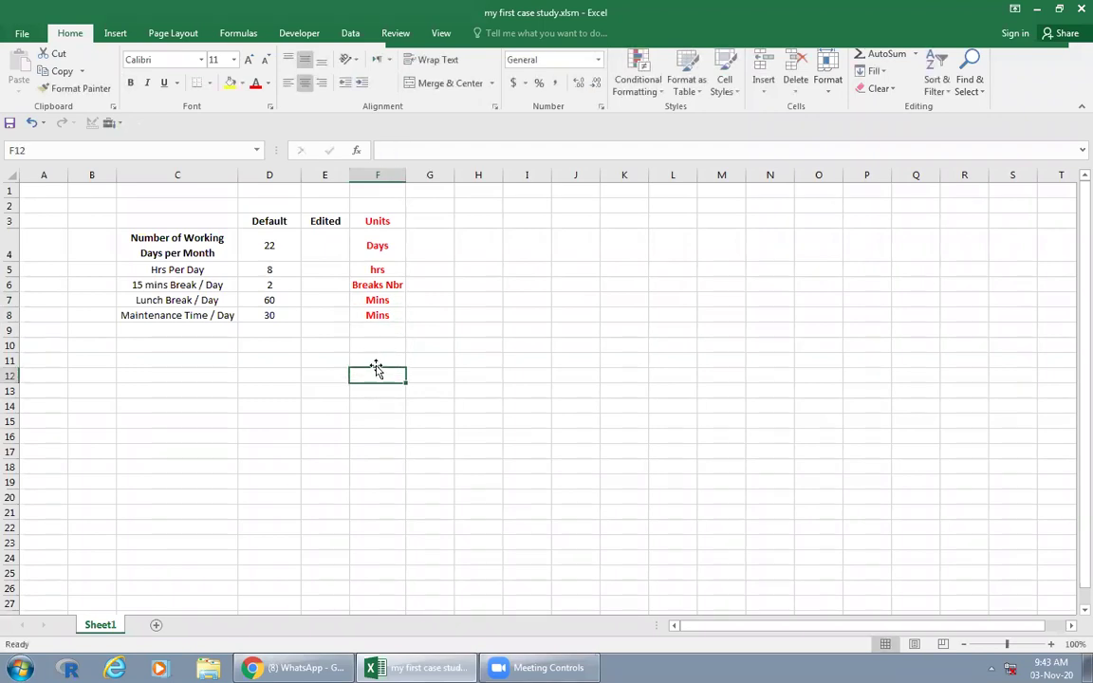
click(436, 367)
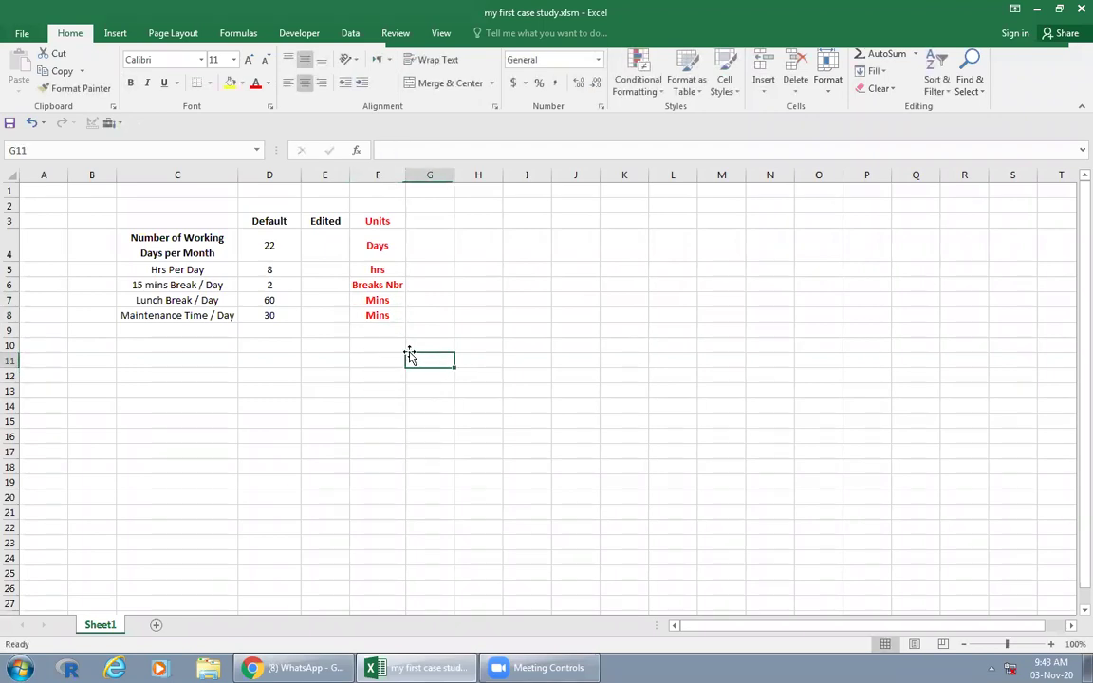
click(190, 379)
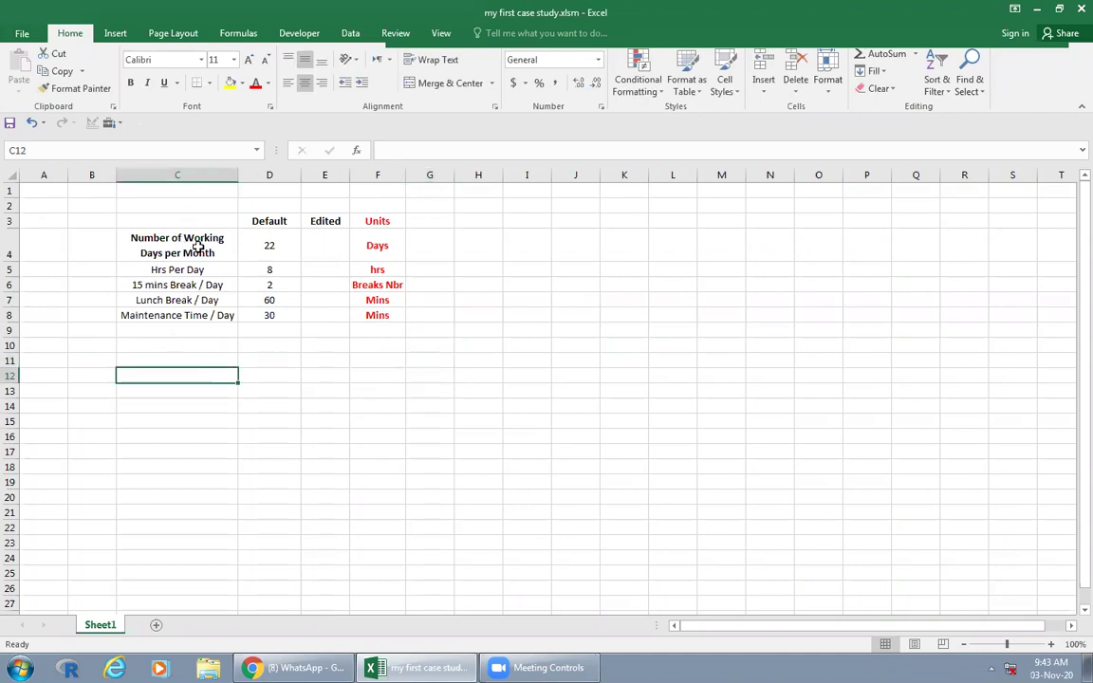
Step: Add an 'Available Time' title in C2, formatted bold, red and 14-point
click(178, 206)
text(A)
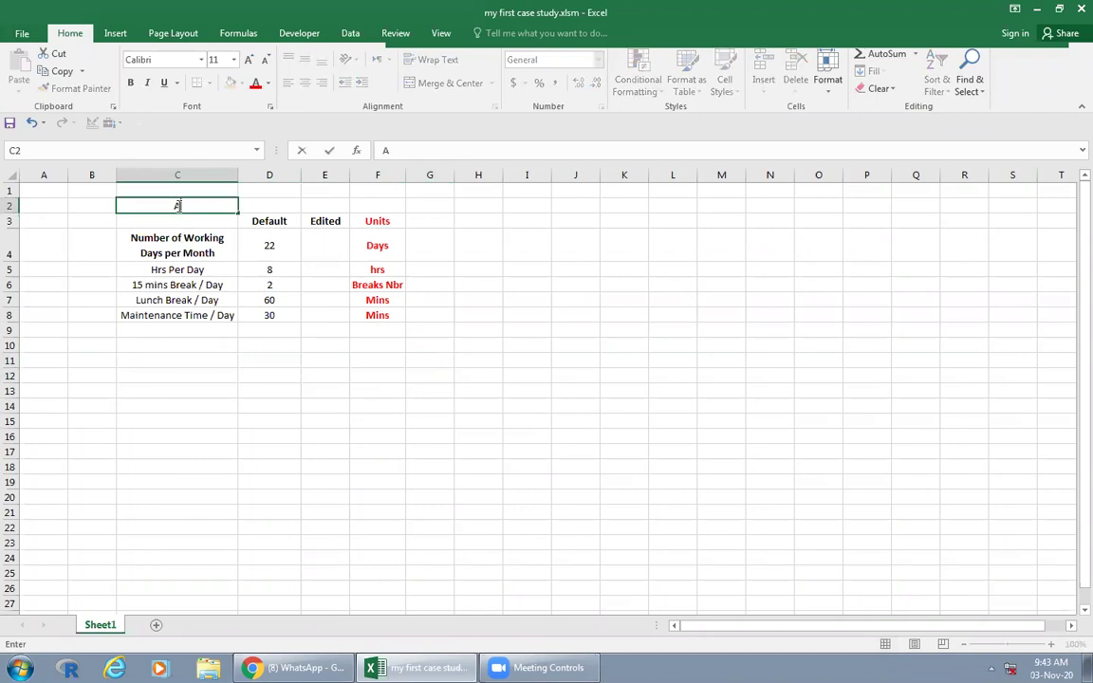
text(vailable Time)
key(Return)
click(205, 205)
click(131, 82)
click(256, 84)
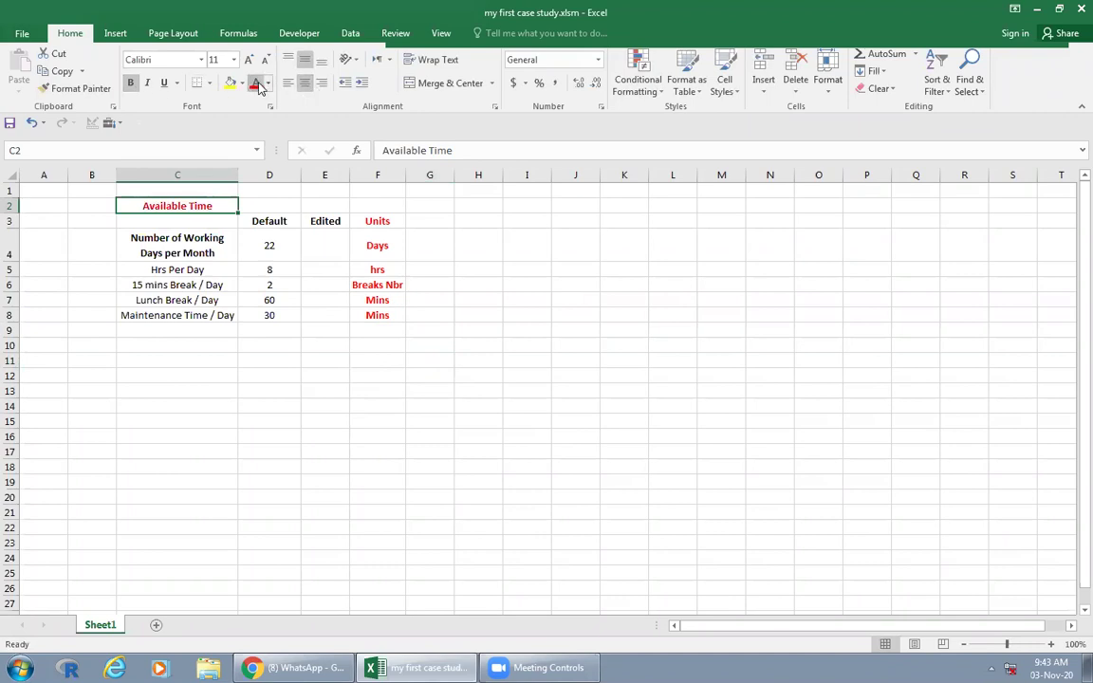
text(14)
key(Return)
Step: Copy the Available Time table and paste it starting at C11
right_click(209, 208)
click(274, 236)
mouse_move(199, 208)
mouse_down()
mouse_move(303, 321)
mouse_move(365, 323)
mouse_up()
right_click(370, 321)
click(403, 346)
click(178, 365)
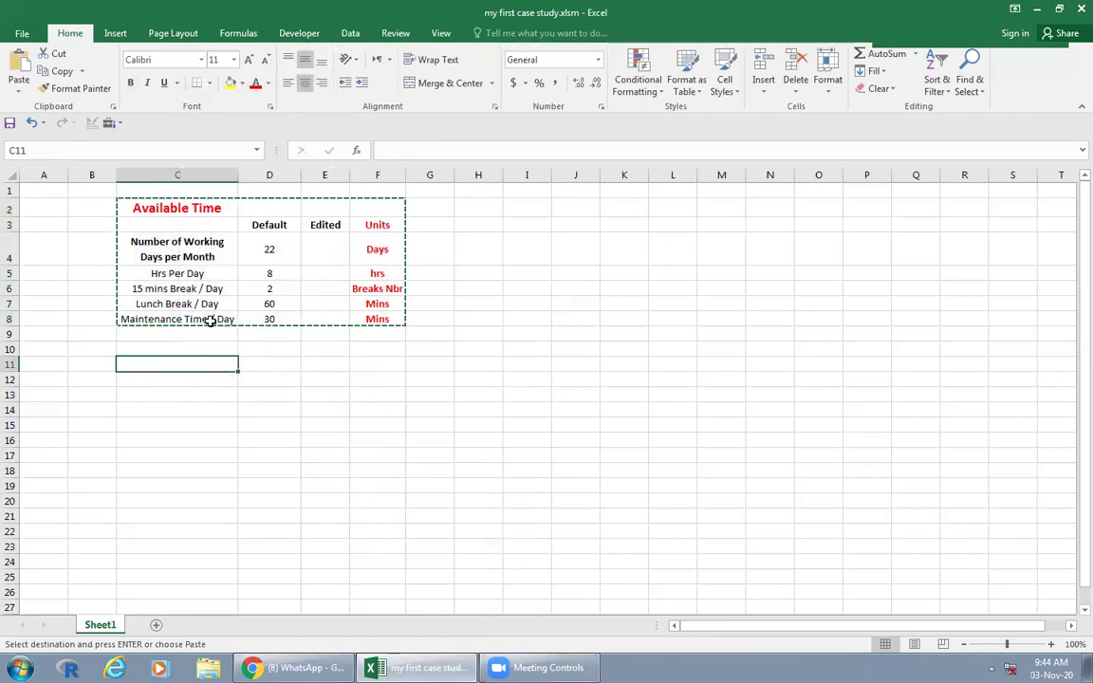
right_click(204, 363)
right_click(204, 363)
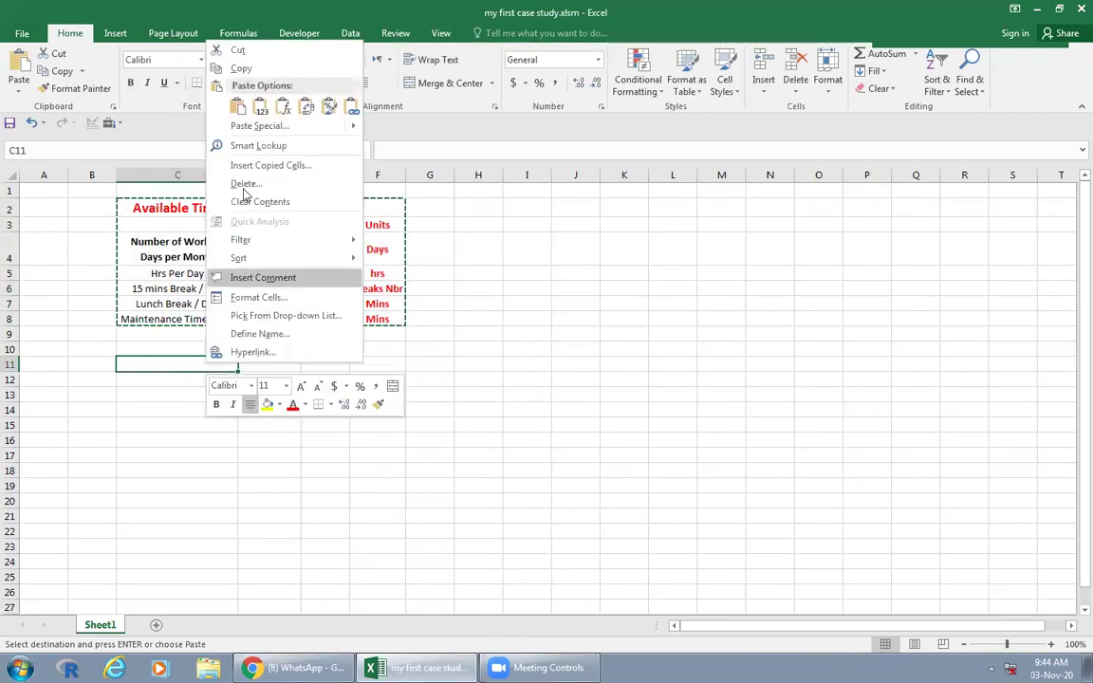
click(244, 111)
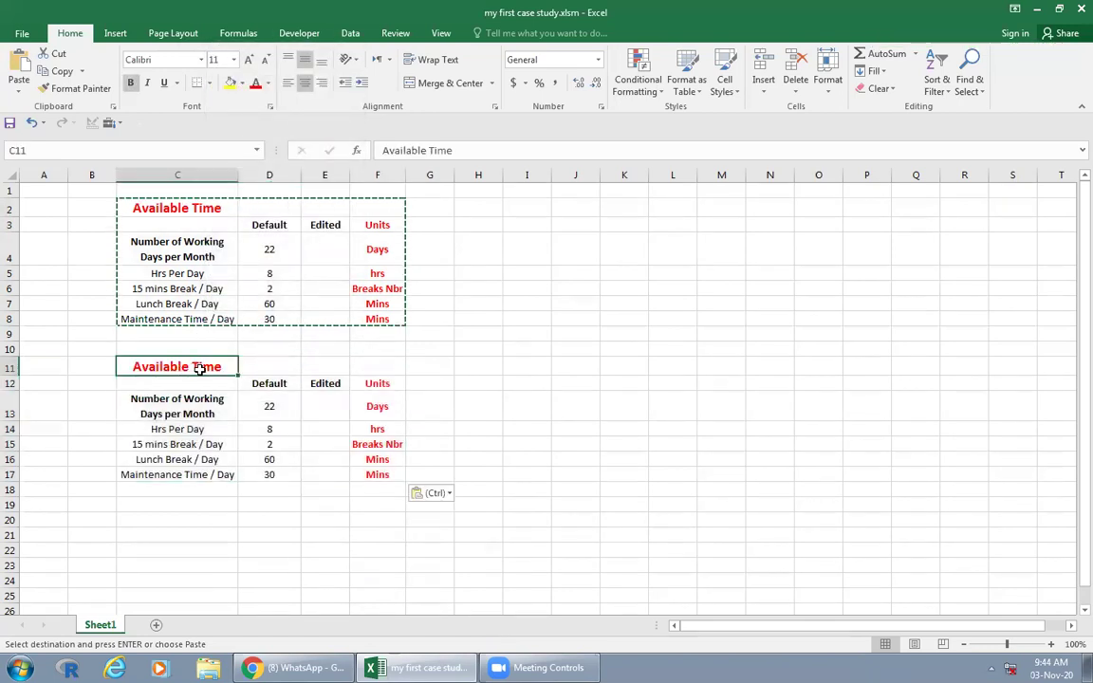
Step: Retitle the pasted copy 'BackUp System Details'
text(BackUp Sysat)
key(BackSpace)
key(BackSpace)
text(tem Details)
Step: Unmerge the BackUp System Details title so it sits left-aligned in C11
click(399, 349)
drag(275, 366, 190, 366)
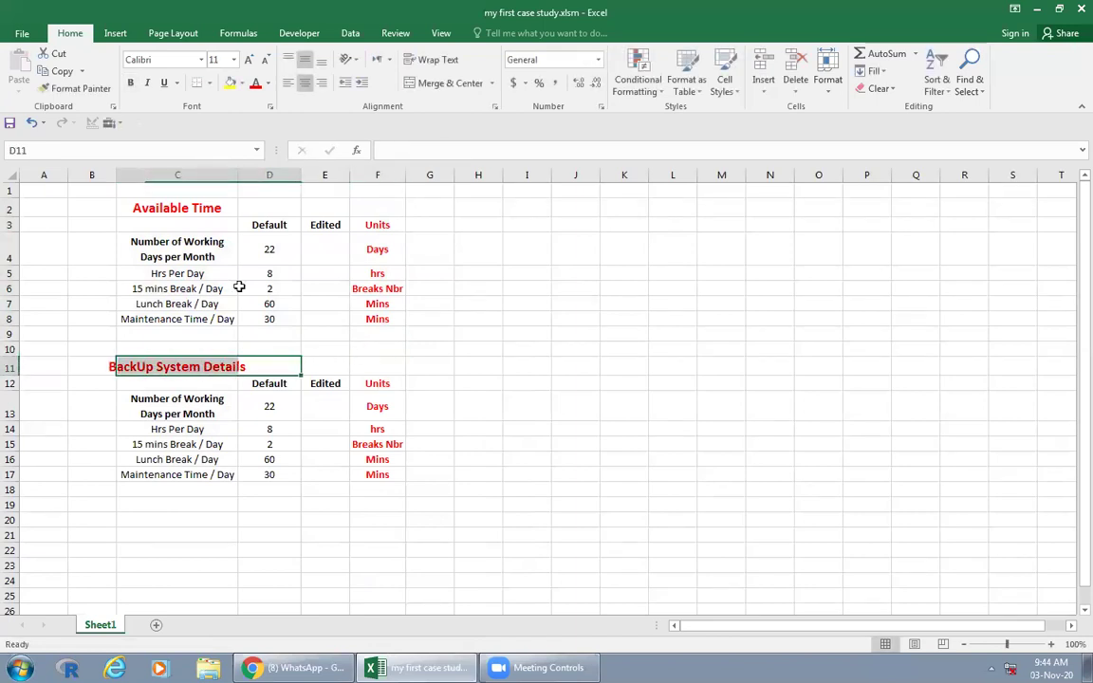
click(449, 82)
click(589, 432)
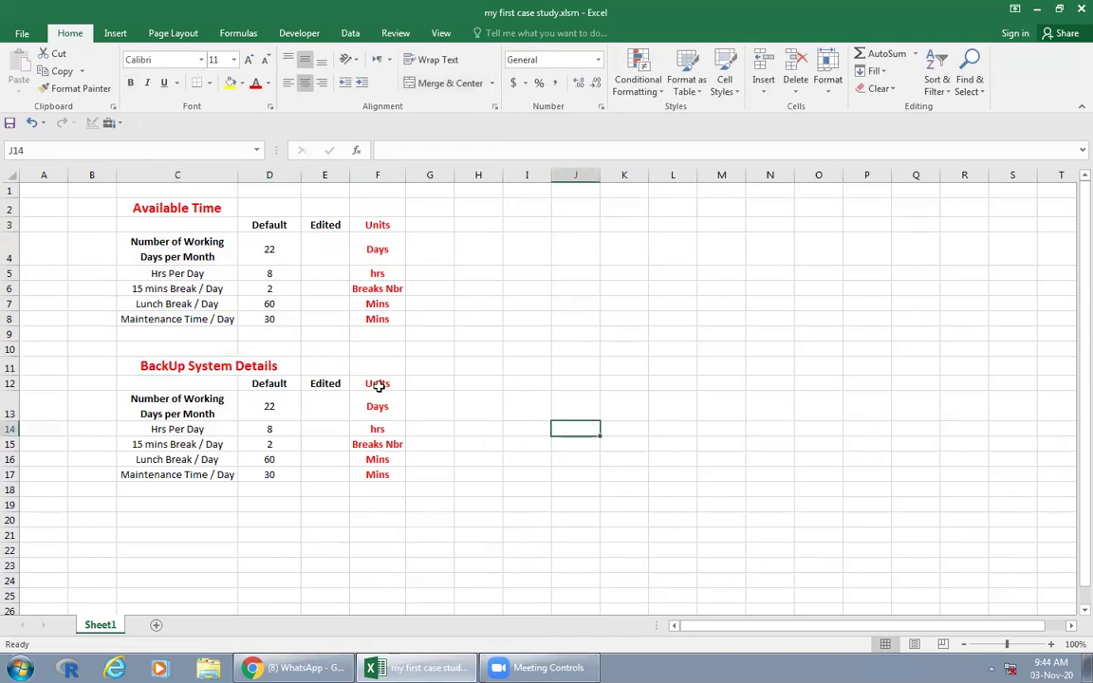
drag(379, 366, 228, 367)
click(423, 84)
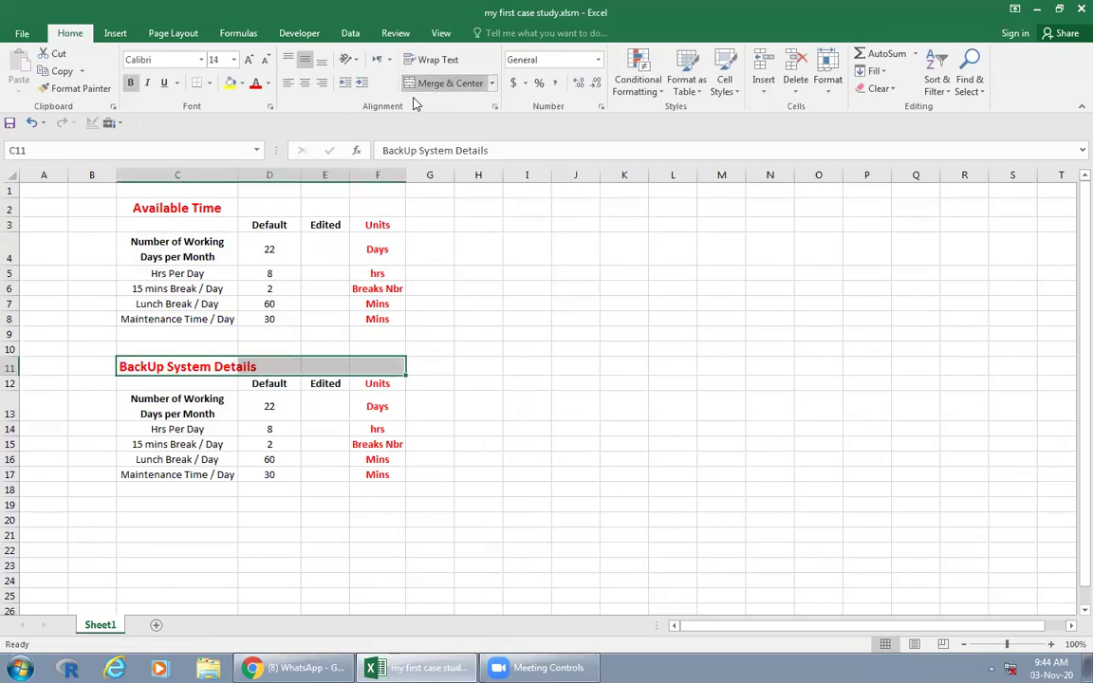
click(650, 440)
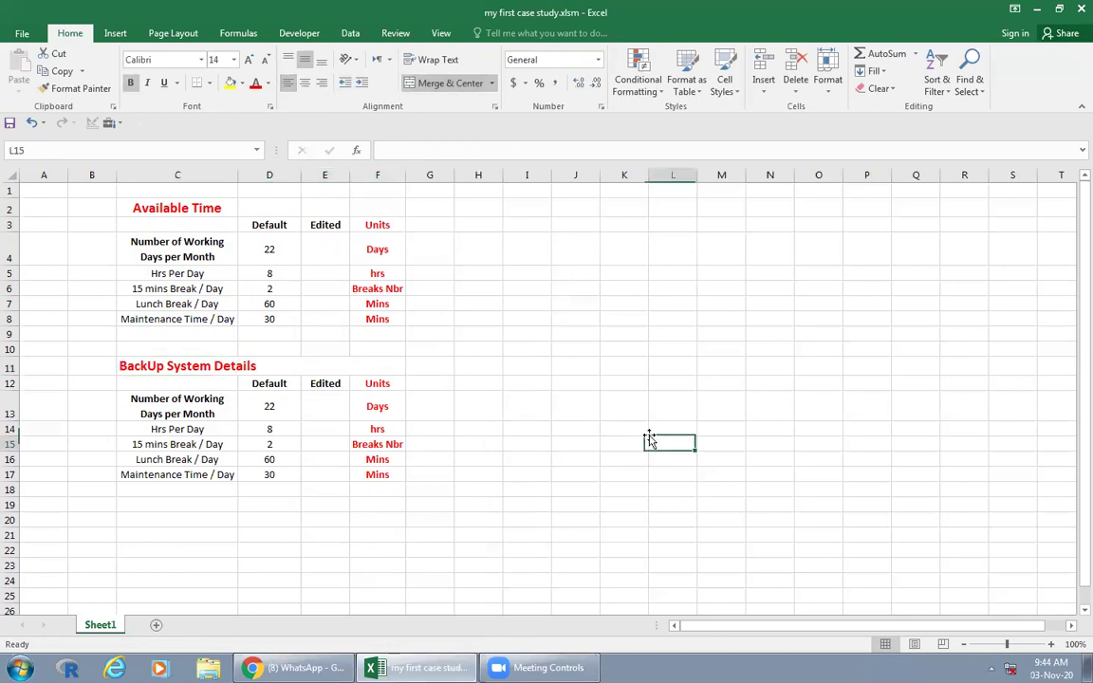
Step: Left-align the Available Time title across C2:F2
drag(377, 208, 171, 207)
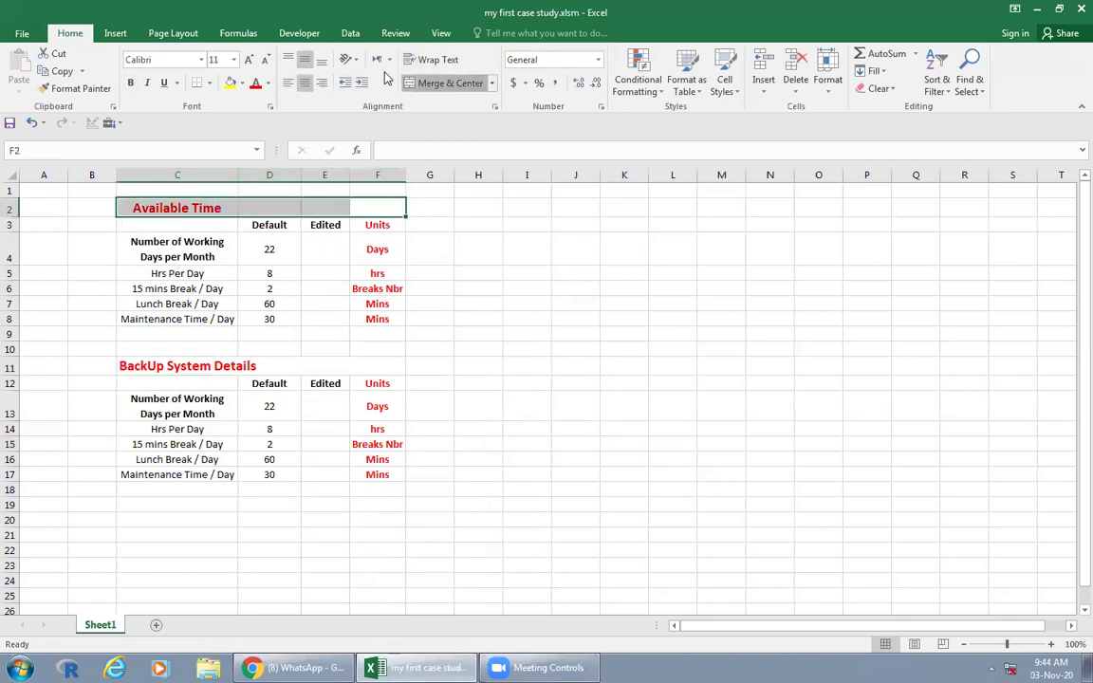
click(418, 83)
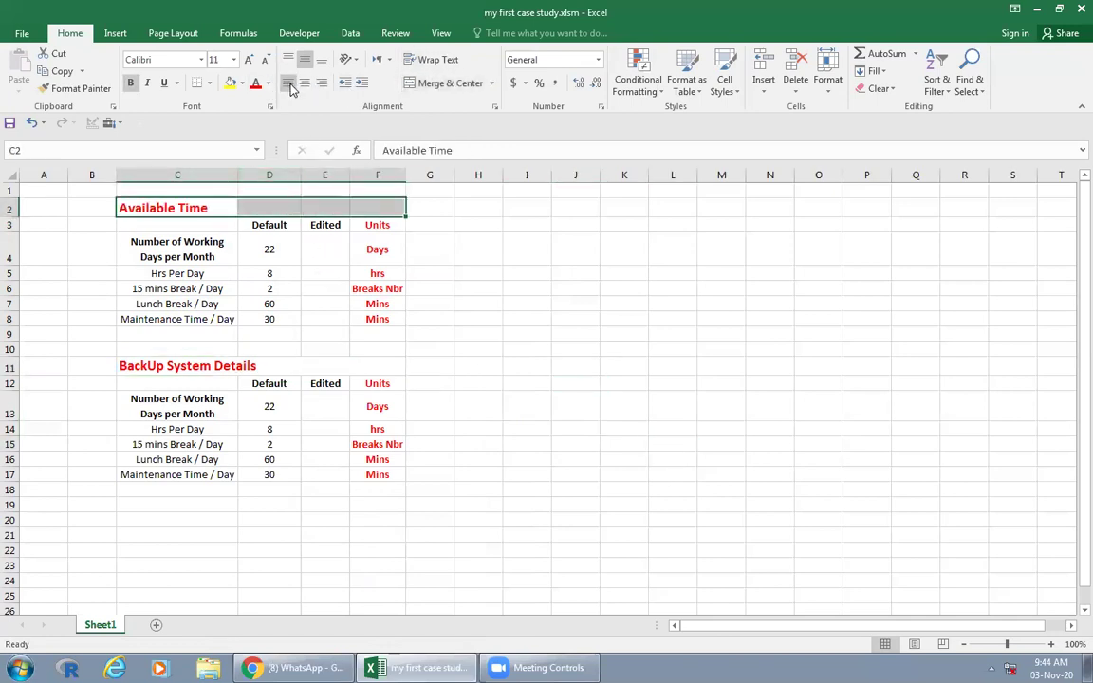
click(432, 83)
click(289, 83)
click(569, 349)
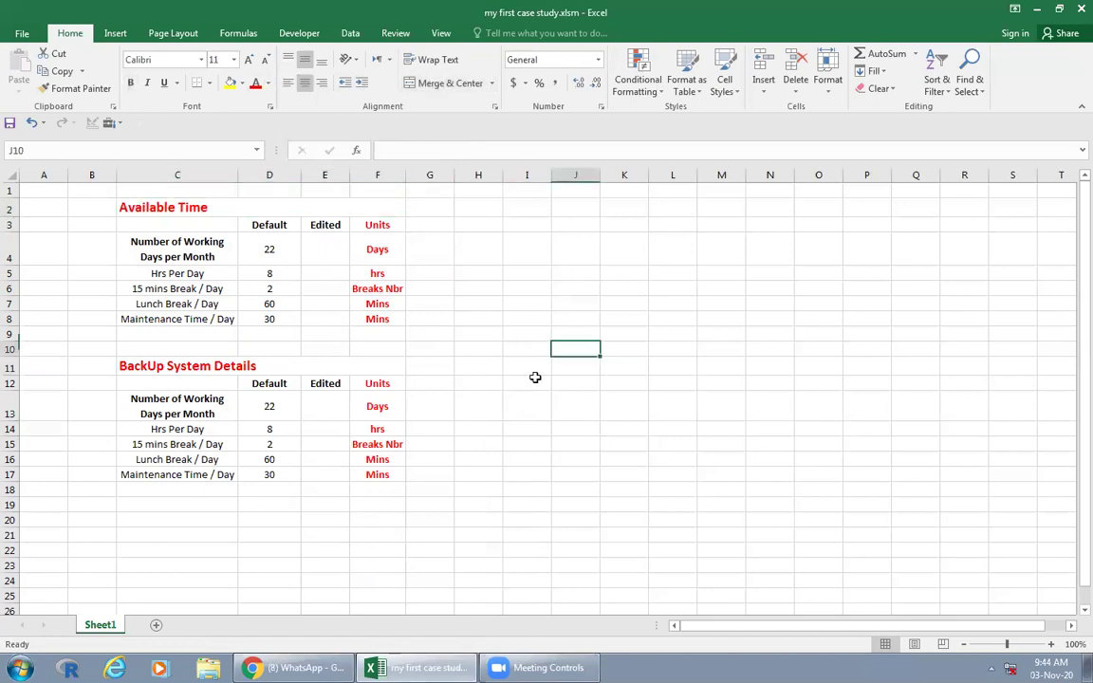
click(206, 414)
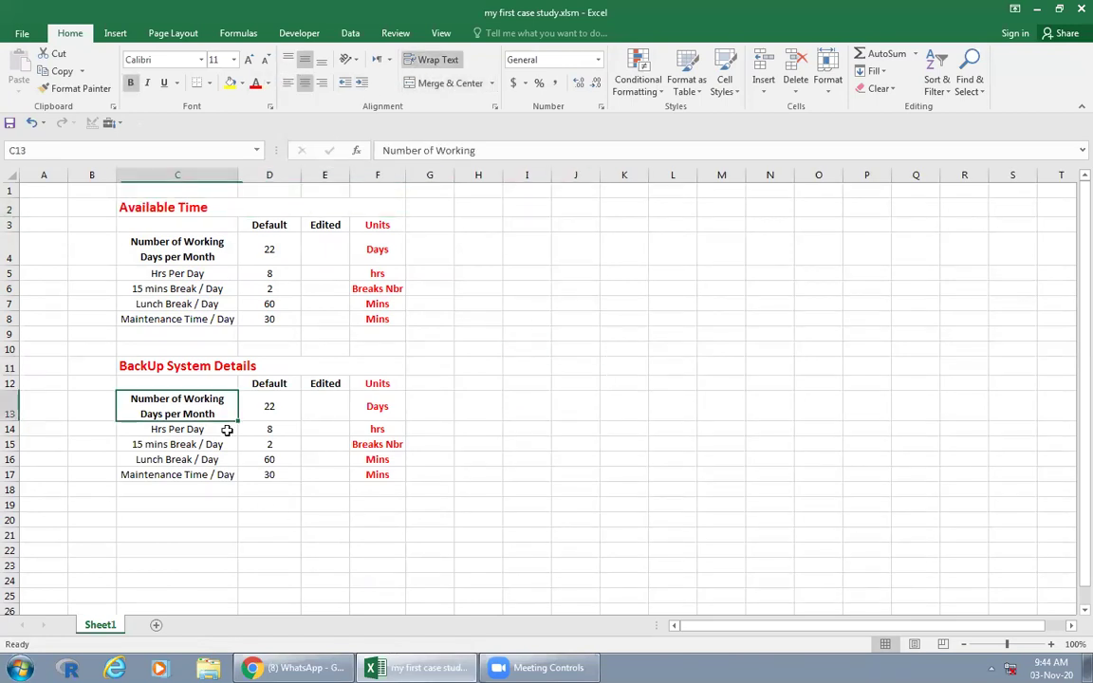
Step: Relabel C13:C16 as Initial Cost, Salvage Value, Interest Rate and Number of Years
text(Initial Cost)
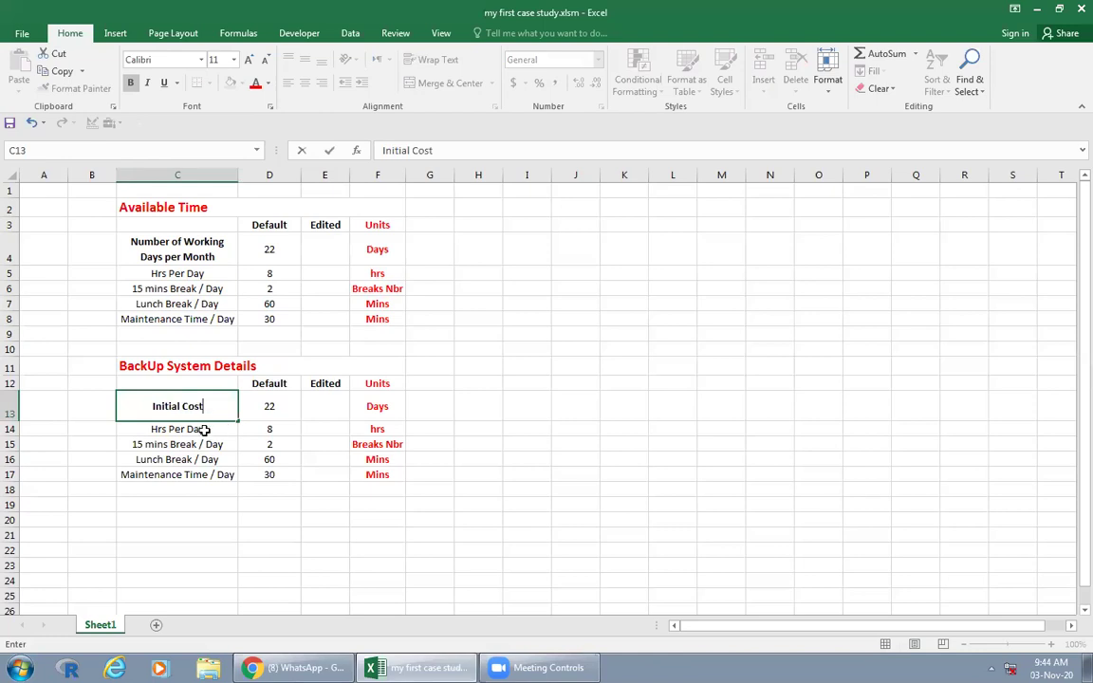
key(Return)
drag(180, 520, 183, 505)
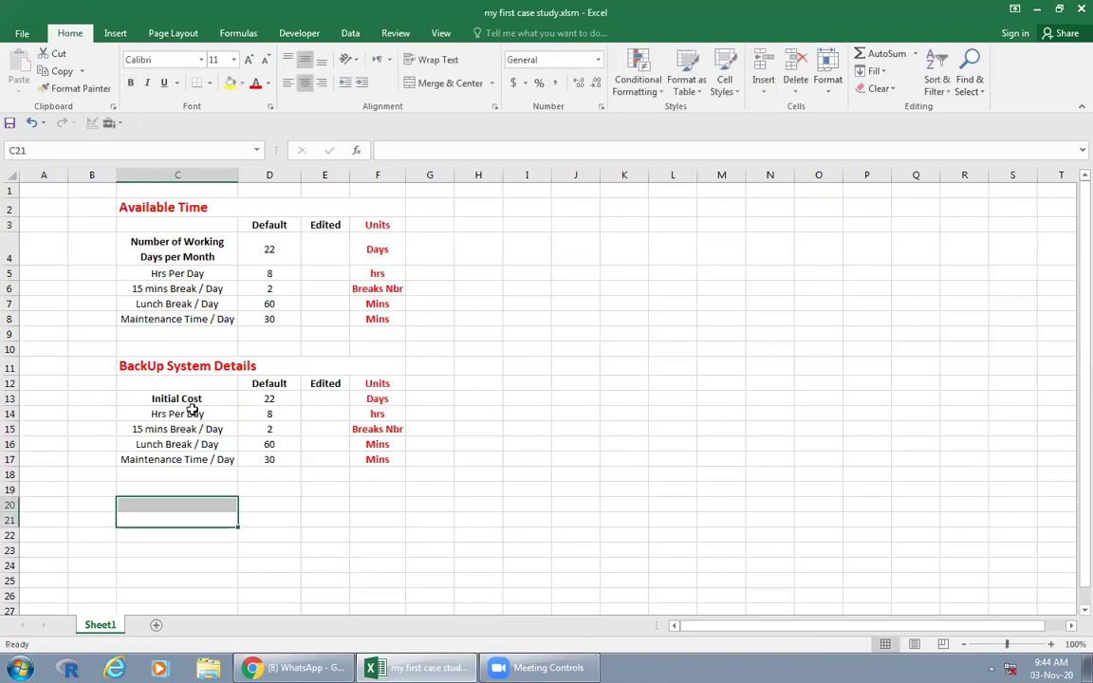
click(195, 415)
text(Salvage Value)
key(Return)
text(Internest Rate)
key(Return)
text(Number of)
text(Years)
click(207, 501)
Step: Clear the leftover maintenance row 17, including its 30 and Mins
click(206, 460)
key(Delete)
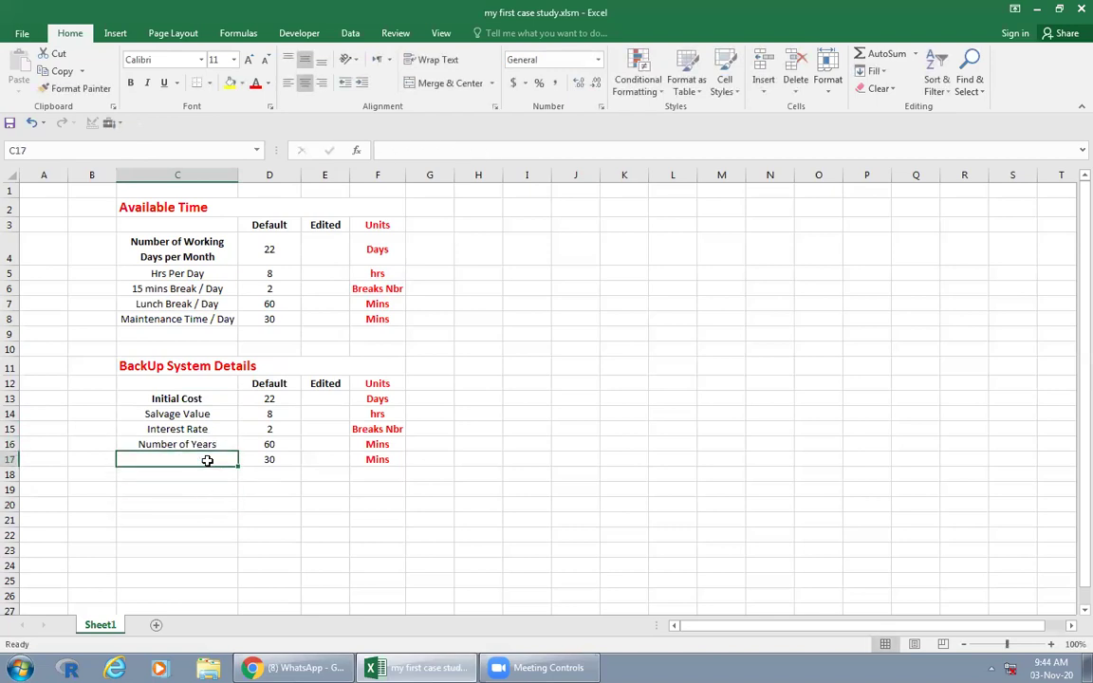
drag(378, 459, 271, 460)
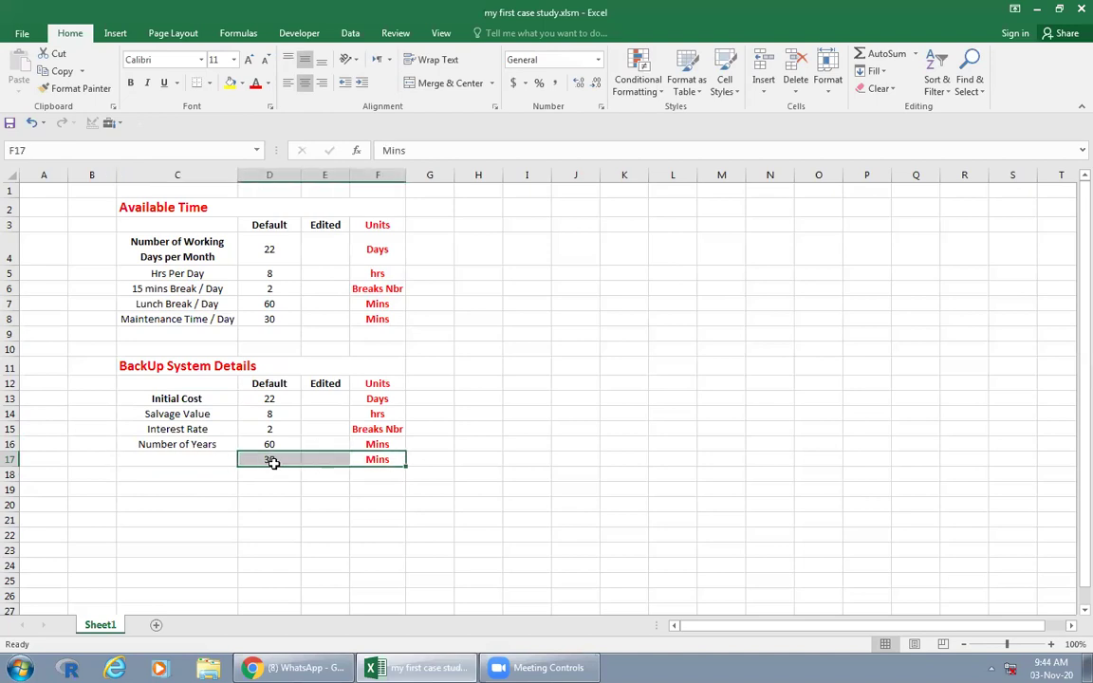
key(Delete)
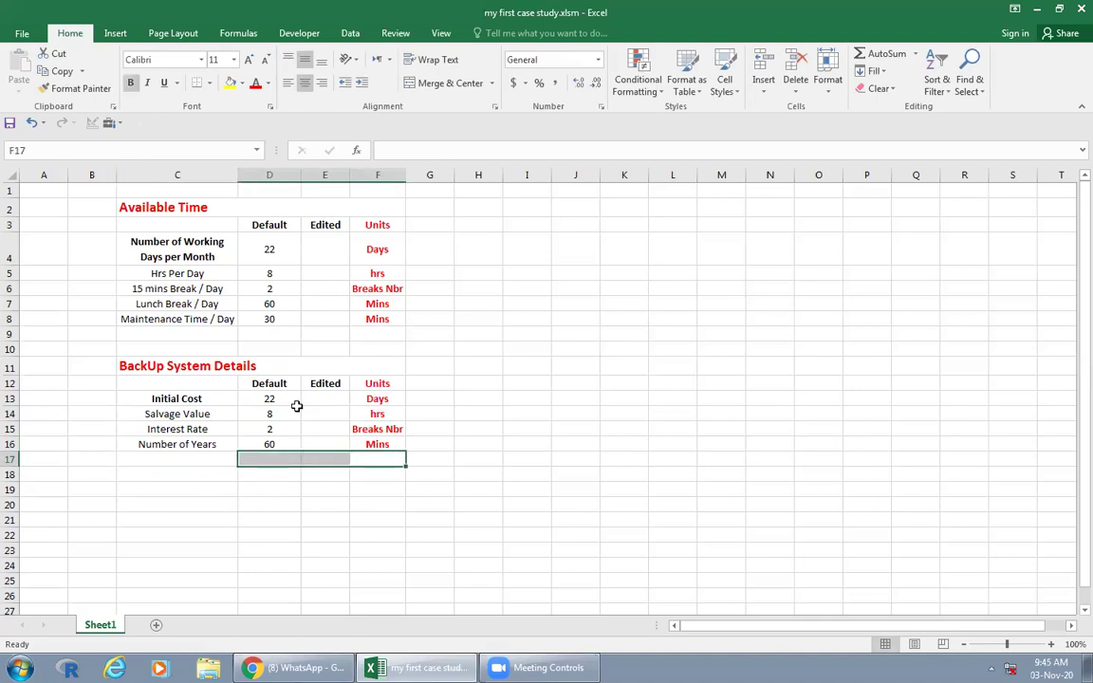
drag(281, 399, 280, 443)
Step: Enter the default values 20000, 1500, 10 and 5 in D13:D16
click(270, 398)
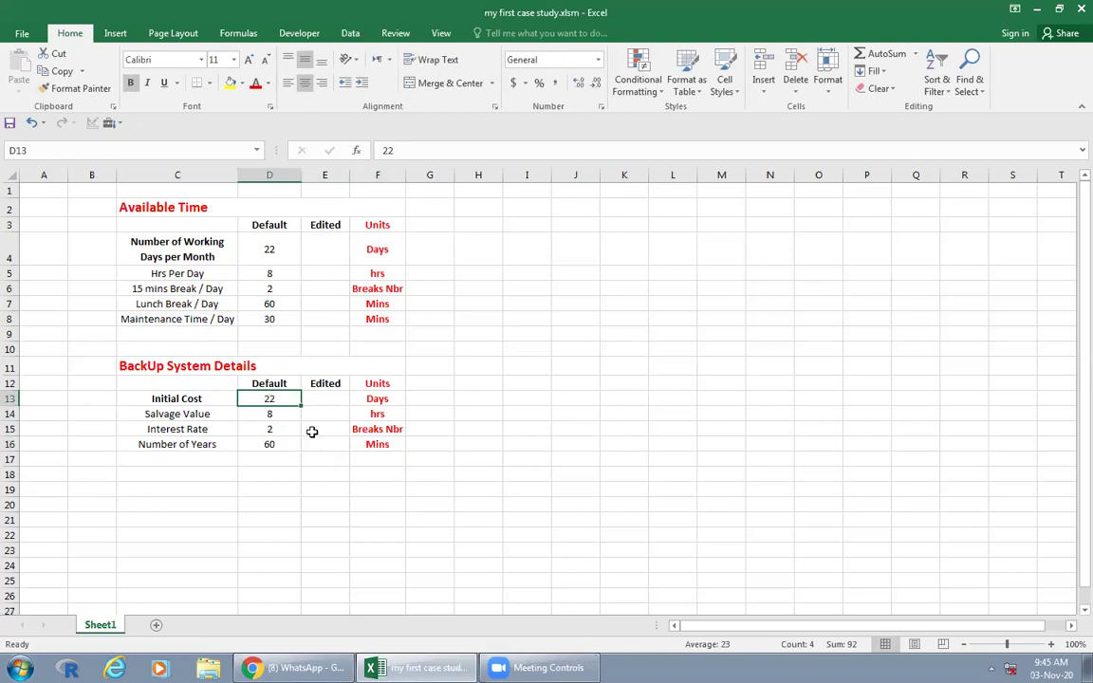
text(1)
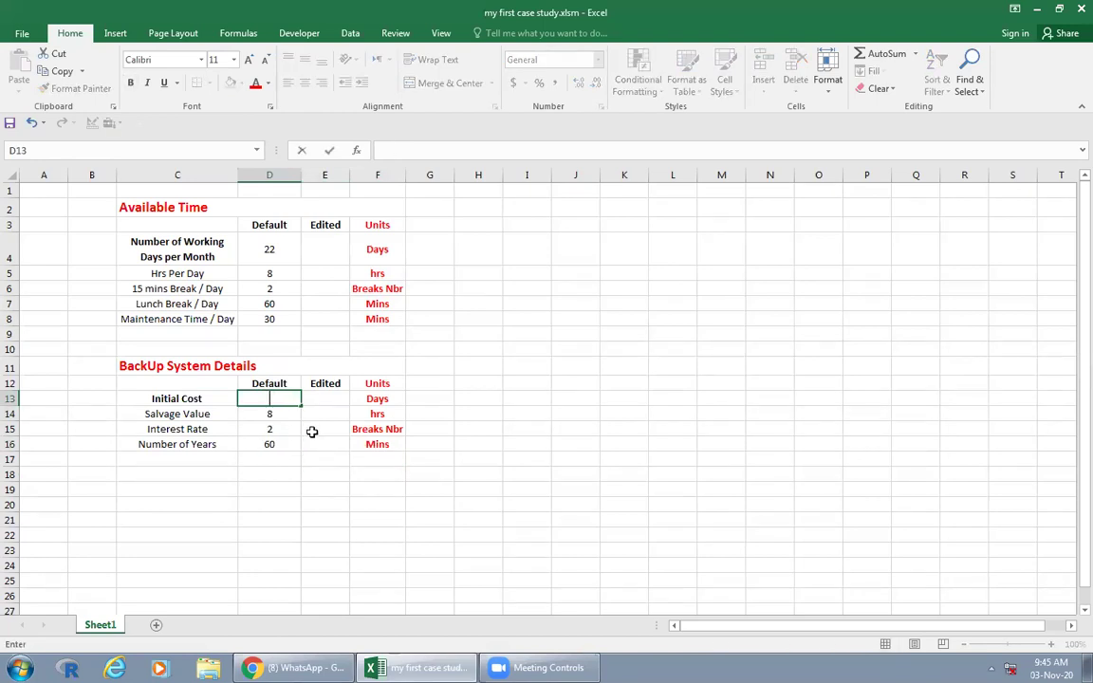
text(0000)
key(Return)
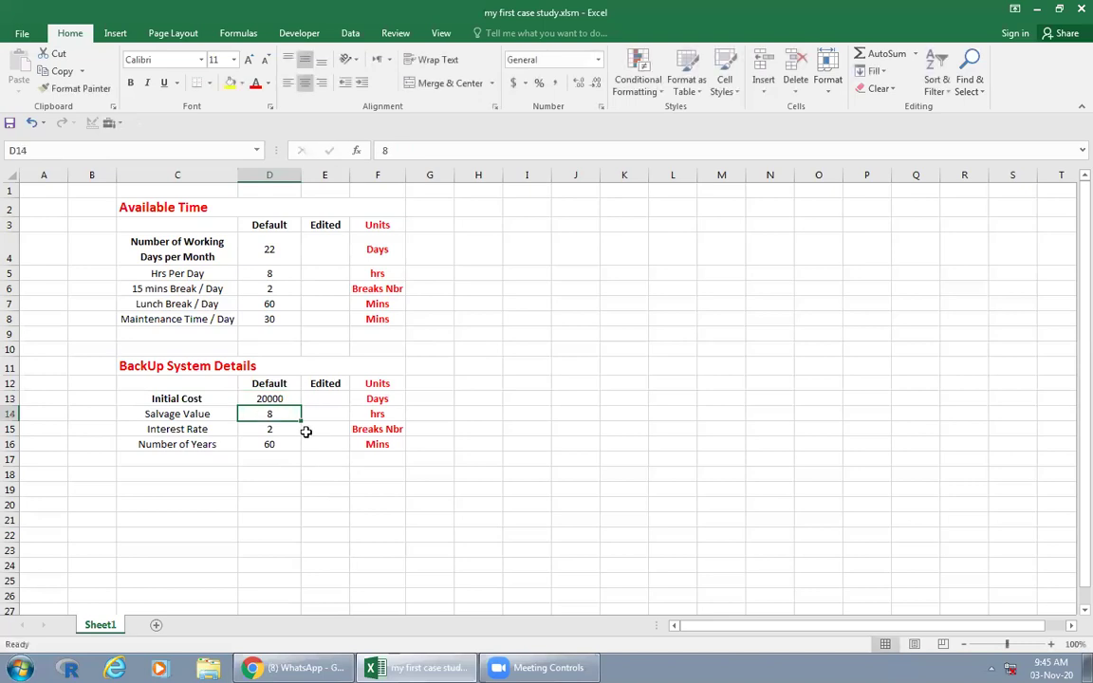
text(1500)
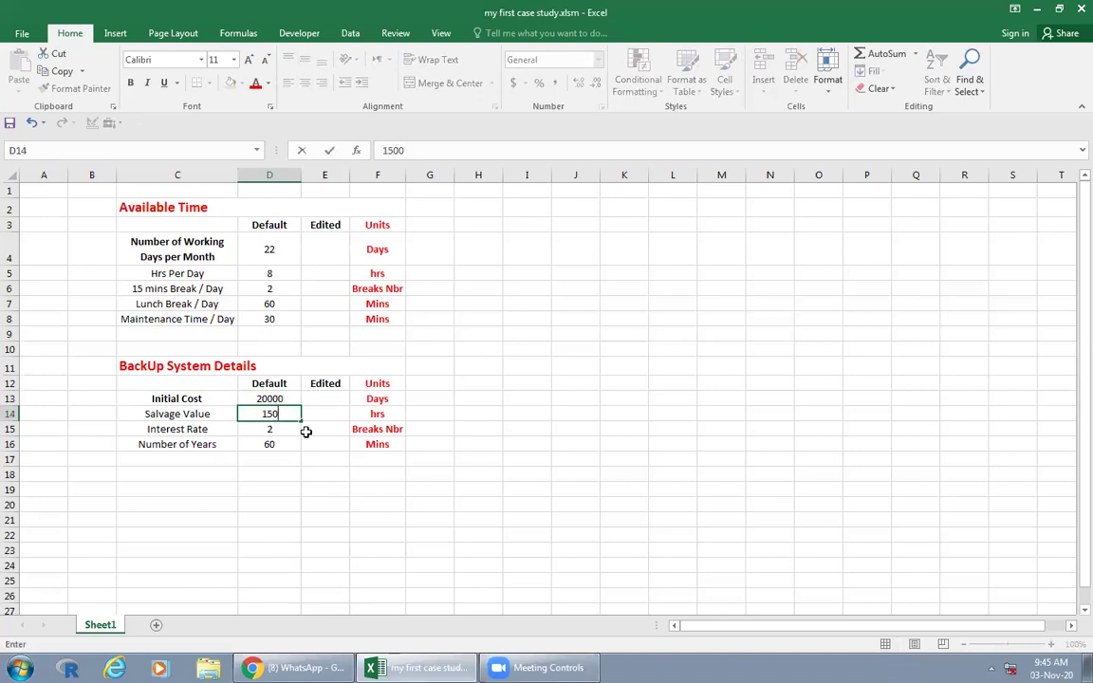
key(Return)
key(BackSpace)
text(10)
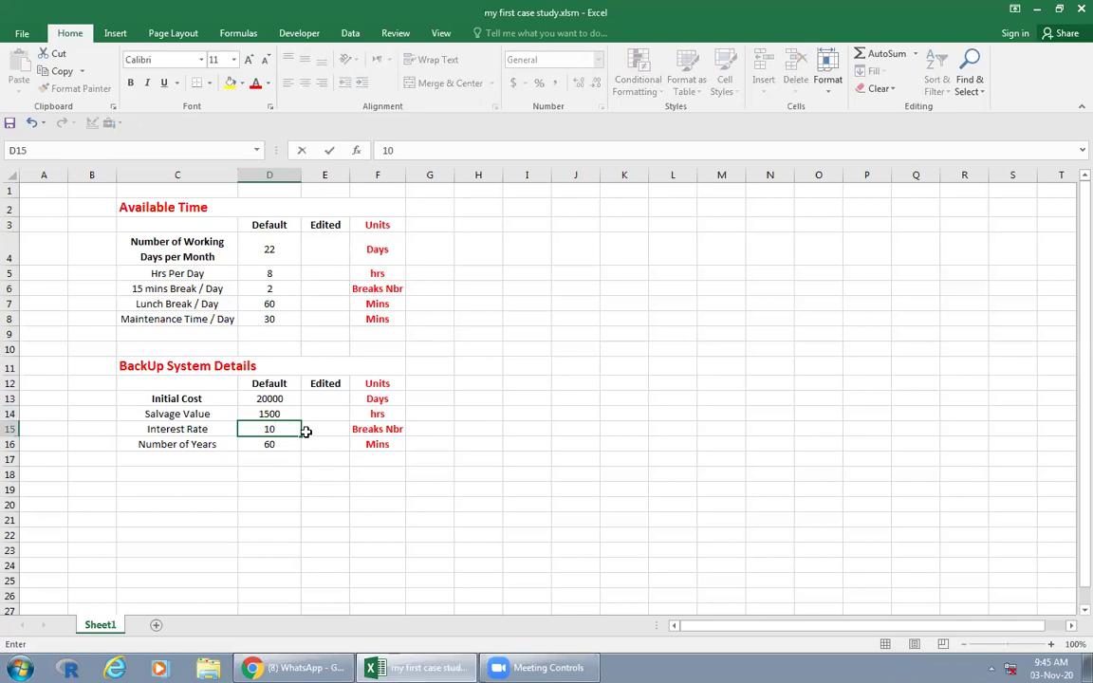
key(Return)
text(5)
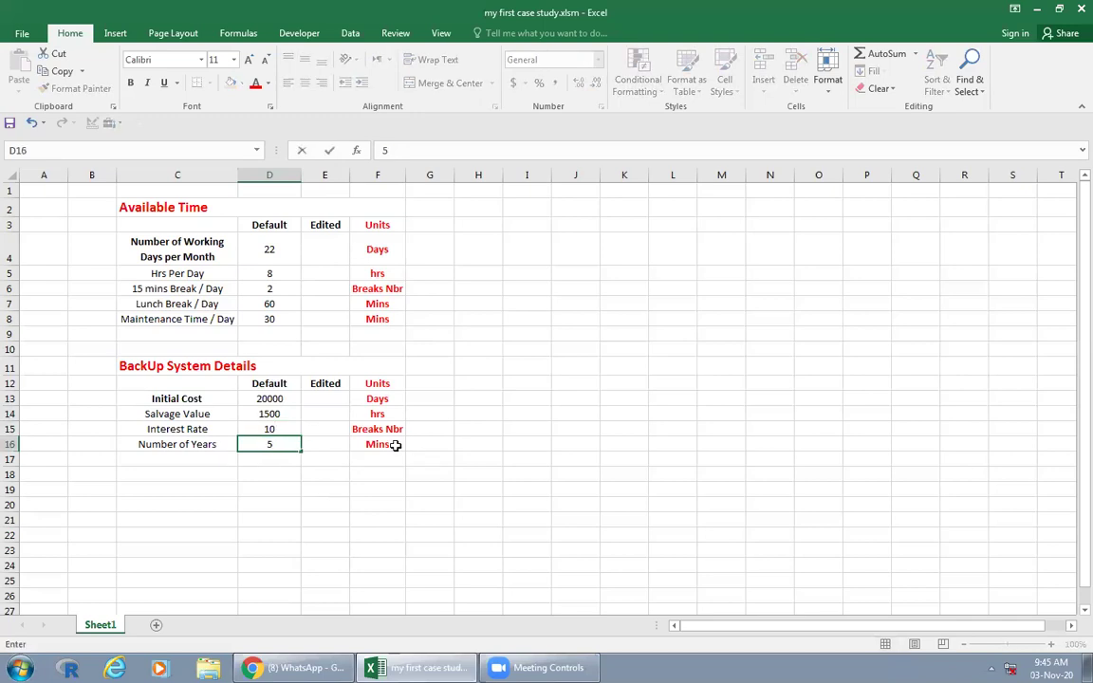
Step: Fill the units column F13:F16 with $, $, % and years
click(394, 445)
text(years)
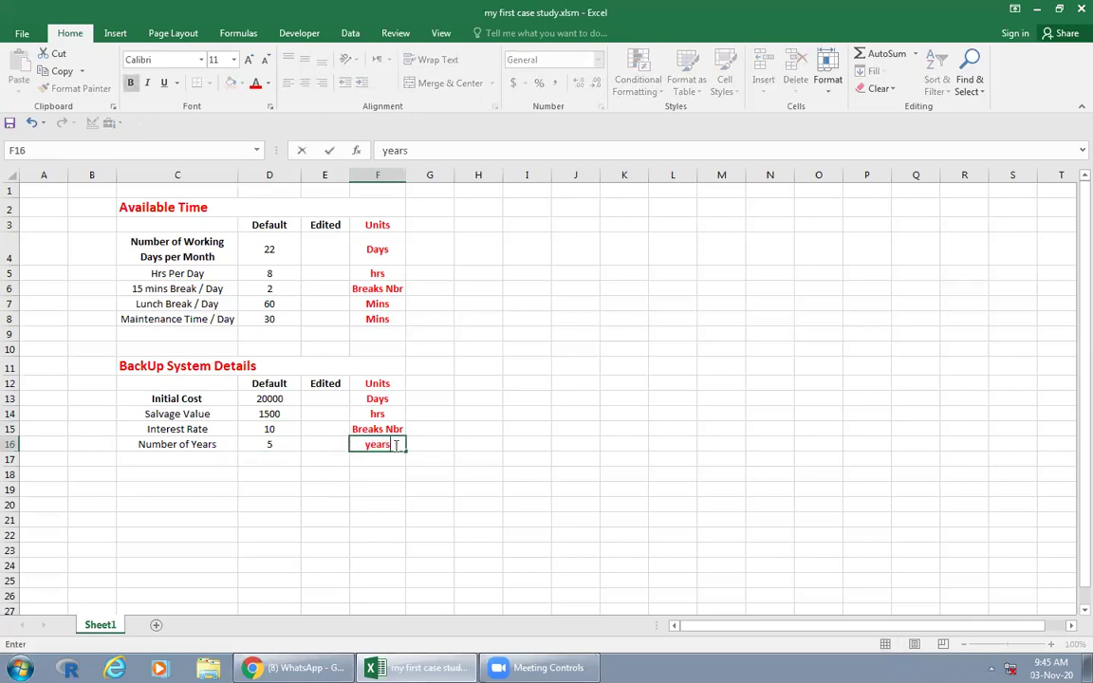
key(Up)
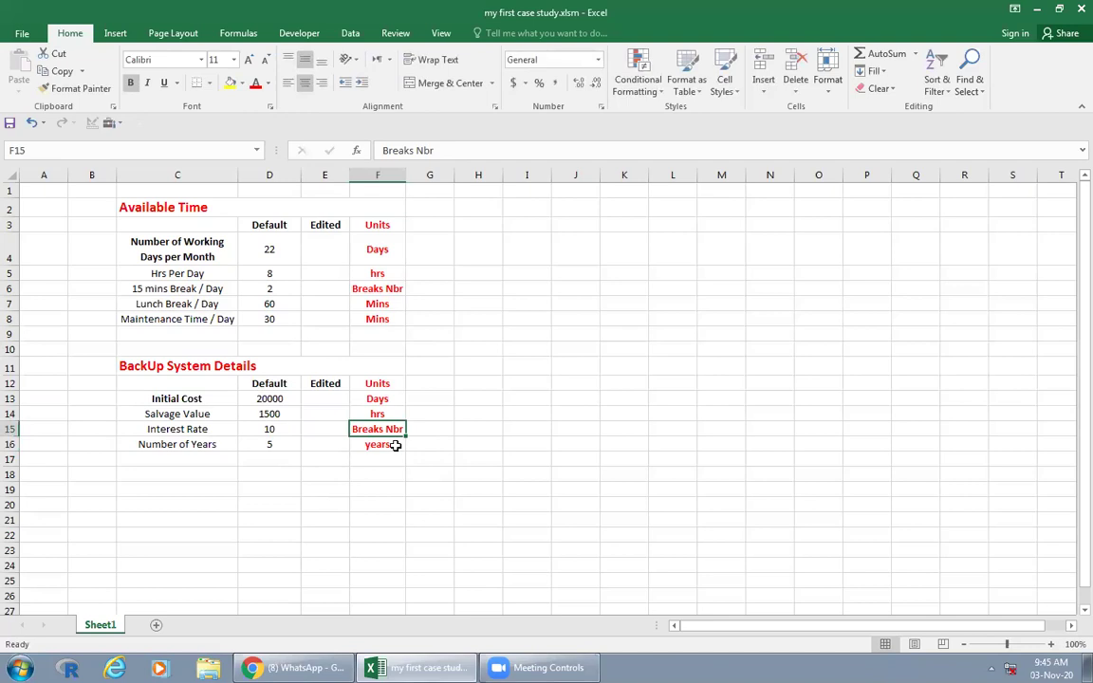
text(percen)
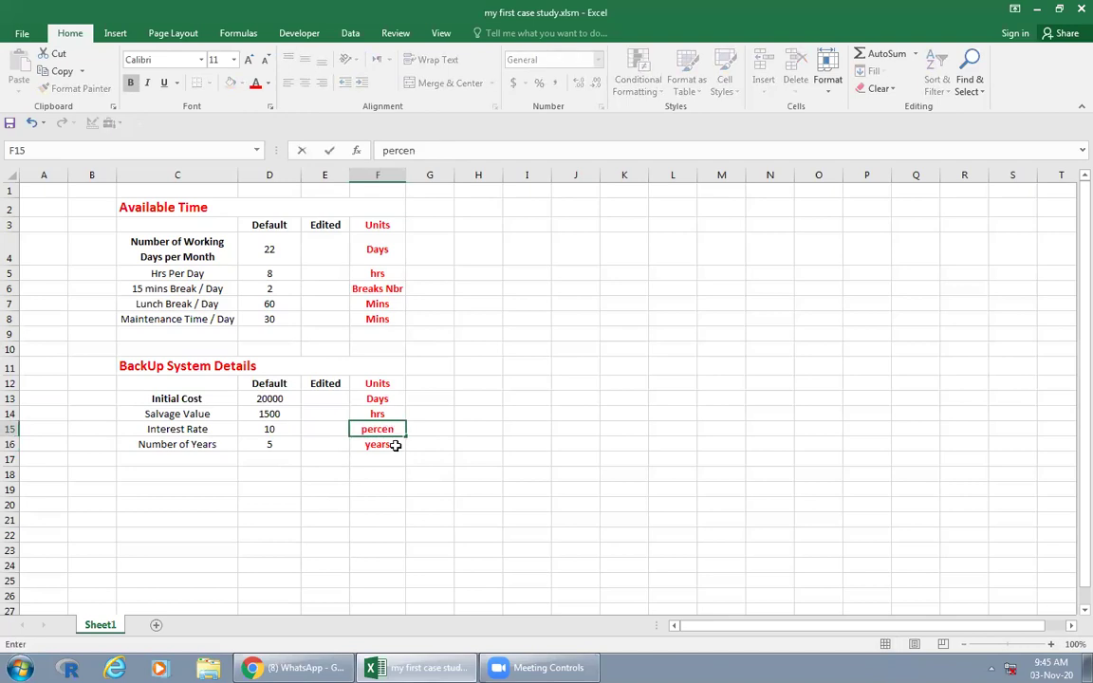
text(tage)
click(382, 414)
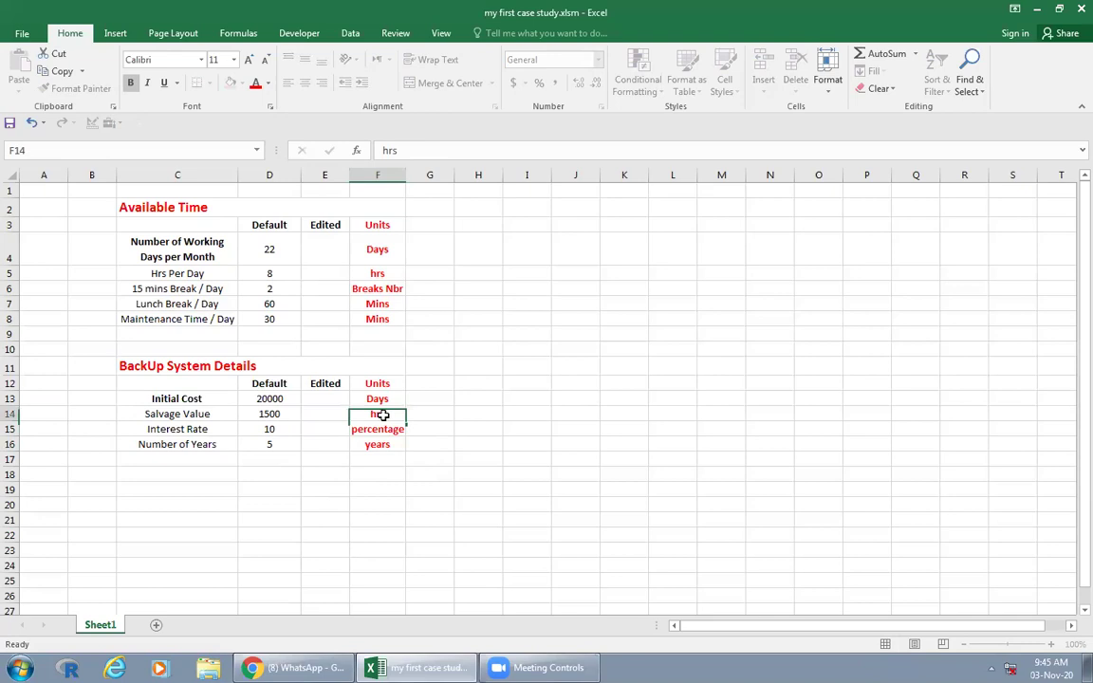
text($)
key(Up)
text($)
key(Down)
key(Down)
key(Down)
key(Up)
text(%)
click(464, 455)
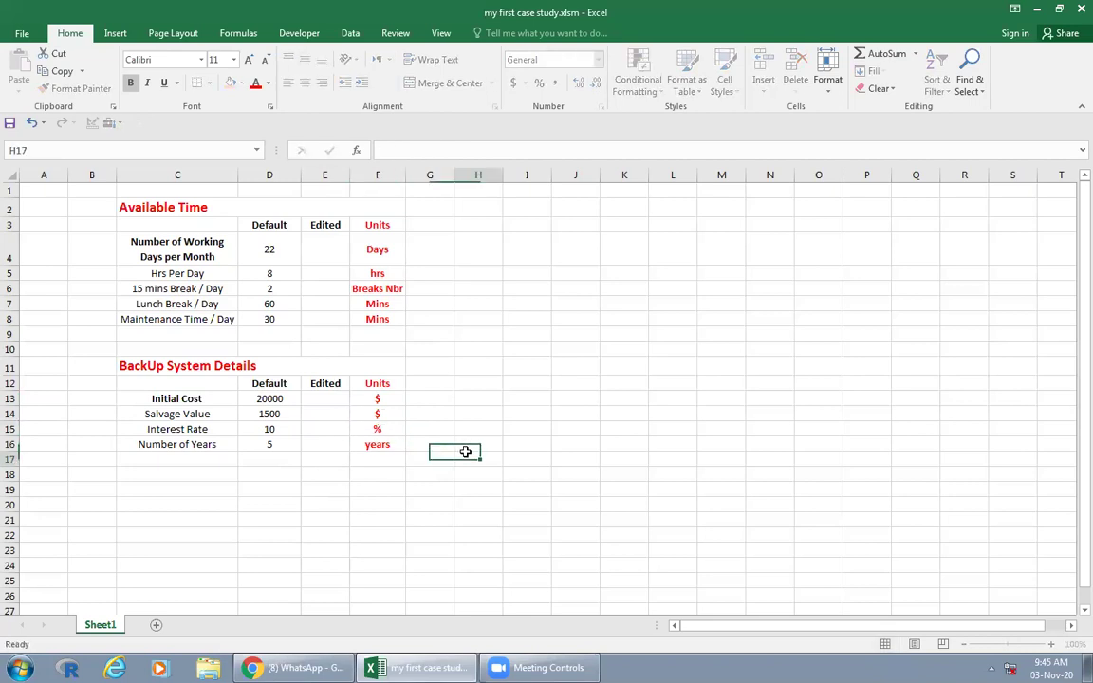
Step: Save the workbook from the File menu and return to the worksheet
click(22, 36)
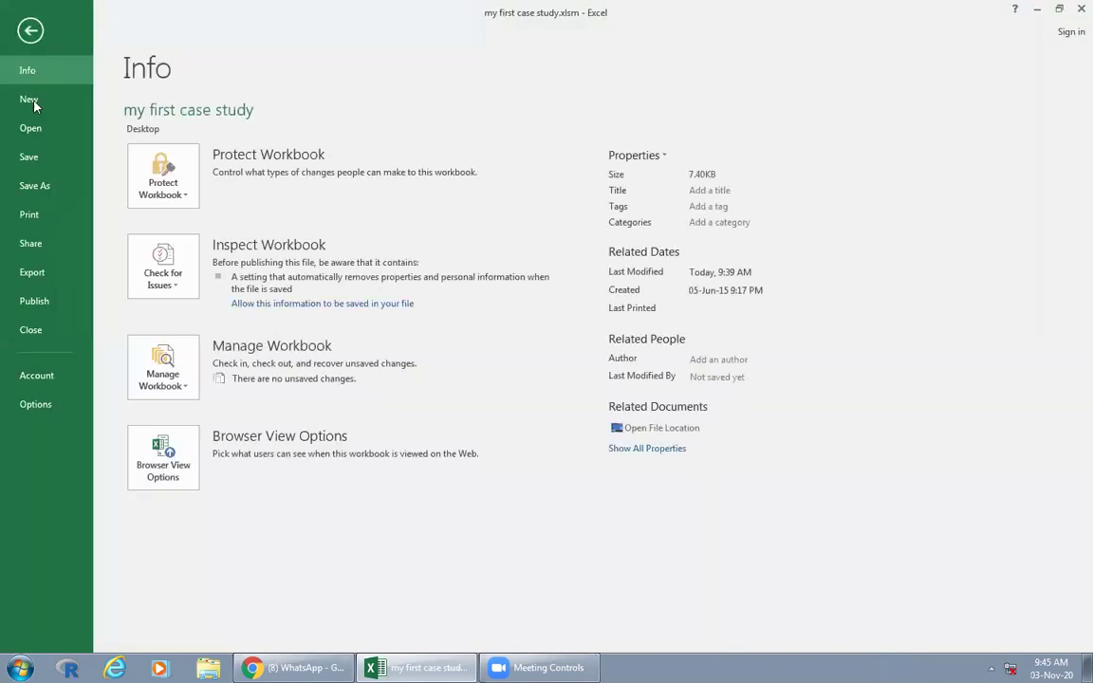
click(30, 152)
click(592, 397)
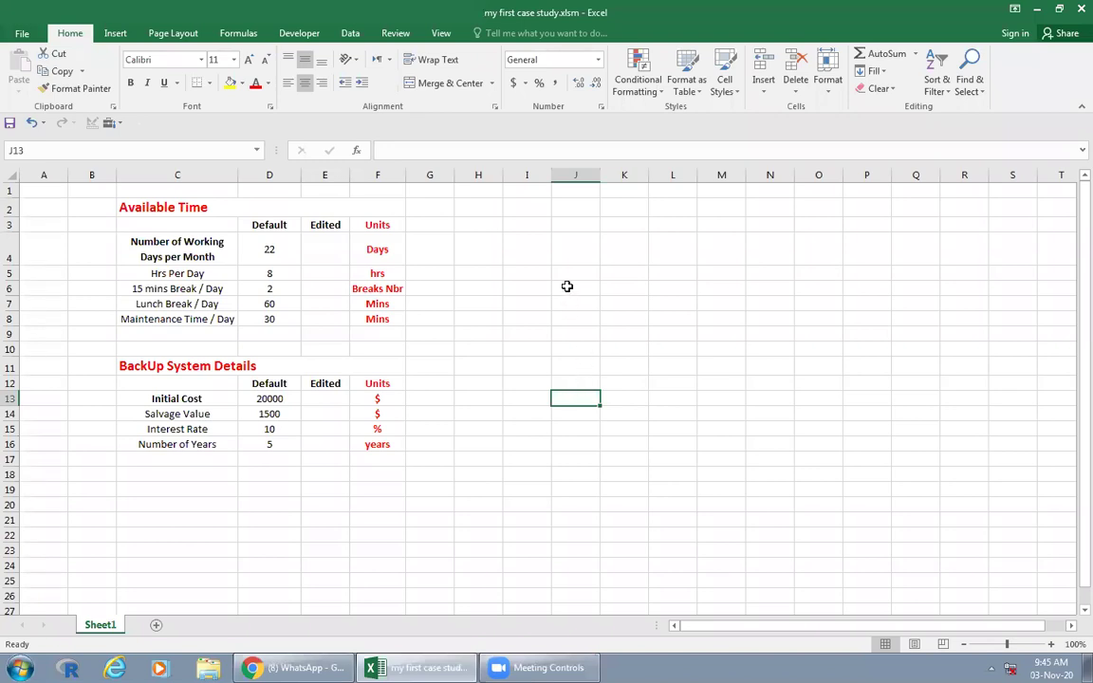
drag(598, 180, 598, 179)
click(562, 226)
click(560, 249)
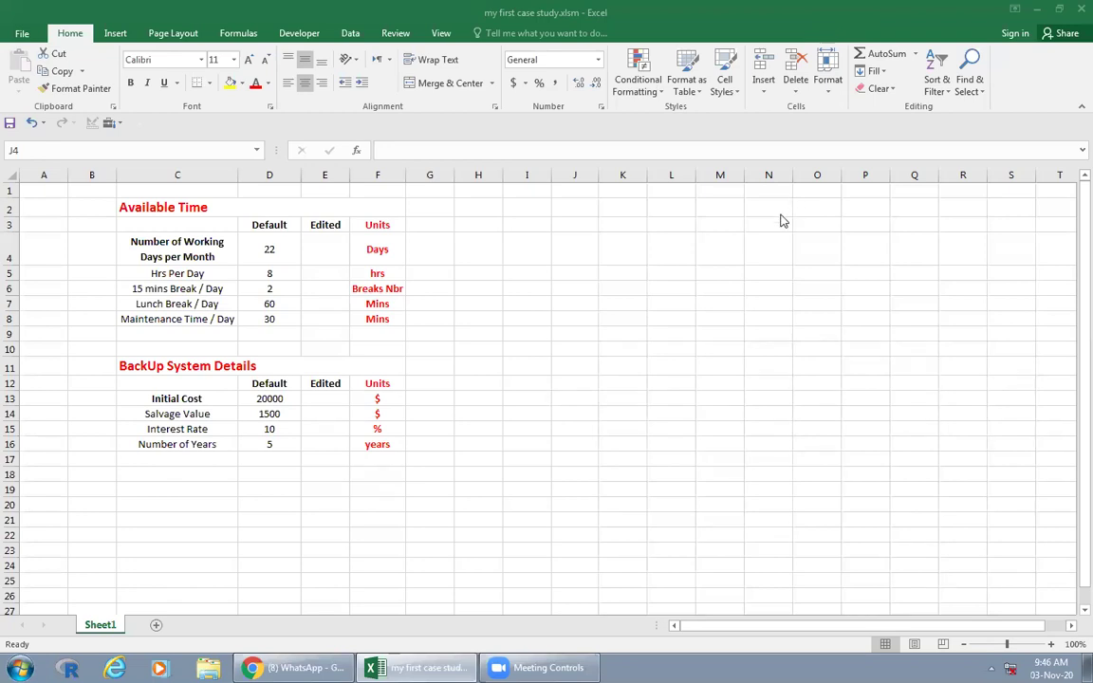
Step: Rename Sheet1 to 'Input Data'
click(544, 254)
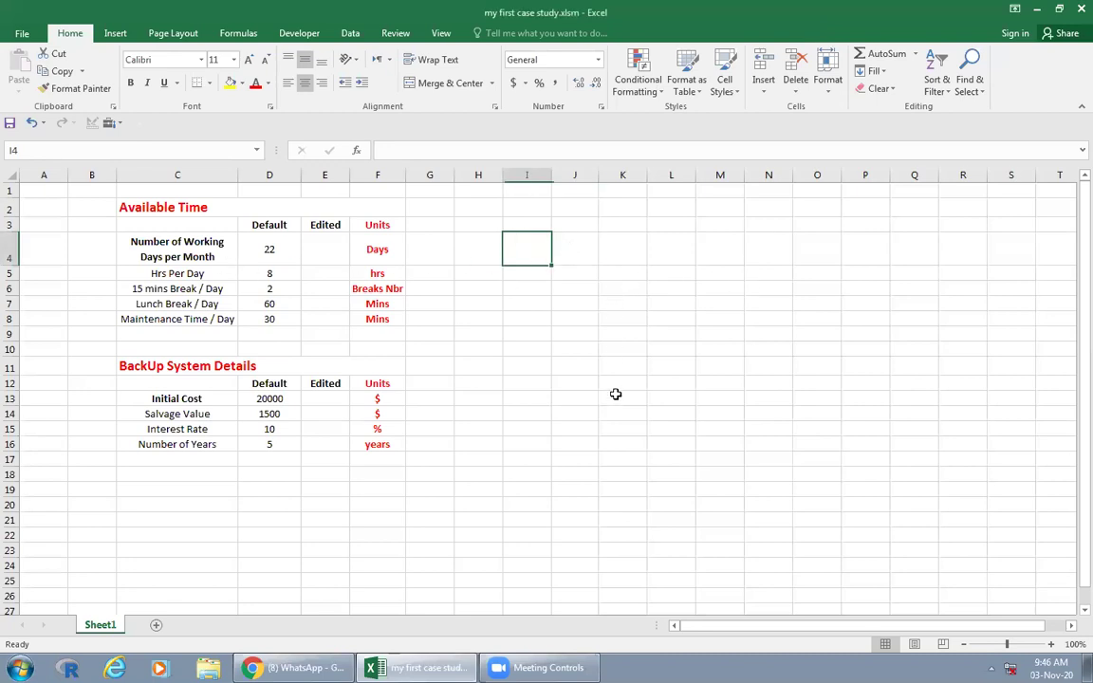
right_click(98, 624)
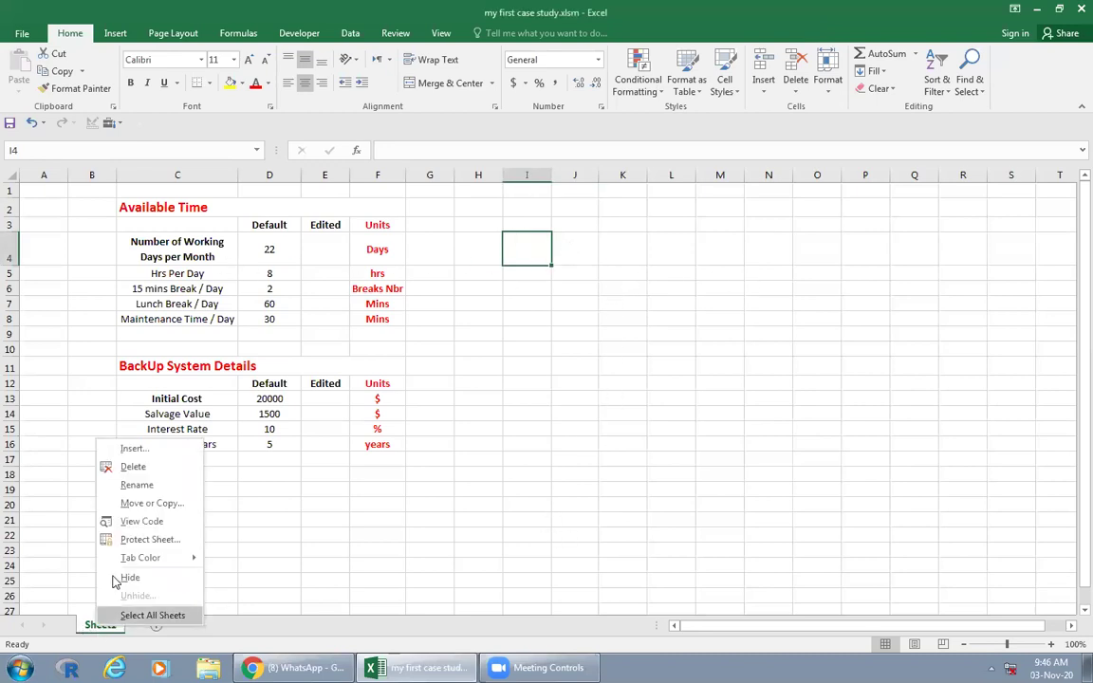
click(138, 485)
text(Input Data)
Step: Add a new sheet and name it 'Results'
click(175, 627)
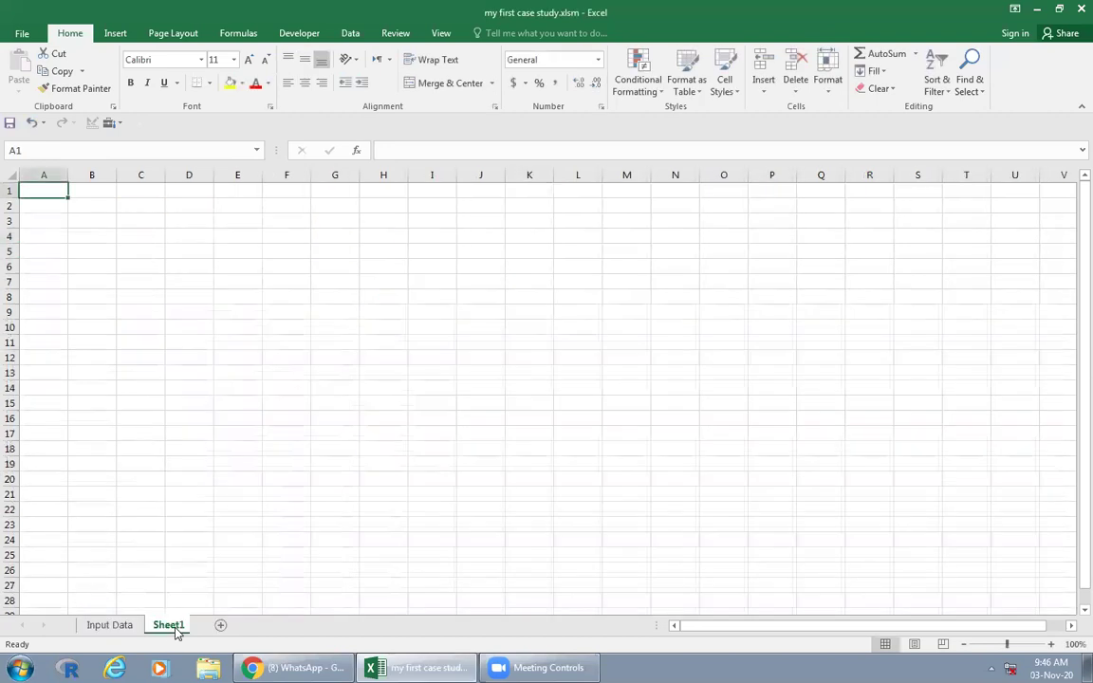
double_click(167, 625)
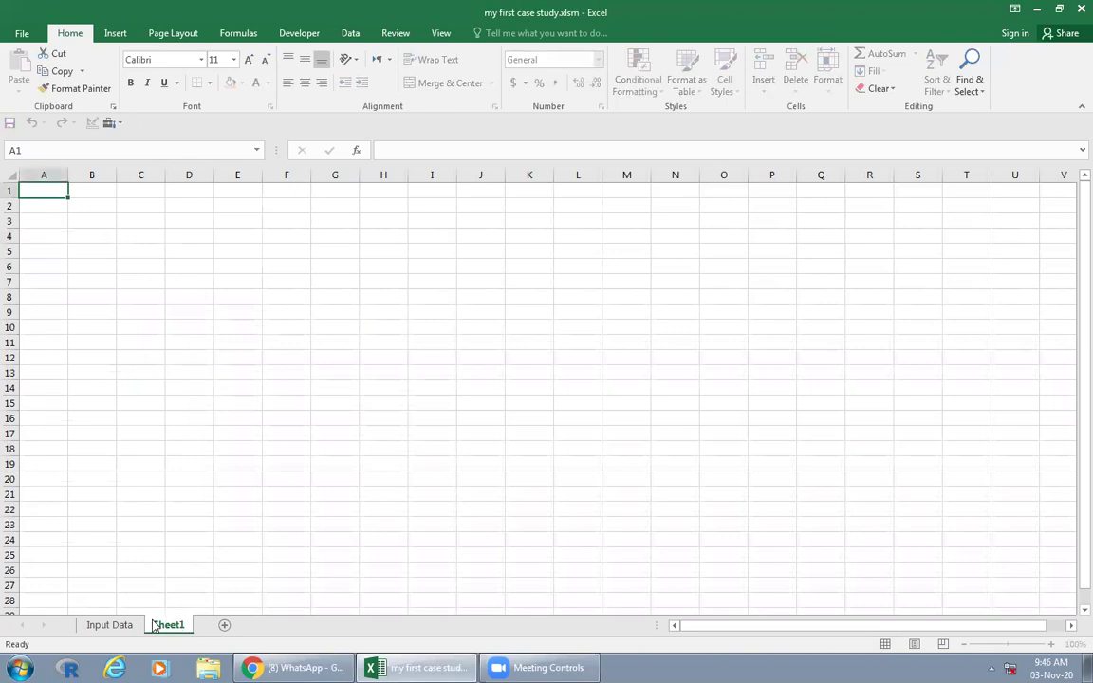
double_click(156, 623)
text(Results)
click(273, 446)
Step: Back on Input Data, select the Available Time table C2:F8 for copying
click(112, 624)
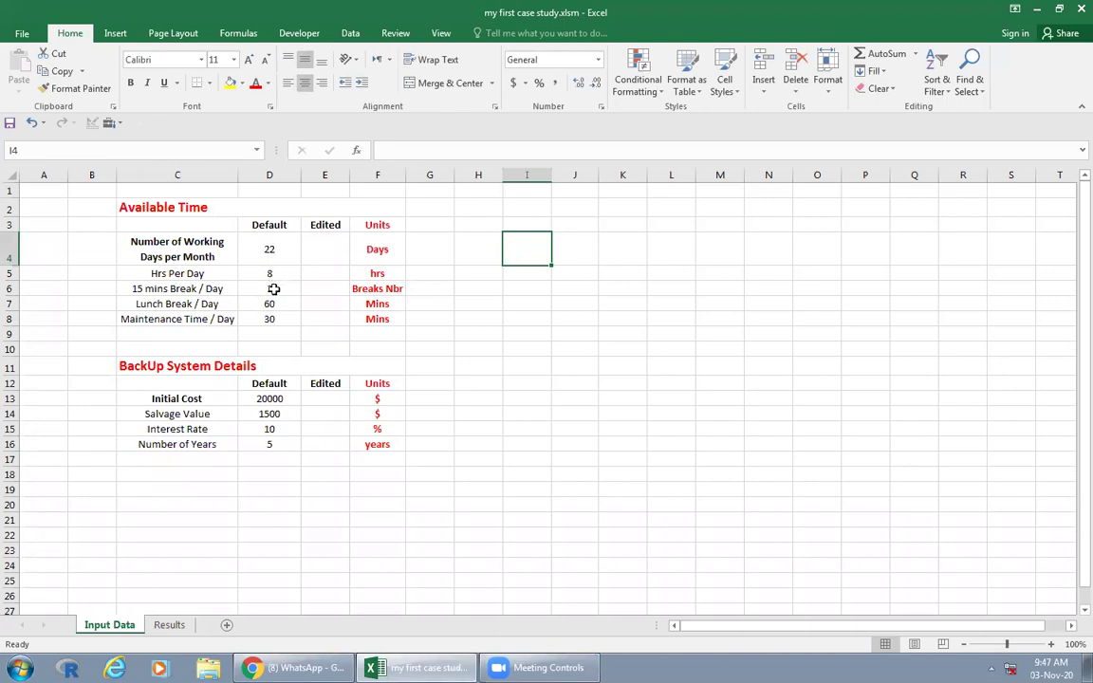
drag(156, 207, 268, 317)
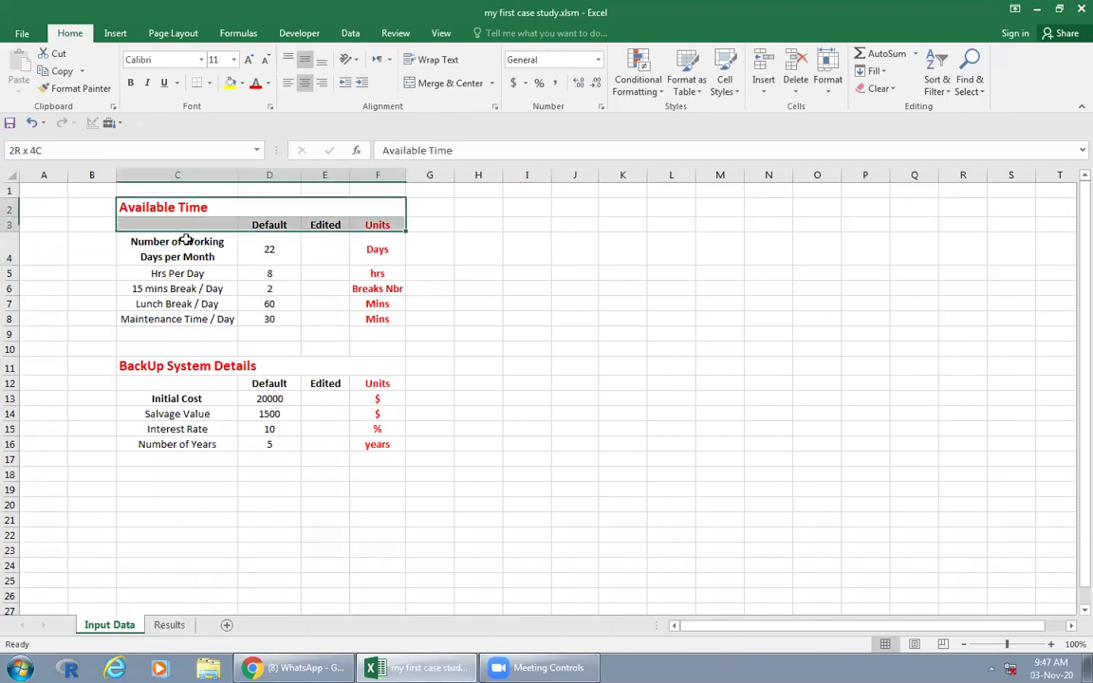
right_click(264, 313)
Step: Copy the Available Time table and paste it into C3 on the Results sheet
click(296, 340)
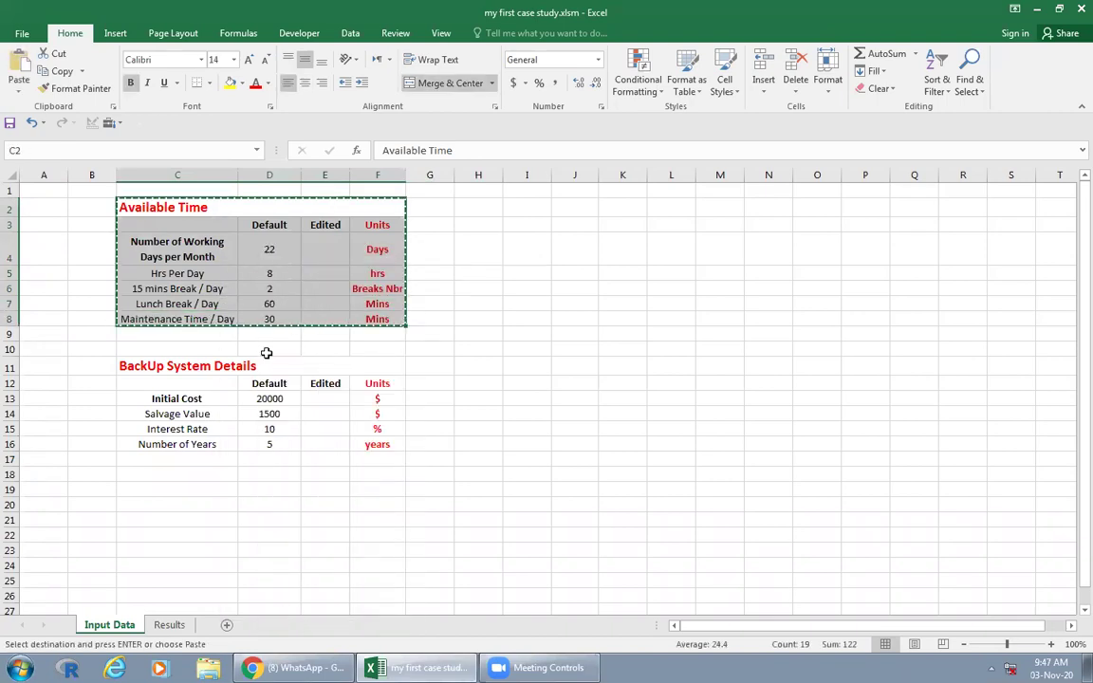
click(169, 624)
right_click(136, 222)
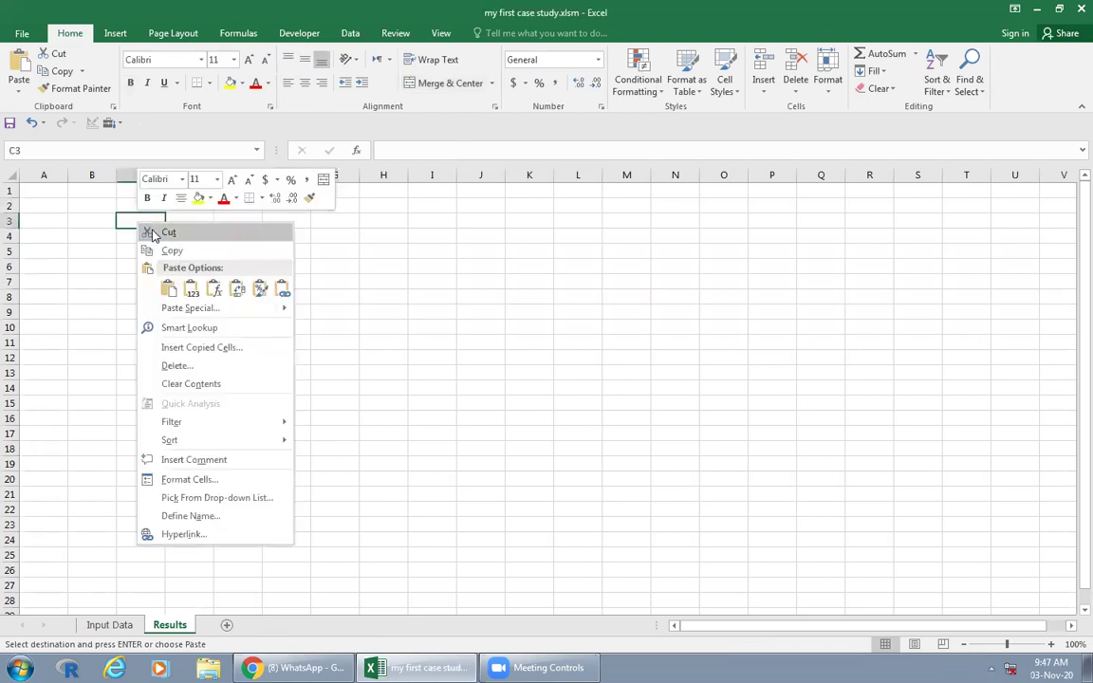
click(168, 287)
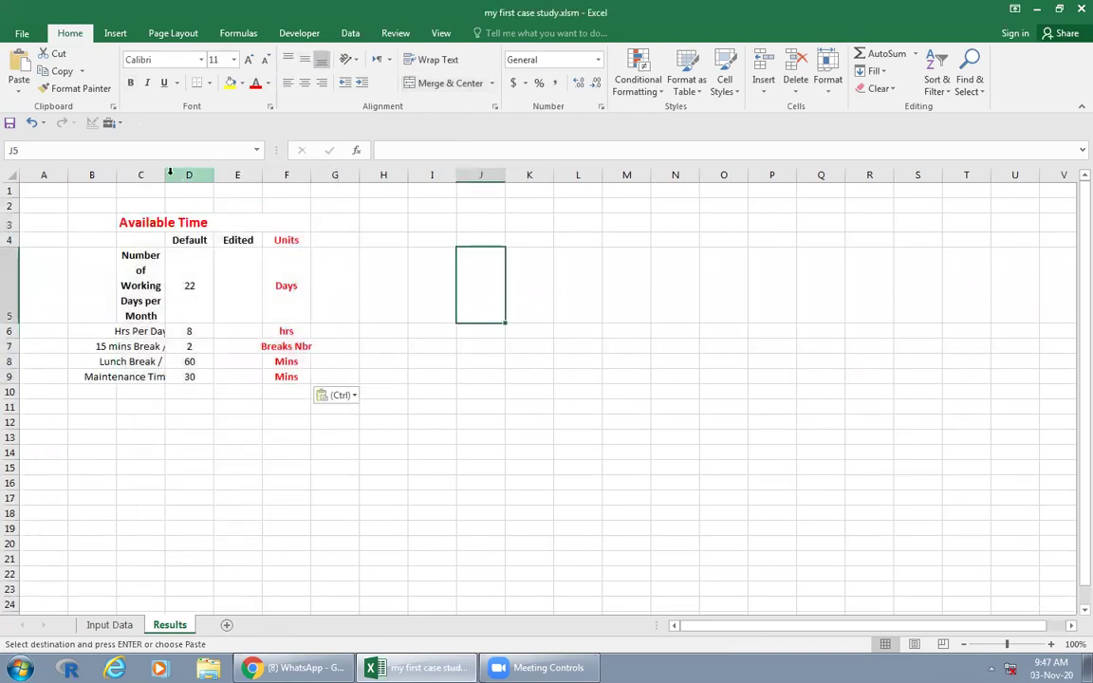
Step: Autofit column C to its labels and shrink row 5
double_click(165, 174)
click(505, 422)
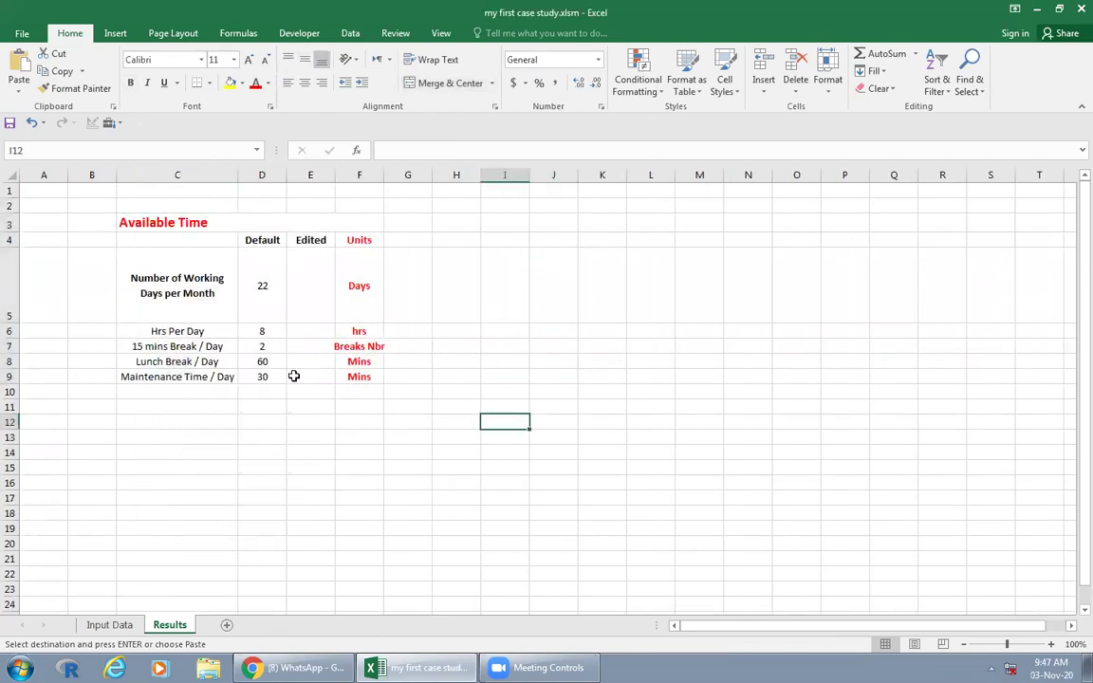
drag(12, 323, 15, 282)
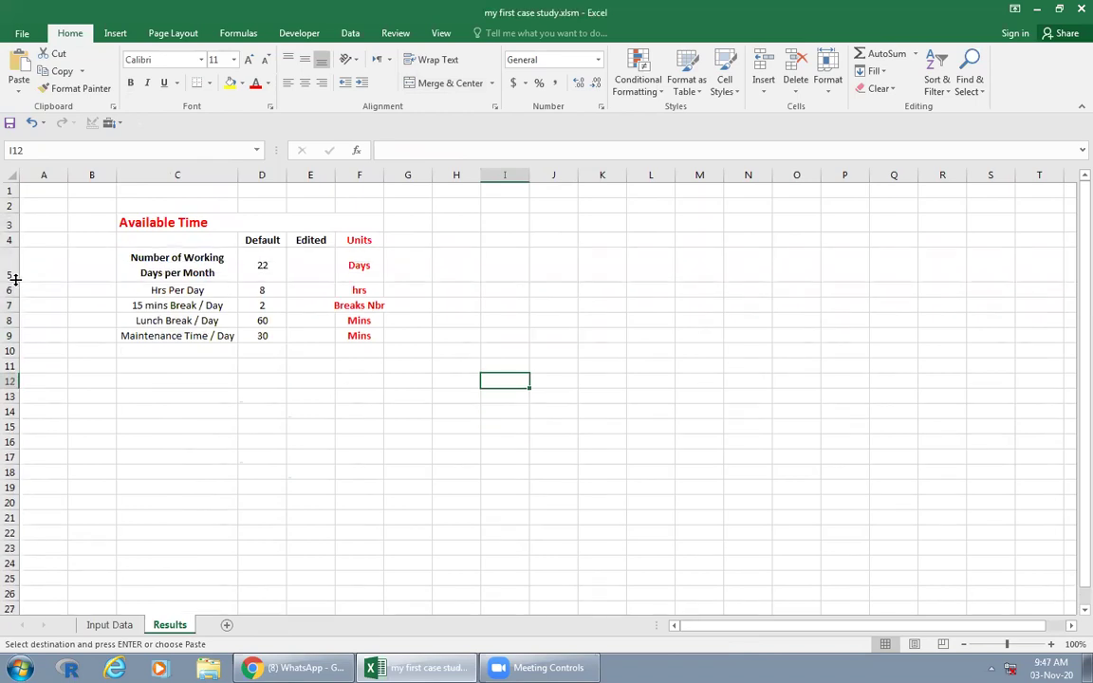
click(446, 457)
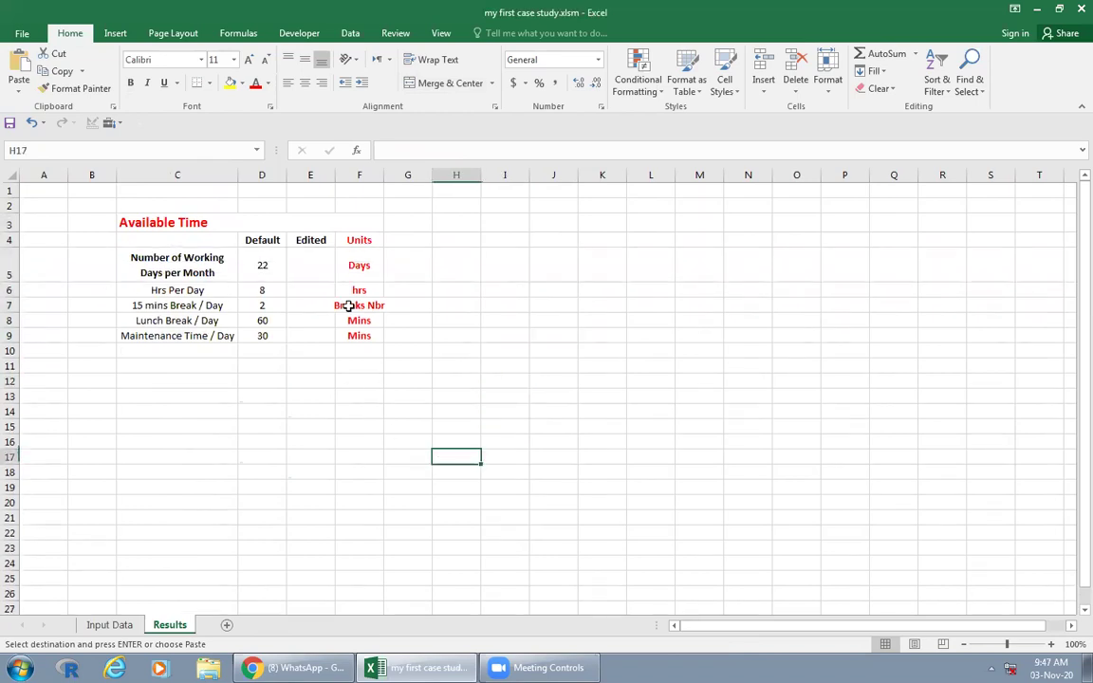
Step: Delete the Default column and retitle the Edited heading in D4 as Results
click(264, 174)
drag(287, 174, 286, 174)
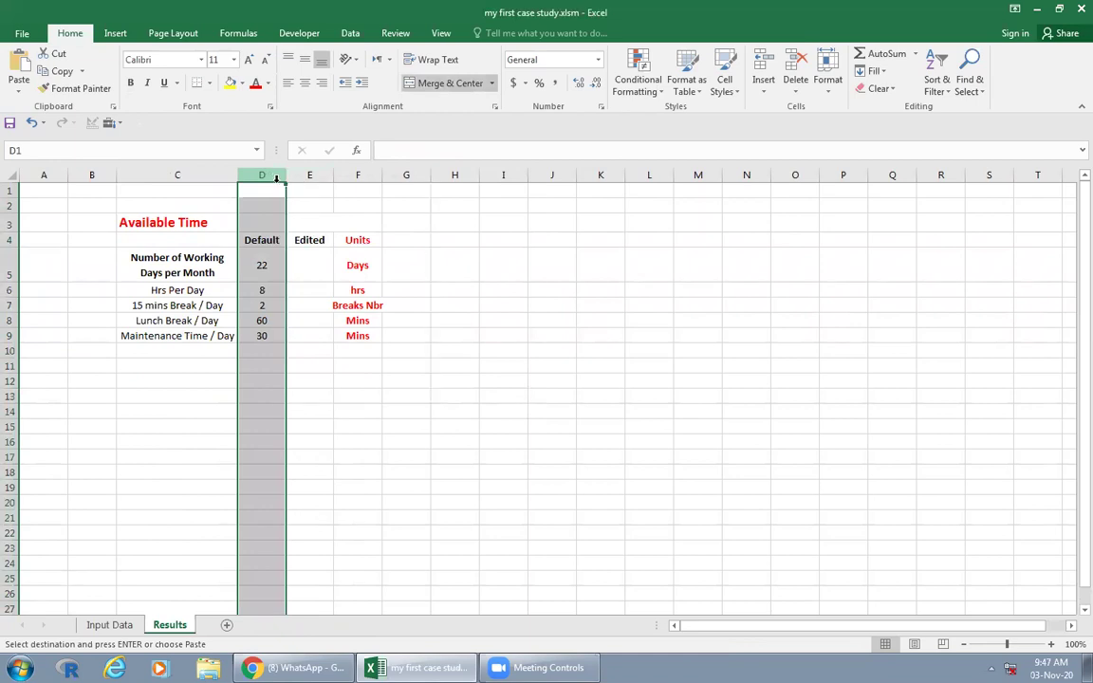
right_click(260, 174)
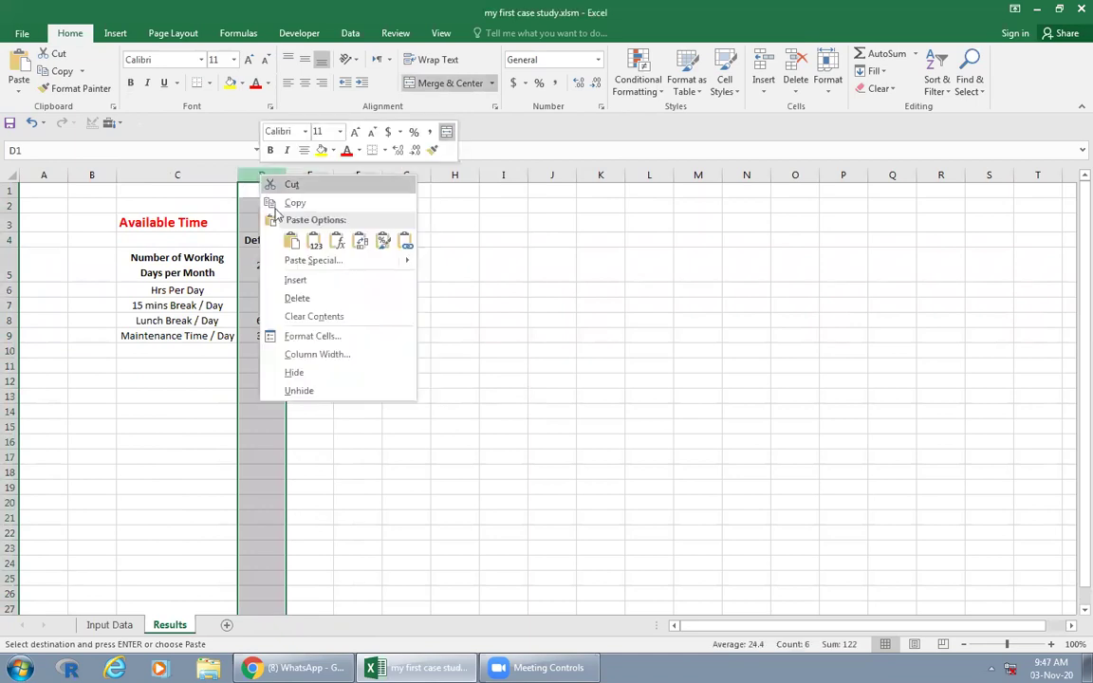
click(308, 297)
click(264, 240)
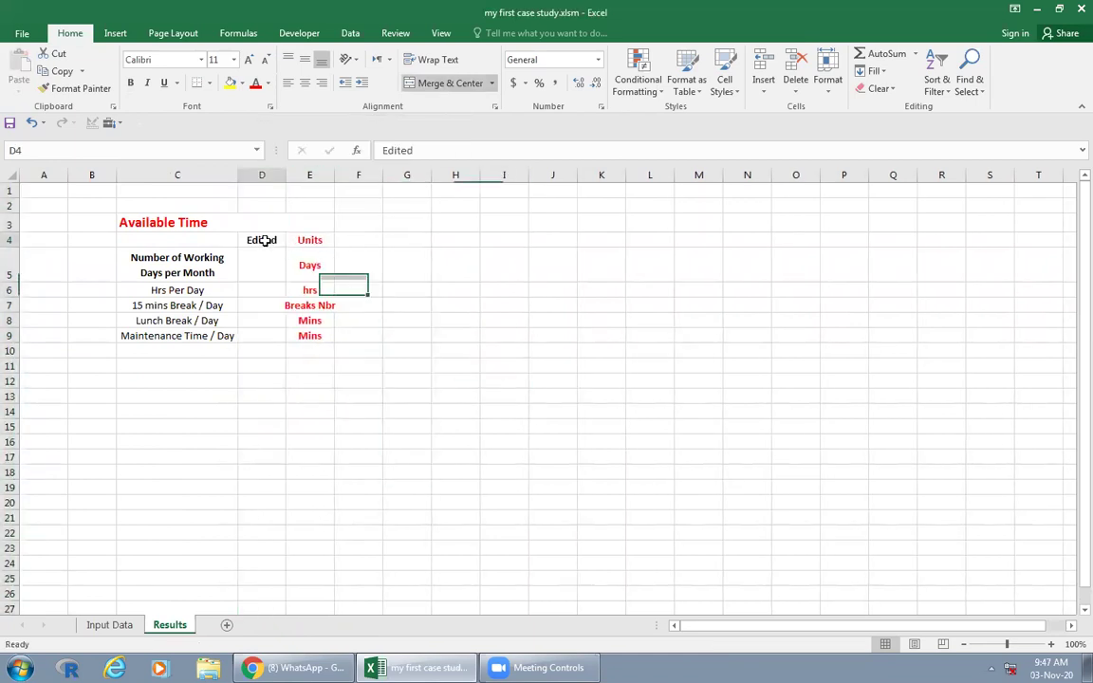
text(RE)
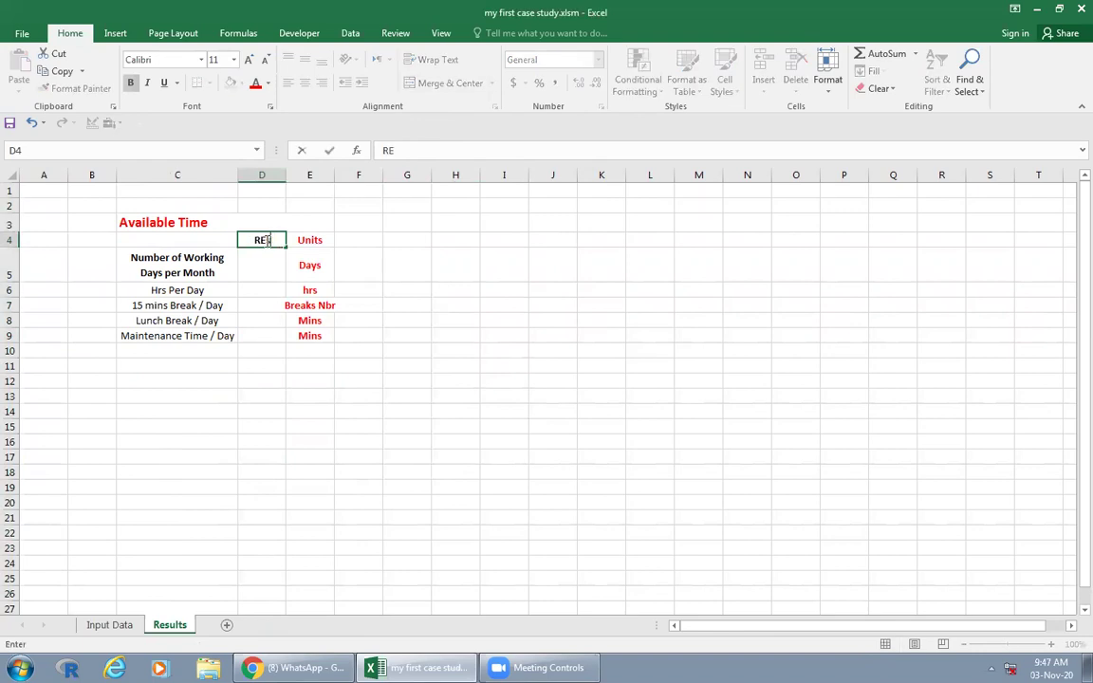
text(sults)
click(403, 269)
Step: Clear the unit labels in E4:E9 and widen columns C and D
drag(312, 240, 310, 338)
key(Delete)
click(310, 394)
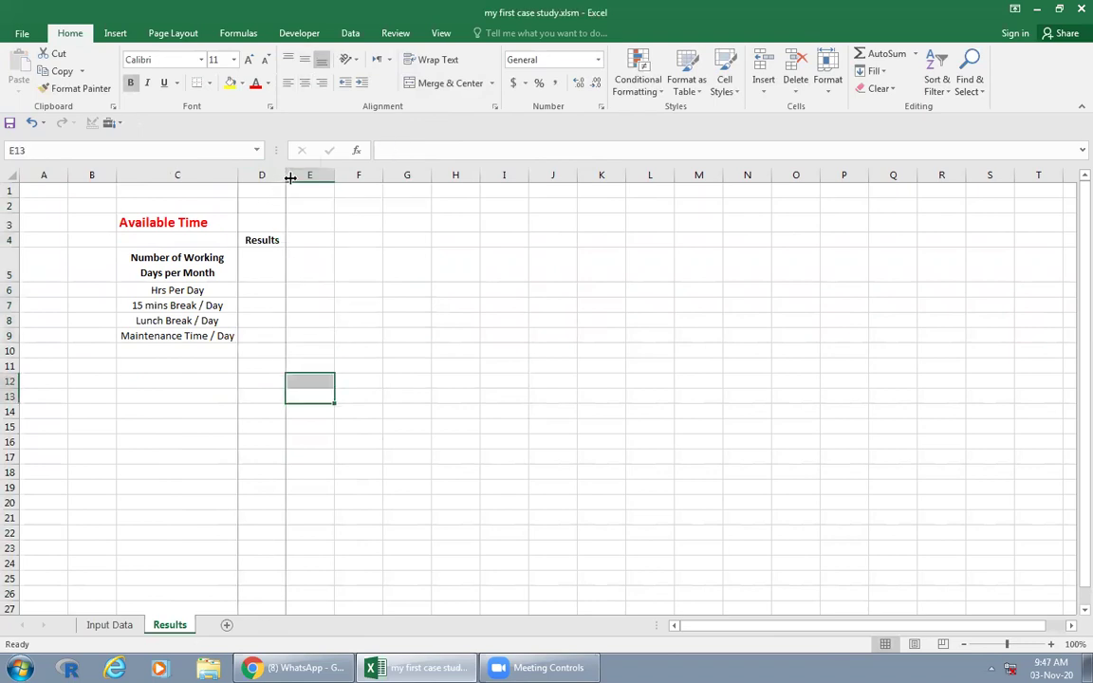
drag(285, 177, 359, 177)
drag(239, 174, 274, 175)
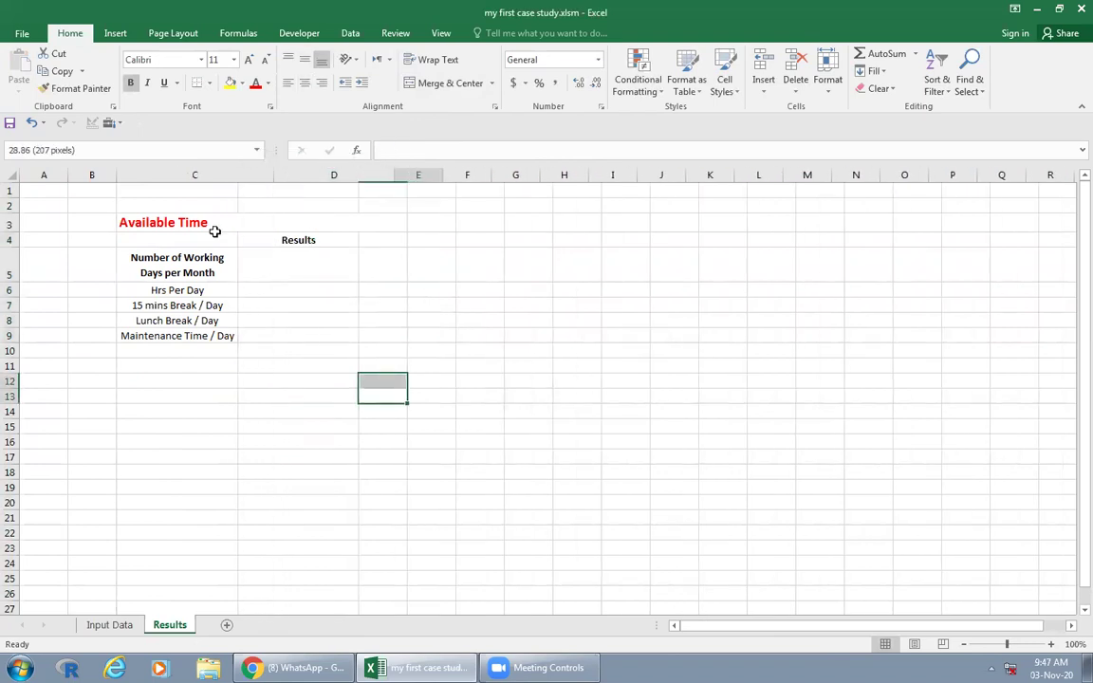
click(203, 269)
Step: Relabel the Hrs Per Day row as 'Total Available Time / Day'
click(197, 290)
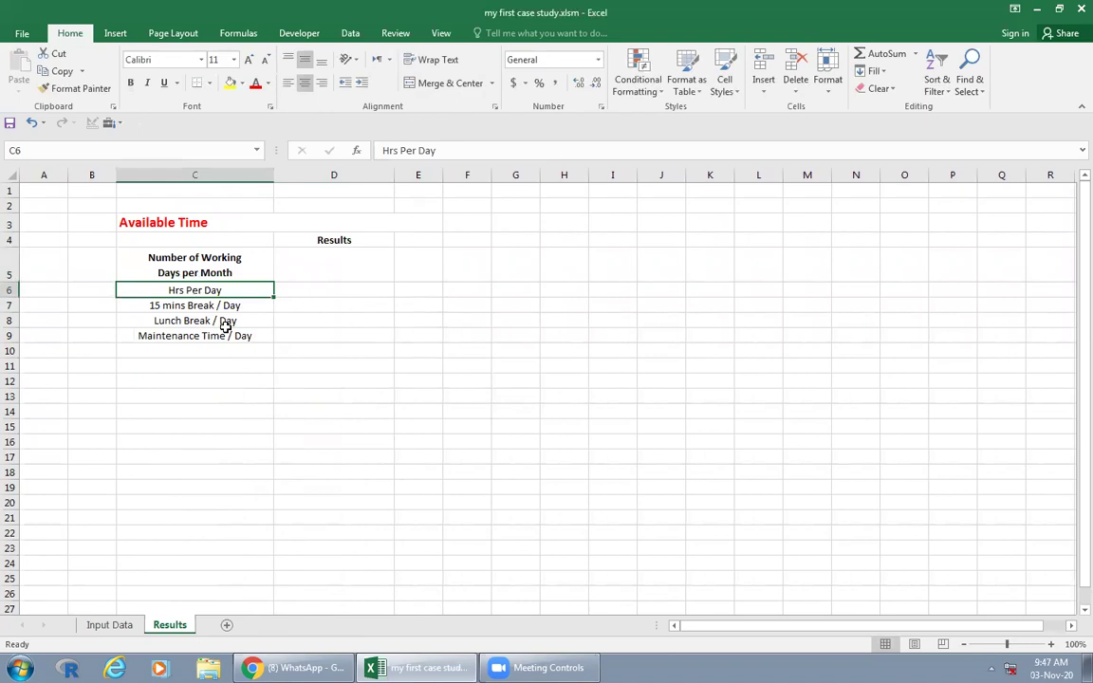
text(Total time)
text(per)
key(BackSpace)
key(BackSpace)
key(BackSpace)
text(/ Day)
key(Left)
key(Left)
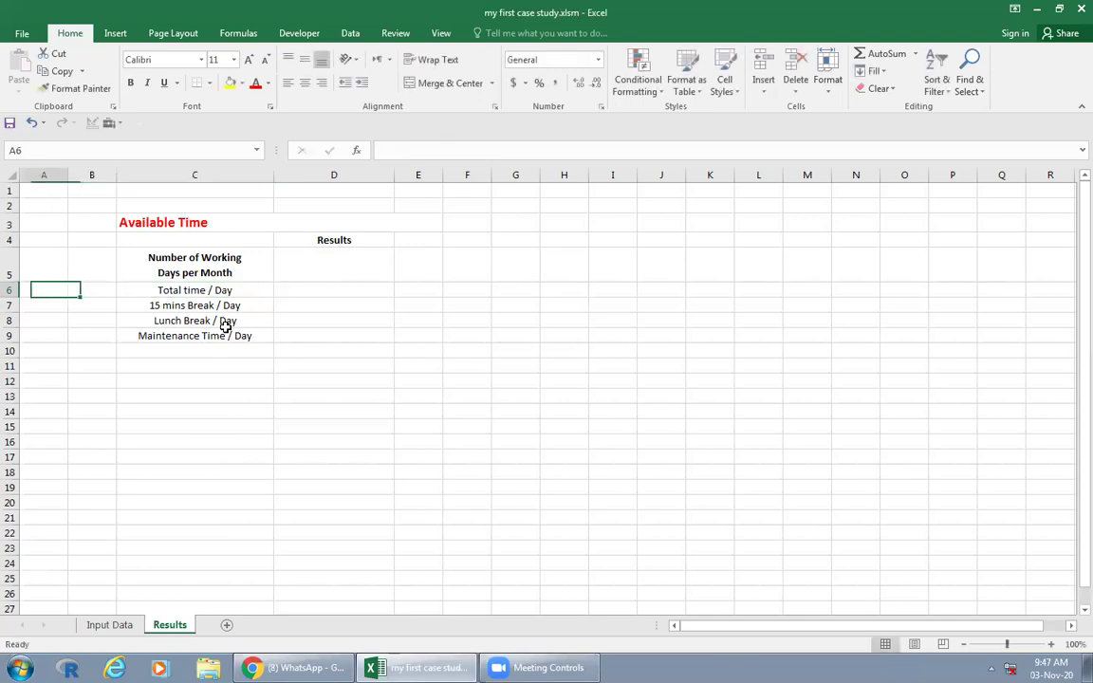
double_click(197, 289)
key(BackSpace)
key(BackSpace)
text(Available Time)
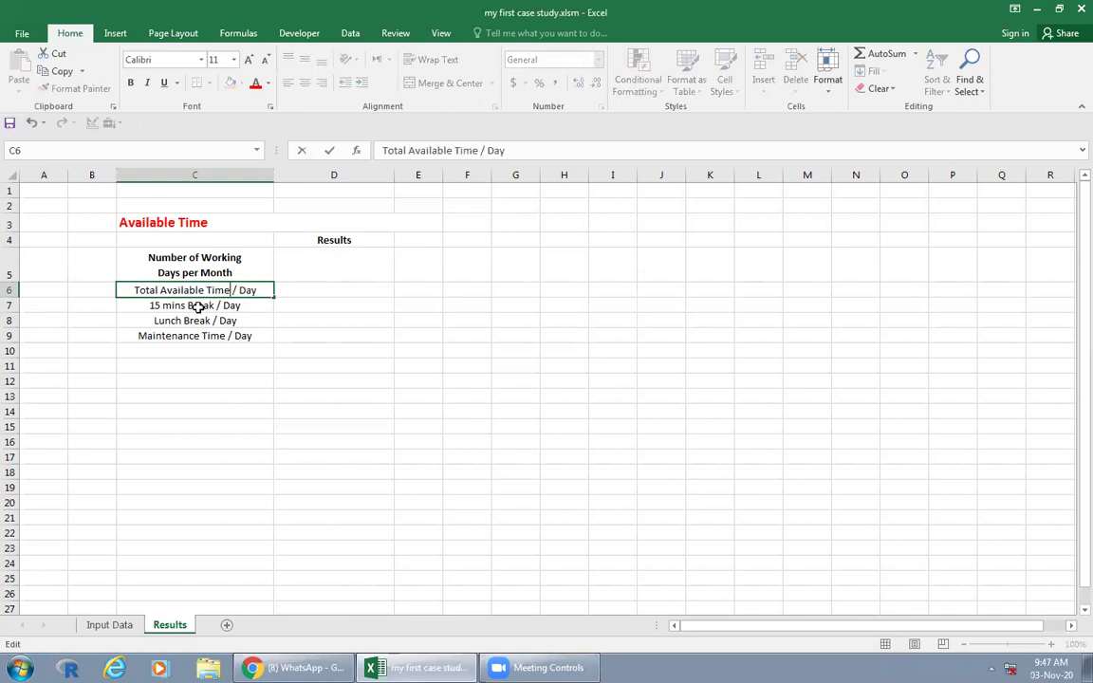
key(Return)
Step: Label the next row 'Total Available Time / Month'
text(Total )
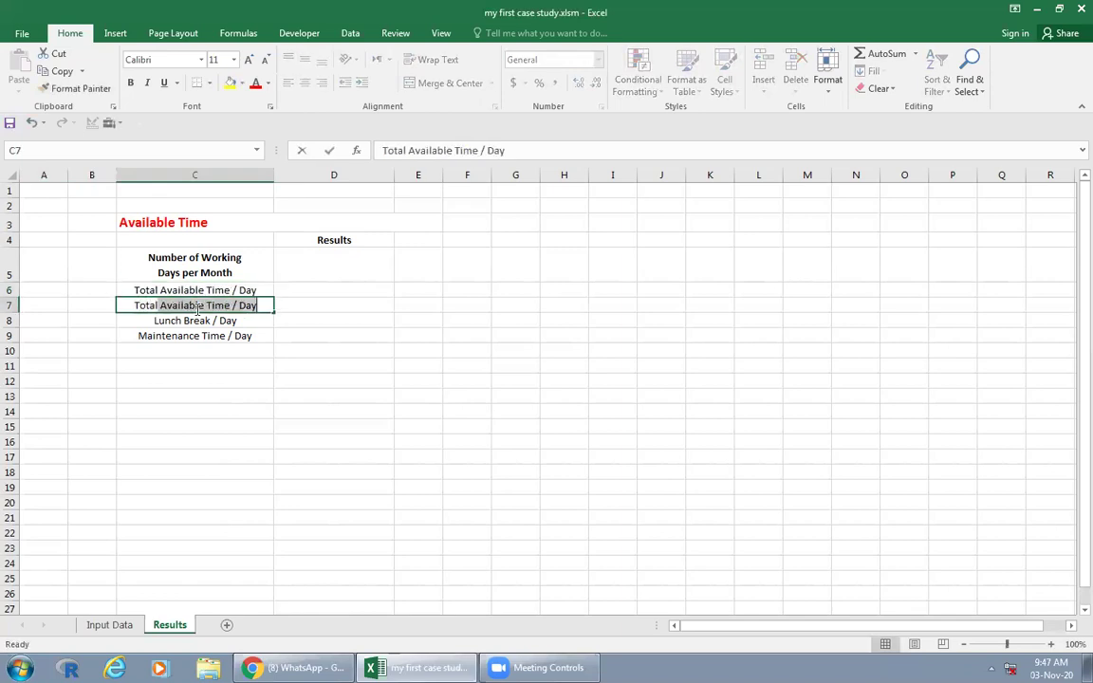
text(Available Time)
key(BackSpace)
text(/ )
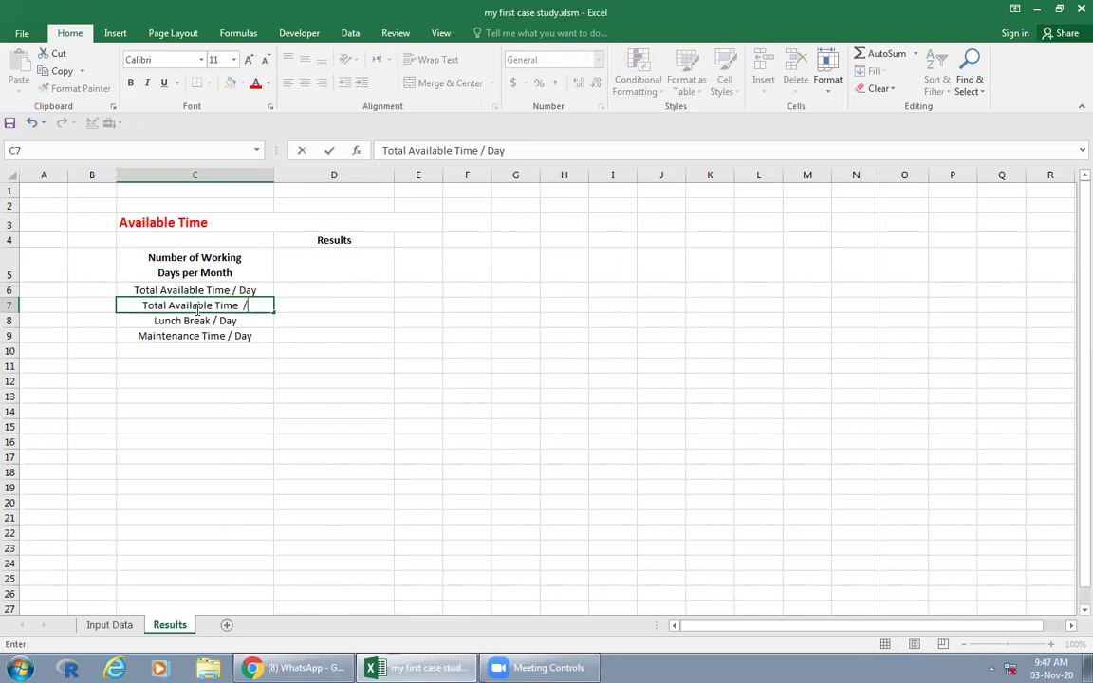
text(Month)
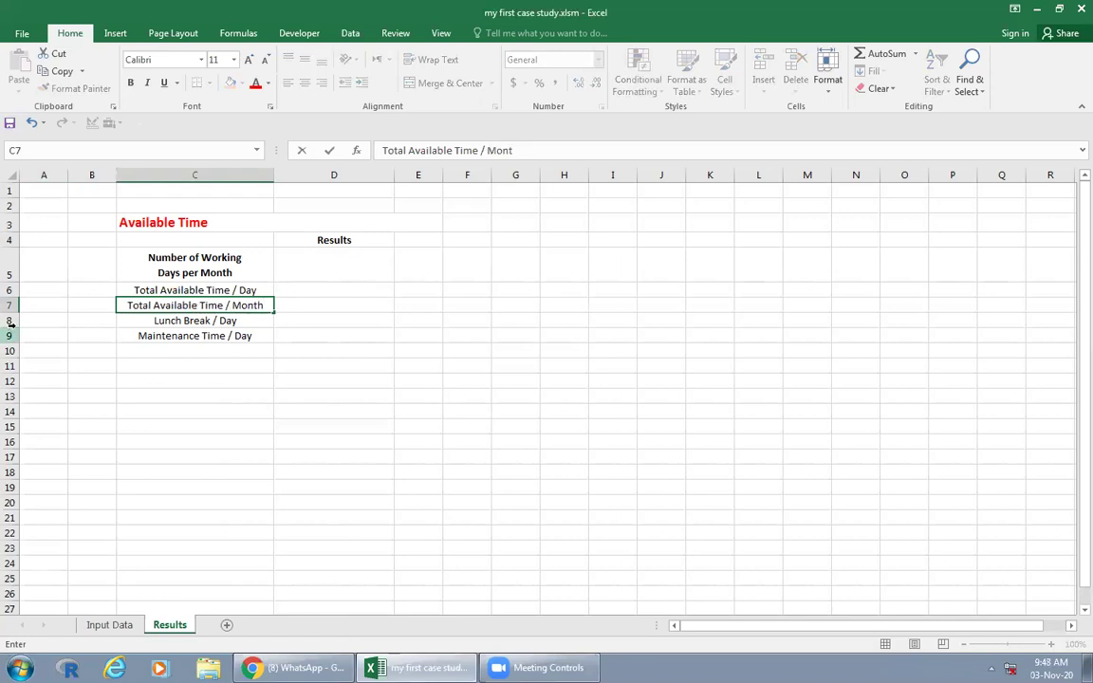
Step: Delete the lunch and maintenance rows 8–9 and the Number of Working Days row
drag(11, 320, 11, 335)
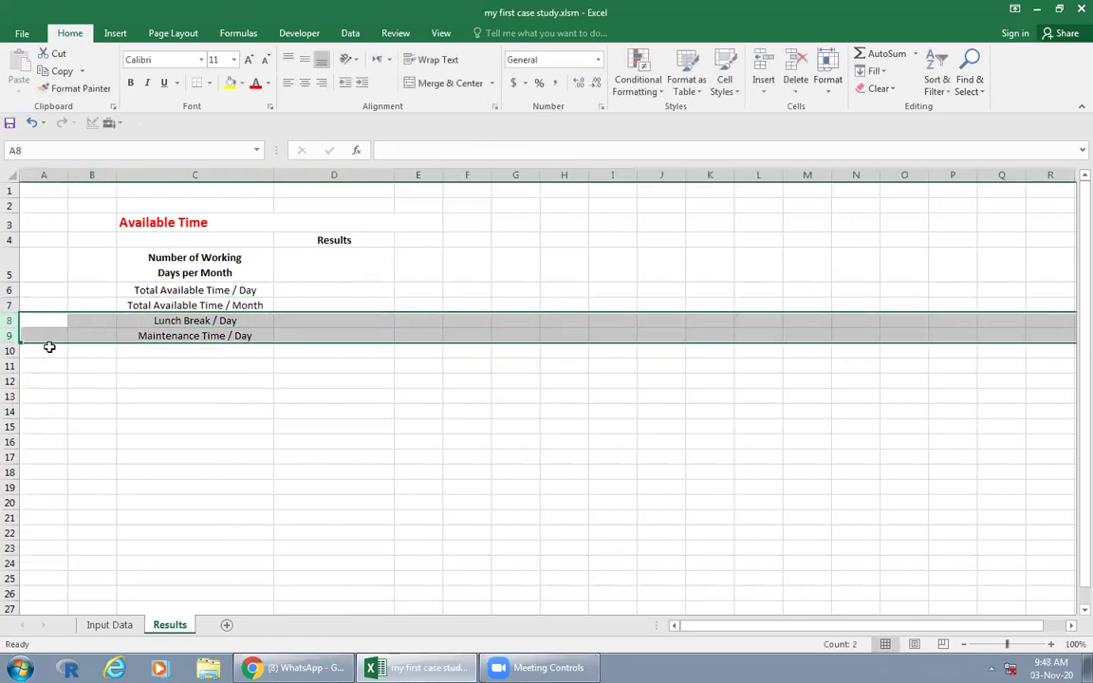
right_click(54, 334)
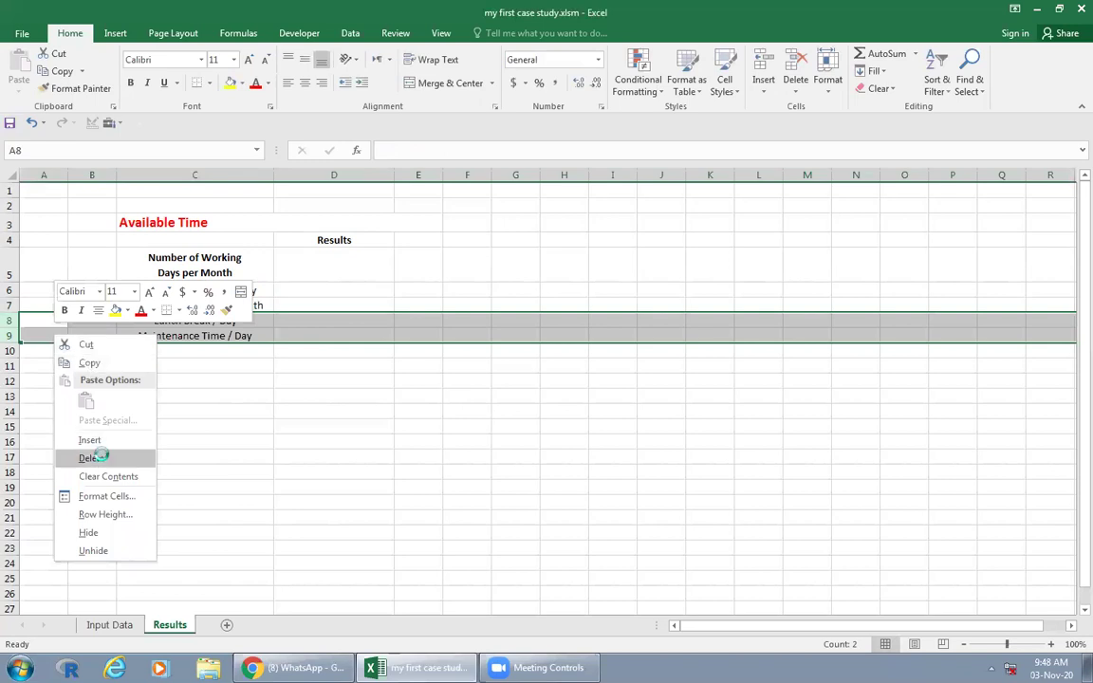
click(102, 461)
click(10, 267)
right_click(10, 273)
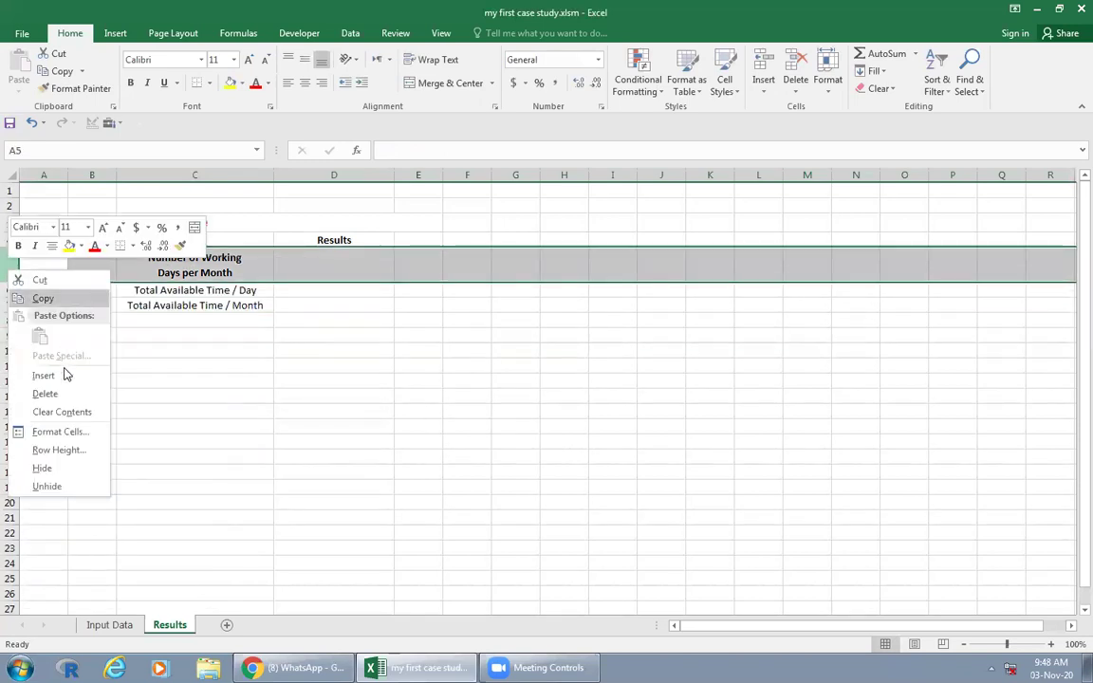
click(71, 393)
click(269, 389)
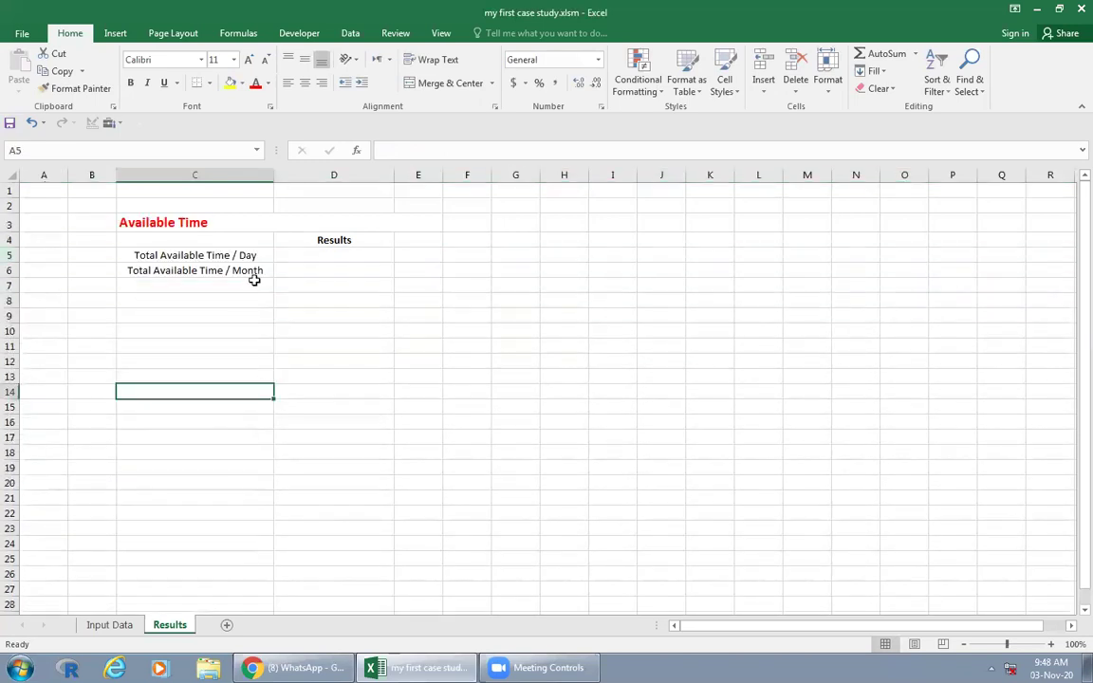
click(216, 225)
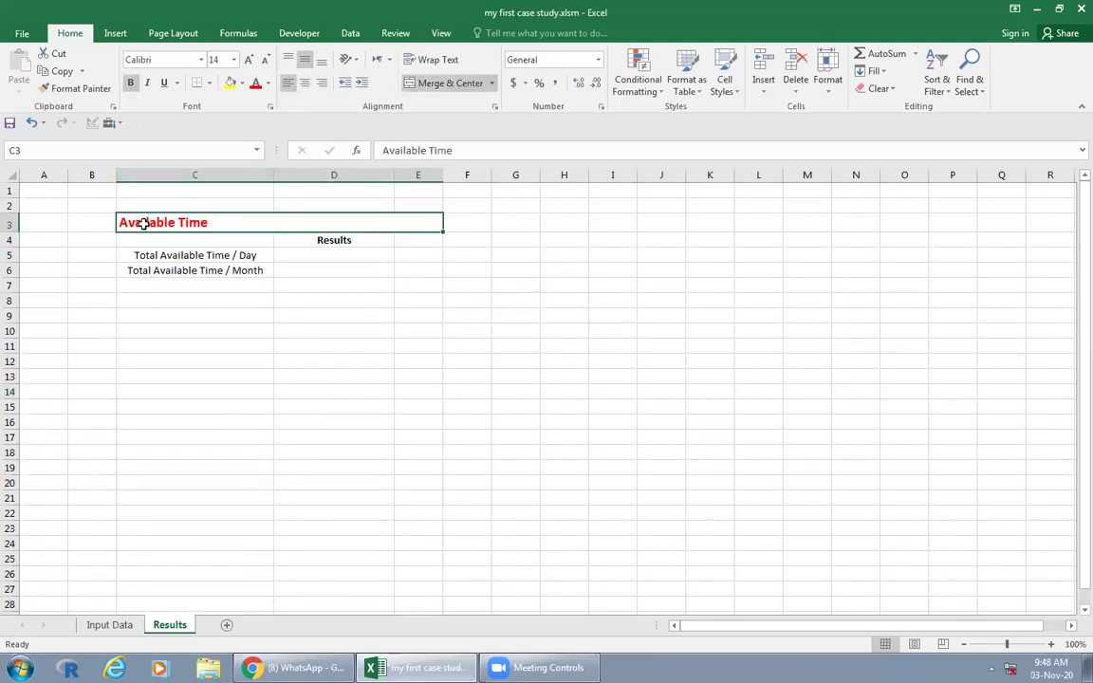
Step: Widen column D and start D5's formula as =('Input Data'!D5 for Hrs Per Day
click(342, 256)
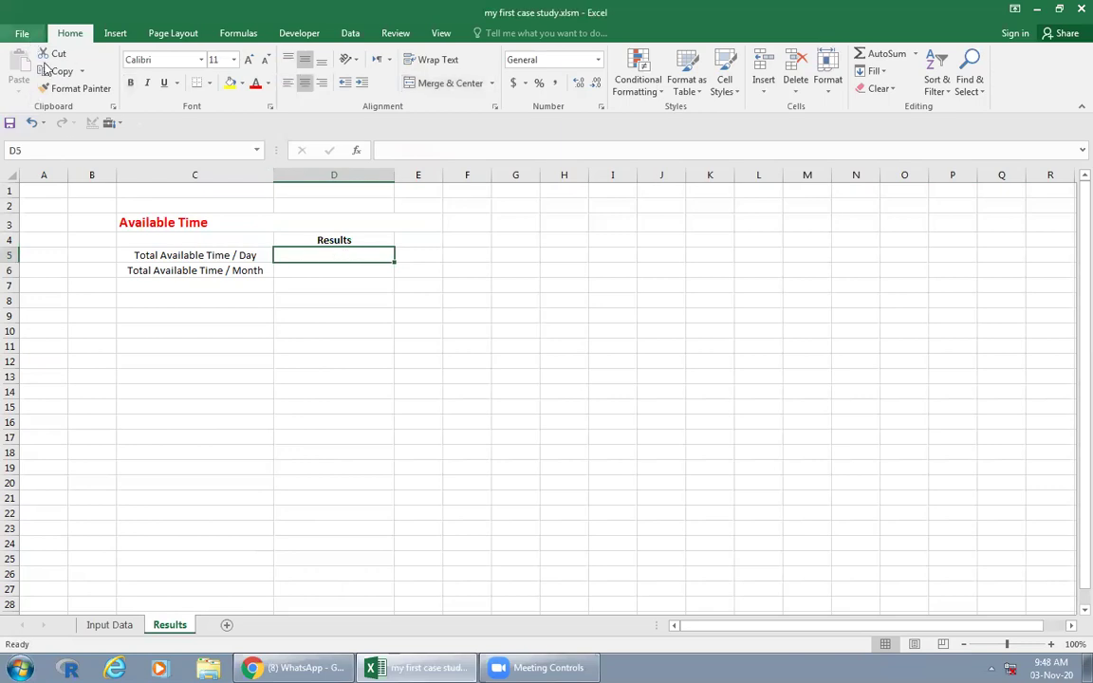
drag(395, 175, 424, 175)
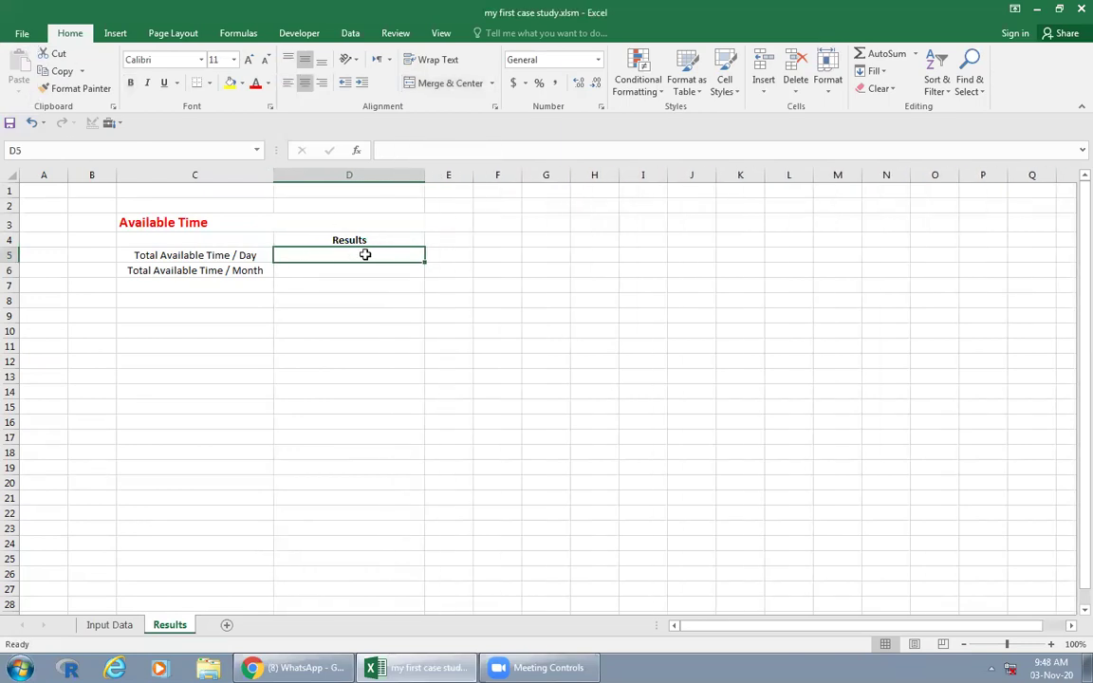
text(=)
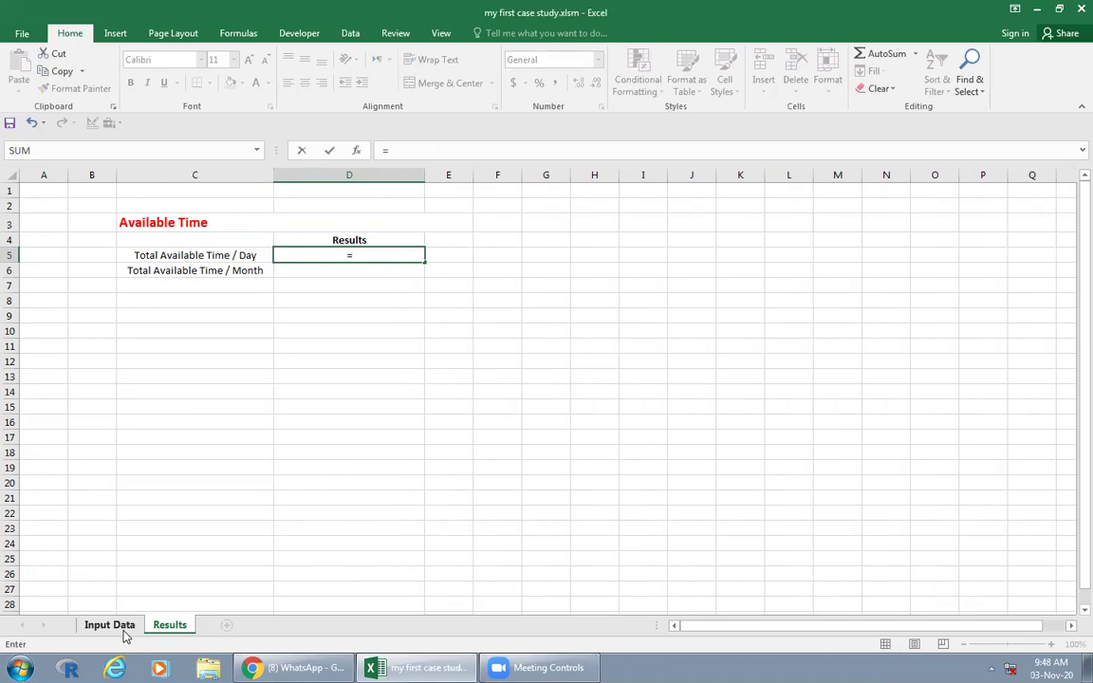
click(106, 627)
click(263, 275)
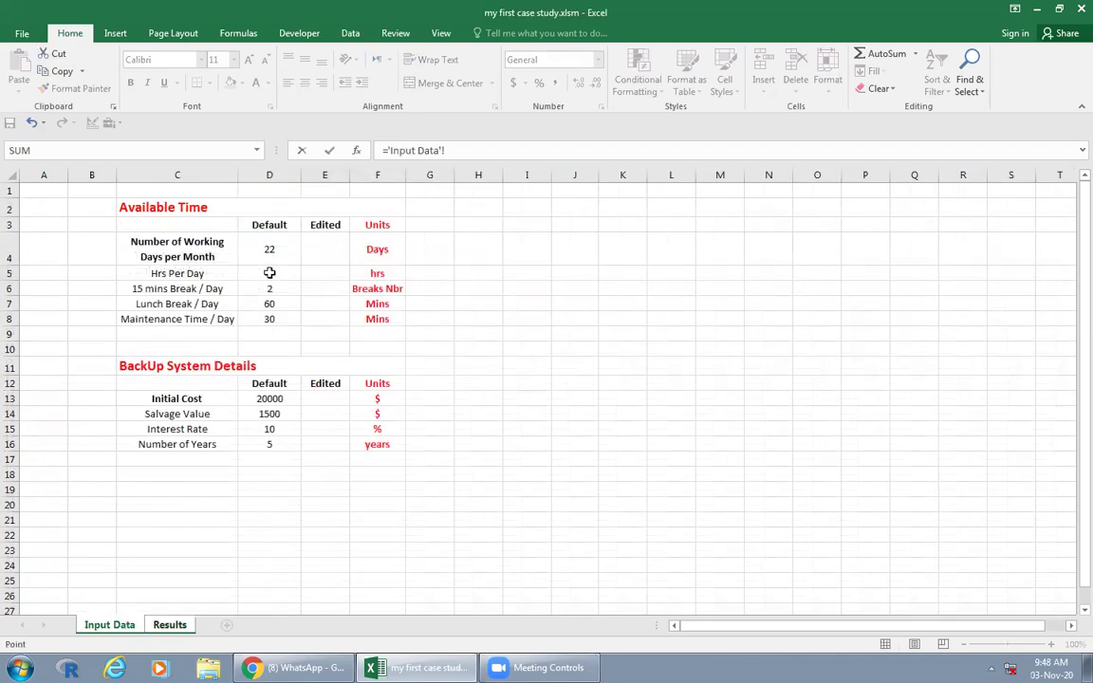
click(385, 150)
text(()
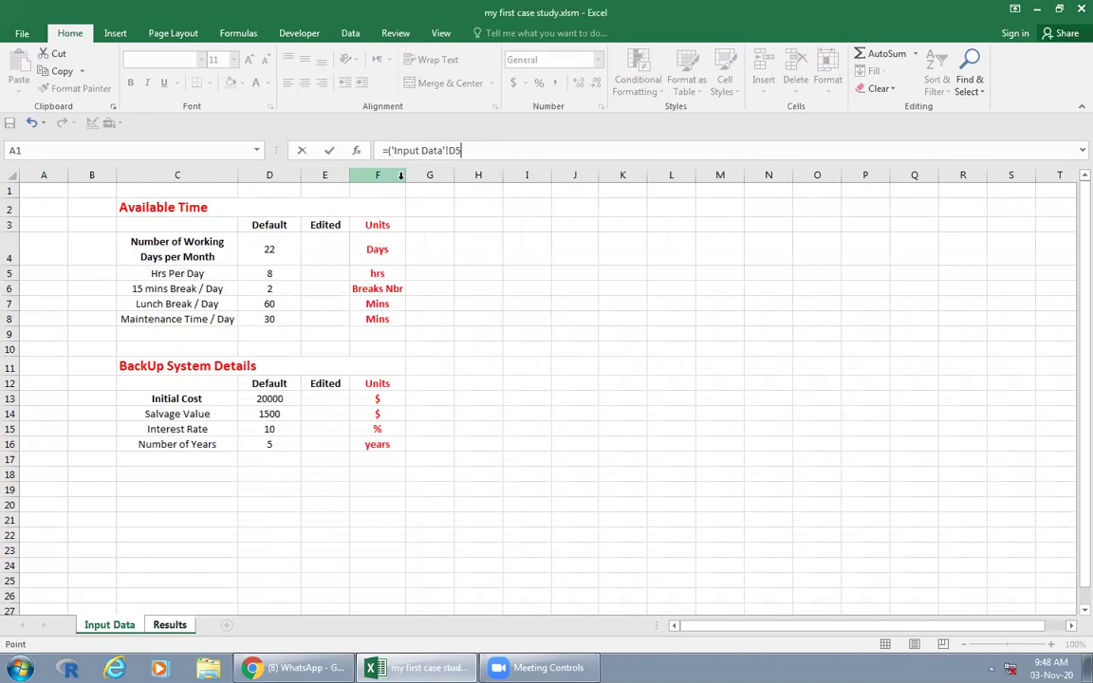
click(492, 152)
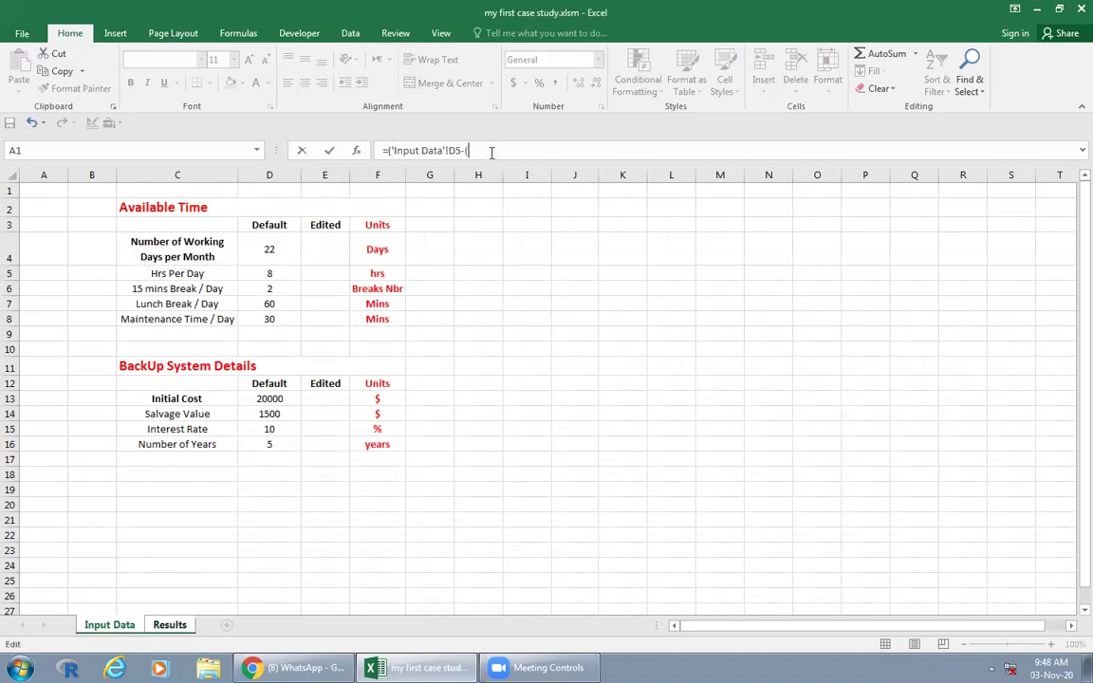
Step: Finish D5 by subtracting breaks×15, lunch and maintenance from Input Data, giving -112
click(272, 287)
text(*)
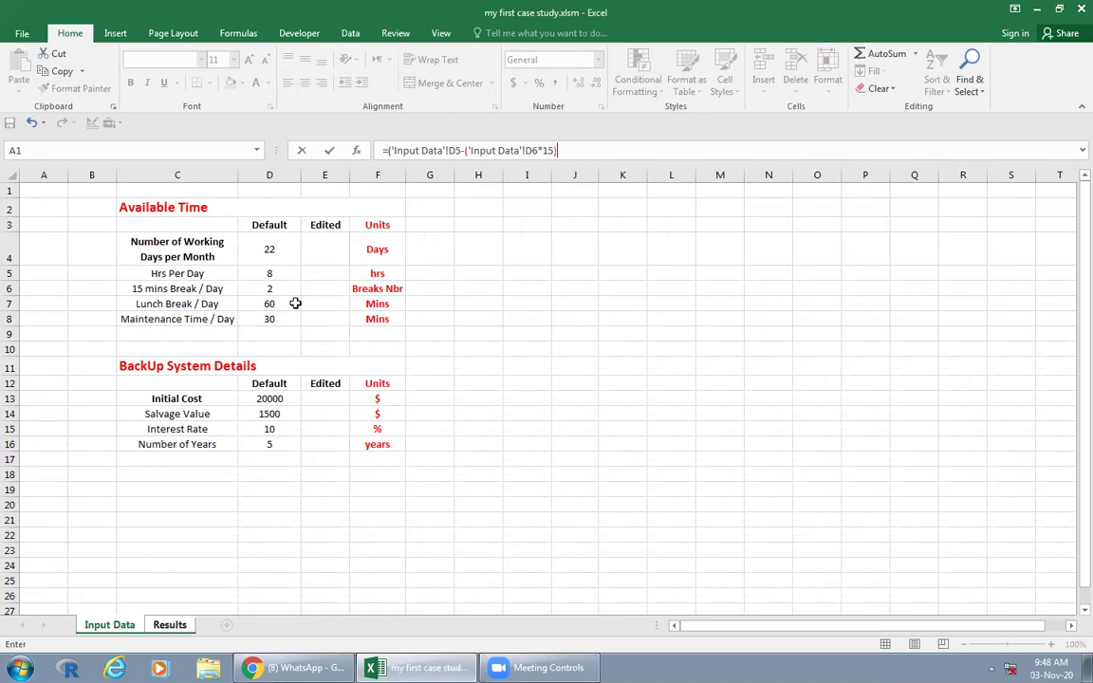
click(467, 150)
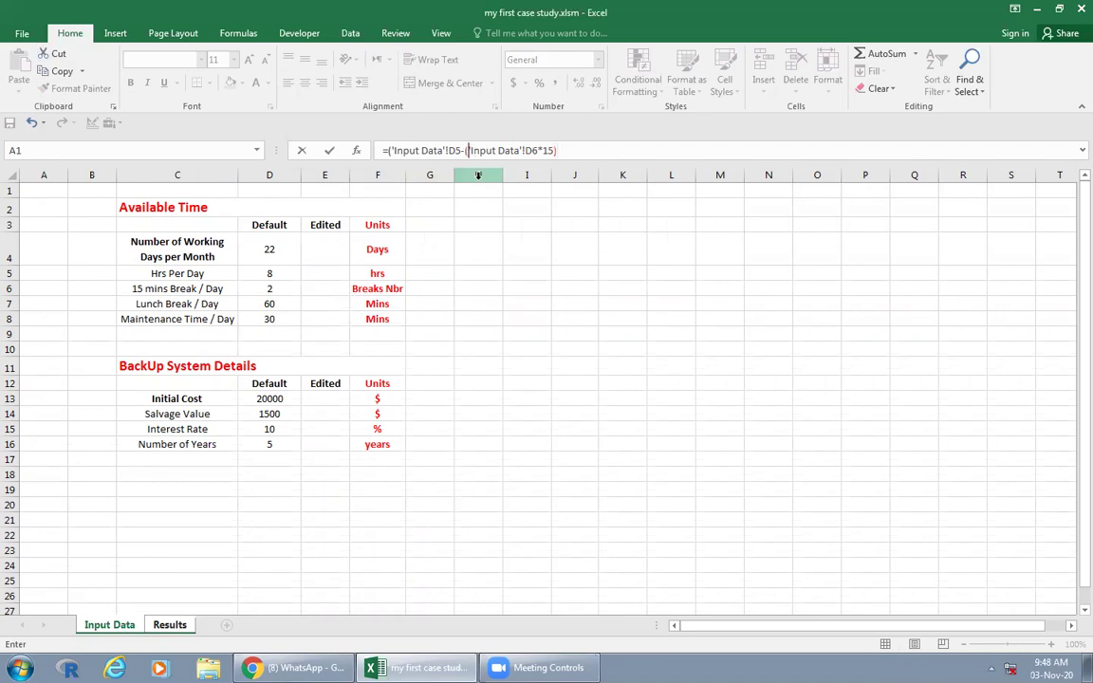
text(()
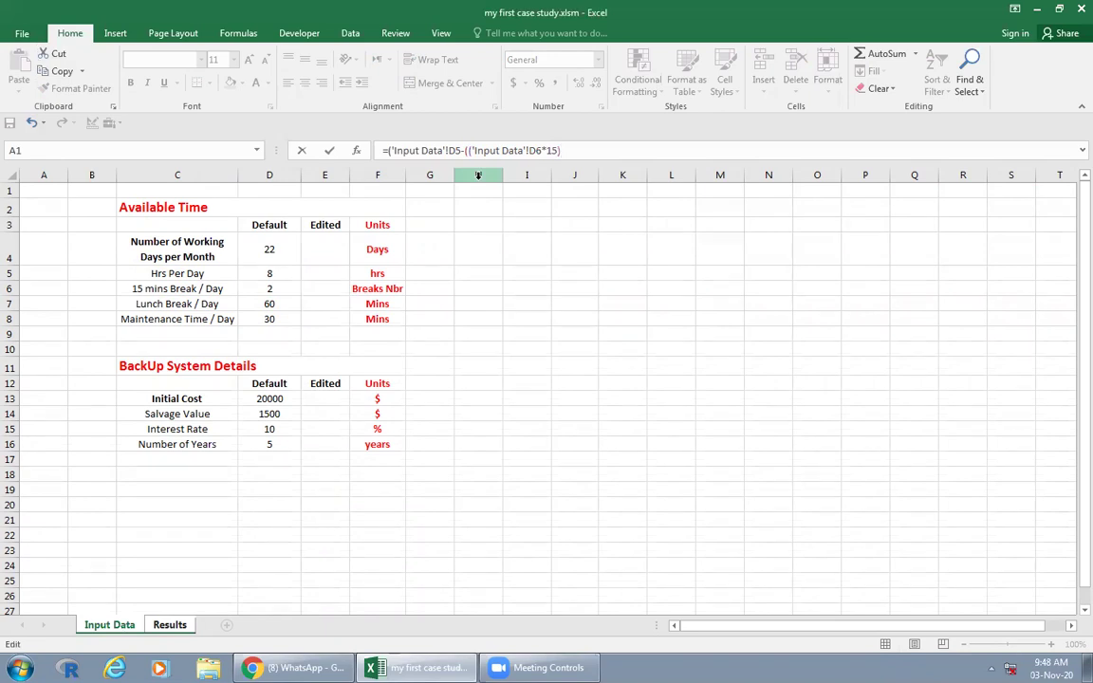
click(272, 305)
text(+)
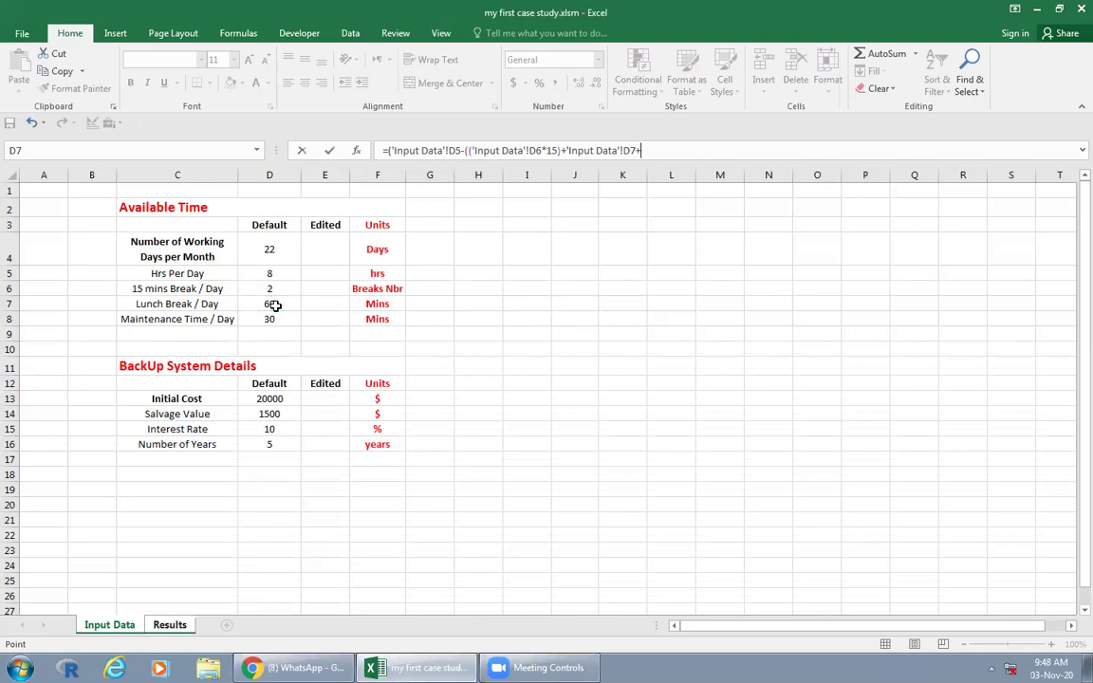
click(275, 322)
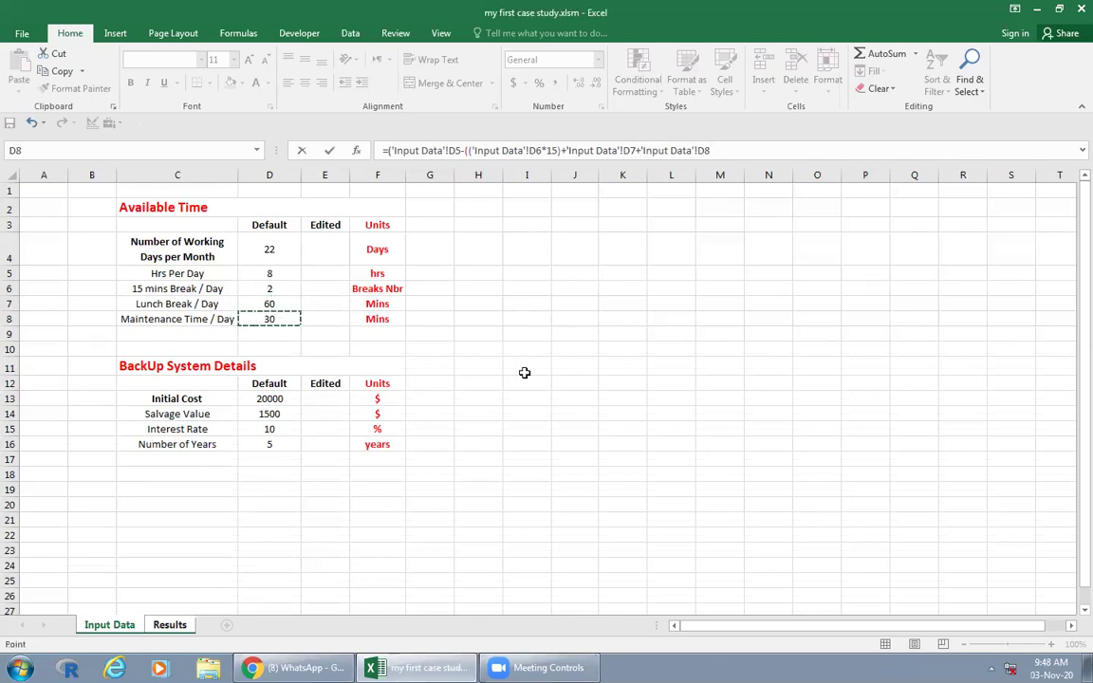
text())
key(Return)
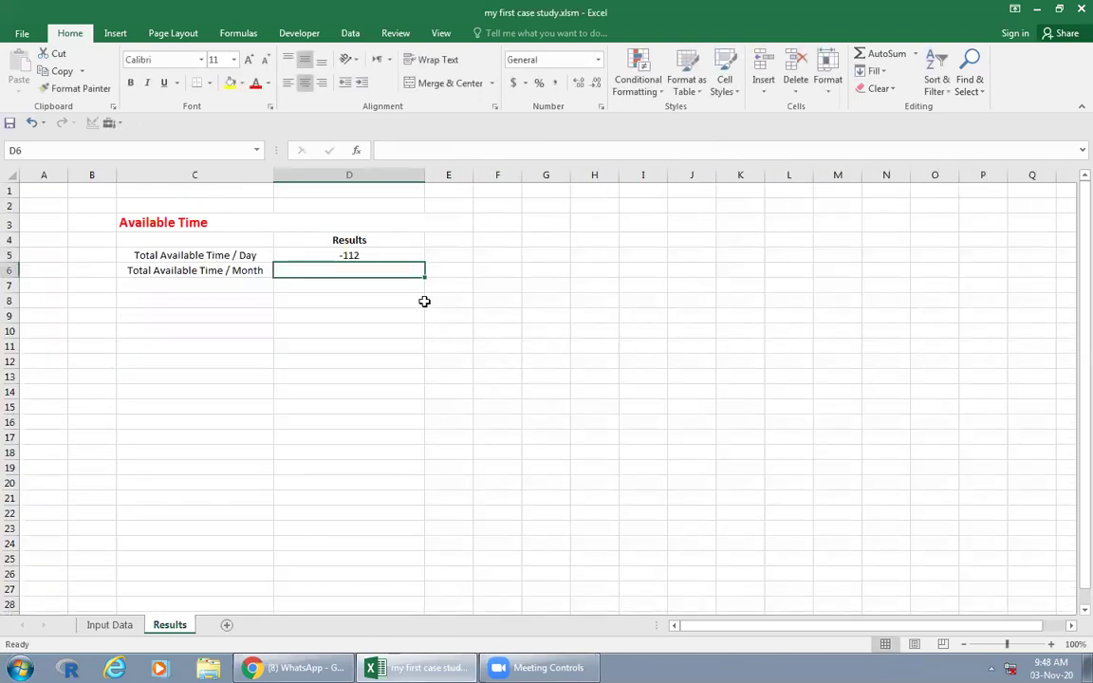
Step: Fix D5's formula by multiplying the hours by 60, making the daily total 360
click(378, 253)
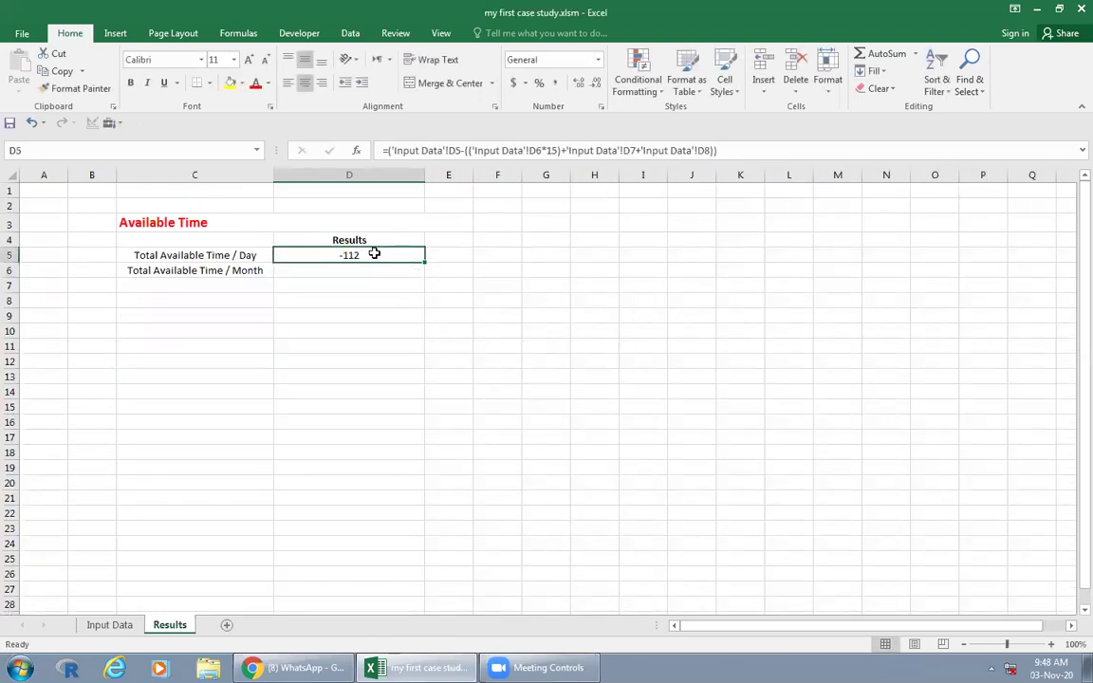
click(112, 626)
click(280, 272)
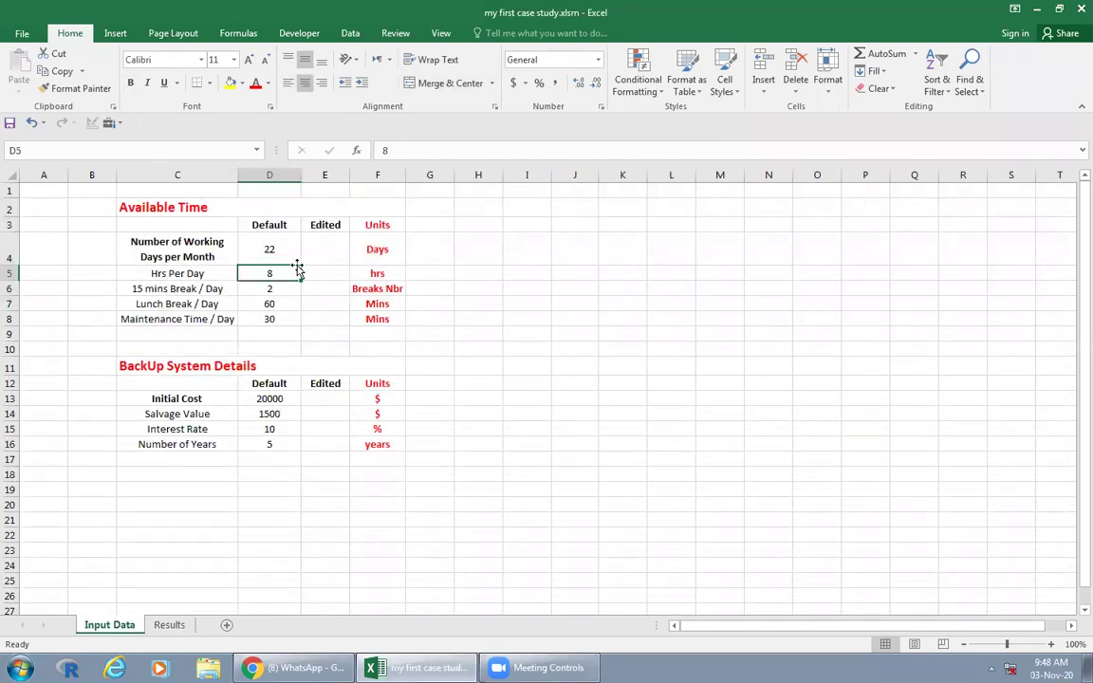
click(170, 625)
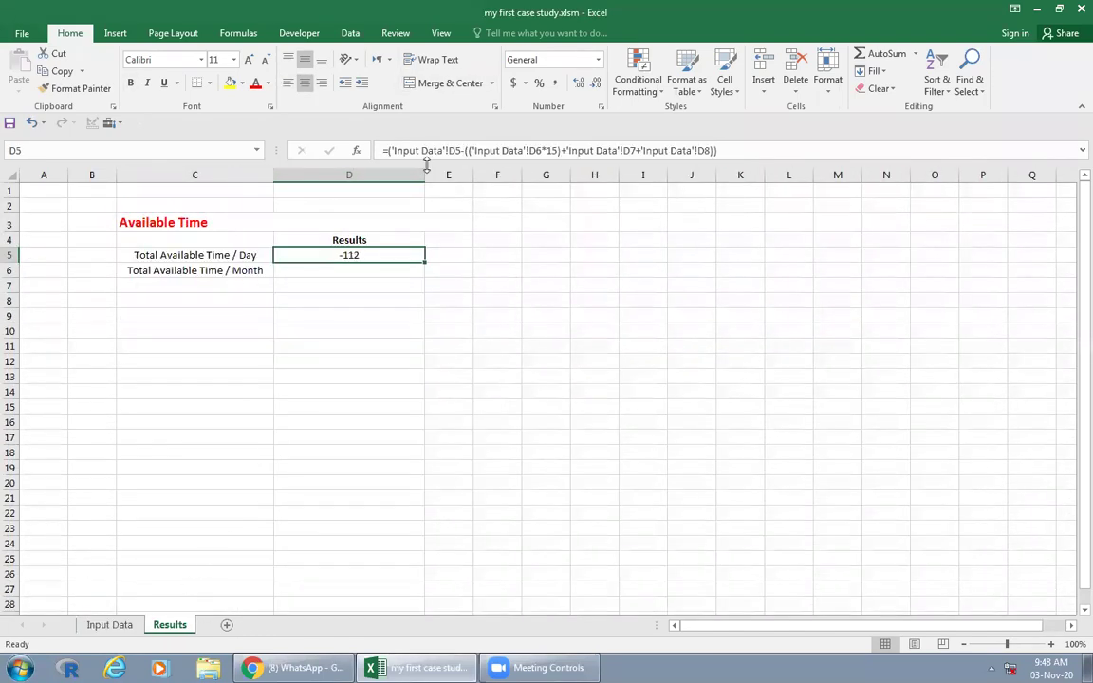
click(391, 150)
text(60*)
key(Return)
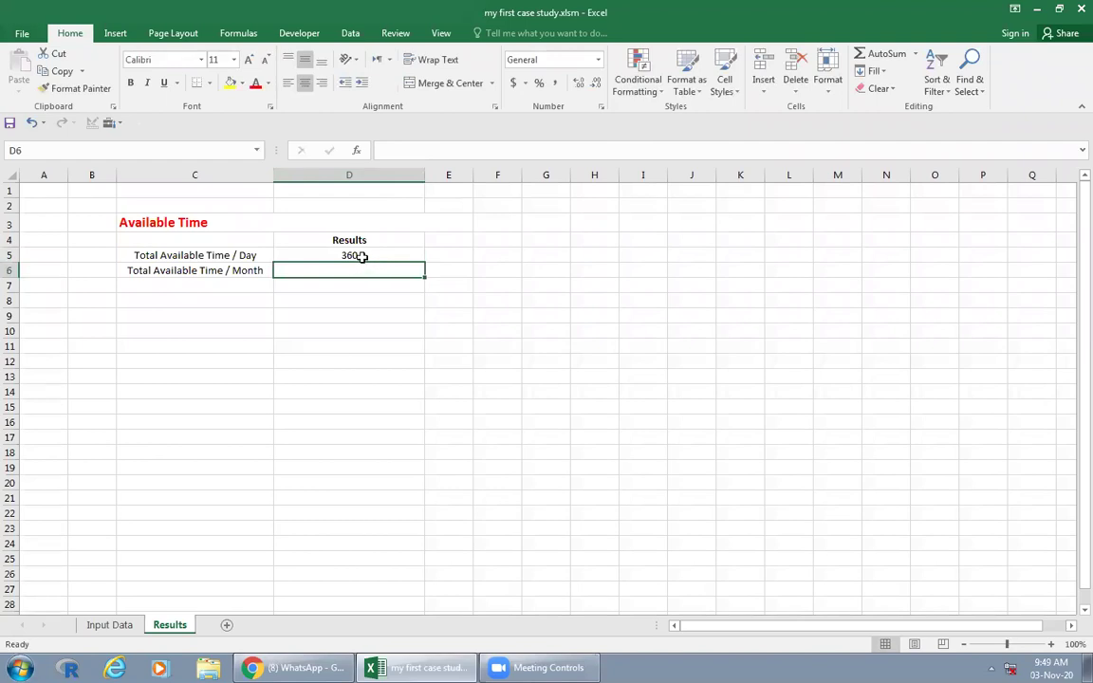
Step: Enter =('Input Data'!D4*Results!D5) in D6 for a monthly total of 7920
text(=)
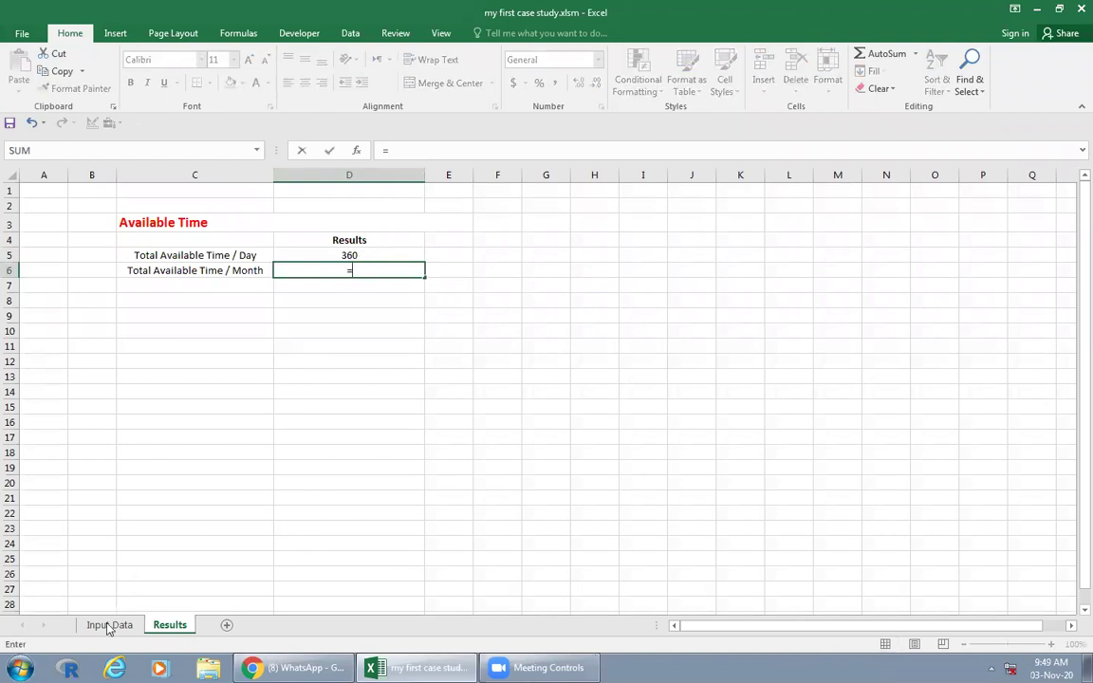
click(108, 625)
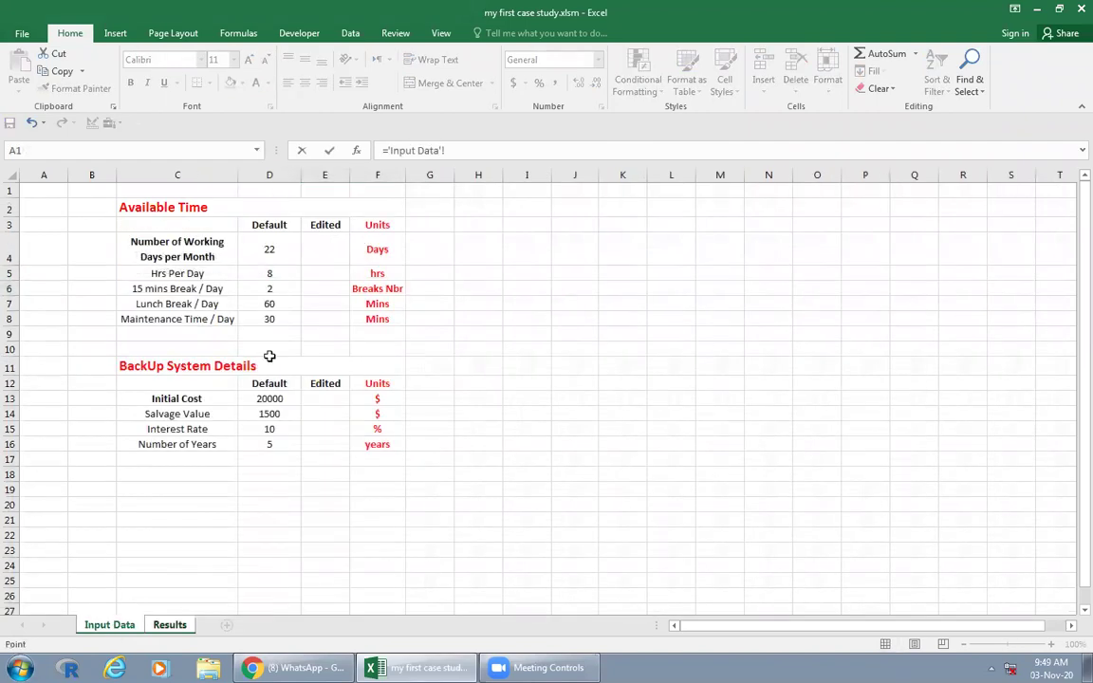
click(387, 150)
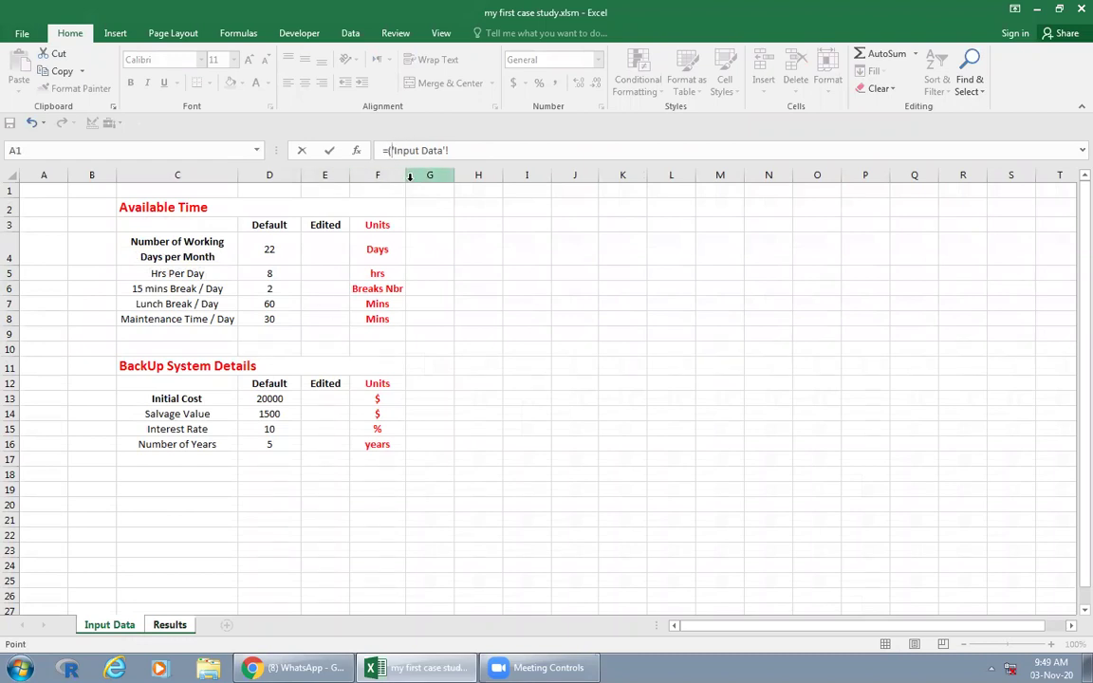
text(()
click(270, 250)
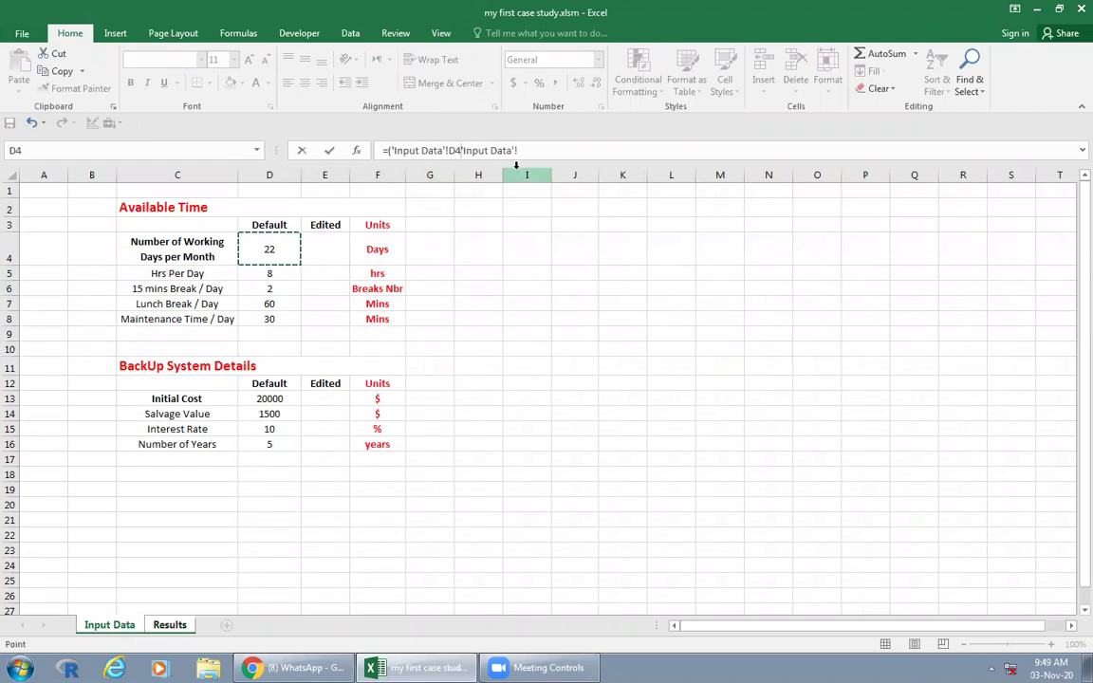
key(Delete)
key(Delete)
key(Delete)
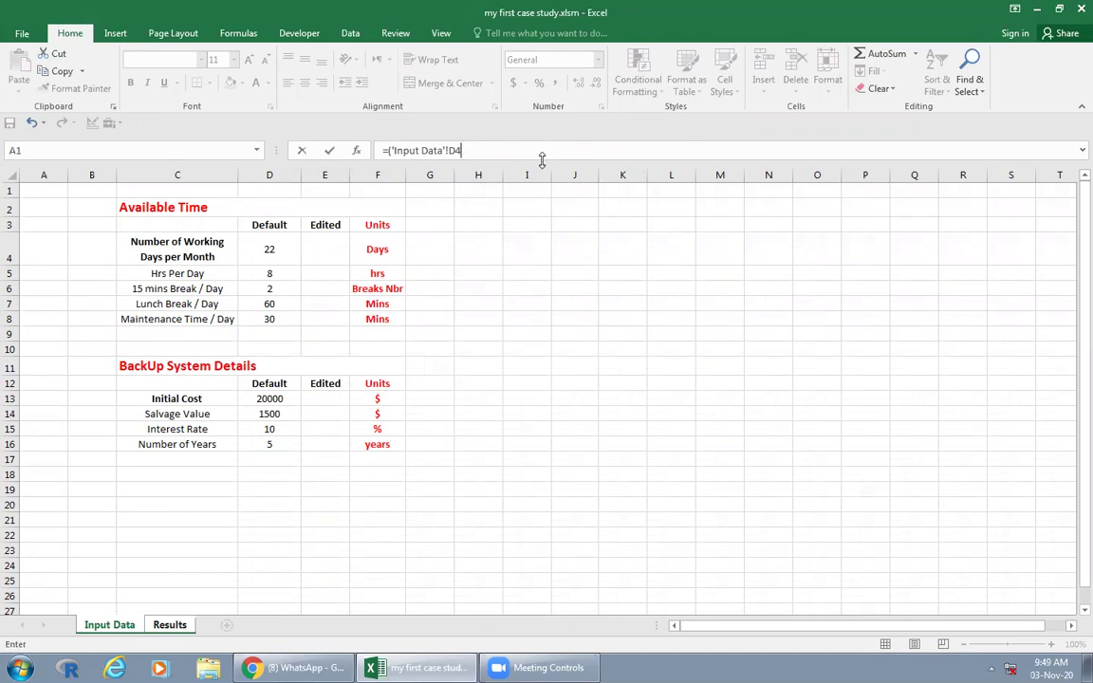
click(167, 625)
click(361, 259)
text())
key(Return)
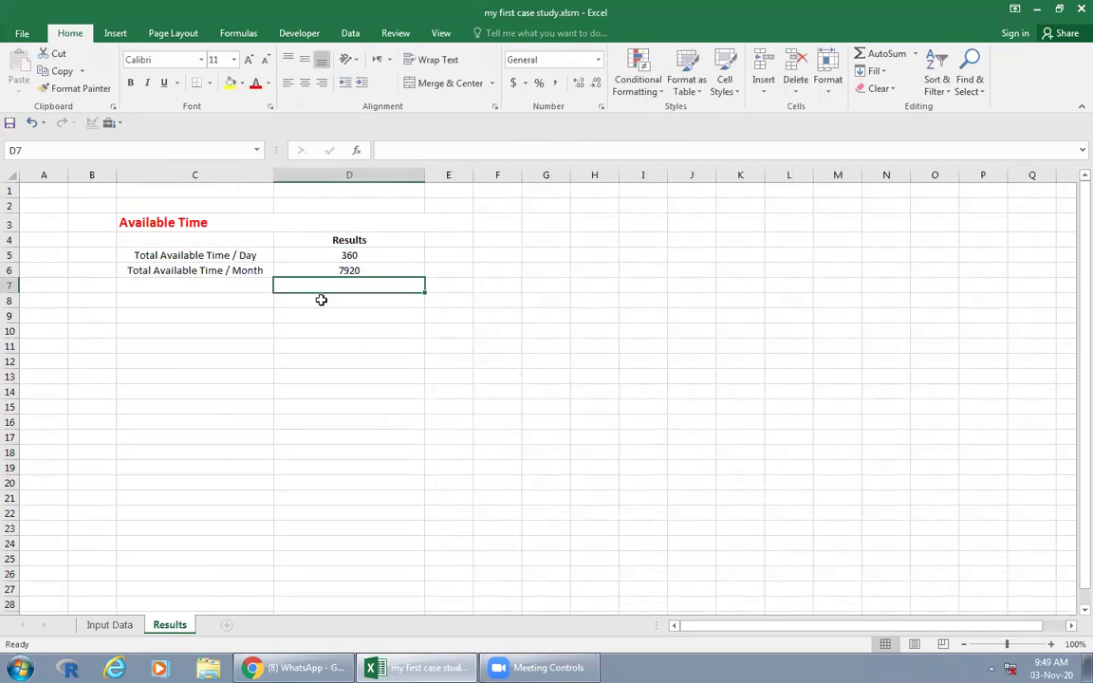
Step: Launch Calculator and check the monthly figure 360 × 22 = 7920
click(19, 668)
click(59, 282)
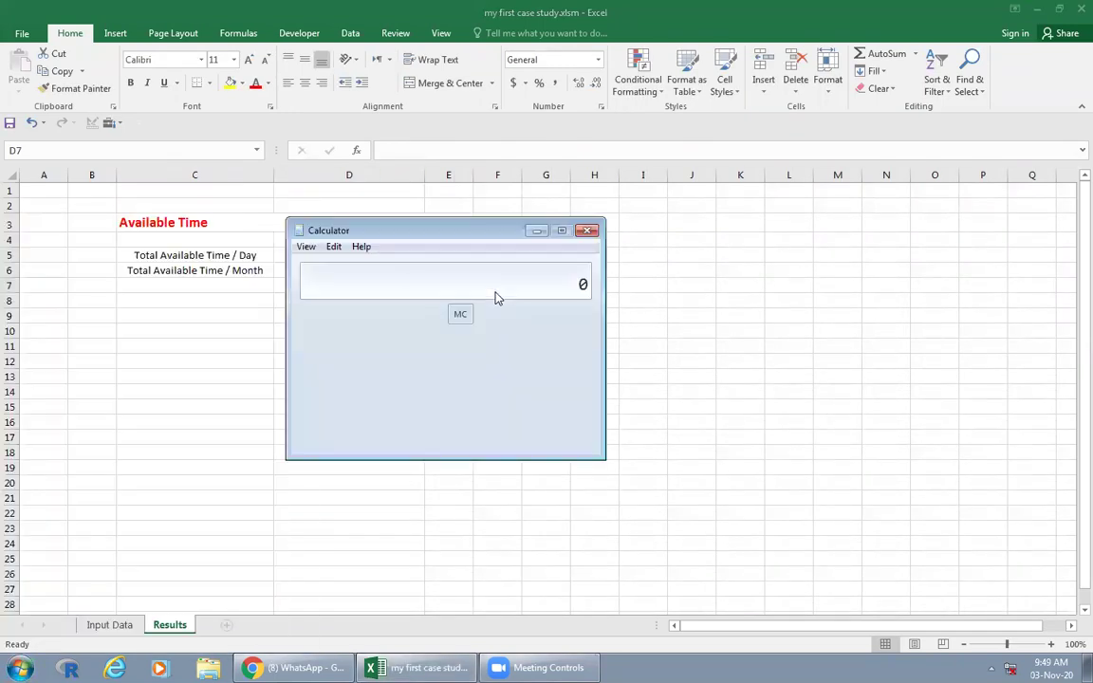
drag(469, 239, 733, 252)
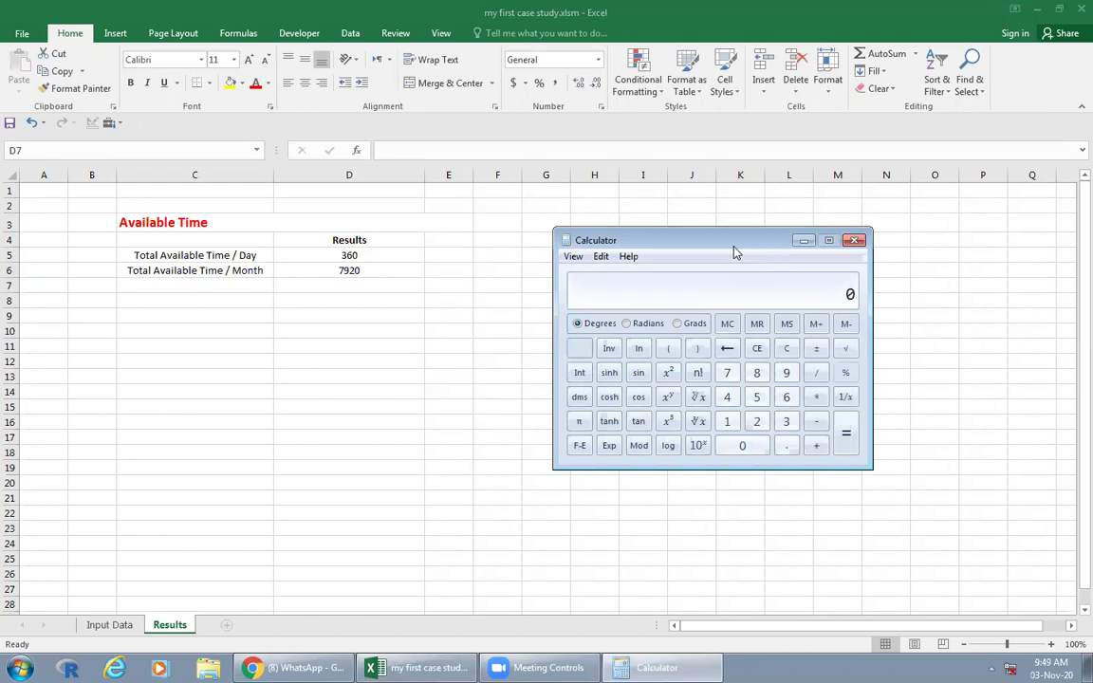
text(252*3)
click(788, 349)
text(360)
key(Return)
Step: Check the daily figure 480-30-60-30 = 360, then close Calculator
click(788, 350)
key(minus)
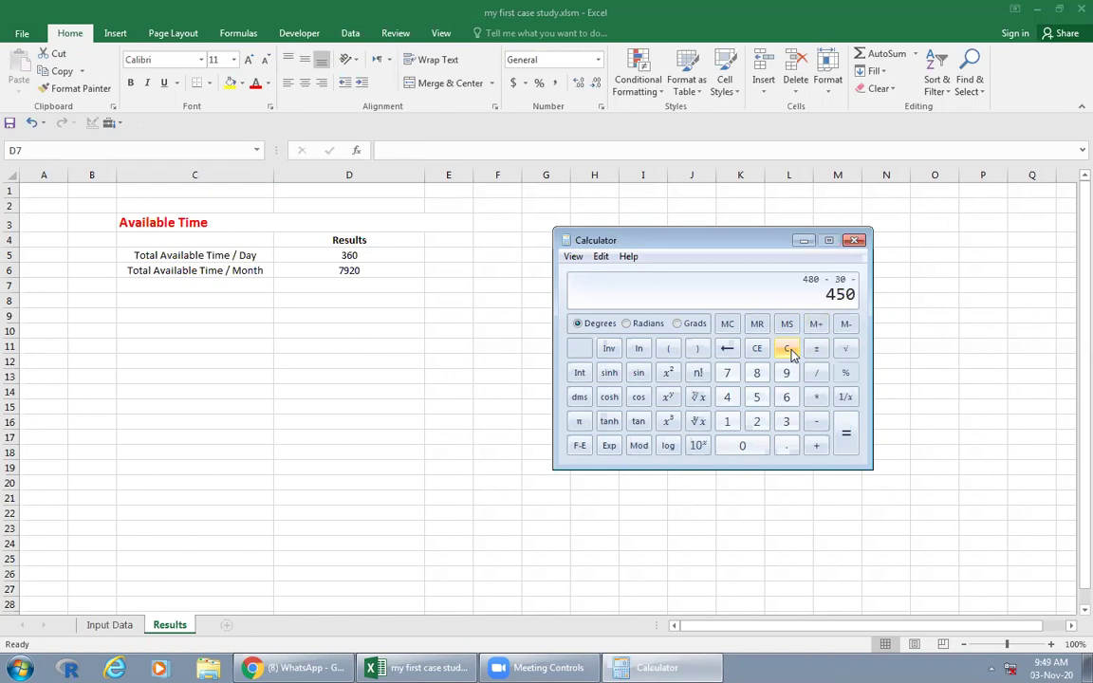
key(minus)
key(Return)
click(854, 240)
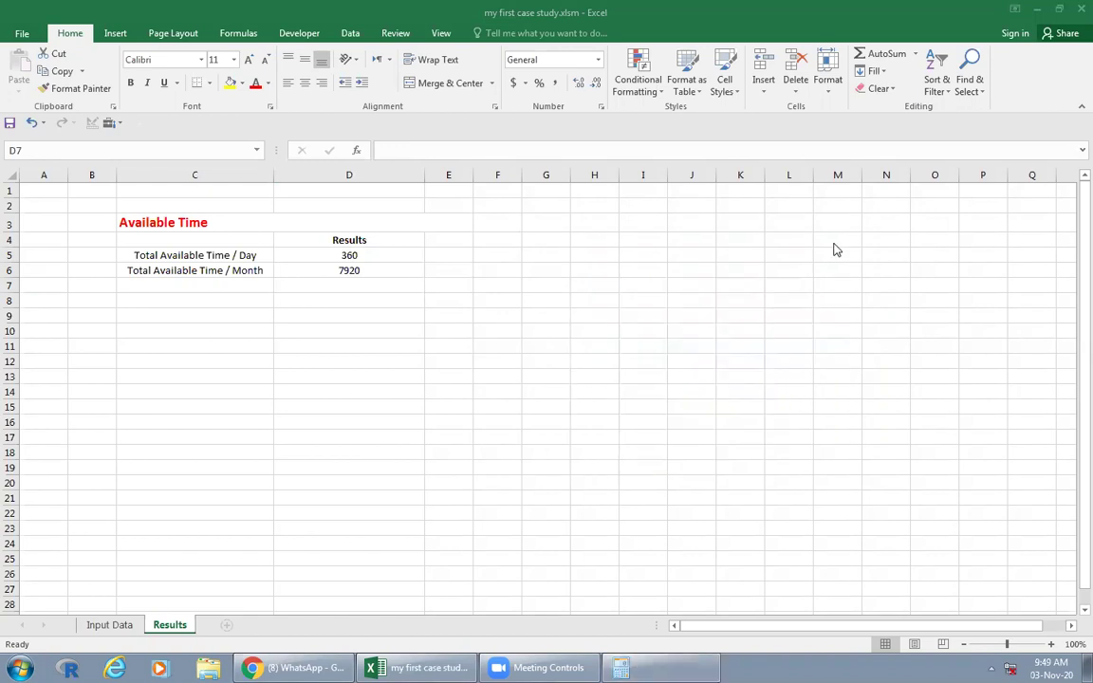
Step: Save the workbook, then select the Available Time results table on the Results sheet
click(22, 33)
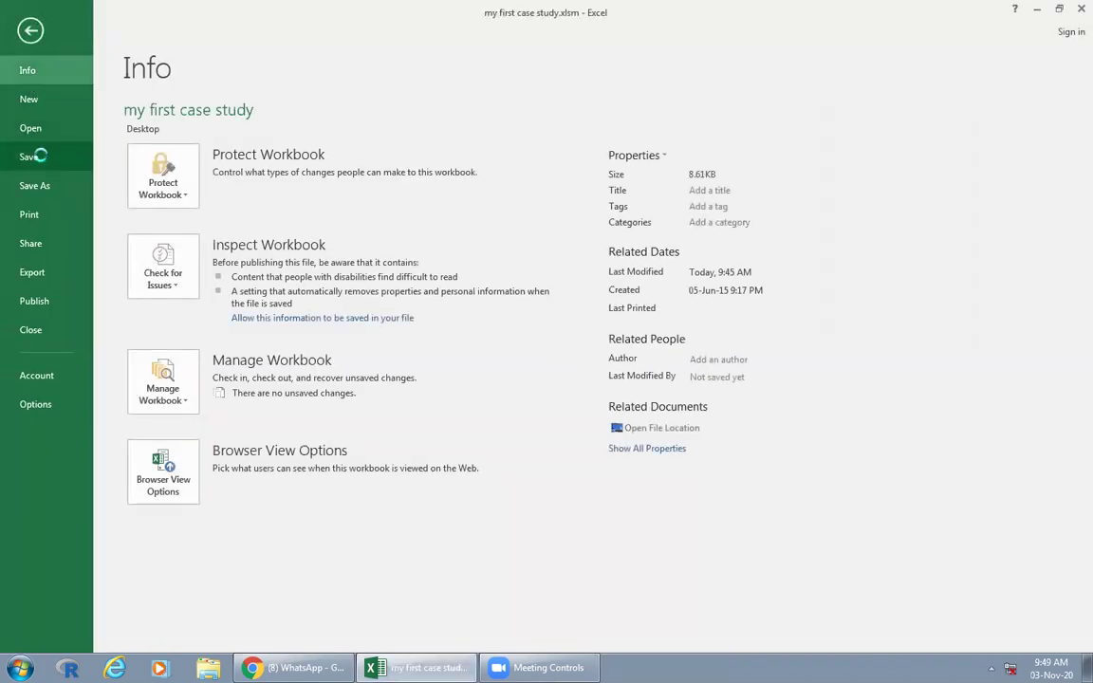
click(30, 157)
key(Down)
key(Down)
key(Down)
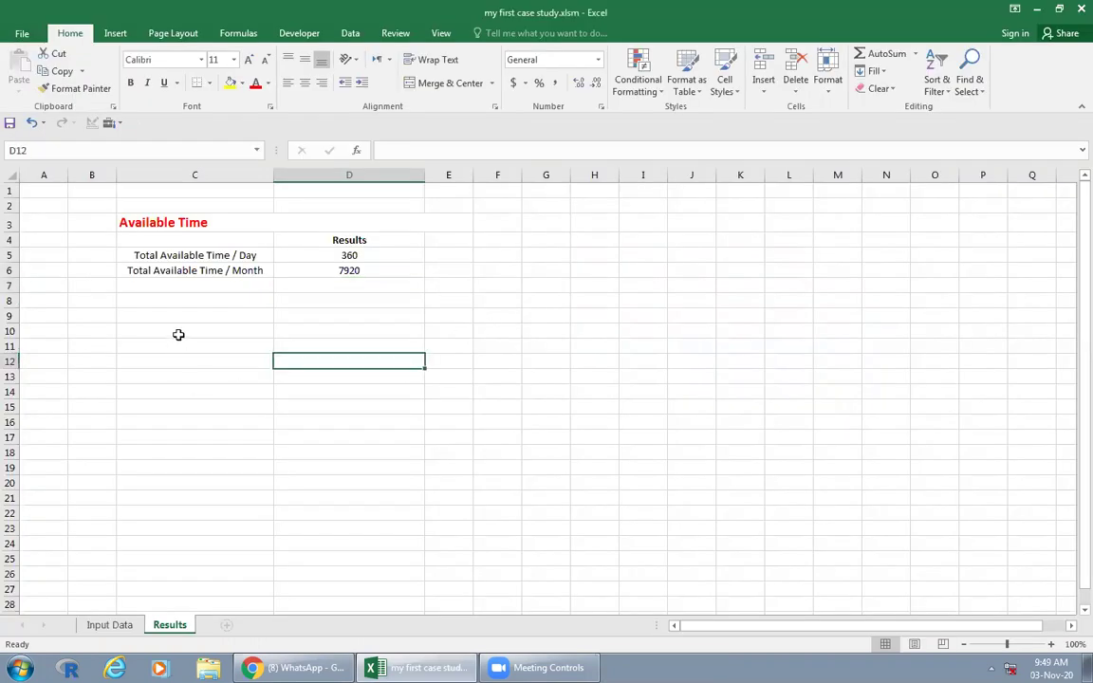
click(160, 328)
drag(164, 222, 262, 271)
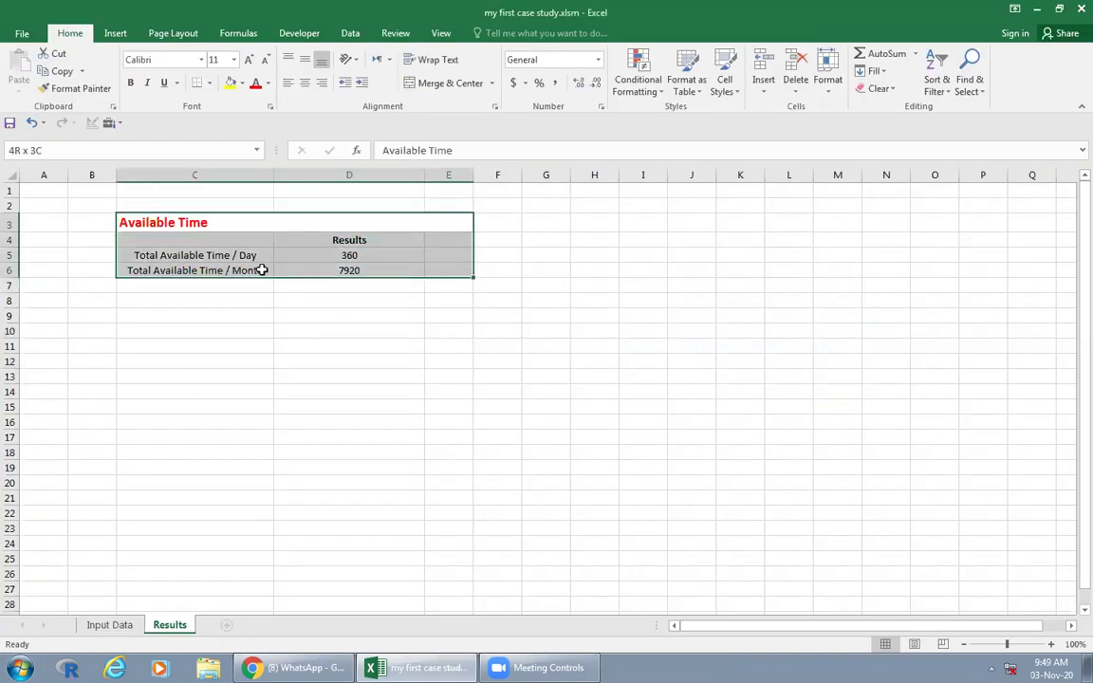
click(442, 256)
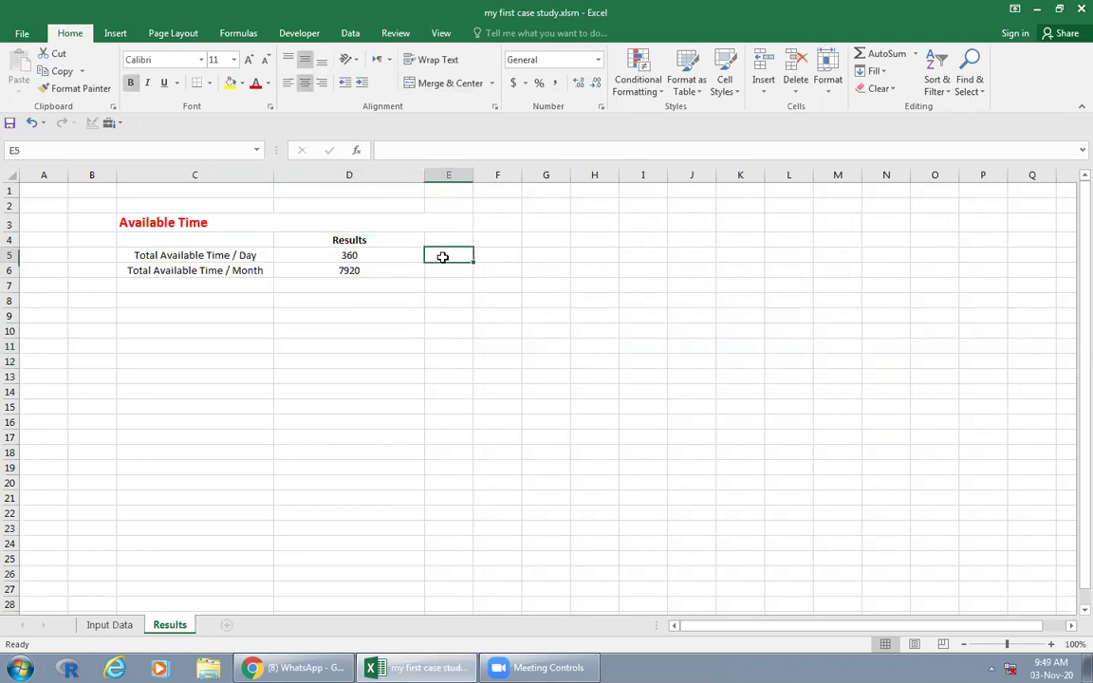
Step: Select the Units header and $ cells under BackUp on the Input Data sheet
click(117, 626)
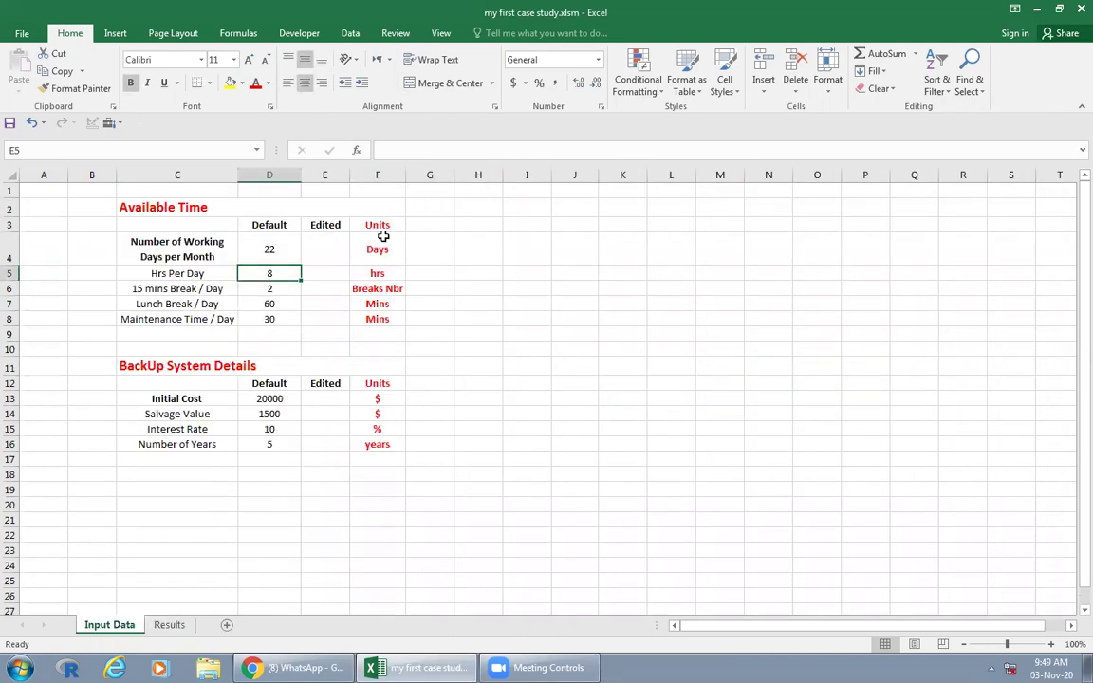
drag(377, 226, 383, 317)
right_click(382, 317)
click(366, 379)
drag(378, 384, 379, 413)
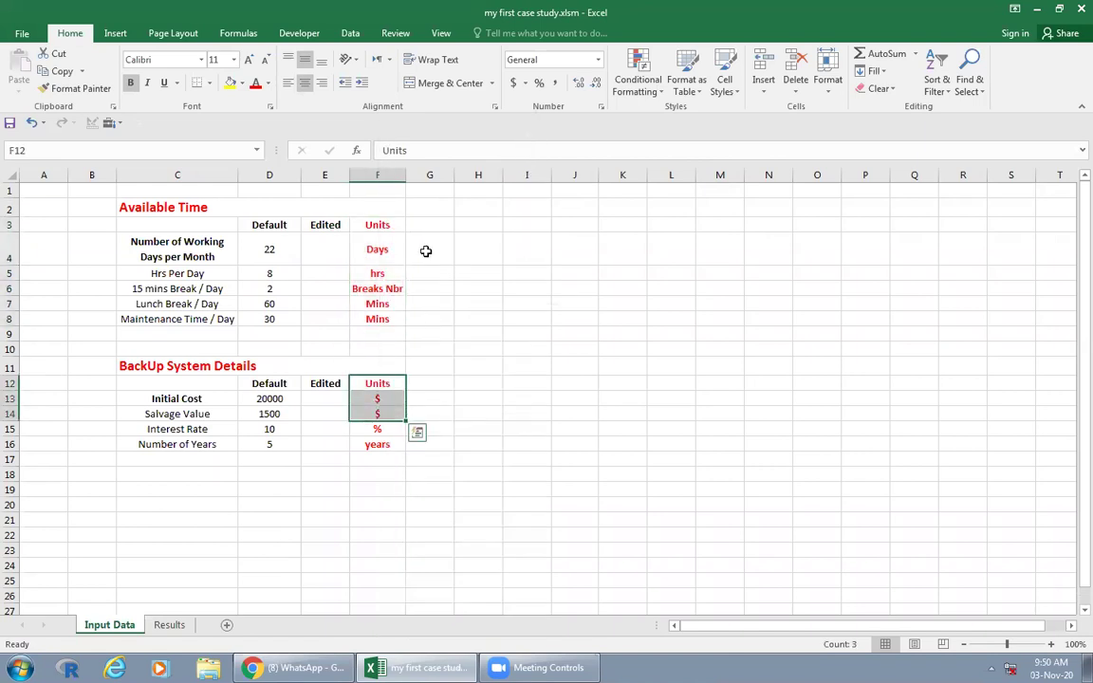
click(418, 433)
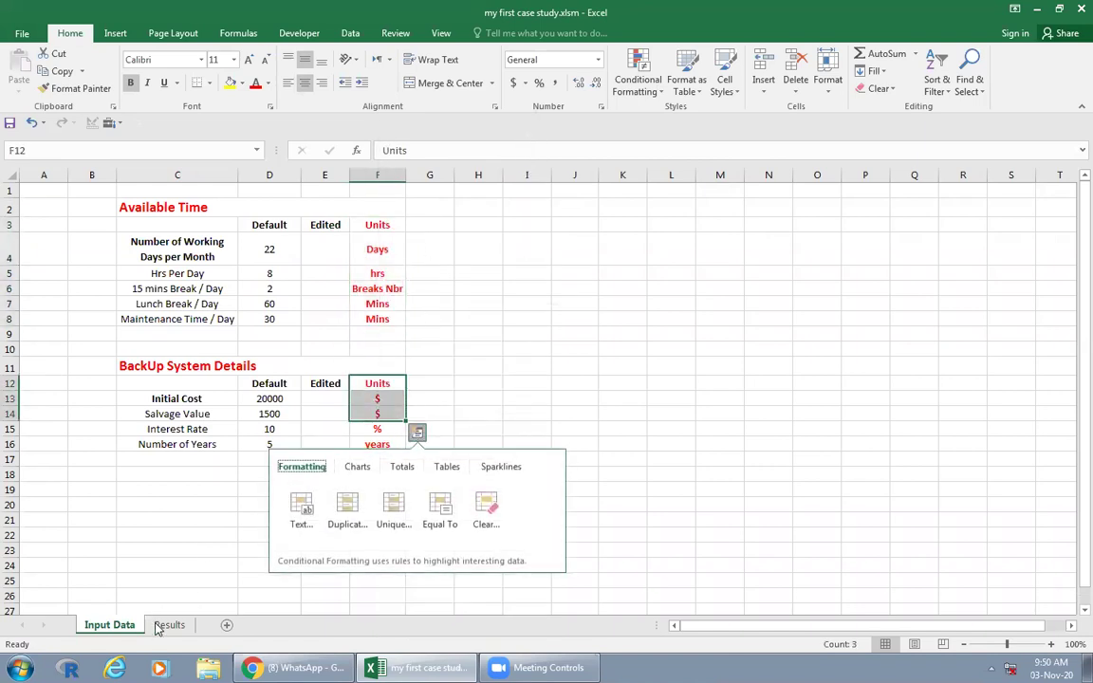
Step: Copy the Units header and $ cells and paste them into Results E4:E6
click(169, 625)
click(454, 240)
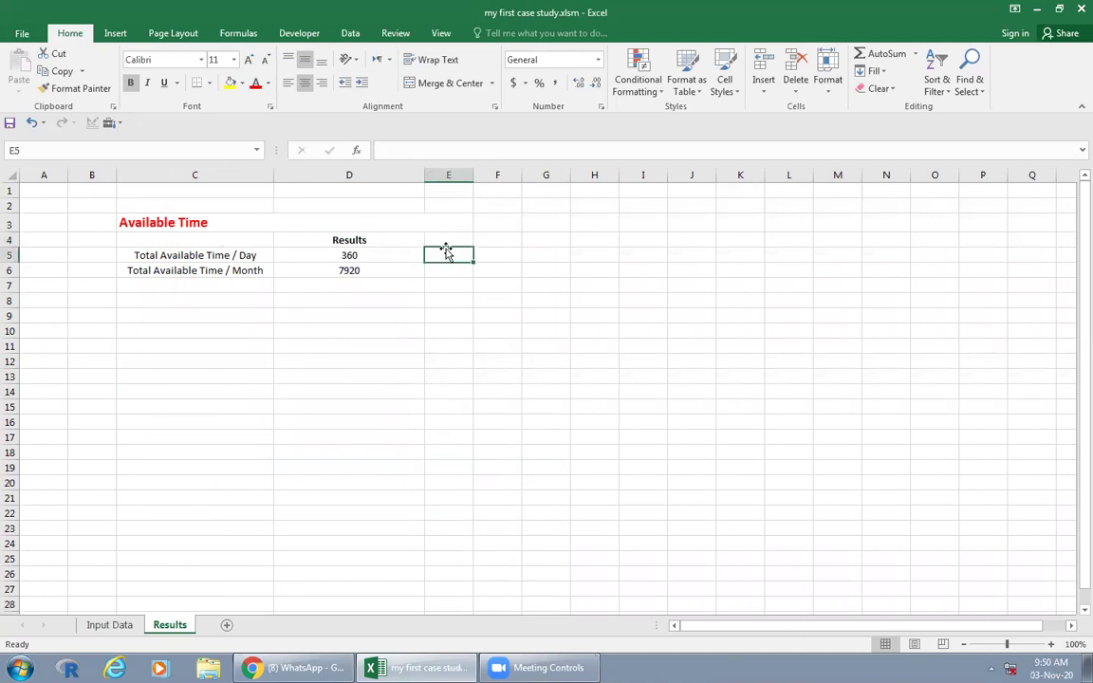
click(113, 624)
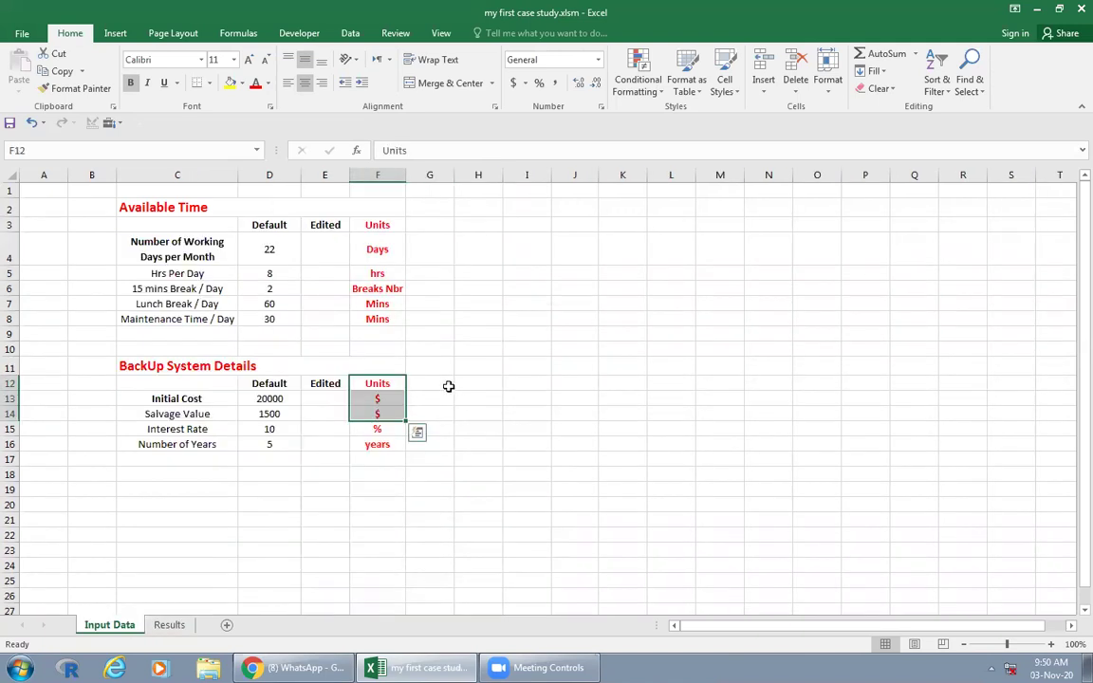
right_click(379, 389)
click(439, 105)
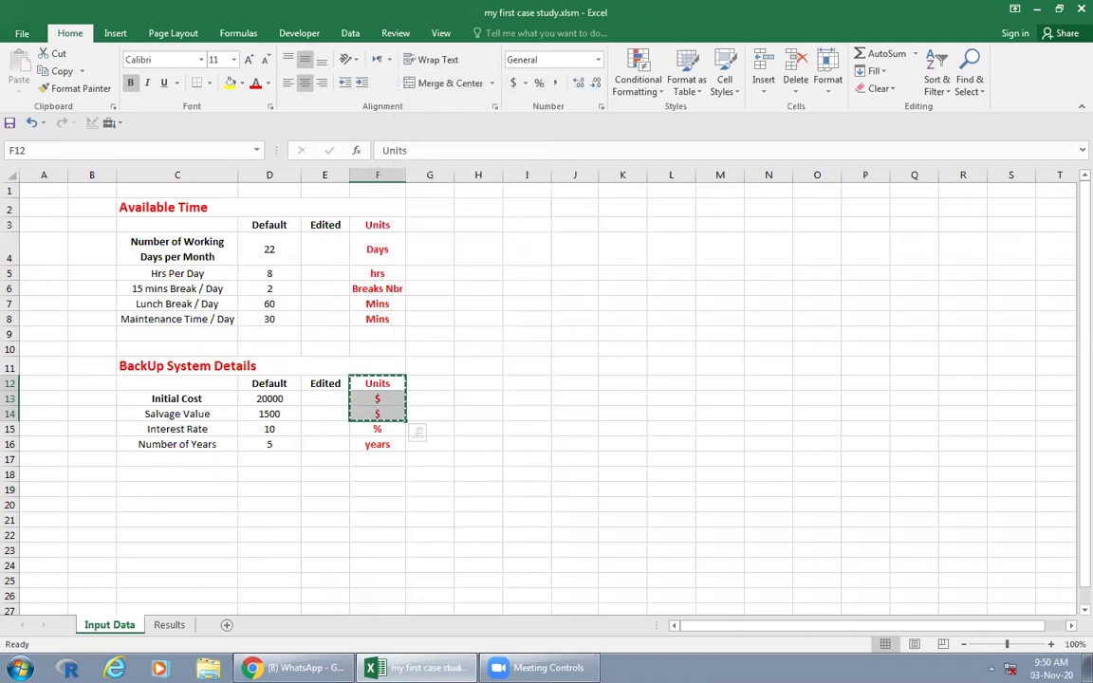
click(169, 624)
right_click(446, 242)
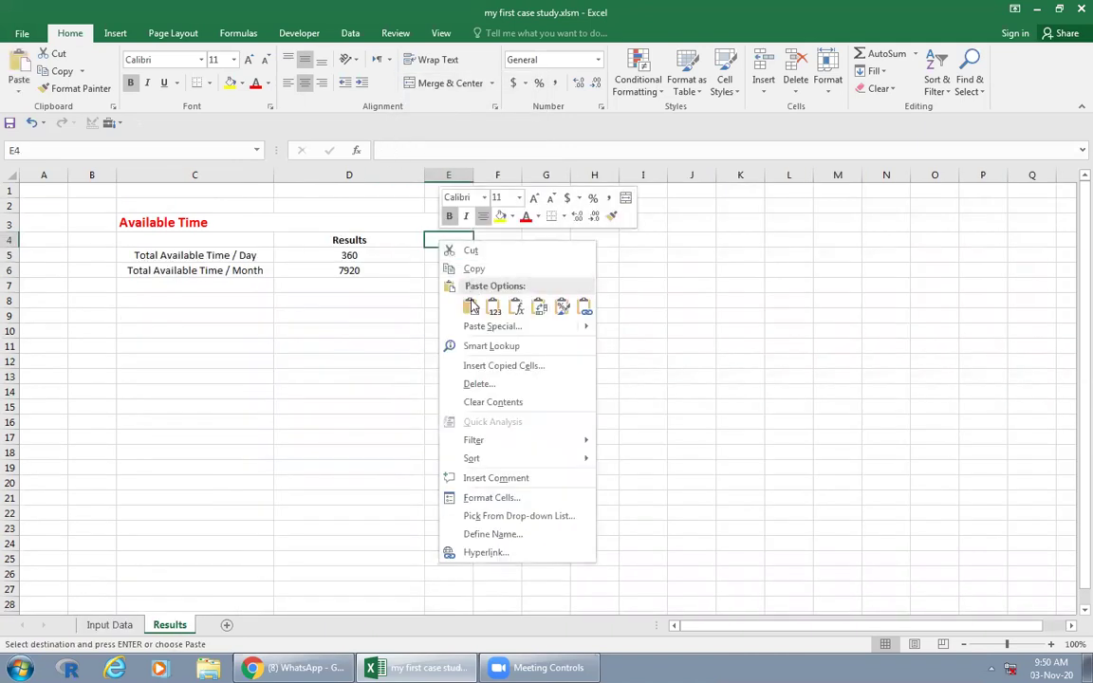
click(469, 306)
Step: Change the E5 and E6 units to Mins and save the workbook
click(453, 257)
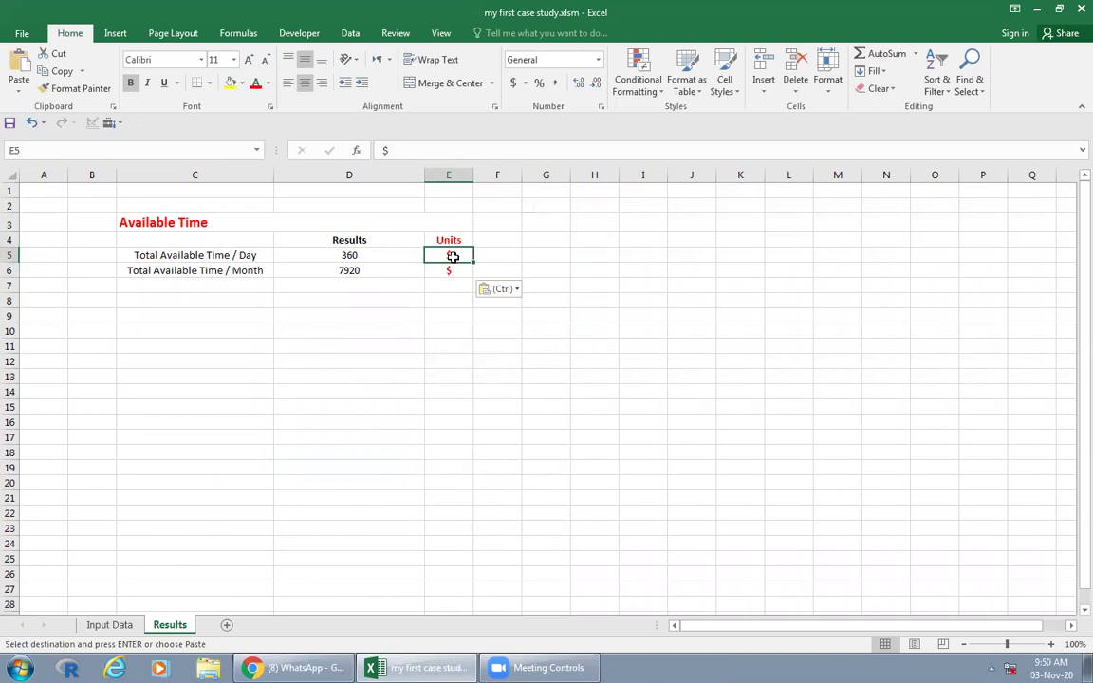
text(Mins)
key(Return)
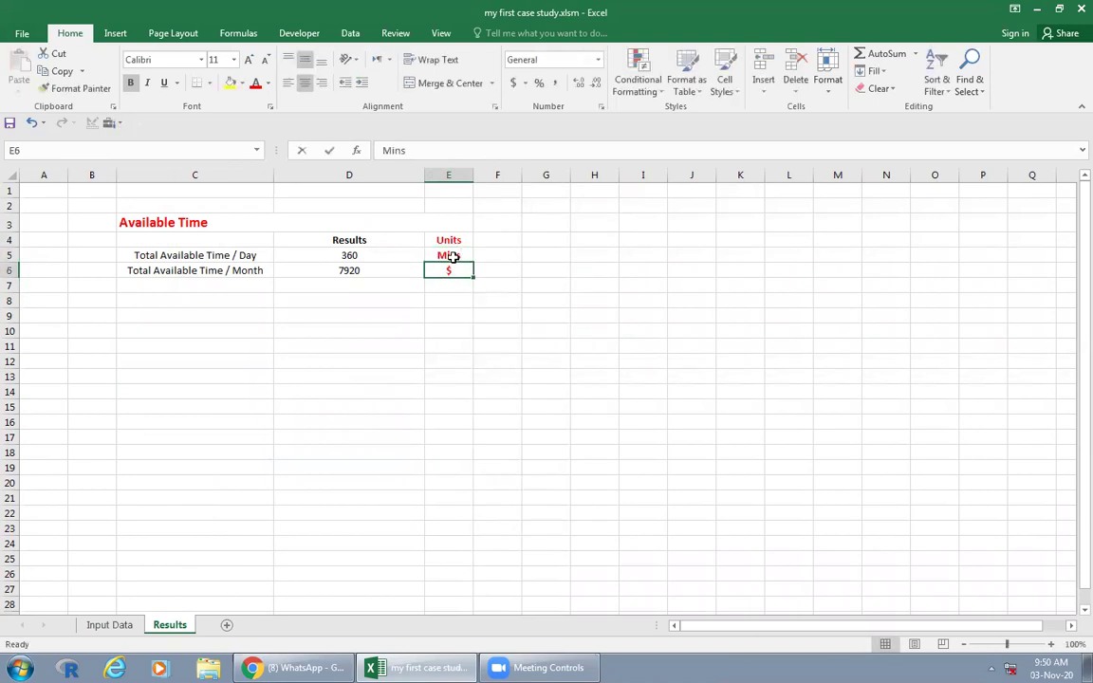
click(417, 375)
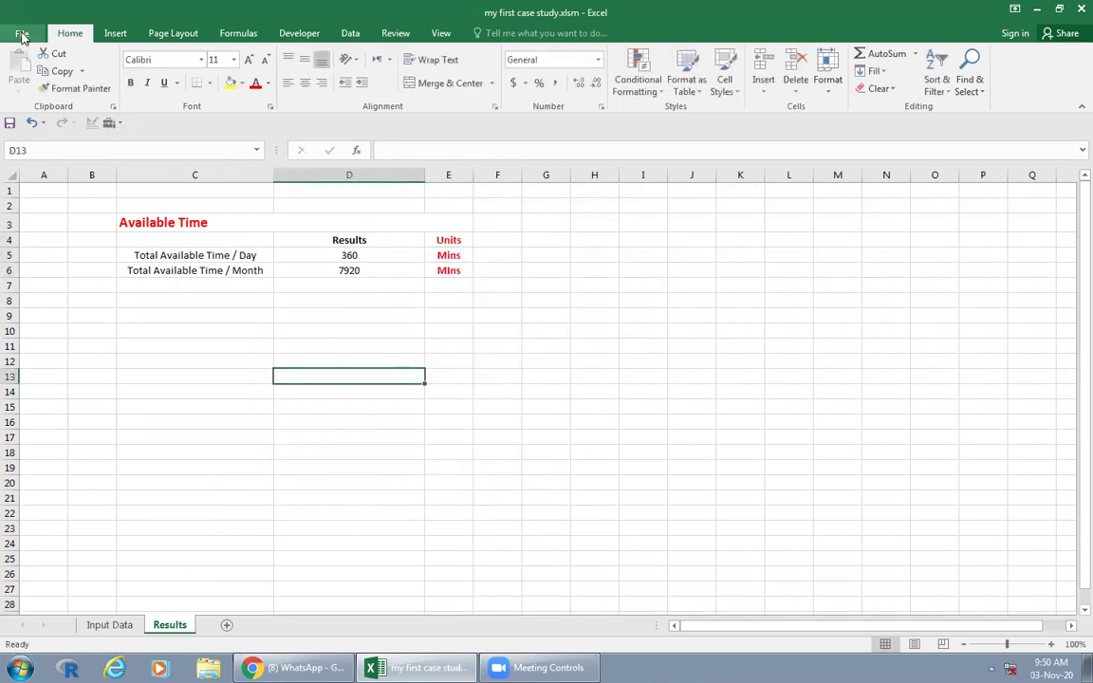
click(21, 34)
click(38, 151)
Step: Copy the Available Time table C3:E6 and paste it at C11
mouse_move(130, 227)
mouse_down()
mouse_move(253, 264)
mouse_move(325, 266)
mouse_up()
right_click(325, 266)
click(361, 293)
click(182, 347)
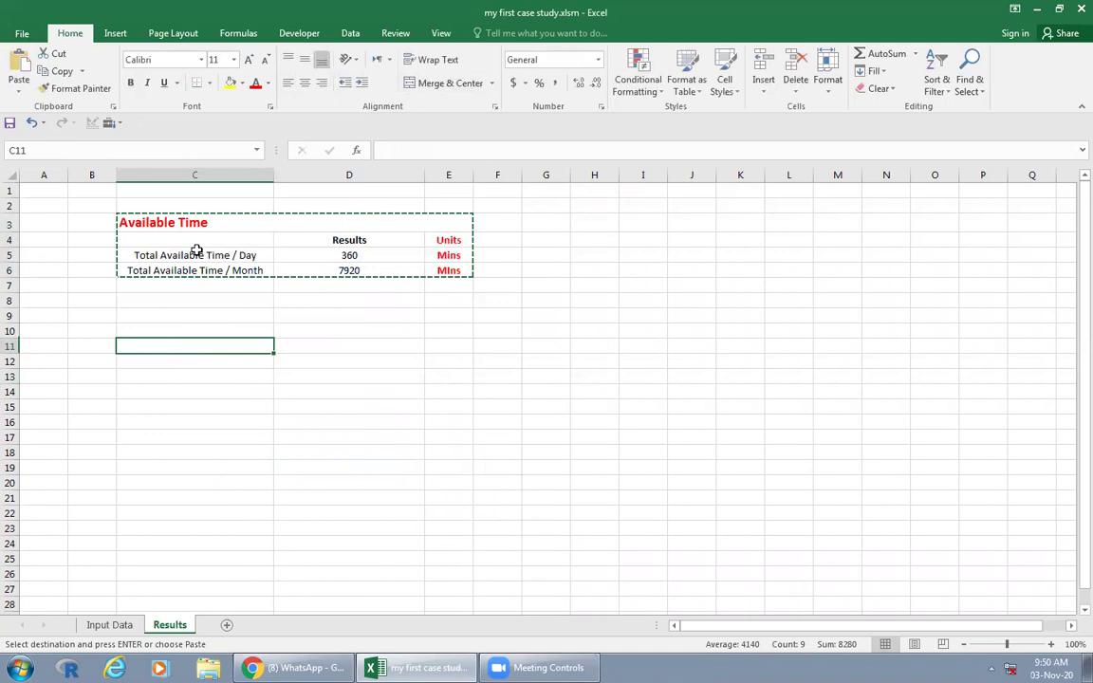
right_click(184, 346)
click(218, 92)
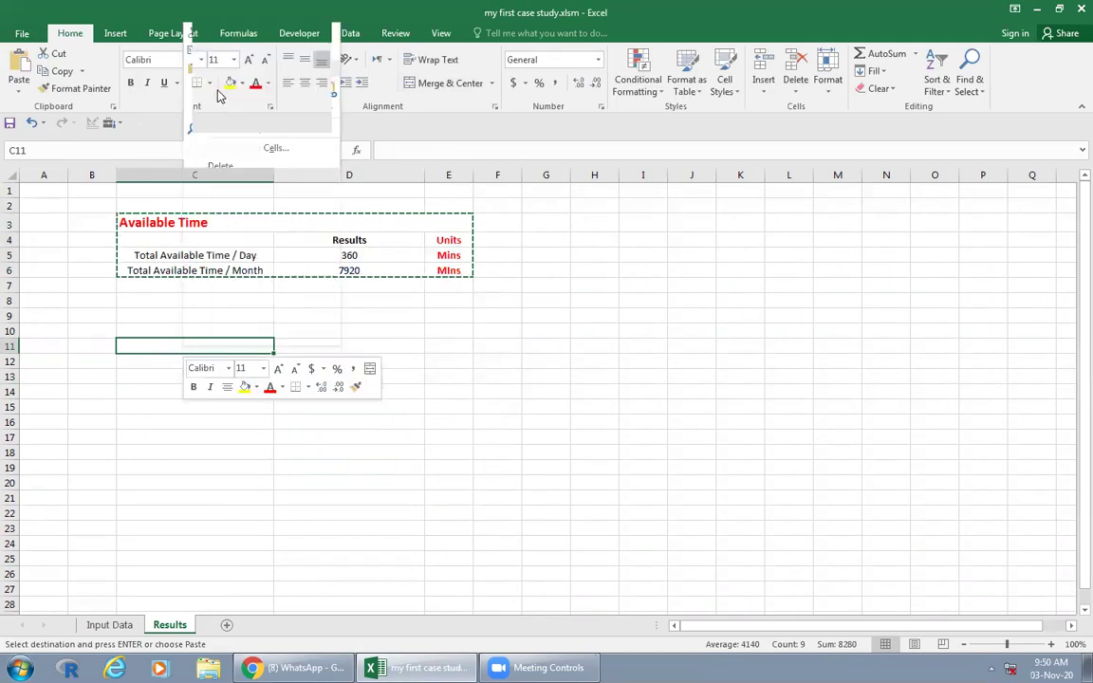
click(200, 440)
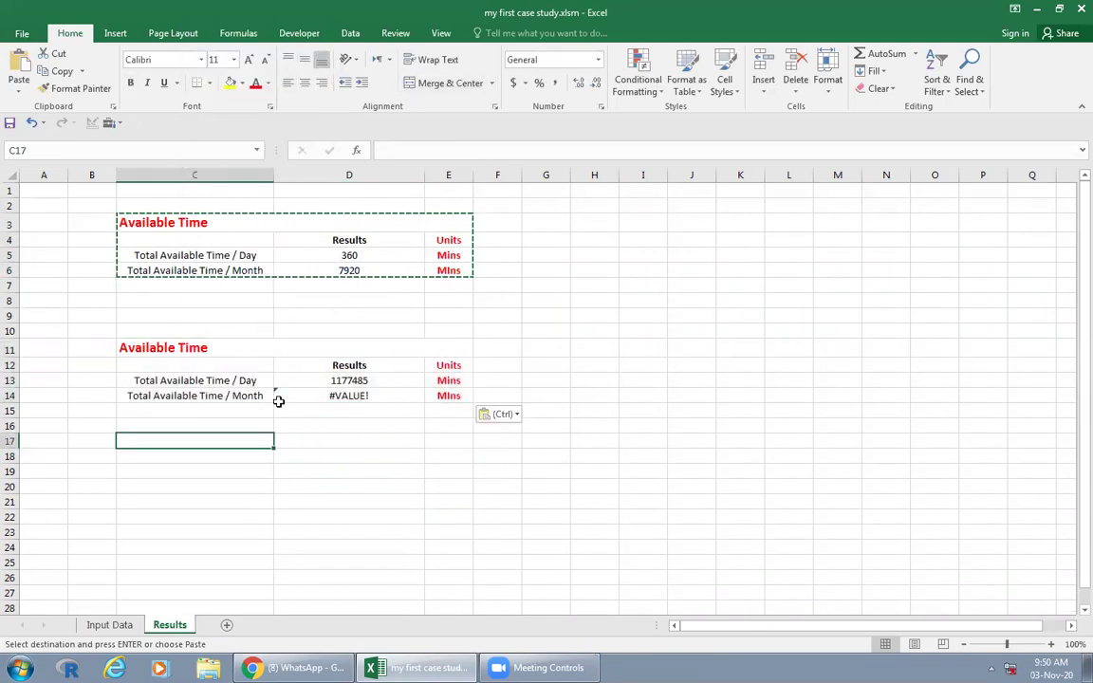
click(303, 453)
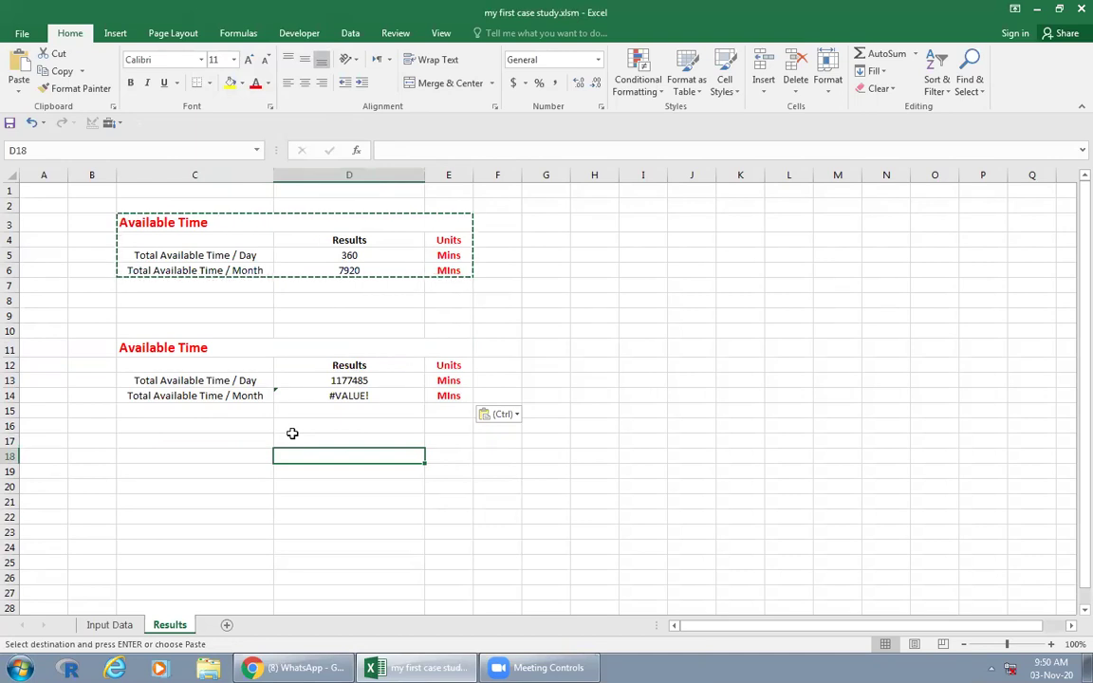
Step: Clear the copied values D13:D14 and retitle the copied table 'Backup Details'
drag(347, 380, 349, 395)
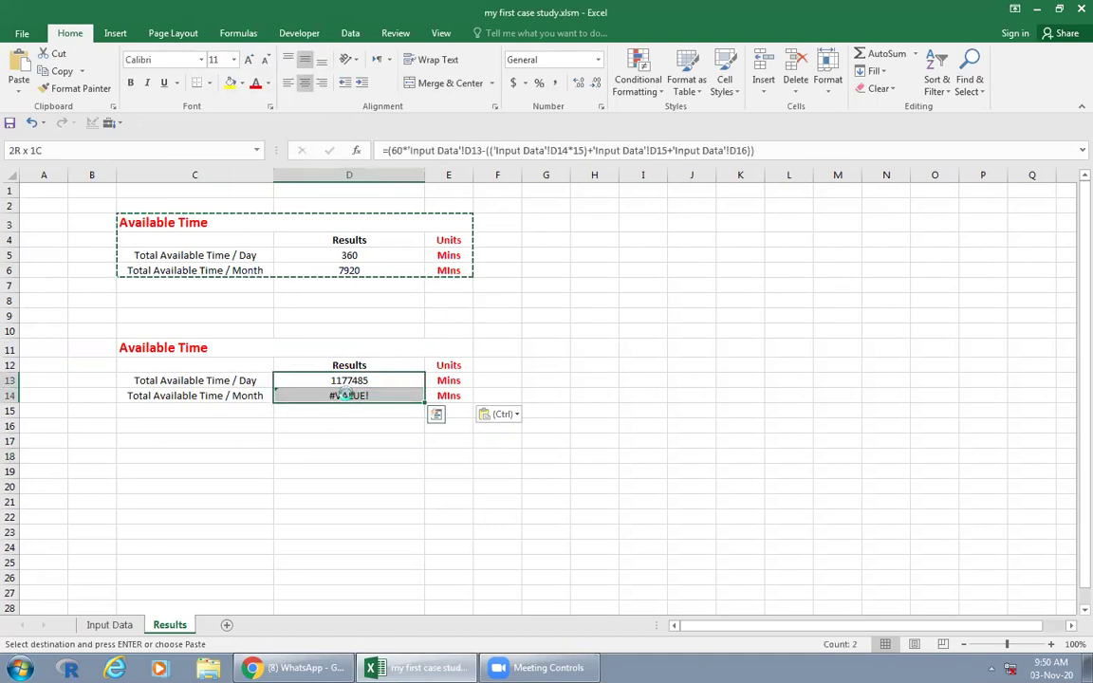
key(Delete)
click(208, 347)
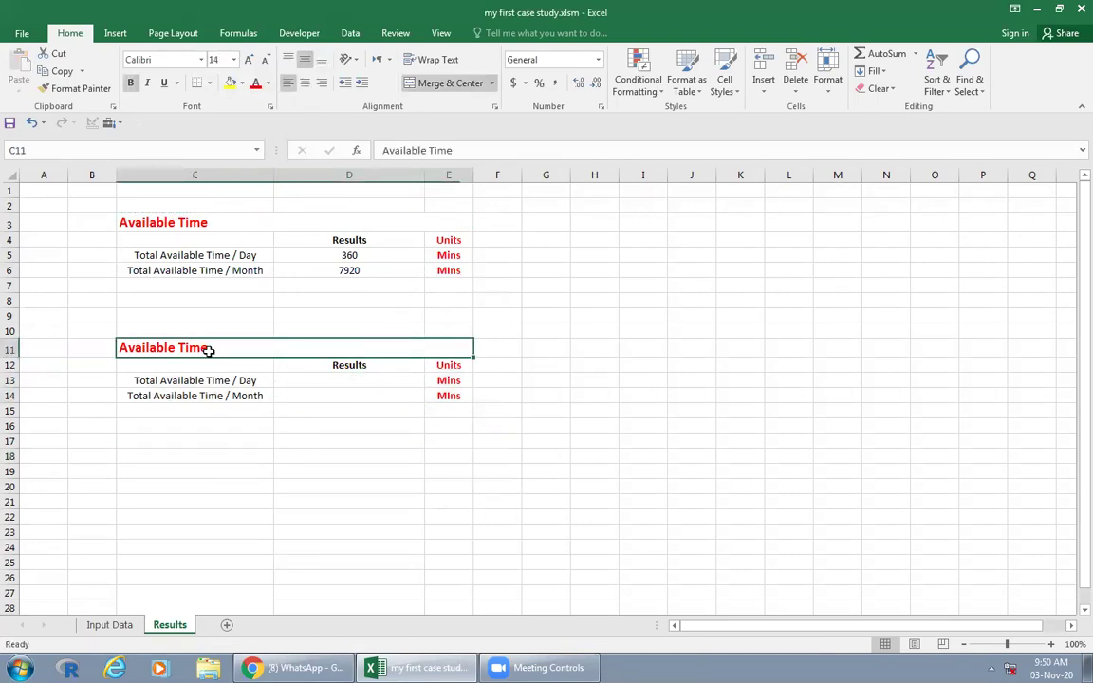
text(Backup S)
text(yste)
key(BackSpace)
key(BackSpace)
key(BackSpace)
text(Des)
key(BackSpace)
key(BackSpace)
text(ails)
click(244, 453)
Step: Relabel the first row 'Present Value of a Future Amount' and autofit column C
click(246, 380)
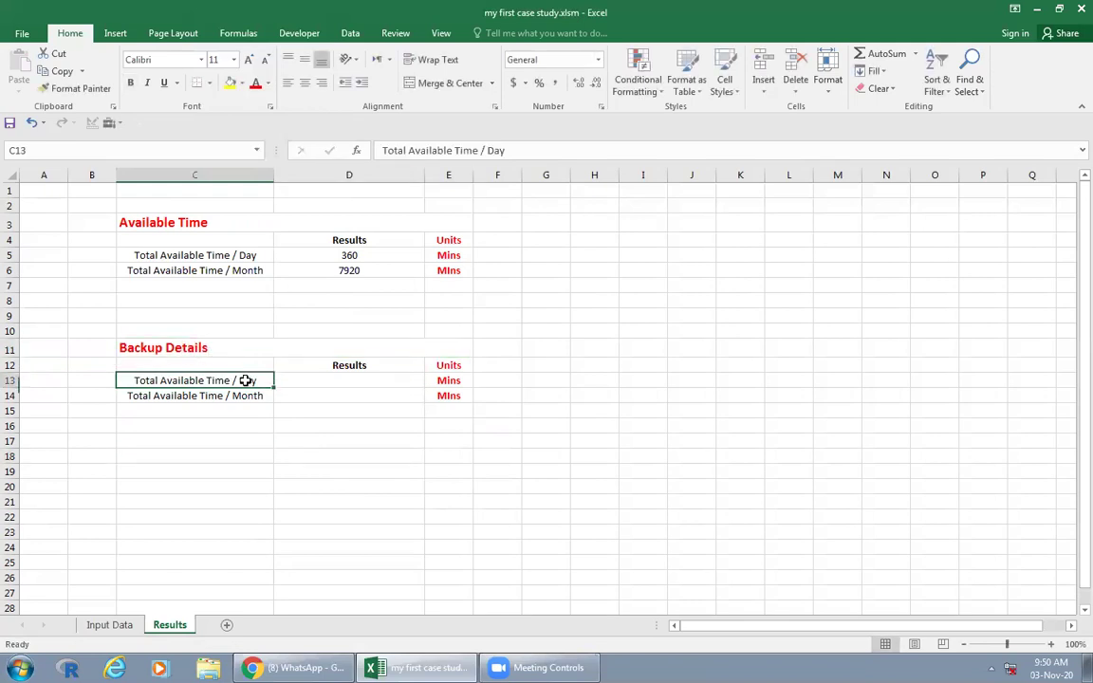
text(Future Amou)
key(BackSpace)
key(BackSpace)
key(BackSpace)
key(BackSpace)
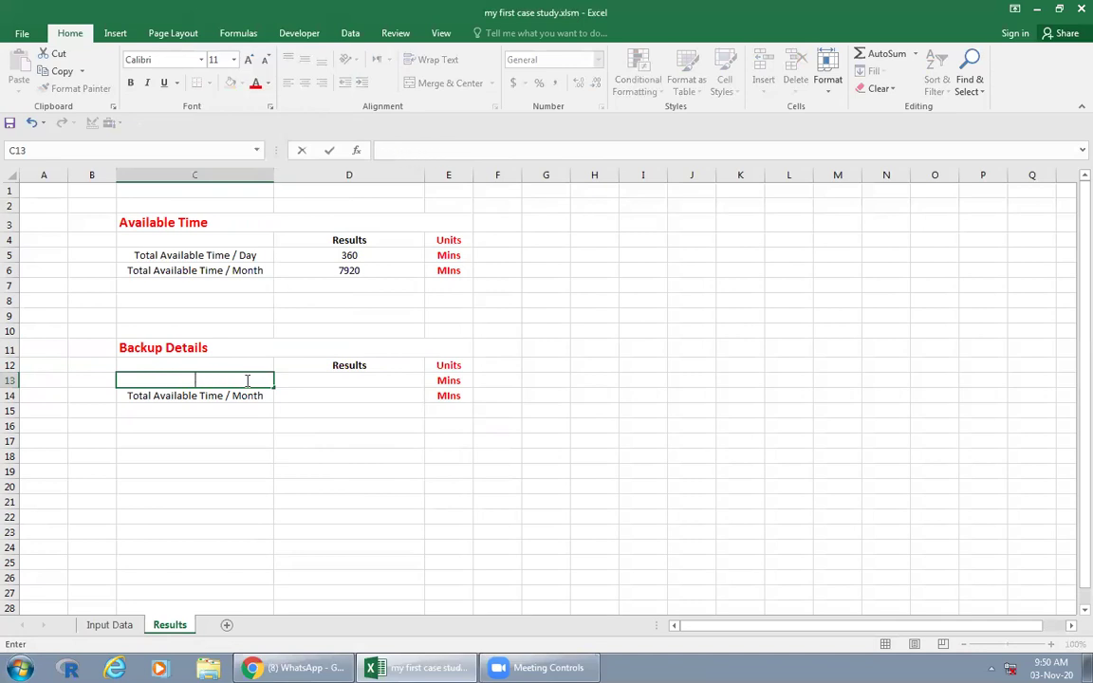
text(esent Amount of a)
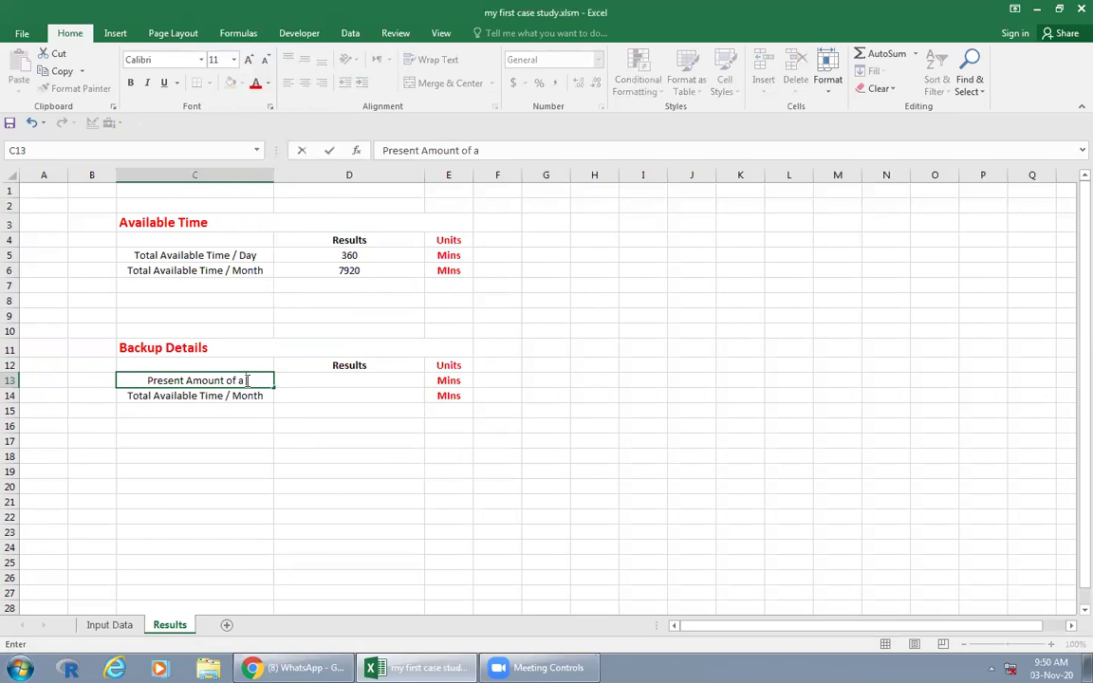
key(BackSpace)
key(BackSpace)
key(BackSpace)
key(BackSpace)
key(BackSpace)
key(BackSpace)
key(BackSpace)
text(Value of a Future Amount)
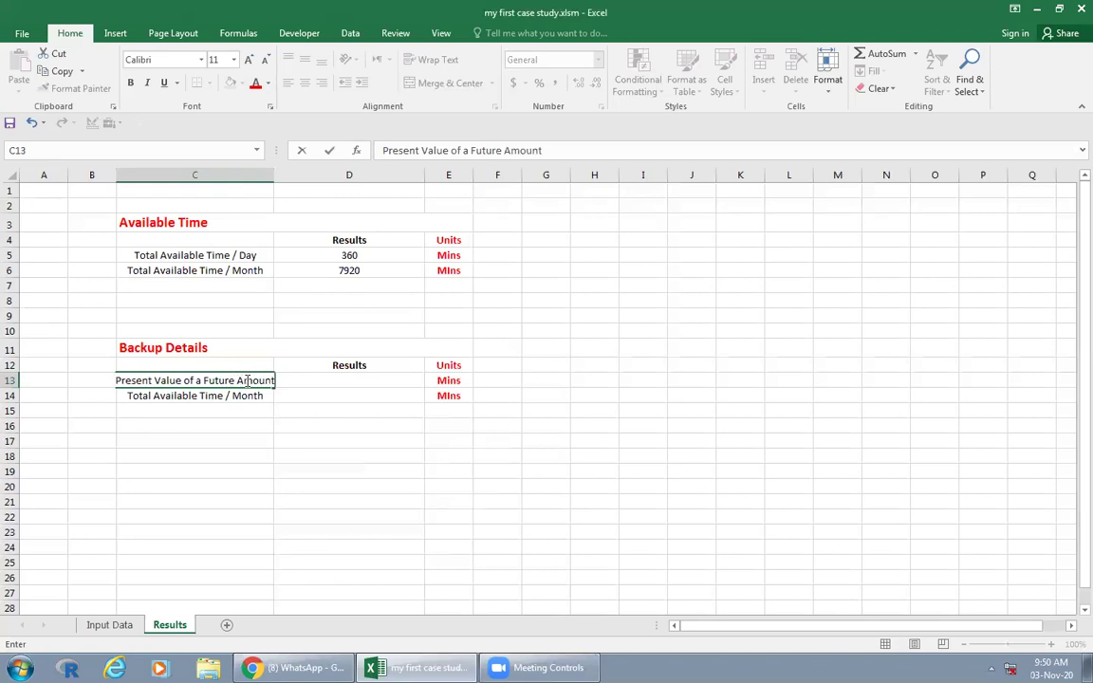
click(244, 426)
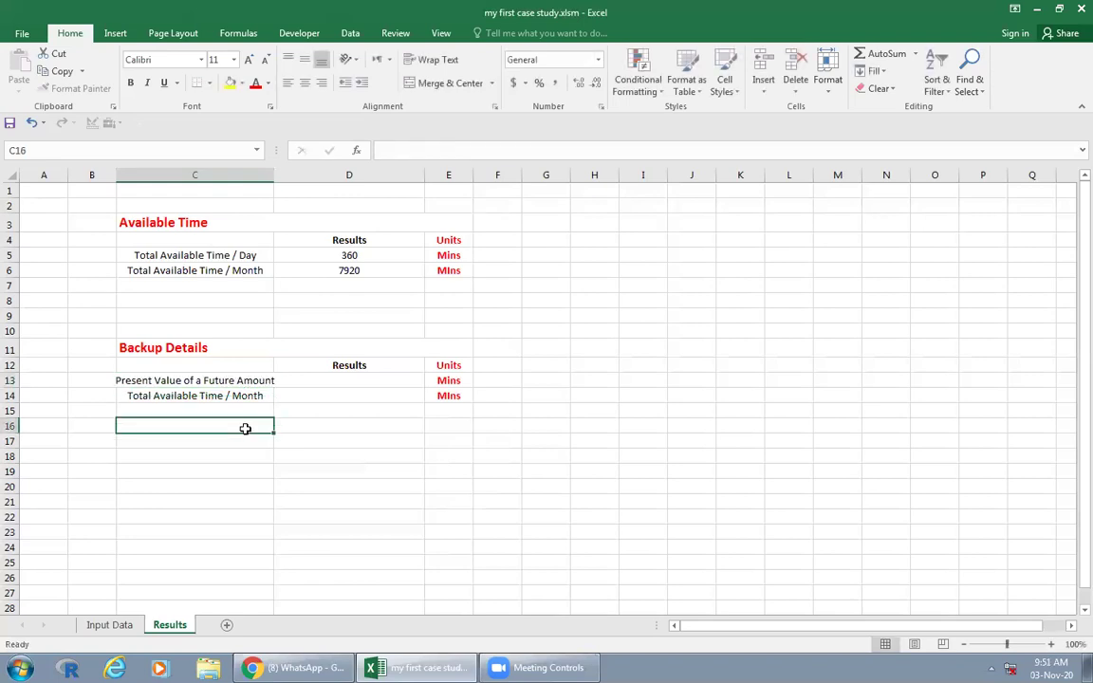
double_click(273, 172)
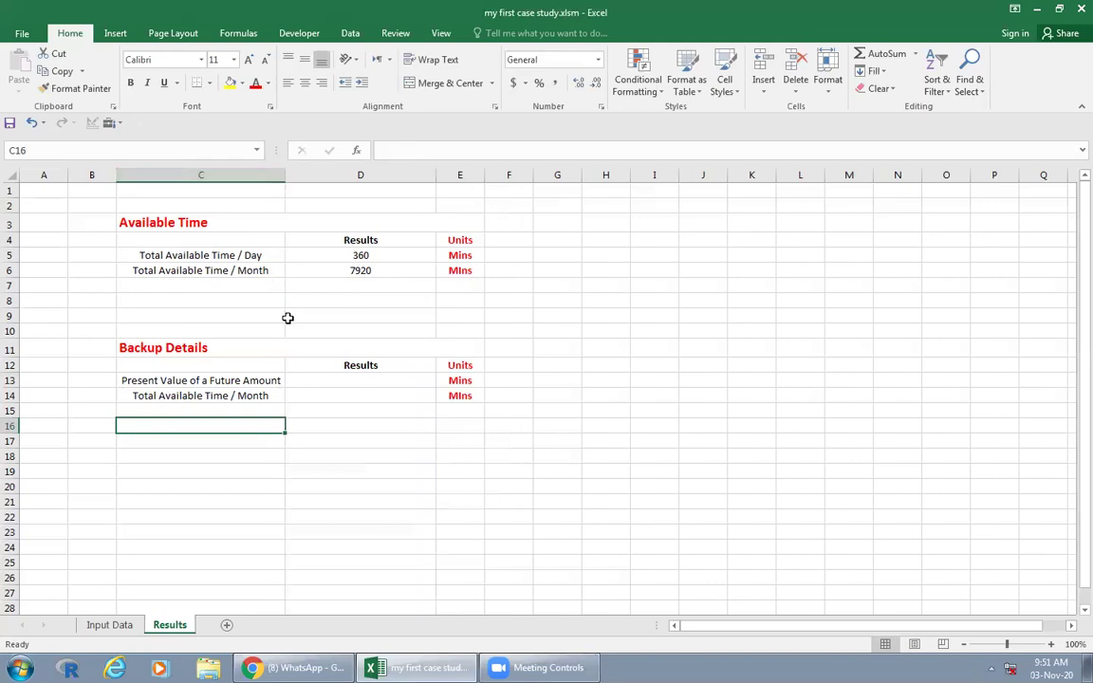
click(391, 381)
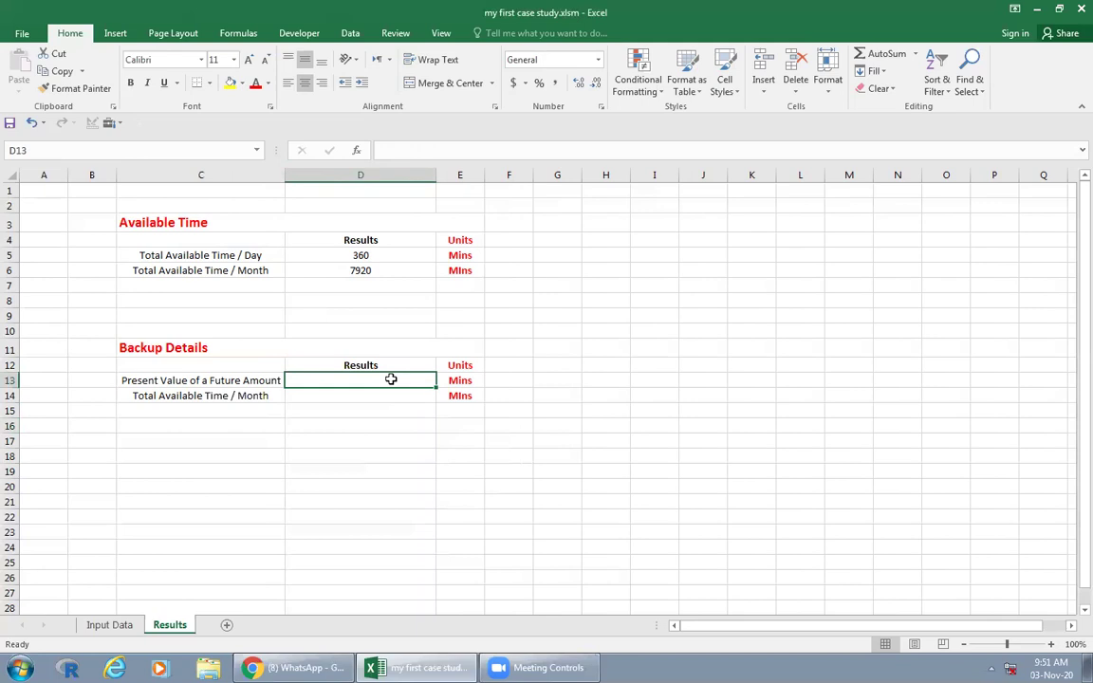
Step: Enter a D13 formula dividing Input Data D14 by (1+0.01*D15)^D16
double_click(394, 377)
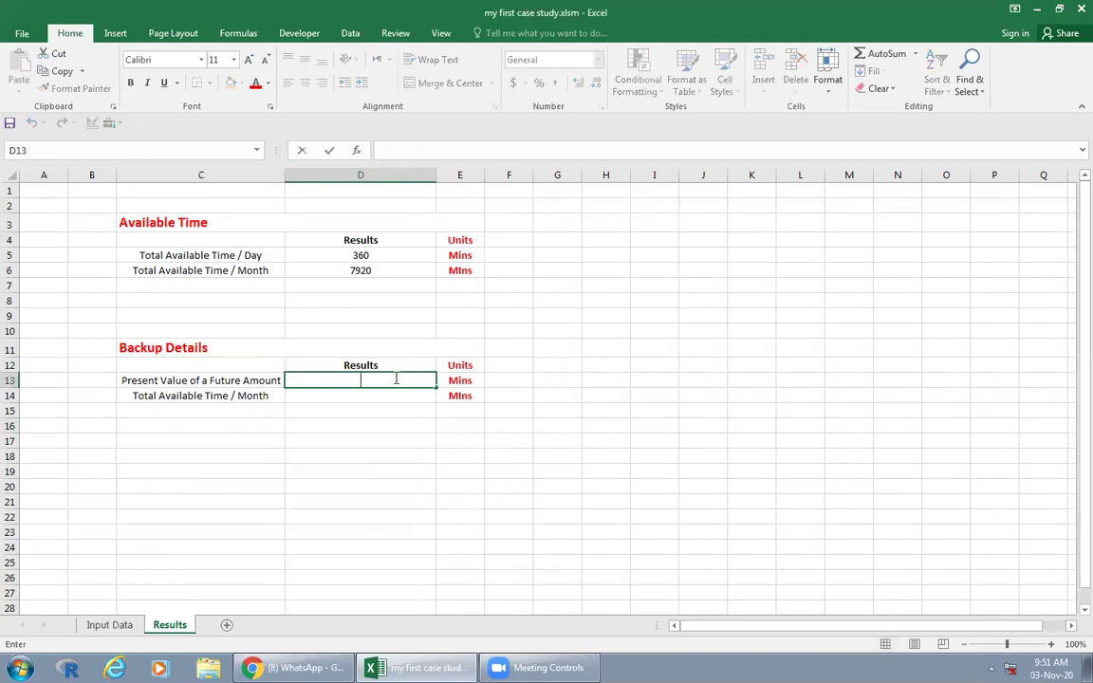
text(=()
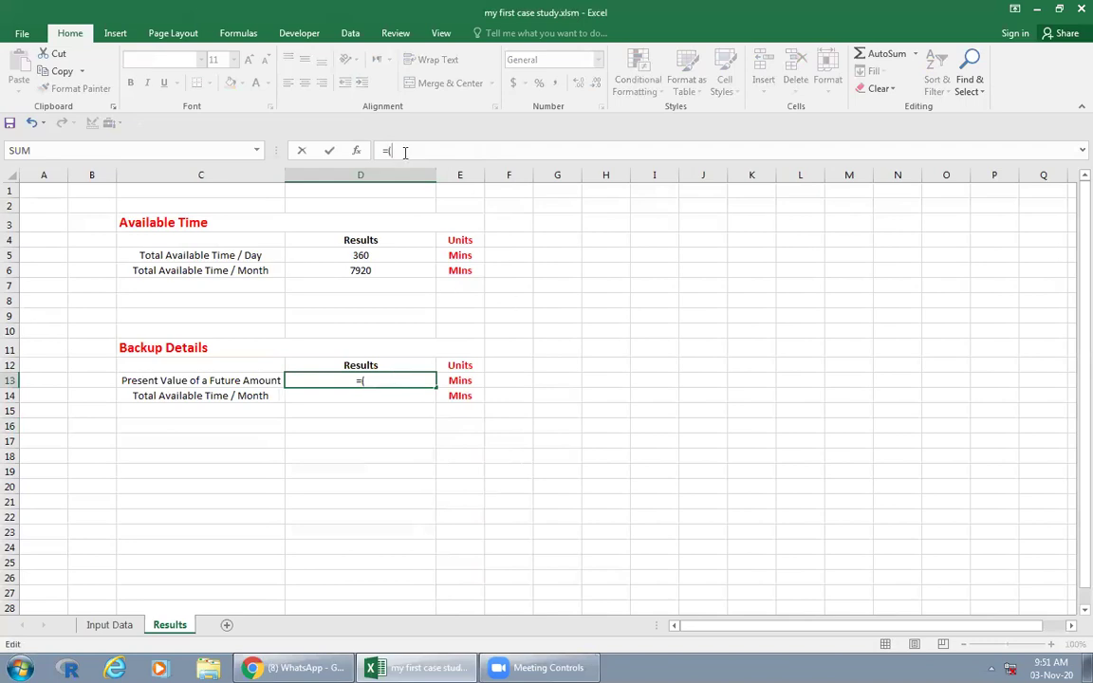
click(107, 626)
click(107, 626)
click(270, 414)
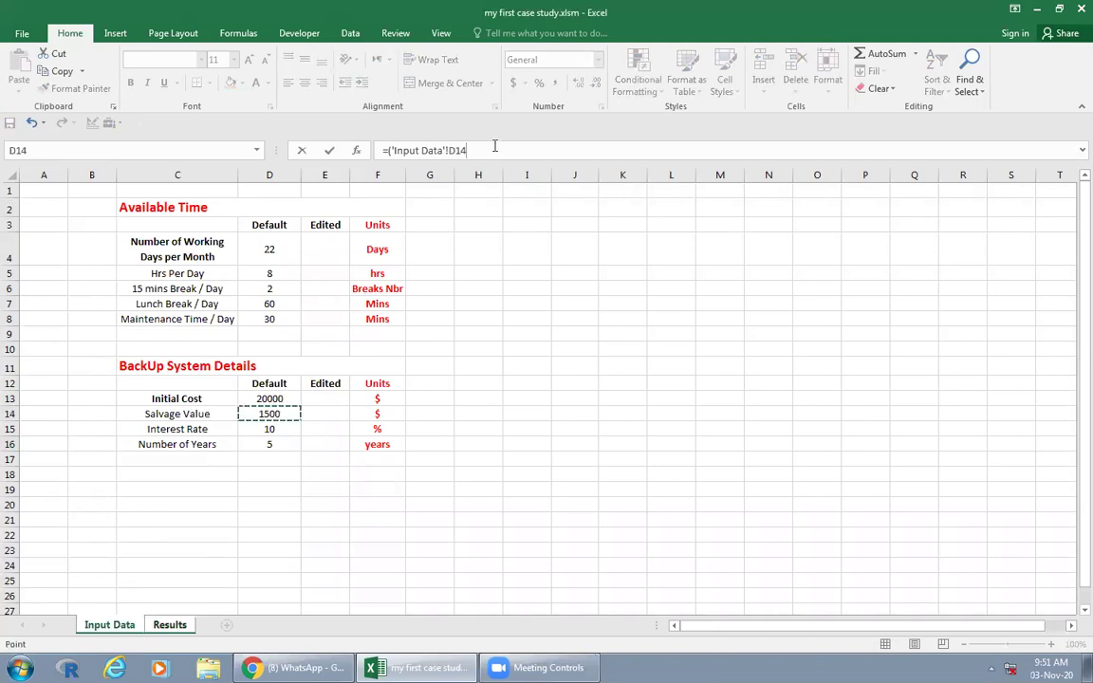
text()/(1+)
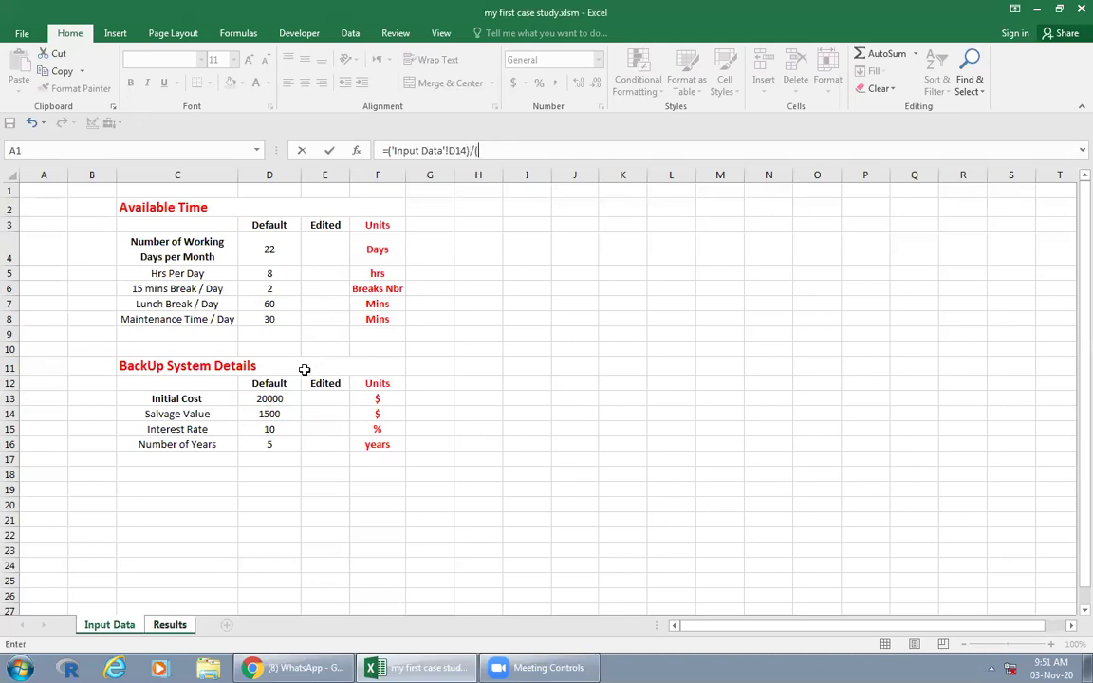
click(271, 430)
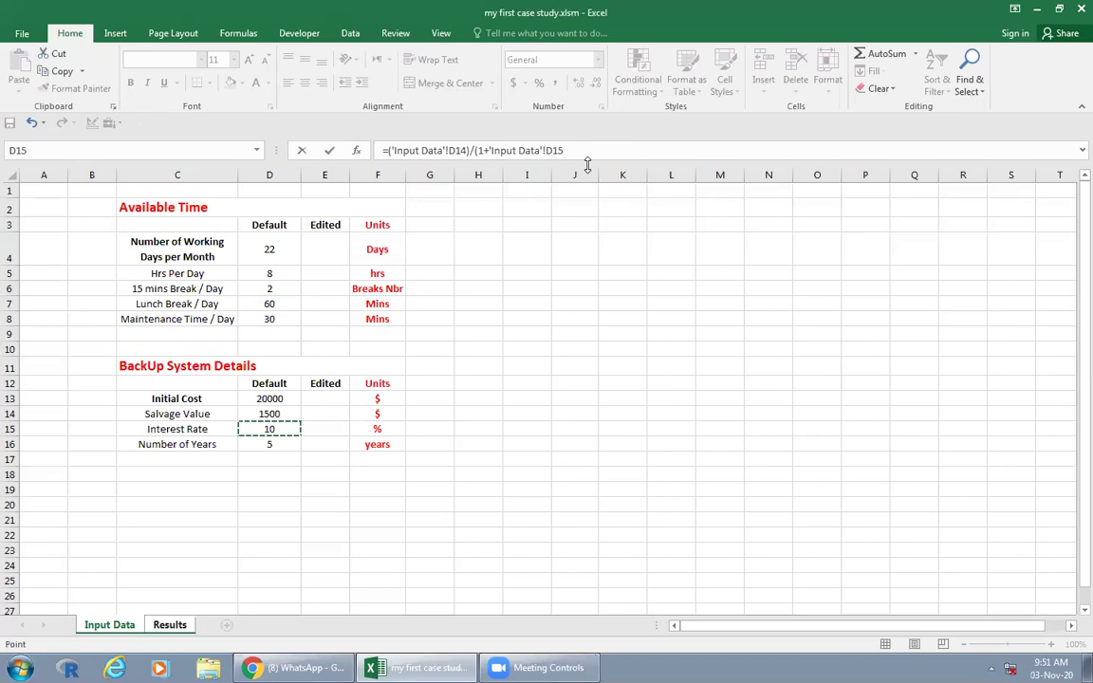
click(488, 150)
text(0.01)
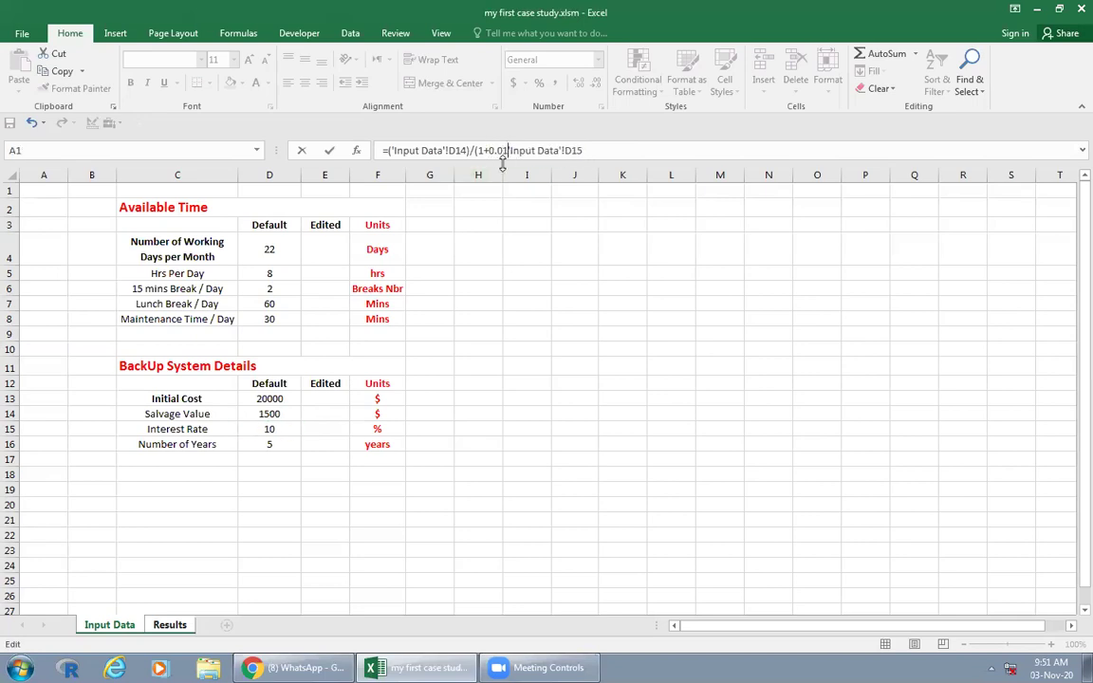
text(*)
click(273, 444)
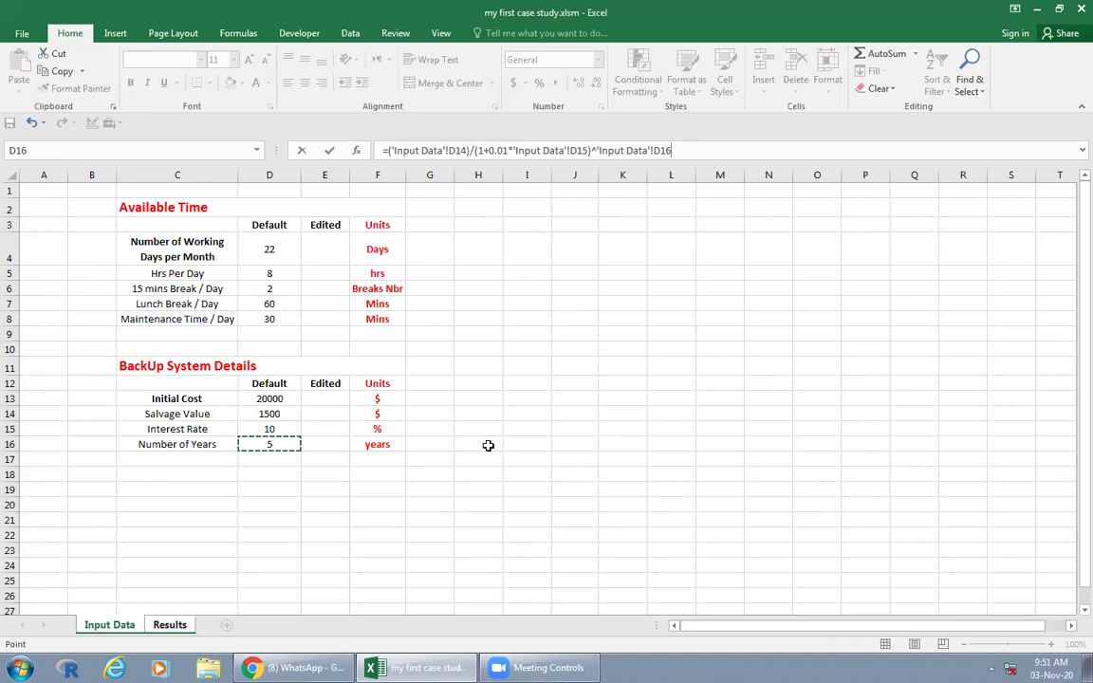
text())
key(Return)
key(Return)
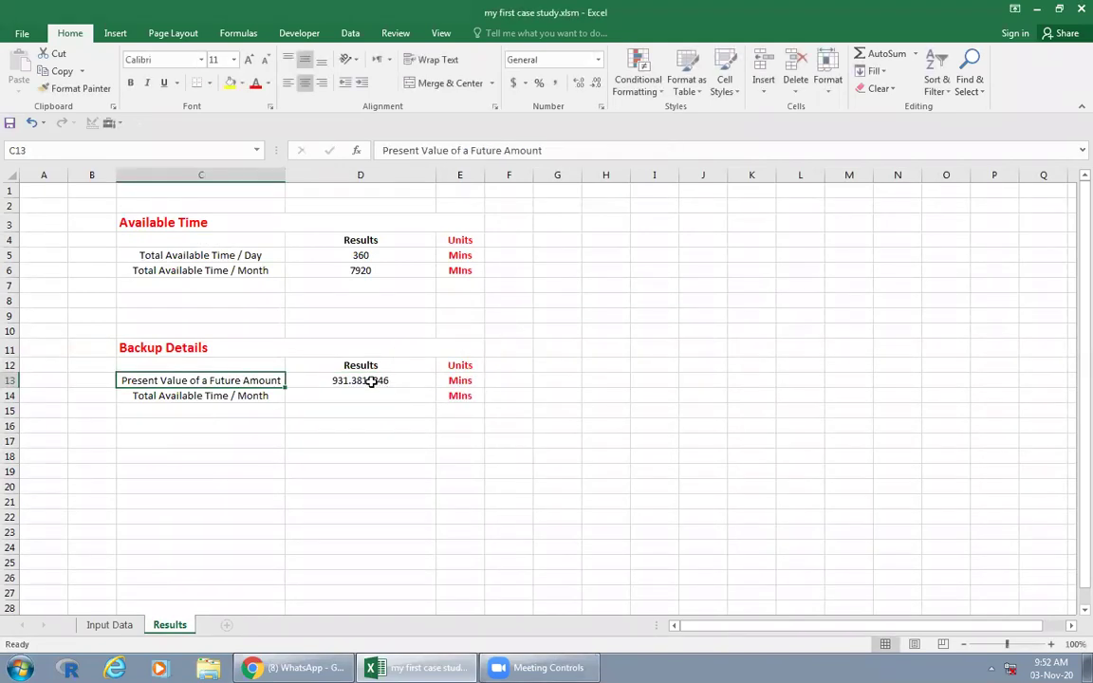
Step: Add an opening bracket to the D13 formula and accept Excel's suggested correction
click(372, 382)
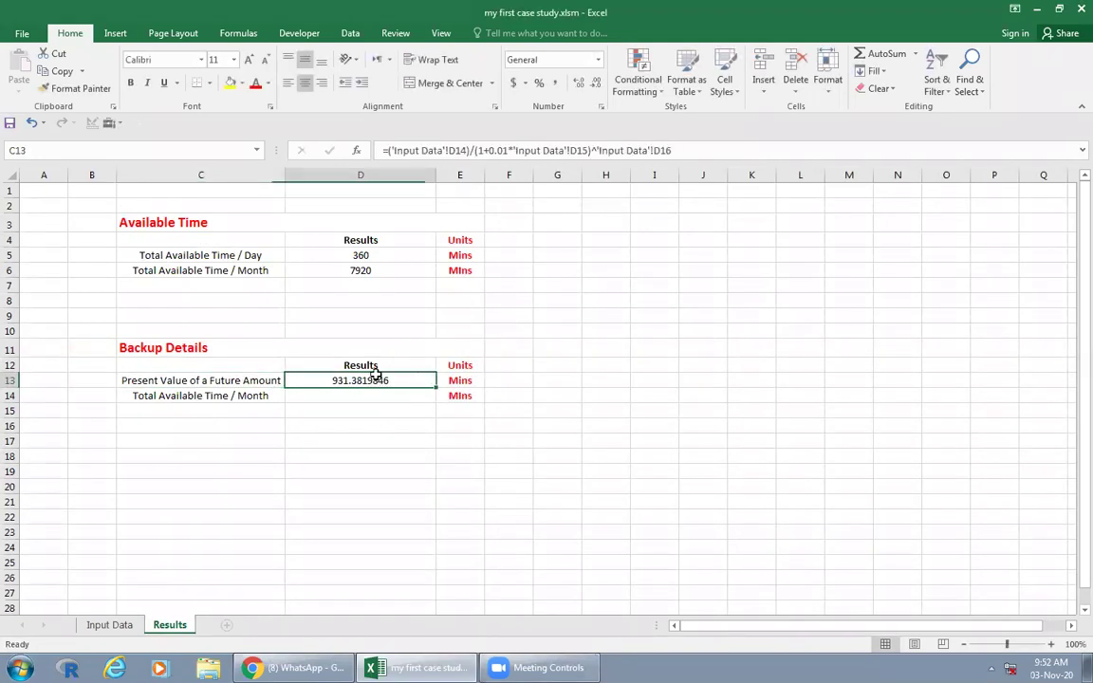
click(478, 152)
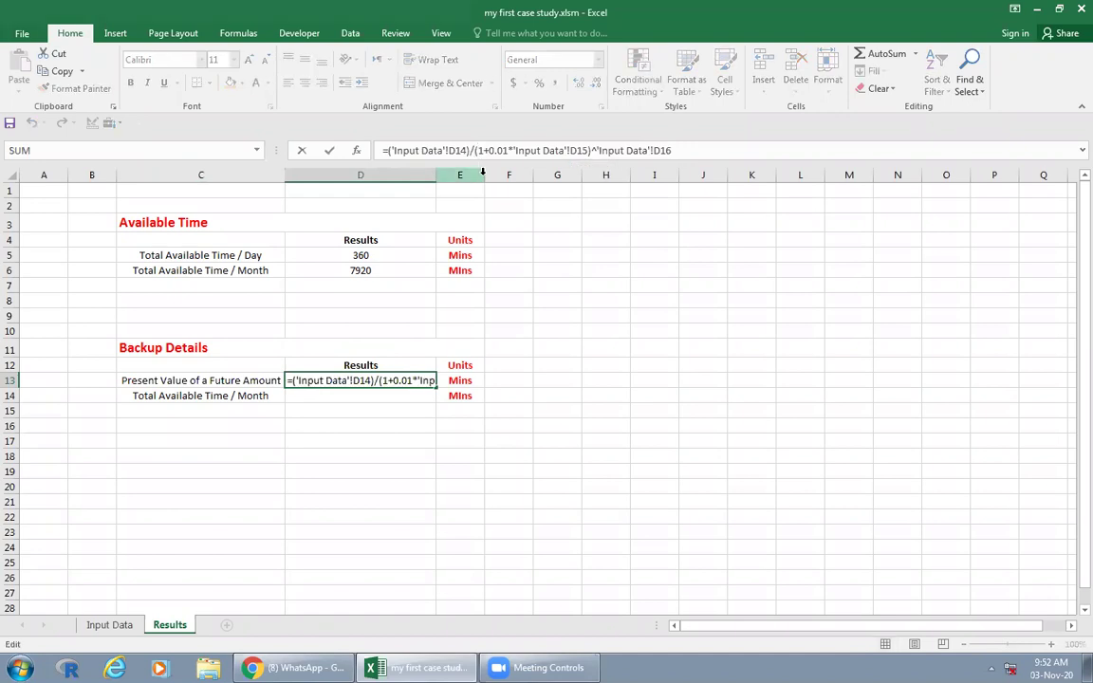
text(()
key(End)
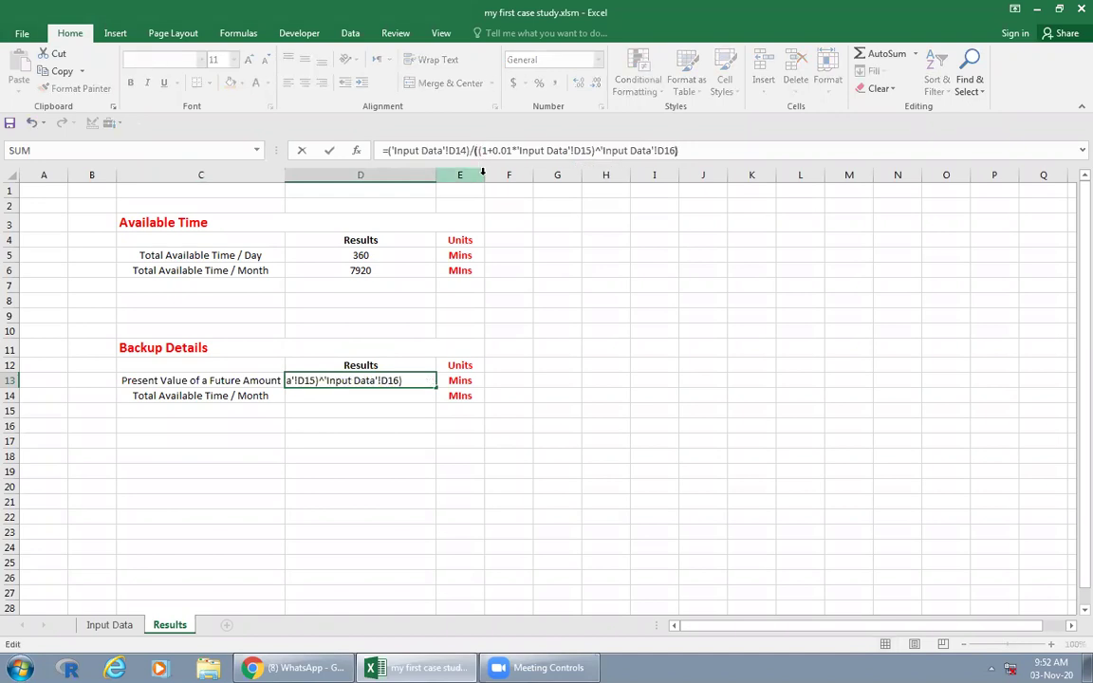
key(Home)
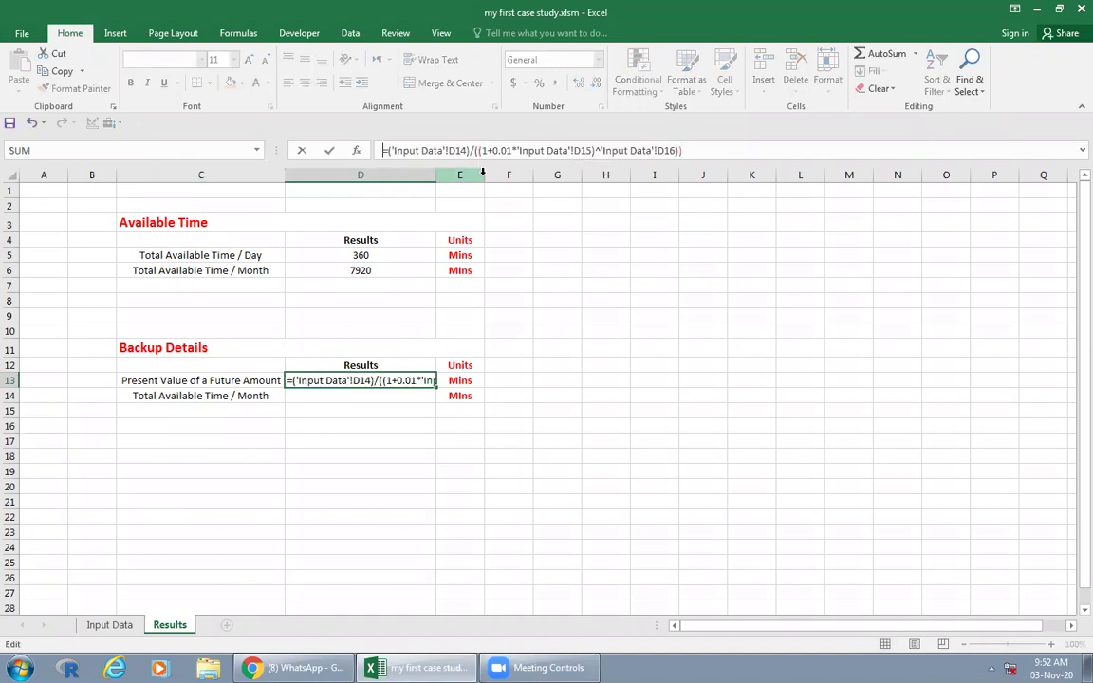
key(Return)
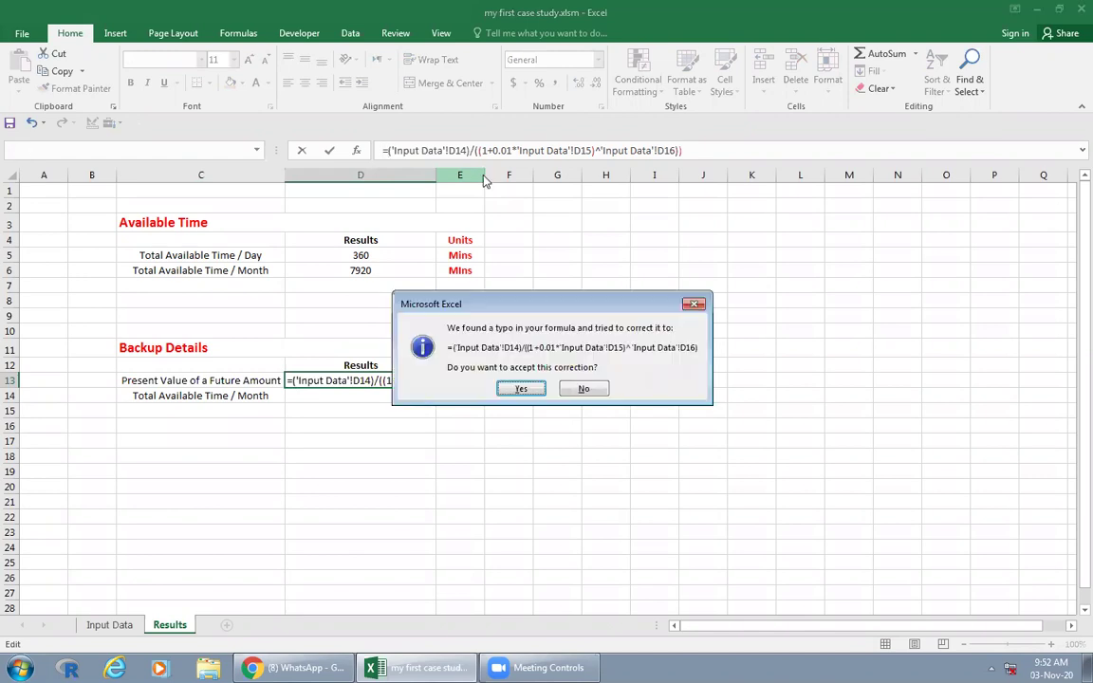
key(Return)
key(Up)
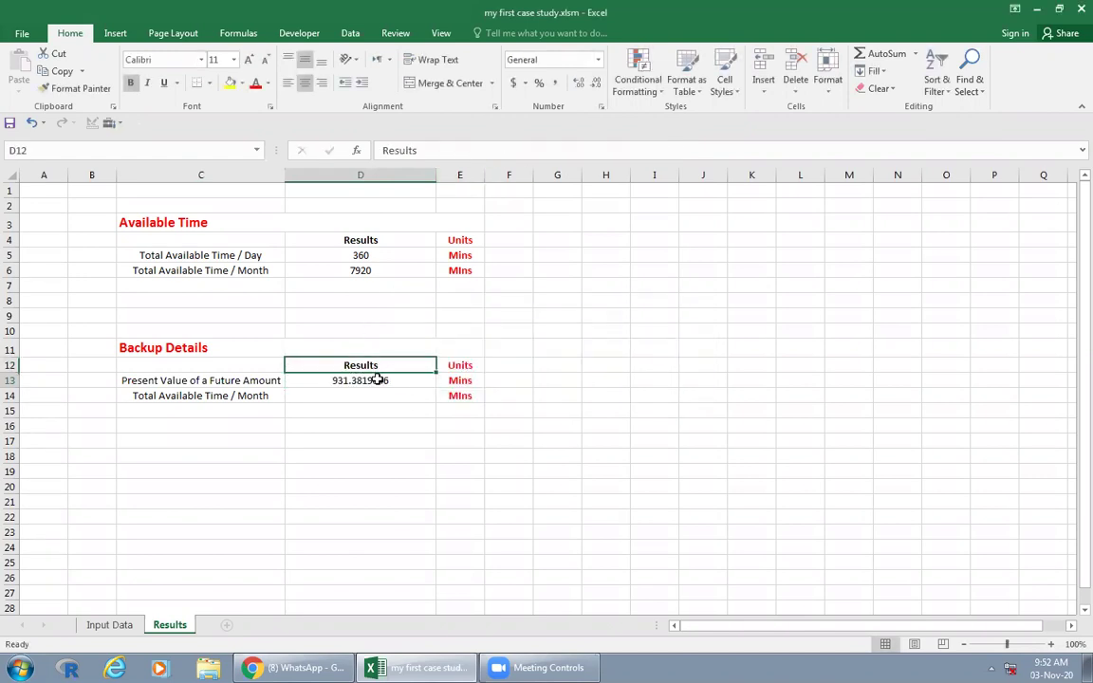
Step: Add the remaining opening bracket so D13 shows 931.3819846
click(378, 379)
click(390, 150)
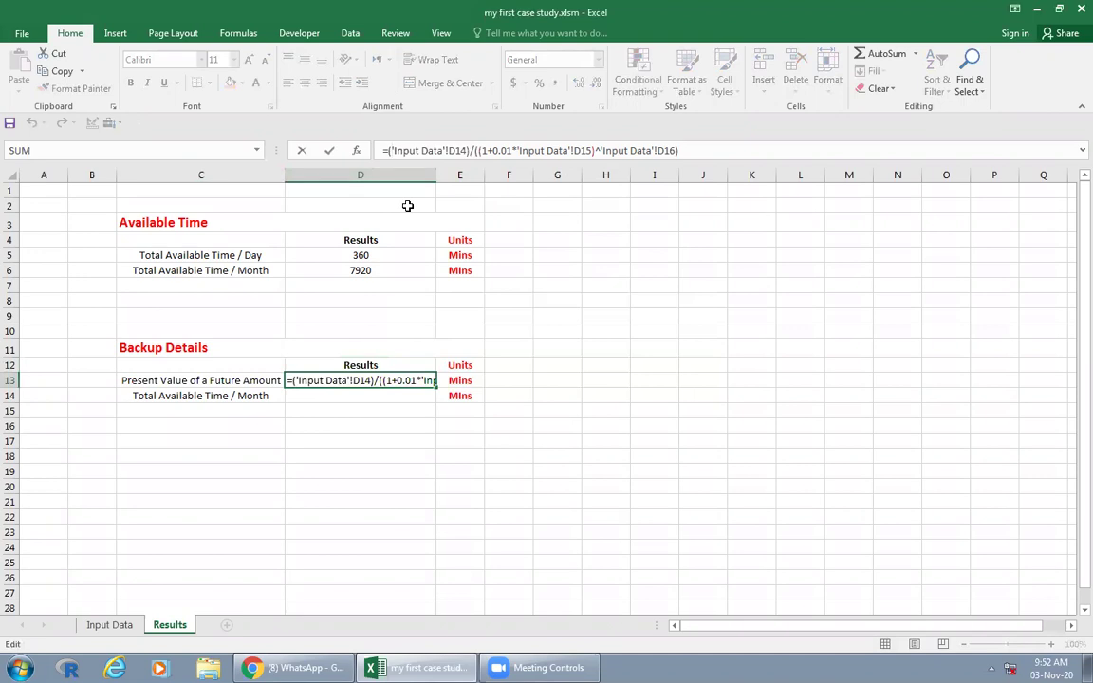
key(End)
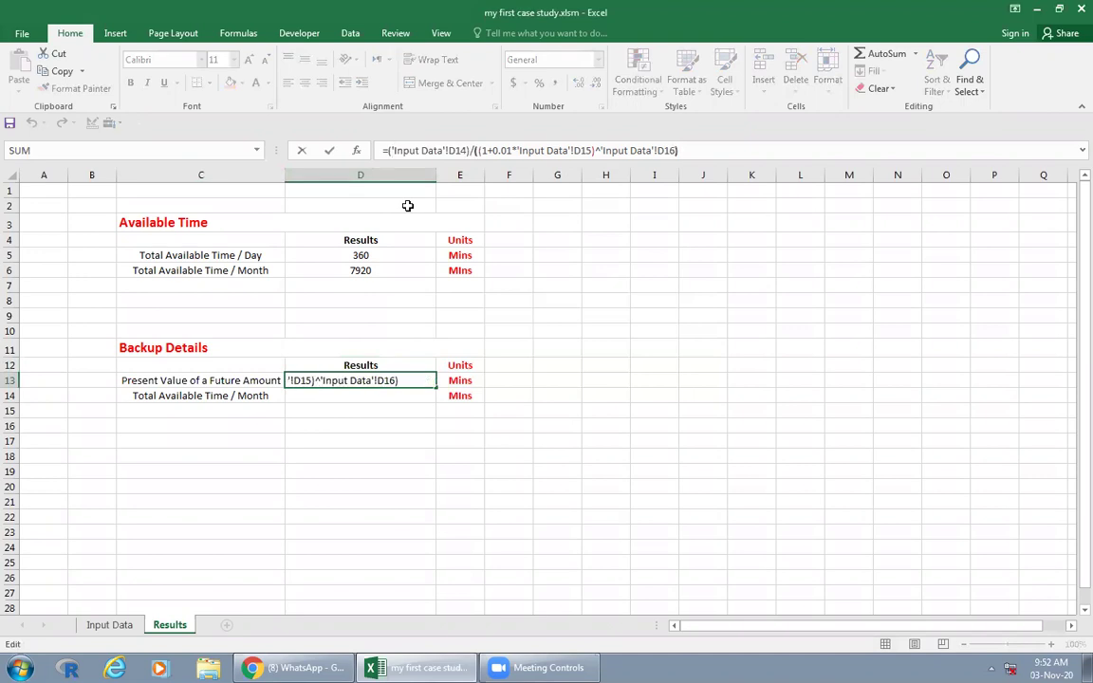
key(Home)
text(()
key(End)
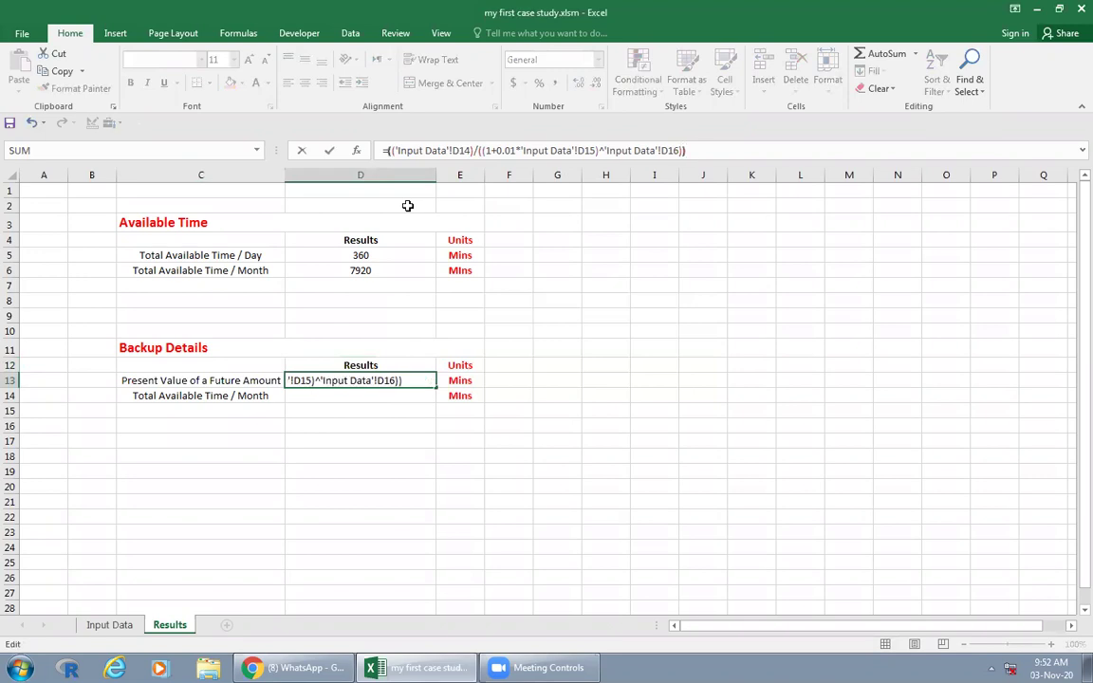
key(Return)
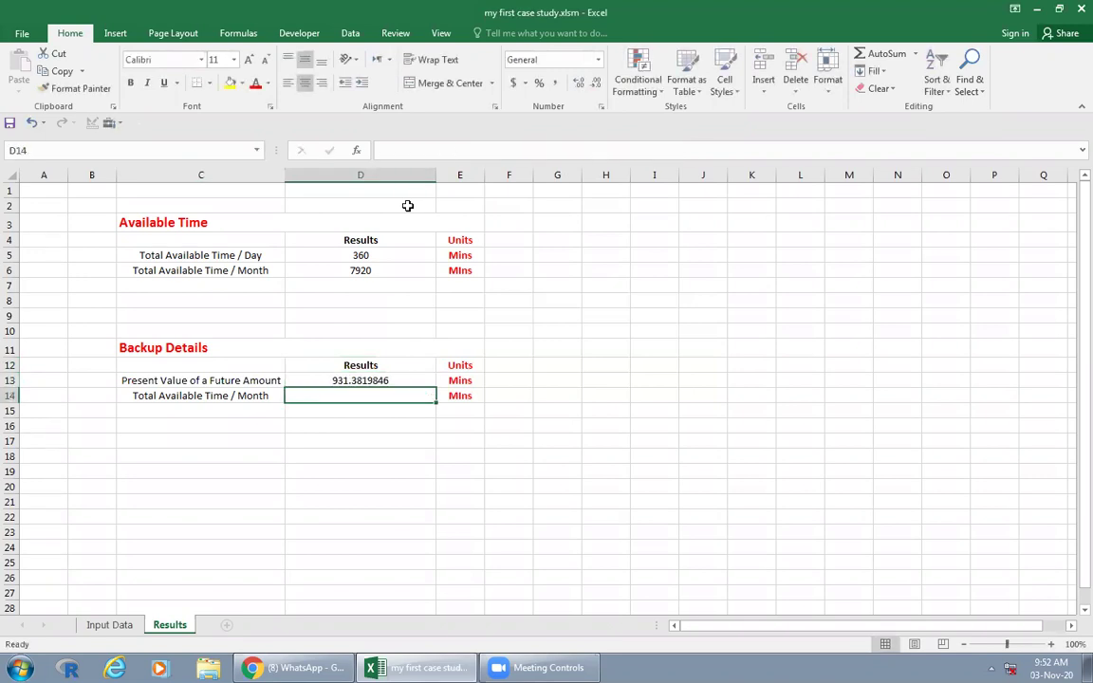
Step: Format D13 as Number with 2 decimal places so it reads 931.38
right_click(391, 380)
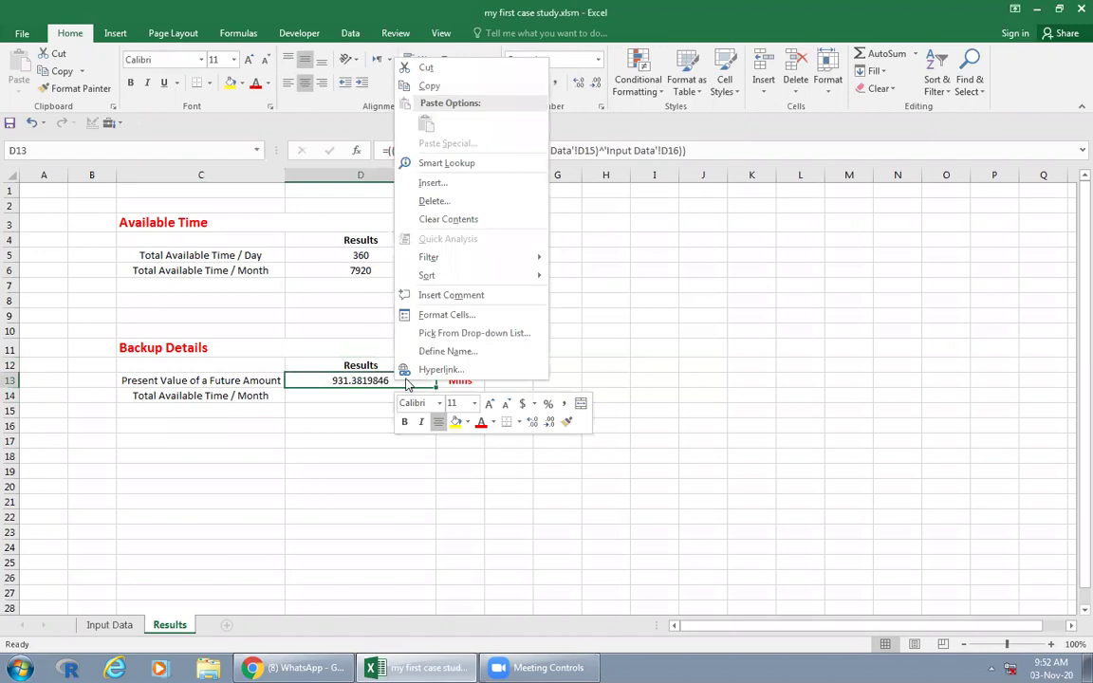
click(441, 316)
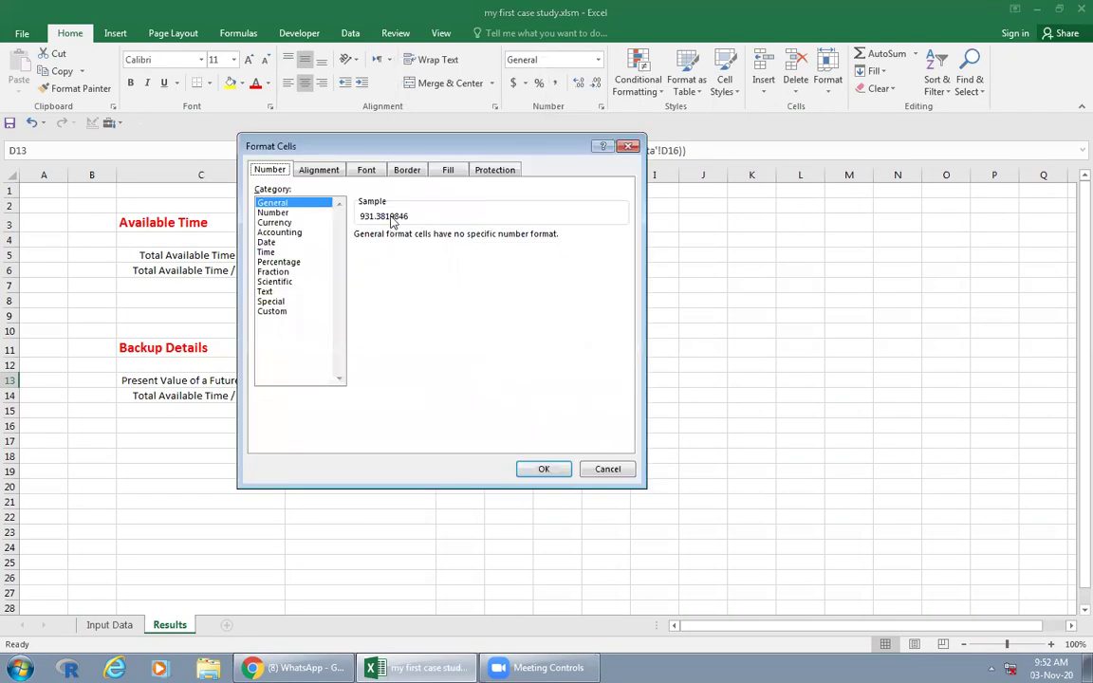
click(274, 212)
click(456, 241)
click(456, 240)
click(457, 233)
click(457, 232)
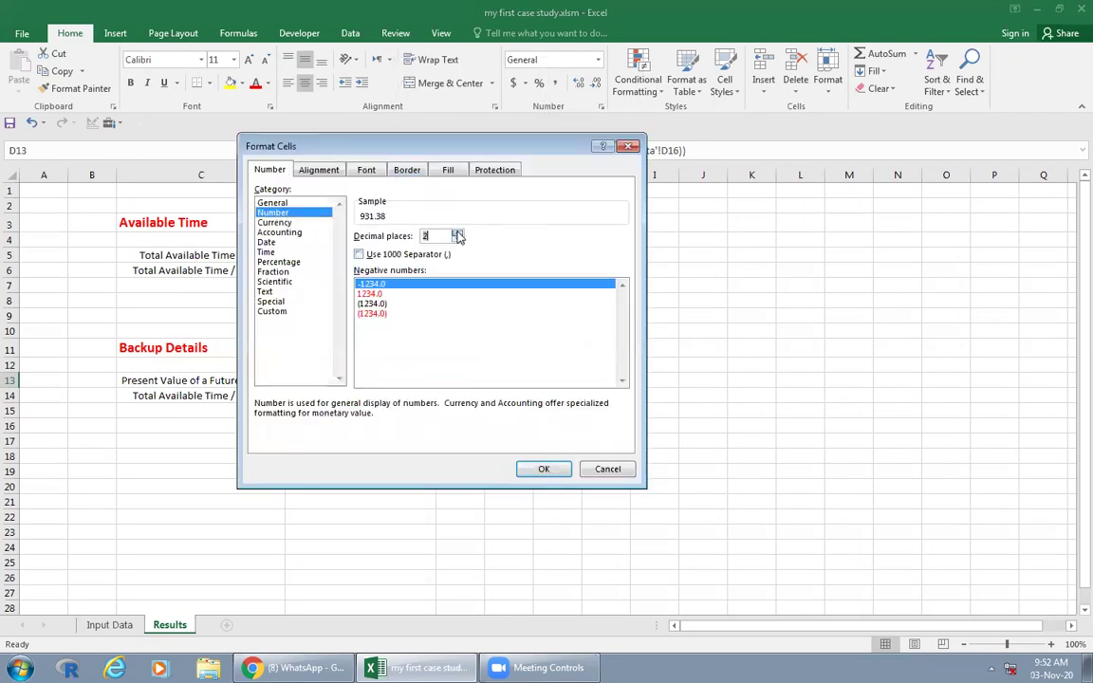
click(532, 467)
click(560, 381)
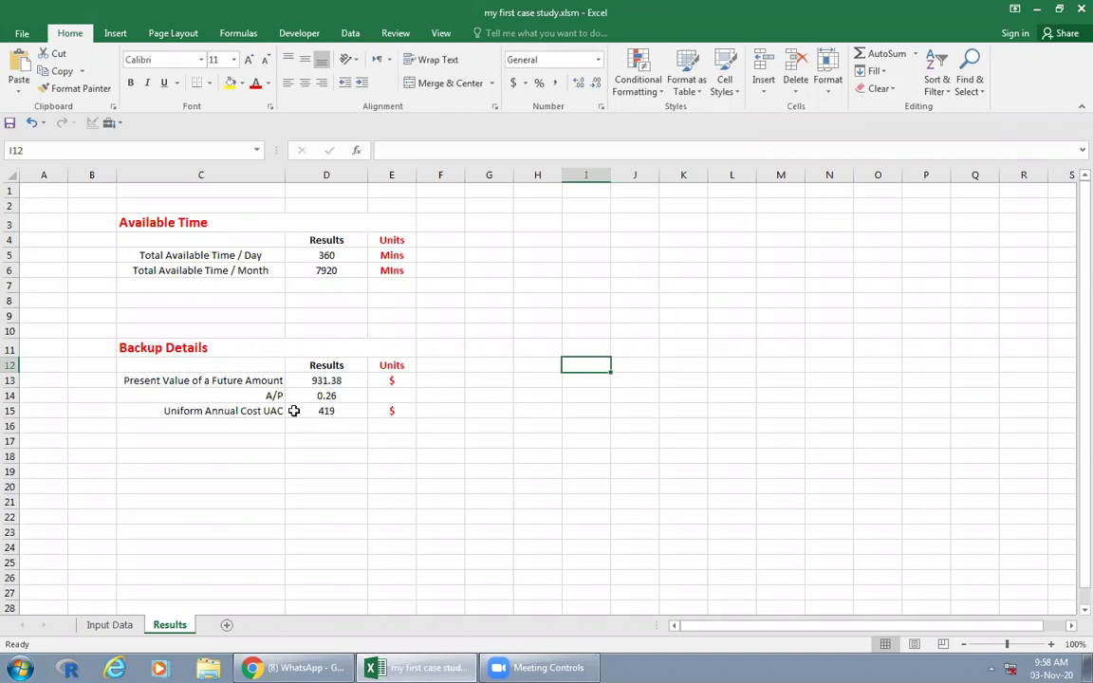
Step: Narrow column D to fit its values and column E to fit the Units header
click(110, 624)
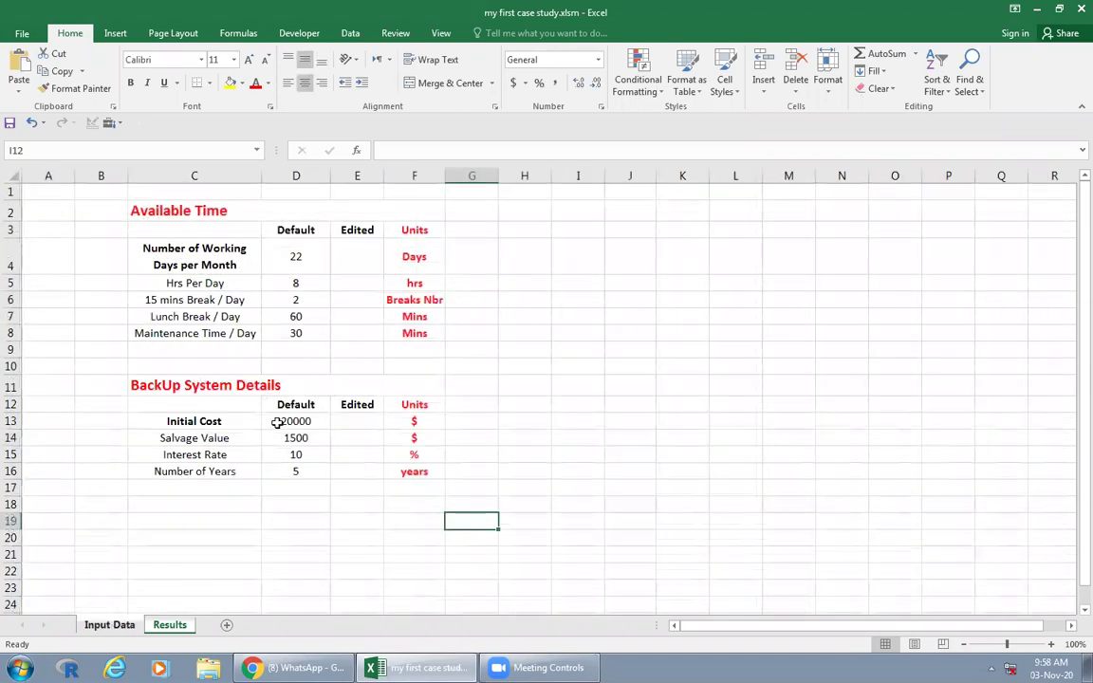
click(168, 624)
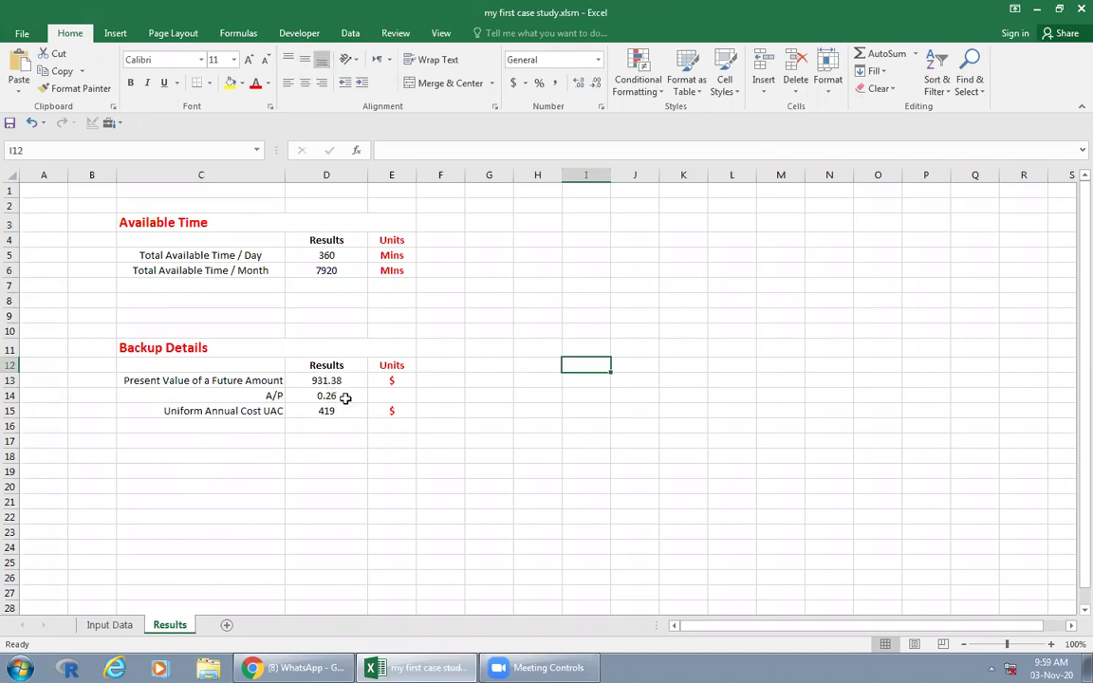
mouse_move(367, 175)
mouse_down()
mouse_move(351, 175)
mouse_move(389, 175)
mouse_up()
click(429, 316)
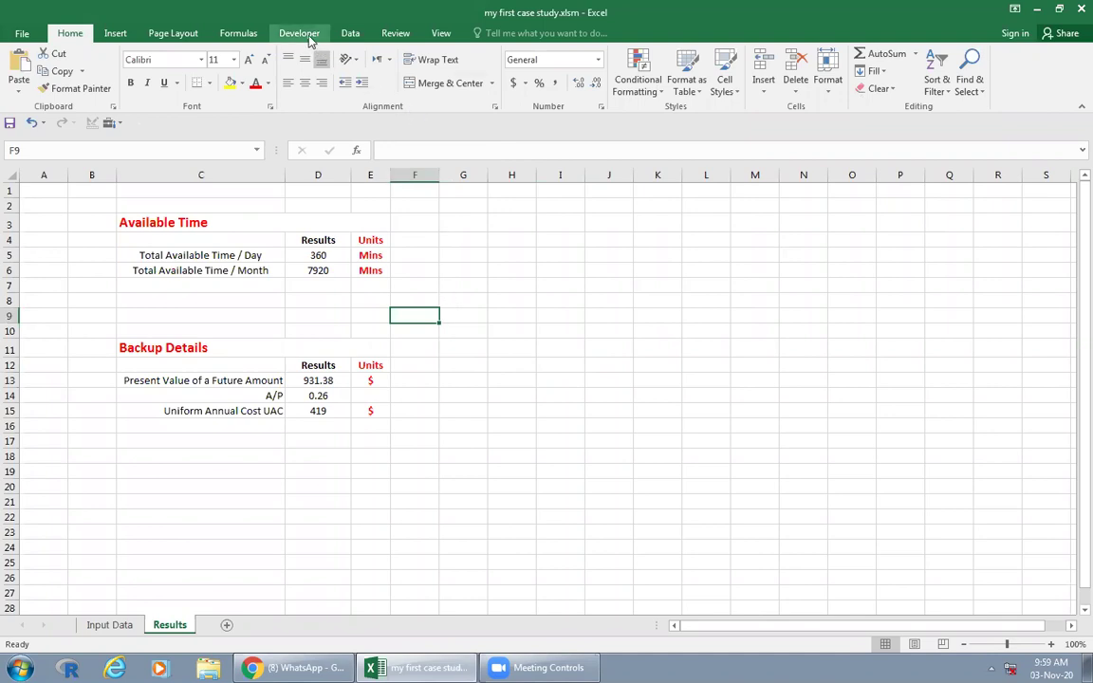
Step: View the Customize Ribbon page in Excel Options, then close the Options window
click(558, 321)
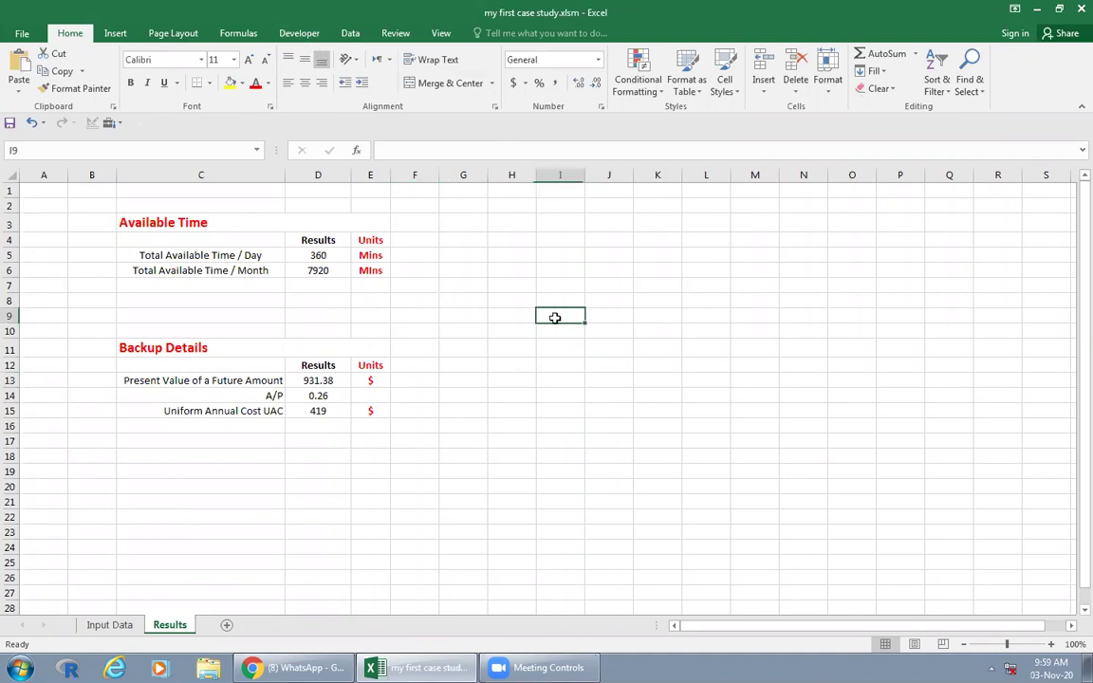
click(20, 33)
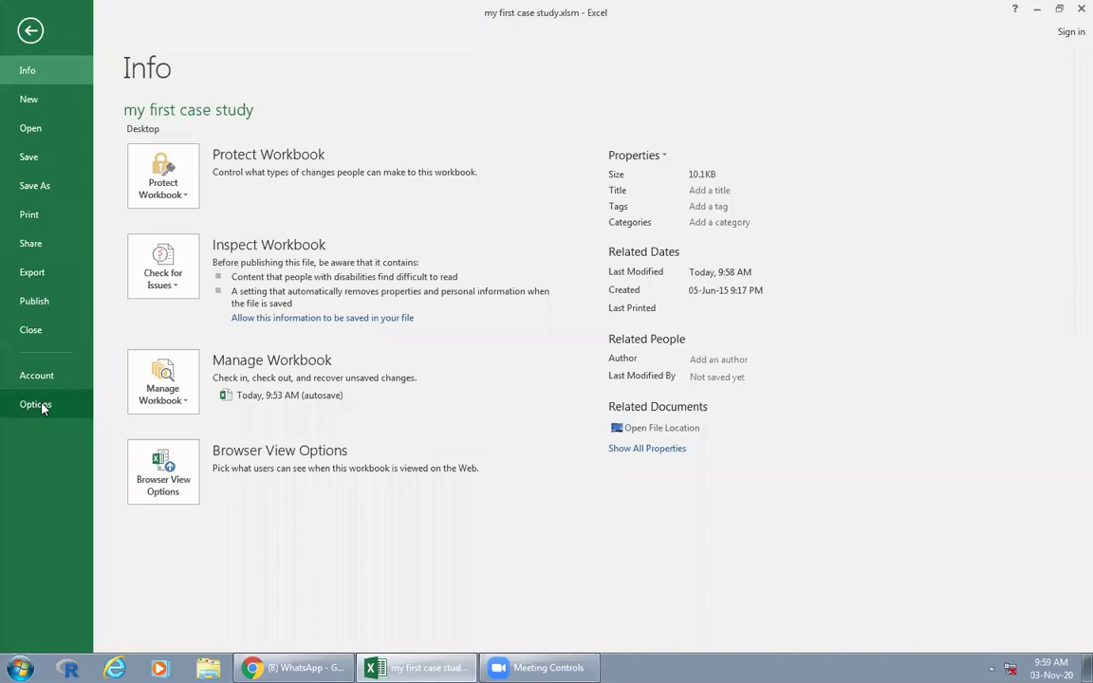
click(36, 404)
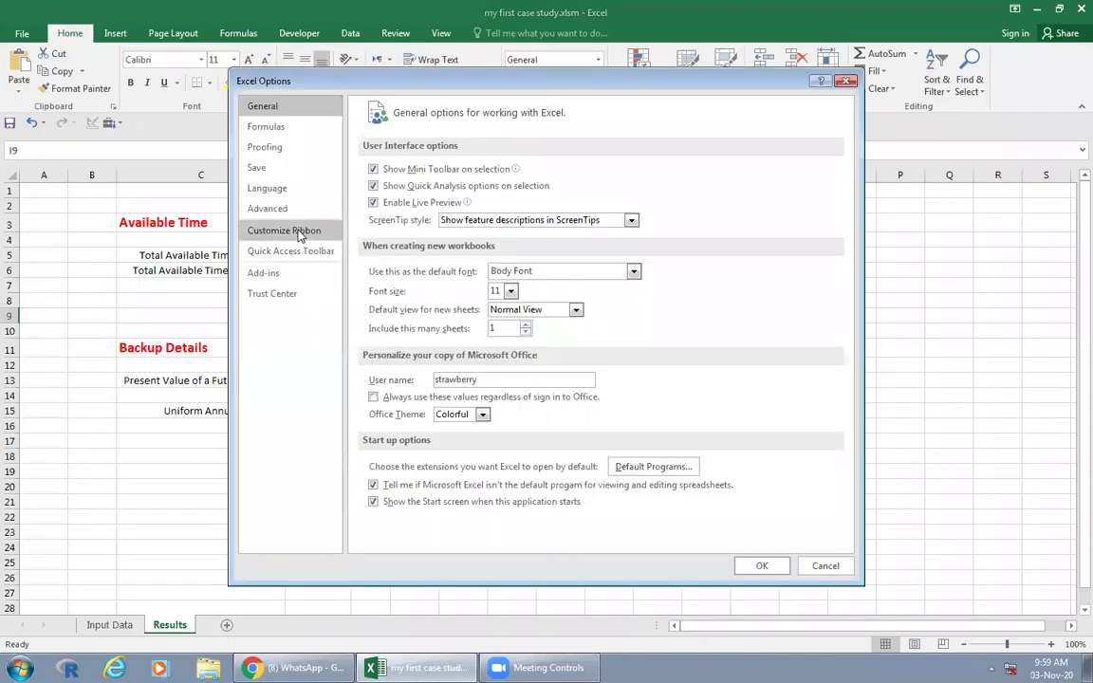
click(300, 232)
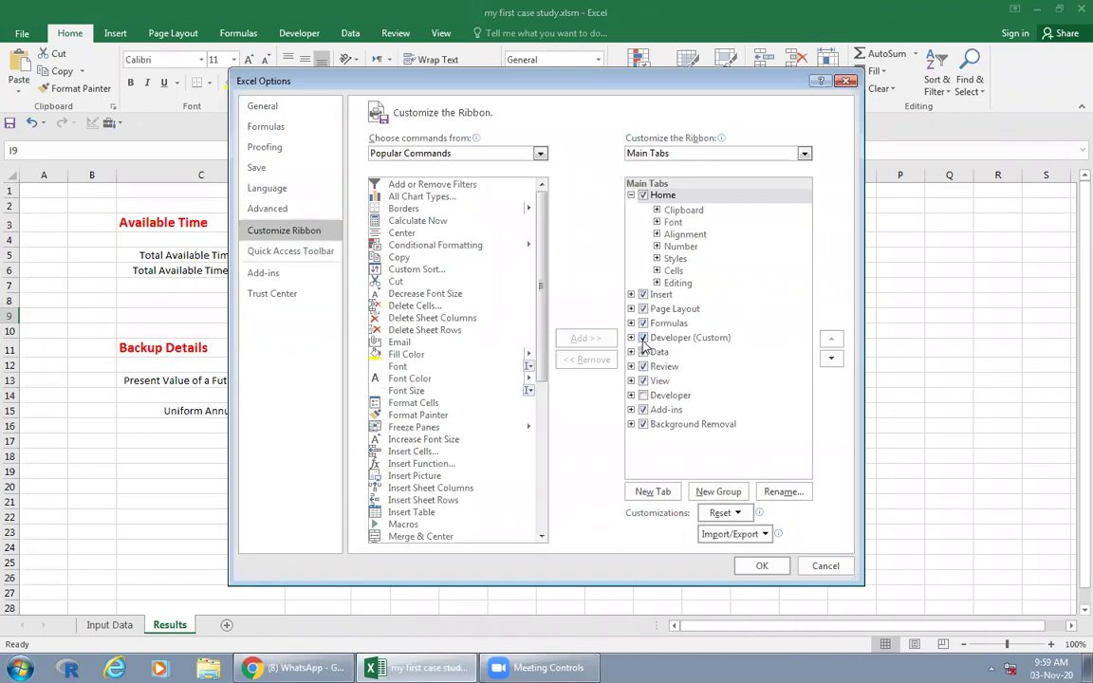
click(825, 565)
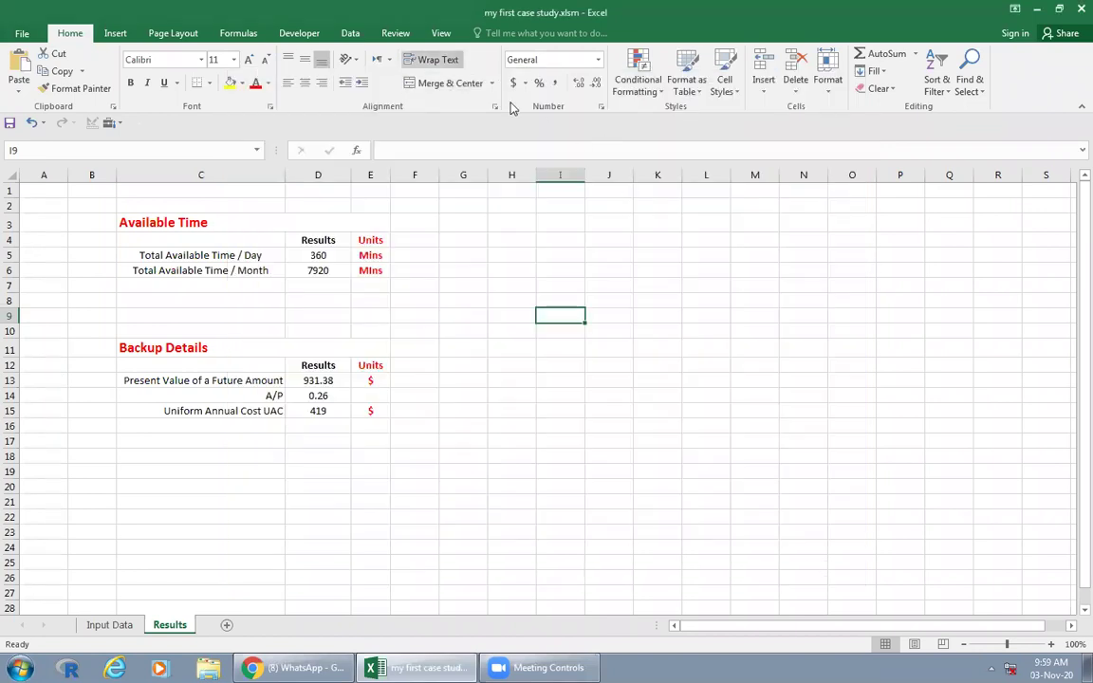
Step: Open the Visual Basic editor with Alt+F11 and insert a new UserForm
click(304, 38)
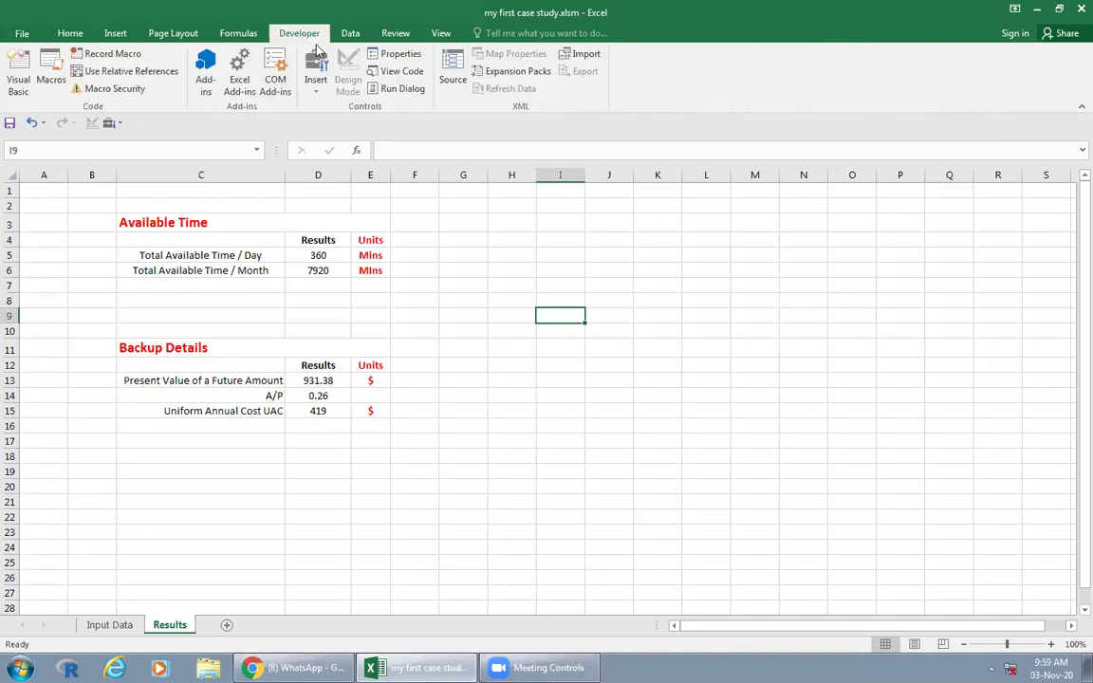
click(593, 253)
key(alt+F11)
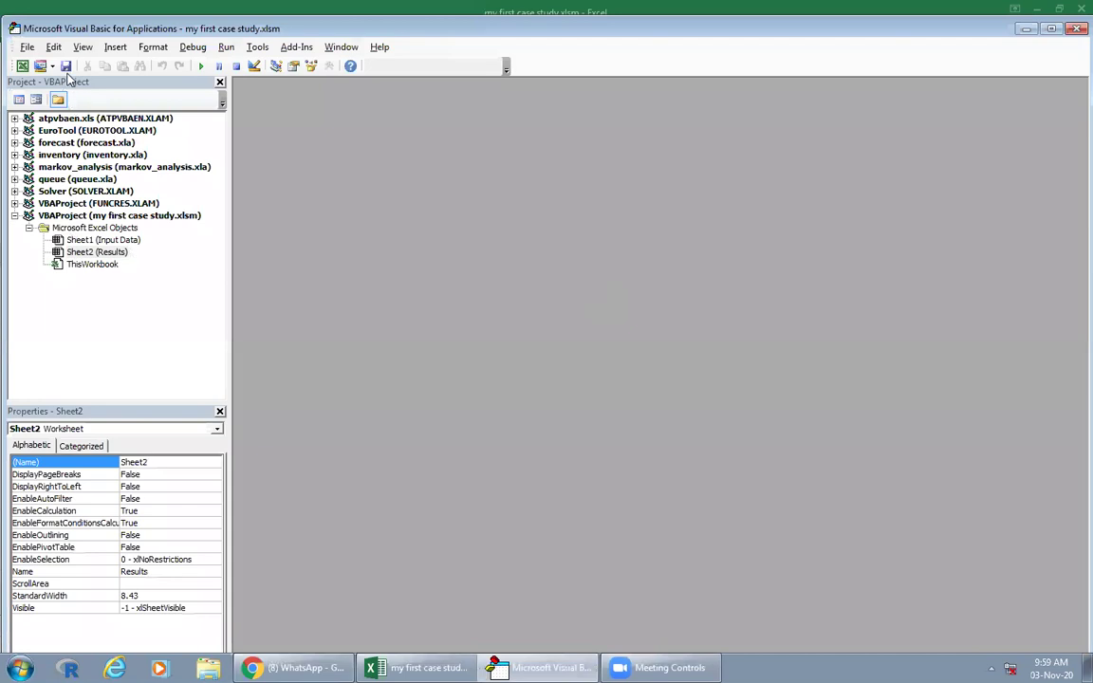
click(82, 49)
mouse_move(106, 52)
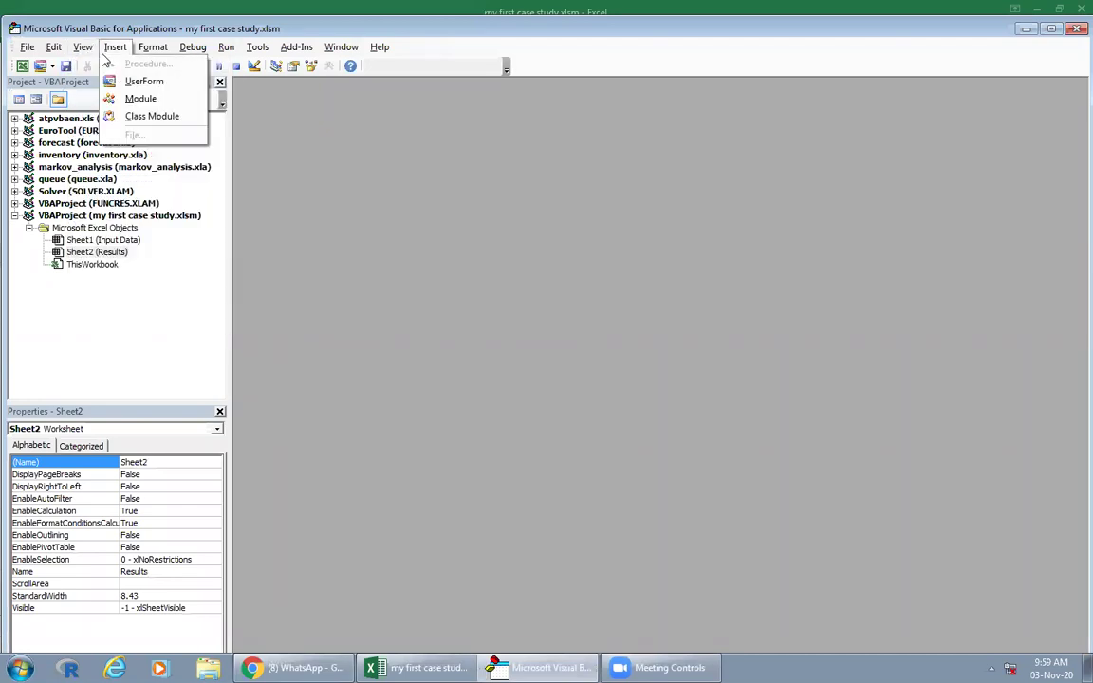
click(137, 80)
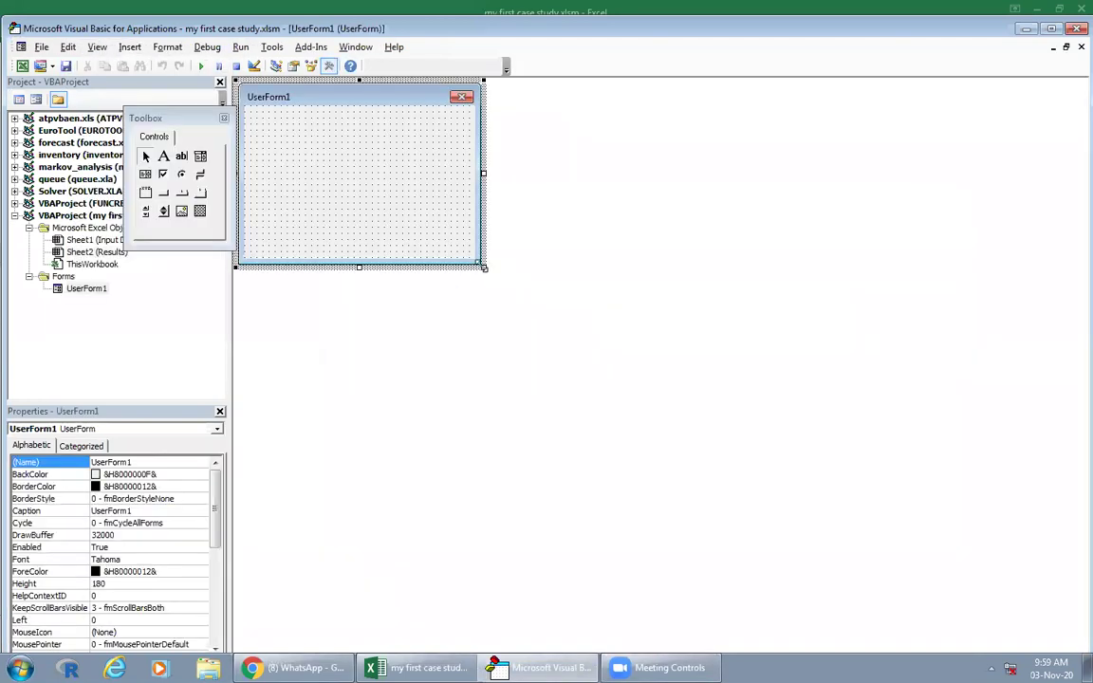
Step: Enlarge UserForm1, caption it 'Main Window', and delete the generated Click code
drag(484, 269, 584, 334)
drag(232, 383, 273, 383)
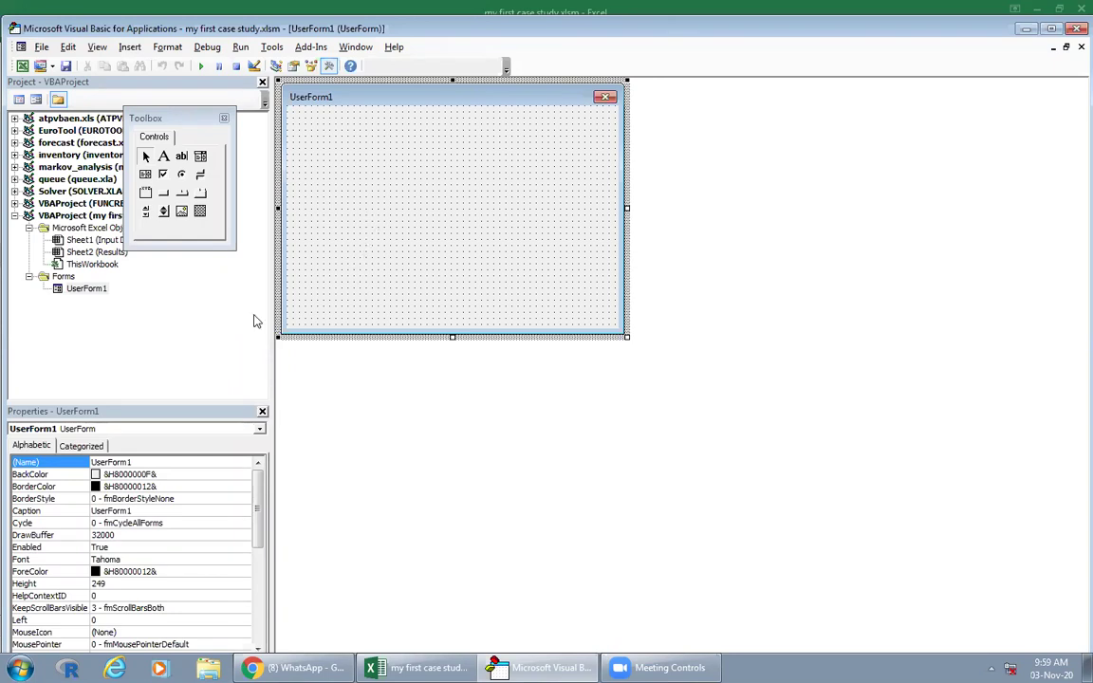
click(59, 512)
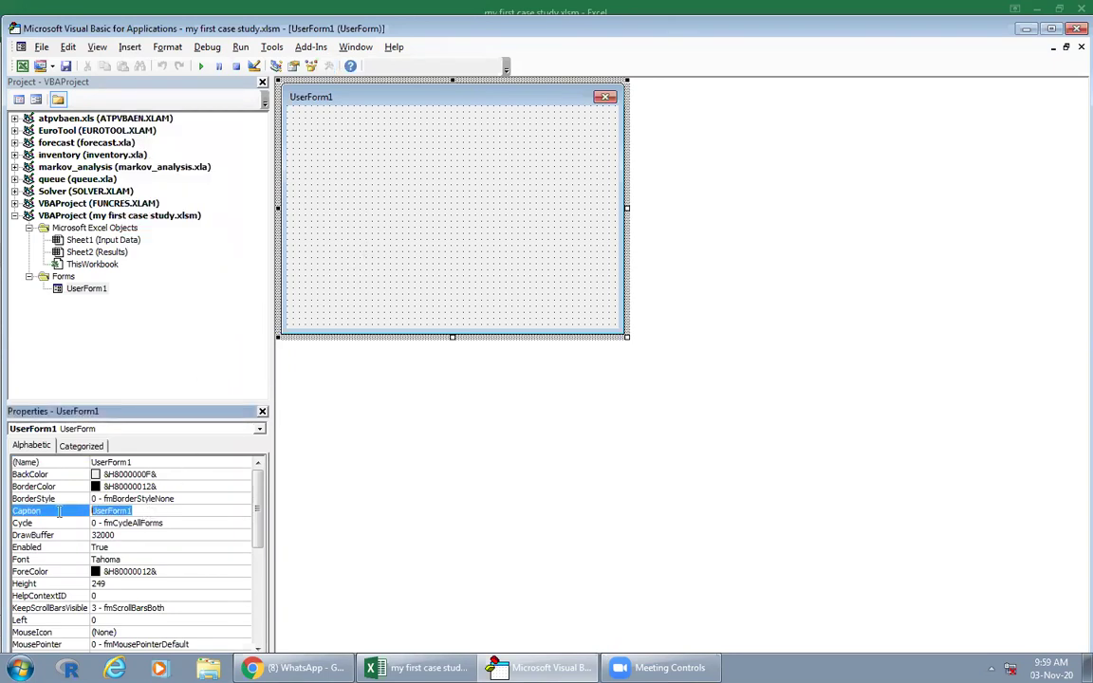
text(Main Window)
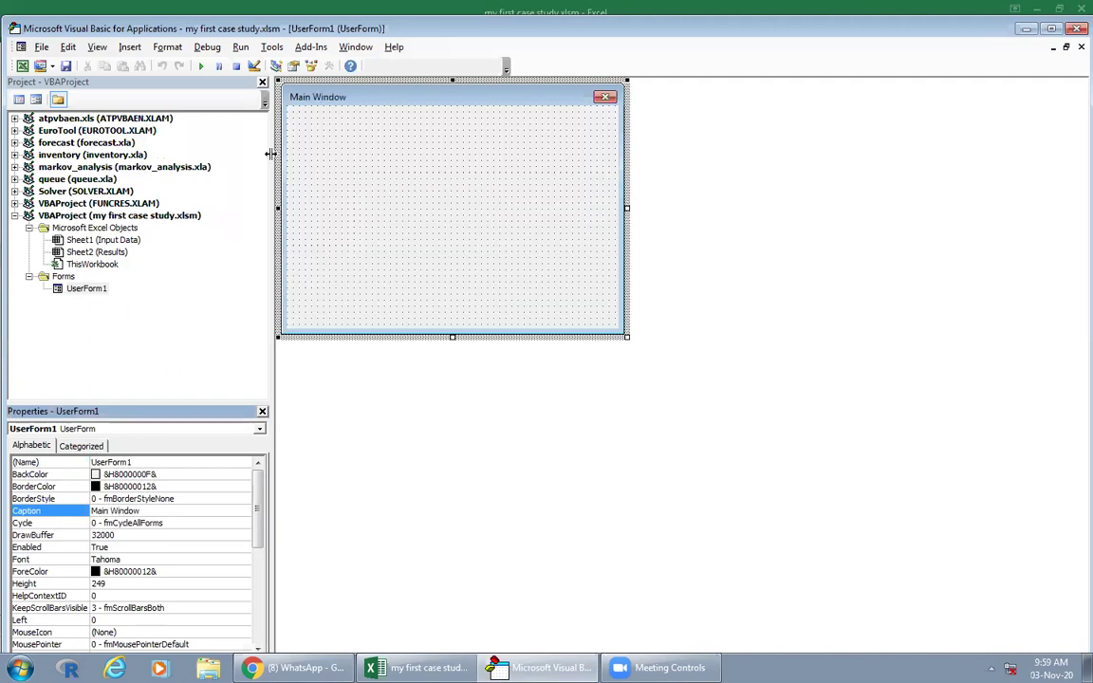
click(323, 148)
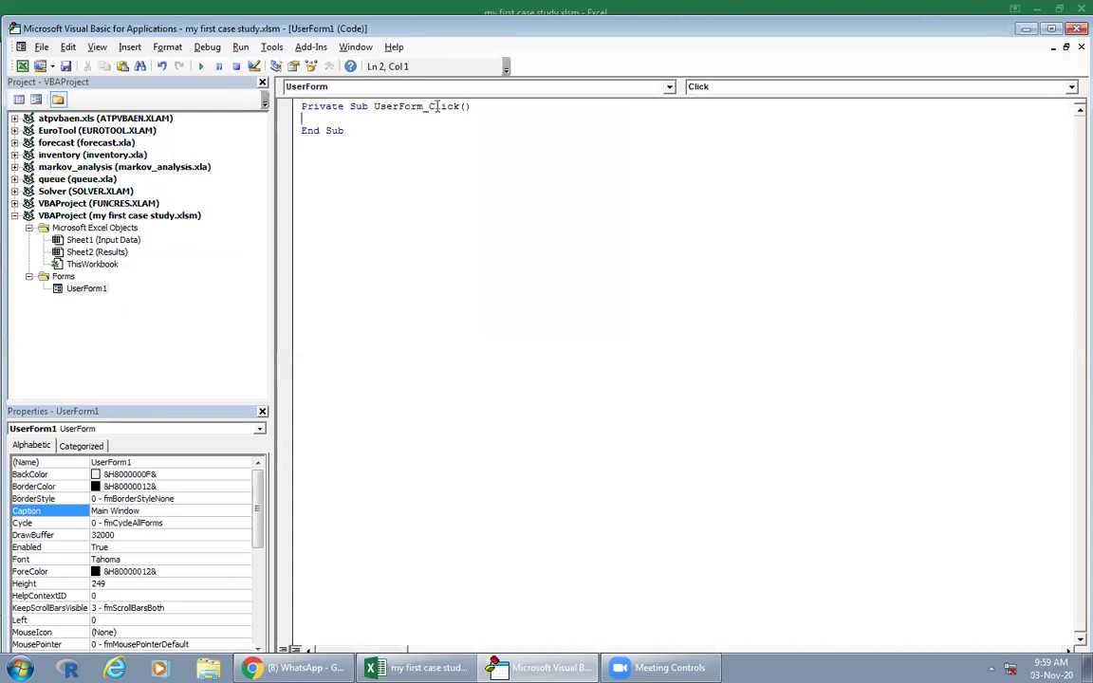
key(ctrl+a)
key(Delete)
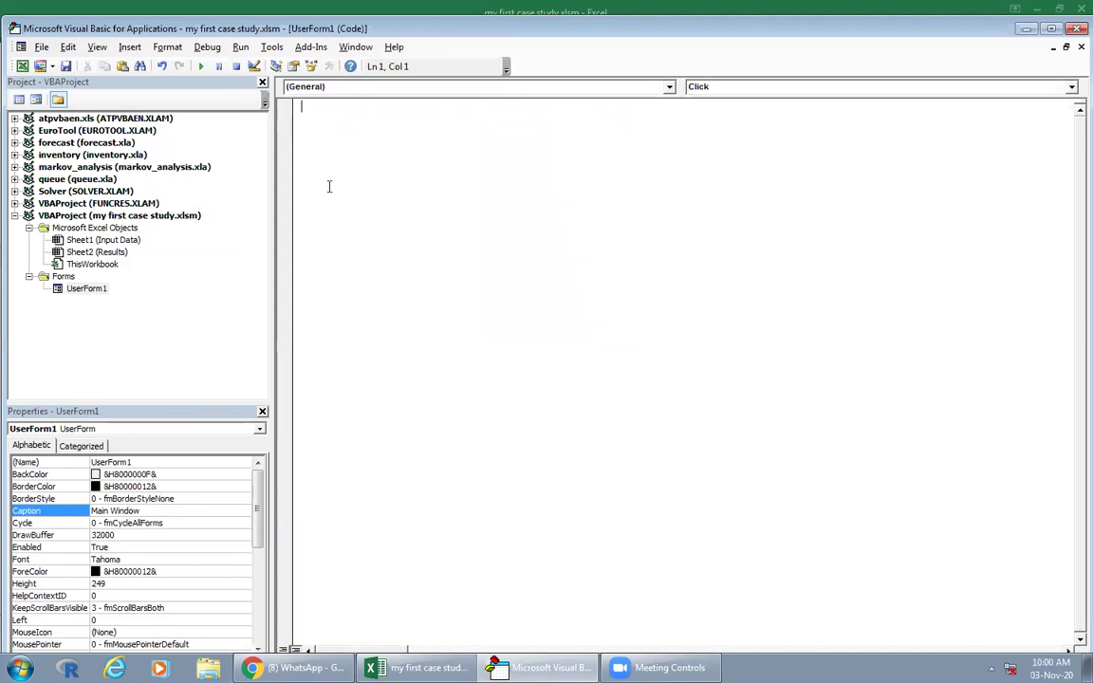
double_click(90, 288)
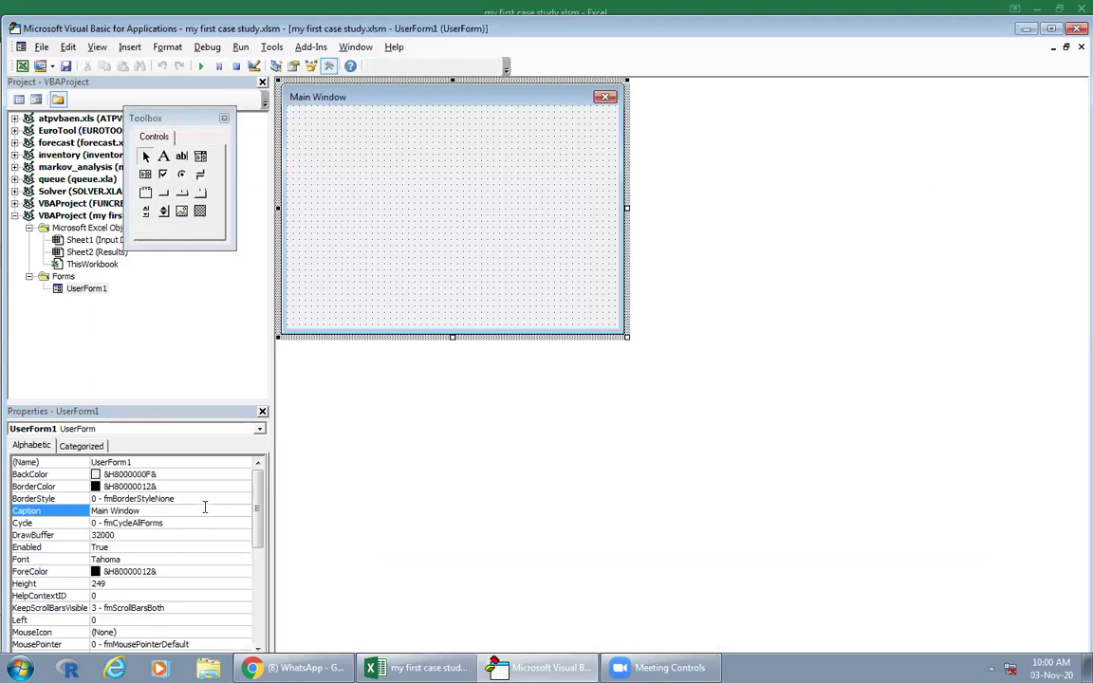
Step: Set UserForm1's BackColor to the blue system colour Highlight
click(245, 476)
click(245, 475)
click(173, 575)
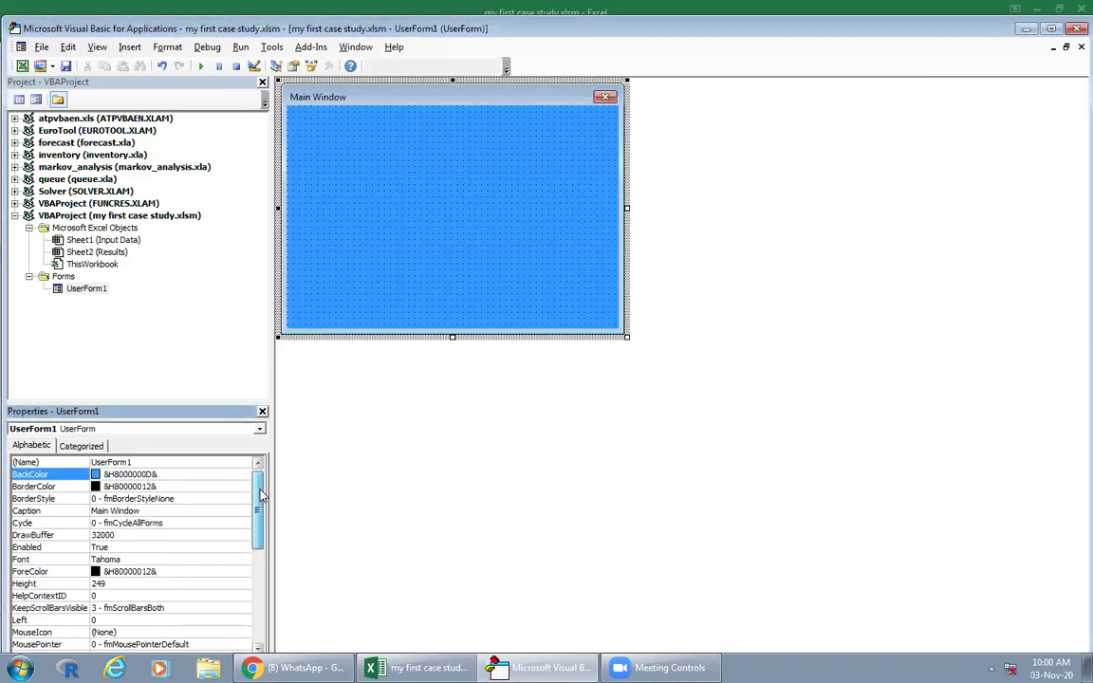
click(208, 351)
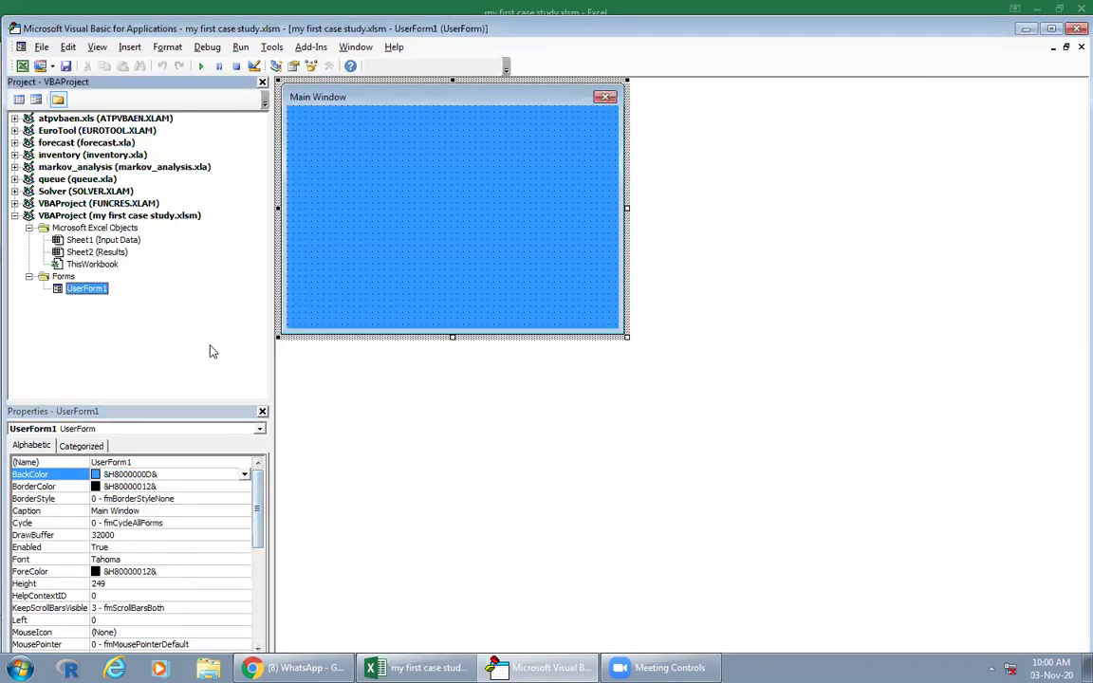
Step: Show the Project Explorer and the Toolbox of form controls
click(97, 47)
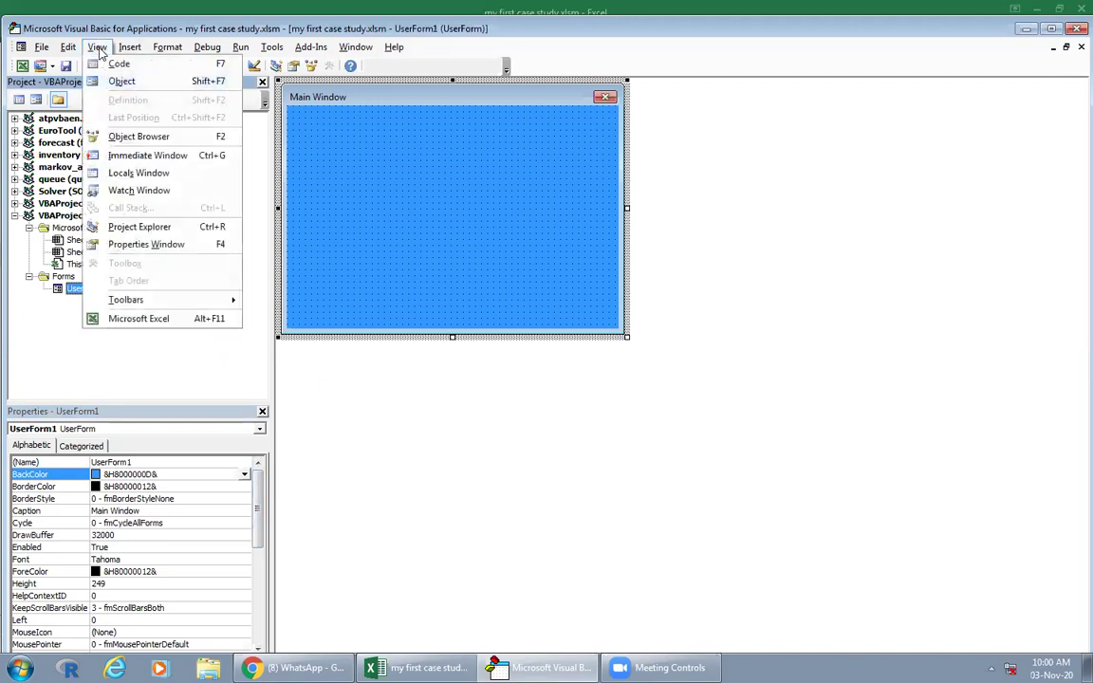
mouse_move(130, 47)
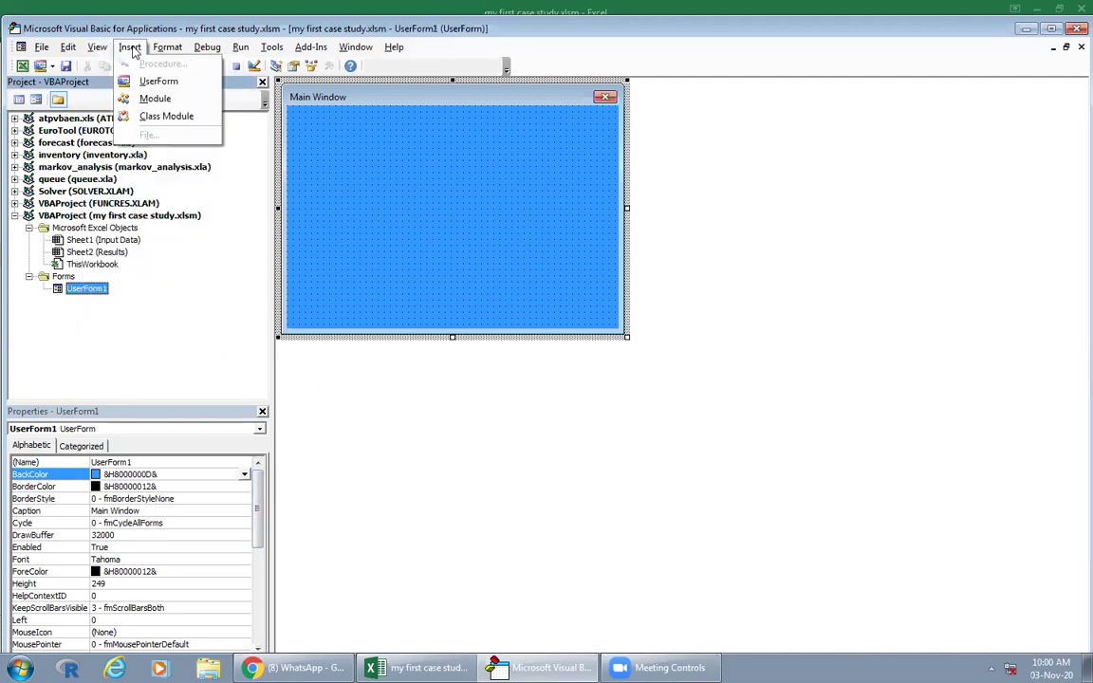
mouse_move(97, 48)
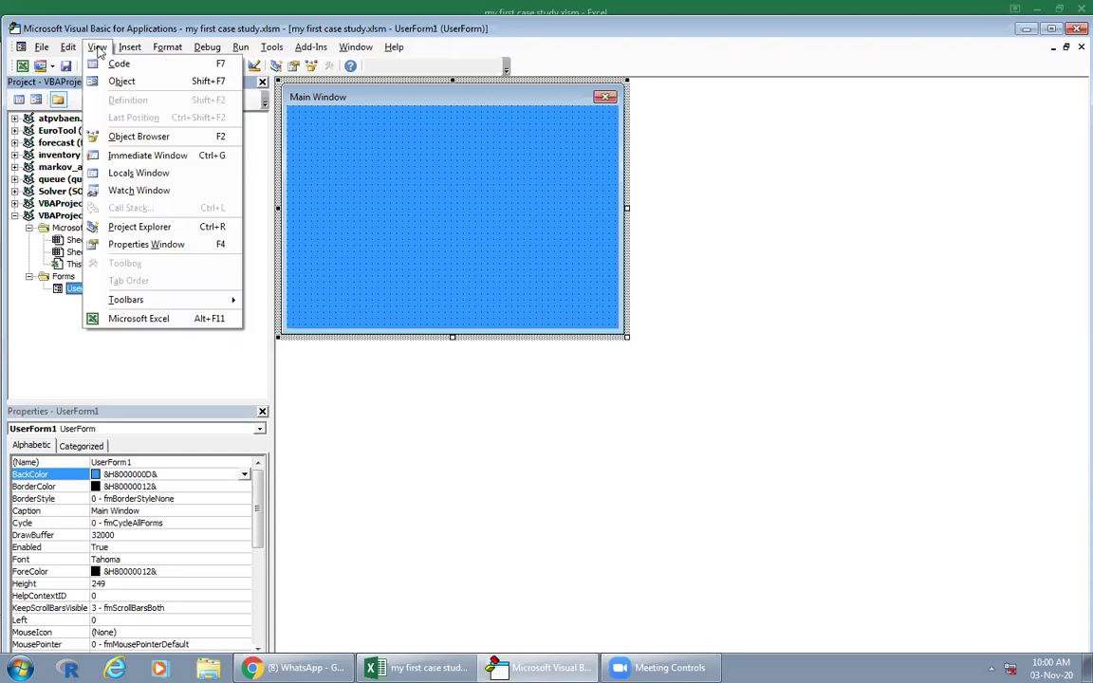
mouse_move(139, 300)
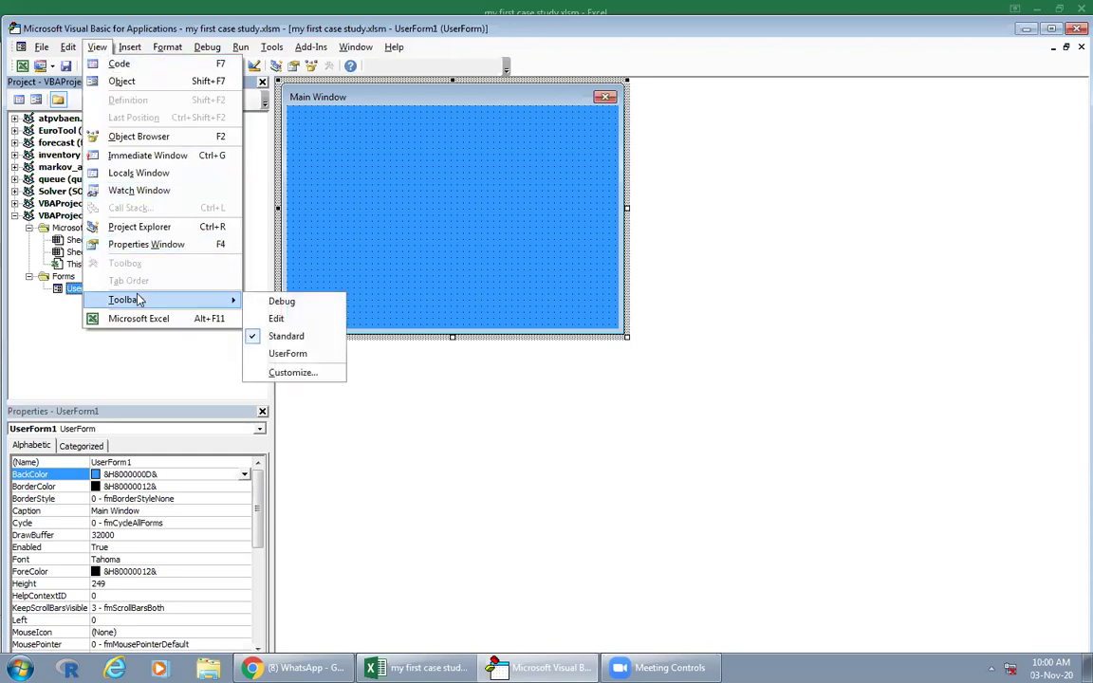
click(133, 232)
click(356, 195)
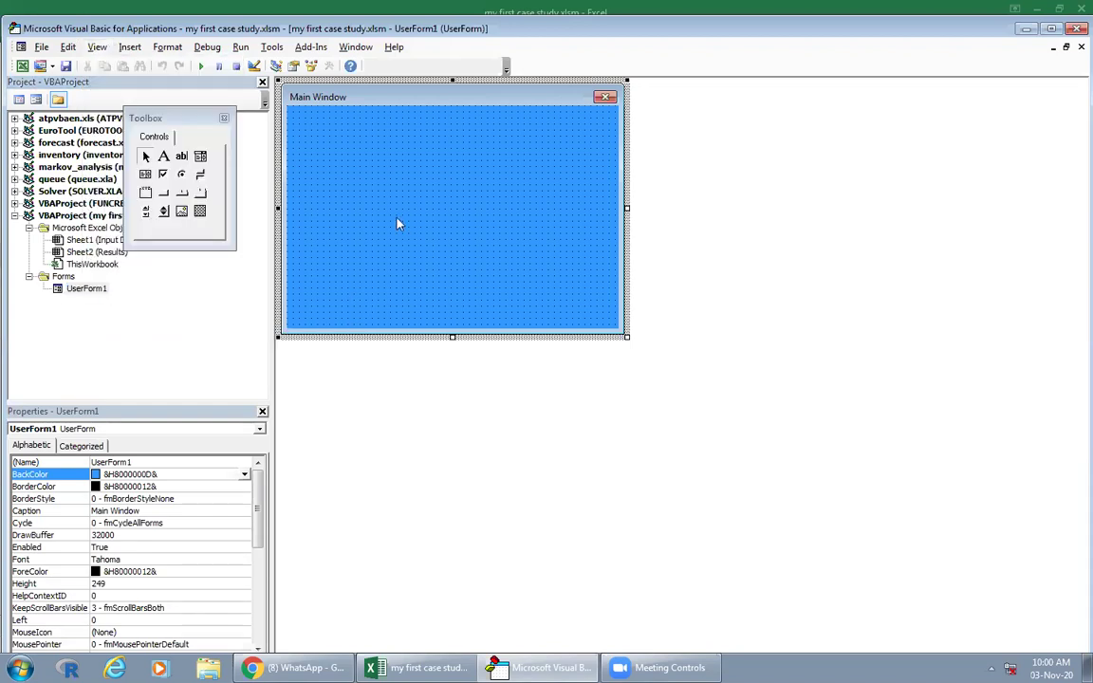
click(185, 121)
Step: Place a label at the form's top-left, stretch it across, and caption it 'Main Window Form'
drag(186, 122, 203, 285)
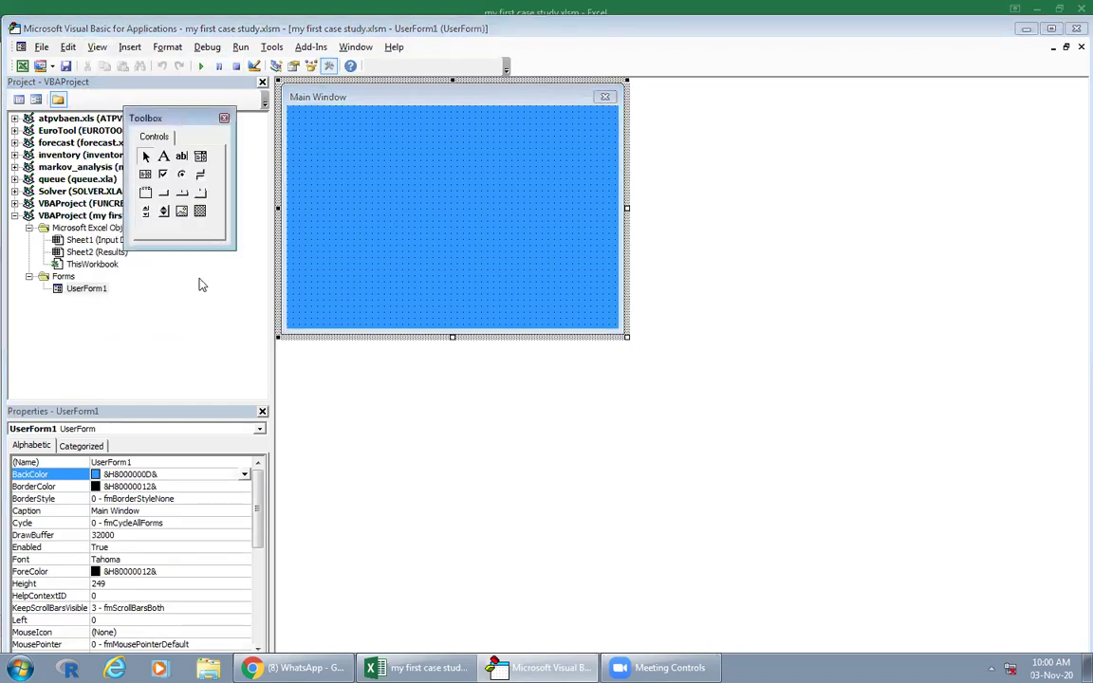
click(303, 145)
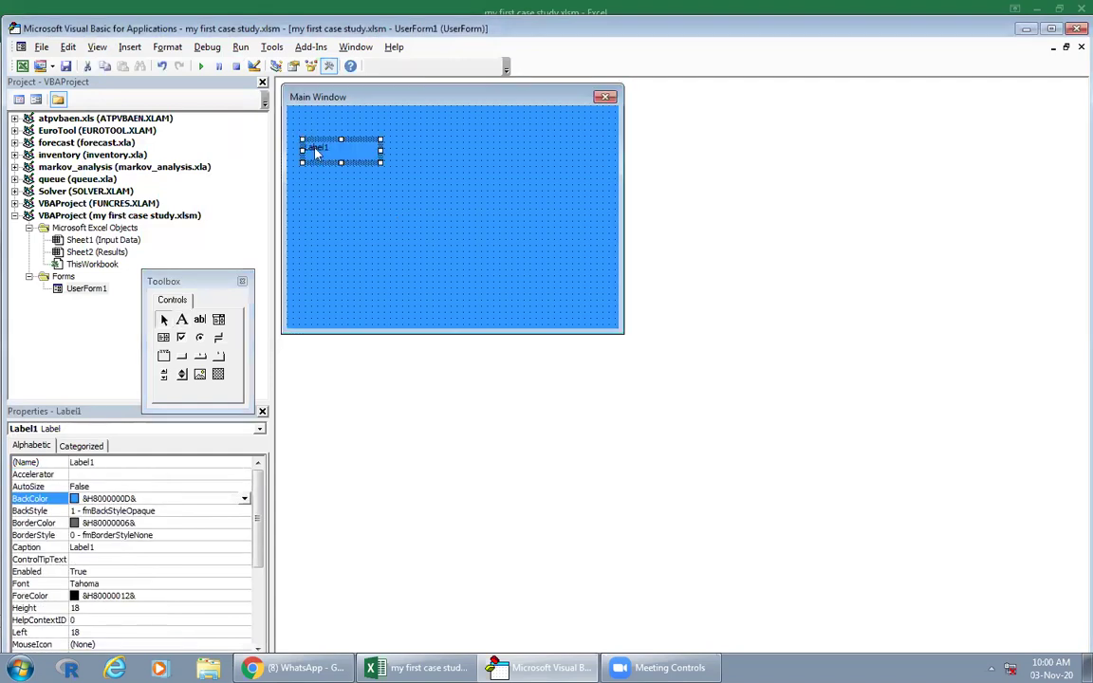
key(Escape)
drag(324, 152, 311, 128)
drag(602, 129, 606, 126)
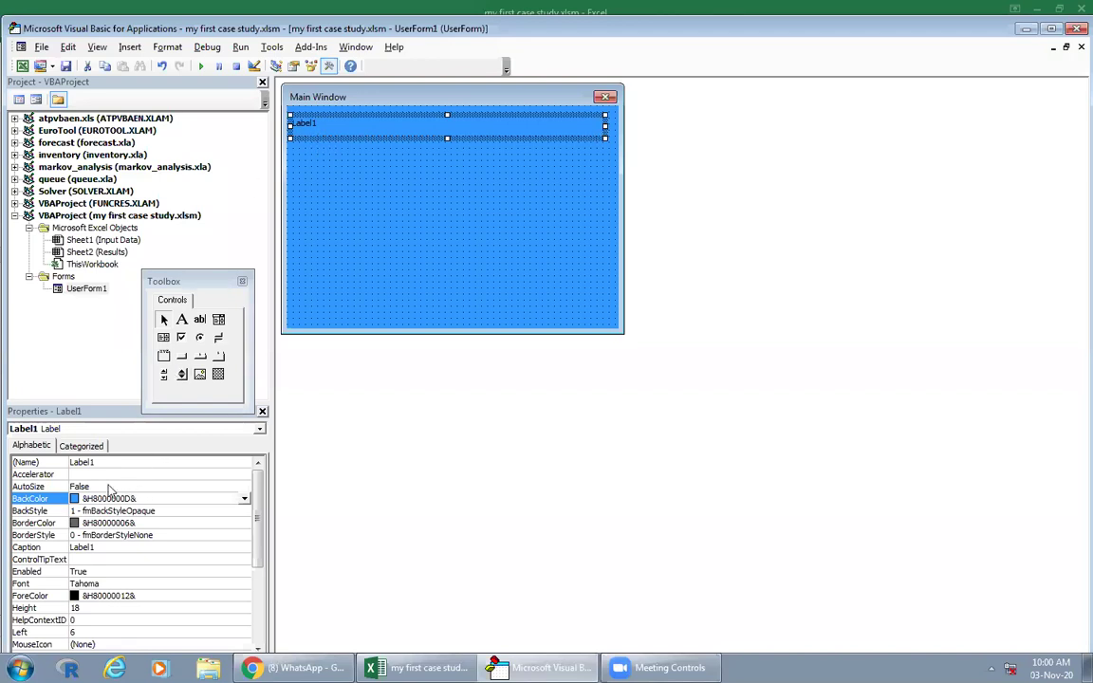
click(66, 548)
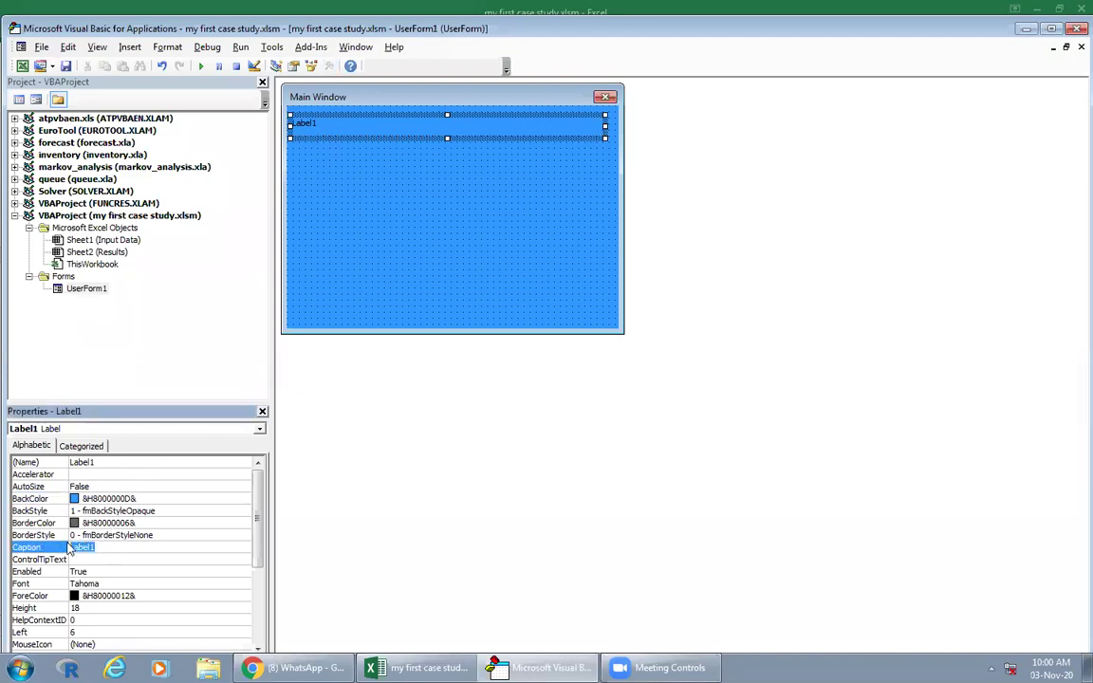
text(Main Window Form)
key(Return)
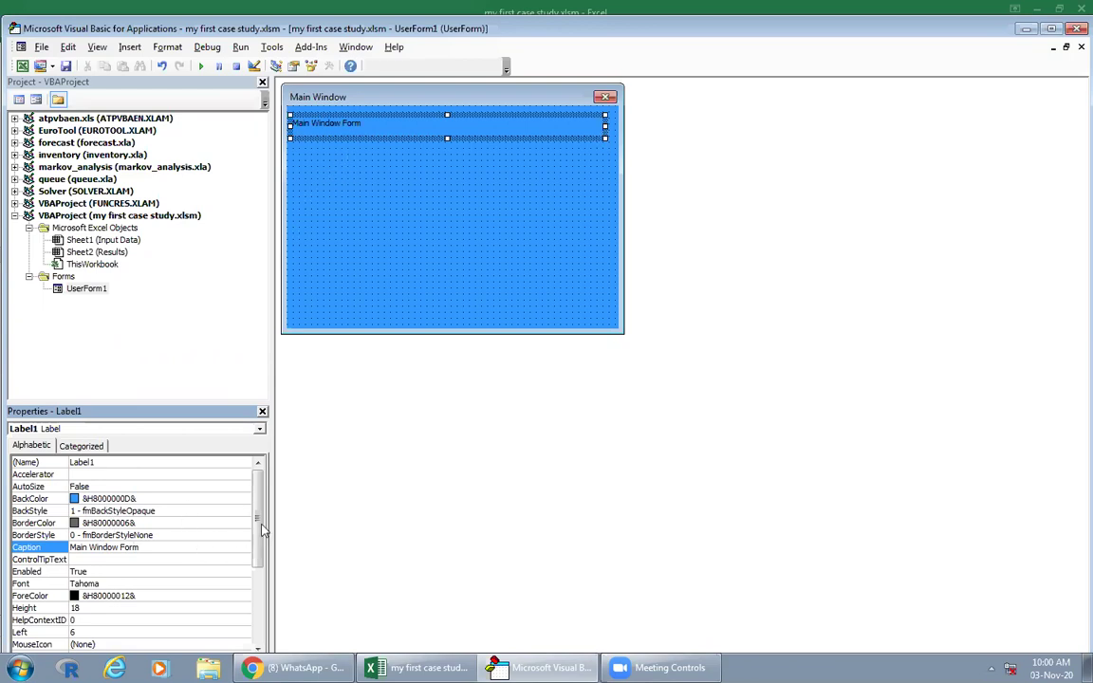
click(236, 589)
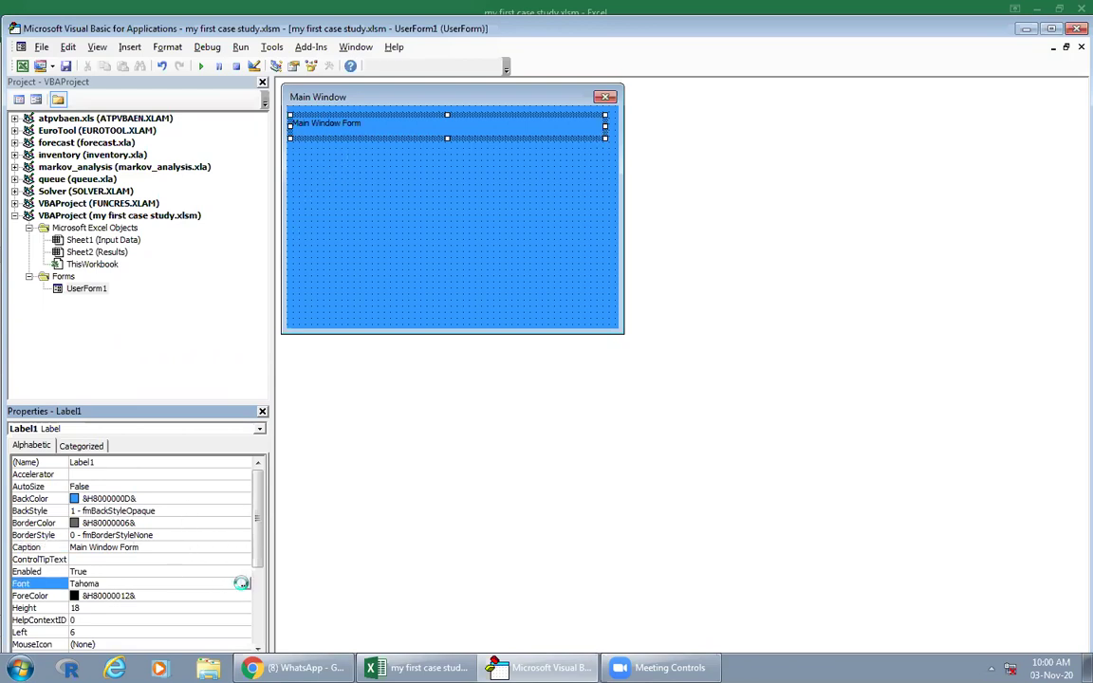
Step: Set the Main Window Form title label's font to bold, 24-point Tahoma
click(244, 587)
click(250, 228)
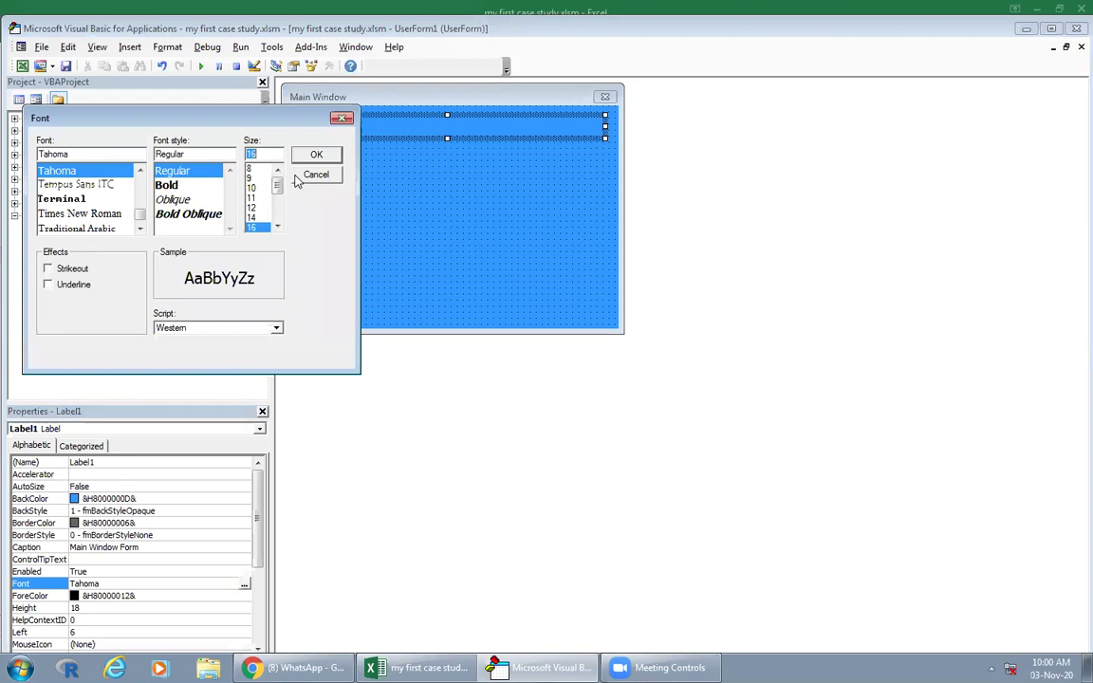
scroll(277, 196, down, 2)
scroll(283, 199, down, 1)
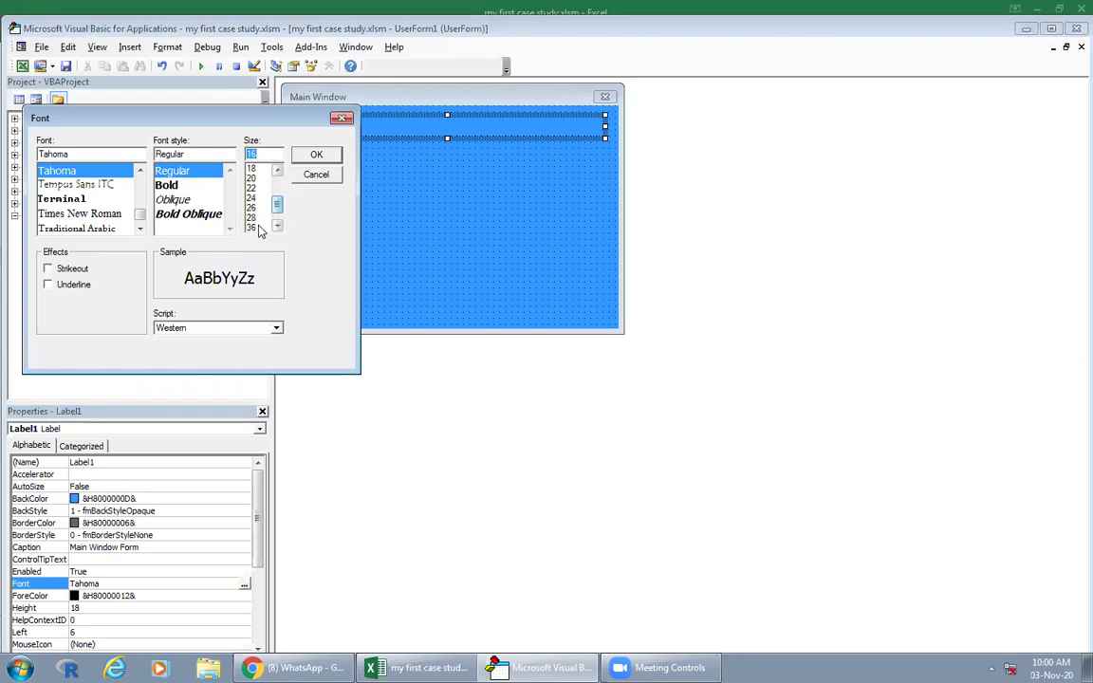
click(252, 197)
click(169, 185)
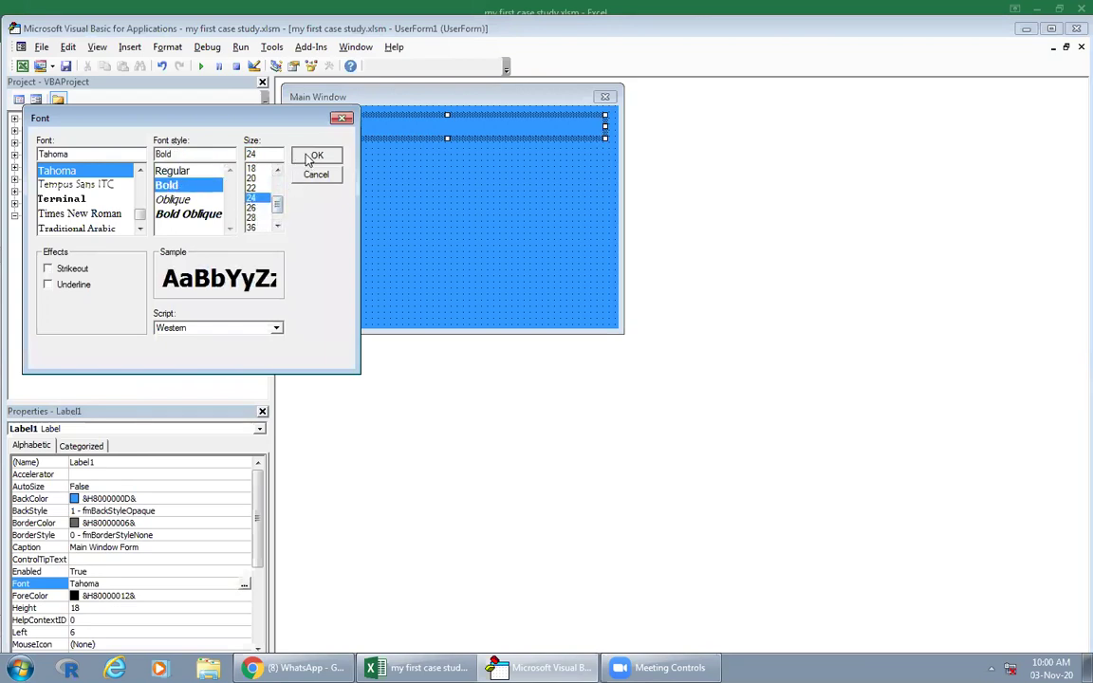
click(314, 156)
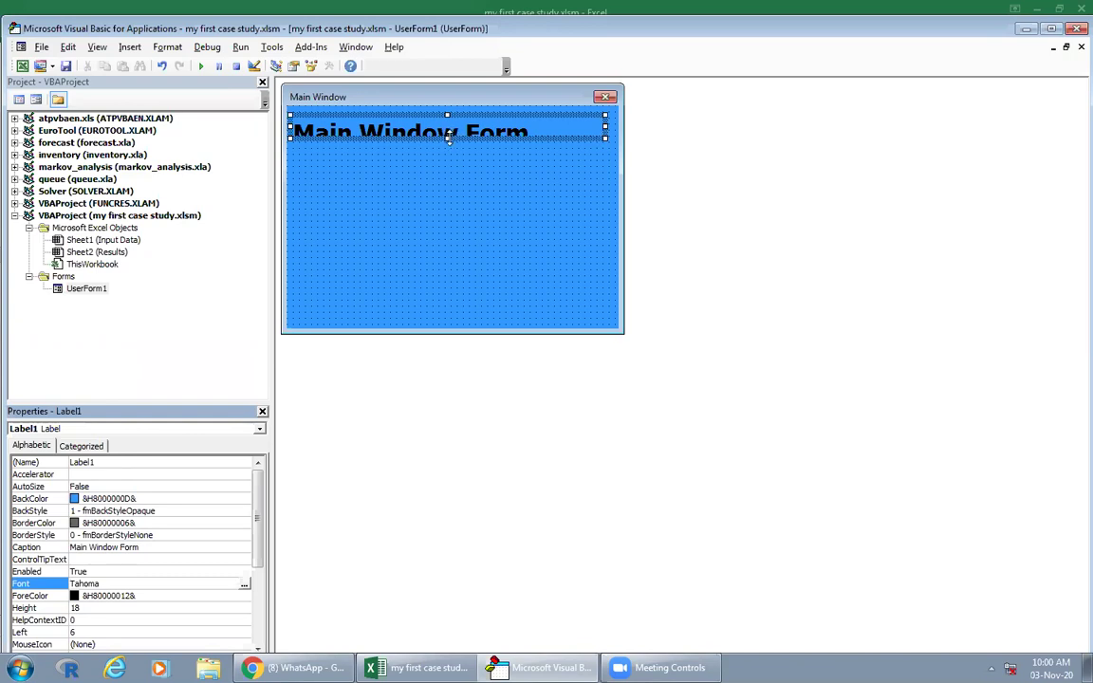
Step: Enlarge the title label to the form's right edge and set TextAlign to 2 - fmTextAlignCenter
drag(404, 139, 404, 156)
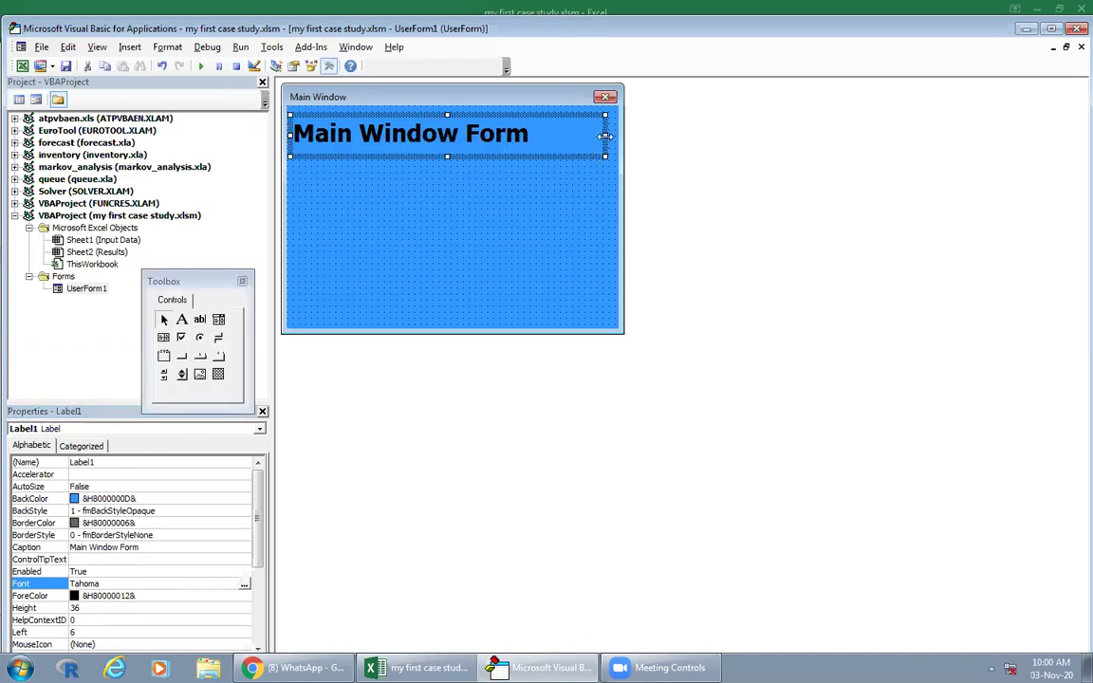
drag(615, 136, 619, 136)
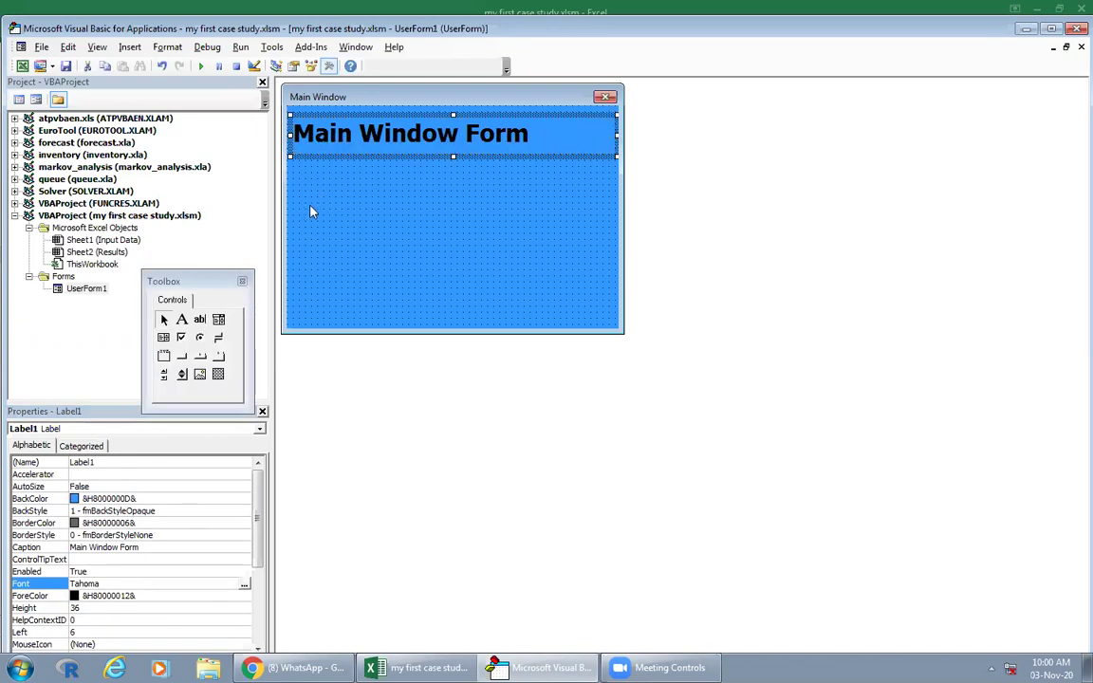
drag(254, 562, 264, 637)
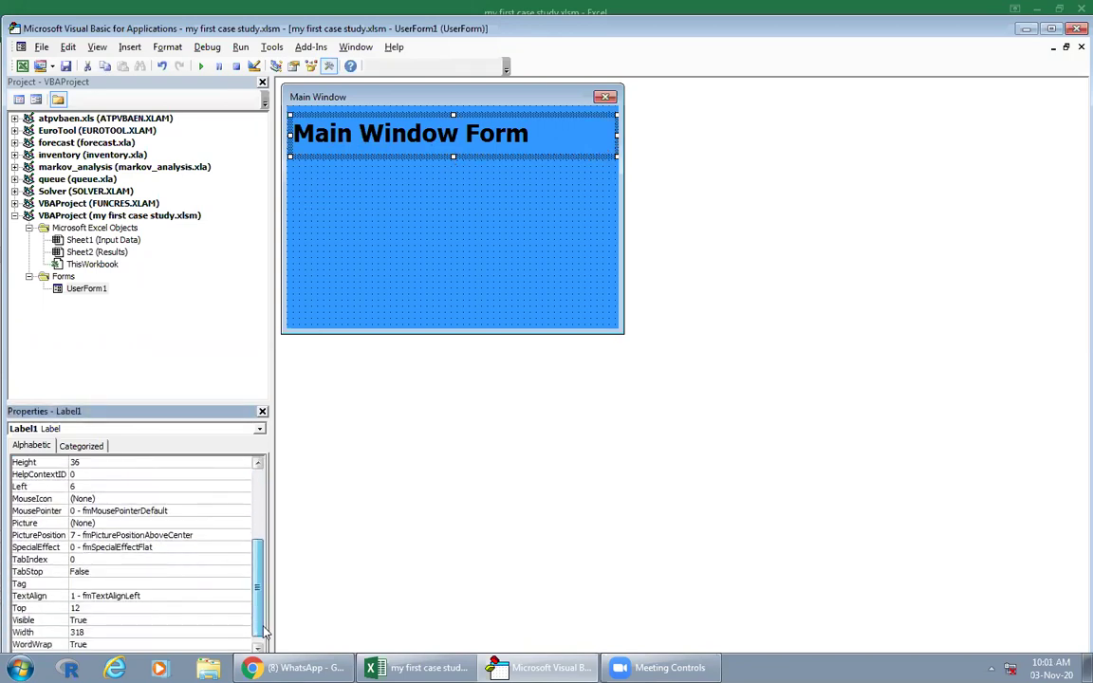
click(242, 596)
click(244, 596)
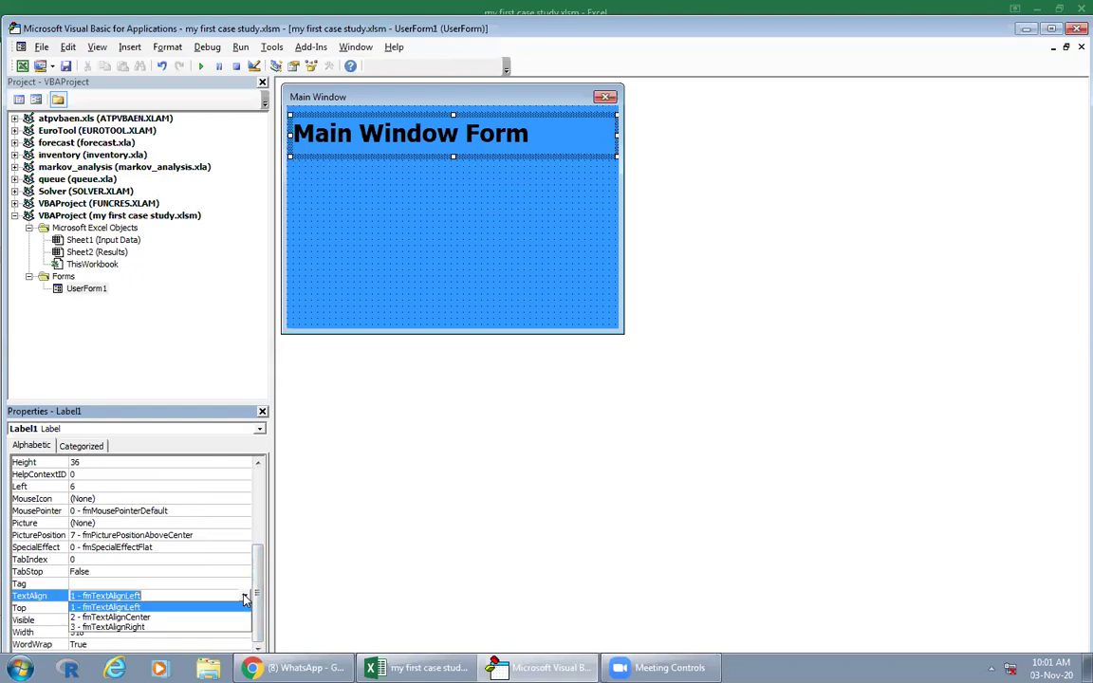
click(211, 628)
click(410, 254)
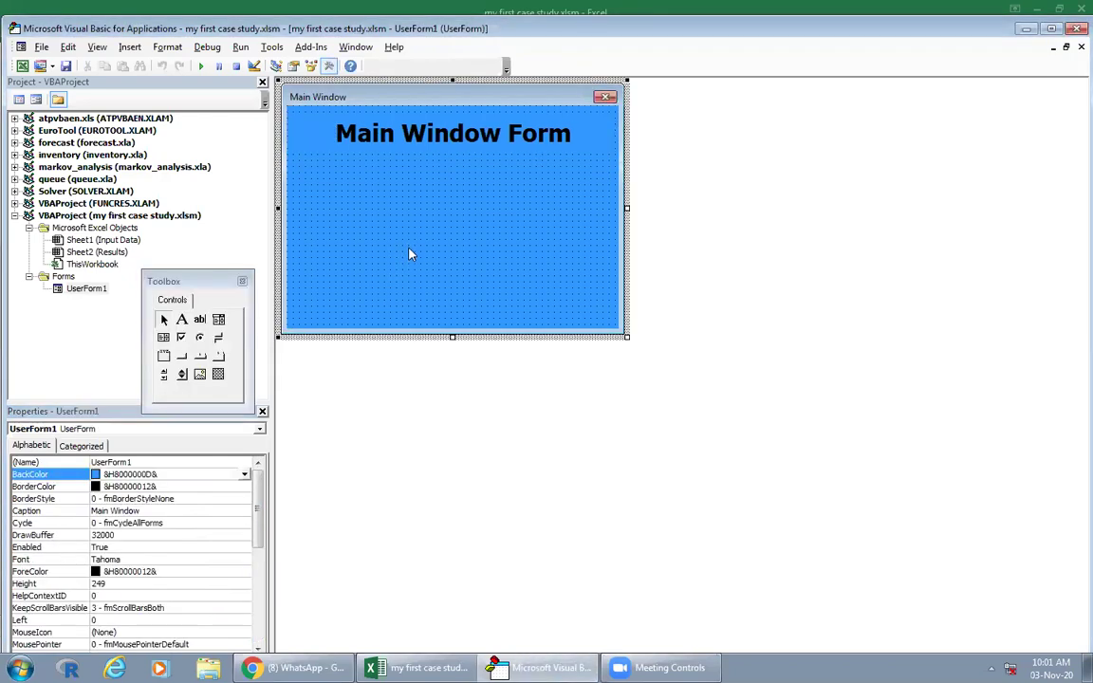
Step: Draw CommandButton1 just below the title, then bring up the Excel workbook
click(445, 142)
click(180, 357)
drag(310, 191, 429, 229)
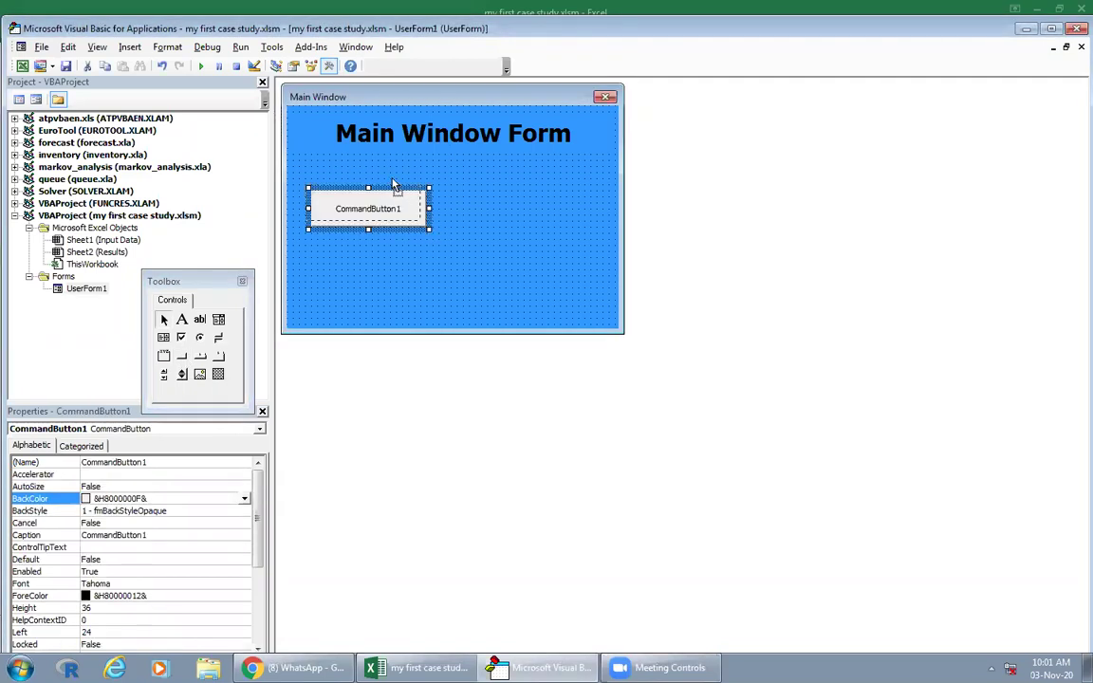
mouse_move(390, 180)
mouse_down()
mouse_move(378, 162)
mouse_move(391, 185)
mouse_up()
click(503, 235)
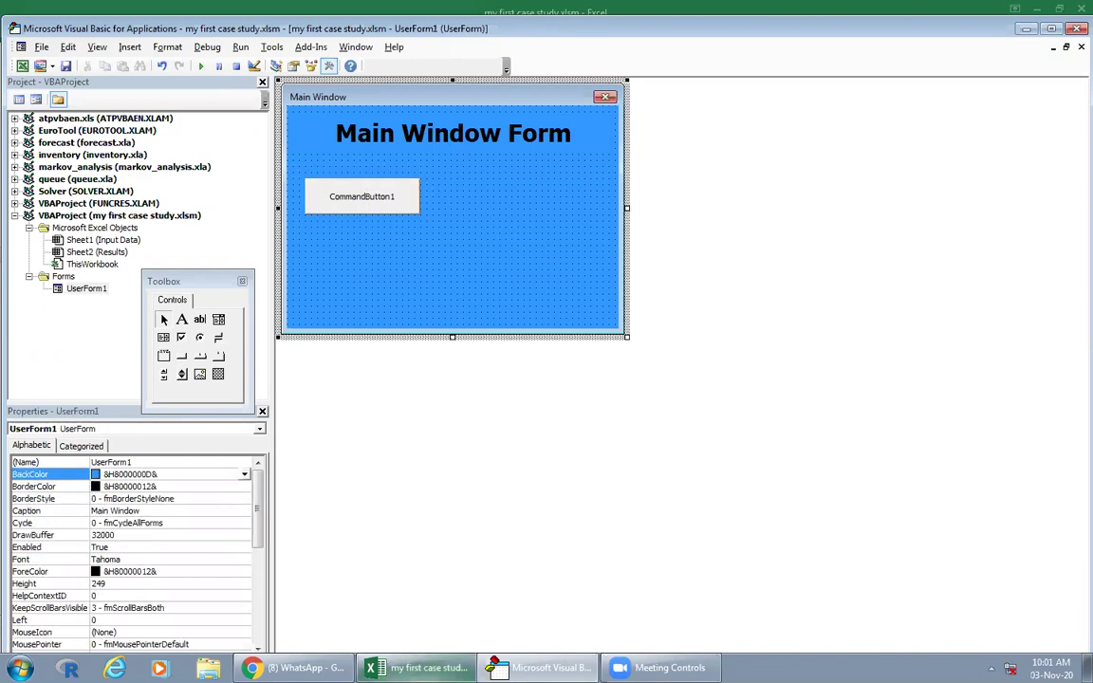
click(417, 667)
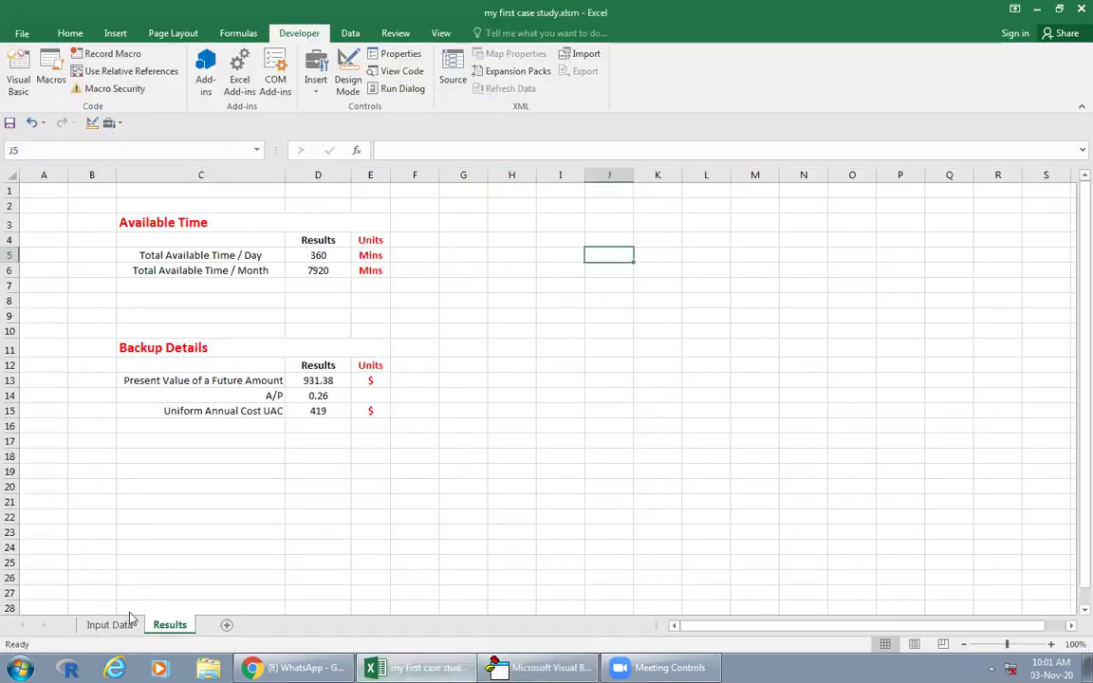
Step: Review the Input Data sheet's inputs, then return to the VBA editor with Alt+F11
click(125, 623)
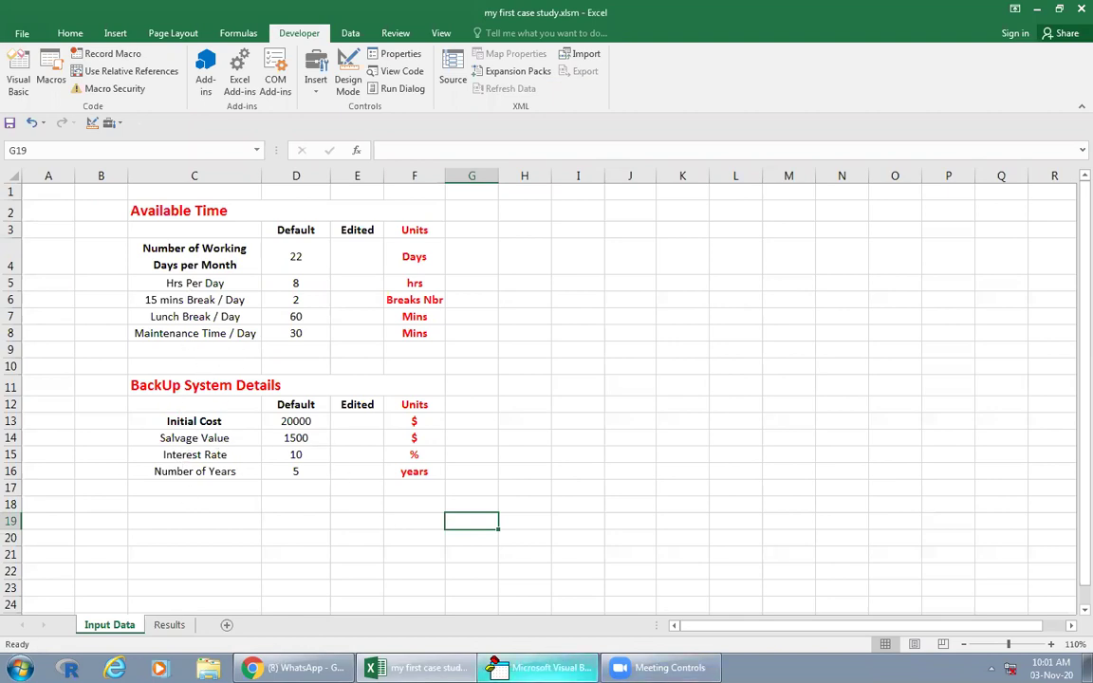
mouse_move(539, 668)
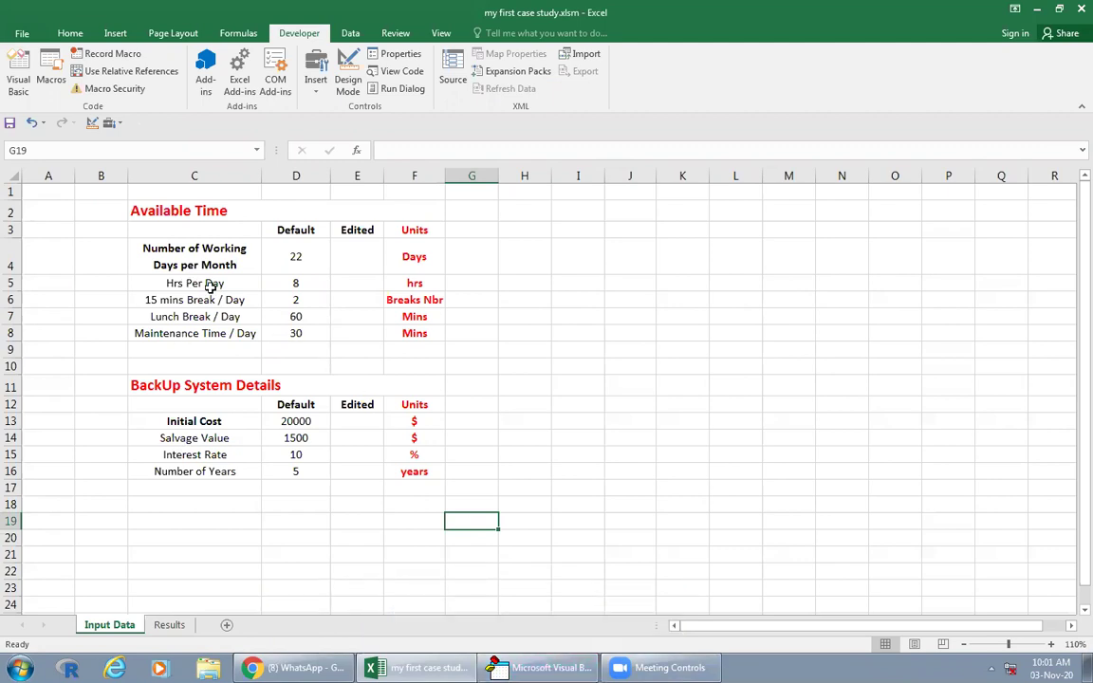
key(alt+F11)
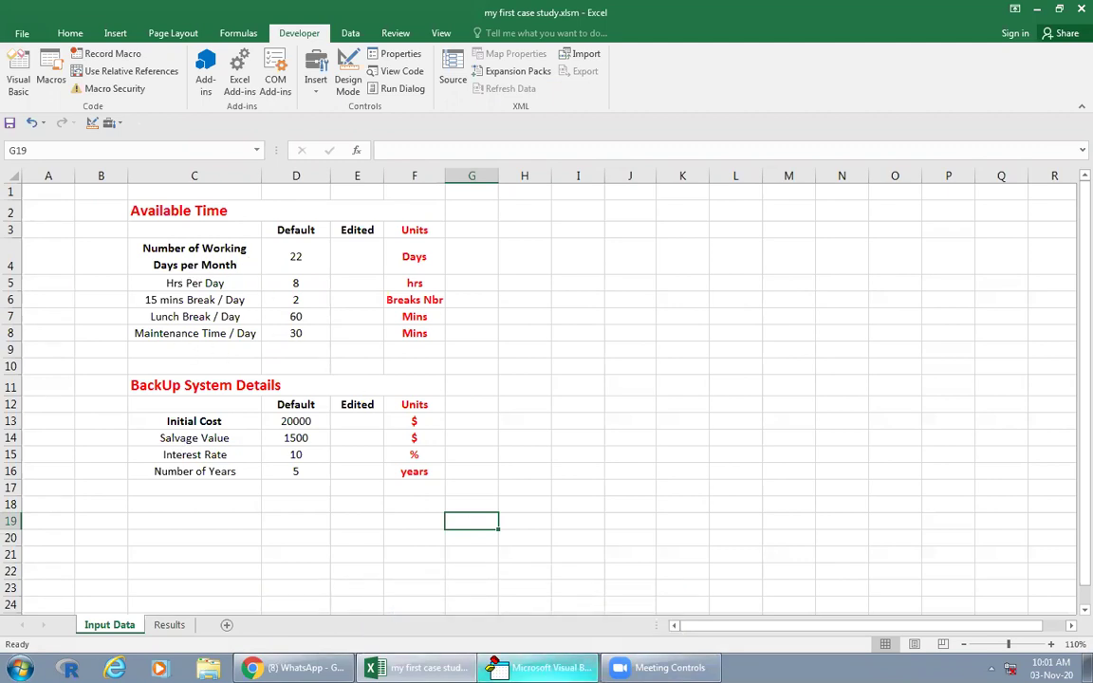
Step: Set CommandButton1's Caption to 'Total Available Time' and its (Name) to Time_Button
right_click(363, 202)
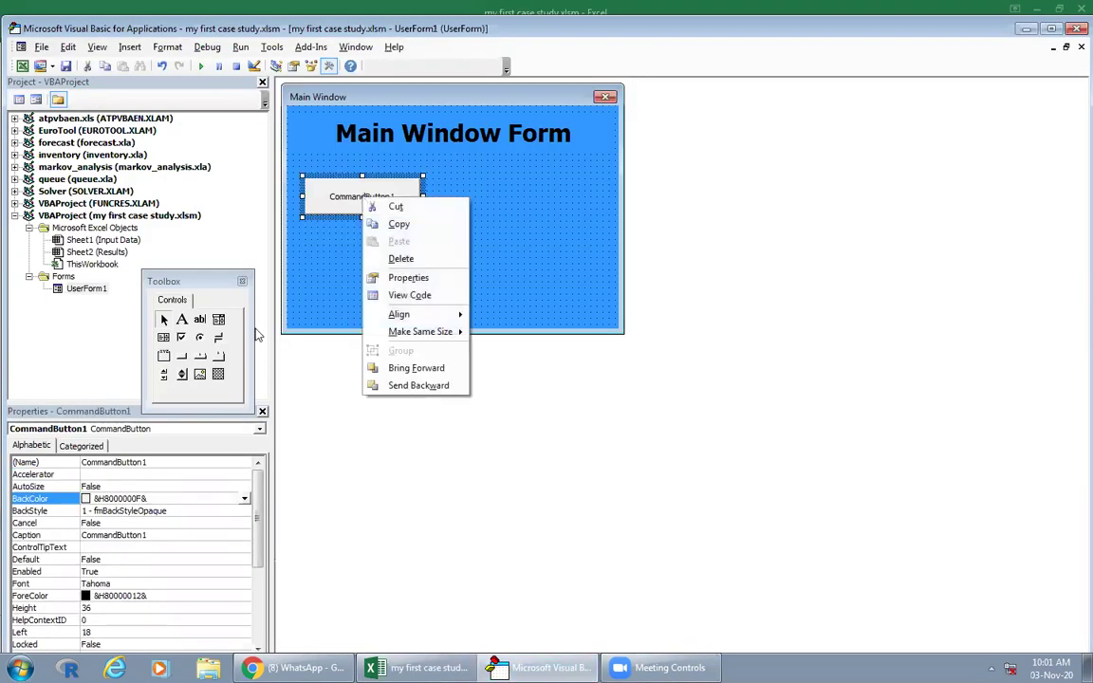
click(147, 534)
text(Total Available Time)
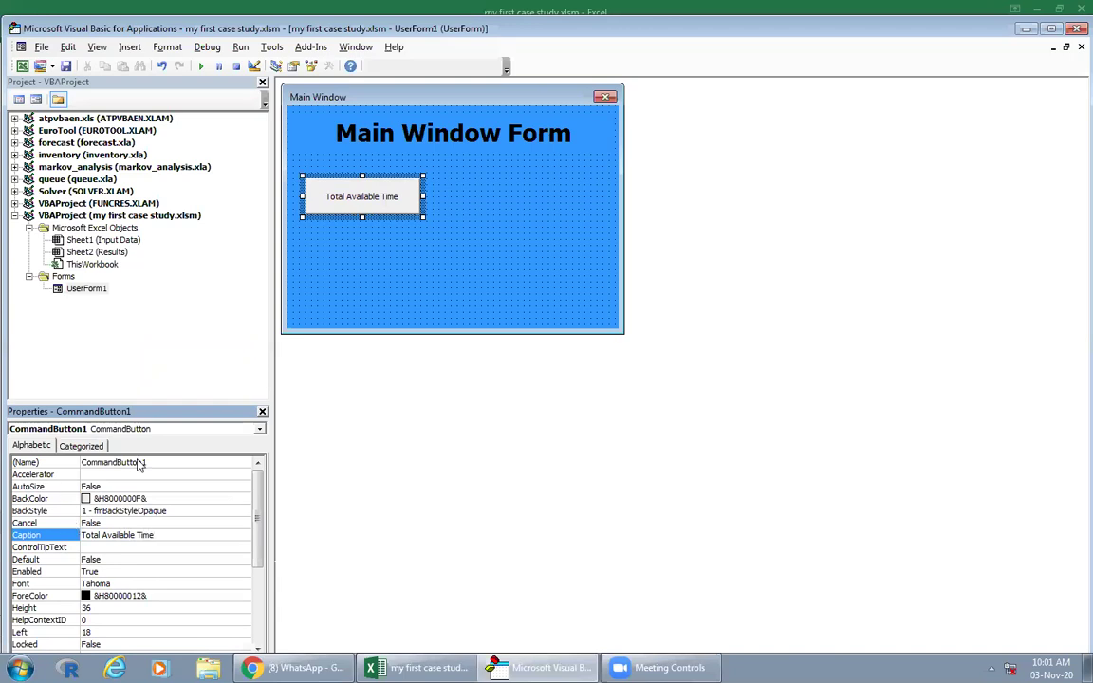
click(139, 462)
click(46, 462)
text(Time_)
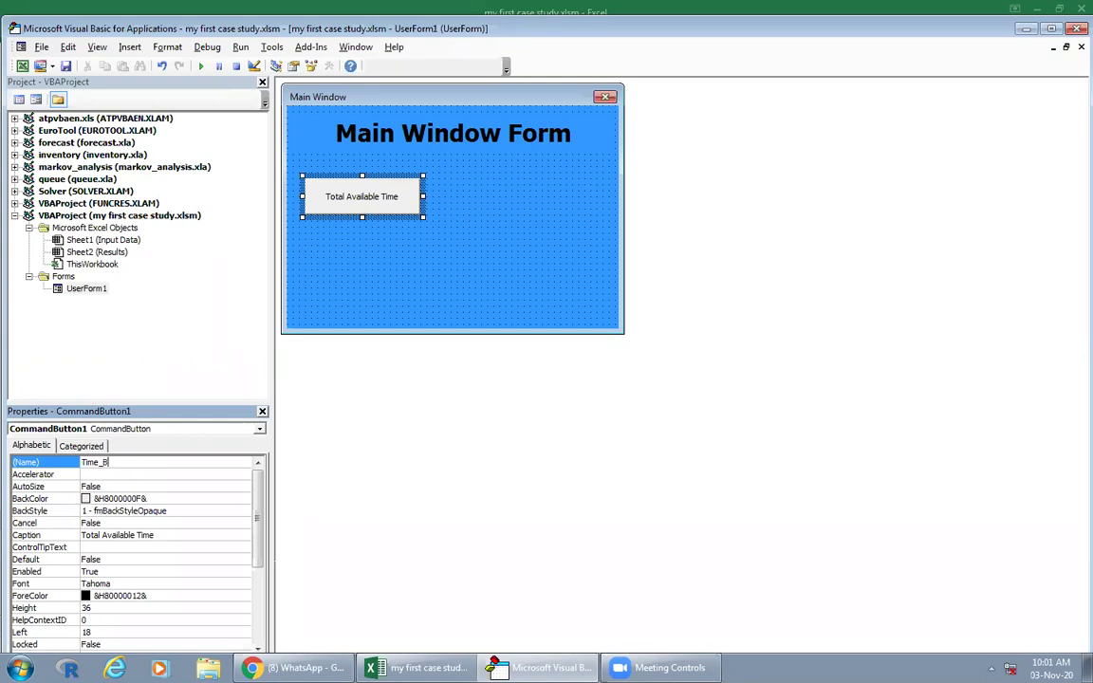
key(Return)
Step: Copy the Total Available Time button and paste the copy directly below it
click(332, 225)
right_click(378, 207)
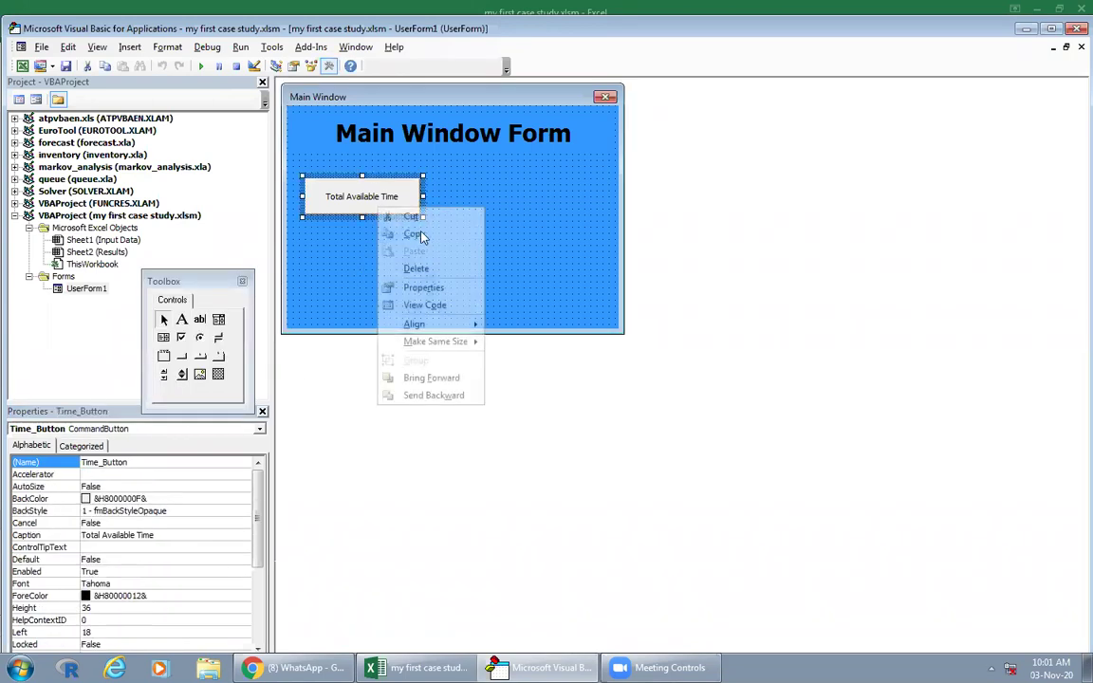
click(417, 236)
click(381, 255)
right_click(362, 281)
click(389, 304)
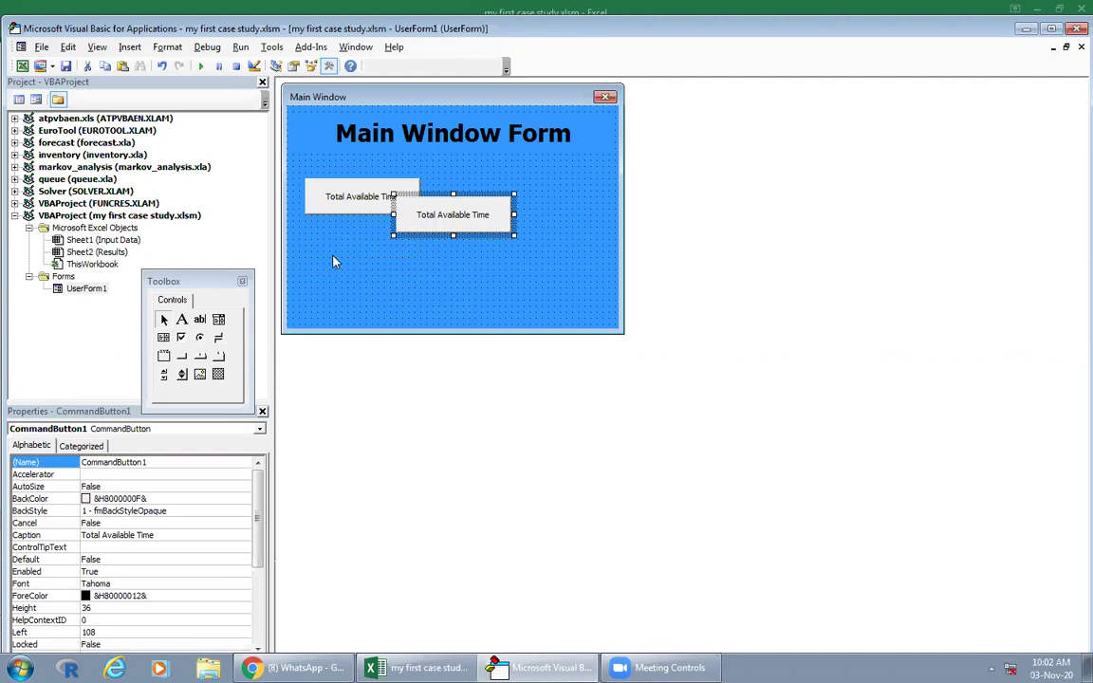
drag(337, 263, 339, 266)
Step: Set the copy's Caption to 'Back Up Details' and its (Name) to Backup_Button
click(115, 535)
click(64, 535)
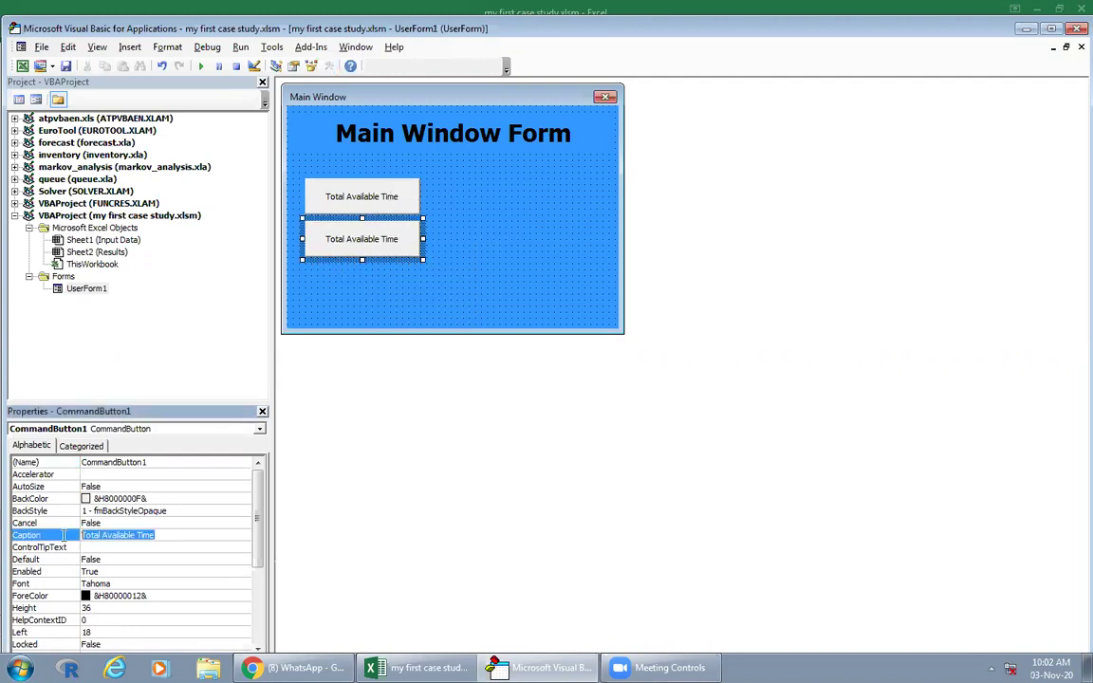
text(Back Up)
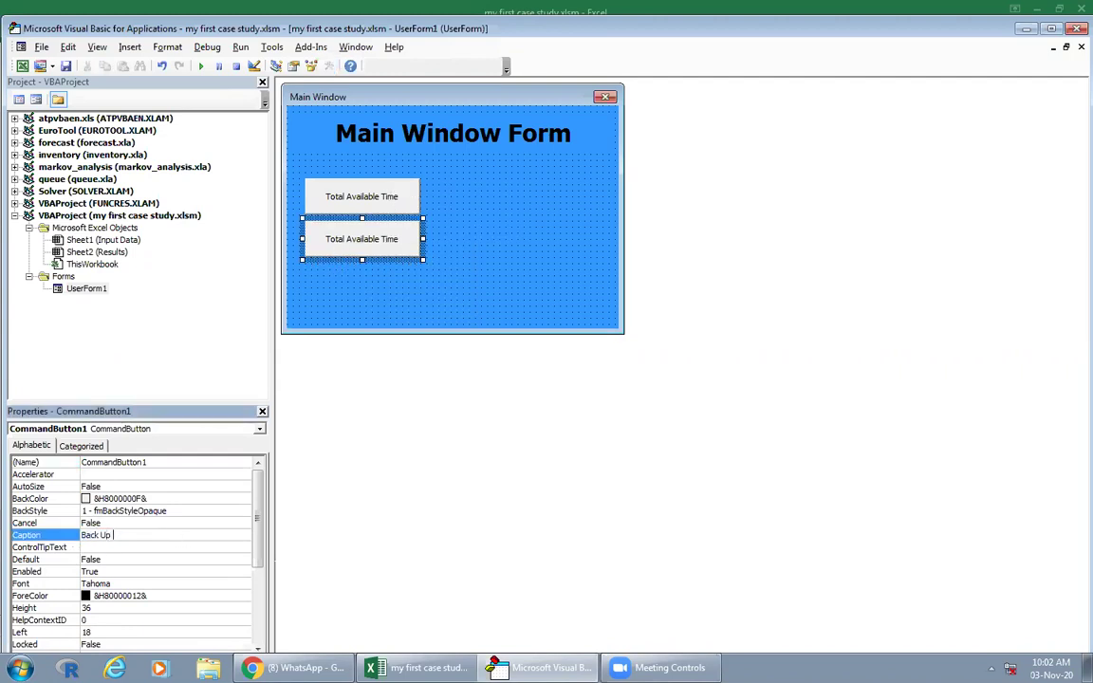
text(tails)
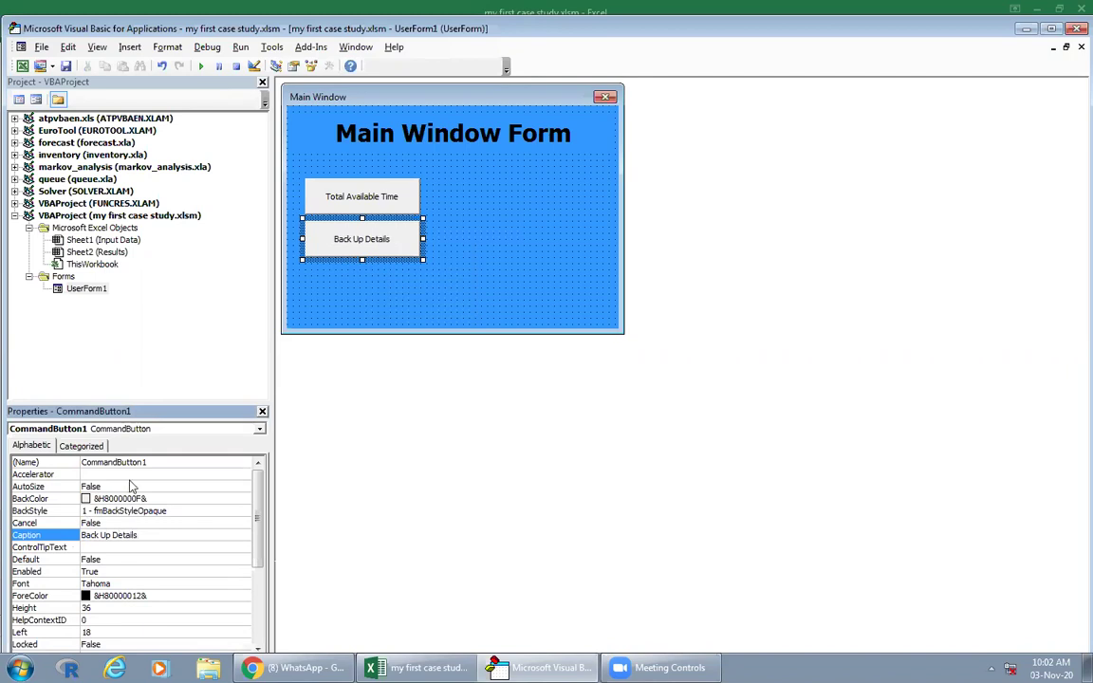
click(139, 465)
click(56, 462)
text(Backup_)
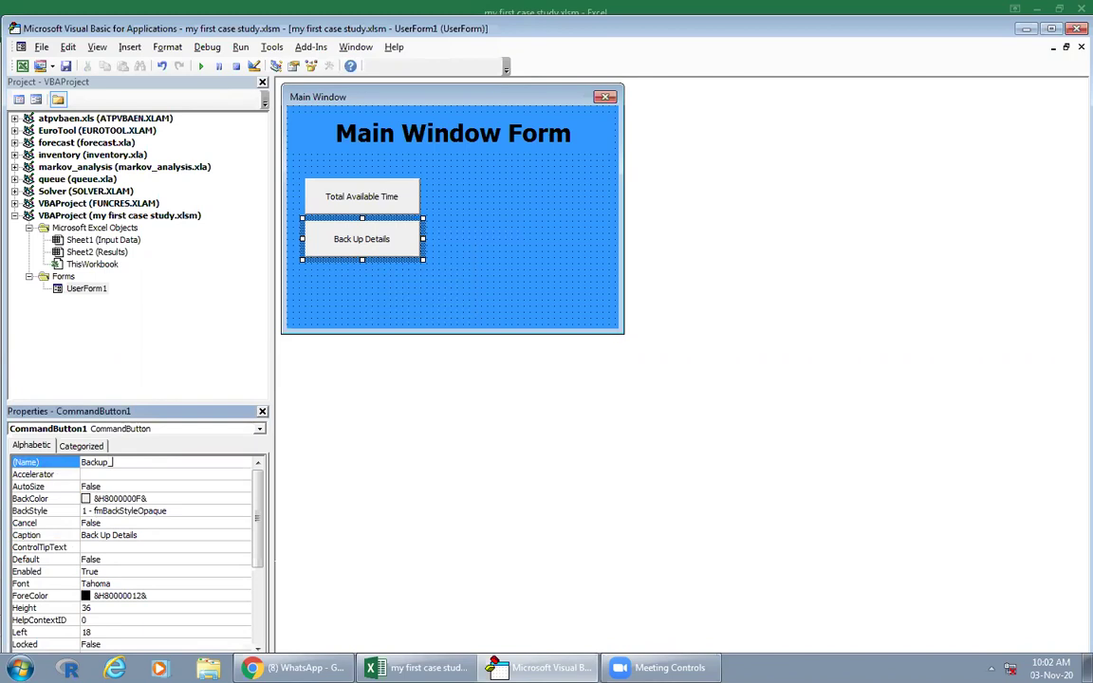
key(Return)
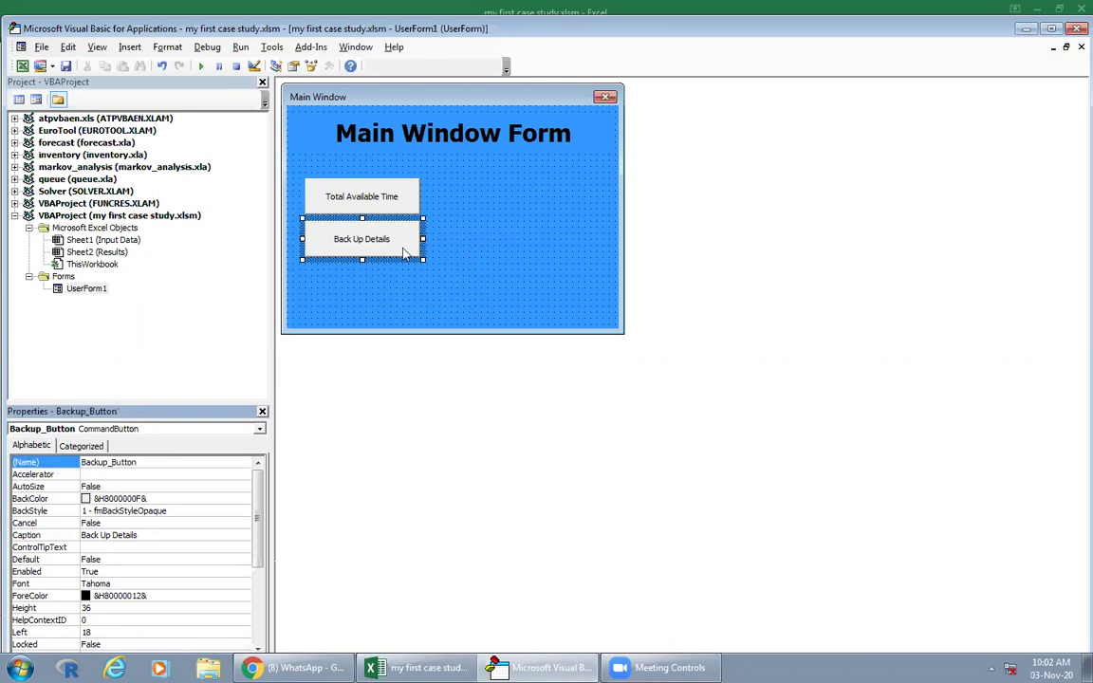
click(405, 297)
click(406, 243)
Step: Widen the Back Up Details and Total Available Time buttons to the same near-full form width
drag(422, 238, 605, 251)
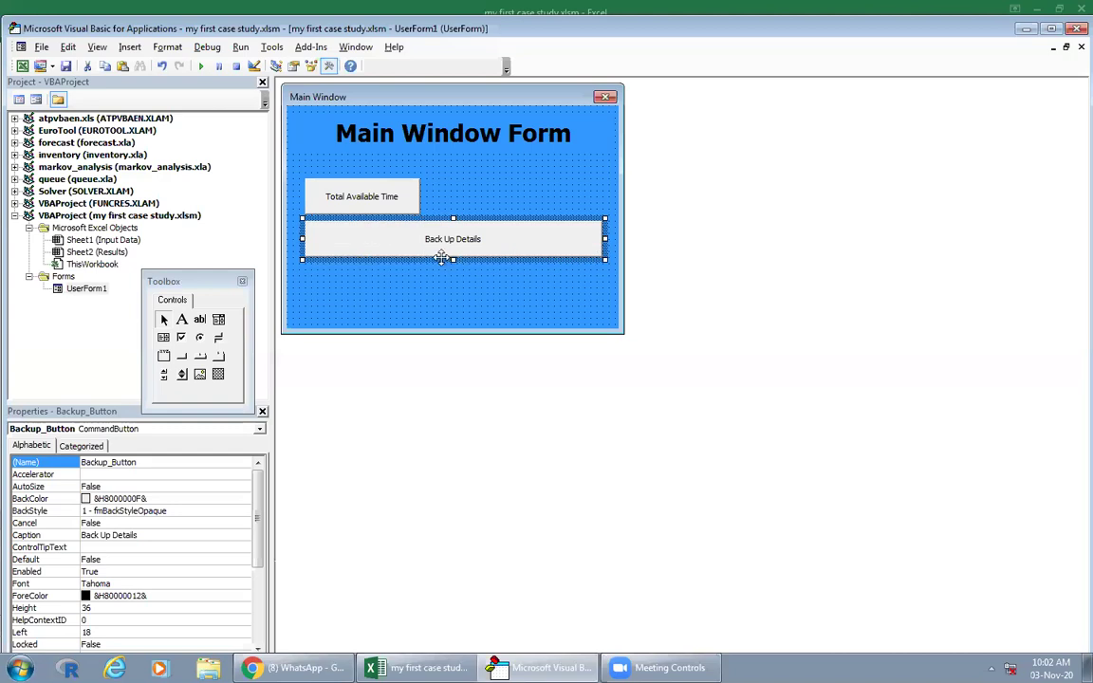
mouse_move(435, 310)
mouse_down()
mouse_move(434, 277)
mouse_move(425, 289)
mouse_up()
drag(608, 251, 622, 251)
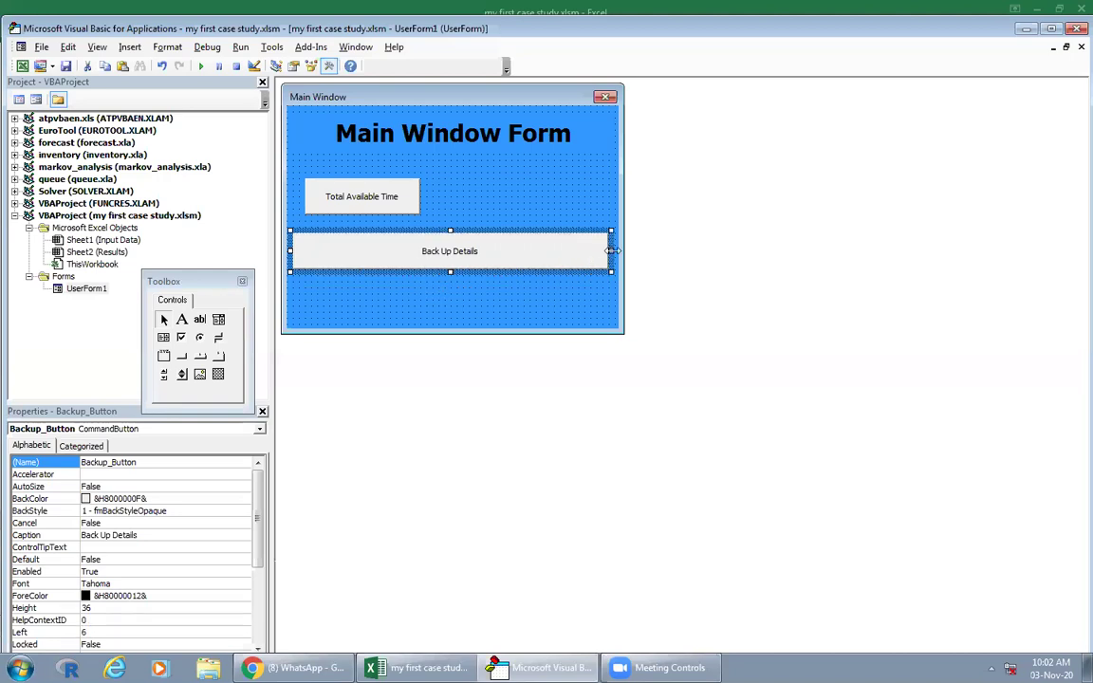
click(389, 215)
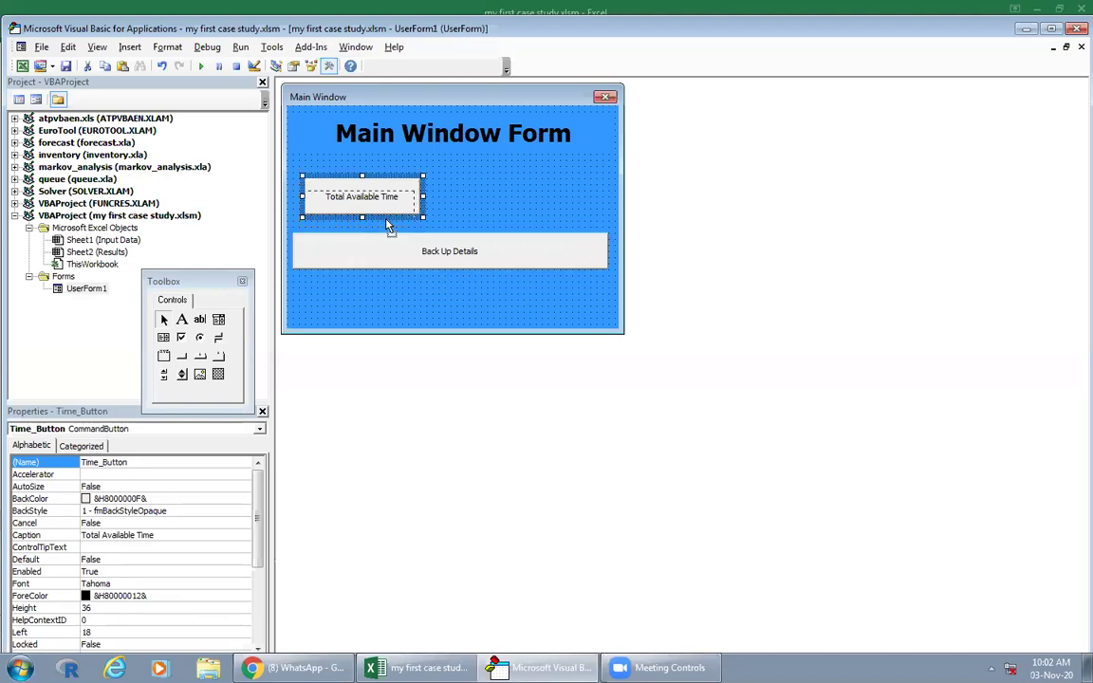
drag(346, 195, 335, 208)
drag(411, 207, 607, 209)
click(454, 320)
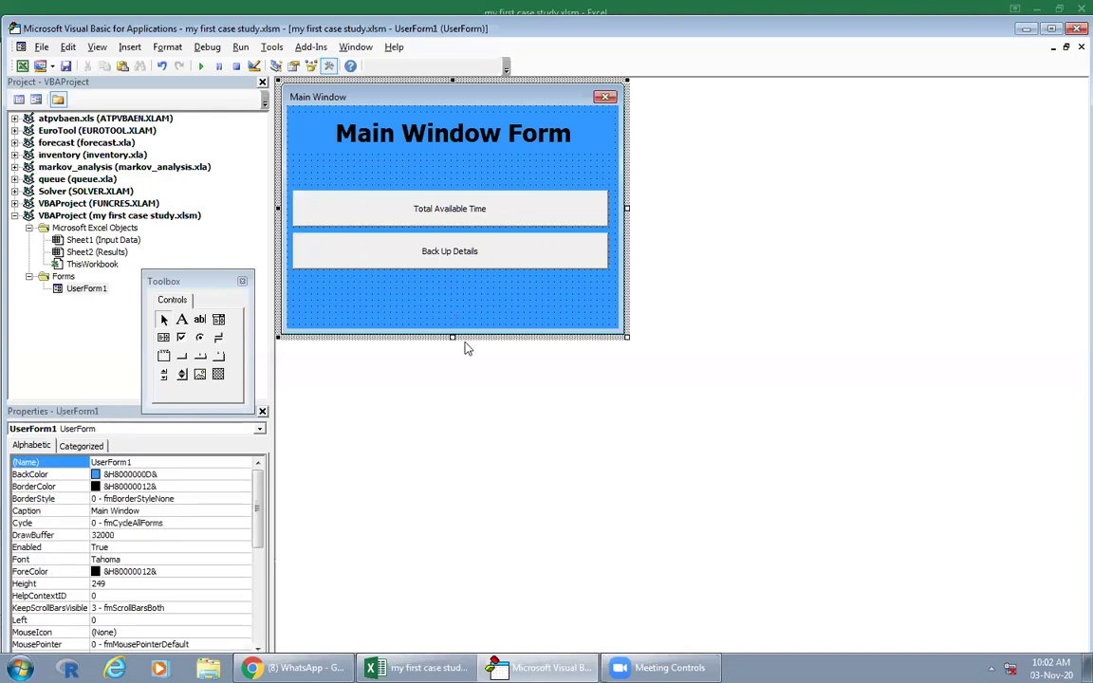
Step: Shorten the form from its bottom edge and lower the title label slightly
drag(453, 335, 453, 289)
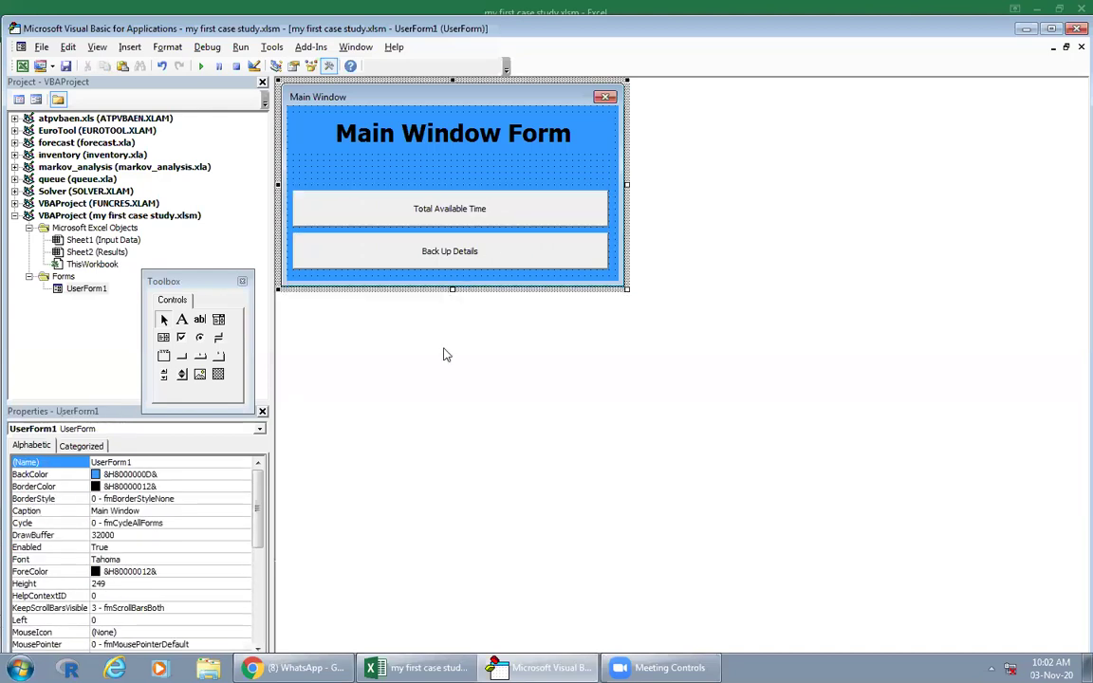
click(392, 129)
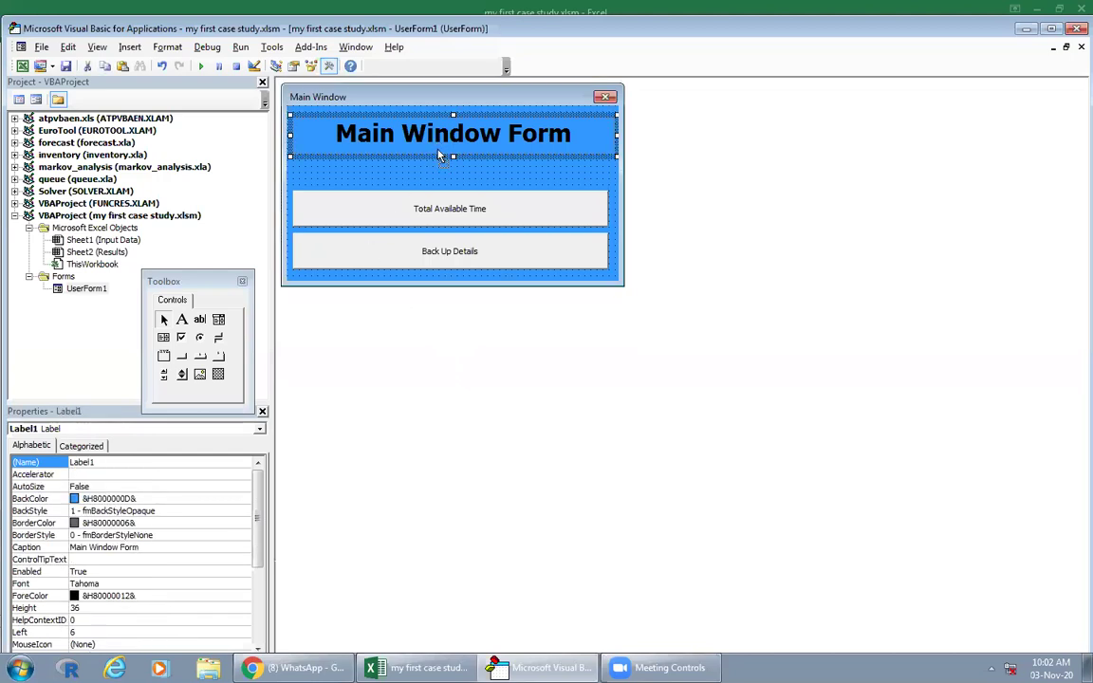
drag(392, 131, 391, 143)
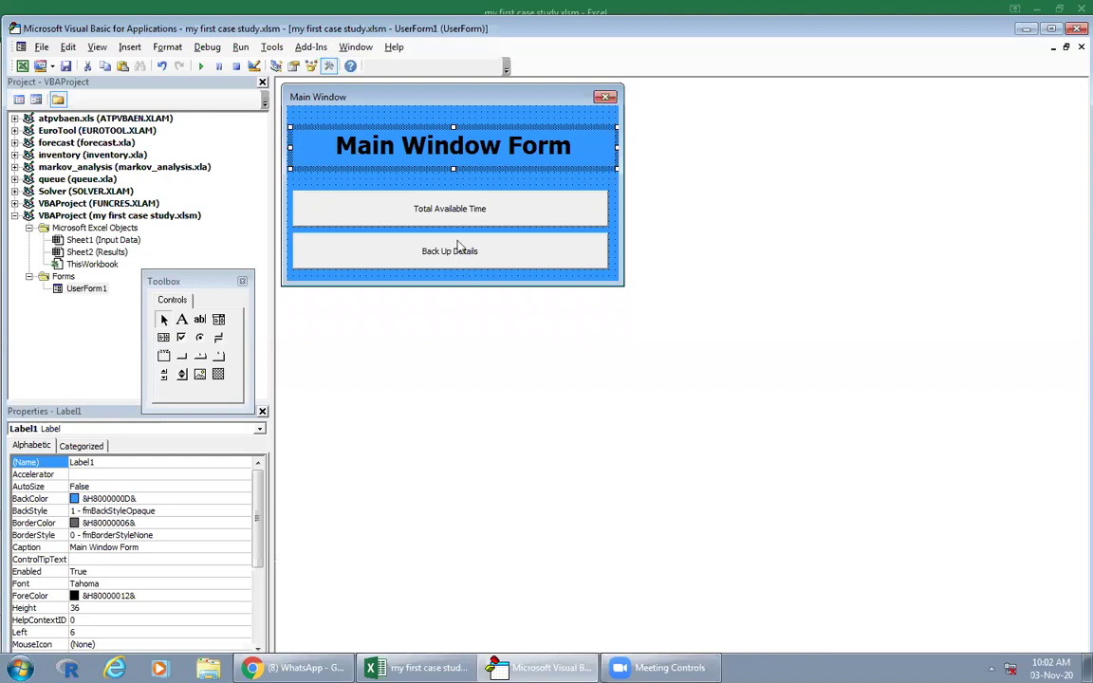
Step: Move the Toolbox lower so it no longer covers the form
click(198, 283)
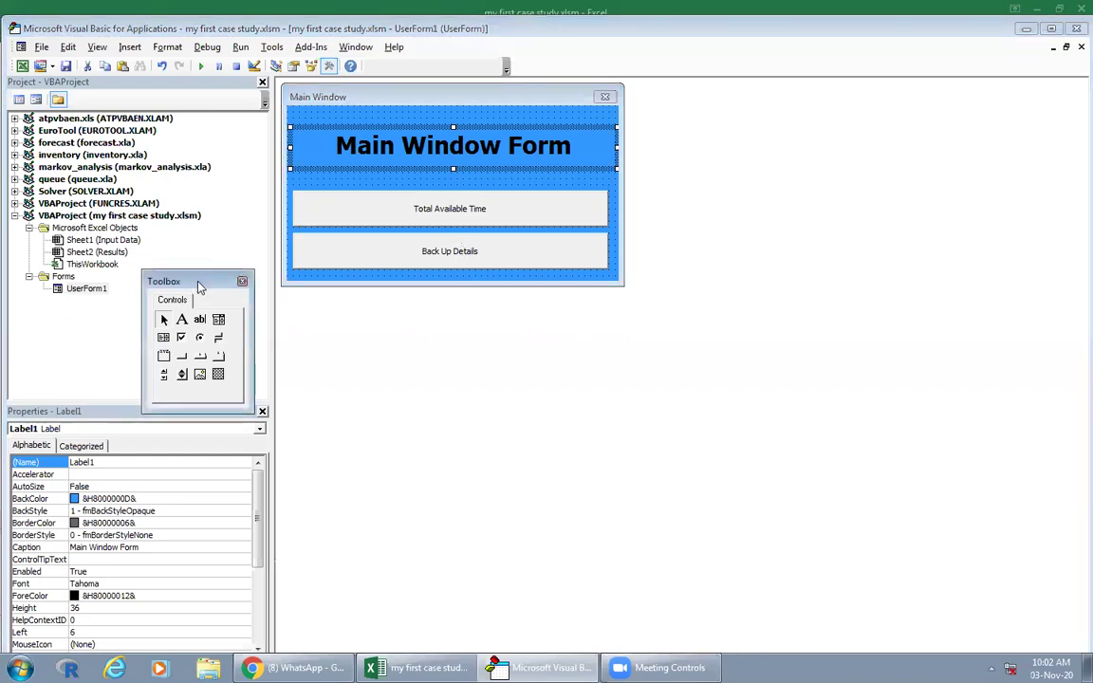
drag(199, 283, 354, 486)
click(456, 309)
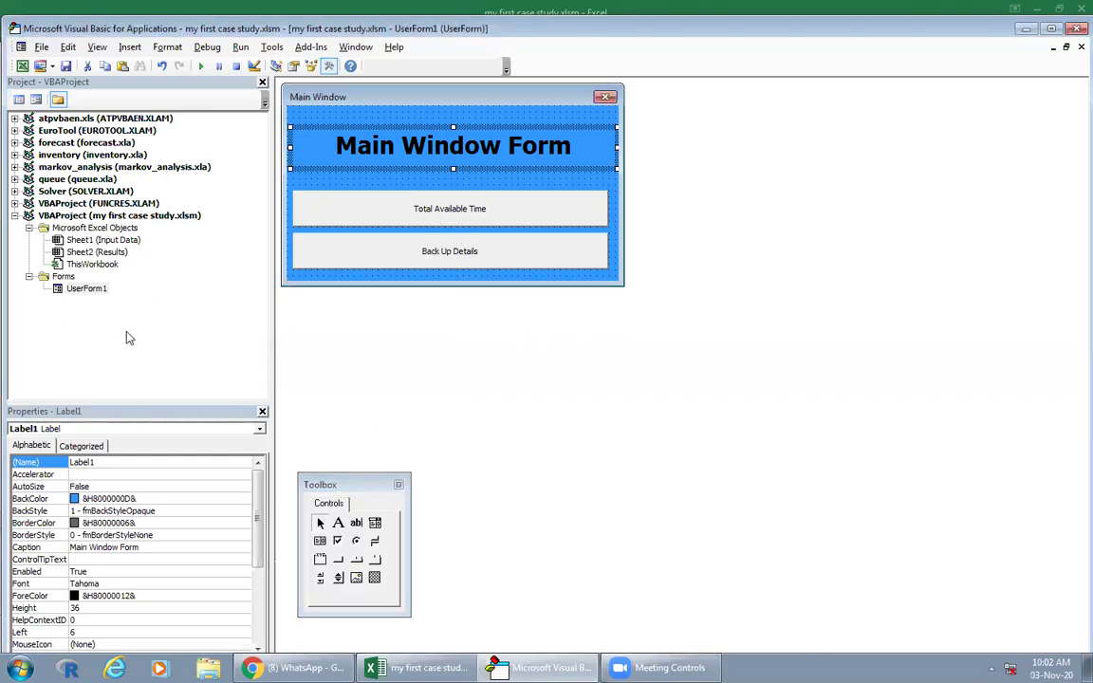
Step: Insert a new UserForm2 into the project and enlarge it
right_click(85, 289)
mouse_move(189, 358)
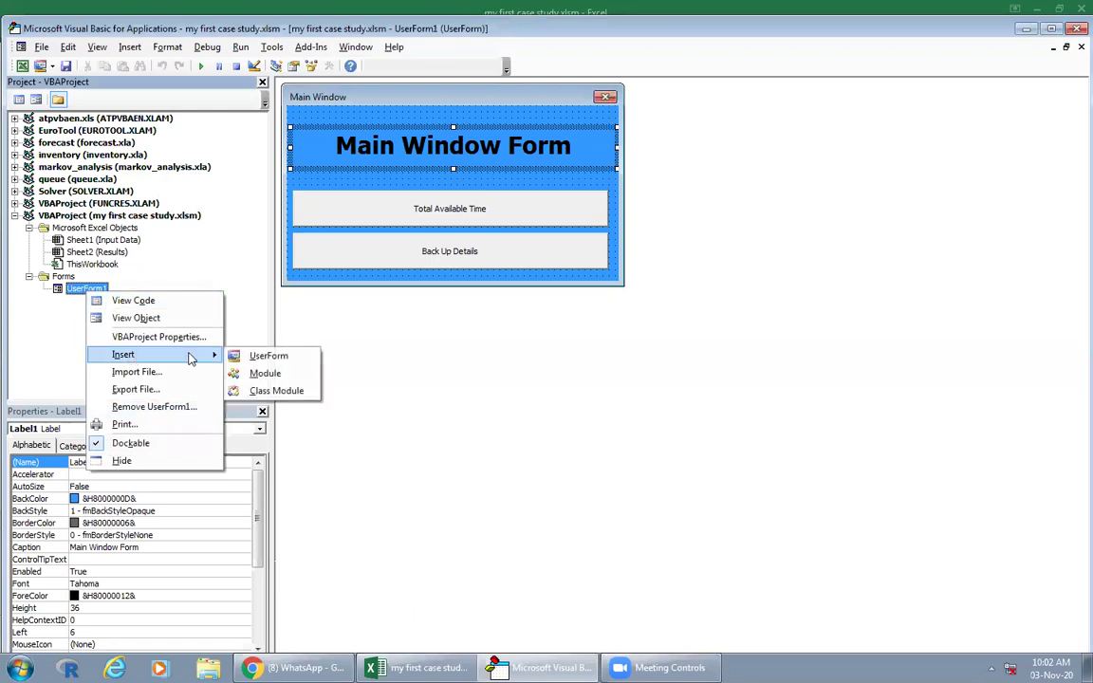
click(269, 356)
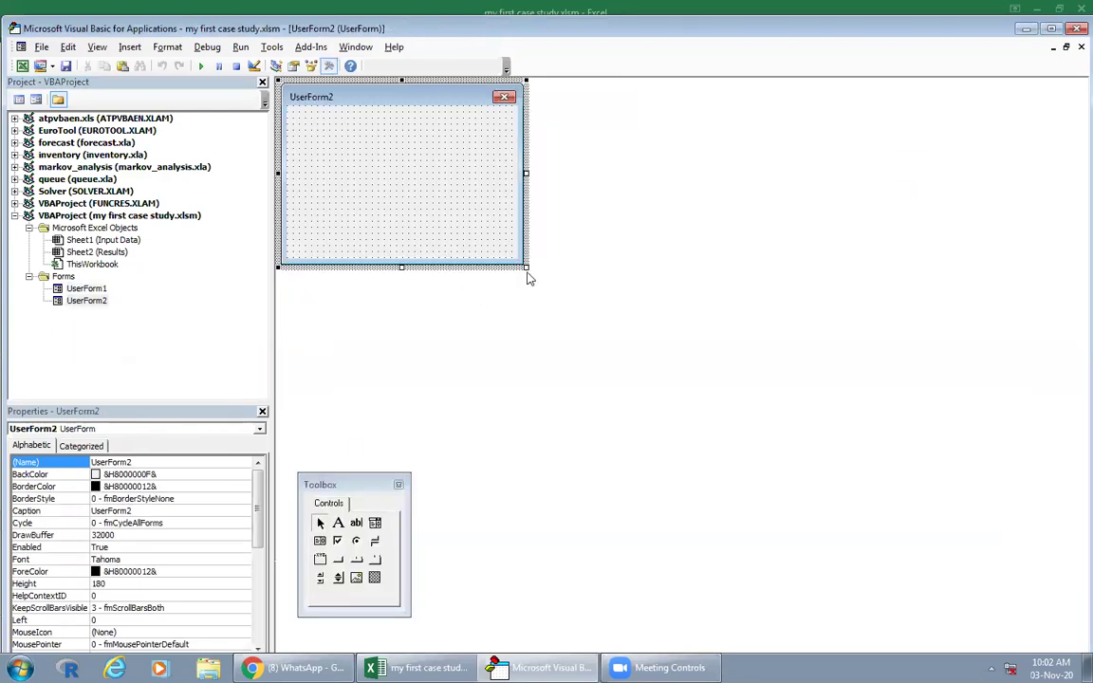
drag(527, 268, 707, 361)
Step: Select all controls on the Main Window form (UserForm1) and bring up UserForm2 for design
click(86, 289)
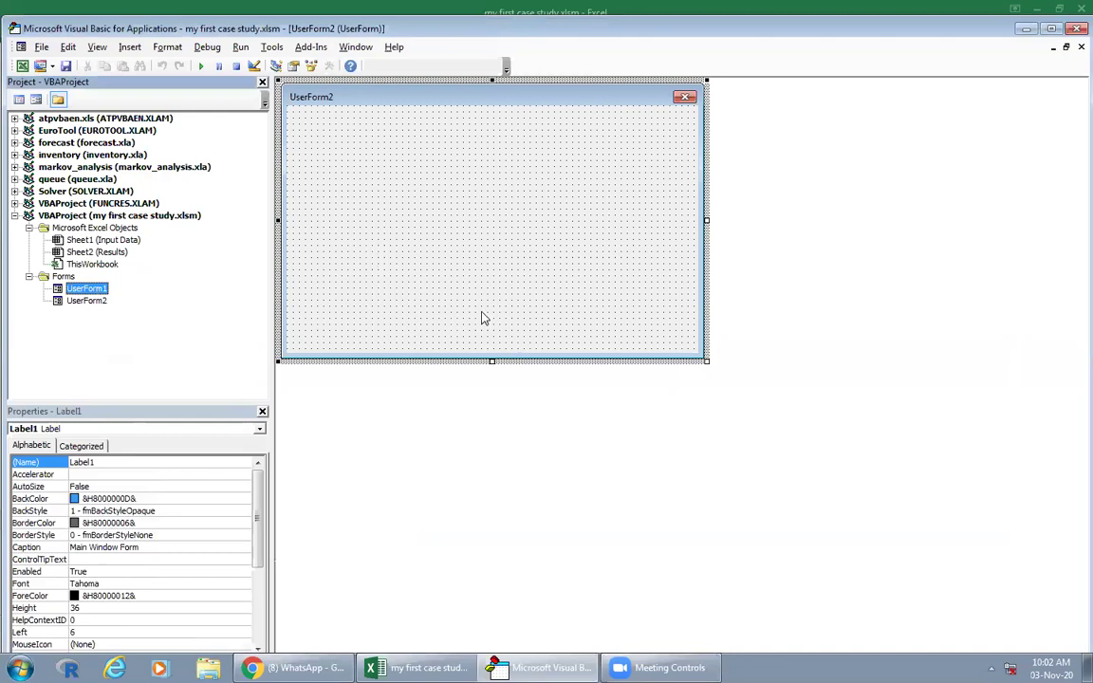
double_click(85, 288)
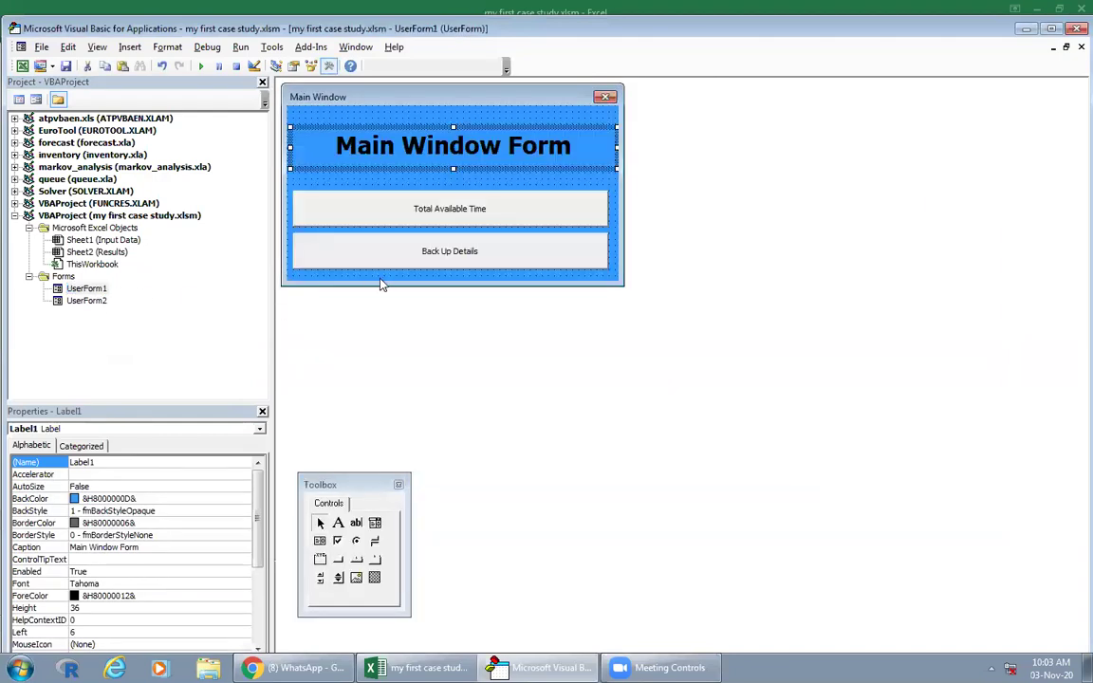
click(382, 283)
key(ctrl+a)
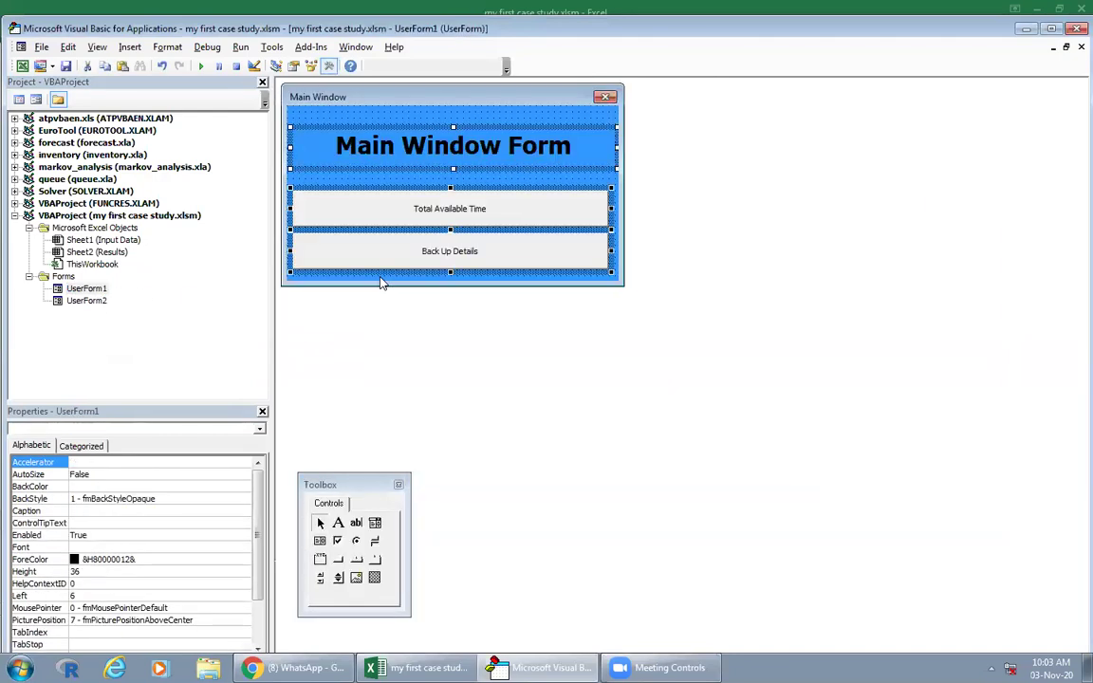
click(95, 301)
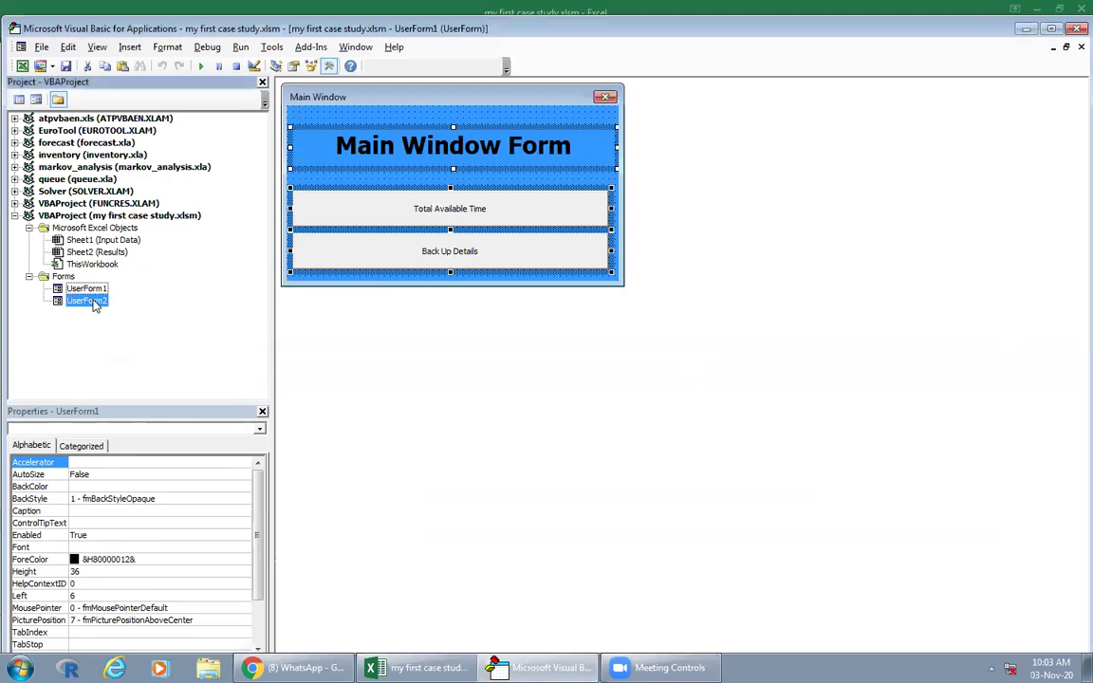
double_click(99, 304)
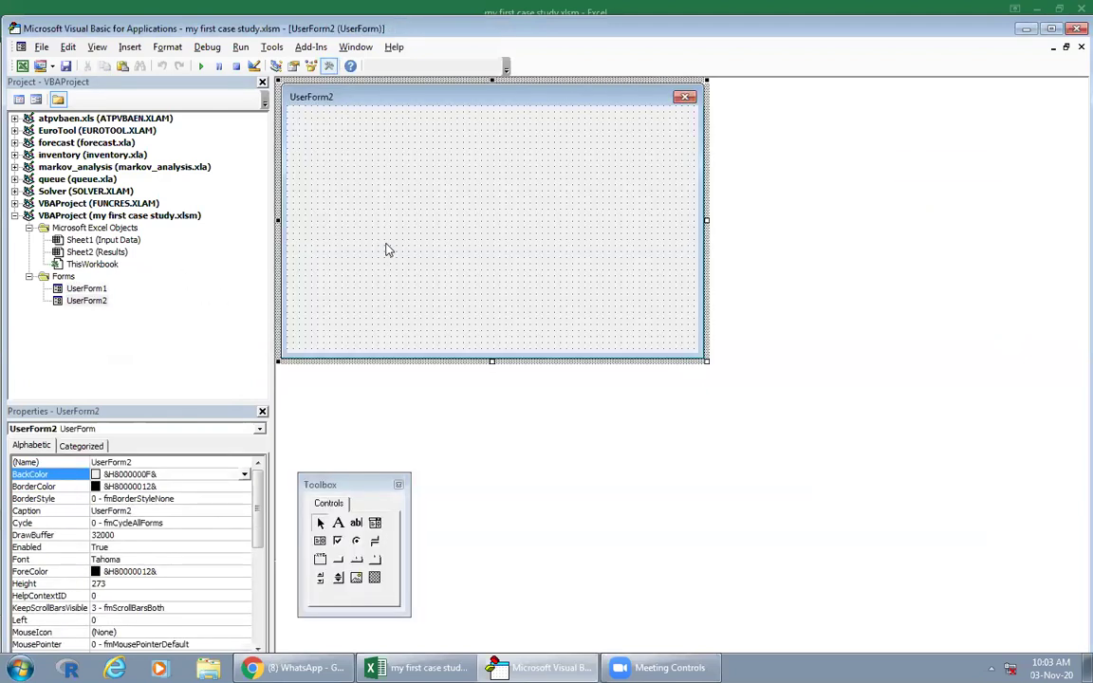
Step: Paste the heading and buttons onto UserForm2, set a Highlight blue background, and caption it 'Time Details Form'
key(ctrl+v)
click(360, 137)
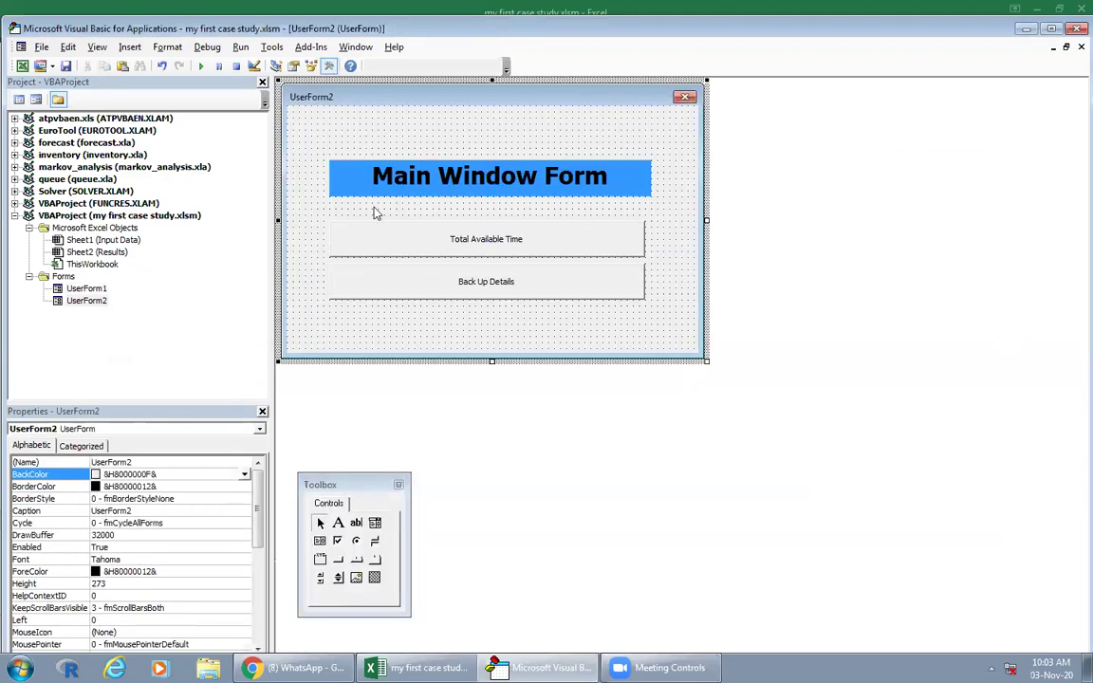
click(244, 474)
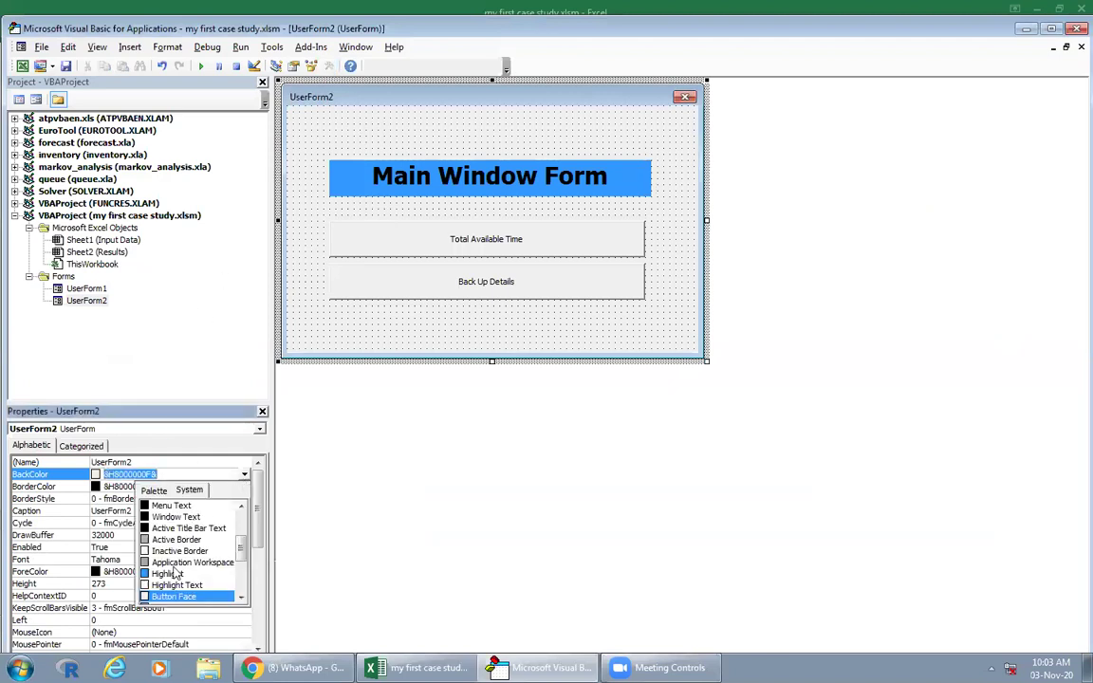
click(175, 575)
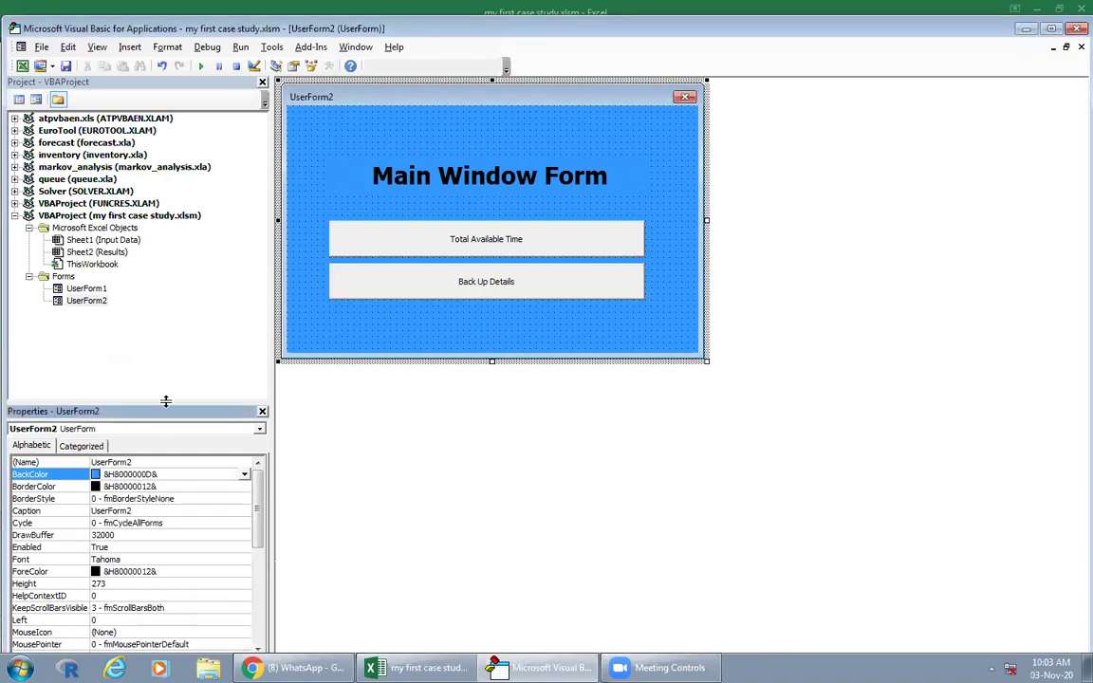
click(29, 511)
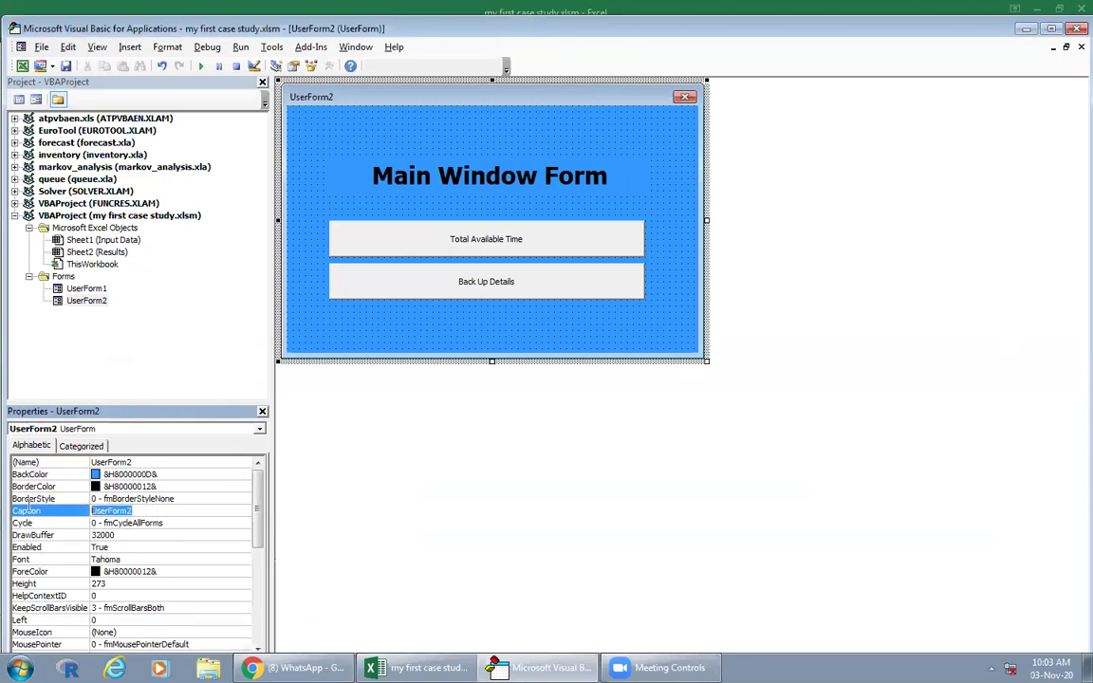
text(Time De)
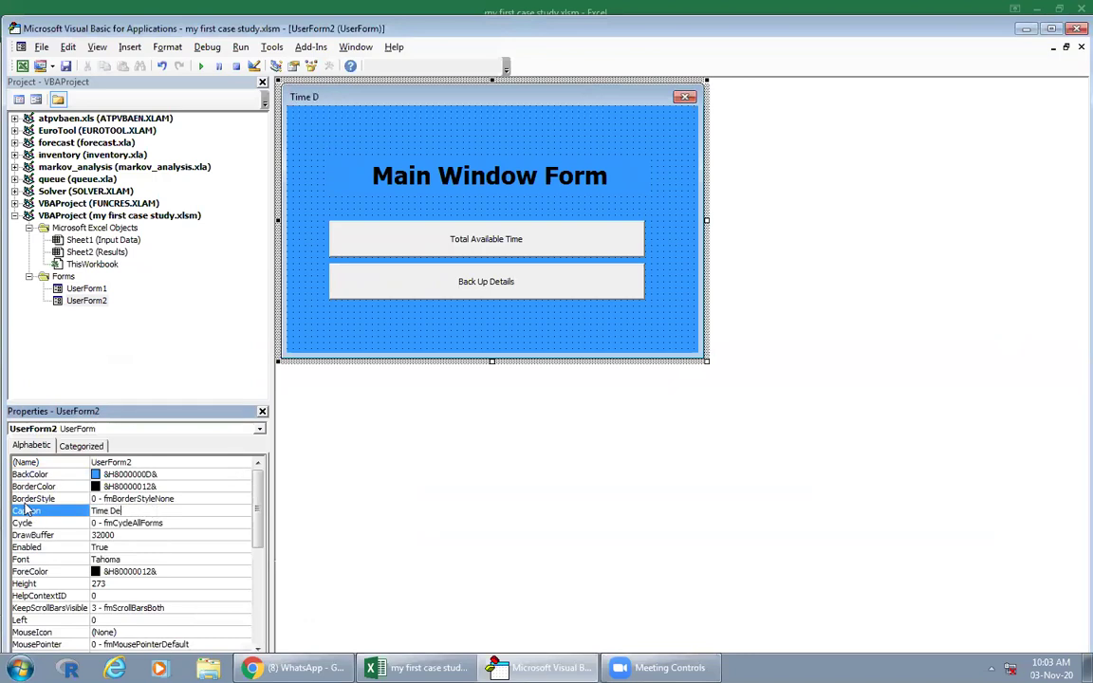
text(tails For)
text(m)
Step: Move the heading to the top-left, widen it to the right edge, and delete stray empty click-handler code
click(437, 196)
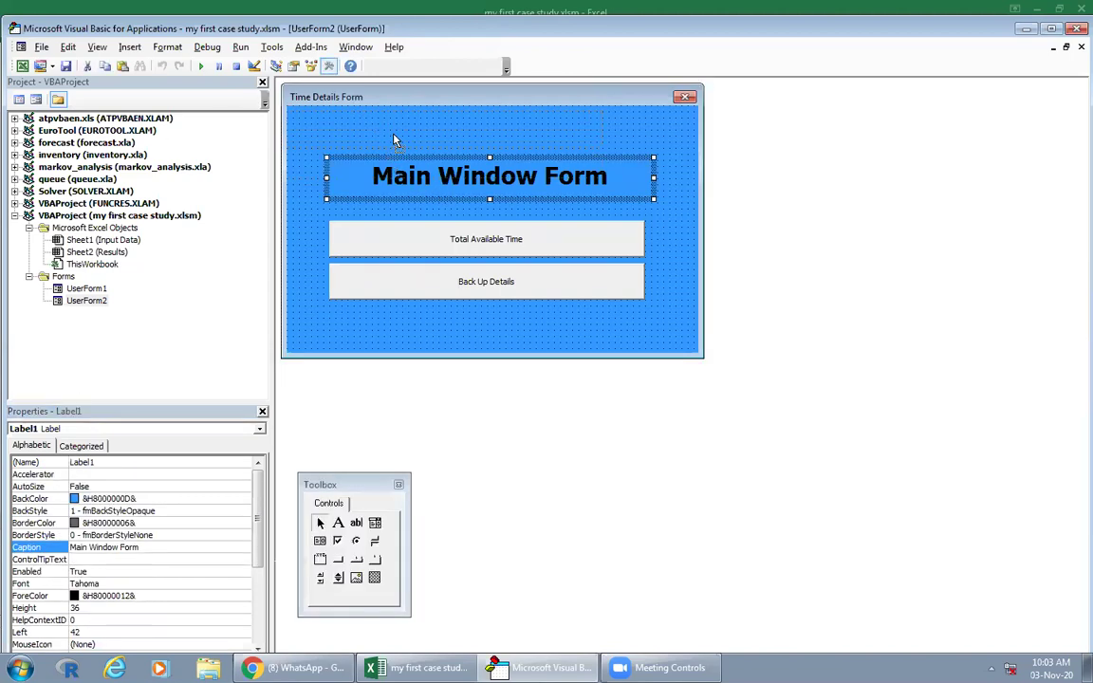
drag(404, 171, 367, 121)
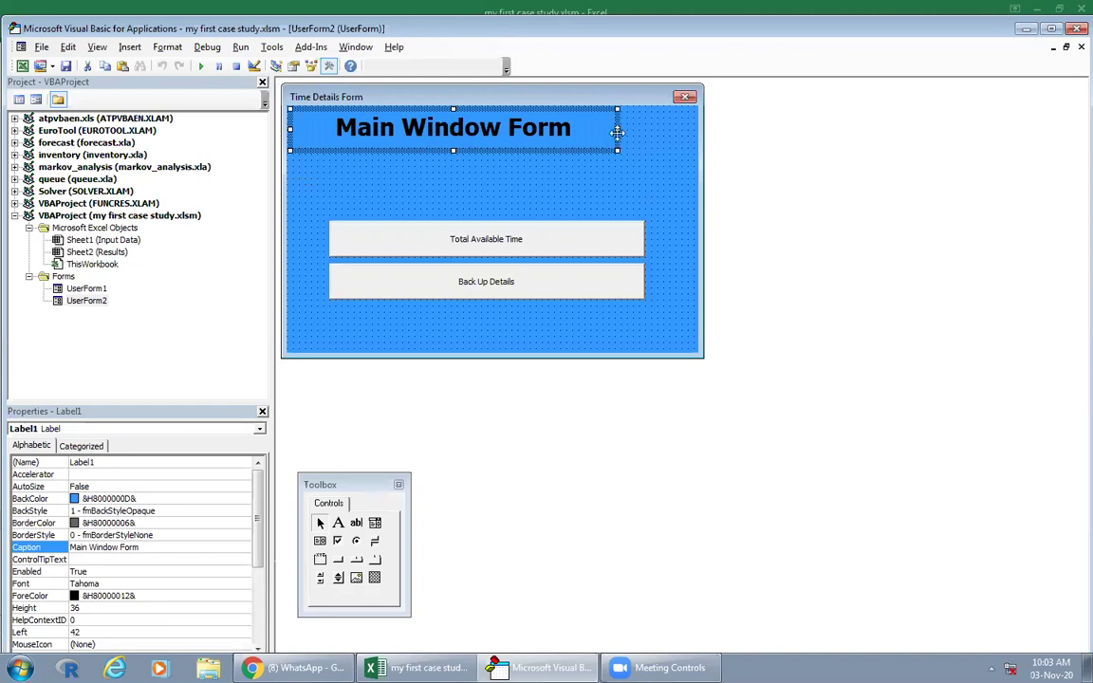
drag(657, 129, 695, 133)
click(439, 140)
drag(382, 163, 249, 104)
key(Delete)
Step: Change the heading caption to 'Total Available Time'
double_click(87, 300)
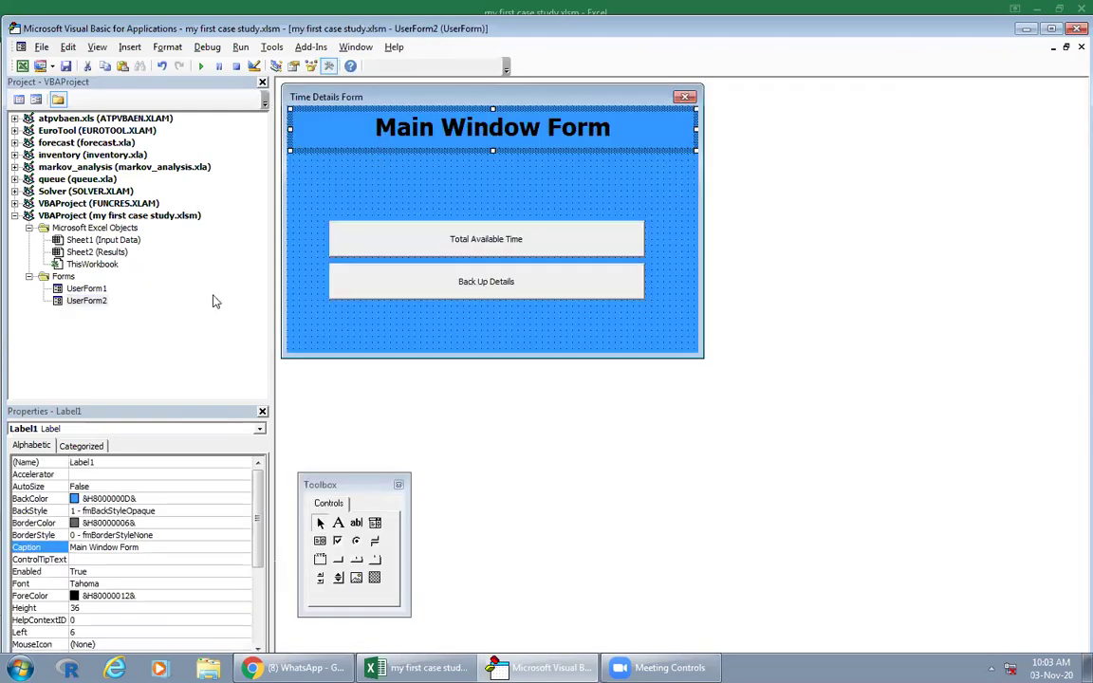
double_click(104, 548)
triple_click(144, 548)
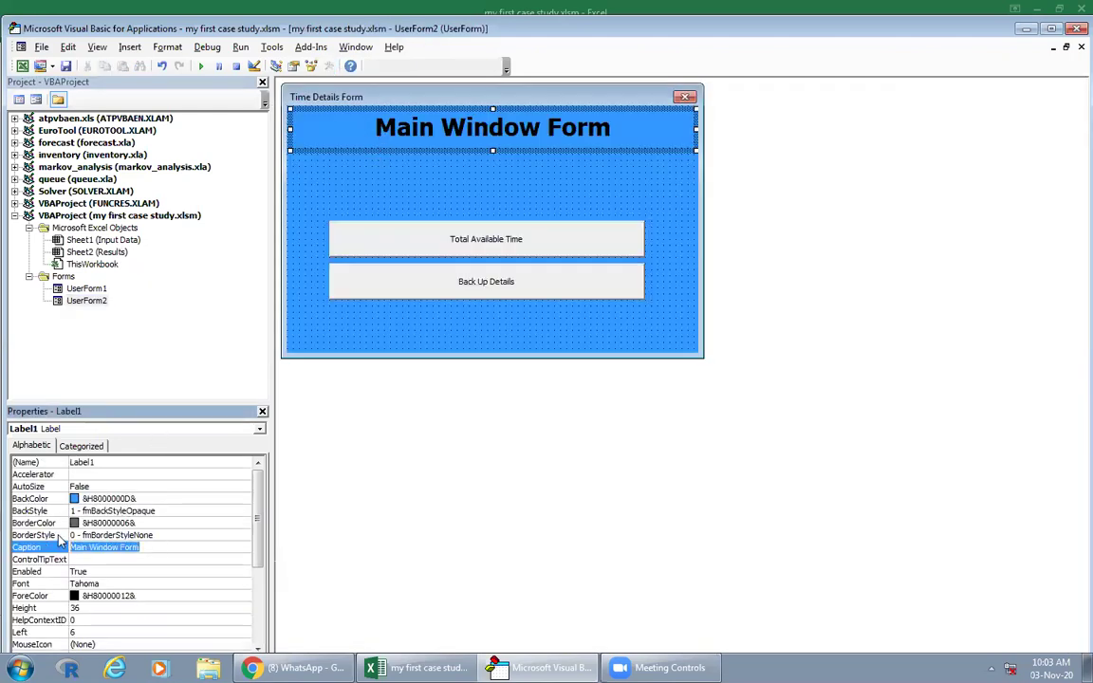
text(Total Availa)
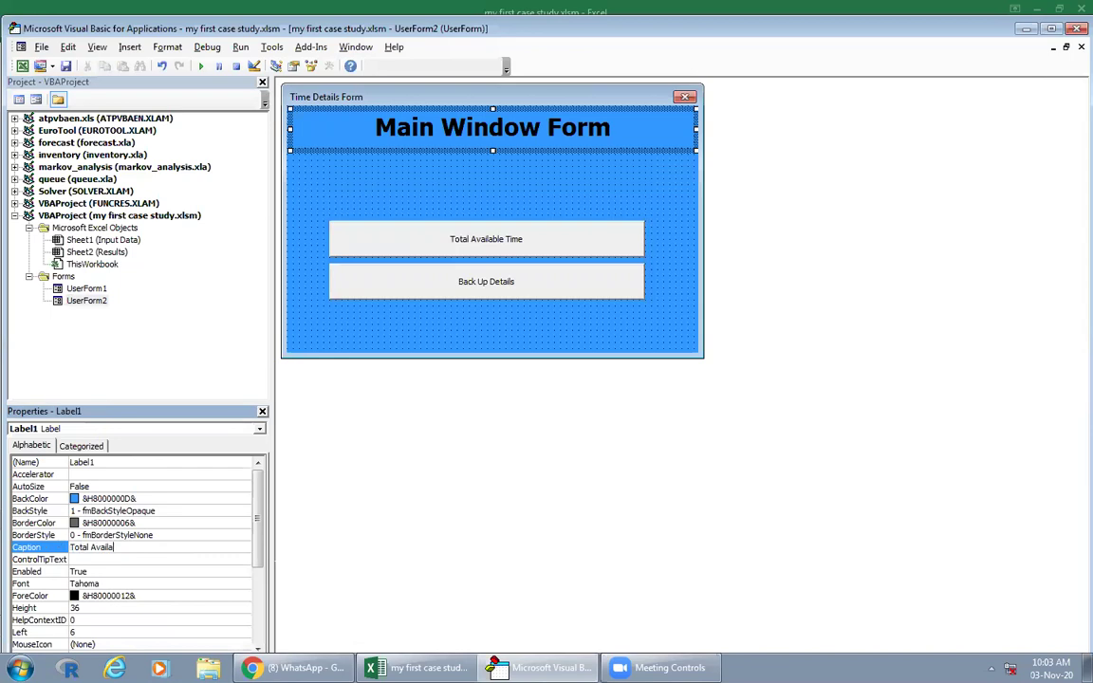
key(Return)
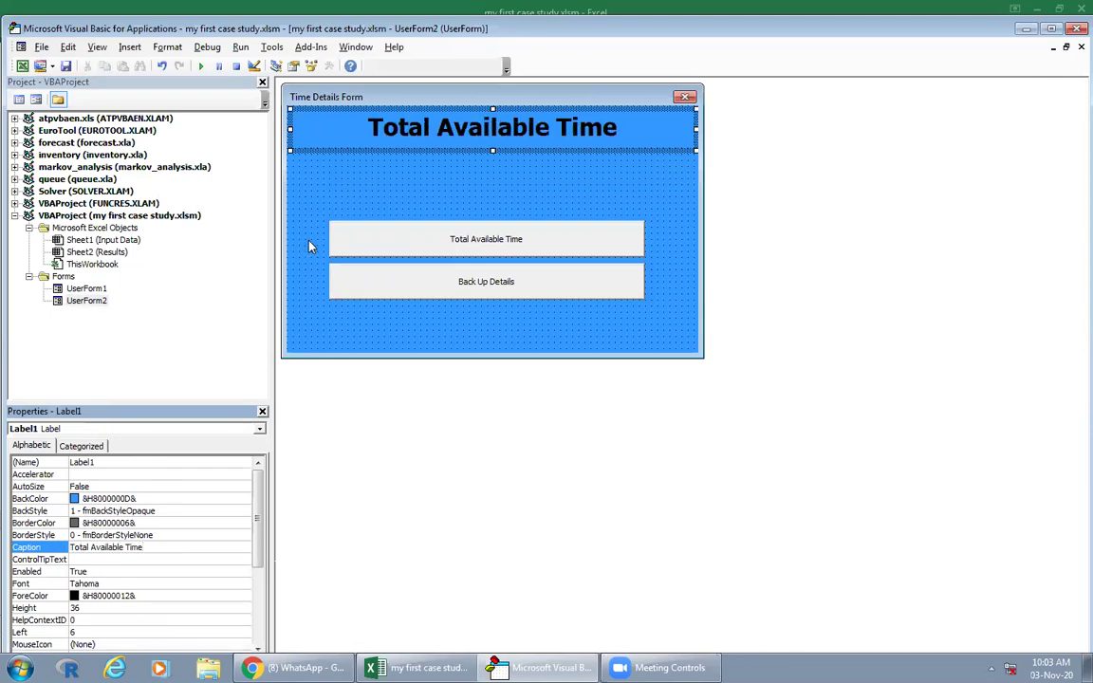
Step: Delete the Total Available Time button from the form
click(405, 171)
click(436, 233)
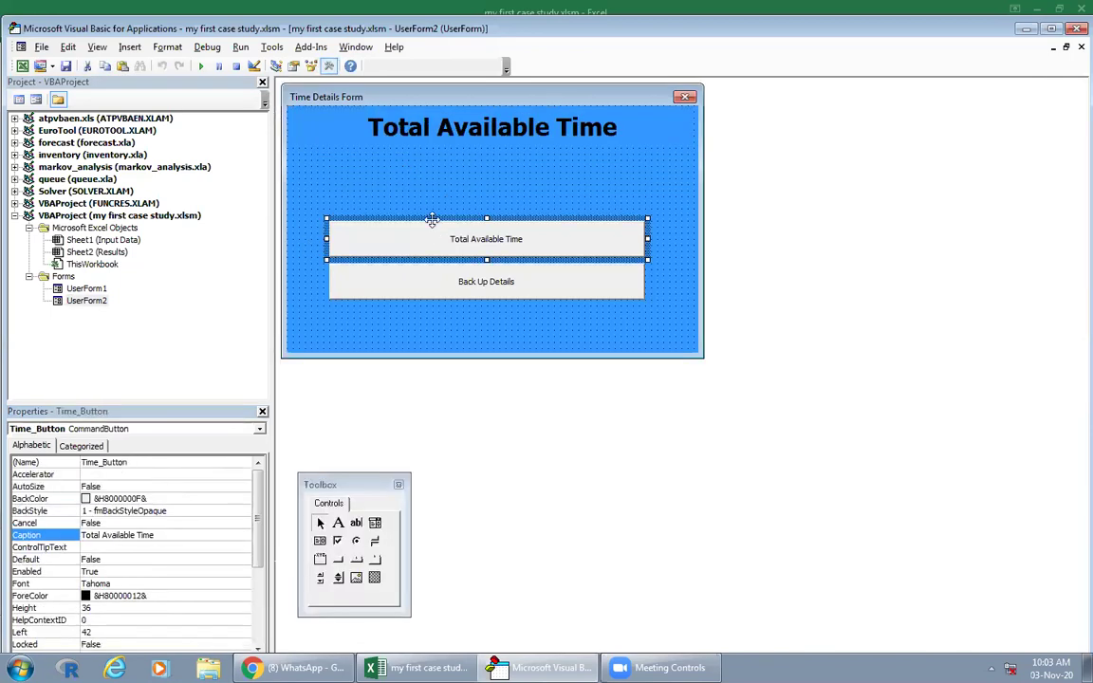
key(Delete)
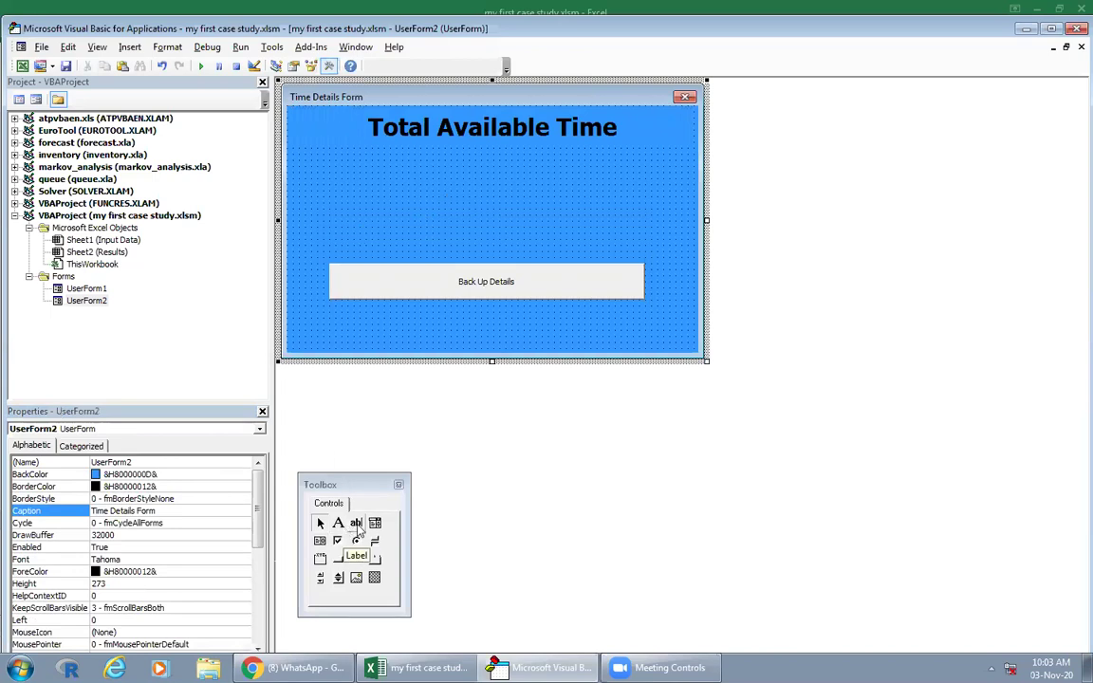
Step: Add a text box just under the heading
click(356, 525)
click(370, 171)
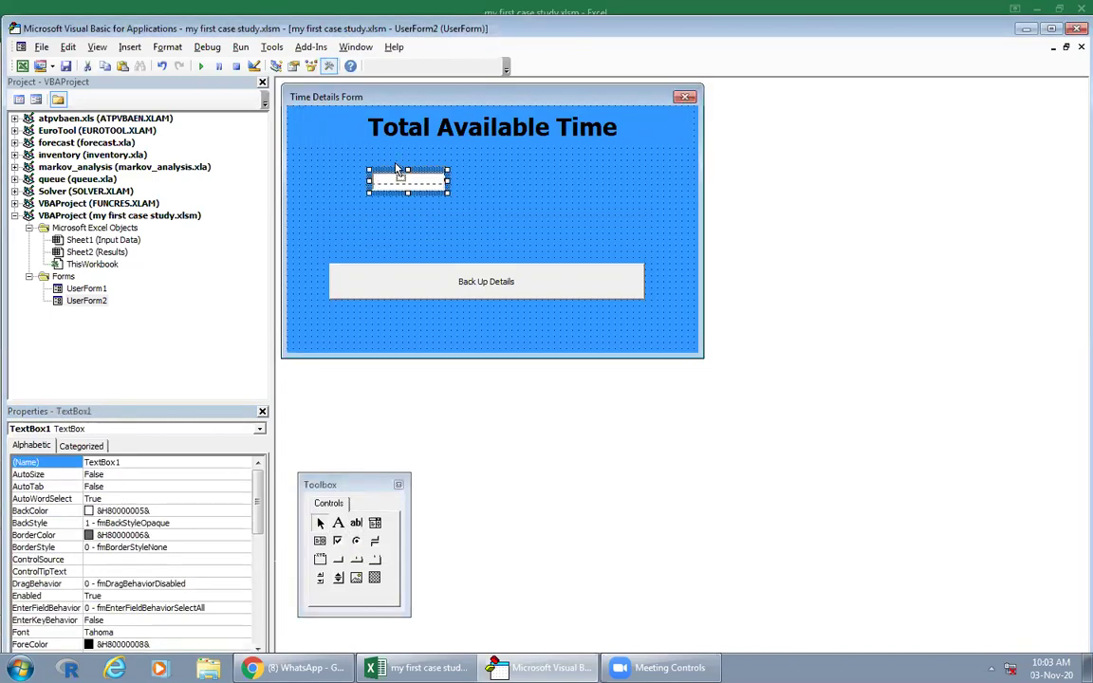
drag(396, 169, 416, 158)
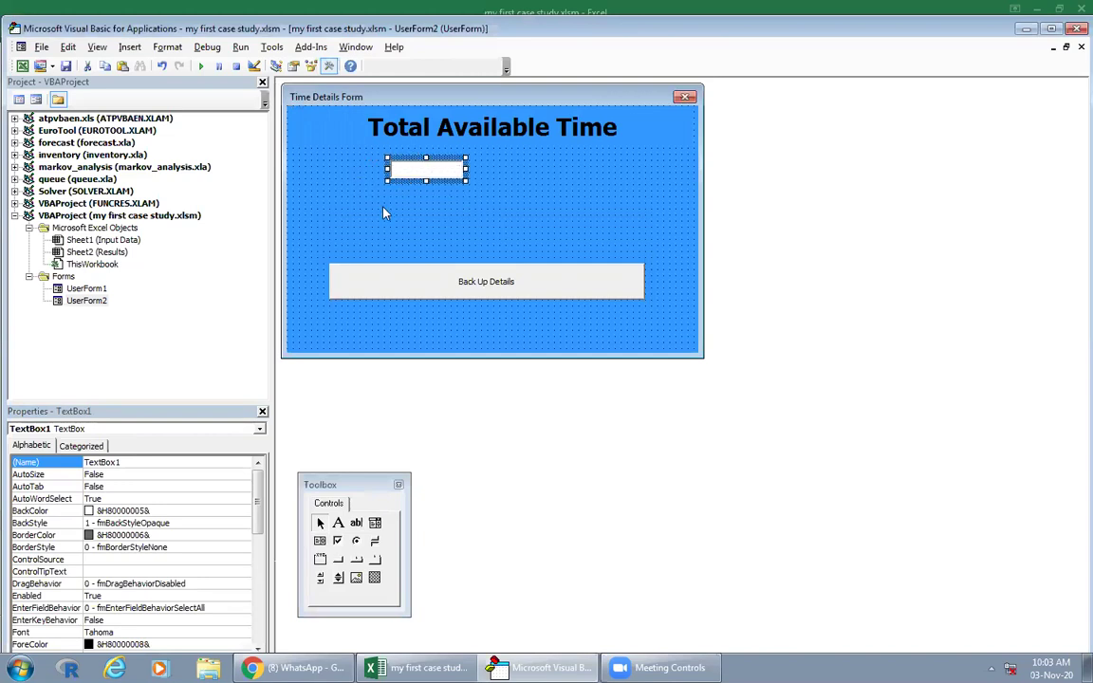
click(385, 213)
Step: Add a widened label left of the text box captioned 'Days / Month'
click(338, 523)
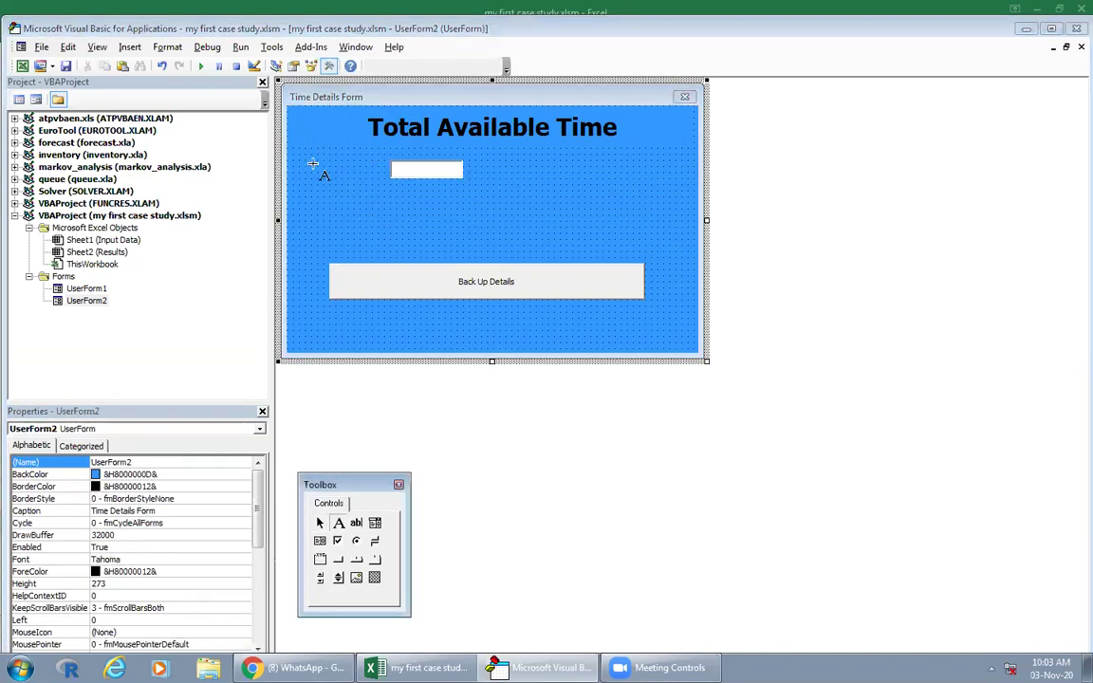
click(314, 164)
mouse_move(321, 163)
mouse_down()
mouse_move(382, 163)
mouse_move(344, 180)
mouse_up()
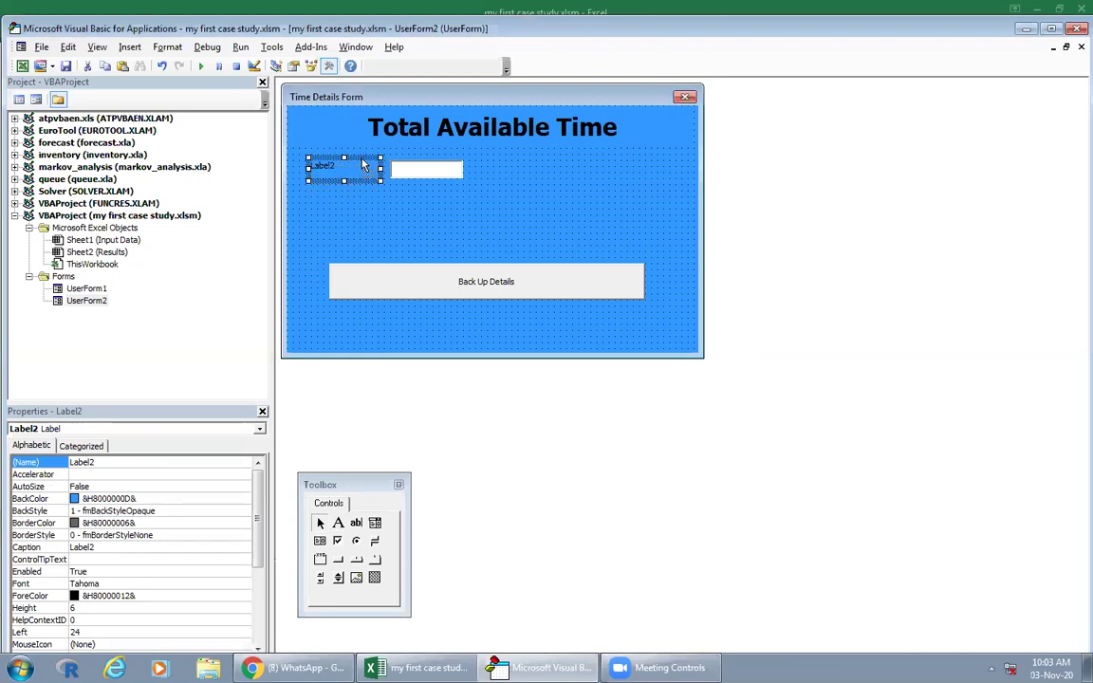
click(107, 548)
double_click(107, 548)
text(N)
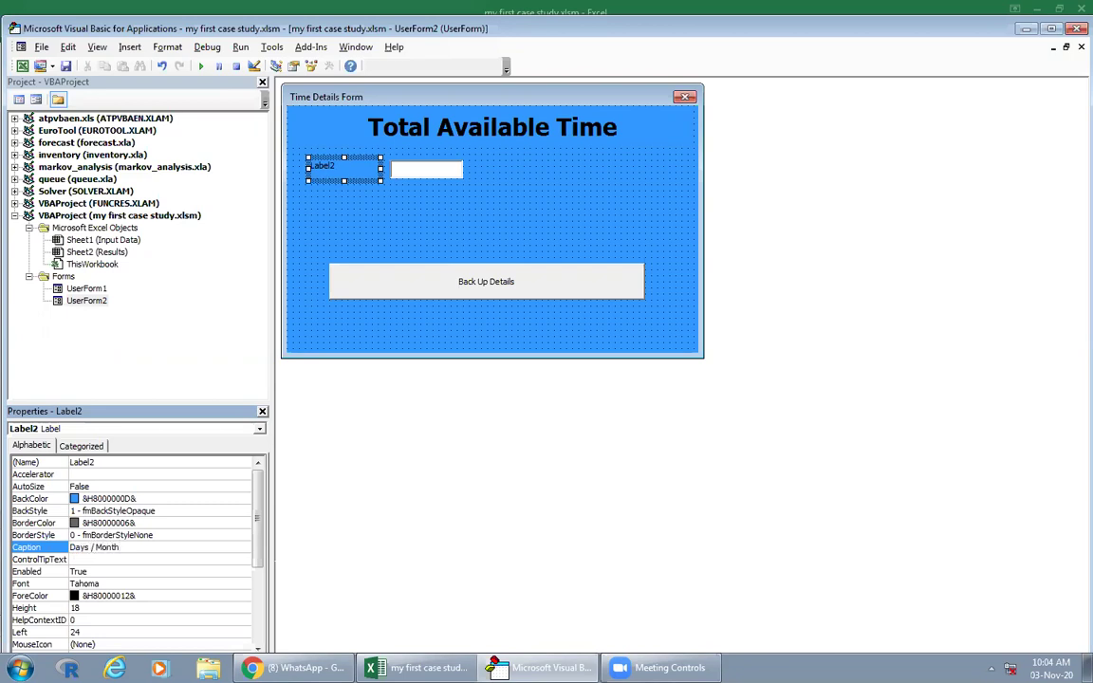
key(Return)
click(343, 157)
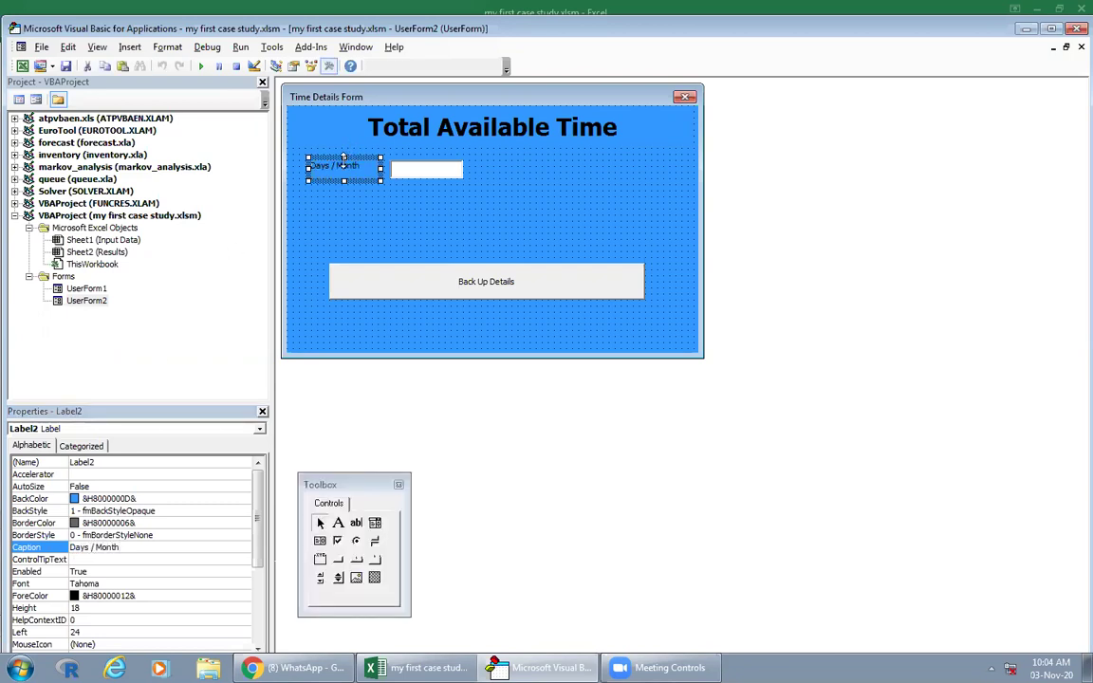
click(258, 538)
mouse_move(258, 538)
mouse_down()
mouse_move(261, 599)
mouse_move(269, 527)
mouse_up()
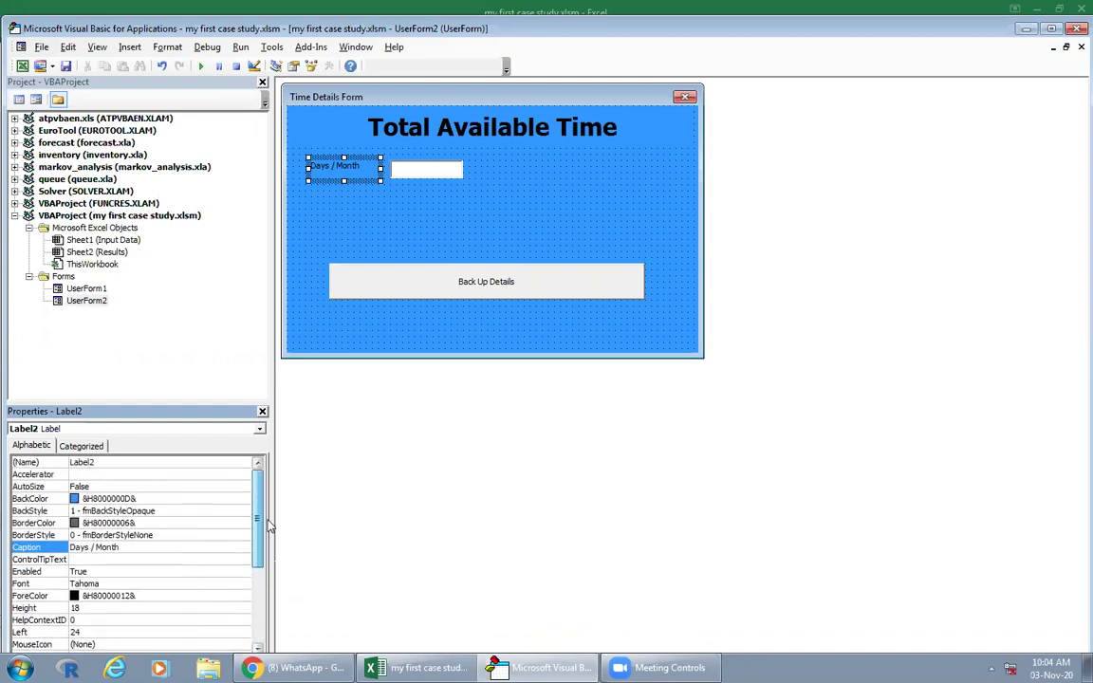
Step: Set the Days / Month label font to bold size 11 and drag its left edge out to fit
click(230, 596)
click(245, 596)
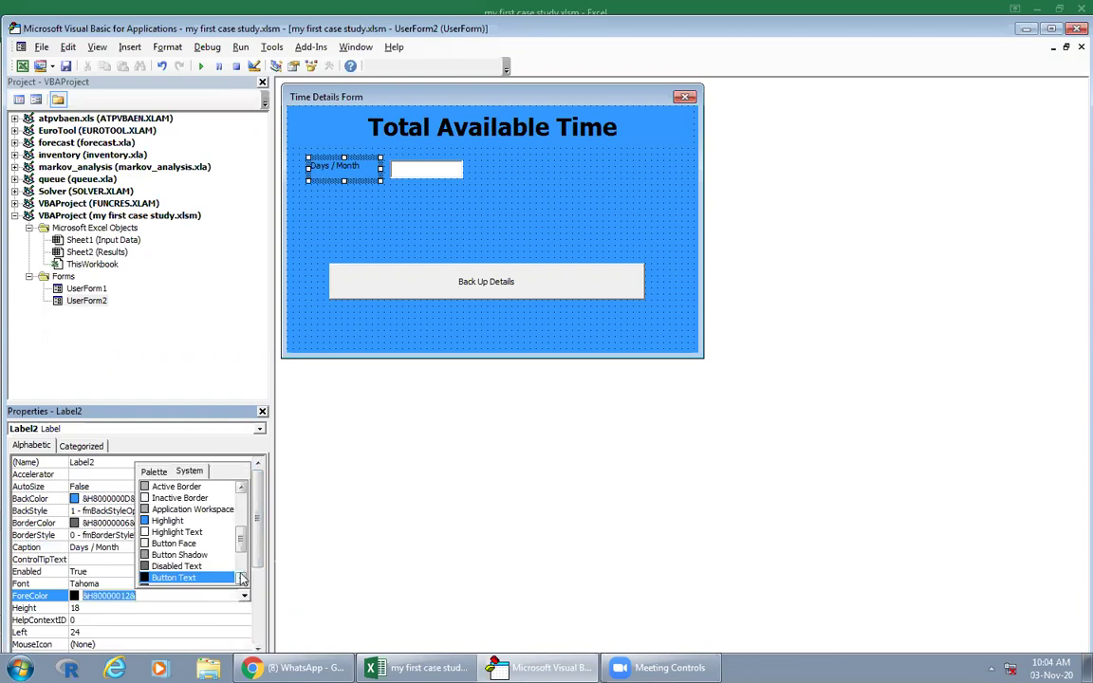
click(260, 519)
scroll(228, 540, down, 6)
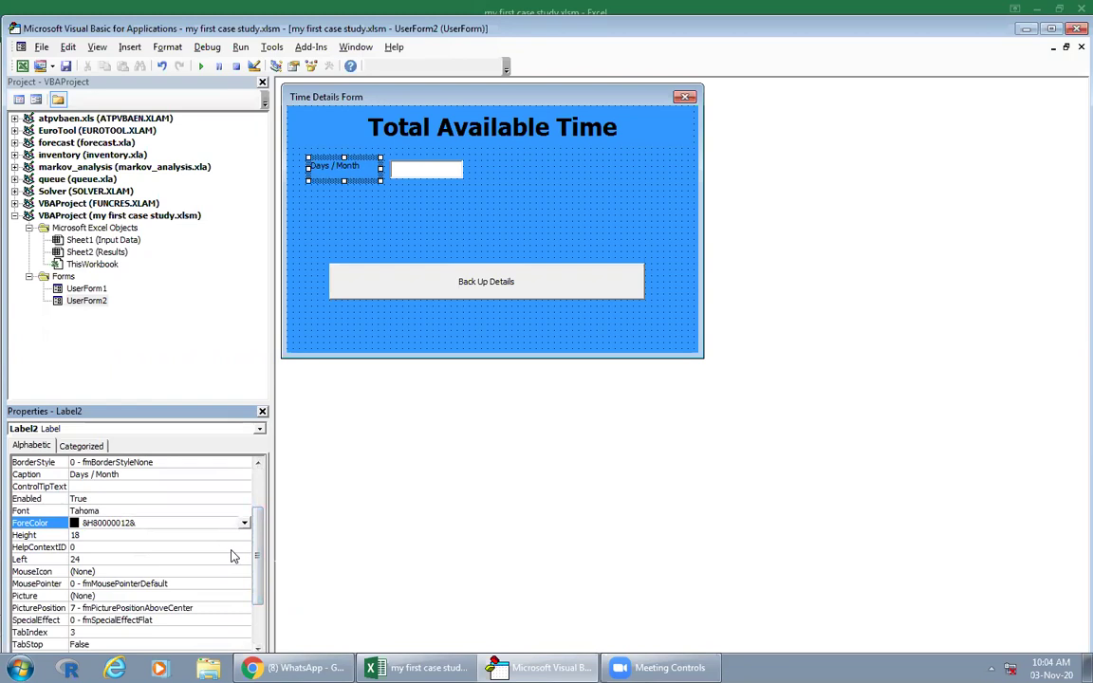
click(239, 511)
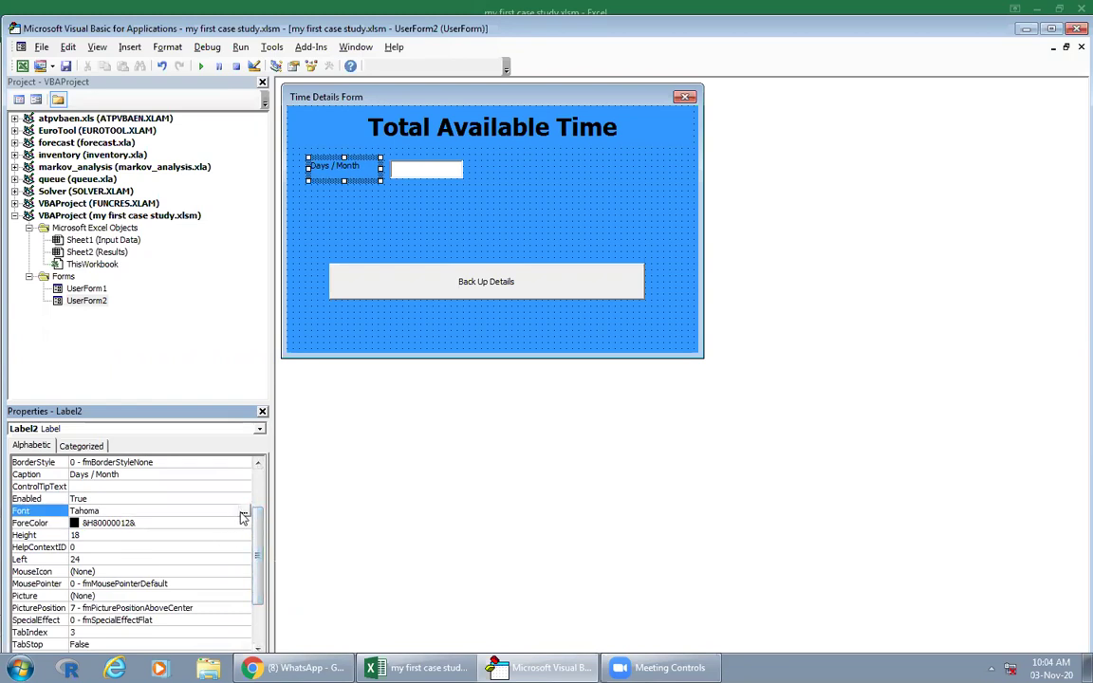
click(244, 511)
click(255, 196)
click(171, 185)
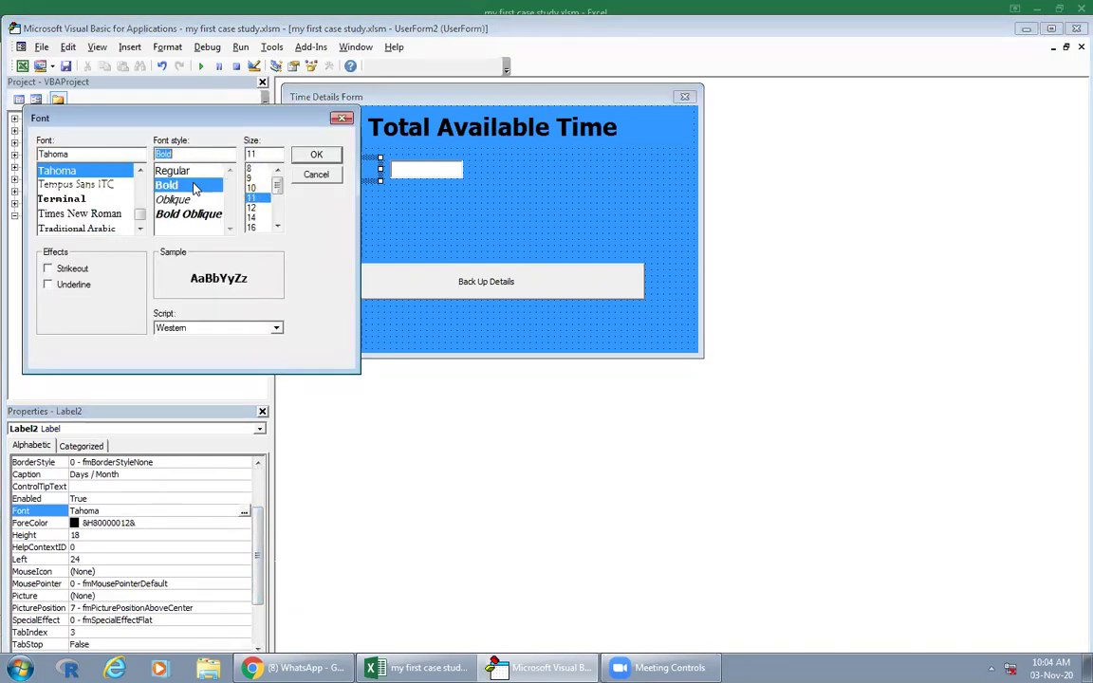
click(315, 155)
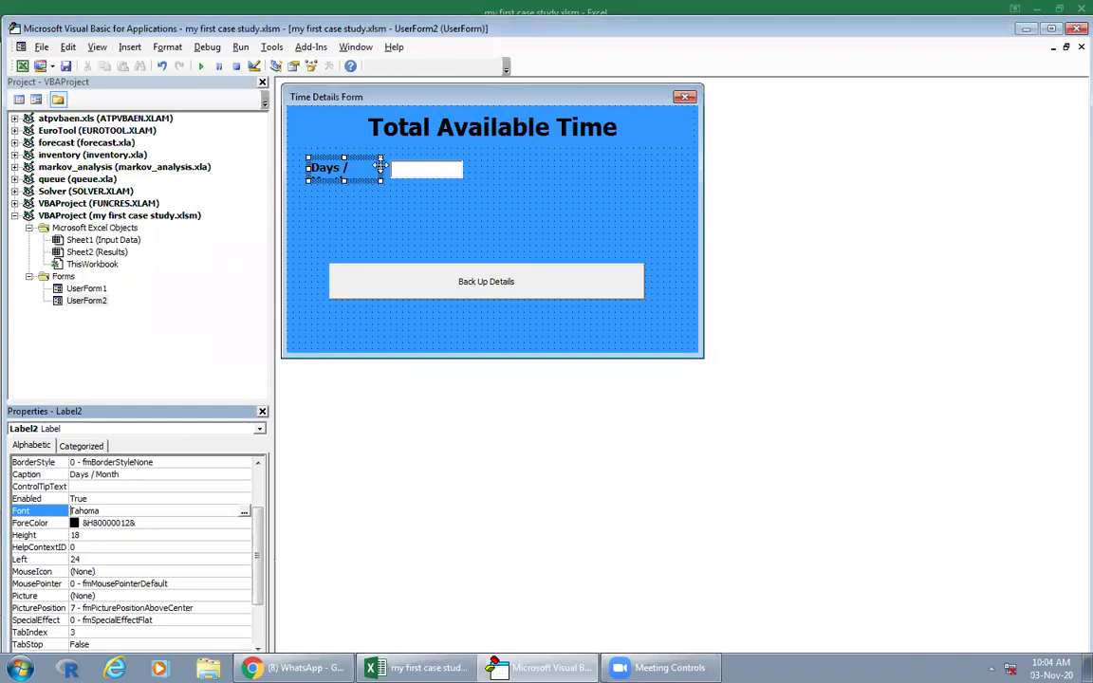
click(322, 177)
drag(295, 168, 291, 168)
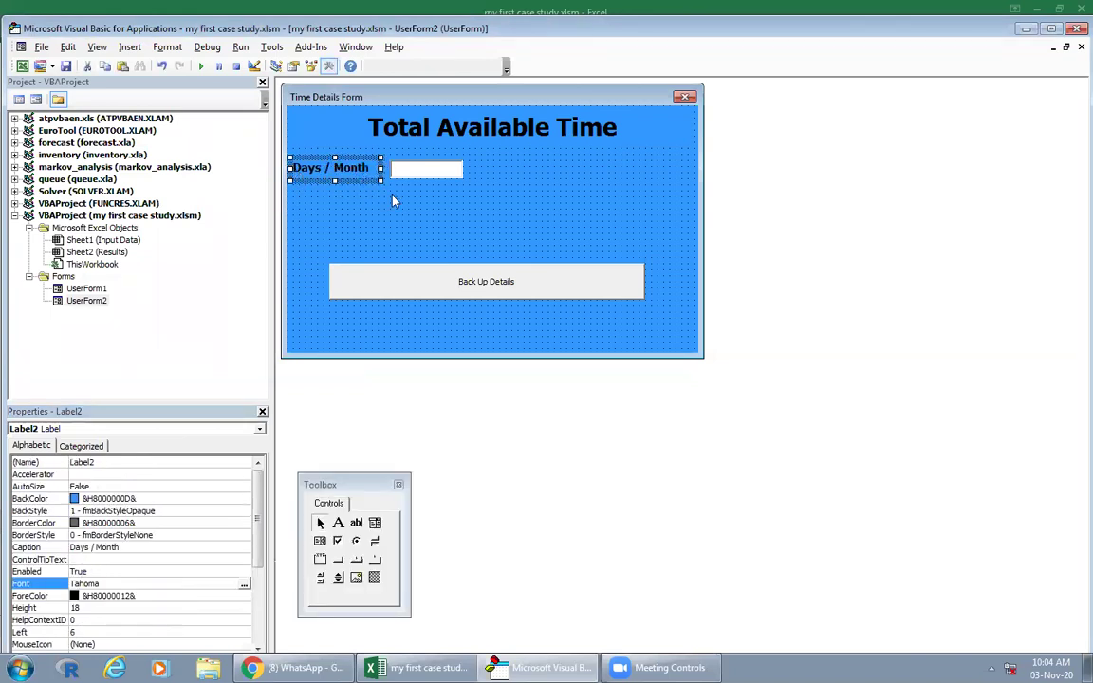
Step: Move the Days / Month text box left, next to its label
click(395, 200)
click(410, 171)
drag(410, 172, 392, 181)
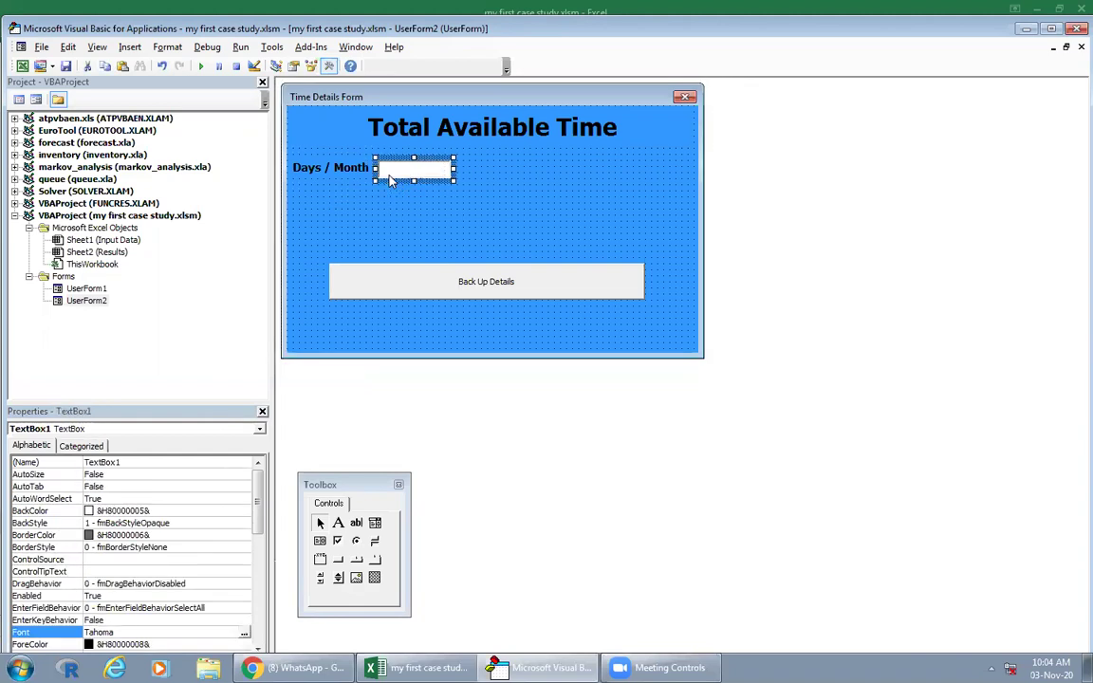
Step: Duplicate the Days / Month label and text box, placing the copy below the first row
click(394, 198)
drag(300, 169, 297, 167)
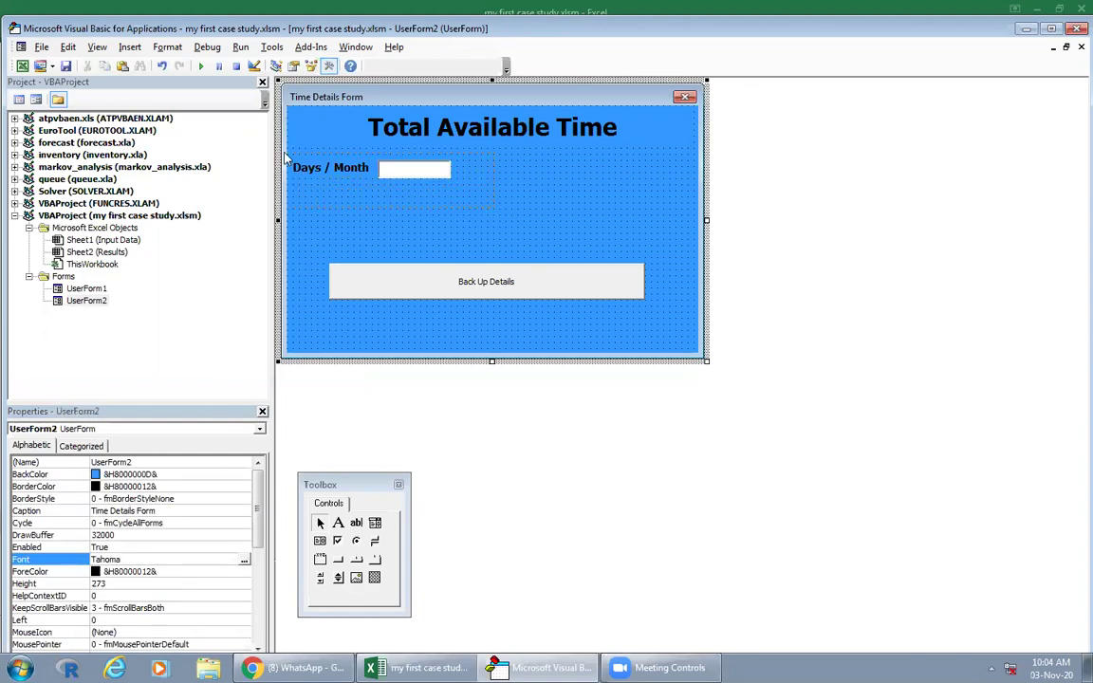
right_click(409, 177)
click(442, 208)
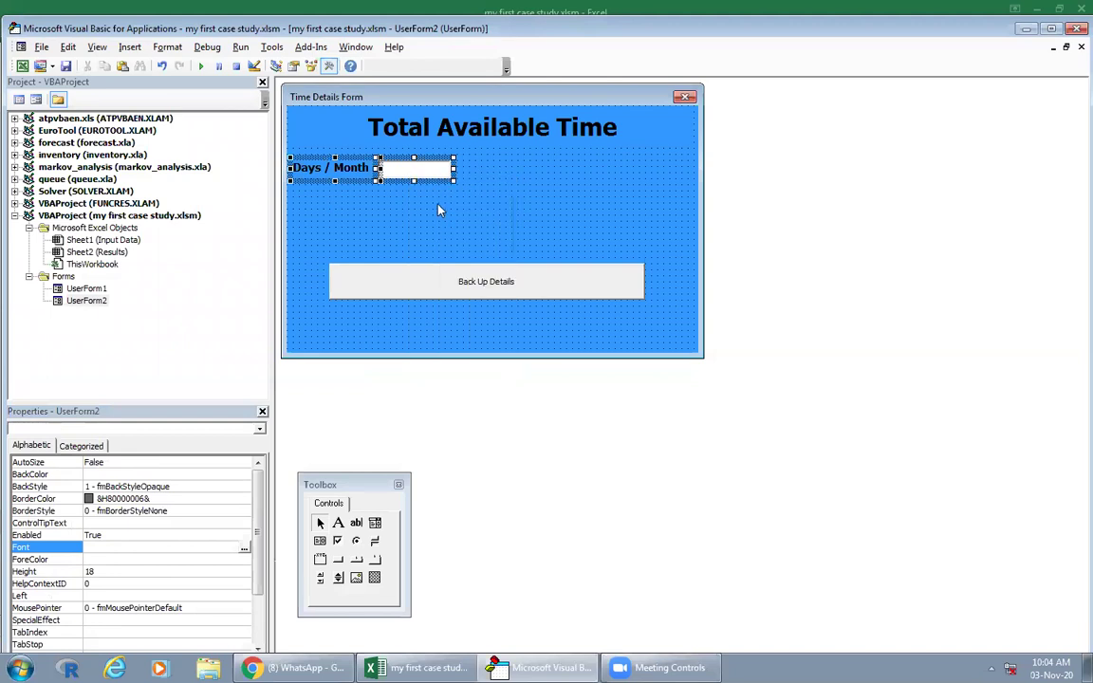
right_click(442, 211)
click(454, 247)
drag(463, 215, 344, 182)
click(355, 208)
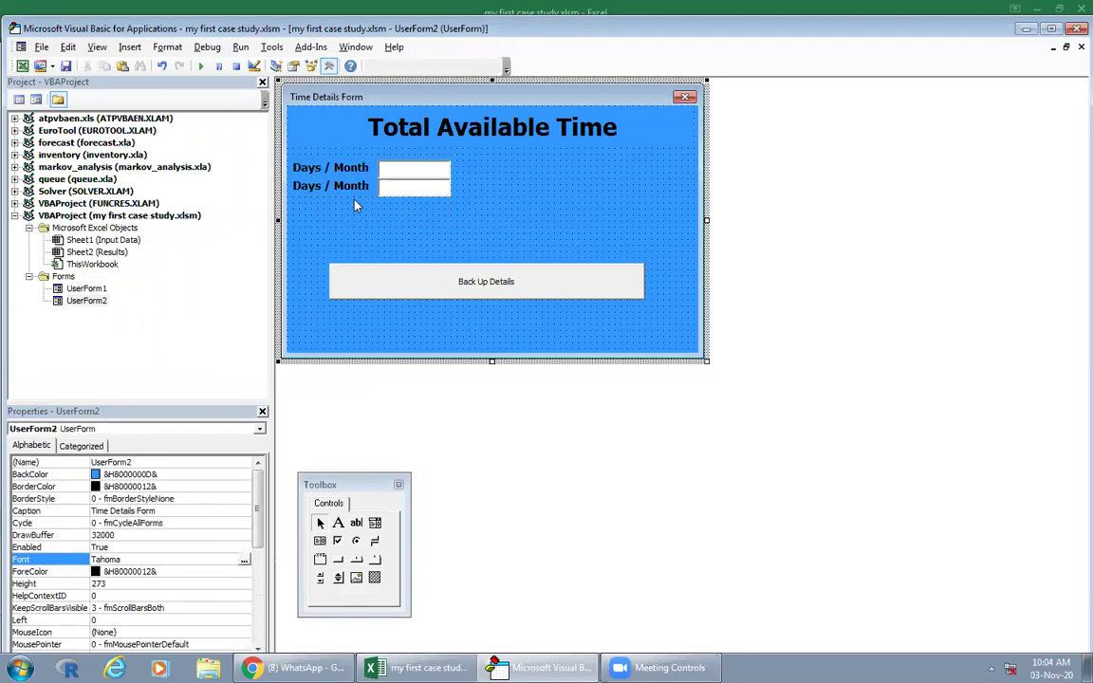
Step: Caption the duplicated label 'Hrs / Day'
click(327, 187)
click(42, 547)
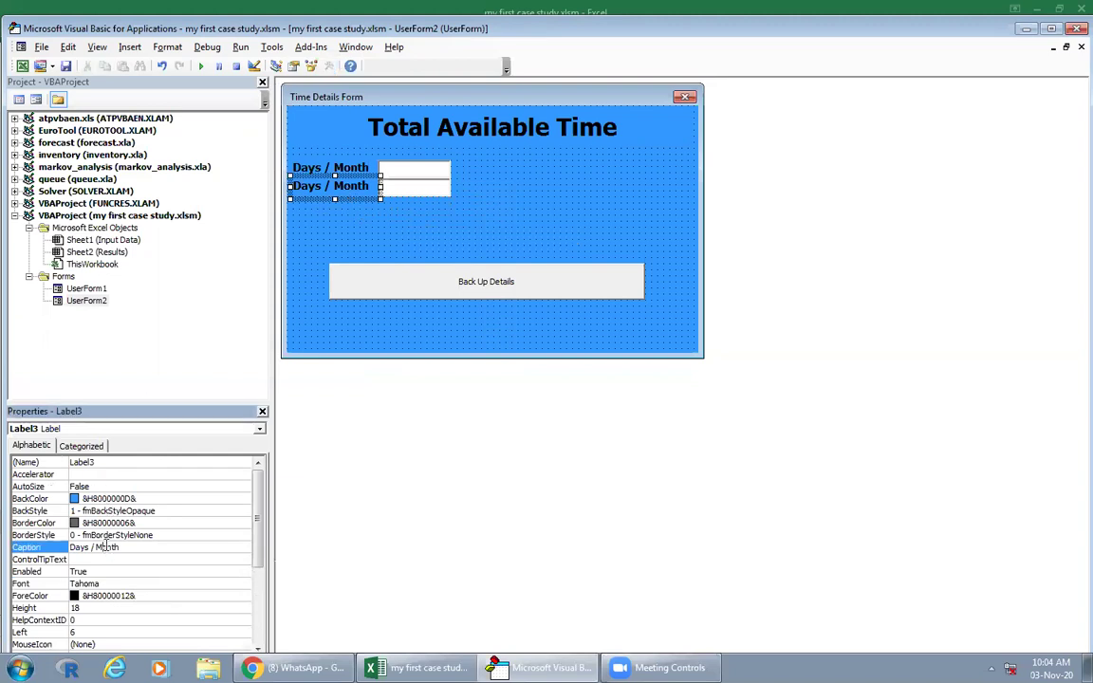
text(Hrs / Day)
key(Return)
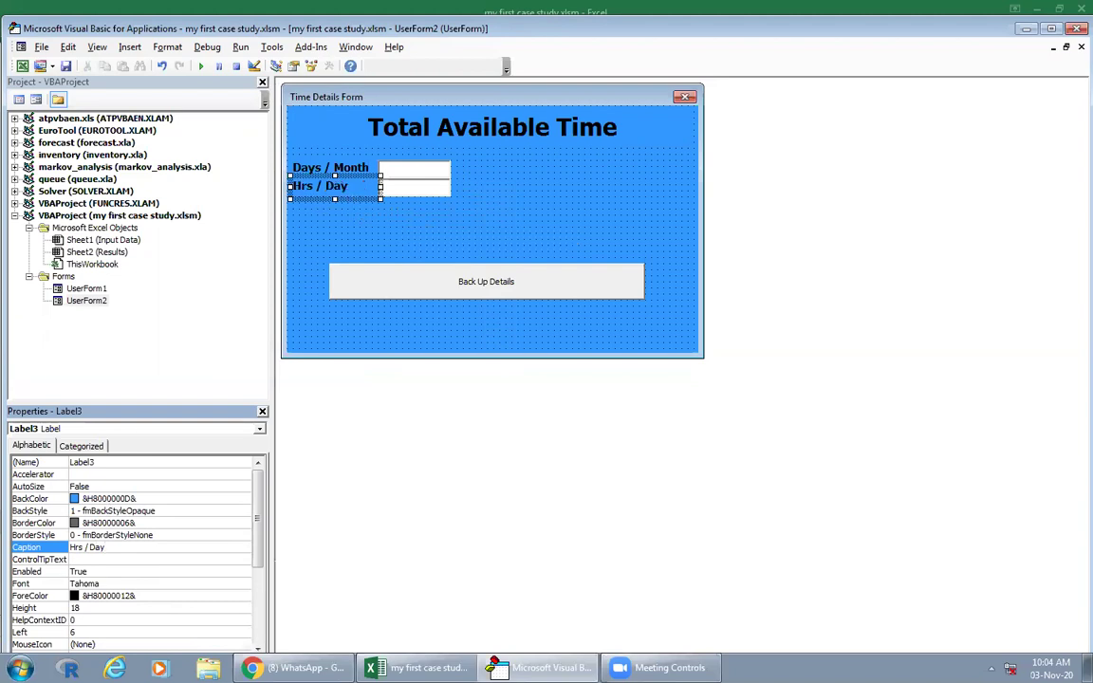
click(338, 229)
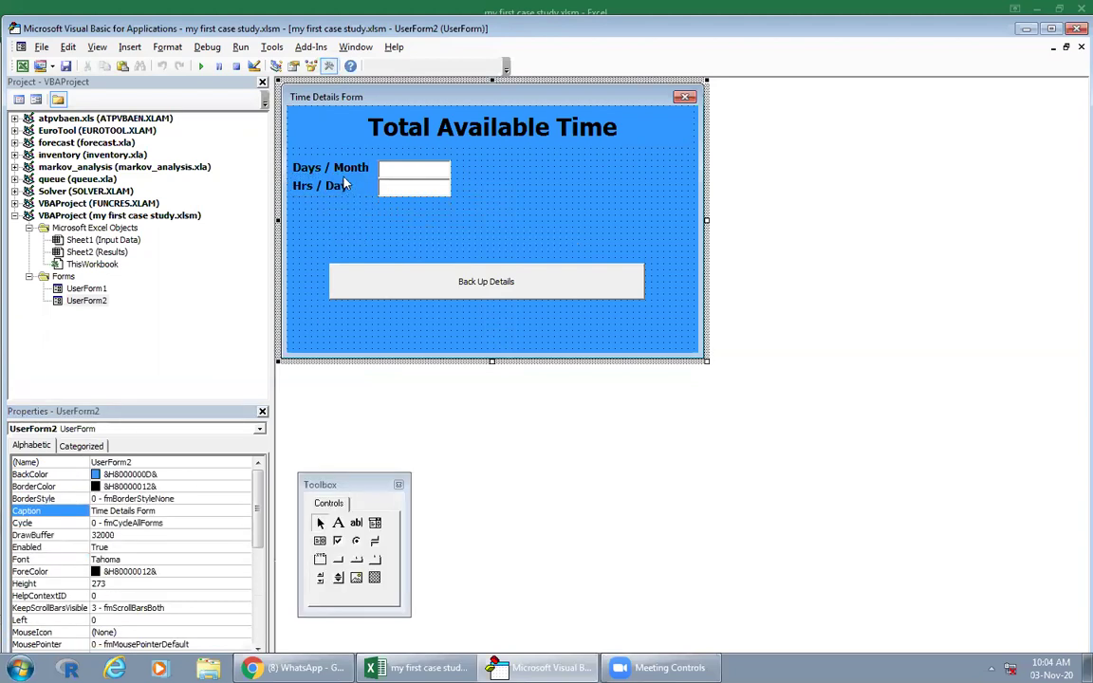
Step: Set the Hrs / Day label's TextAlign to 3 - fmTextAlignRight
click(342, 188)
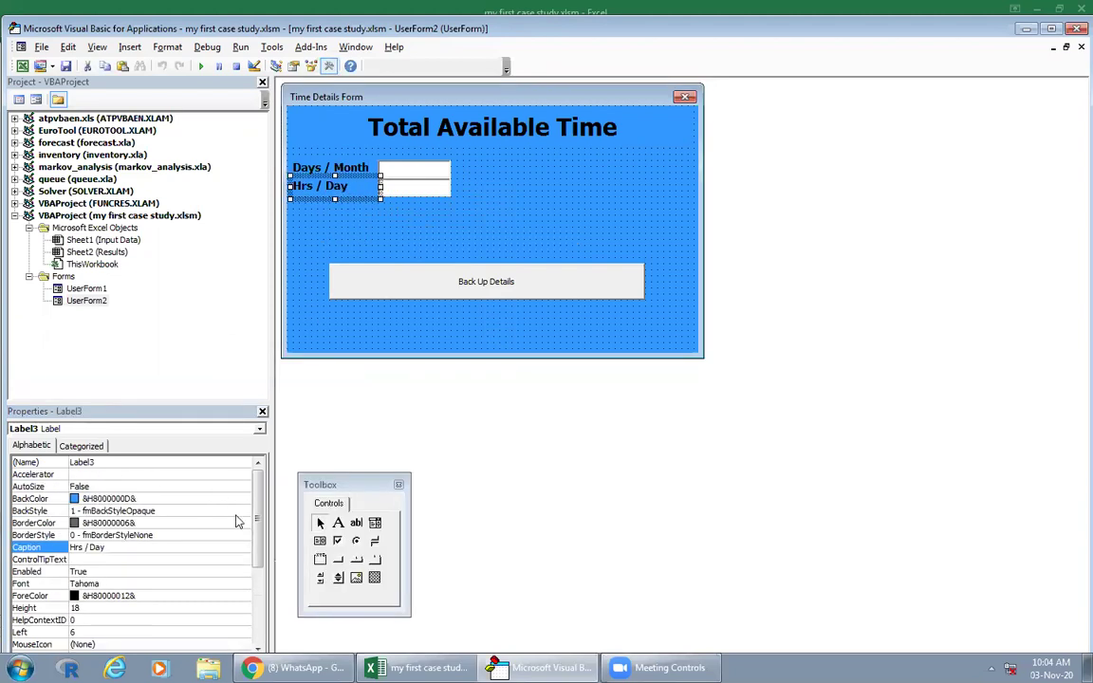
click(258, 527)
scroll(233, 531, down, 3)
scroll(231, 536, down, 1)
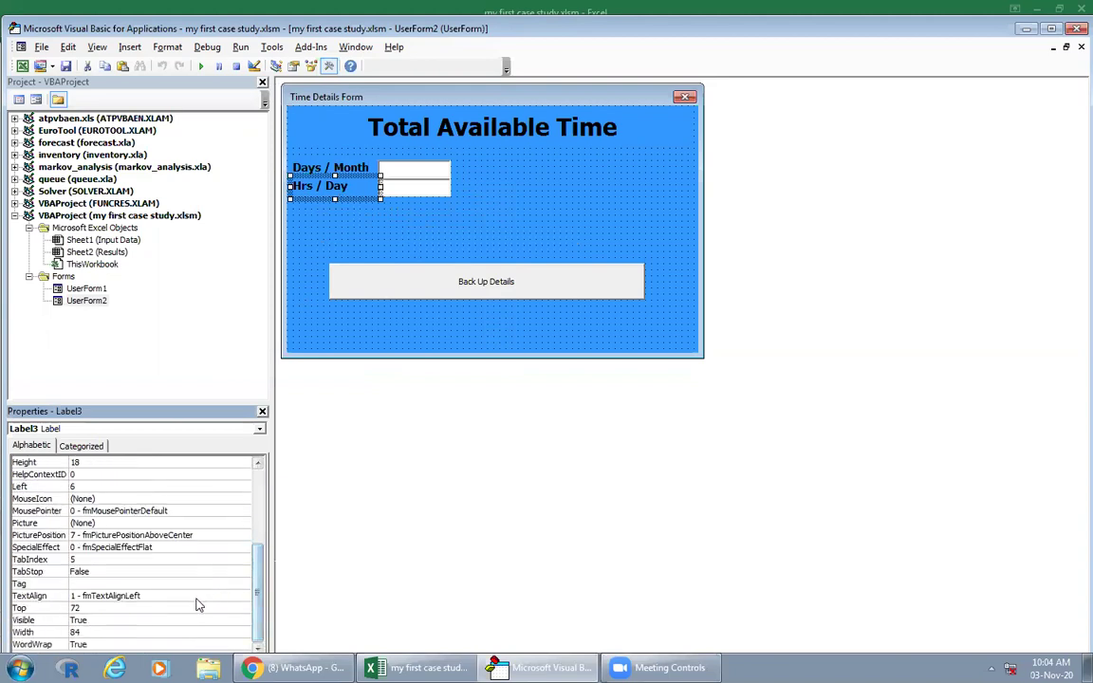
click(236, 596)
click(244, 596)
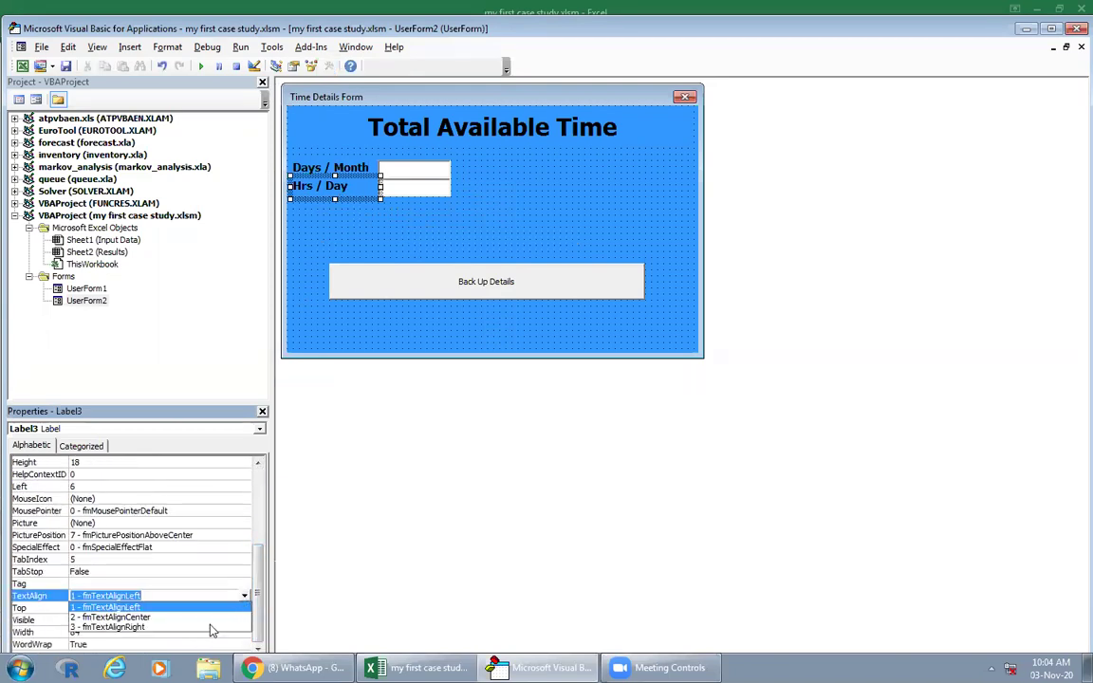
click(211, 628)
click(345, 254)
Step: Right-align the Days / Month label as well with 3 - fmTextAlignRight
click(327, 163)
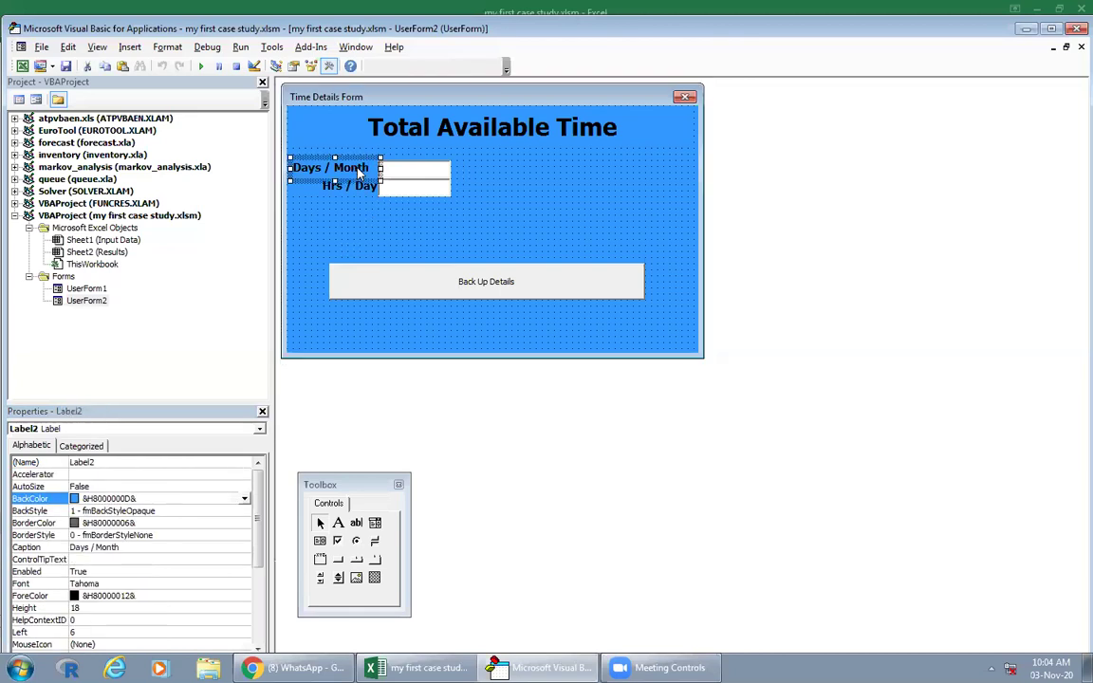
click(256, 565)
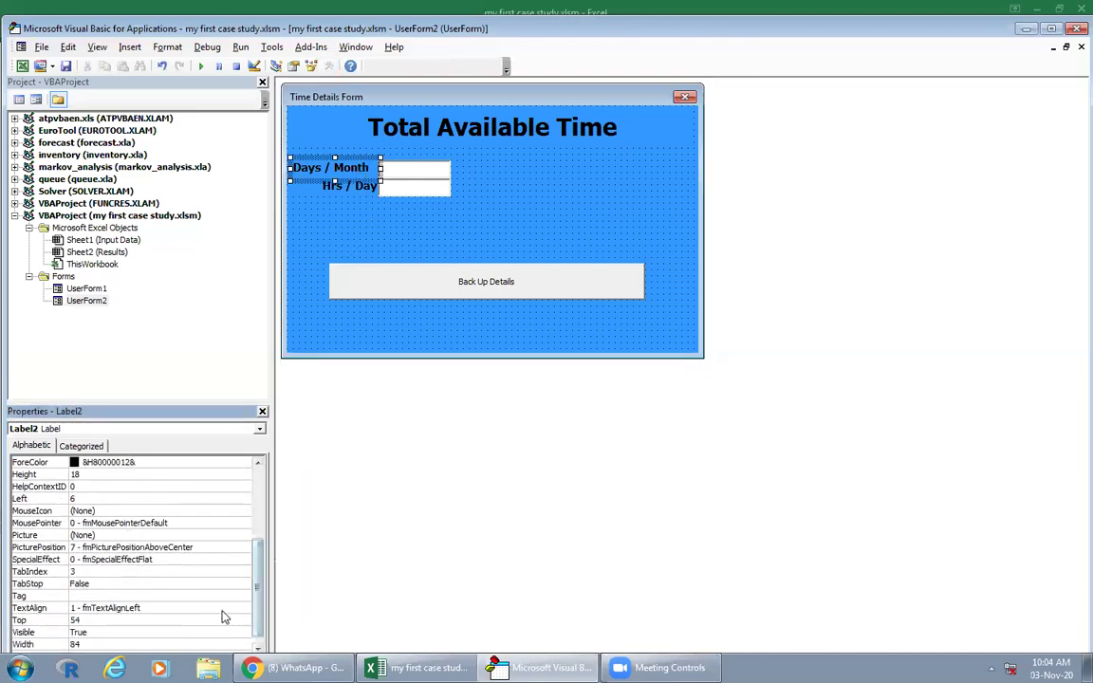
click(228, 608)
click(244, 609)
click(213, 639)
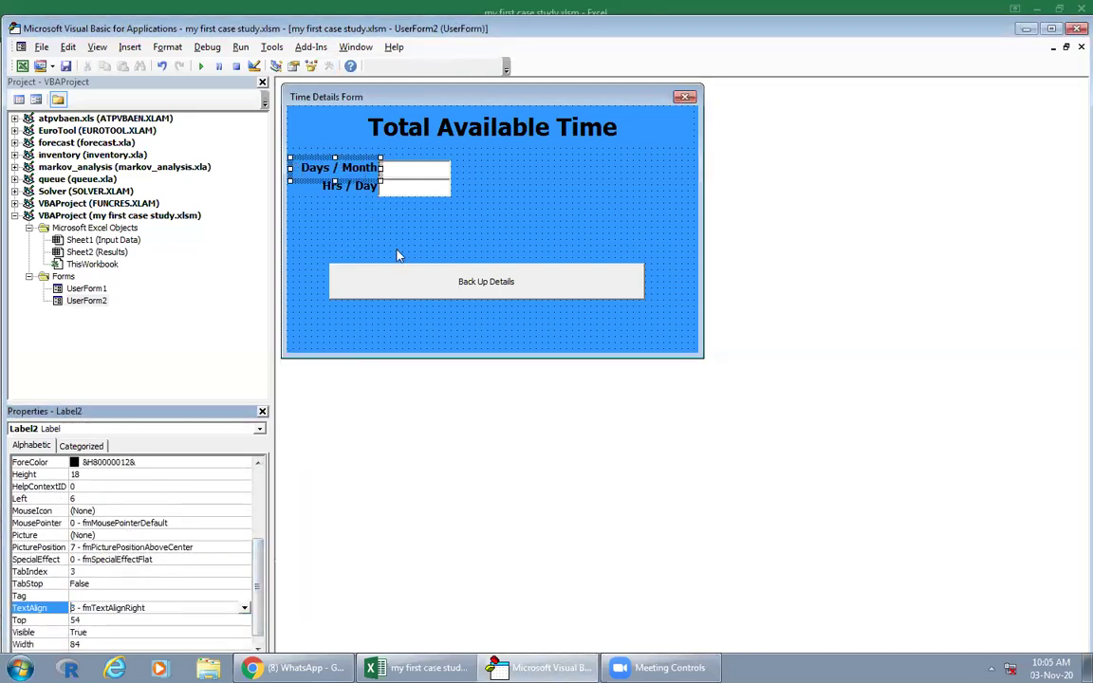
click(398, 228)
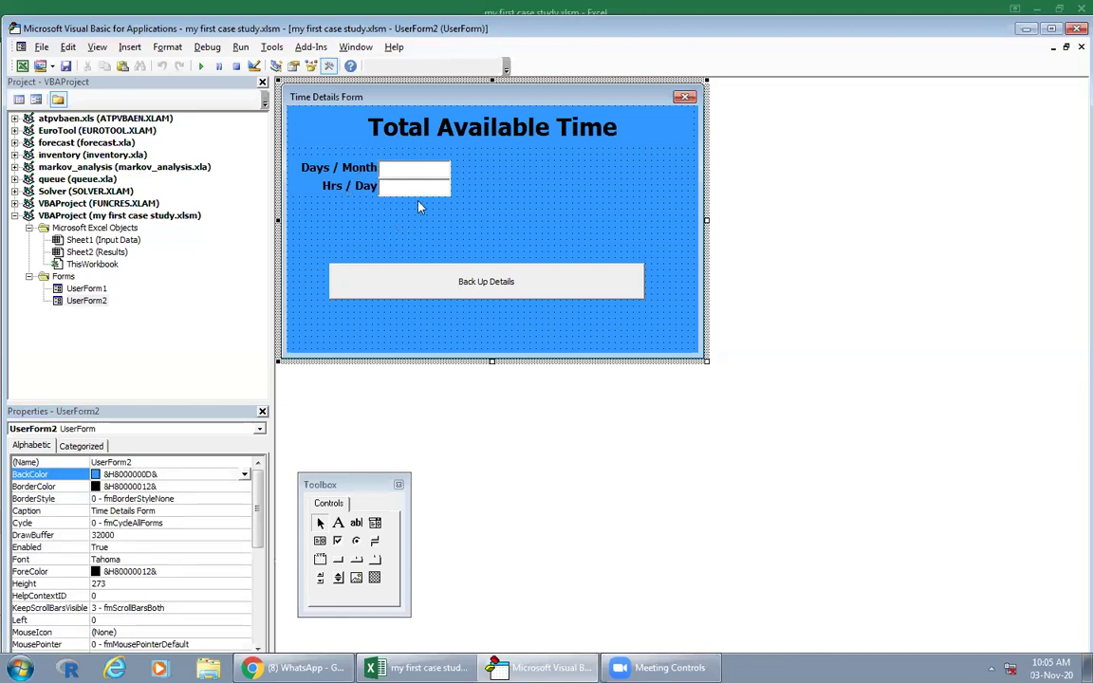
click(364, 213)
drag(314, 185, 310, 178)
Step: Copy the Hrs / Day row and paste the duplicate beneath the other labels
right_click(411, 214)
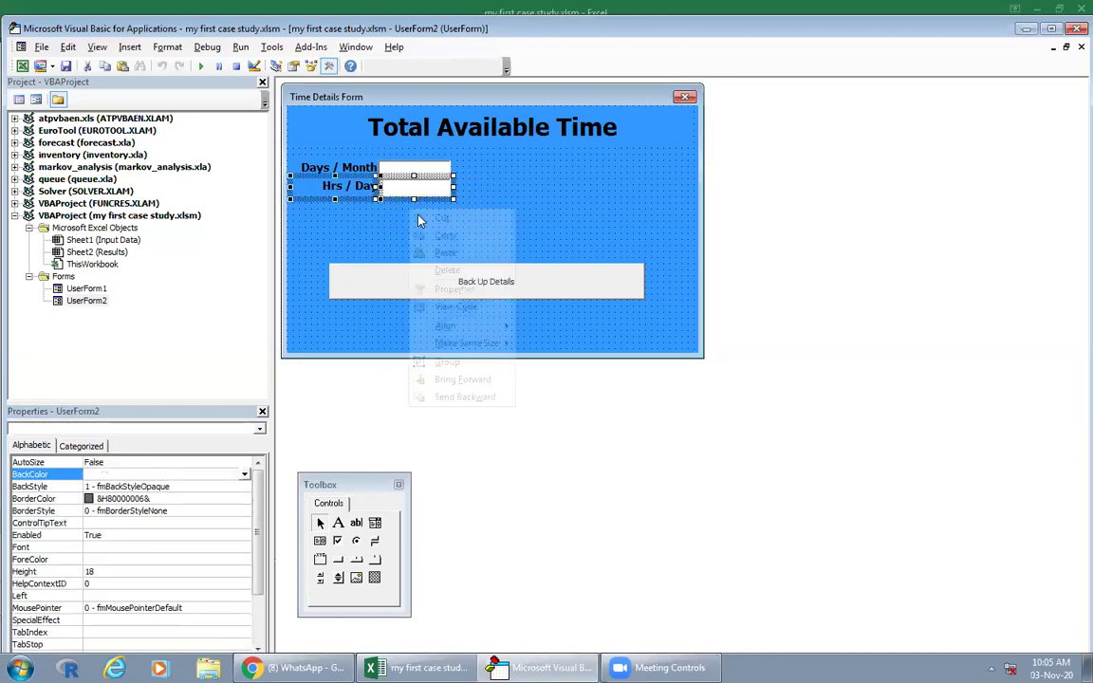
click(423, 233)
right_click(365, 224)
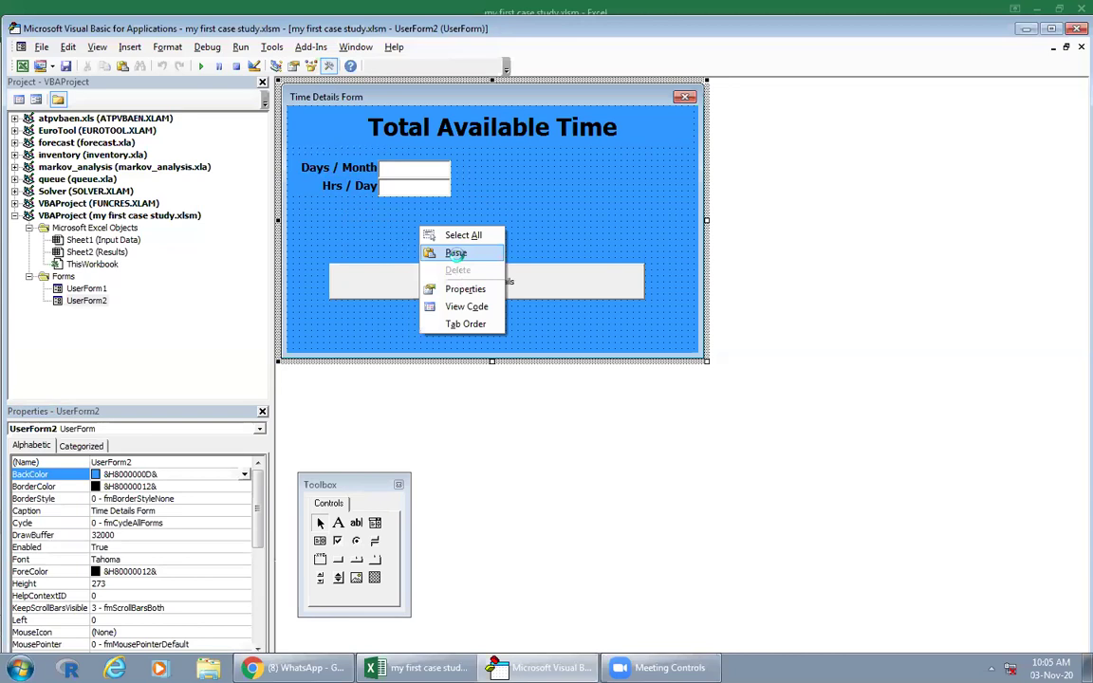
click(410, 249)
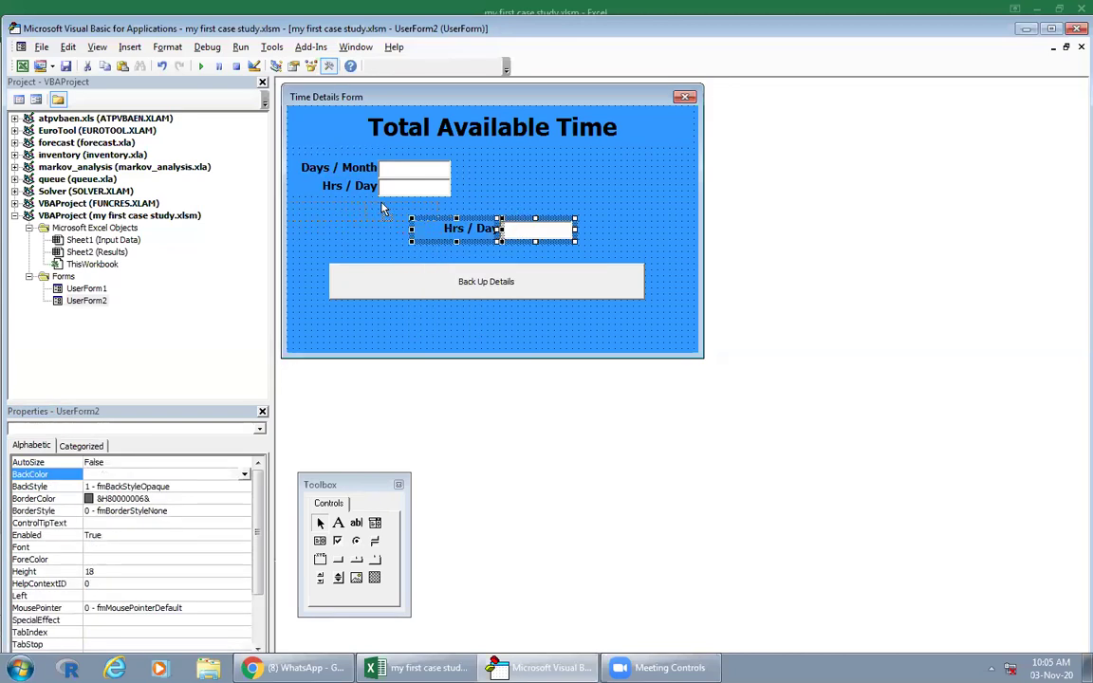
drag(446, 233, 325, 220)
click(323, 200)
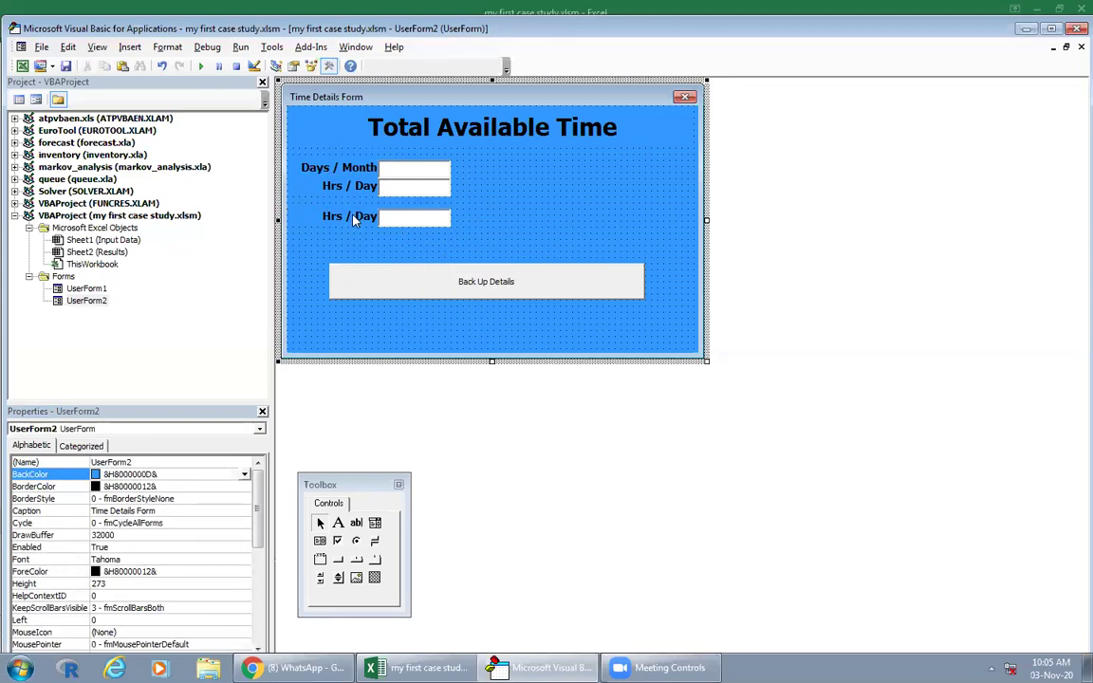
Step: Caption the new label 'Nbrs of Tea Breaks'
click(327, 216)
click(107, 548)
drag(107, 549, 71, 549)
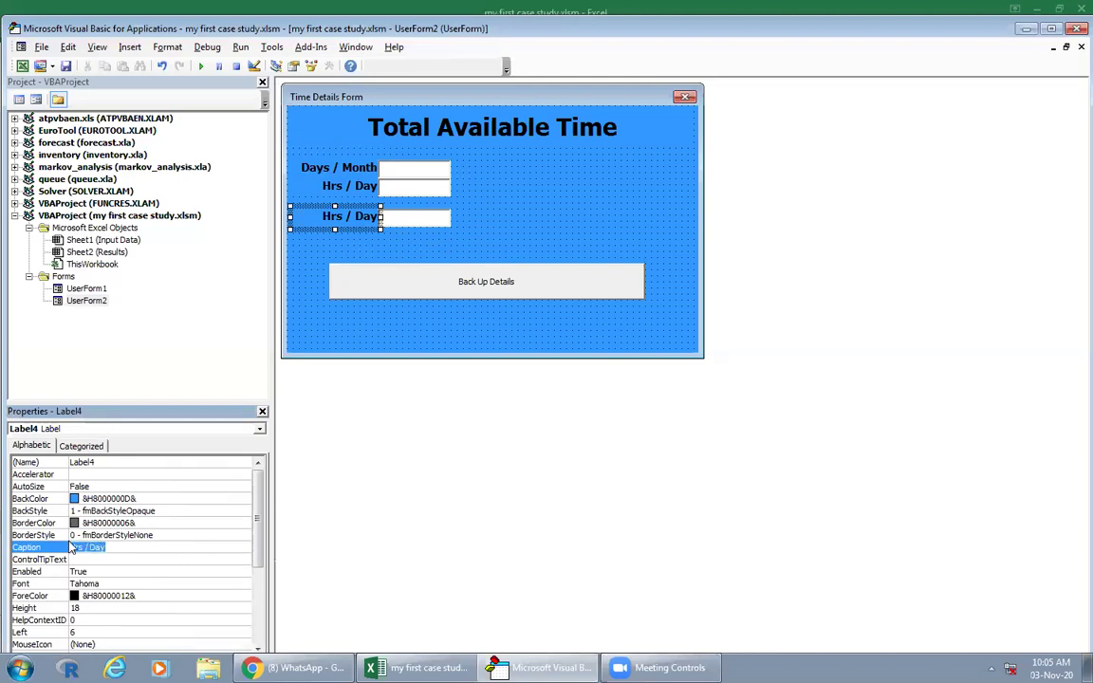
text(Nbr)
key(Return)
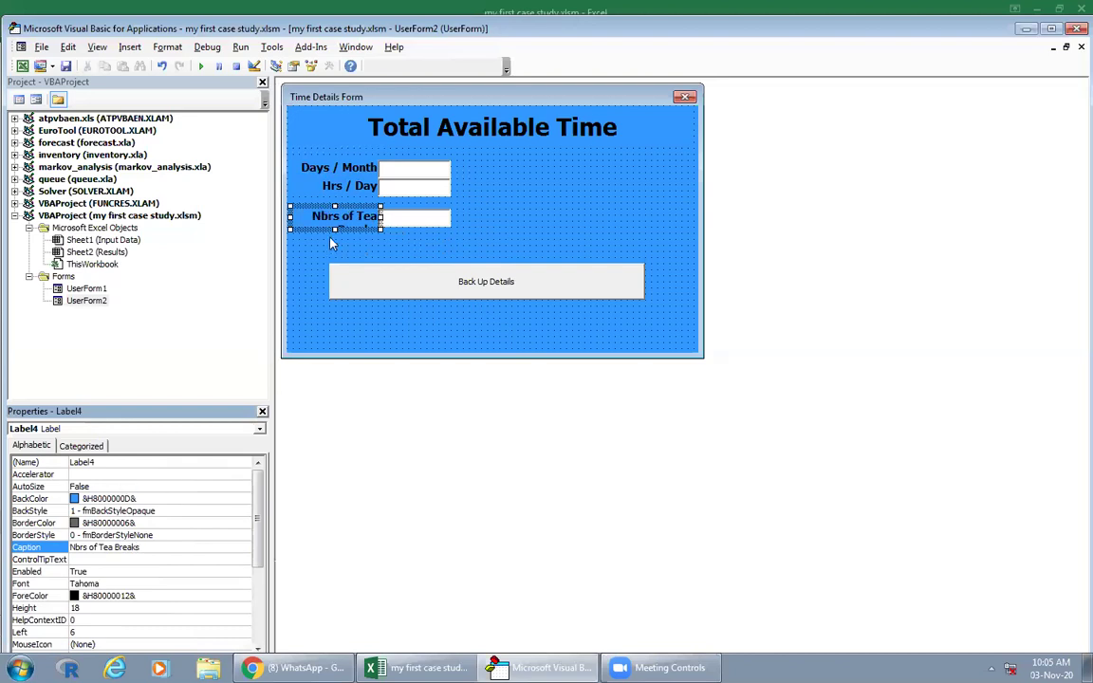
Step: Reduce the Nbrs of Tea Breaks label's font size to 9
click(330, 244)
click(332, 219)
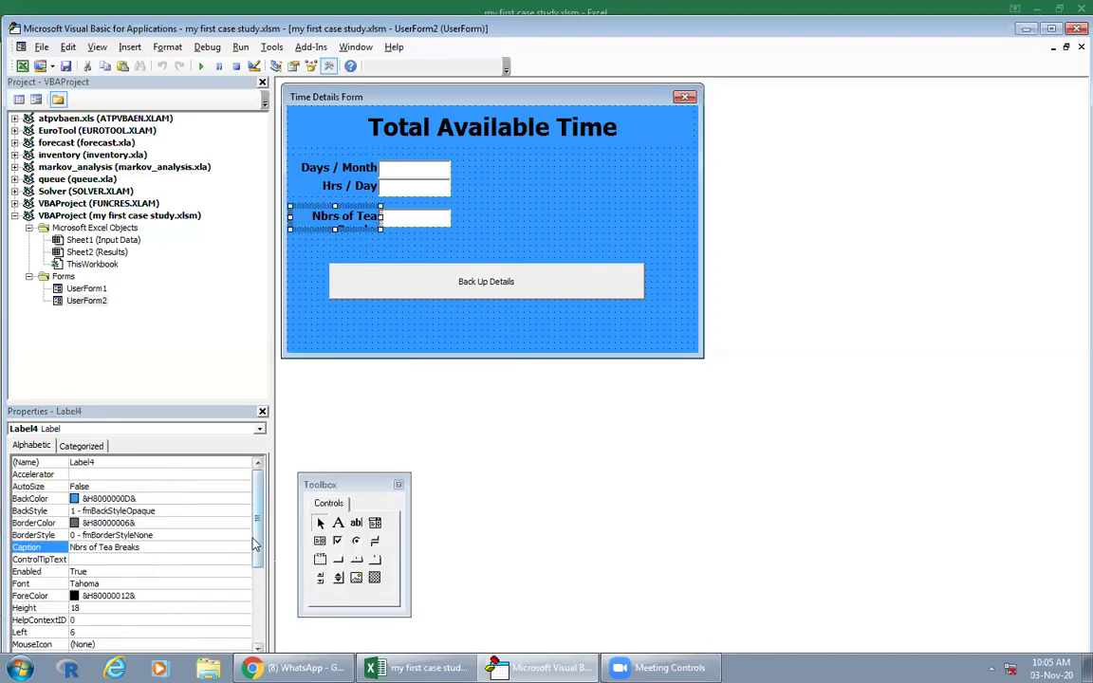
drag(254, 544, 254, 555)
click(190, 560)
click(244, 560)
scroll(264, 195, up, 1)
click(255, 169)
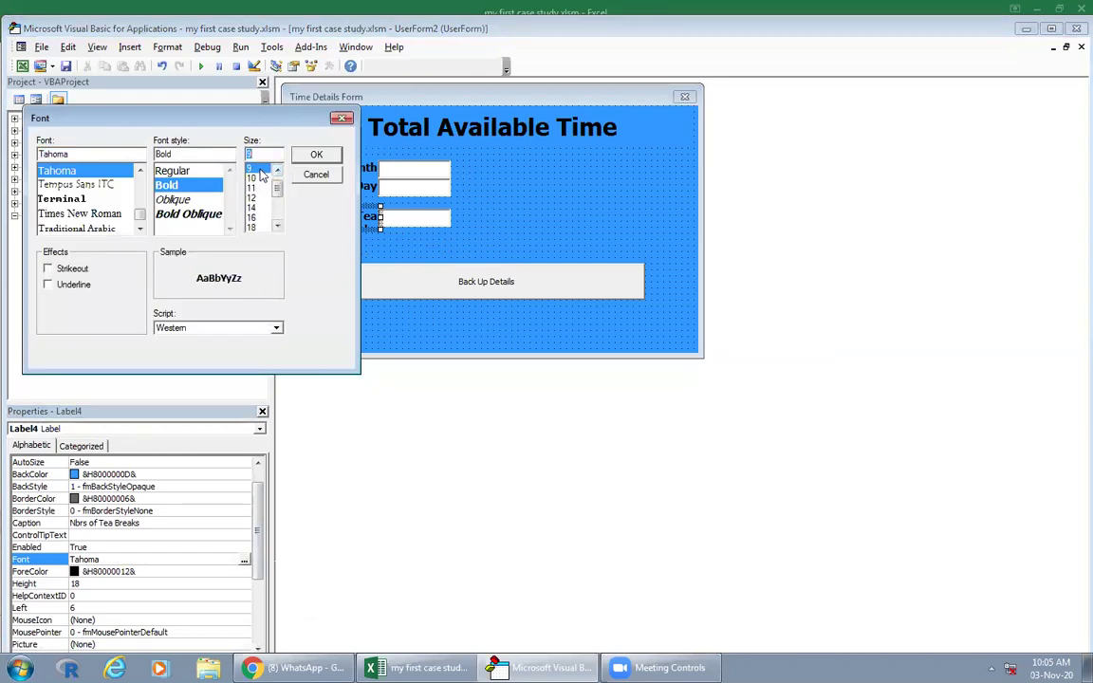
click(316, 154)
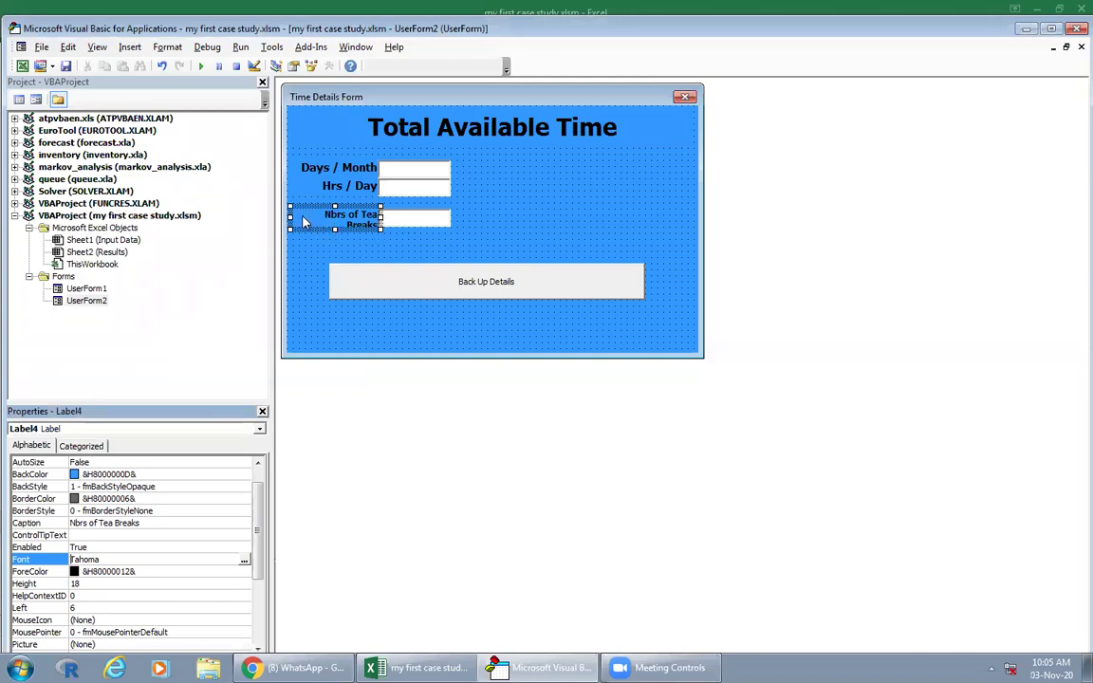
Step: Nudge the Nbrs of Tea Breaks label upward, then undo the nudge
click(370, 245)
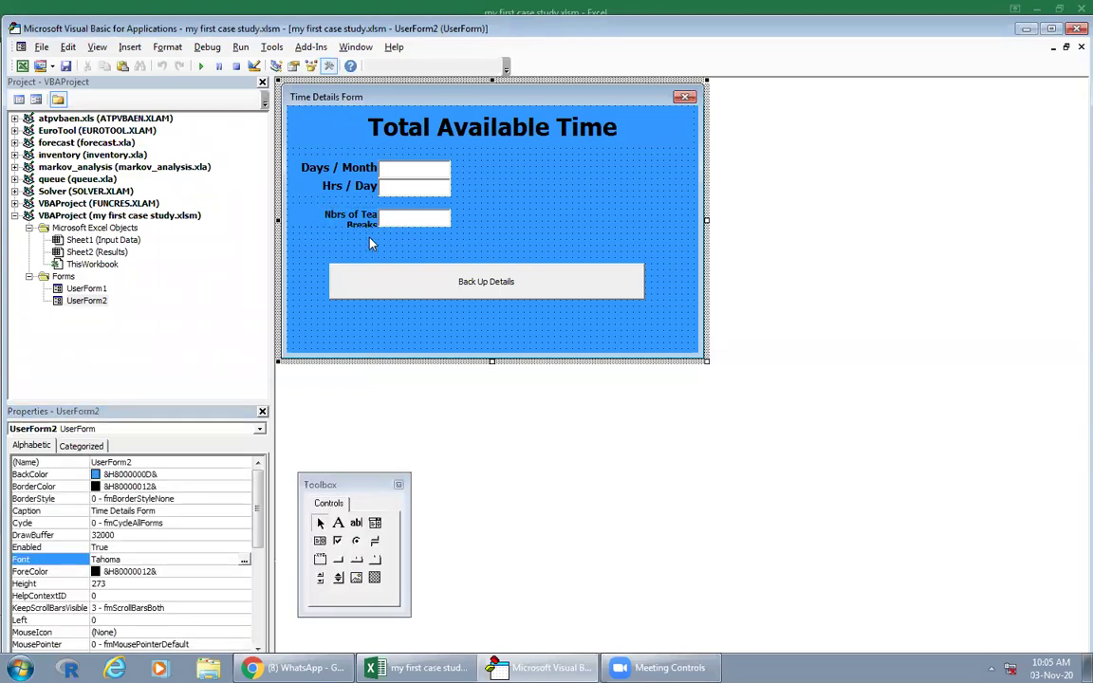
click(334, 226)
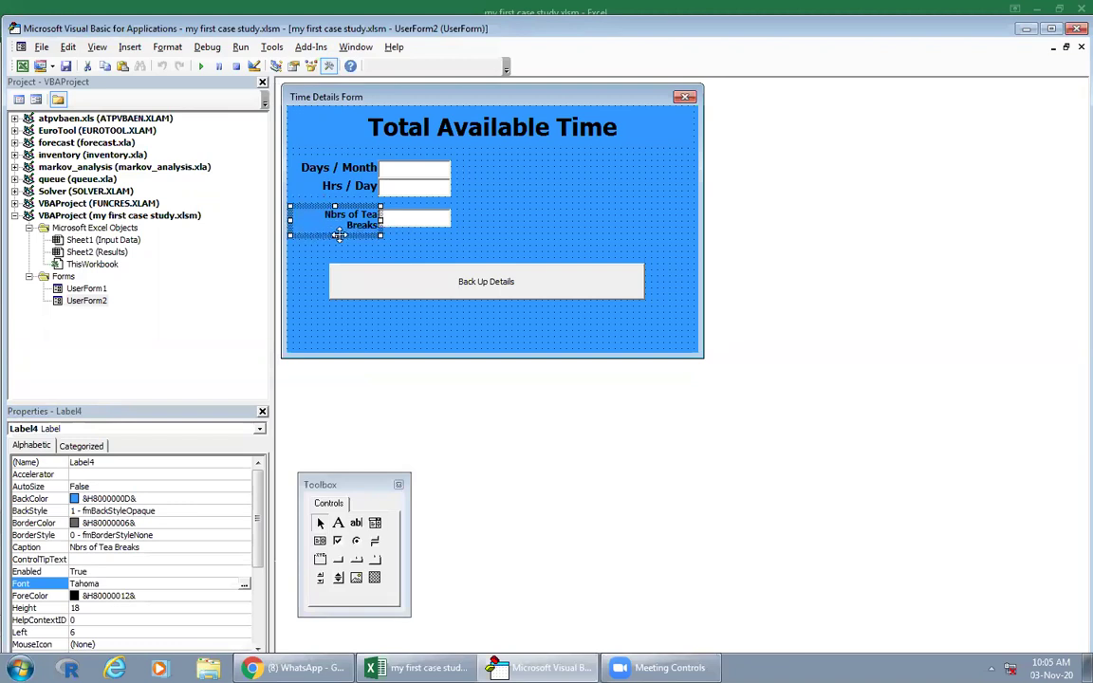
click(422, 242)
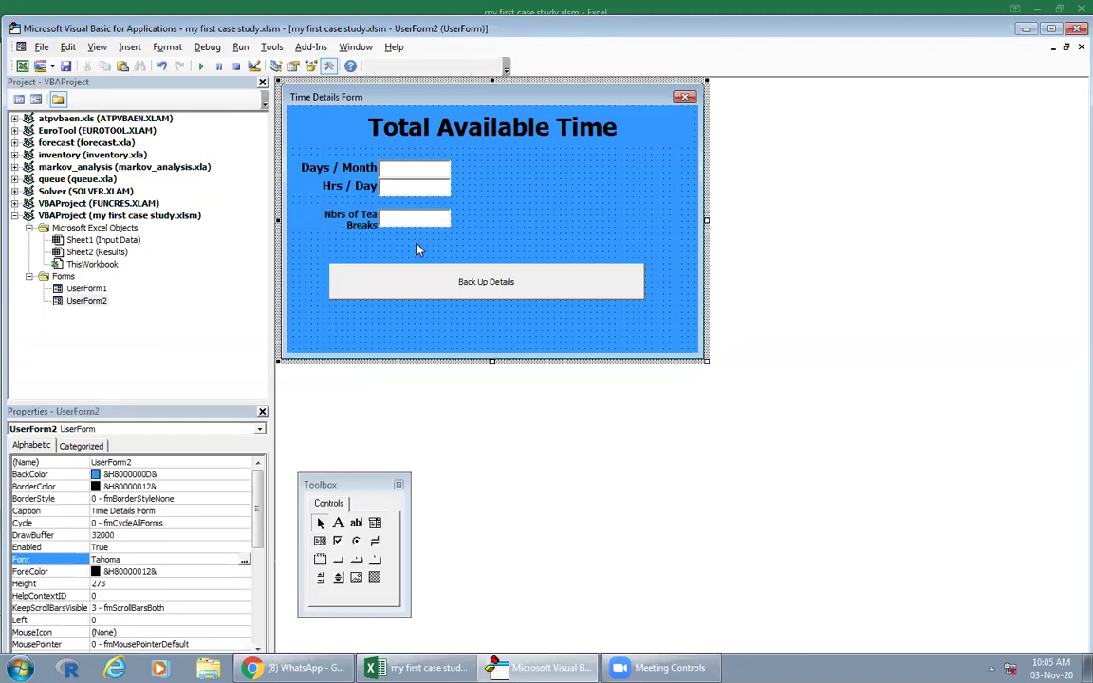
click(356, 220)
drag(356, 220, 356, 215)
click(350, 231)
click(334, 228)
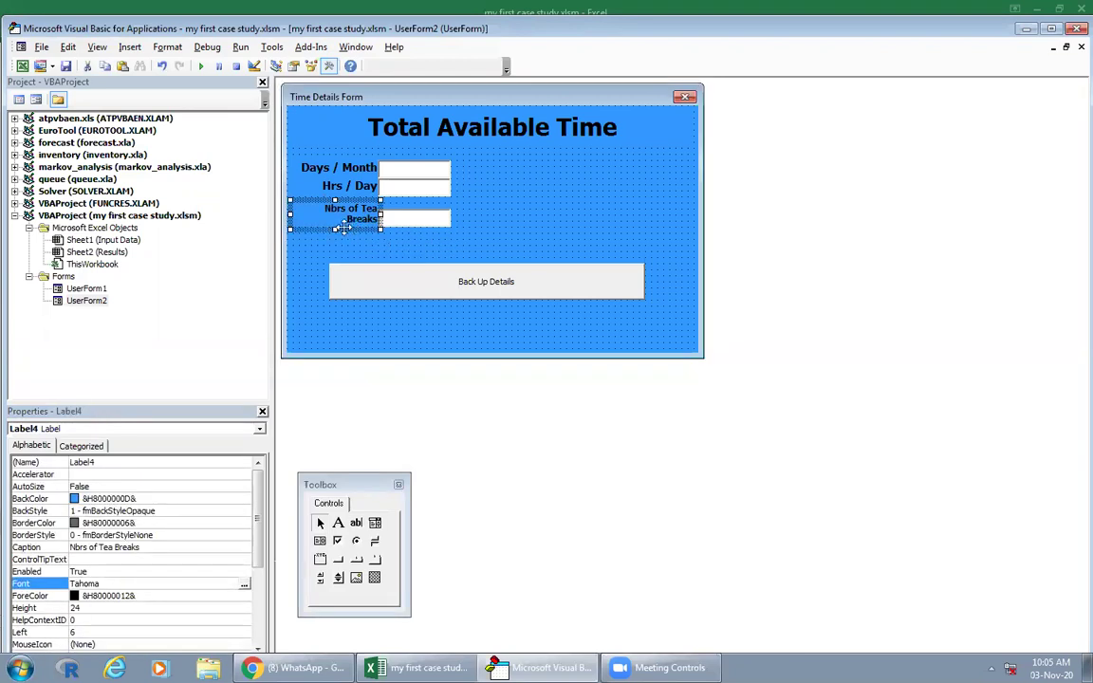
click(402, 245)
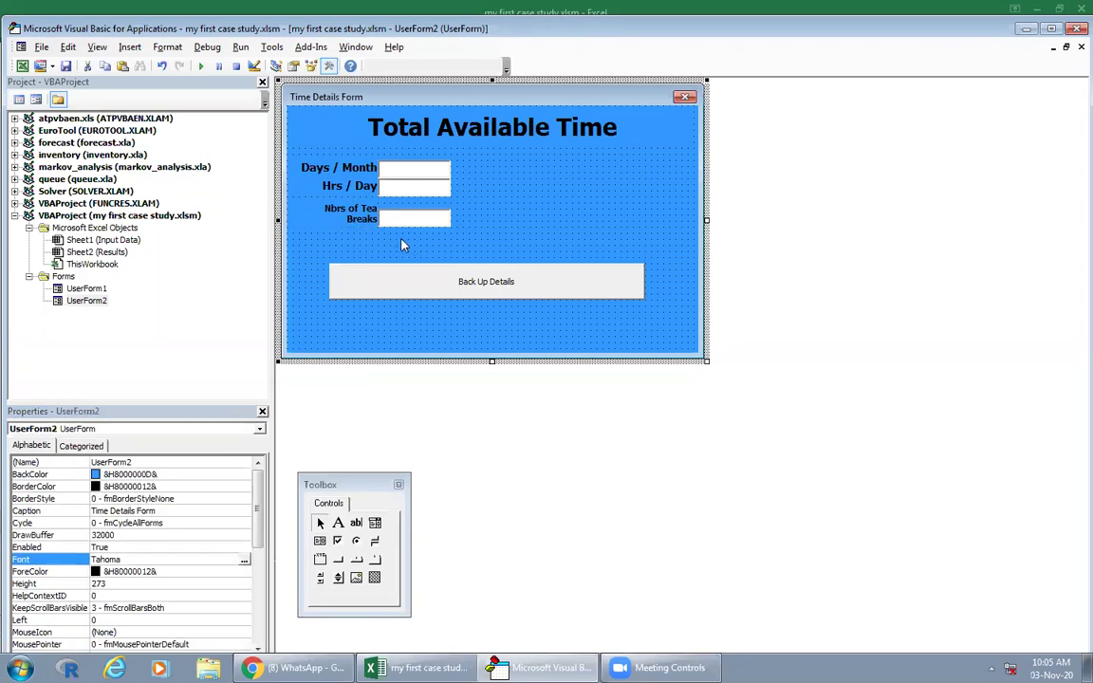
key(ctrl+z)
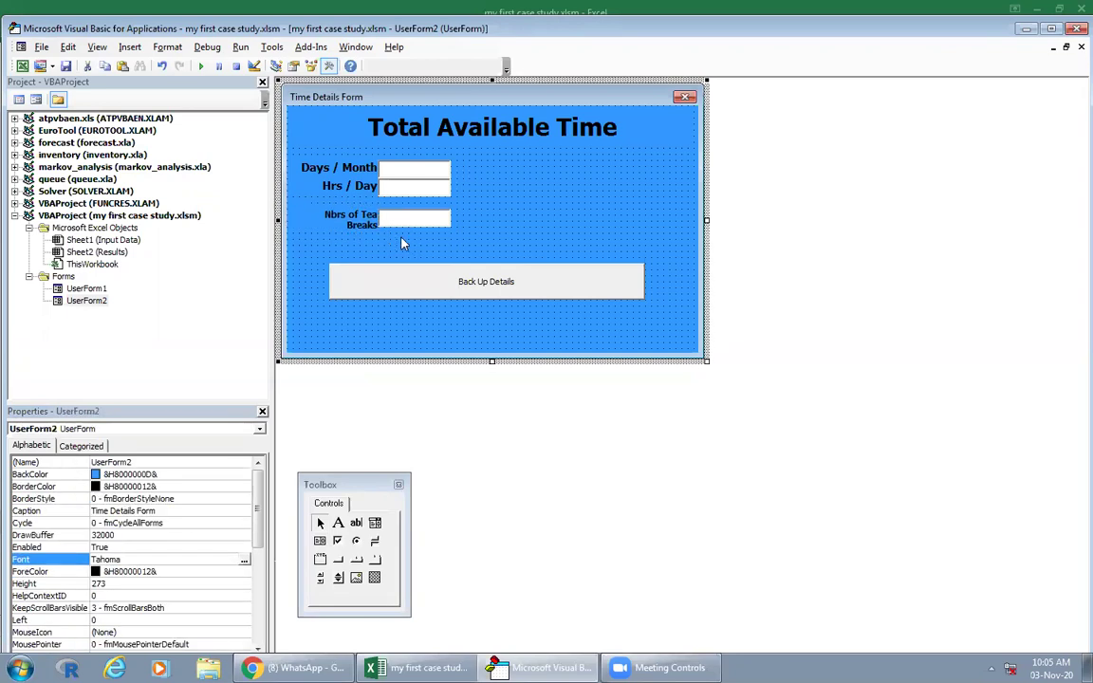
click(412, 223)
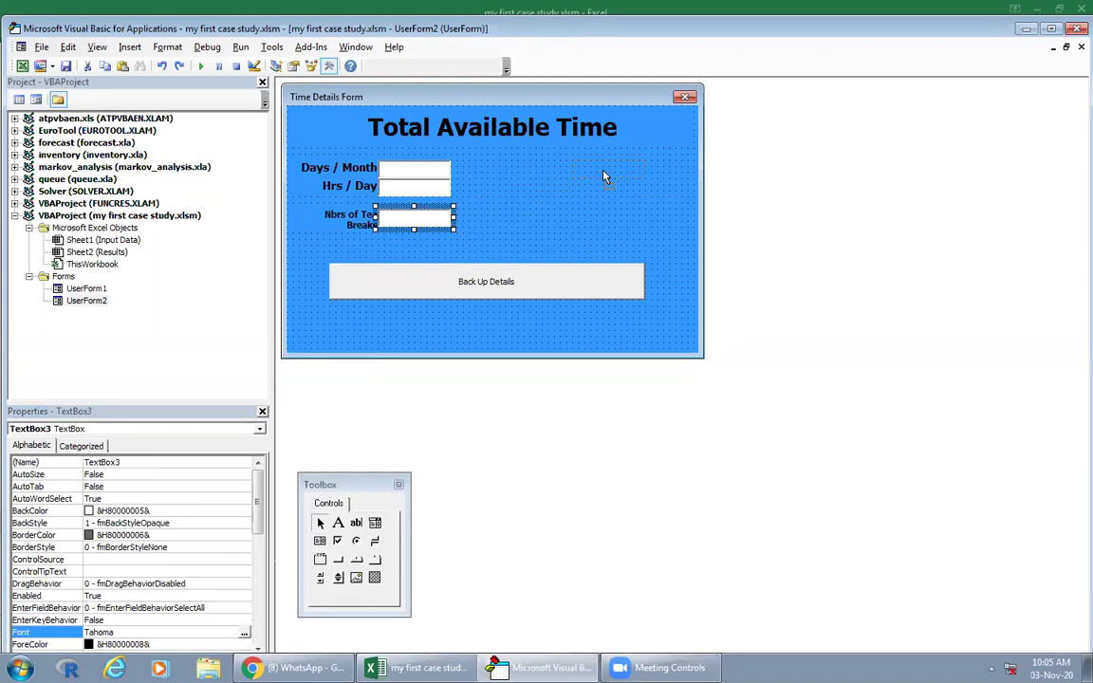
Step: Move the Nbrs of Tea Breaks row to the upper right, resizing the label to one line, height 12
drag(605, 177, 605, 176)
drag(363, 220, 554, 178)
mouse_move(459, 171)
mouse_down()
mouse_move(510, 175)
mouse_move(511, 184)
mouse_up()
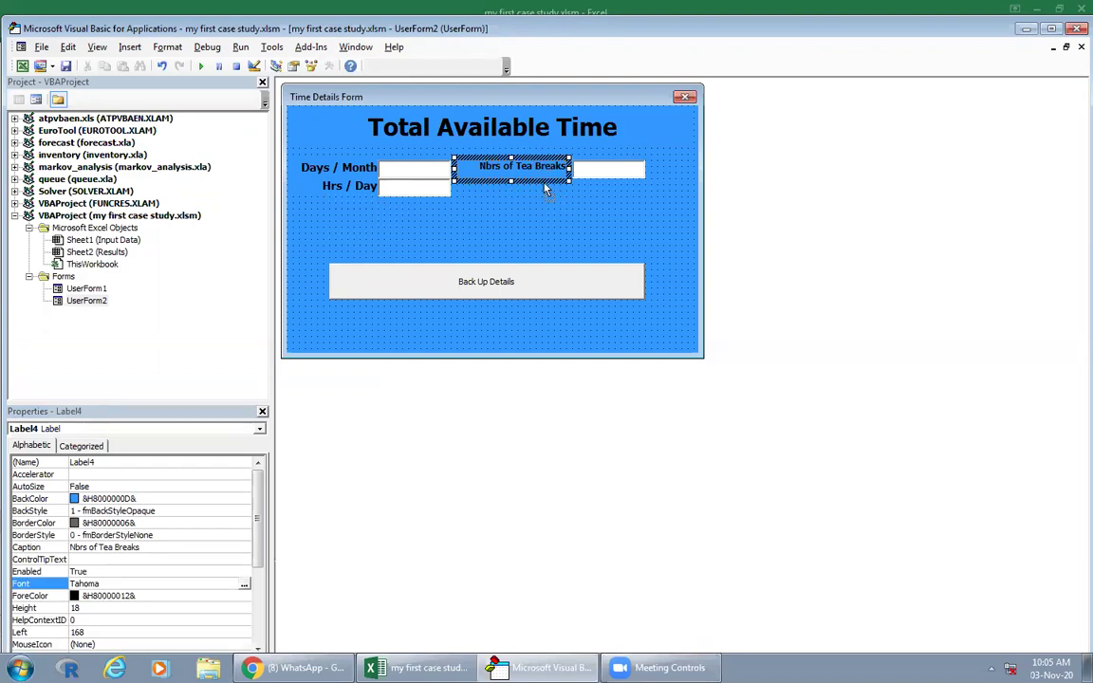
drag(511, 159, 511, 164)
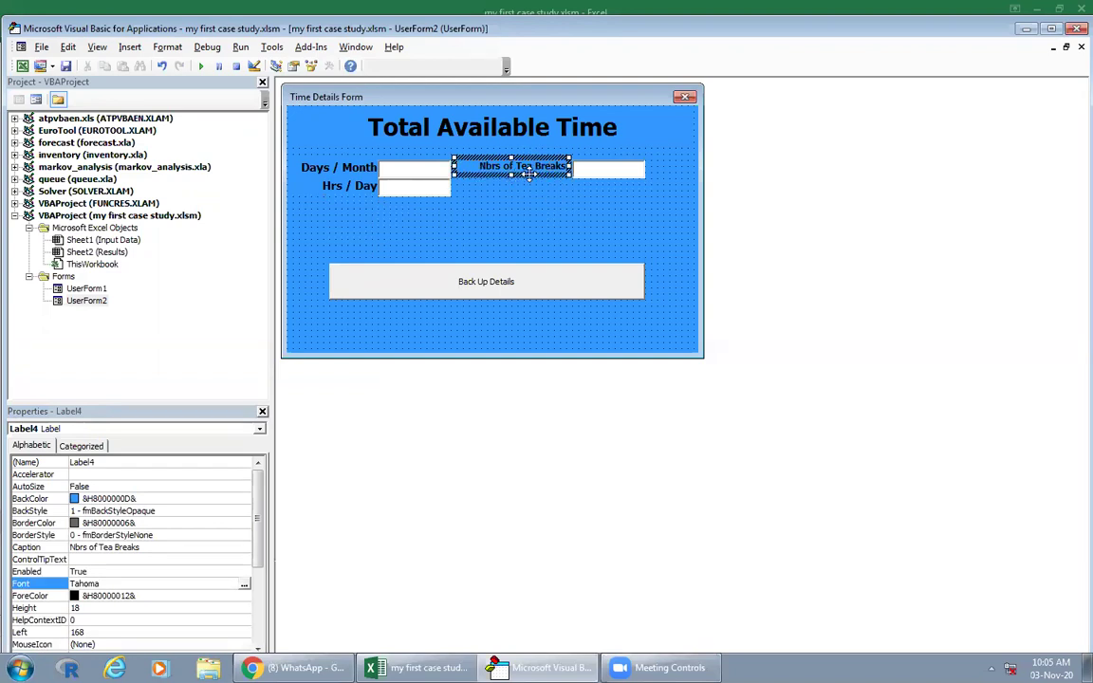
click(563, 203)
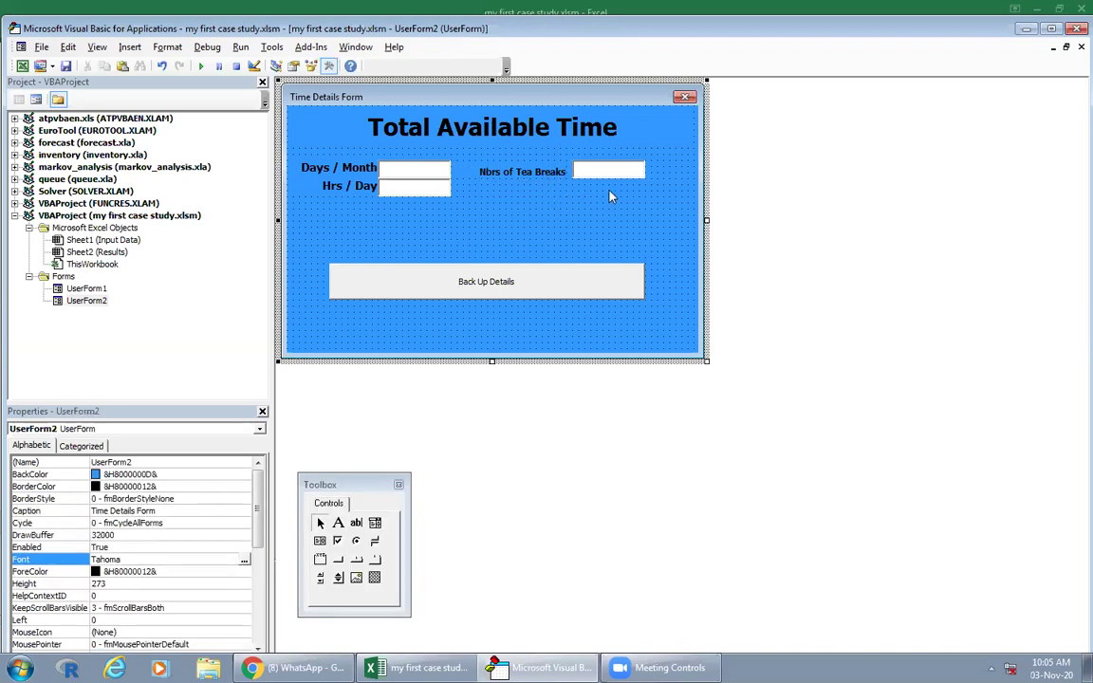
Step: Copy the Nbrs of Tea Breaks label and text box and paste the duplicate directly beneath
right_click(546, 172)
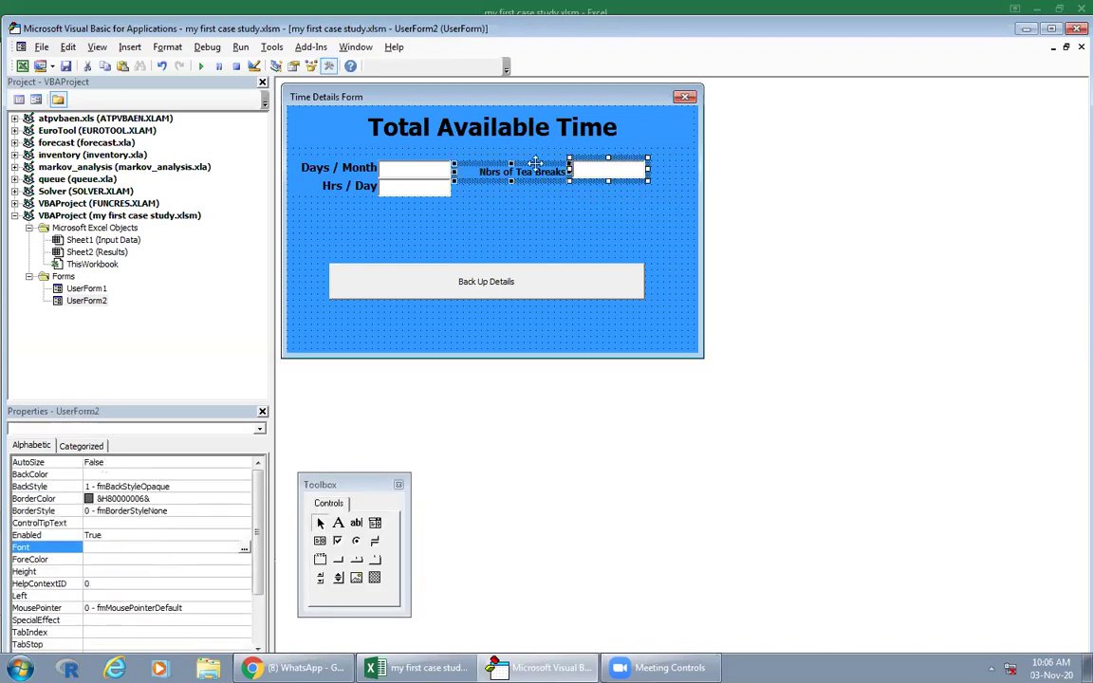
click(586, 202)
right_click(586, 203)
click(620, 240)
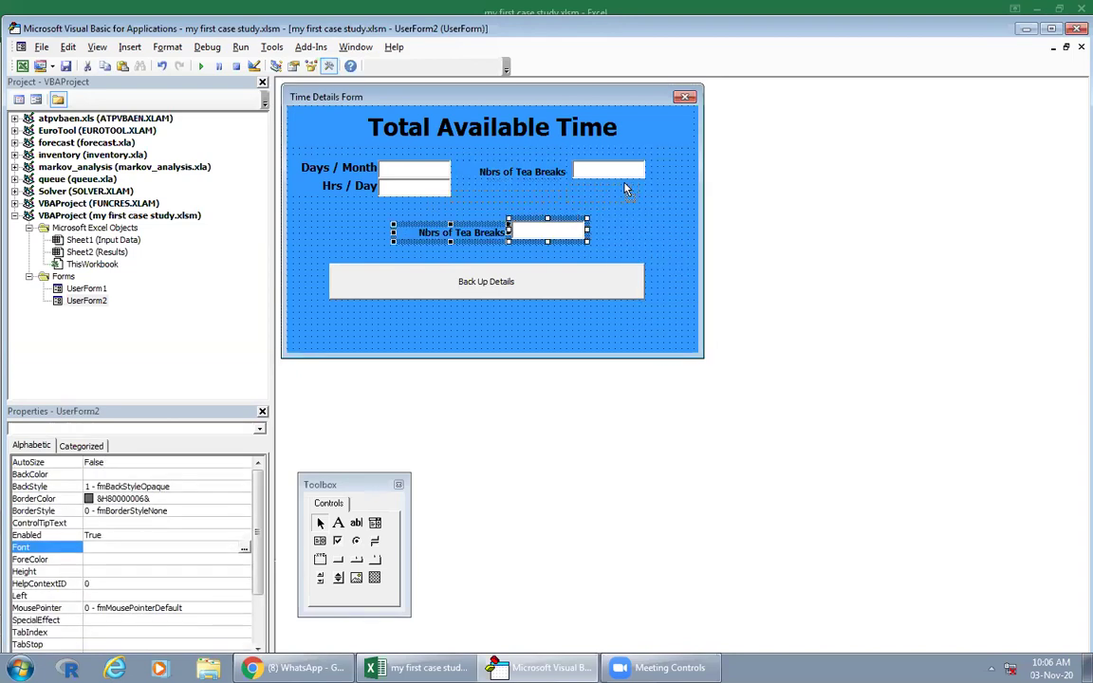
drag(429, 233, 491, 197)
click(538, 205)
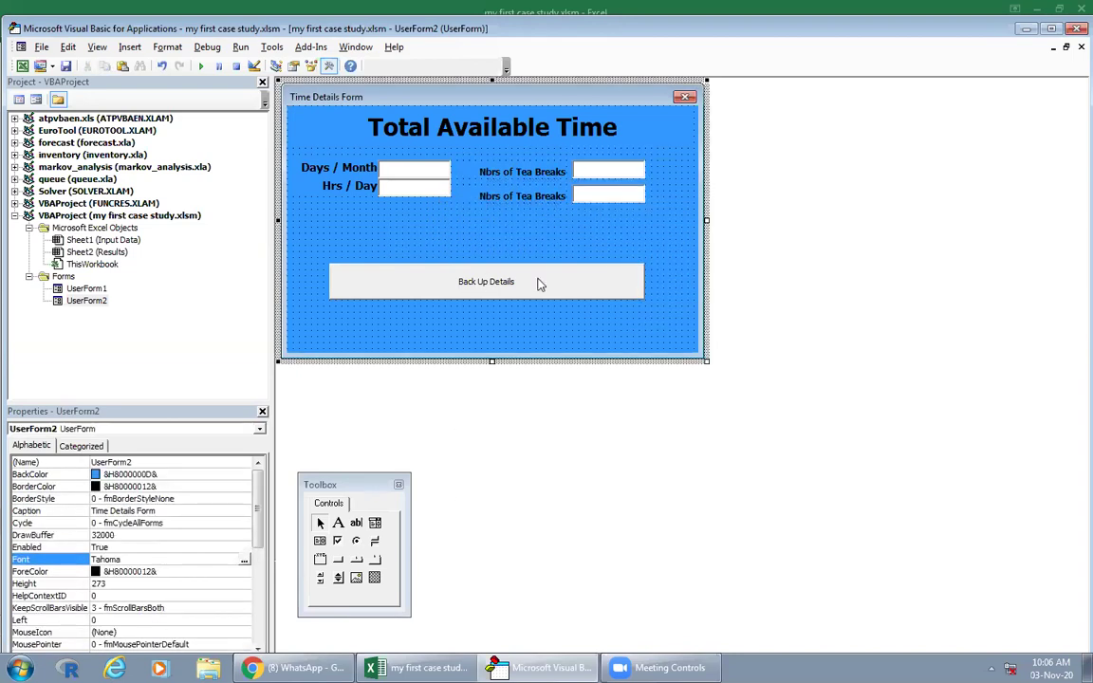
Step: Change the copied label's caption to Lunch Break
double_click(520, 202)
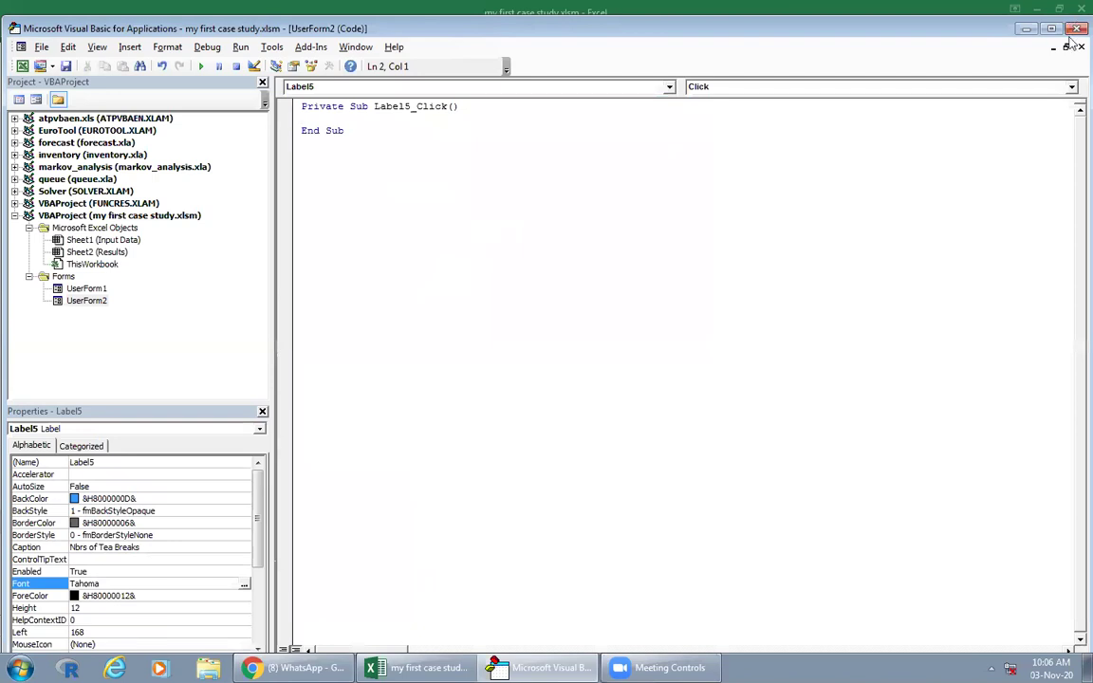
click(1081, 47)
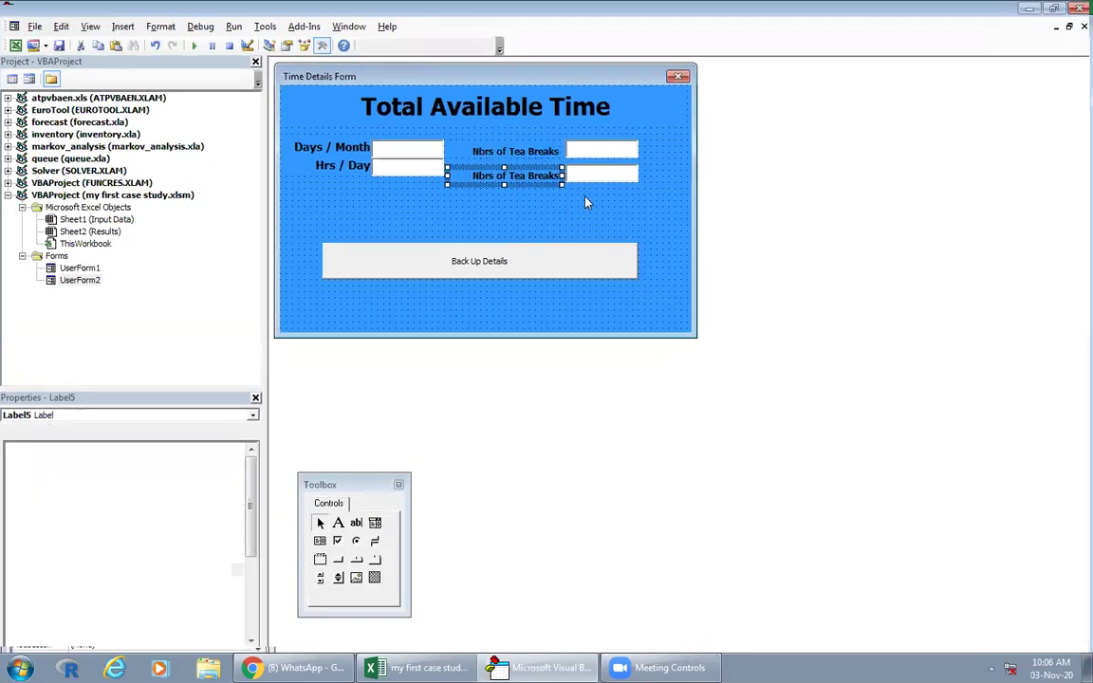
double_click(960, 28)
click(134, 534)
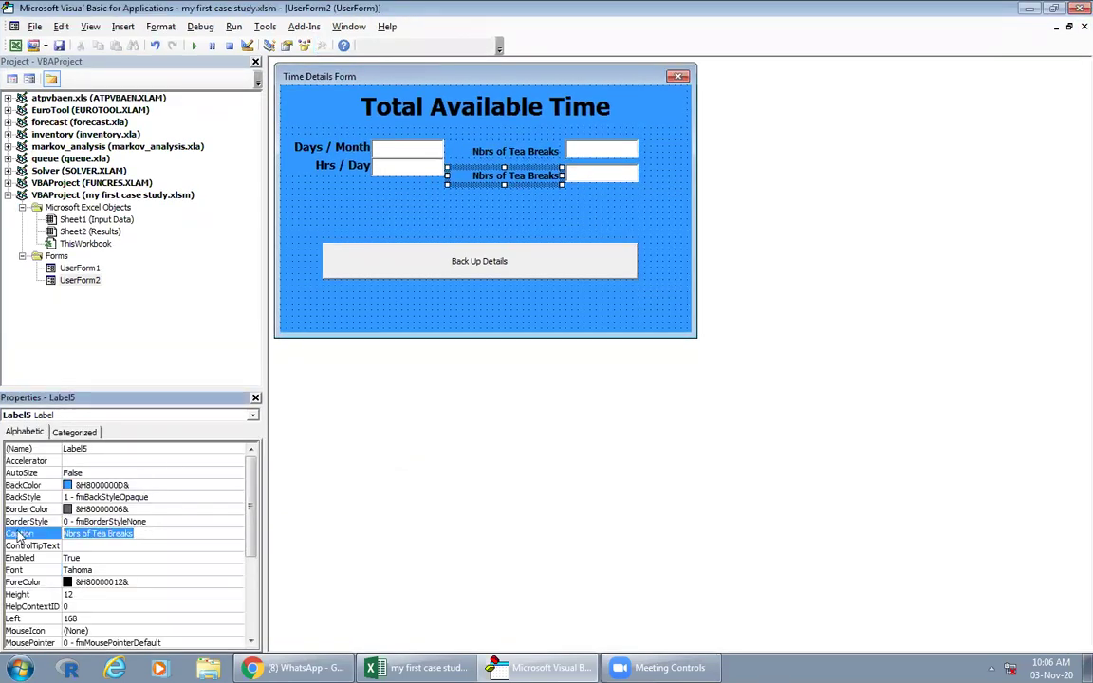
text(Lunch Break)
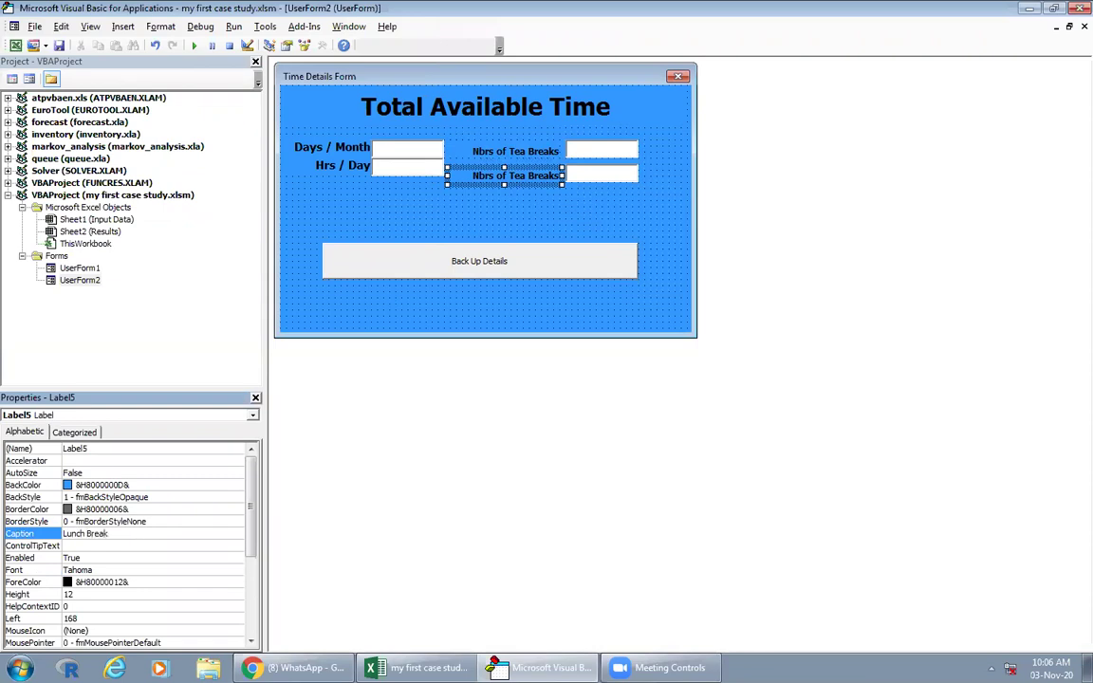
click(569, 225)
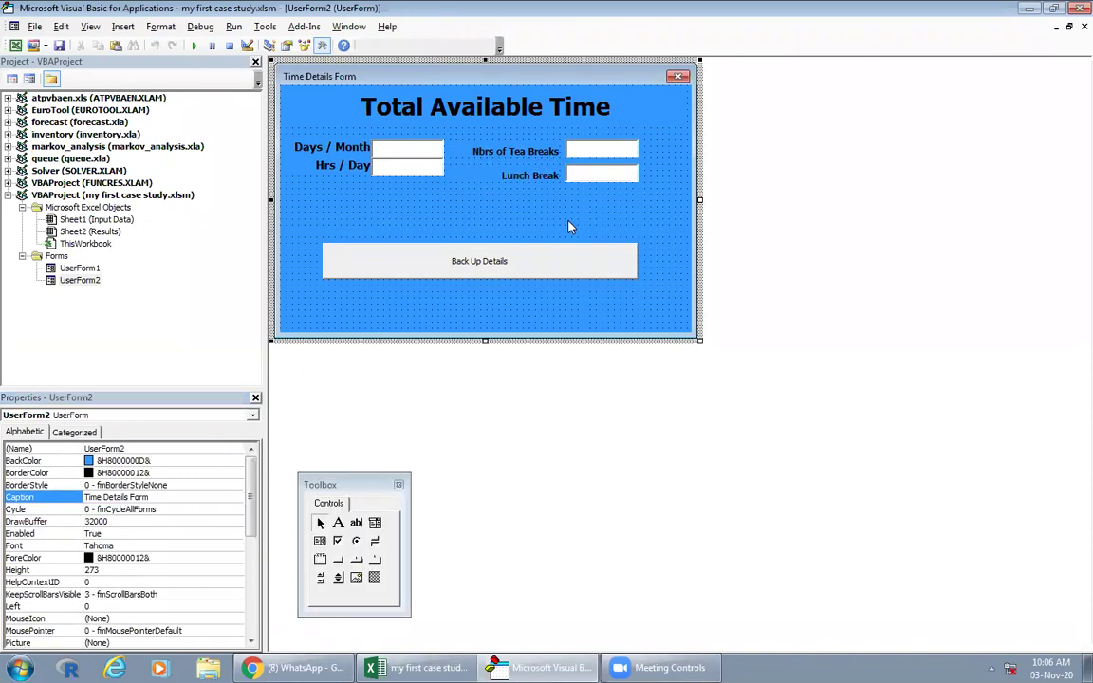
Step: Duplicate the Lunch Break label and textbox beneath it and caption the copy Maintenance Time
click(485, 174)
right_click(582, 178)
click(622, 207)
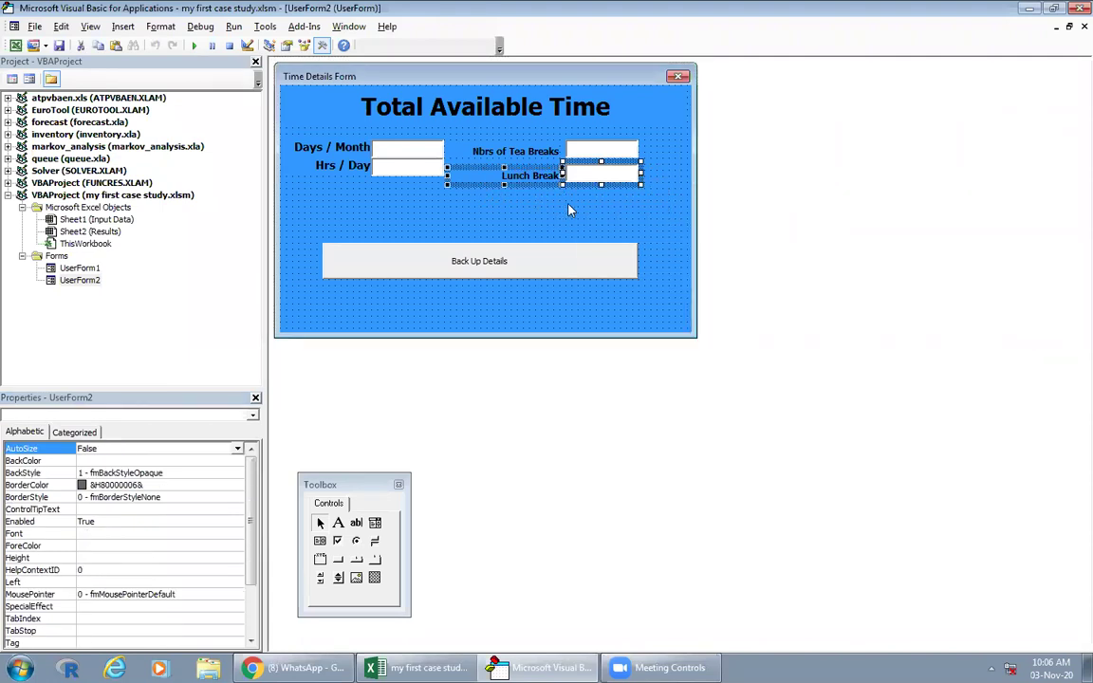
right_click(573, 208)
click(599, 232)
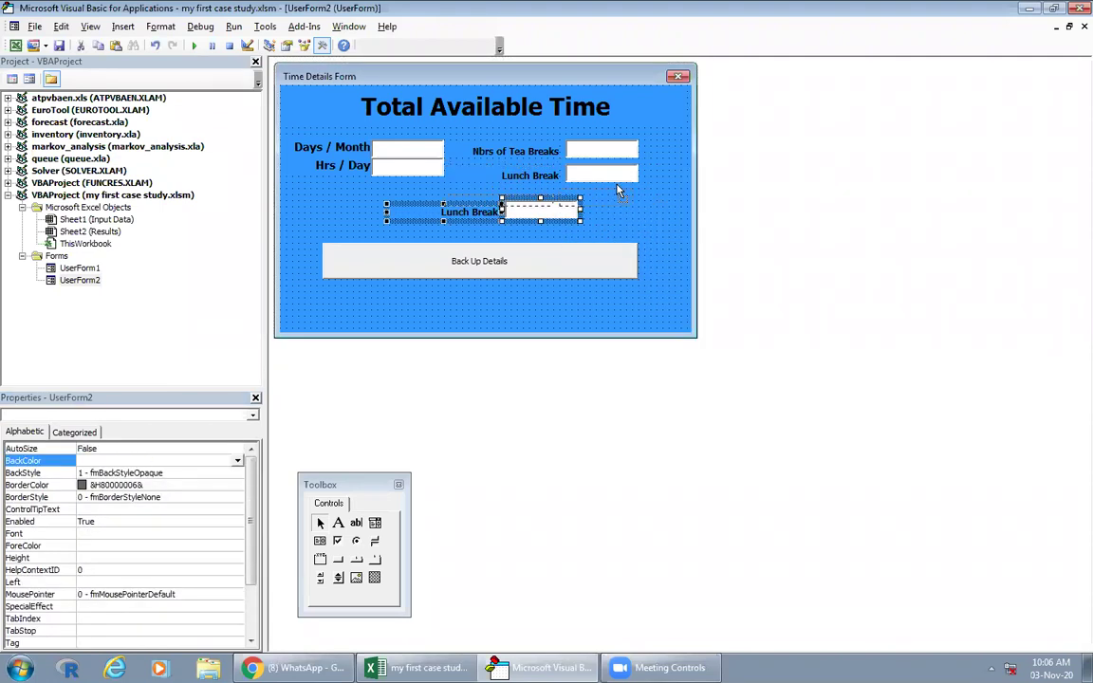
drag(560, 198, 620, 185)
click(549, 207)
click(549, 203)
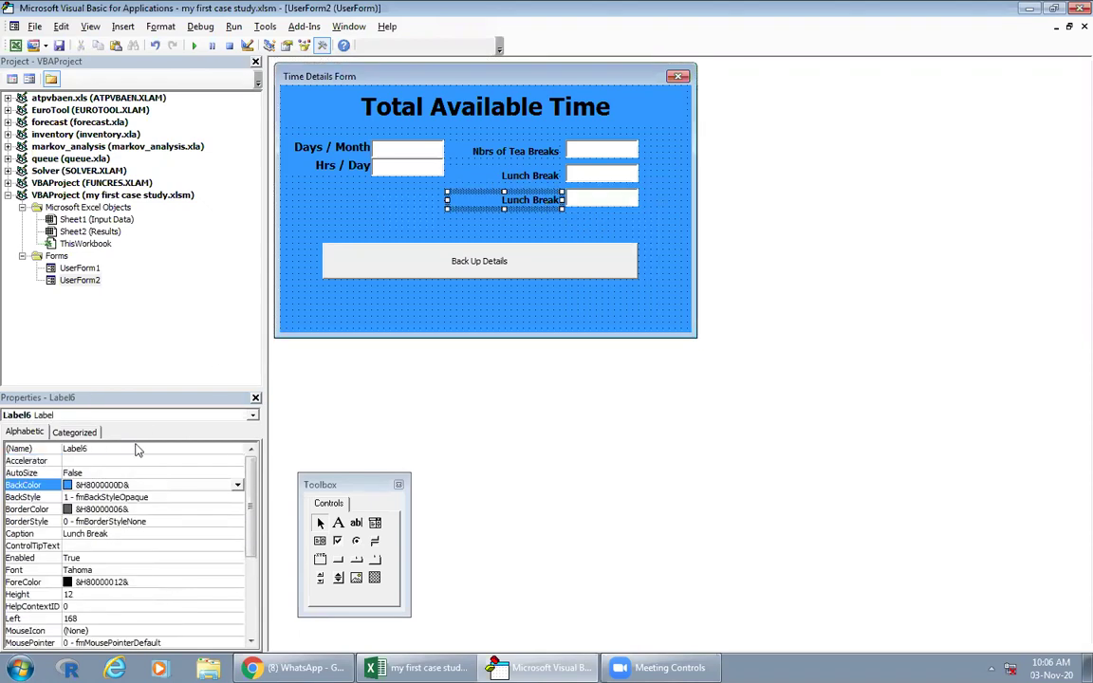
click(22, 533)
text(Maintenance Time)
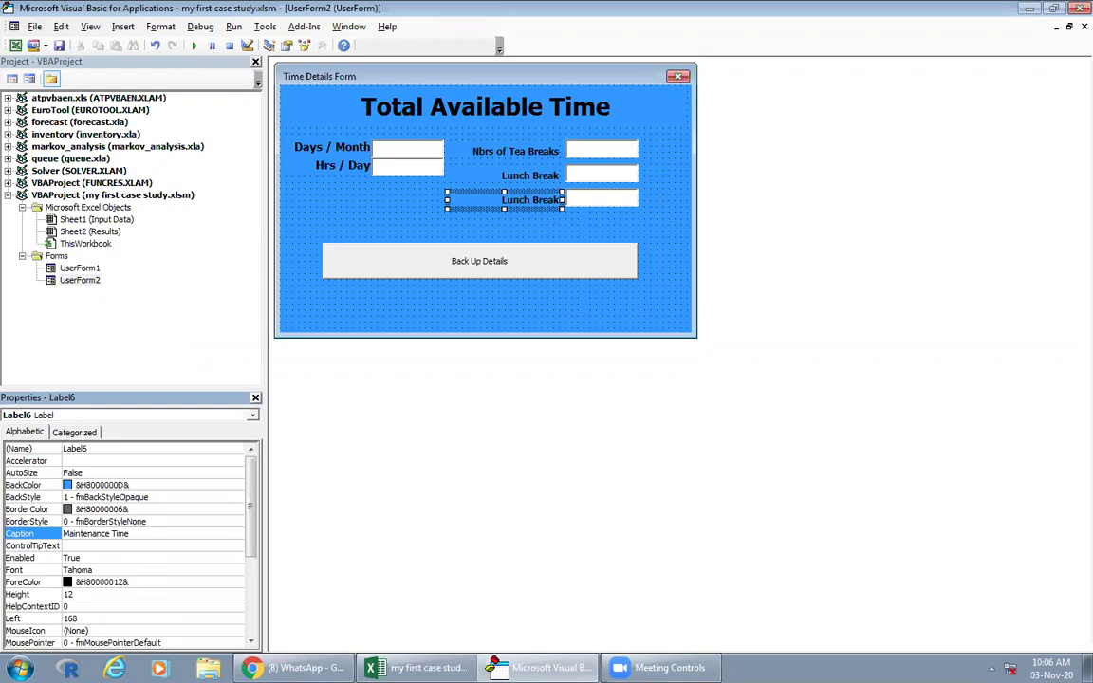
key(Return)
Step: Check the field names on the Excel worksheet, then return to the UserForm2 designer
key(alt+F11)
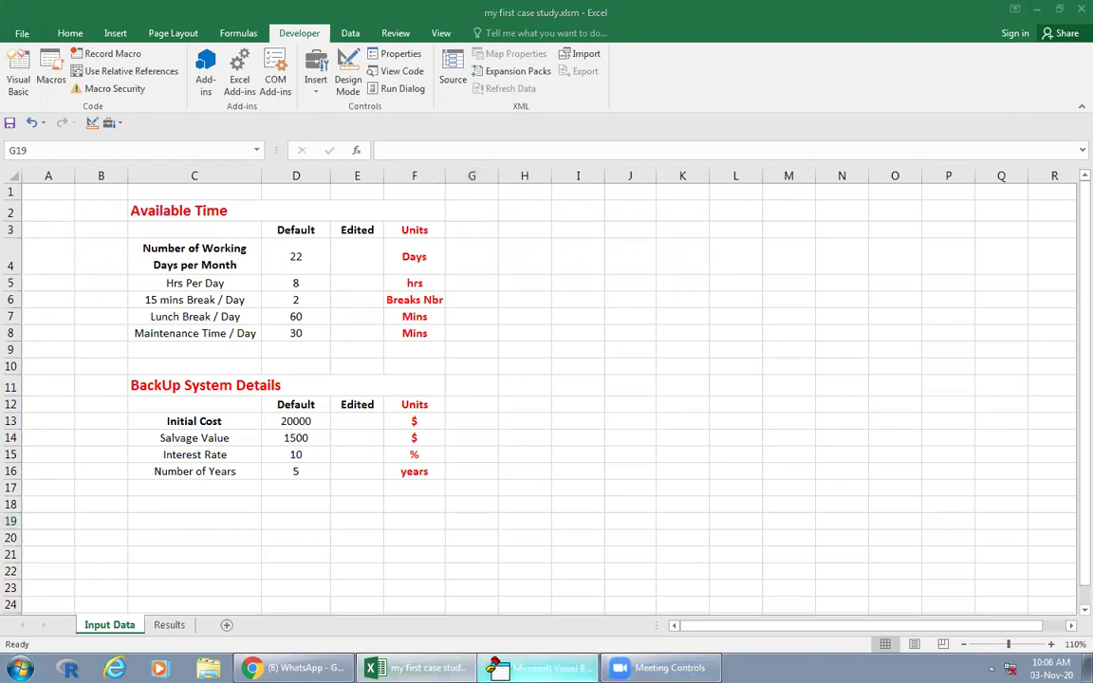
click(541, 667)
click(585, 303)
Step: Widen the Back Up Details button across the form and recaption it Update Values
click(520, 271)
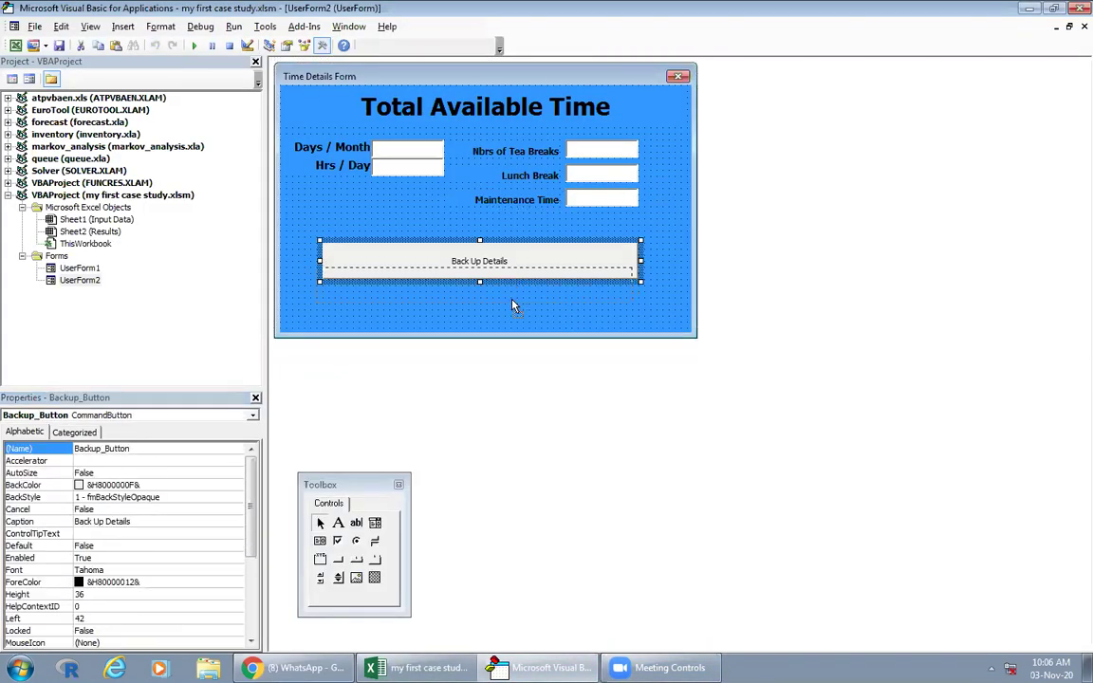
drag(498, 283, 495, 289)
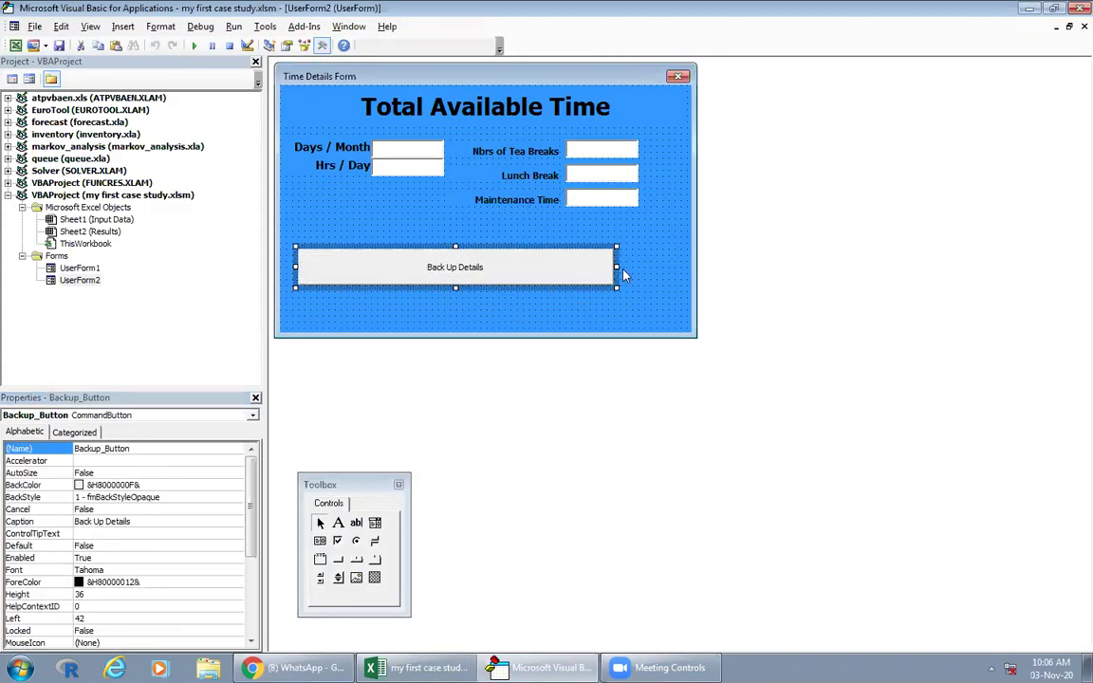
drag(680, 266, 682, 267)
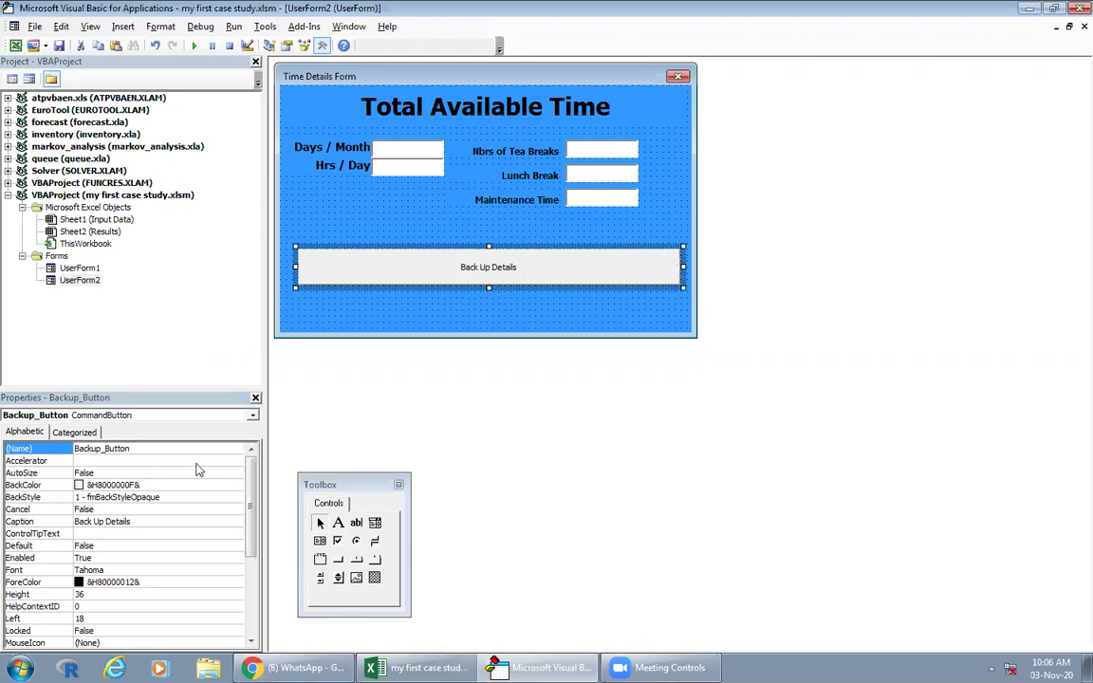
click(134, 521)
text(Update Va)
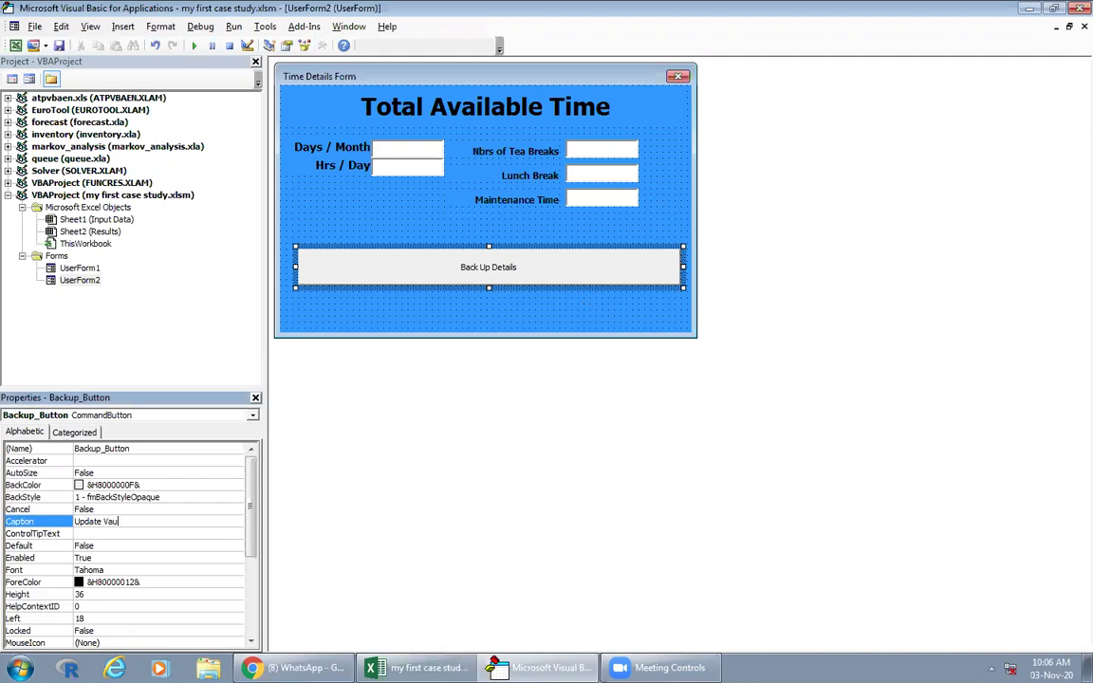
text(ues)
click(419, 310)
right_click(486, 283)
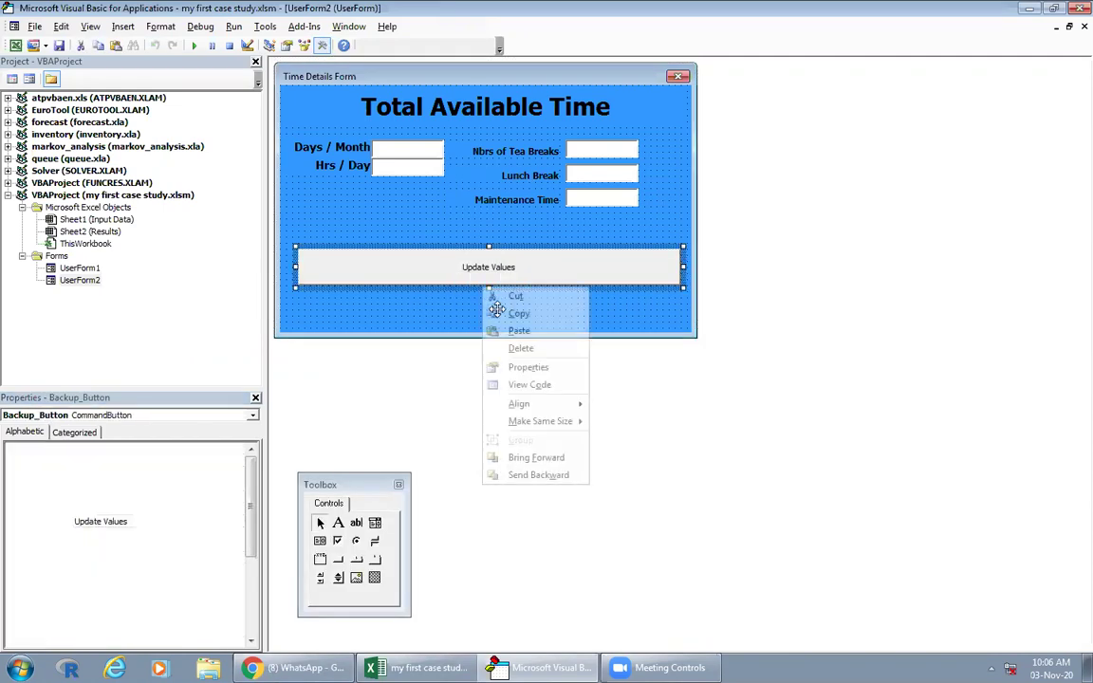
click(360, 237)
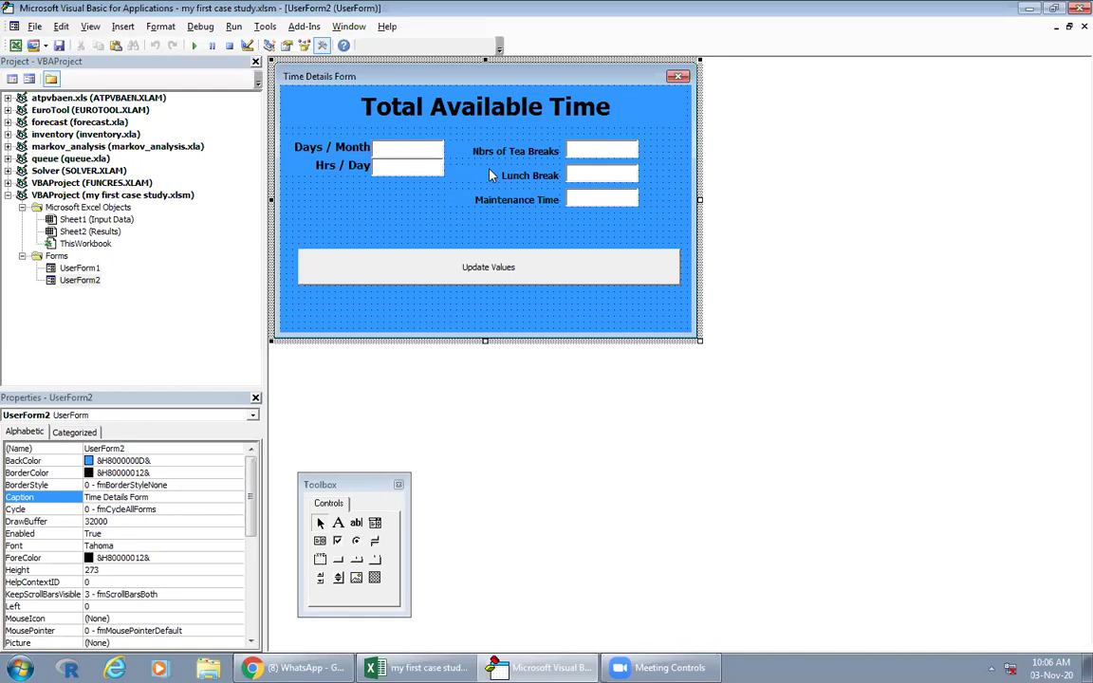
Step: Replace UserForm2's Click stub with an empty UserForm_Activate procedure
double_click(376, 206)
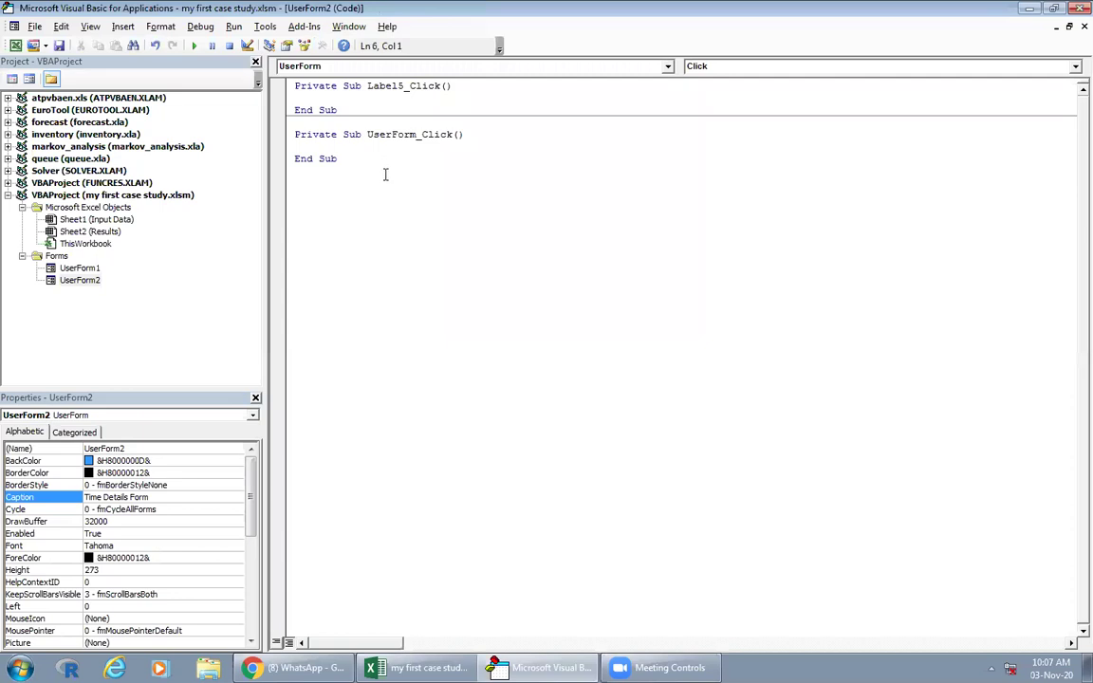
drag(385, 177, 306, 86)
key(Delete)
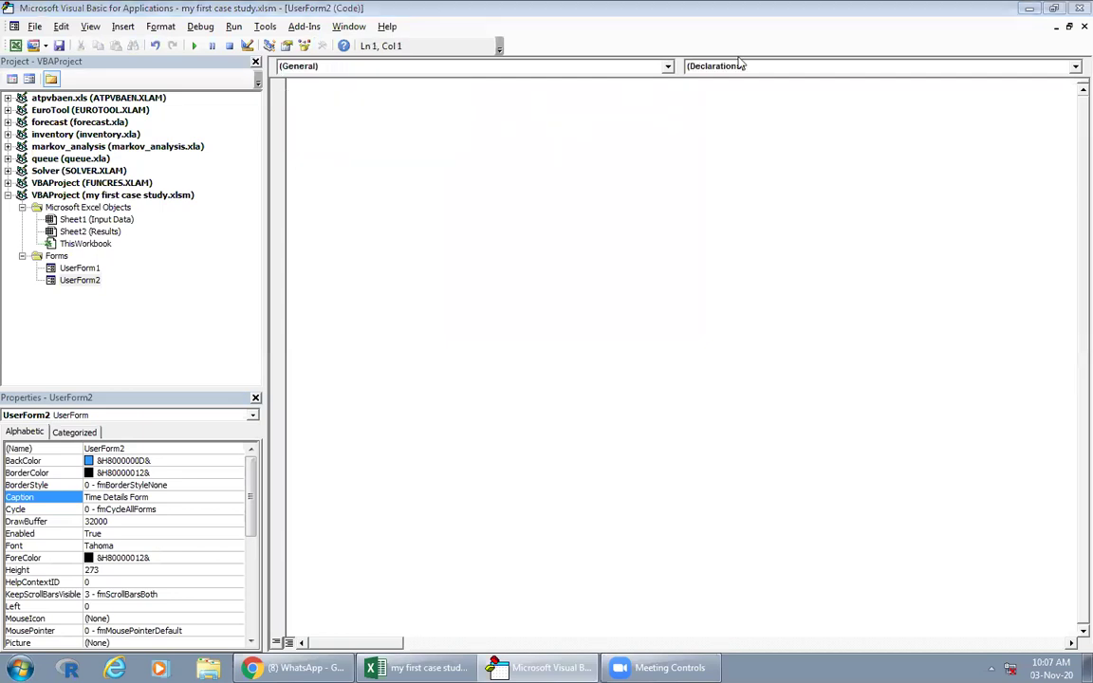
click(607, 67)
scroll(527, 171, down, 1)
click(475, 195)
click(961, 67)
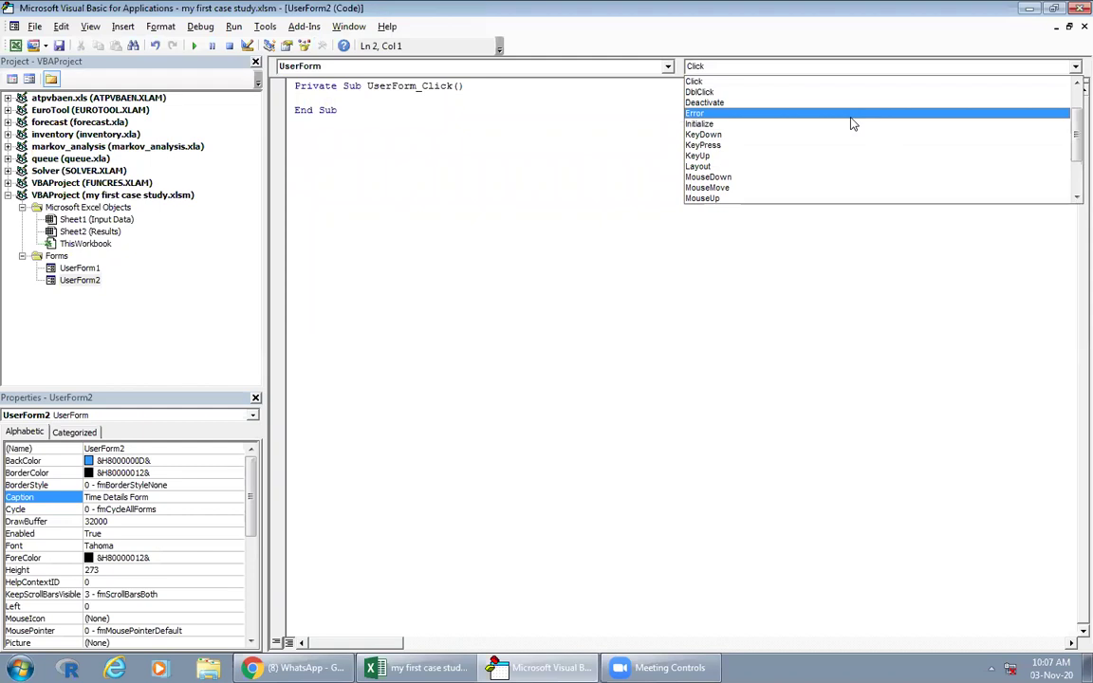
scroll(822, 151, up, 3)
scroll(797, 112, up, 1)
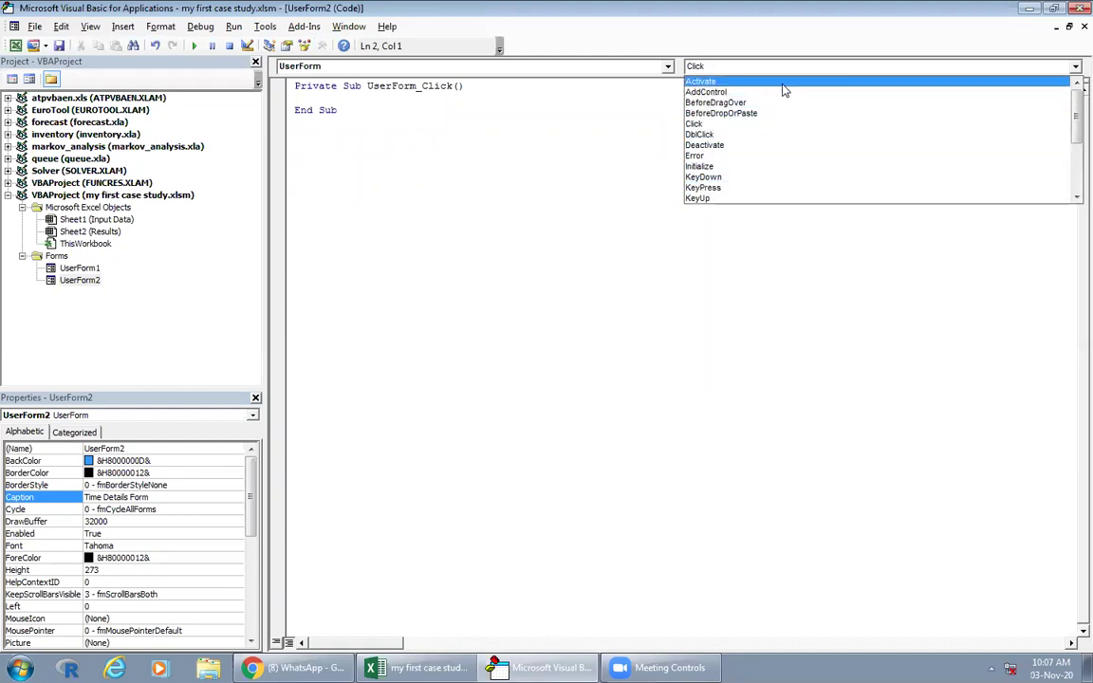
click(784, 83)
drag(344, 159, 294, 139)
key(Delete)
key(Return)
Step: Inside Activate, write UserForm2.TextBox1.Value = Worksheets("Input Data").Cells(4, 4).Value
click(294, 85)
key(Return)
key(Return)
key(Return)
key(Return)
click(303, 151)
key(Return)
key(Return)
text(us)
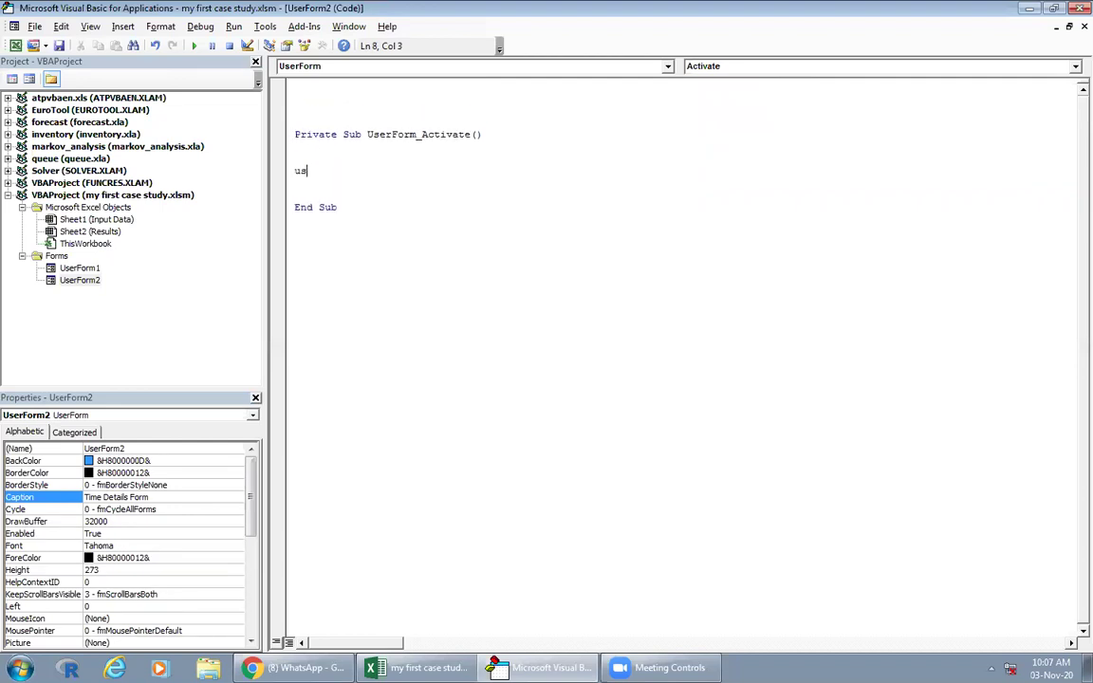
text(erform2)
text(.textbox)
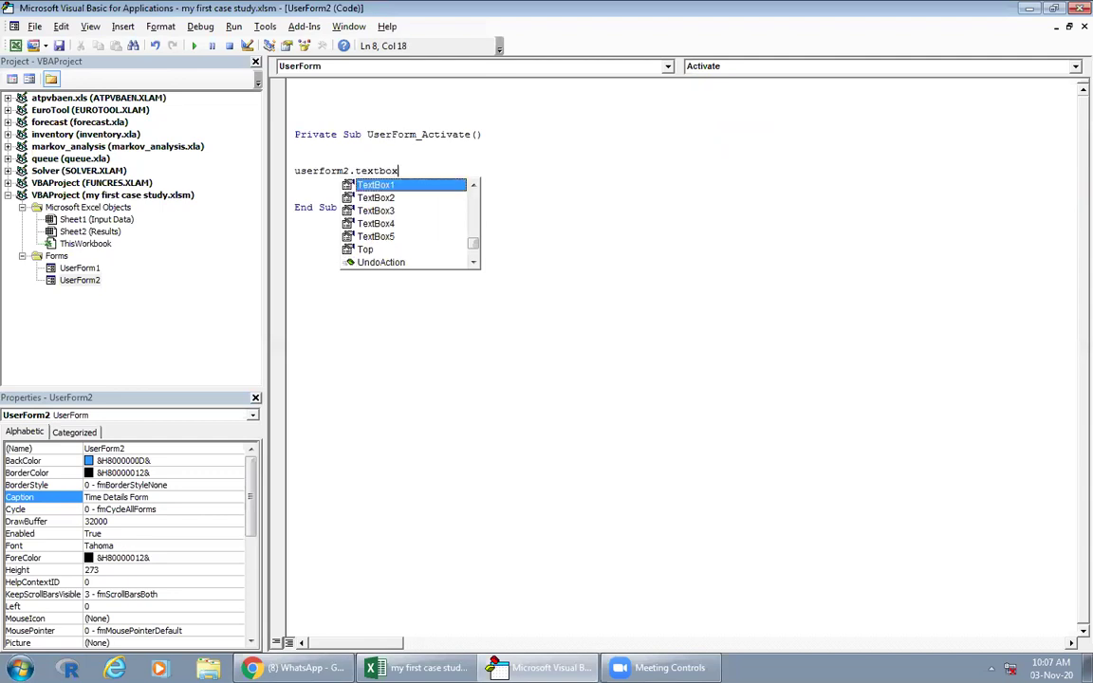
text(. )
text(alue =)
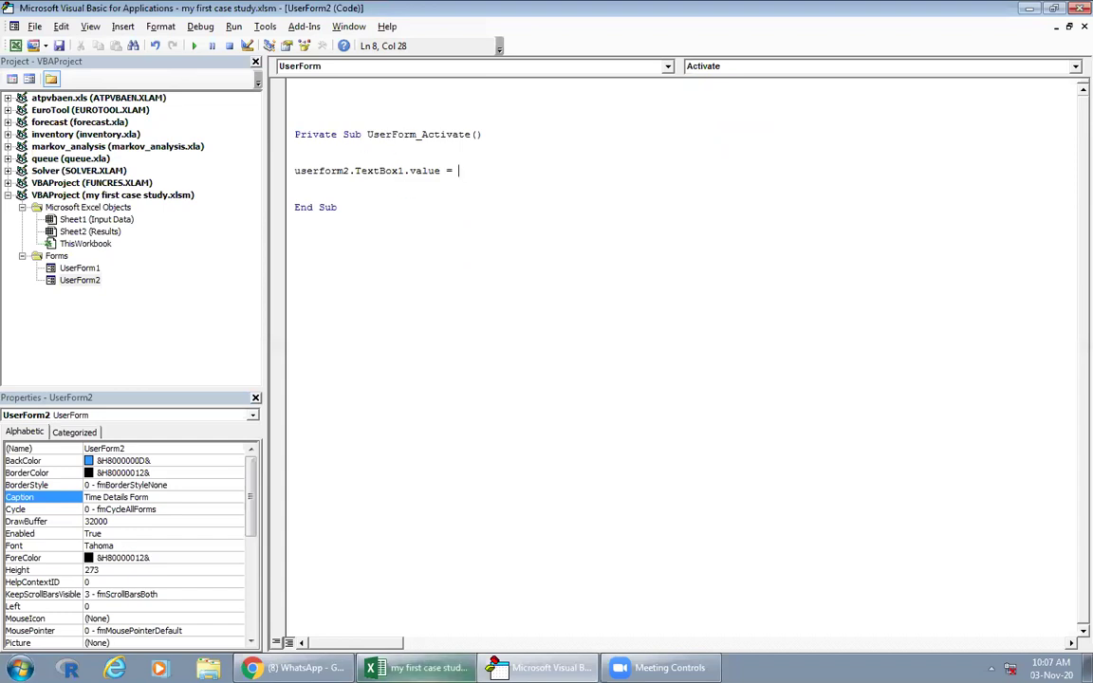
click(417, 668)
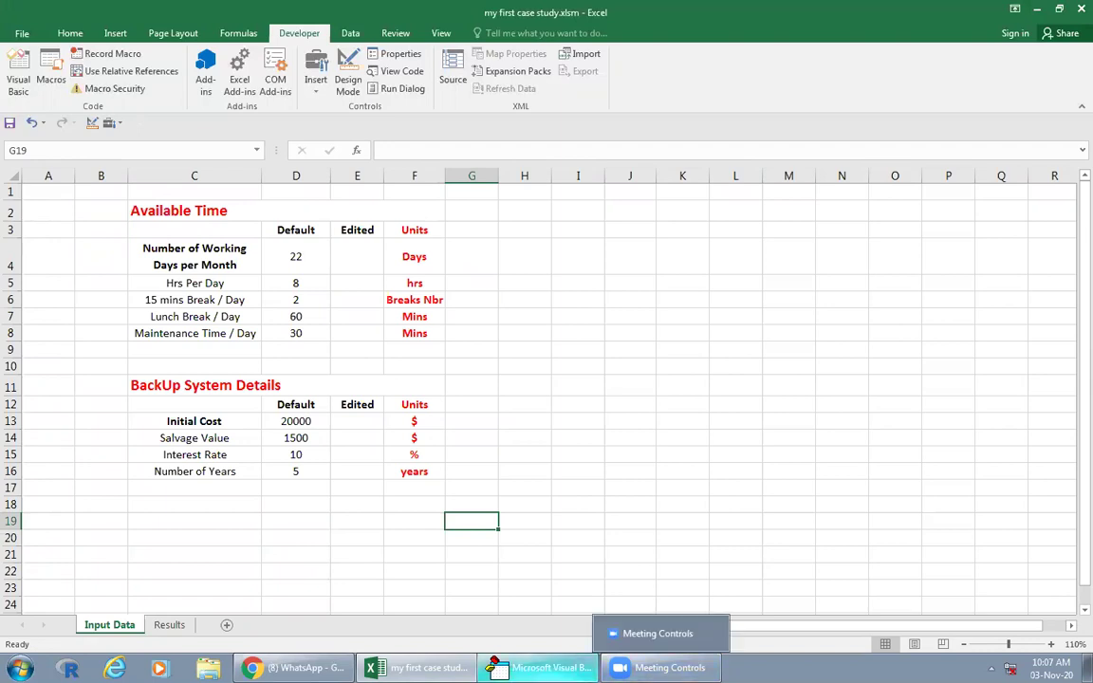
click(538, 668)
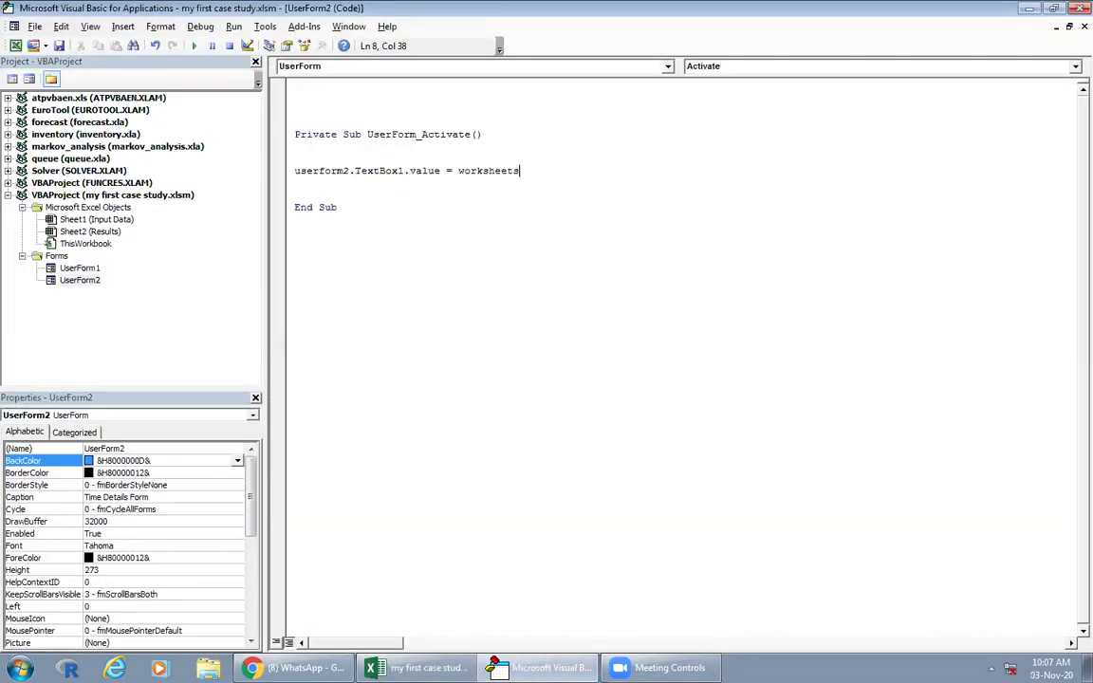
text(()
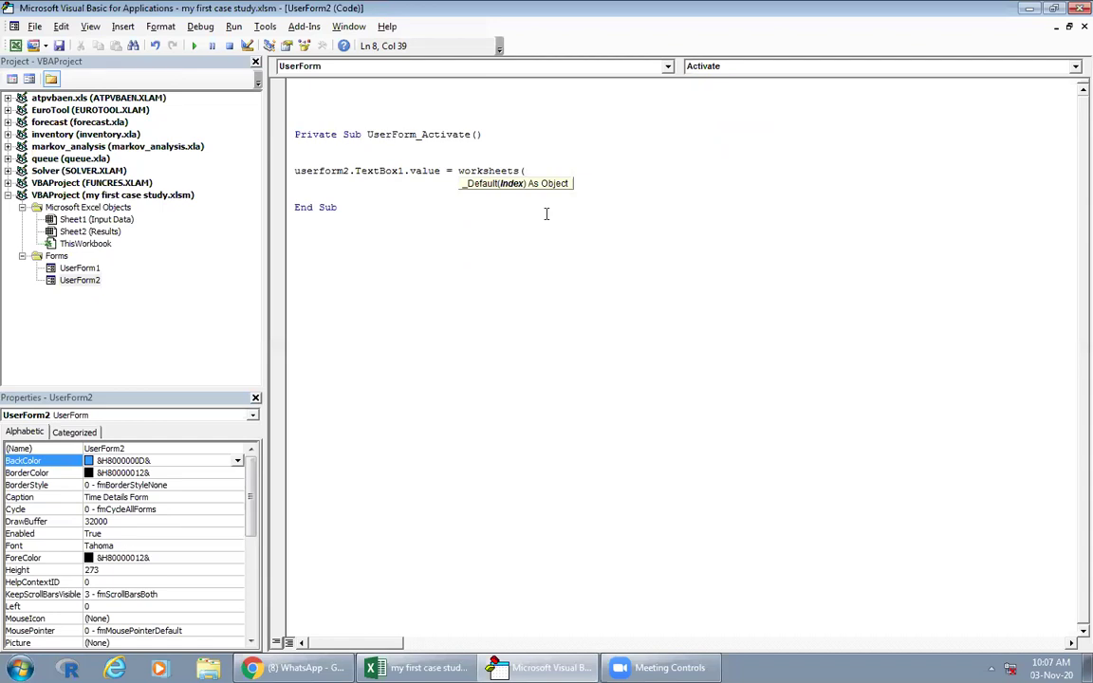
text("Input Data)
text().cells(4,4)
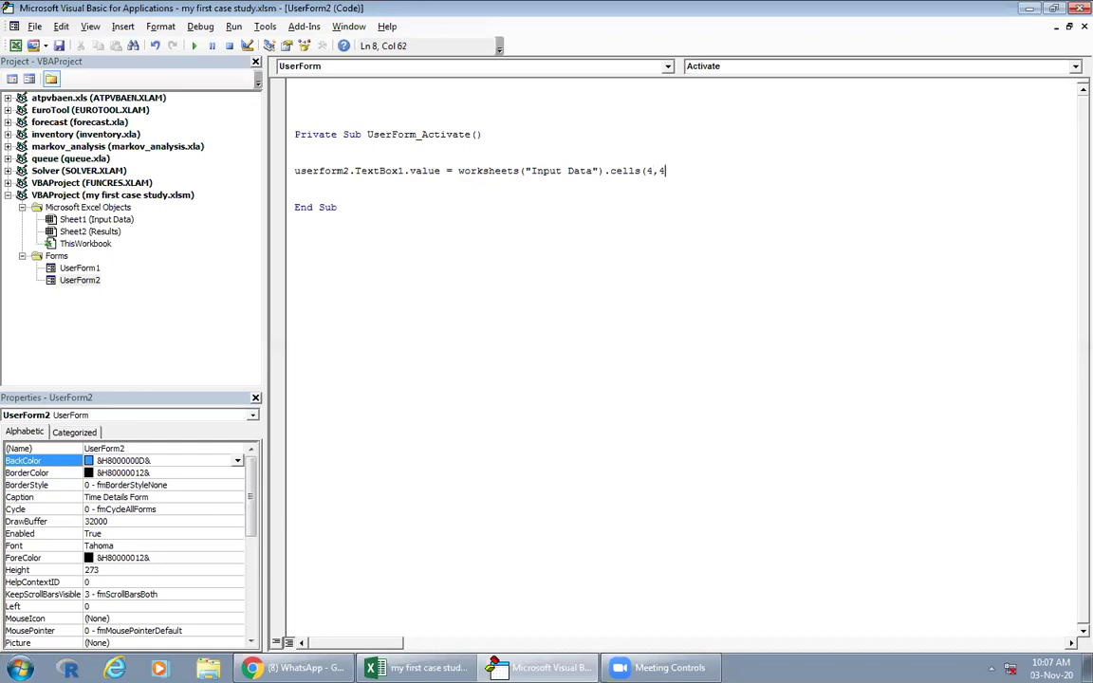
text(.value)
key(Return)
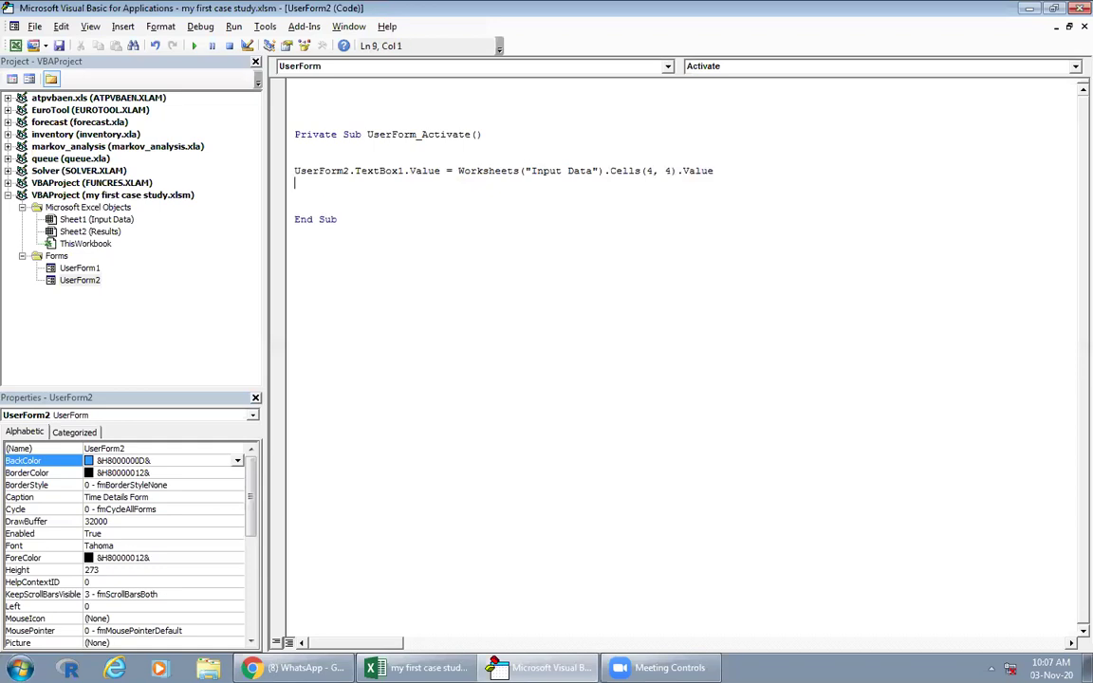
Step: Save the VBA project past the privacy warning and close the editor
click(59, 45)
click(512, 372)
click(1077, 7)
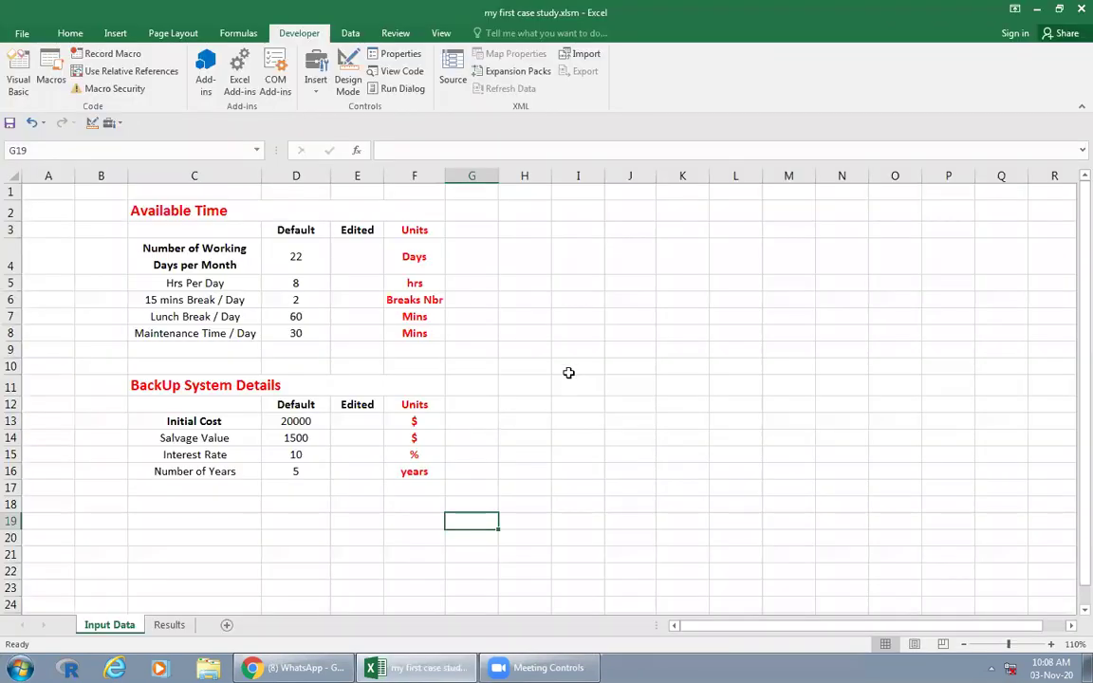
Step: Draw a button right of the Available Time table and create a new Button1_Click macro for it
click(566, 369)
click(316, 78)
click(318, 131)
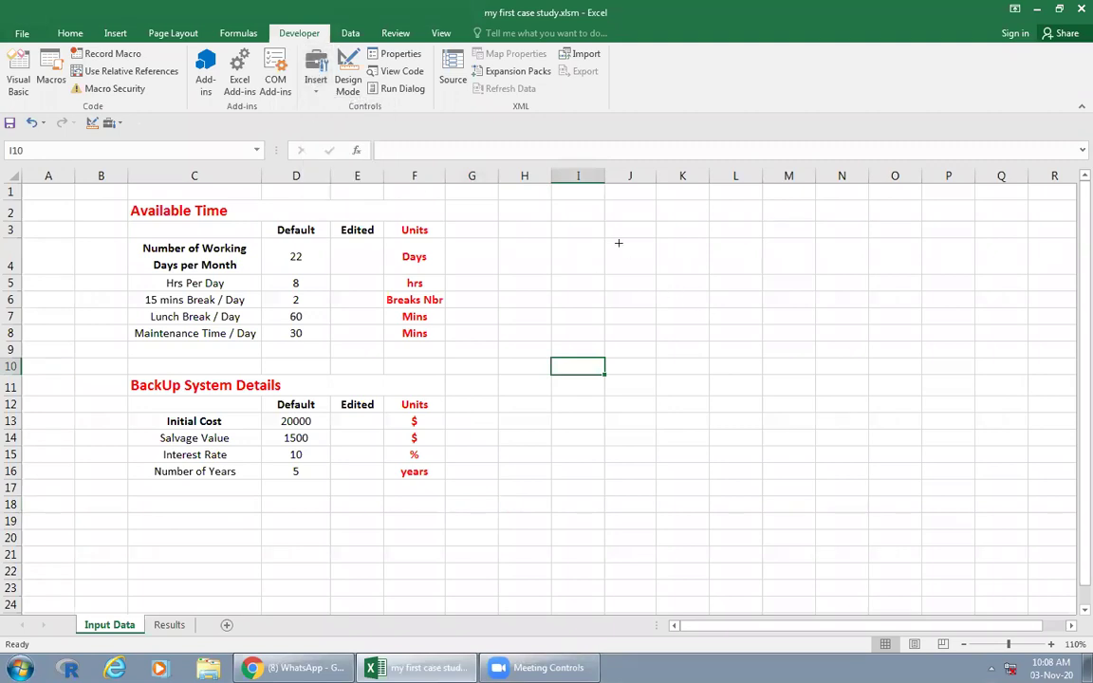
drag(602, 244, 915, 334)
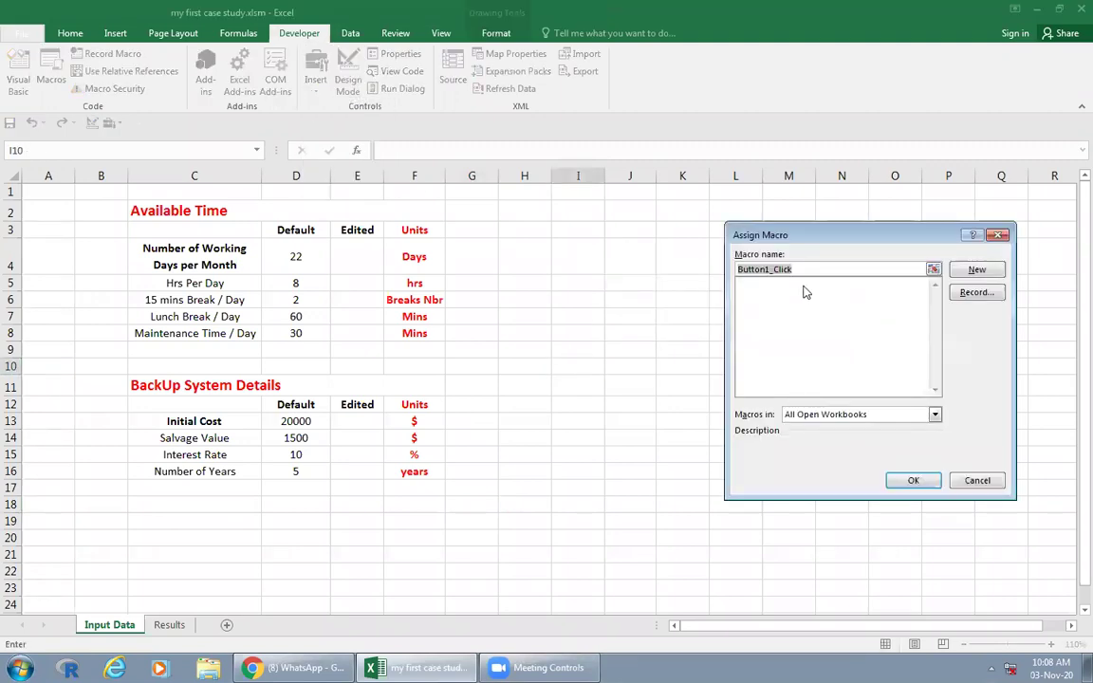
click(961, 276)
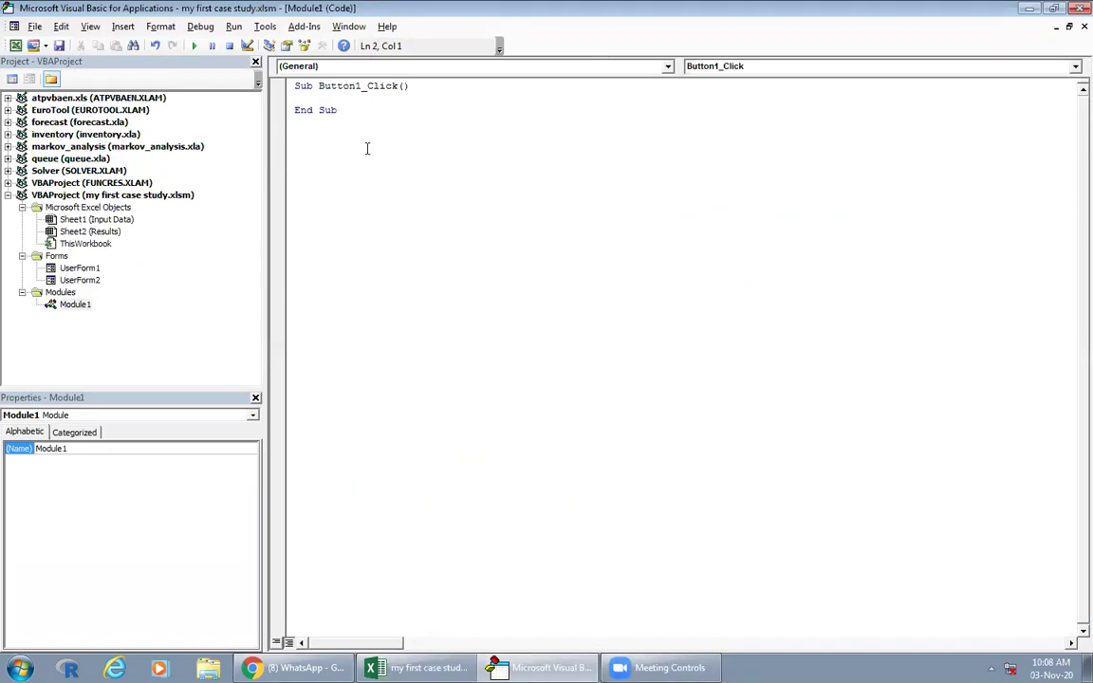
Step: Rename the macro Program_Run and add UserForm1.Show inside it
key(Return)
key(Delete)
key(Delete)
key(Delete)
key(Delete)
key(Delete)
key(Delete)
key(Delete)
key(Delete)
key(Delete)
key(Delete)
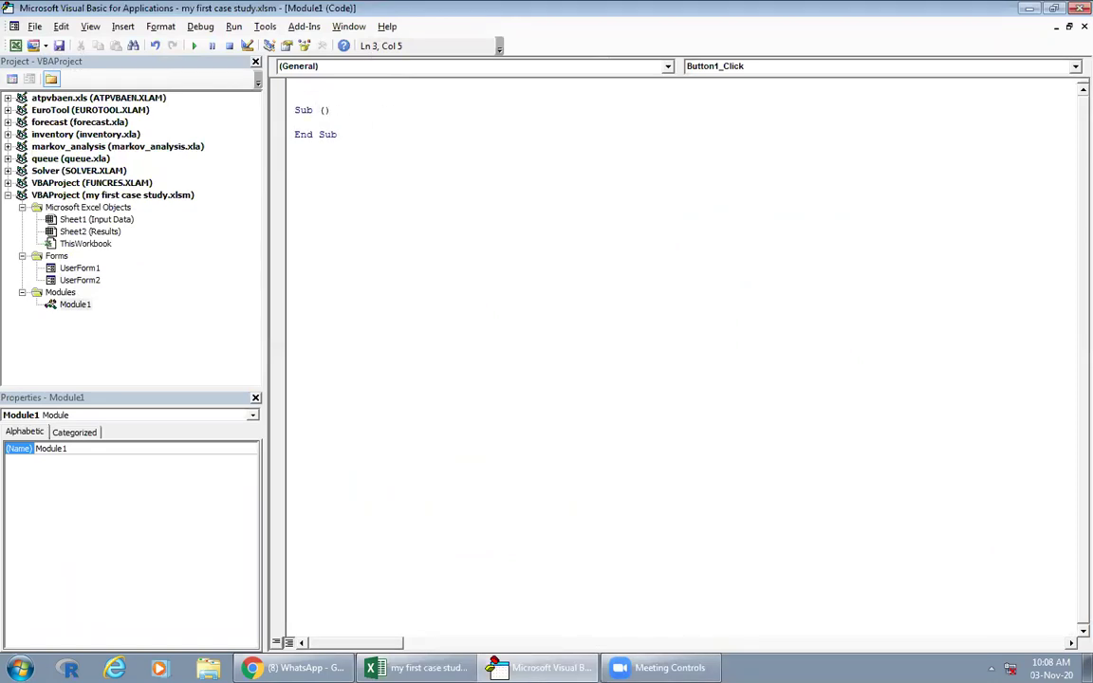
text(Frogram)
text(_Run)
click(339, 126)
key(Return)
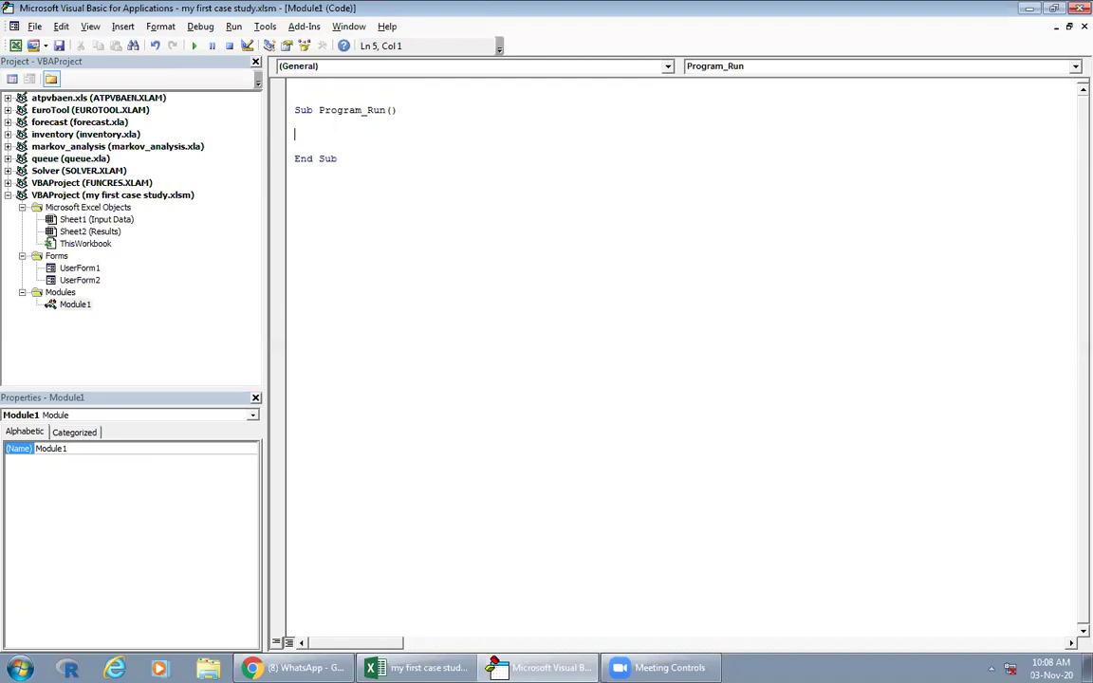
text(Userform1)
text(.show)
click(457, 104)
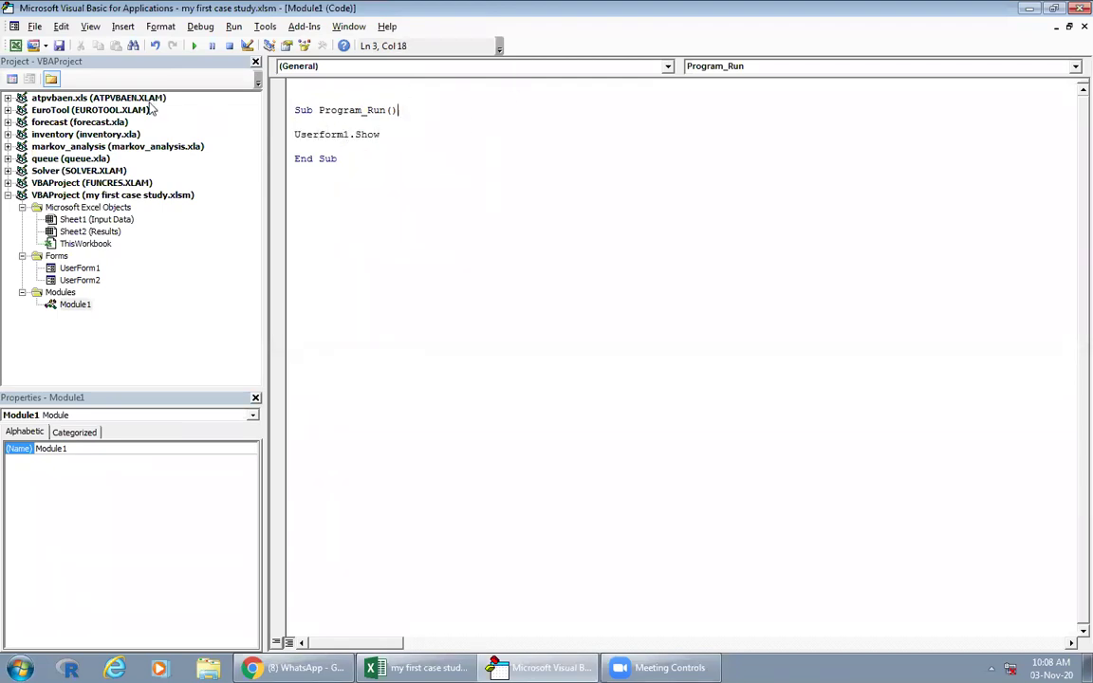
Step: Save the project past the privacy warning and return to the Excel workbook
click(59, 45)
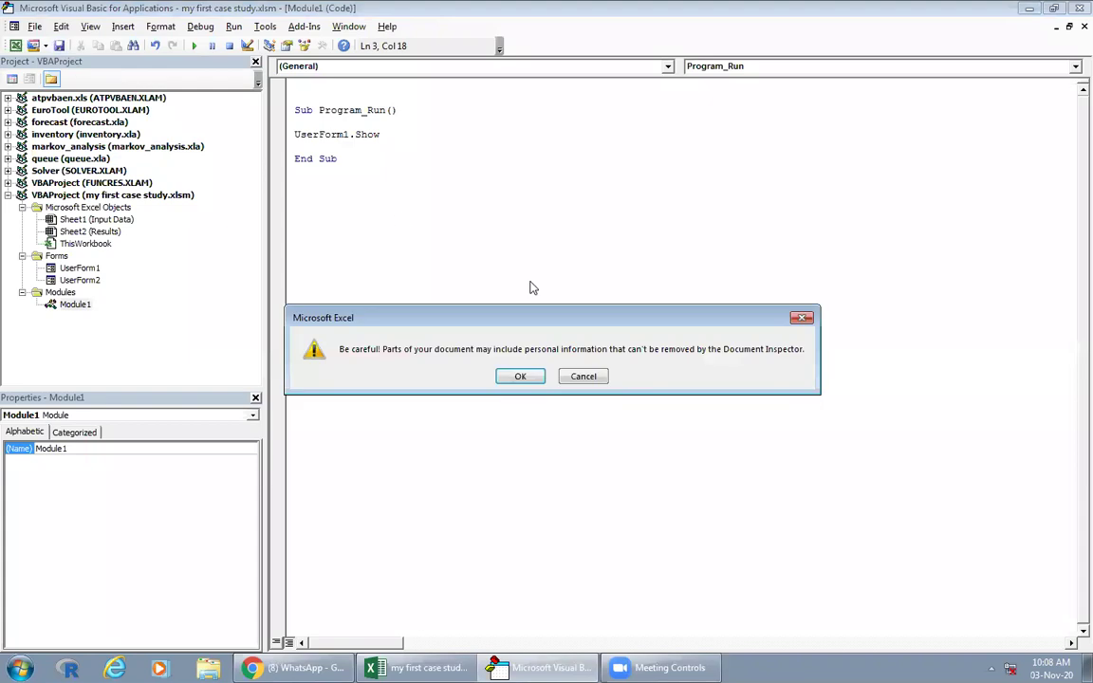
click(520, 377)
key(alt+F11)
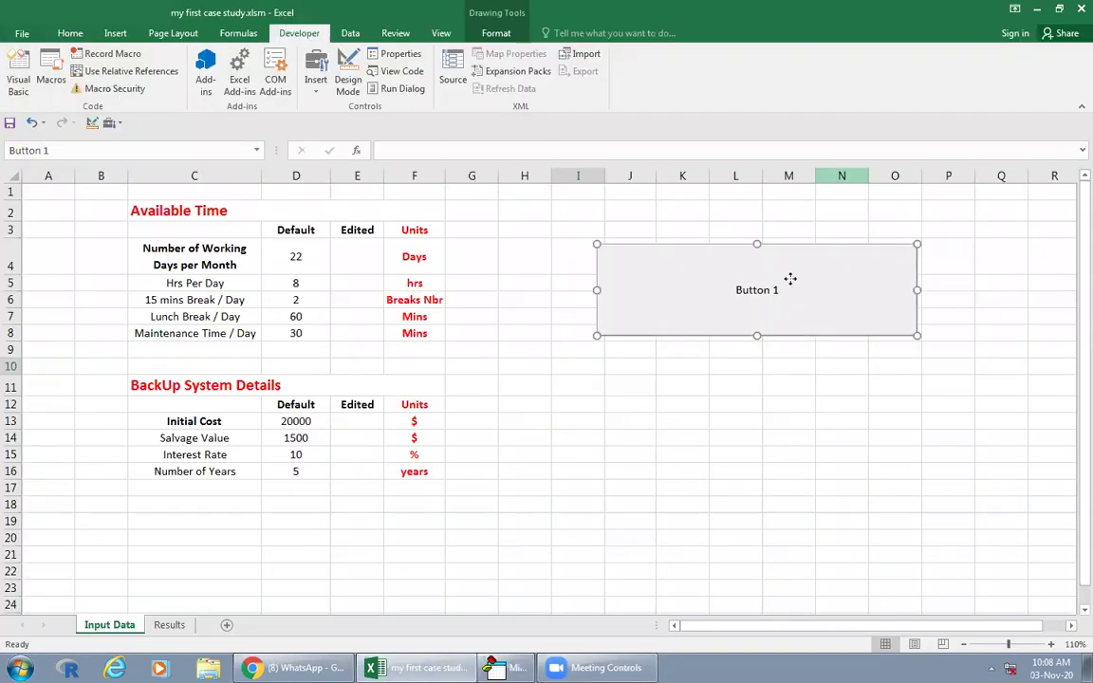
Step: Assign the Program_Run macro to Button 1
click(773, 406)
right_click(785, 332)
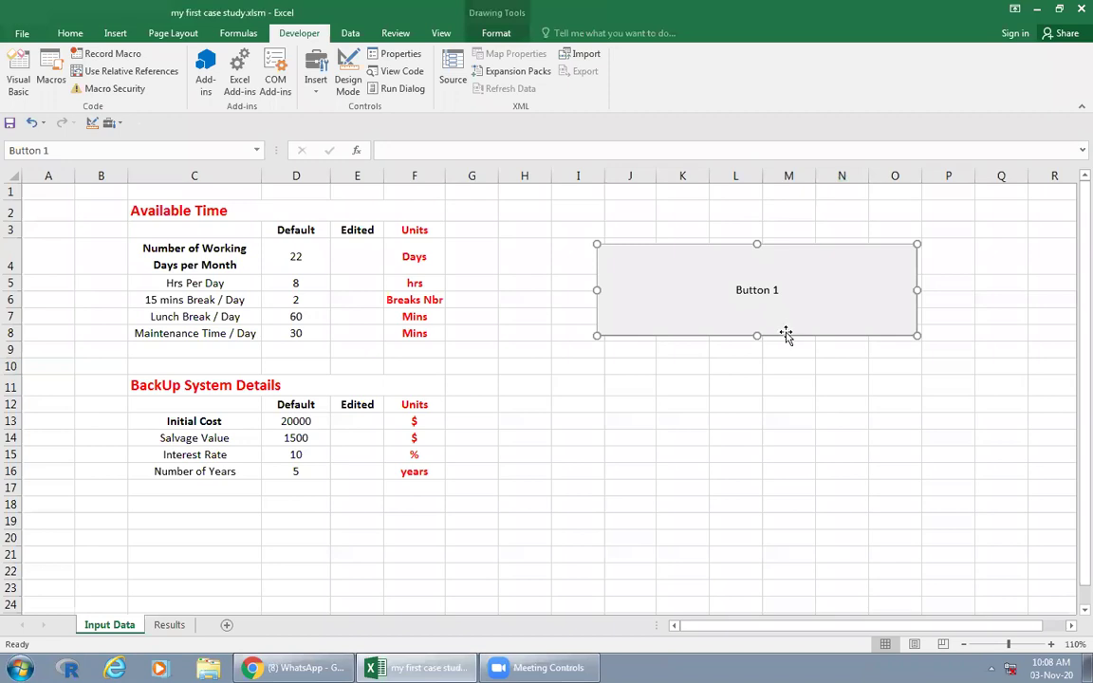
click(841, 449)
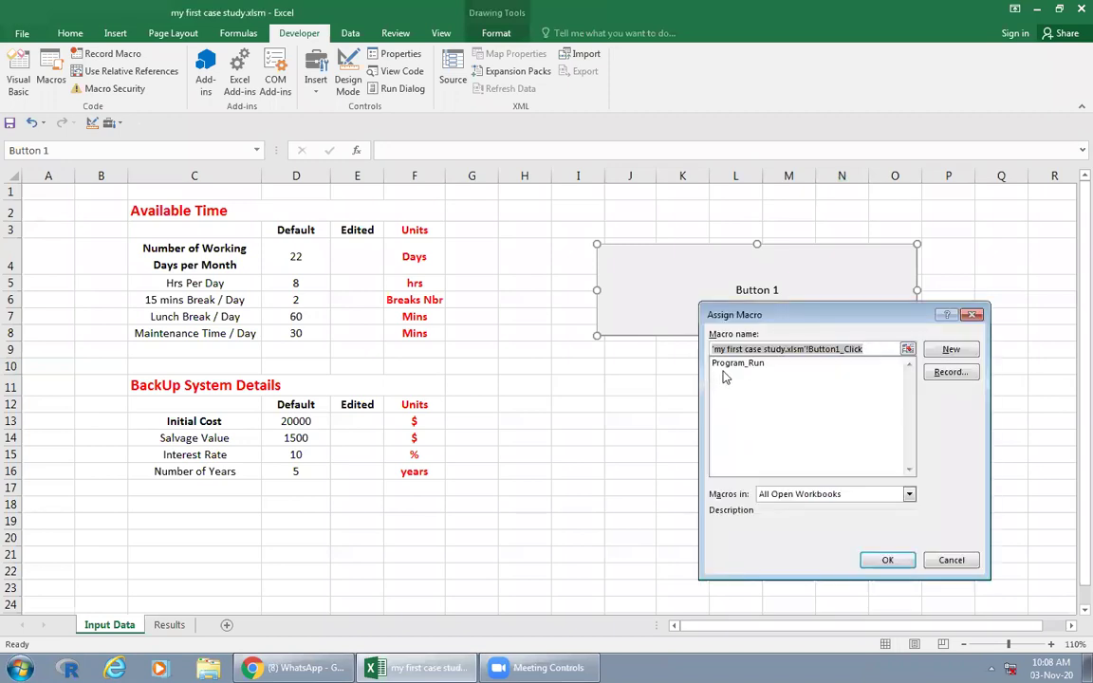
click(738, 362)
click(897, 559)
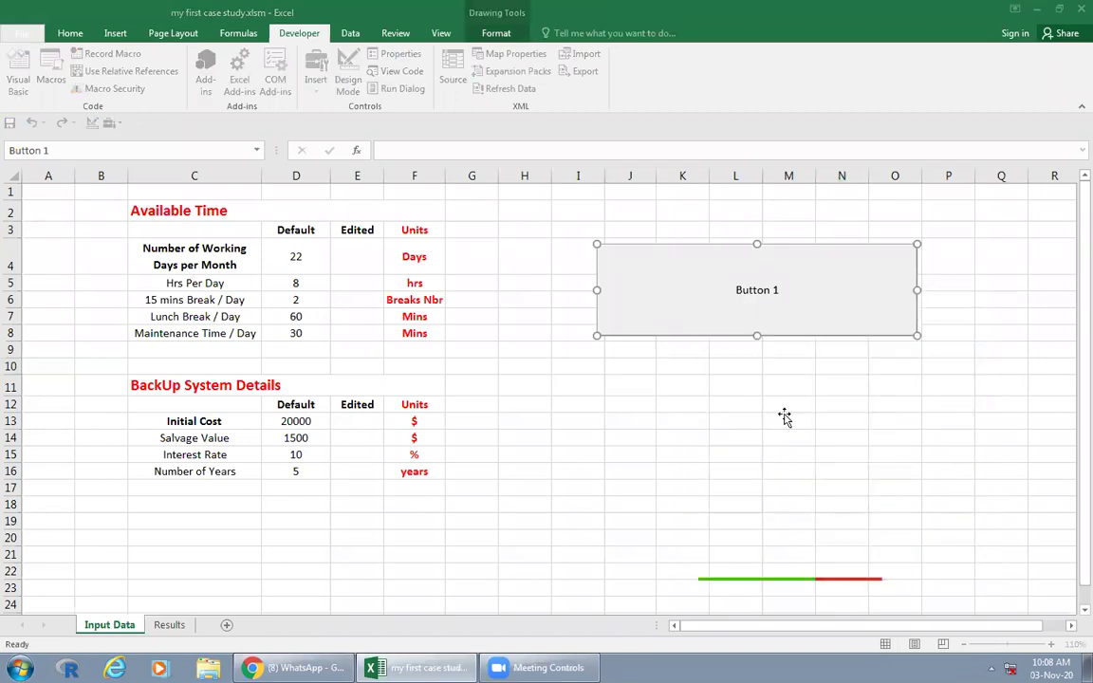
Step: Test Button 1 by opening the Main Window form and trying Total Available Time, then close it
click(784, 408)
click(751, 317)
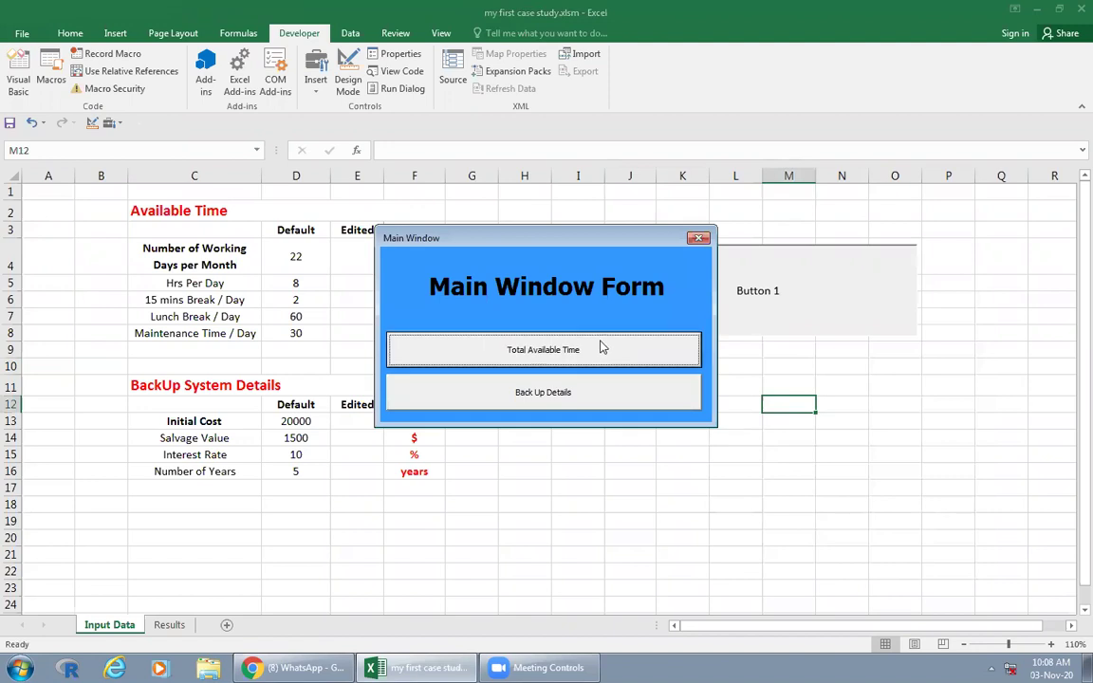
click(575, 353)
ctrl+click(754, 302)
click(752, 287)
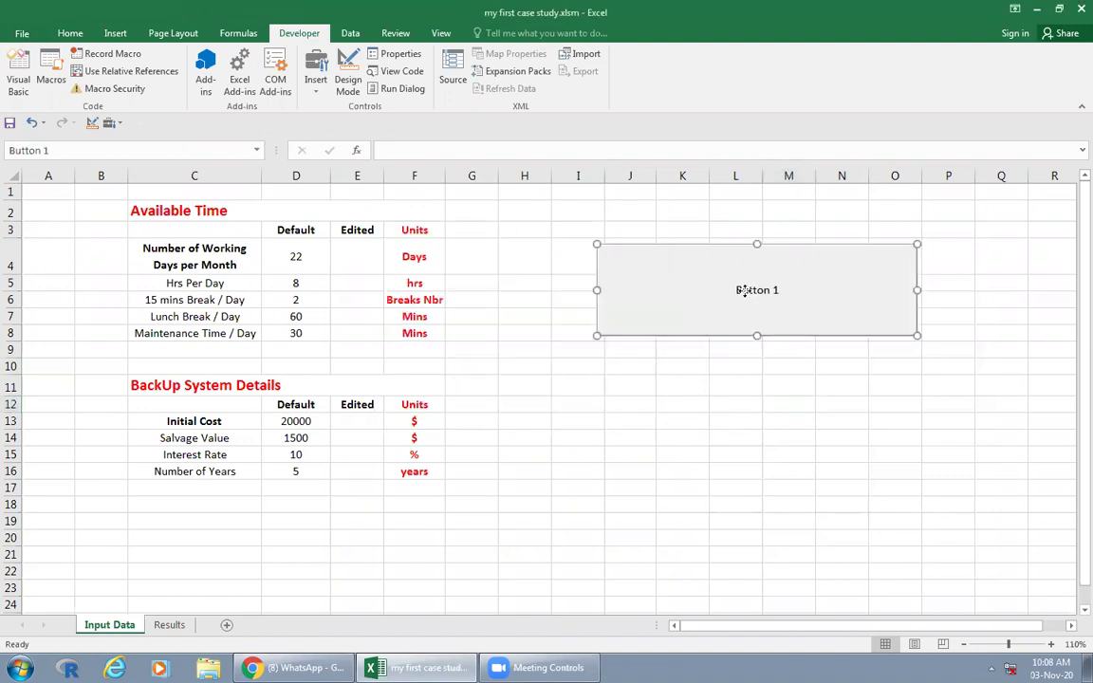
Step: Relabel Button 1 as Activate
key(Delete)
key(Delete)
key(Delete)
key(Delete)
key(Delete)
text(Act)
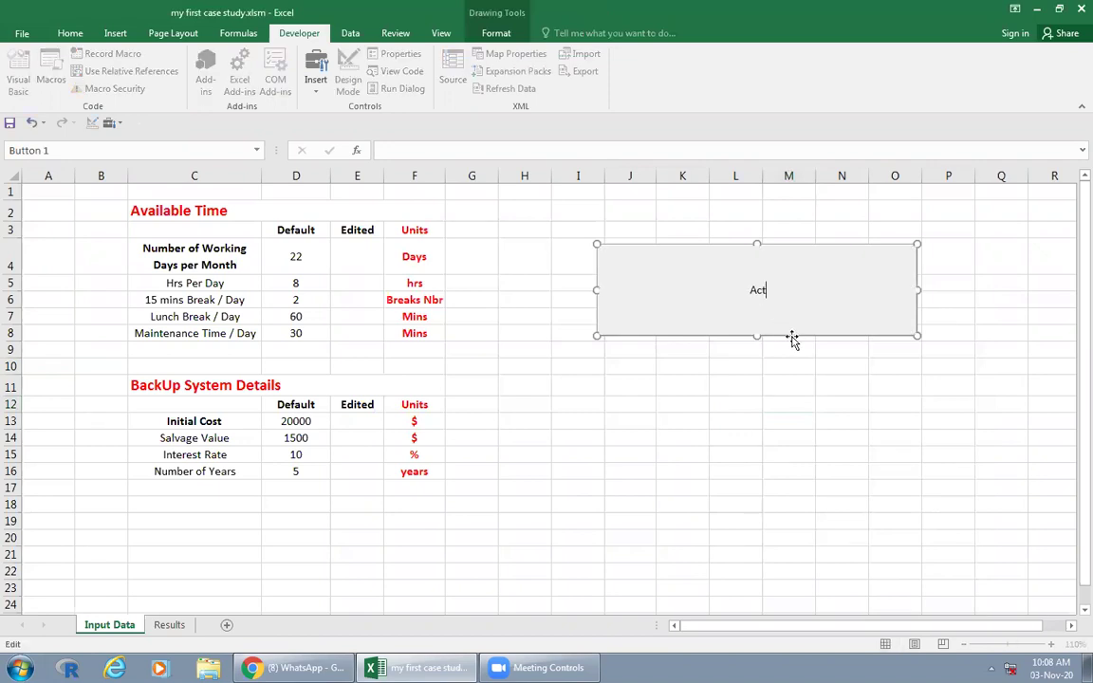
text(ivate)
triple_click(740, 290)
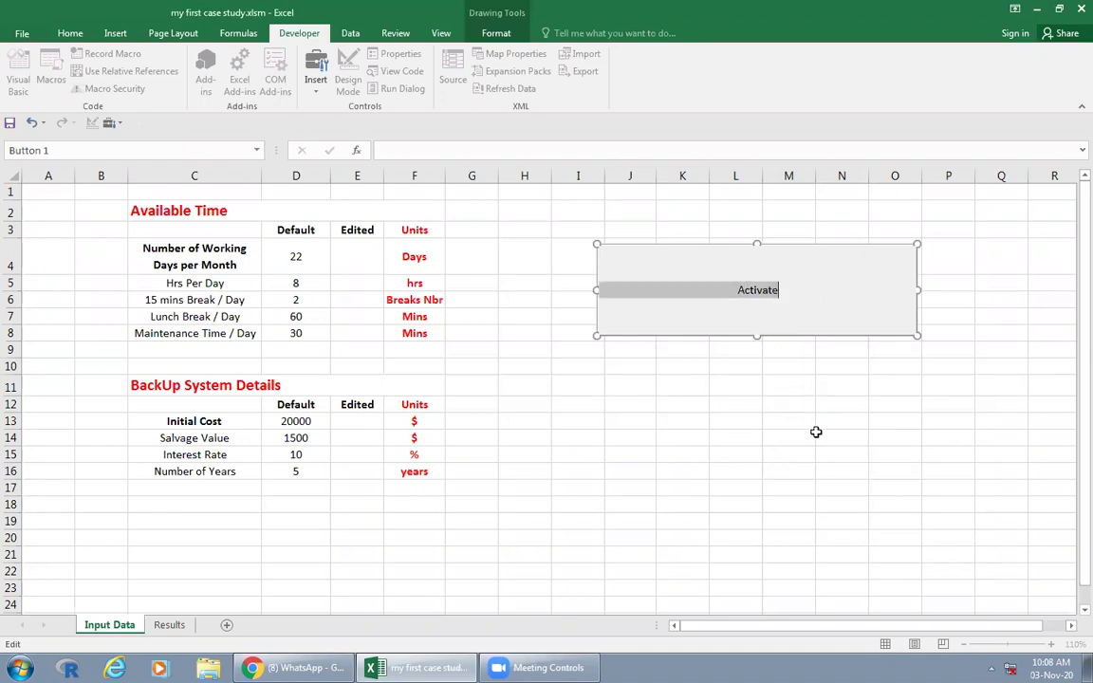
right_click(770, 296)
key(Escape)
key(Escape)
Step: Format the Activate button's caption as bold, font size 22
right_click(747, 313)
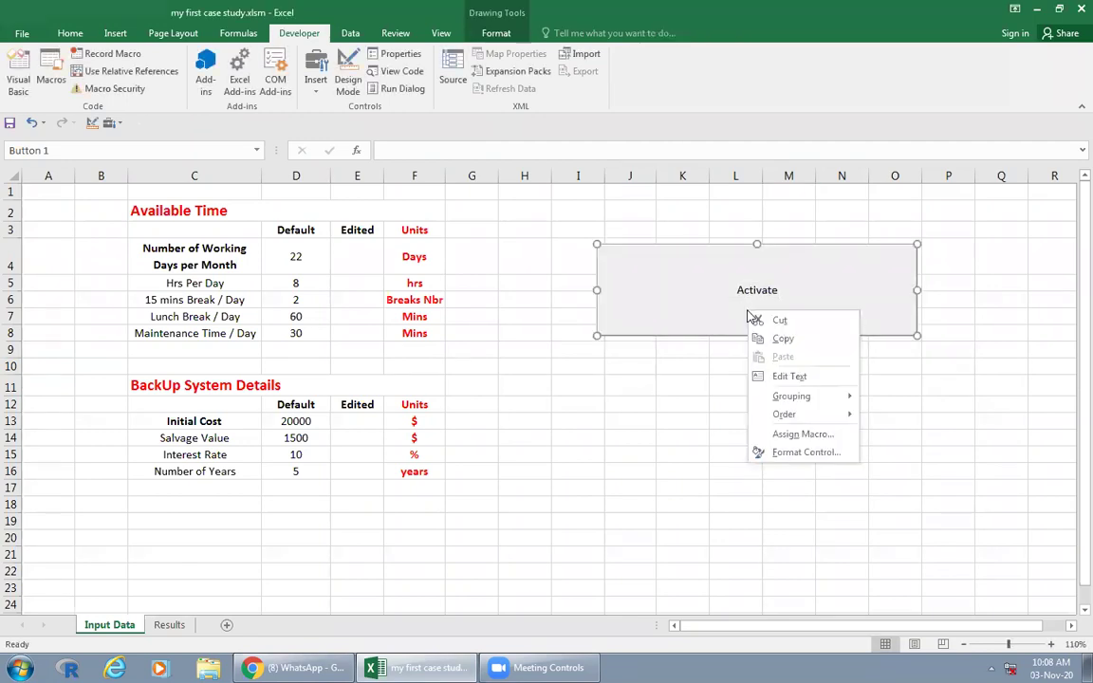
click(726, 412)
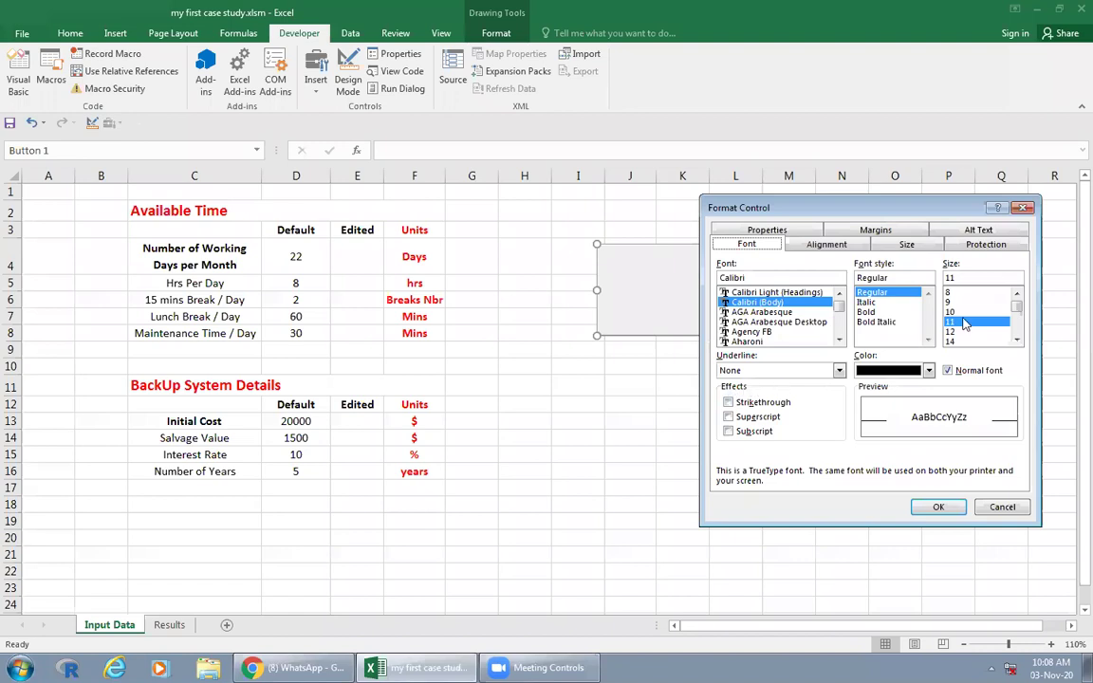
click(950, 341)
click(1016, 319)
click(950, 340)
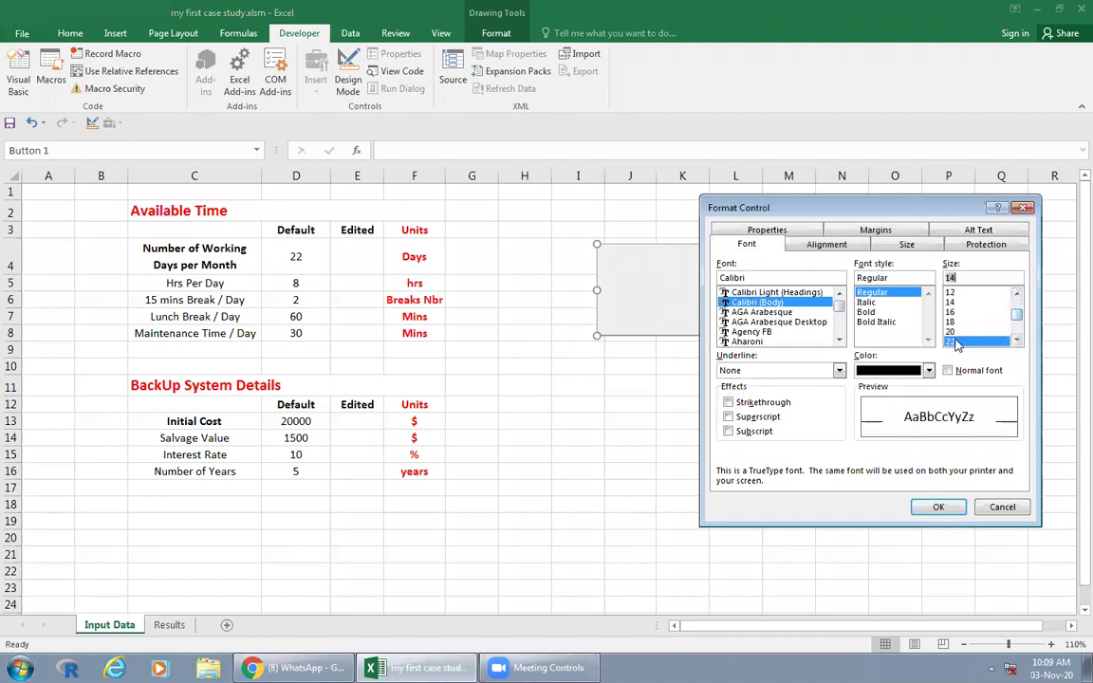
click(878, 312)
click(932, 506)
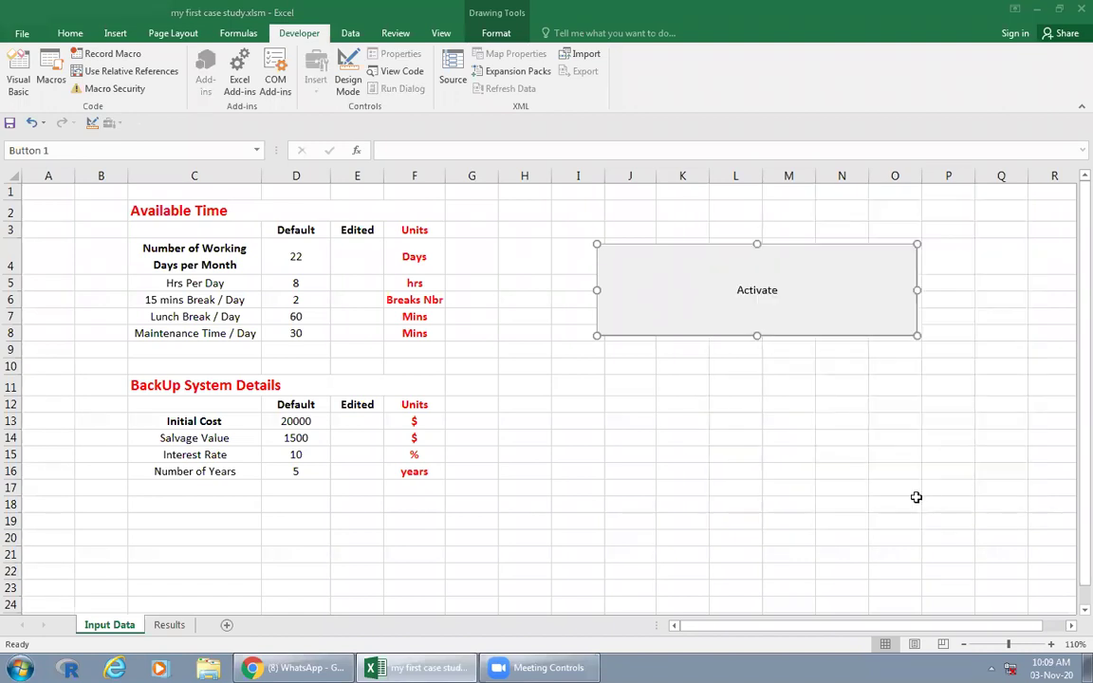
click(754, 418)
click(681, 402)
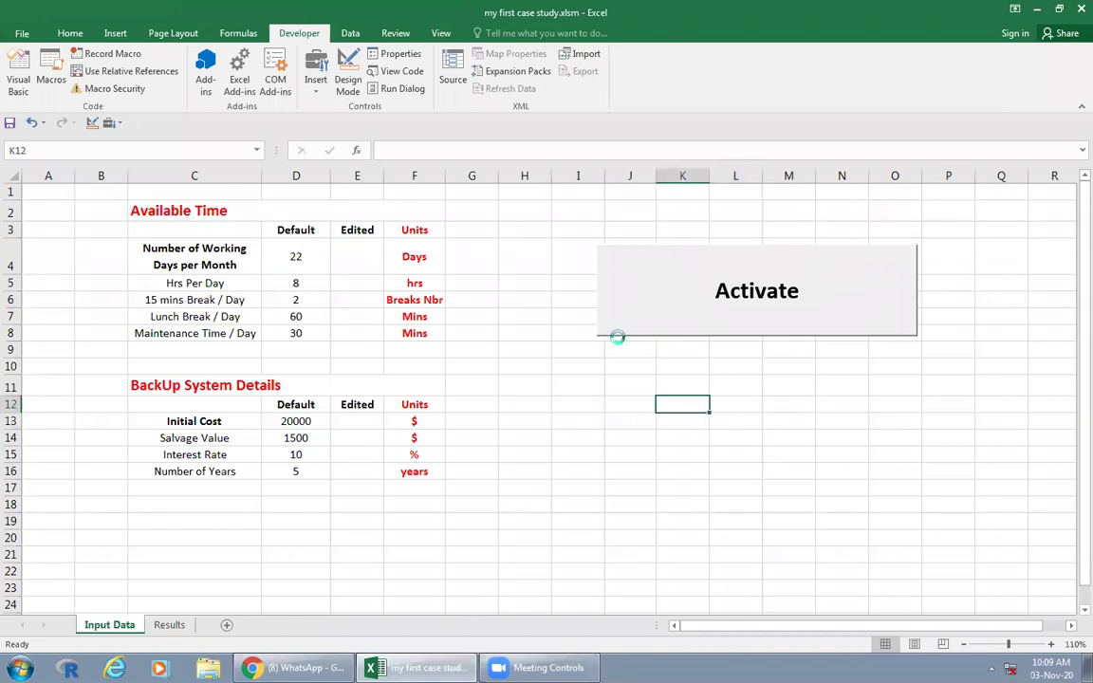
key(alt+F11)
Step: Add UserForm2.Show to UserForm1's Time_Button_Click procedure
double_click(78, 267)
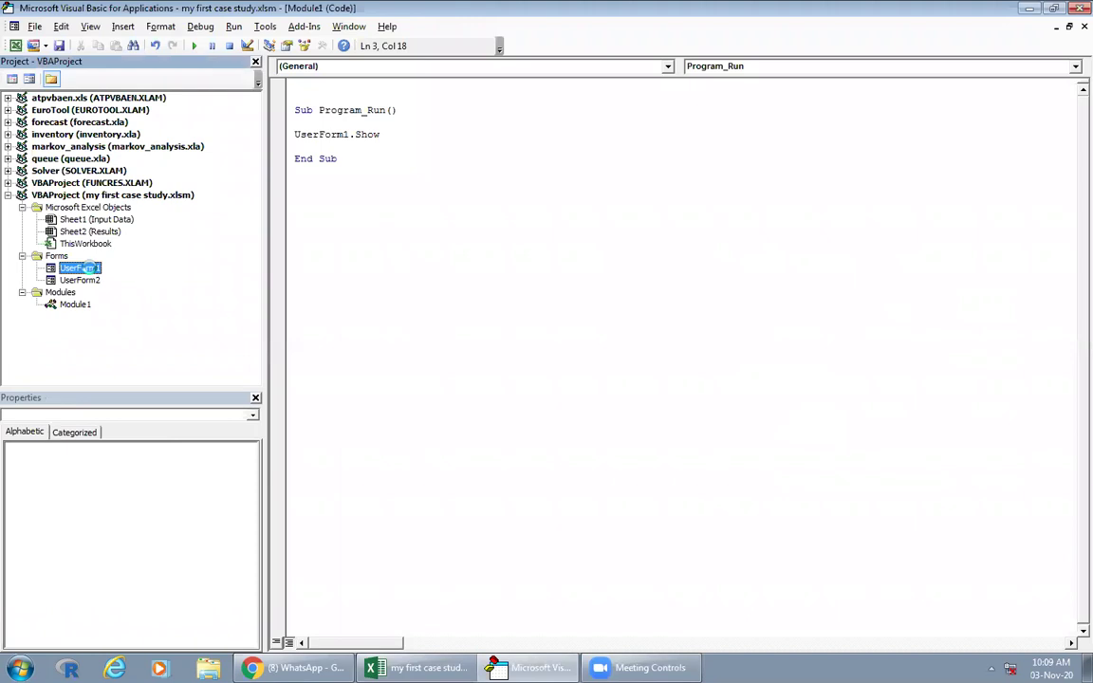
click(383, 187)
double_click(384, 187)
key(Return)
key(Return)
key(Up)
key(Up)
key(Up)
key(Return)
key(Return)
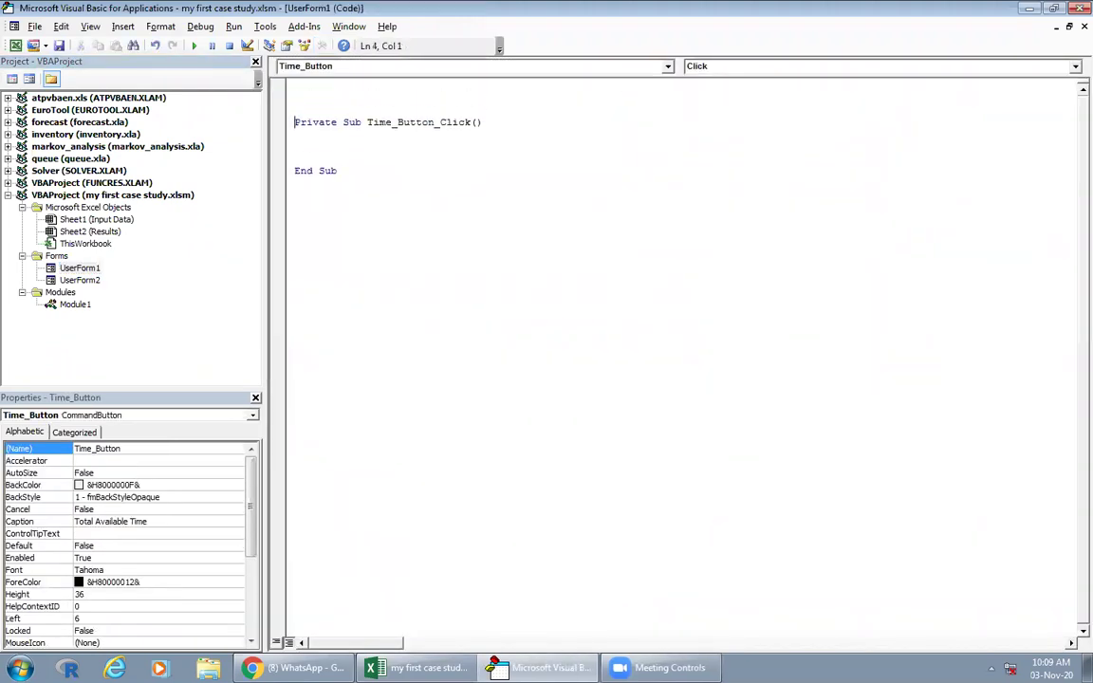
text(userfor)
text(m2.show)
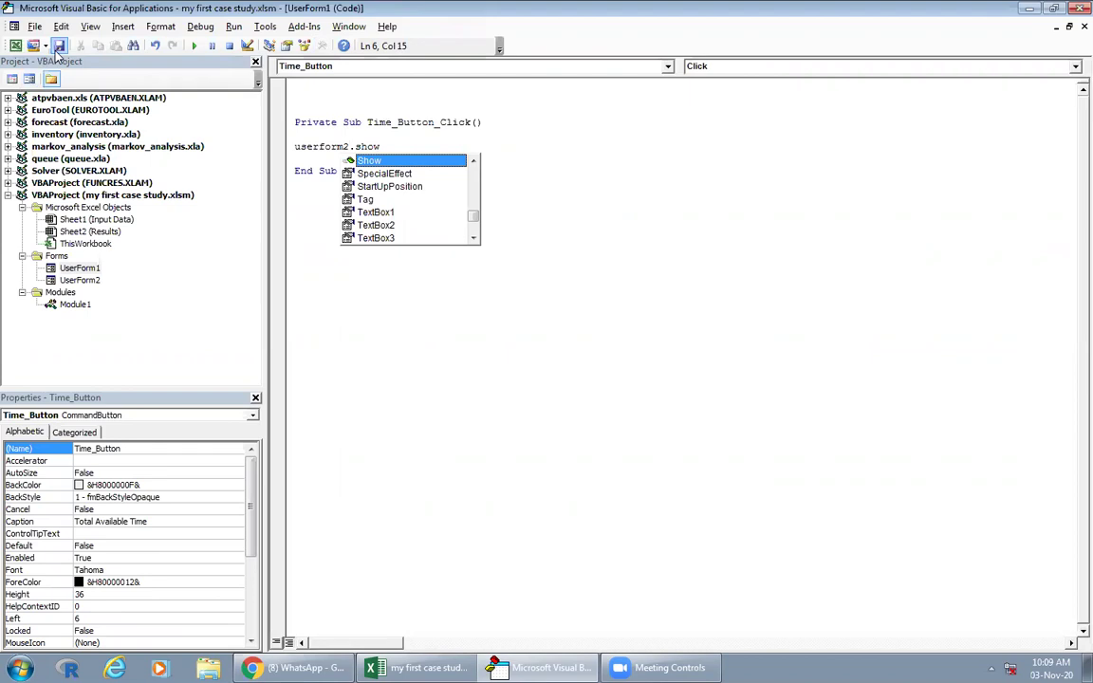
Step: Save the code past the personal-information warning and return to the Excel worksheet
click(59, 46)
key(Return)
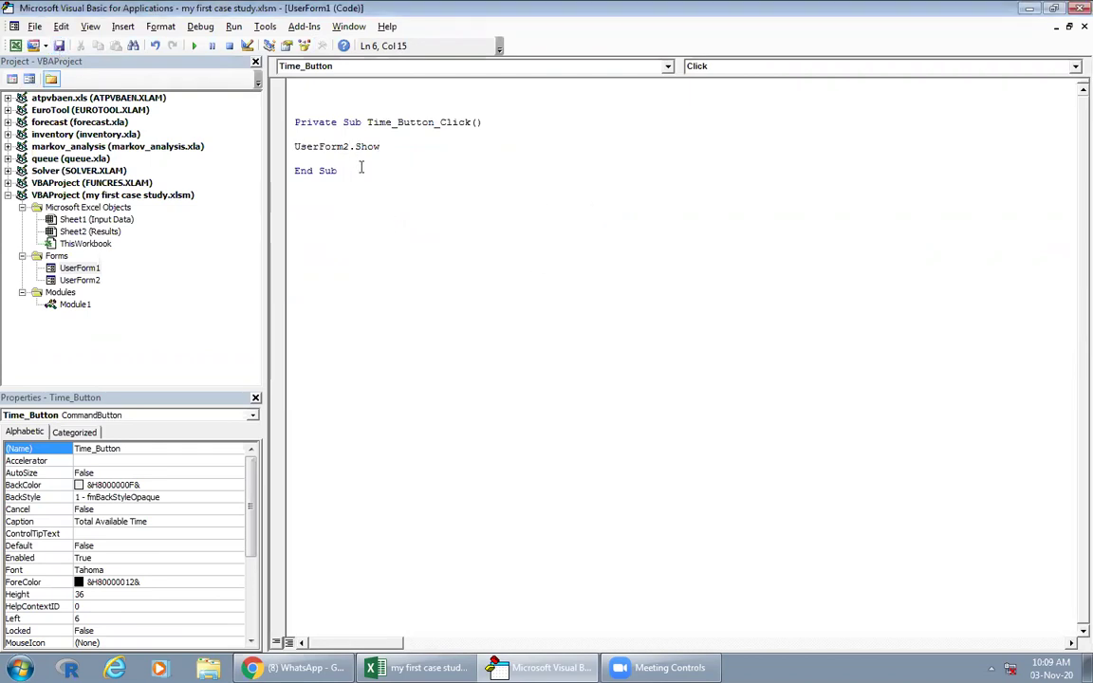
key(alt+F11)
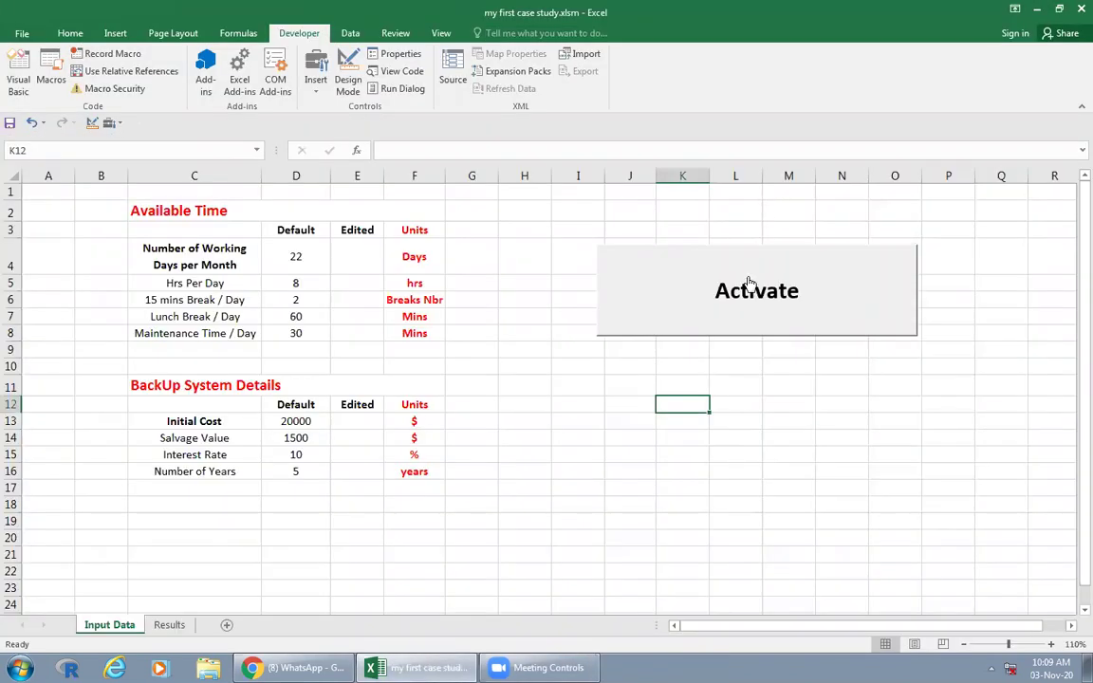
Step: Run Activate, choose Total Available Time to confirm the Time Details Form opens, then close both forms
click(749, 288)
click(599, 354)
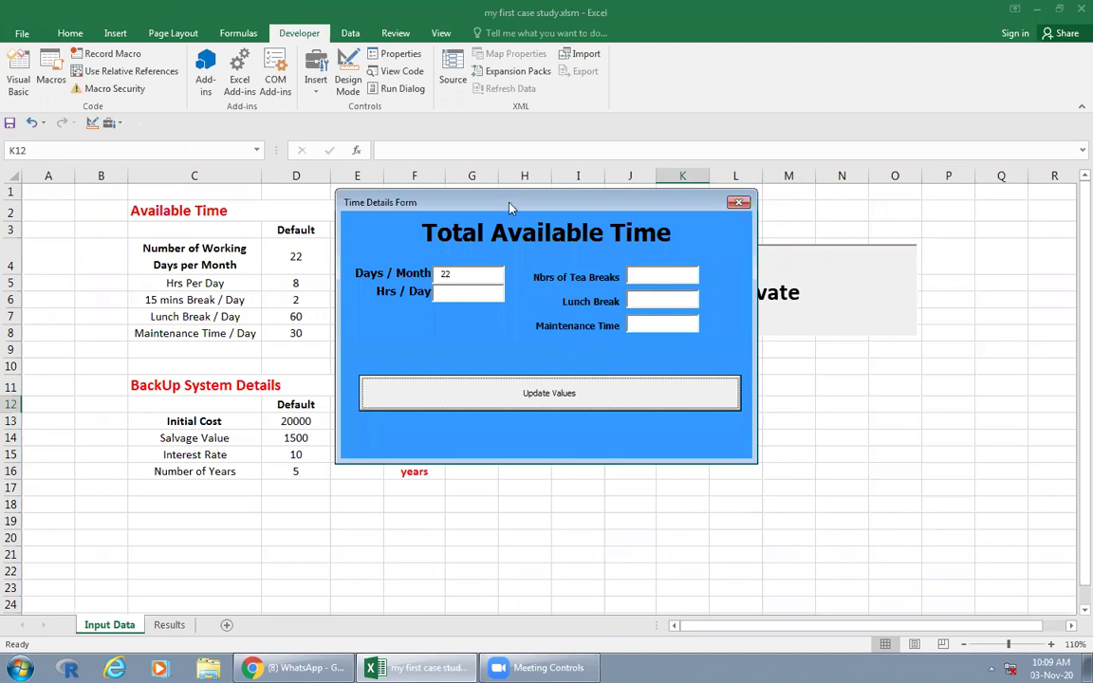
drag(509, 208, 595, 220)
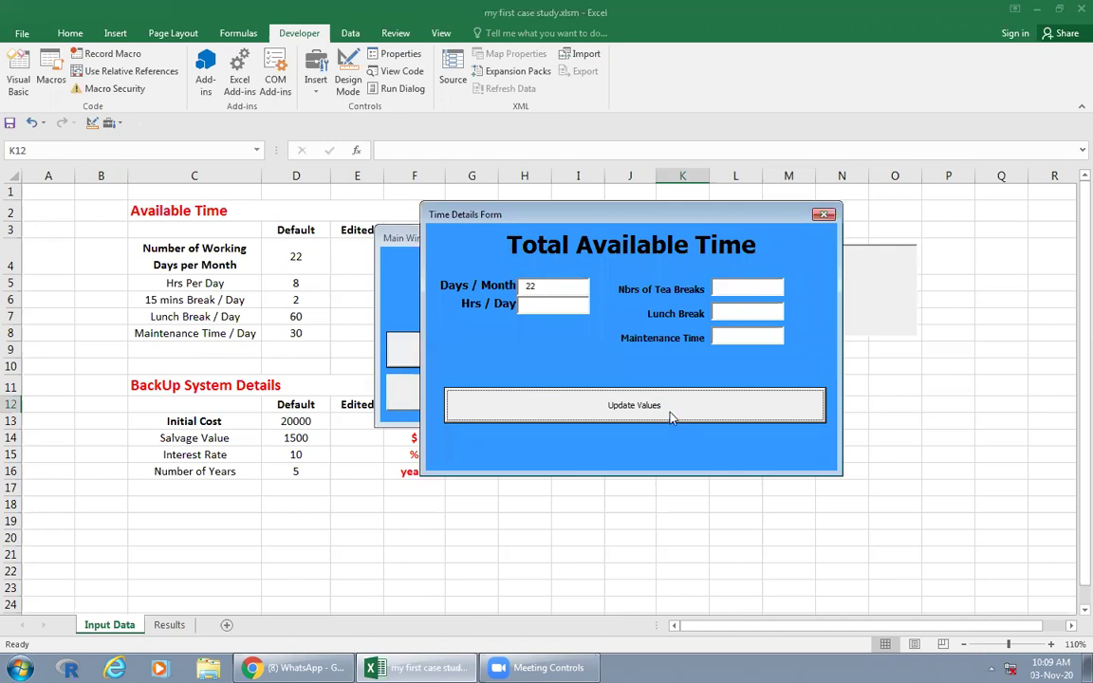
click(825, 215)
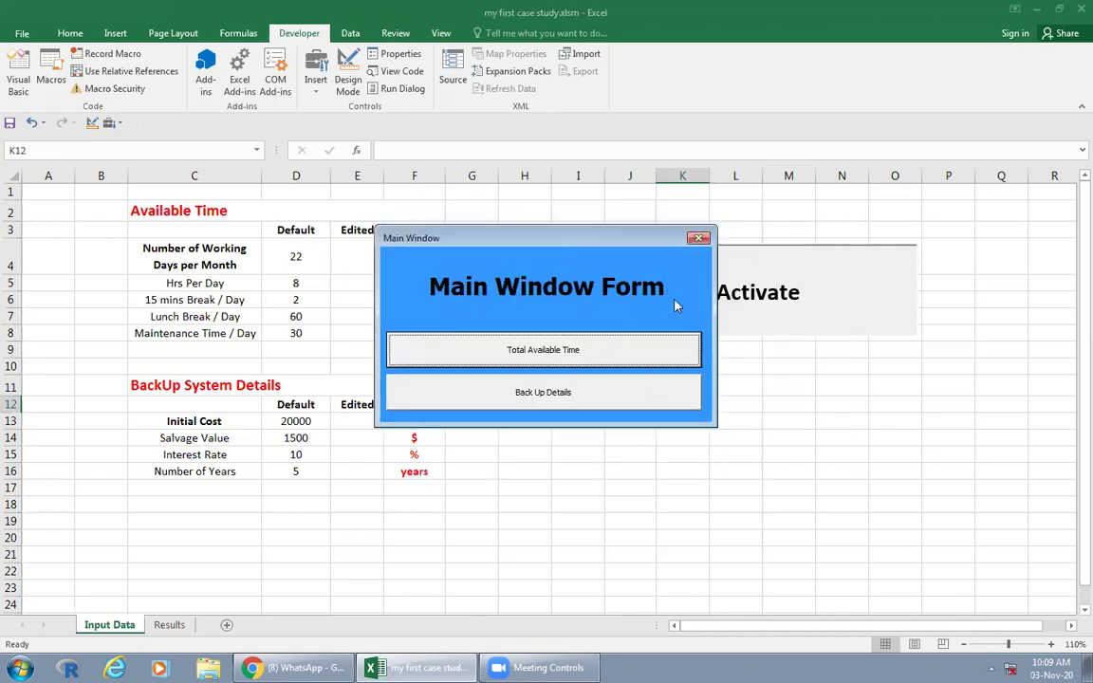
click(699, 237)
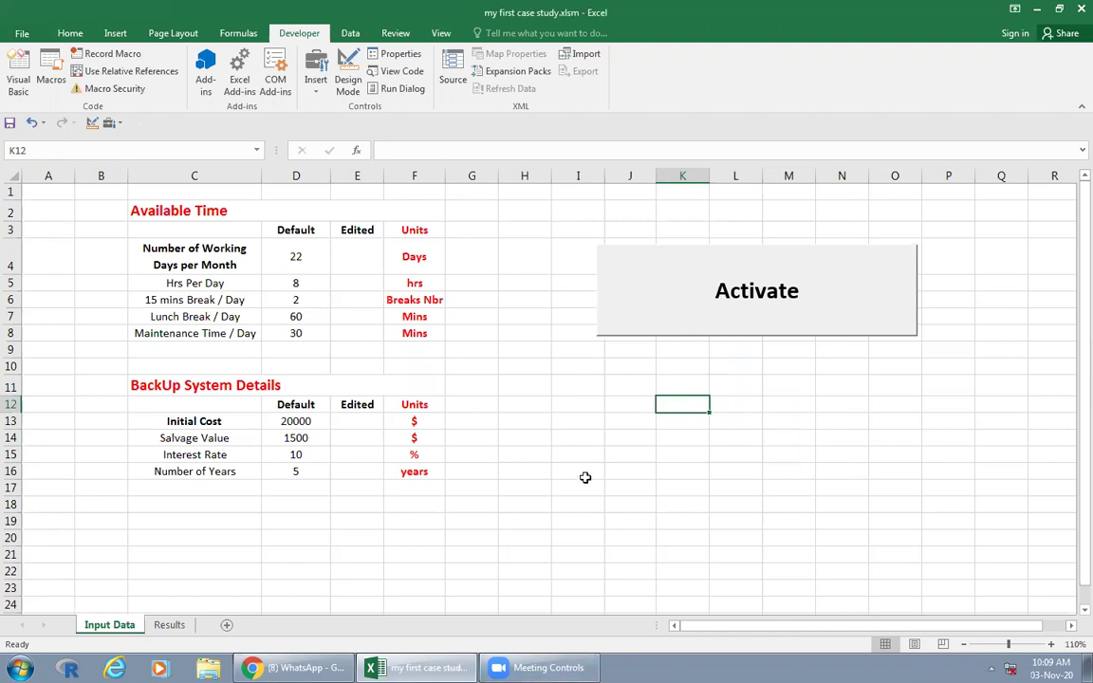
key(alt+F11)
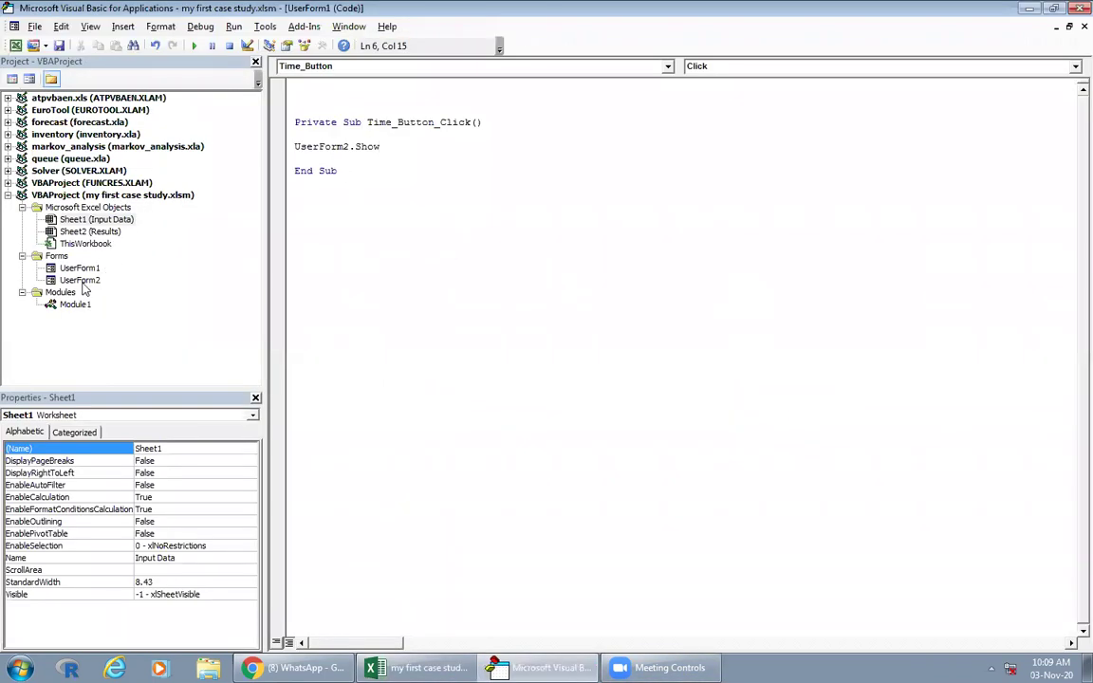
Step: In UserForm2's Activate code, duplicate the TextBox1 assignment line four times
double_click(80, 279)
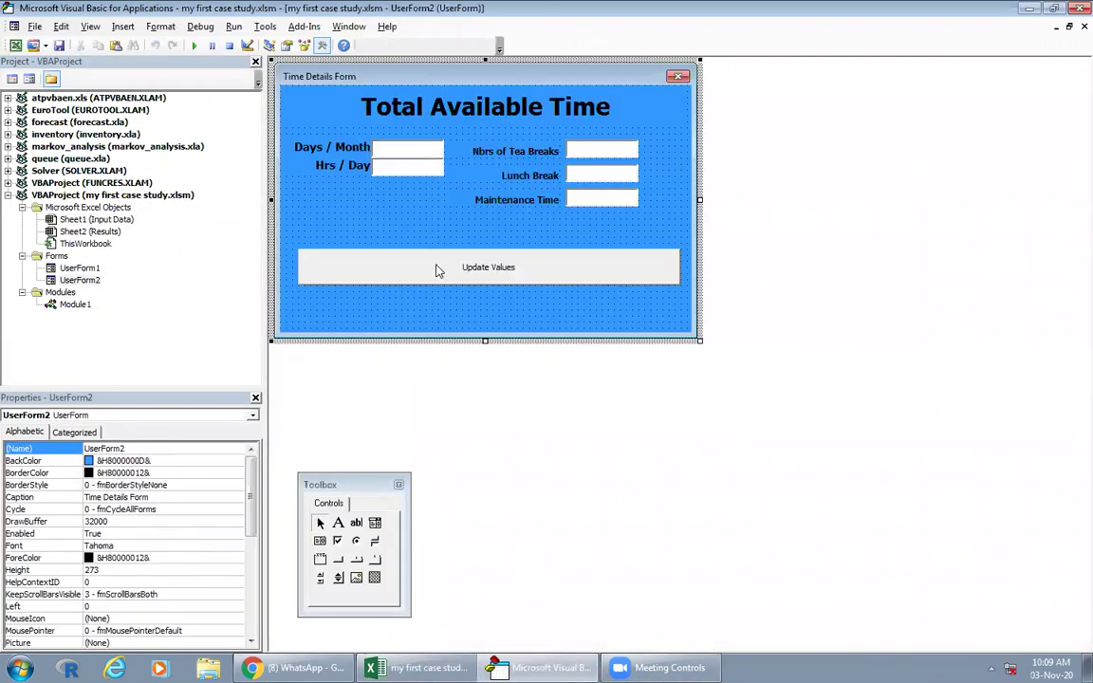
double_click(436, 265)
click(370, 225)
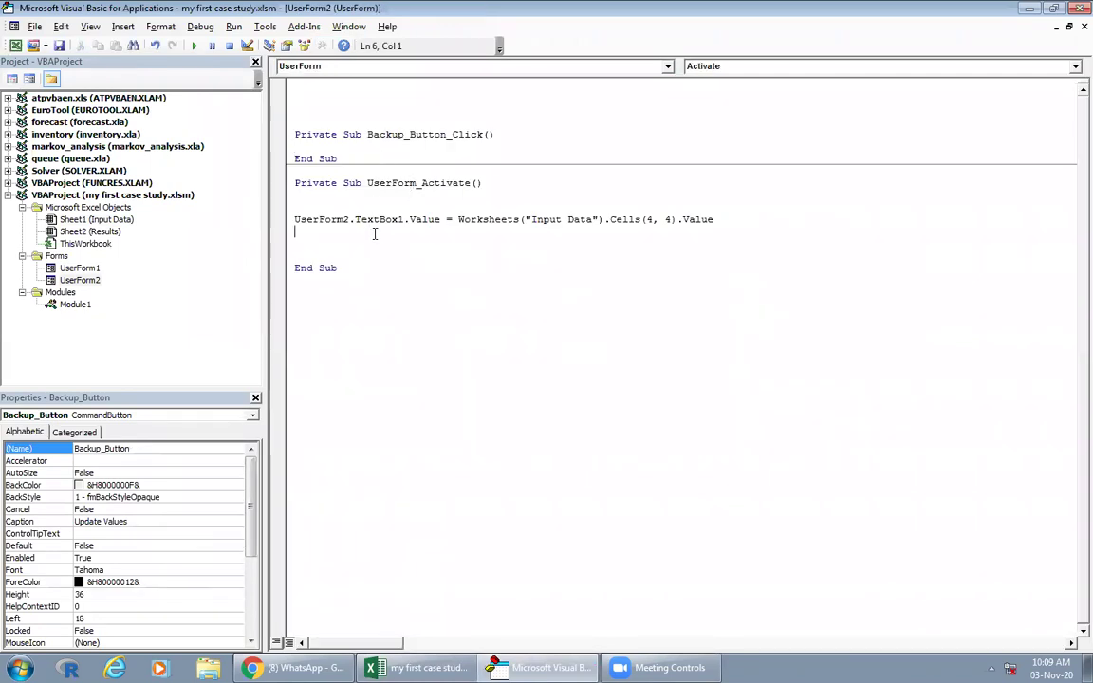
drag(295, 208, 720, 220)
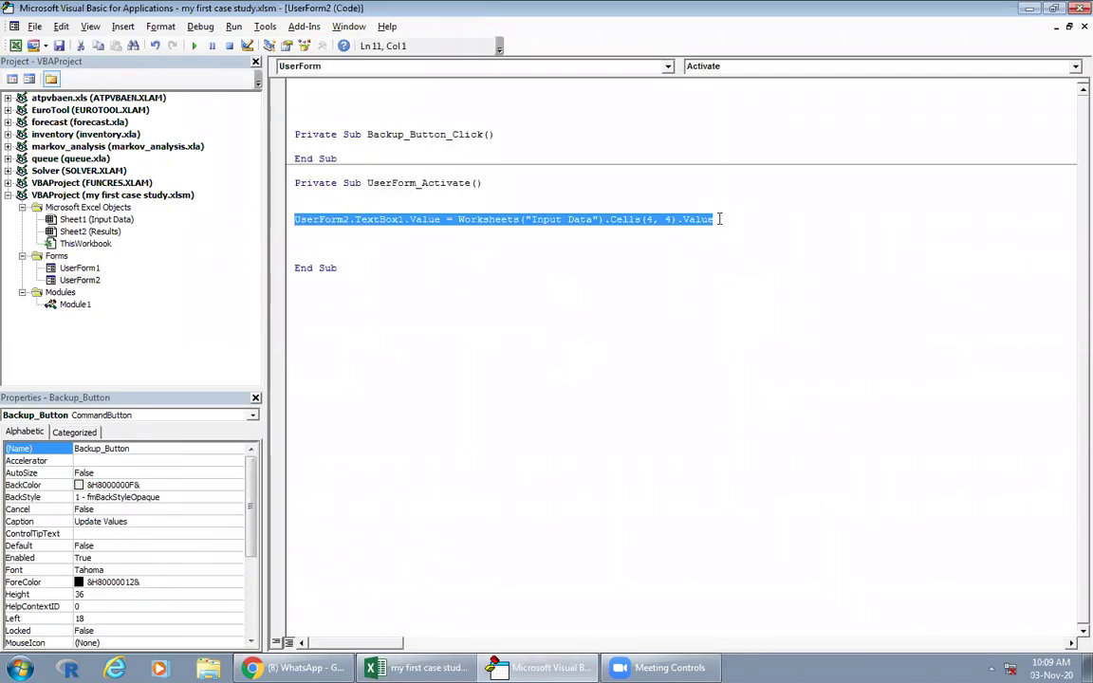
key(ctrl+c)
click(720, 219)
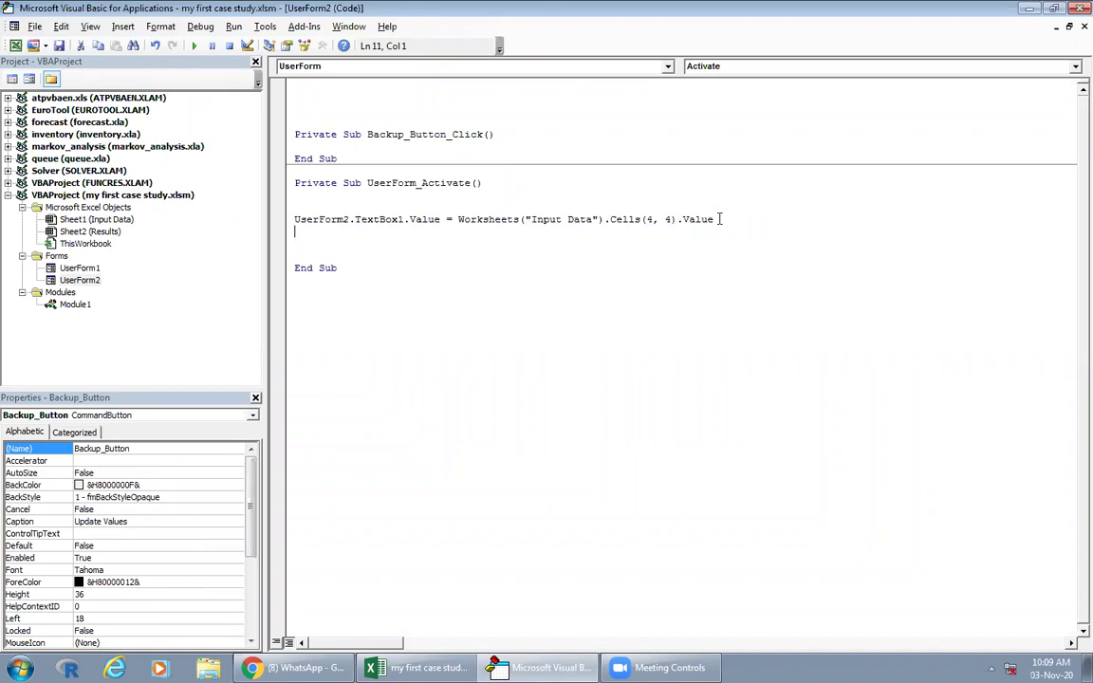
key(Return)
key(ctrl+v)
key(Return)
key(ctrl+v)
key(Return)
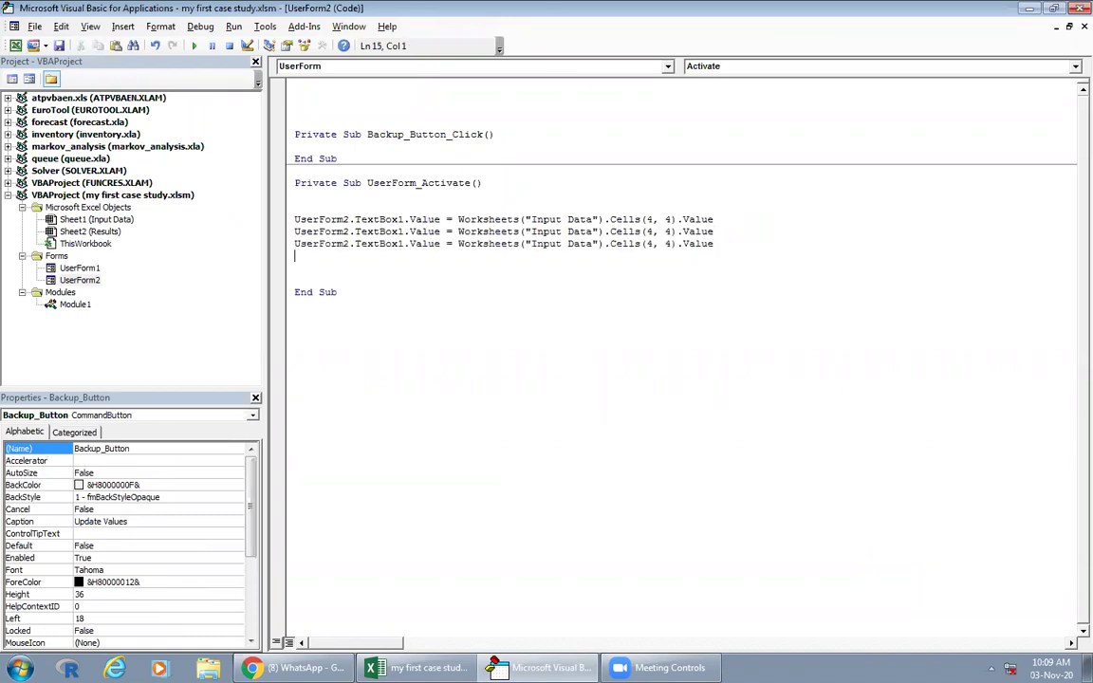
key(ctrl+v)
key(Return)
key(ctrl+v)
Step: Edit the copies so TextBox2 reads Cells row 5 and a later line reads row 7
click(407, 231)
key(BackSpace)
text(2)
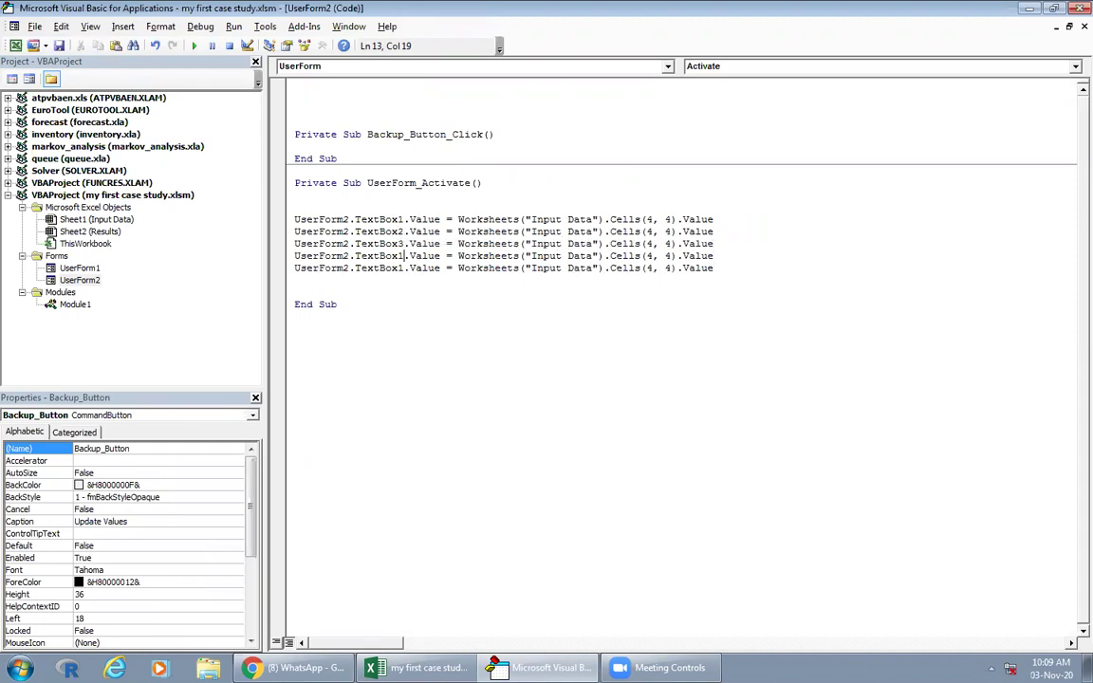
click(669, 231)
key(Delete)
text(5)
key(Left)
key(Down)
key(Left)
key(Down)
key(Delete)
text(7)
key(Left)
key(Down)
Step: Save the workbook, then open the Time Details Form from the Activate button's Main Window
click(59, 45)
click(513, 373)
click(1030, 7)
click(615, 254)
click(548, 344)
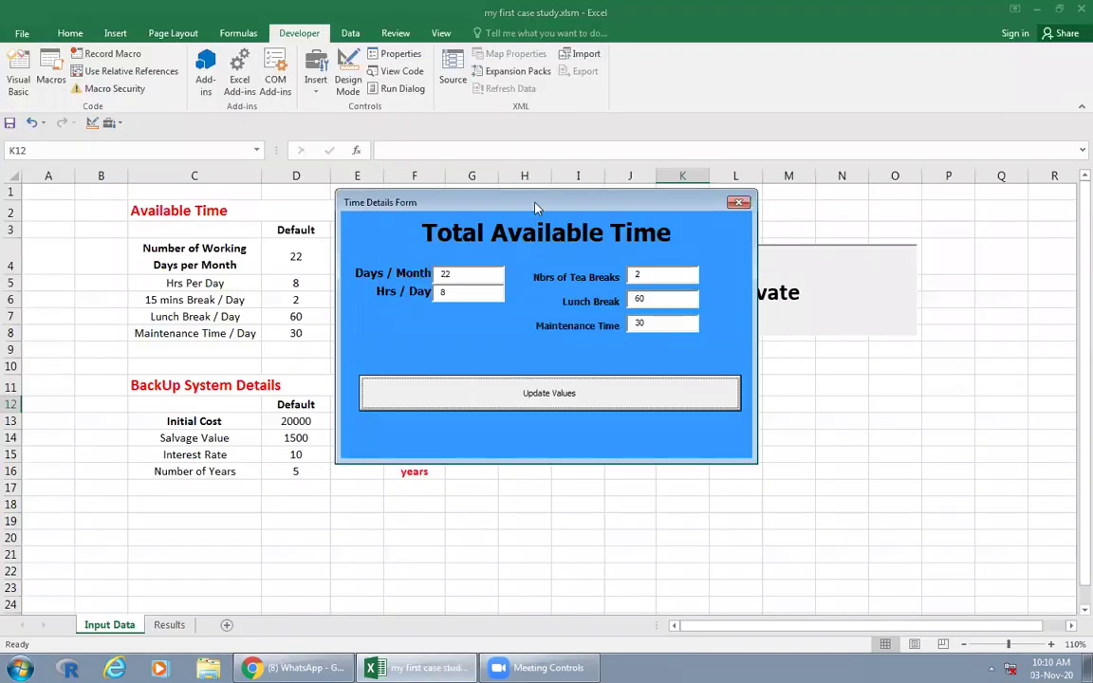
Step: Change Hrs / Day from 8 to 10 and Days / Month from 22 to 20, then Update Values
drag(538, 207, 633, 211)
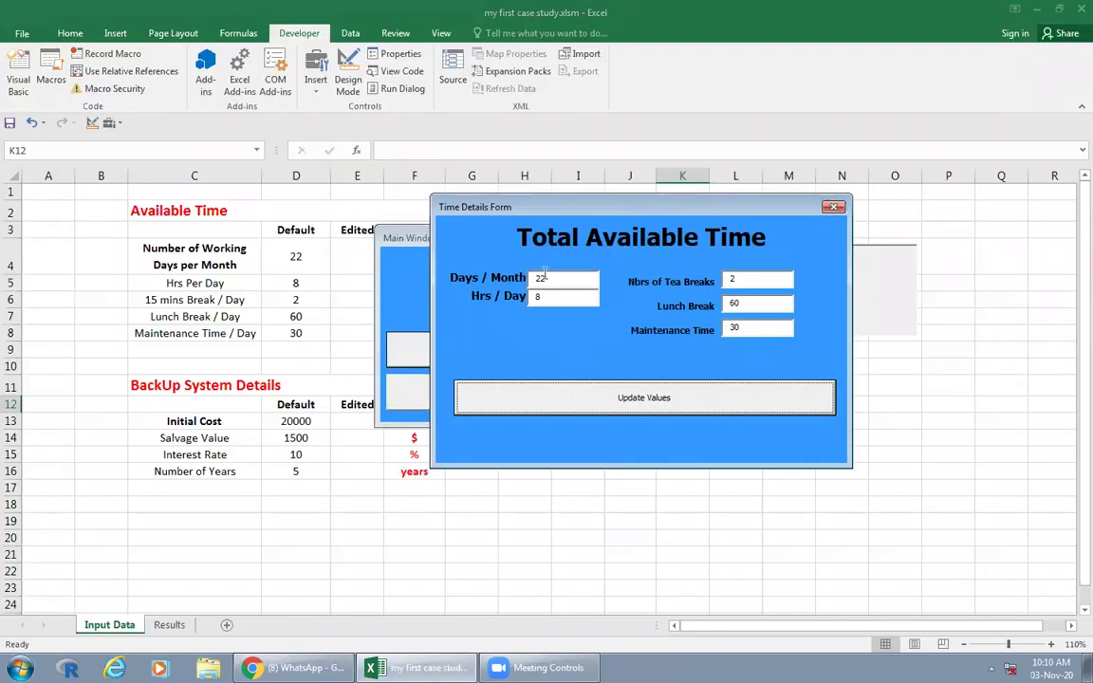
drag(556, 298, 473, 302)
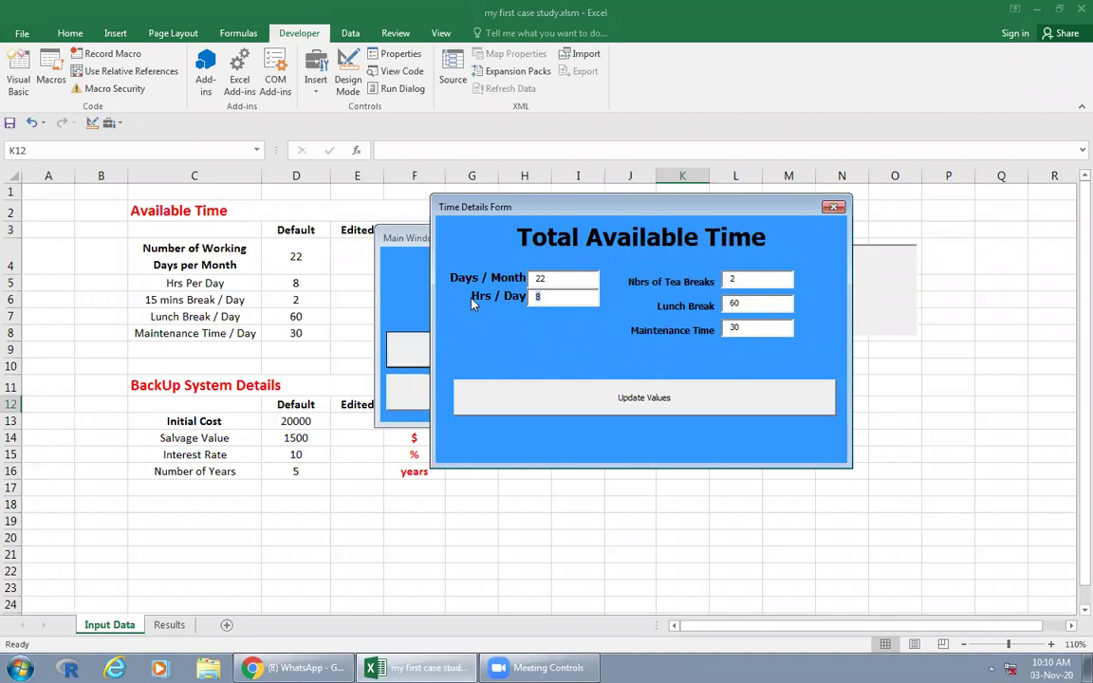
text(10)
drag(562, 278, 483, 277)
text(20)
click(641, 402)
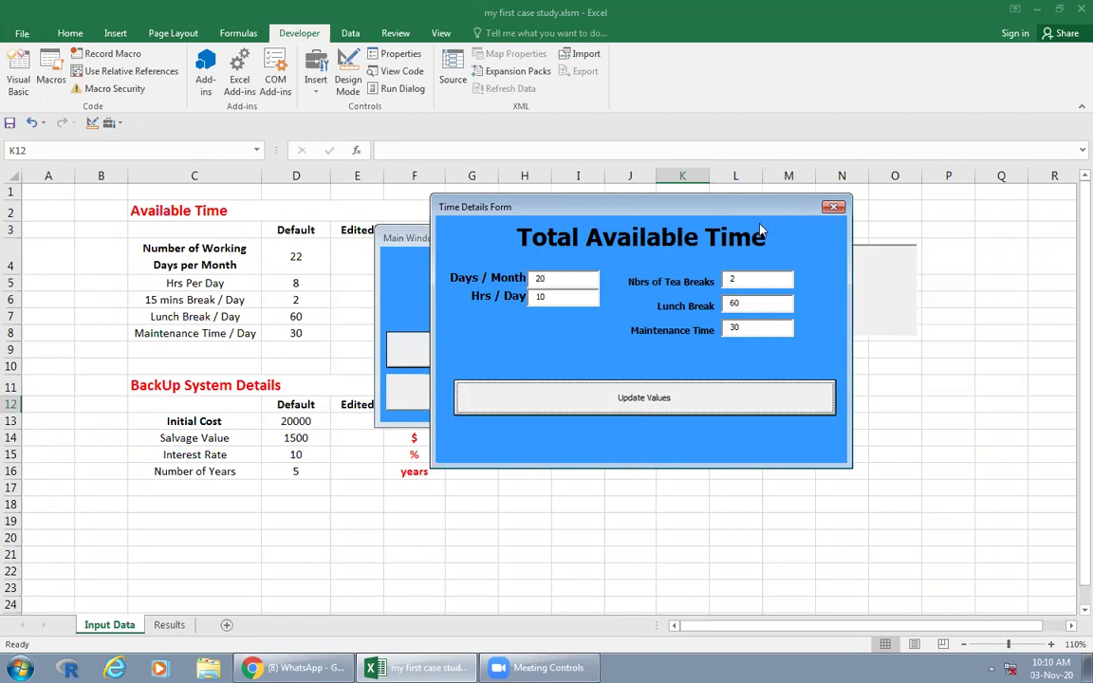
Step: Close the Time Details and Main Window forms and select cell I13
click(829, 210)
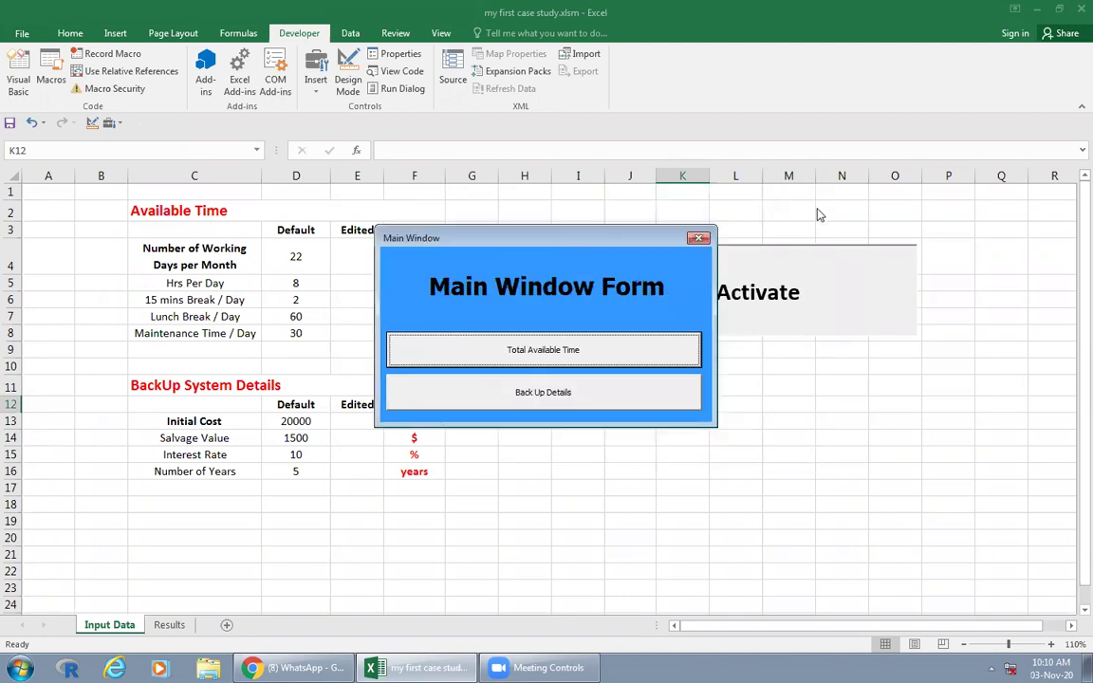
click(699, 235)
click(596, 419)
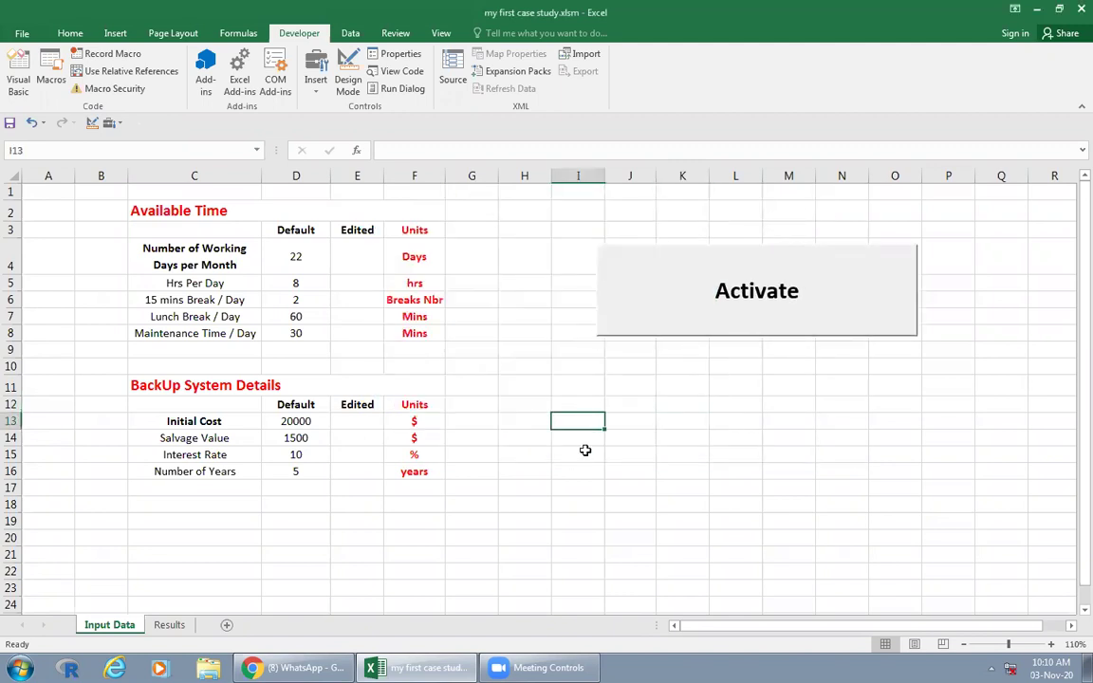
Step: Move the Backup_Button_Click procedure below UserForm_Activate with blank lines between them
key(alt+F11)
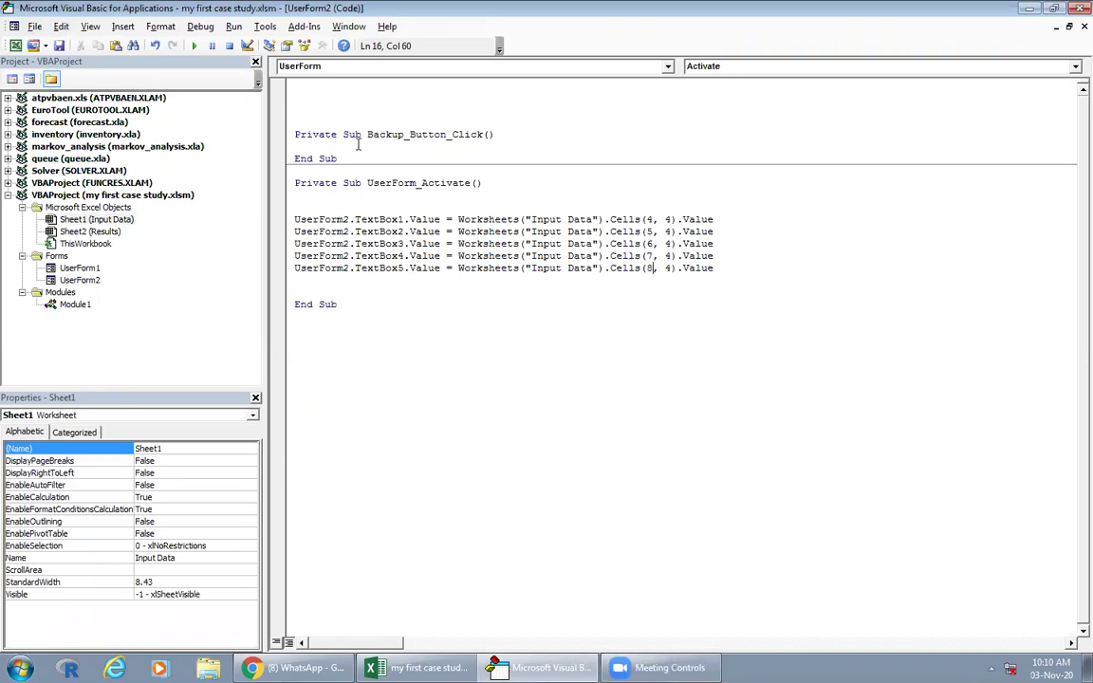
drag(351, 159, 275, 134)
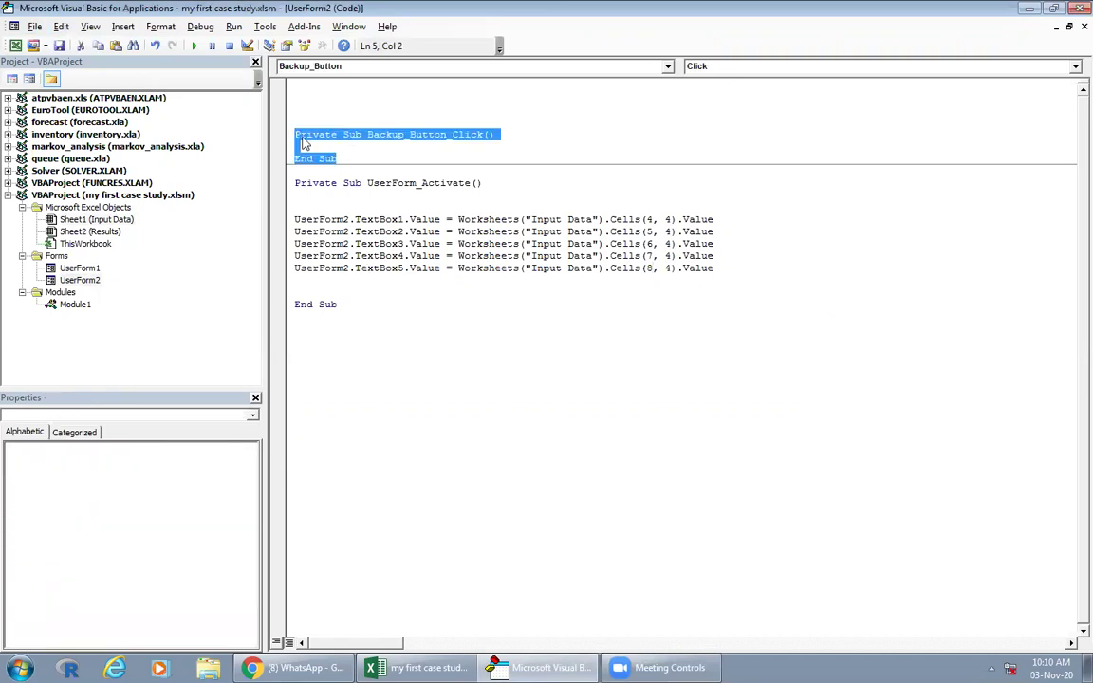
key(ctrl+x)
click(302, 353)
key(ctrl+v)
click(359, 280)
key(Return)
key(Return)
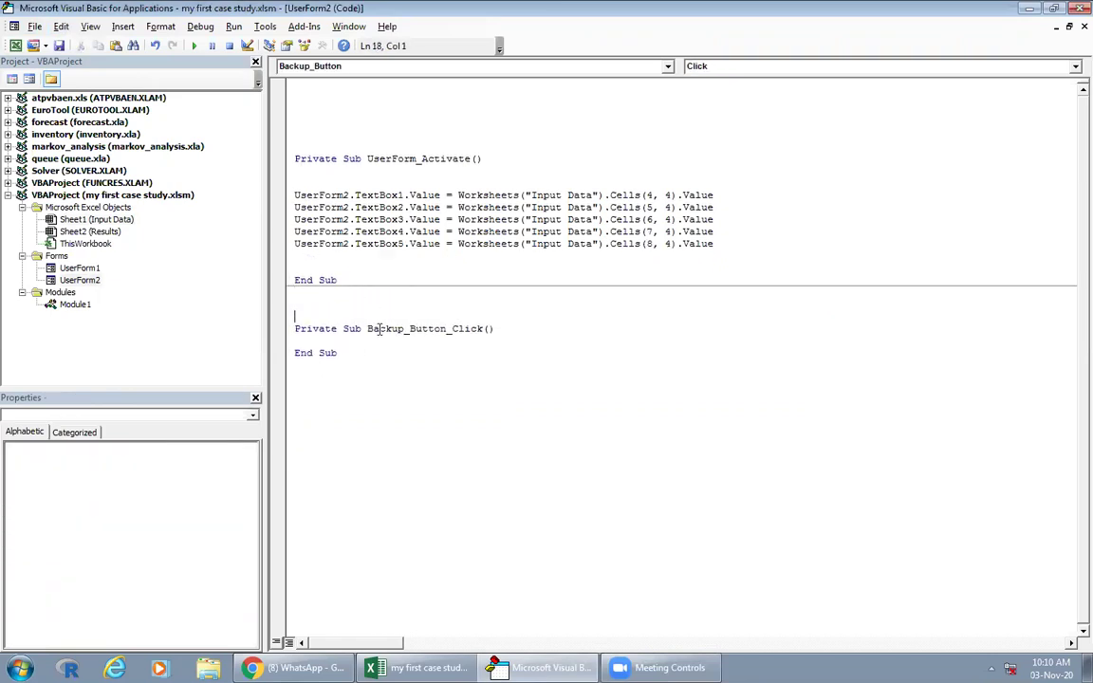
key(Return)
key(Return)
key(Return)
Step: Rename the Update Values button to Update_Values_Button and open its Click procedure
double_click(83, 280)
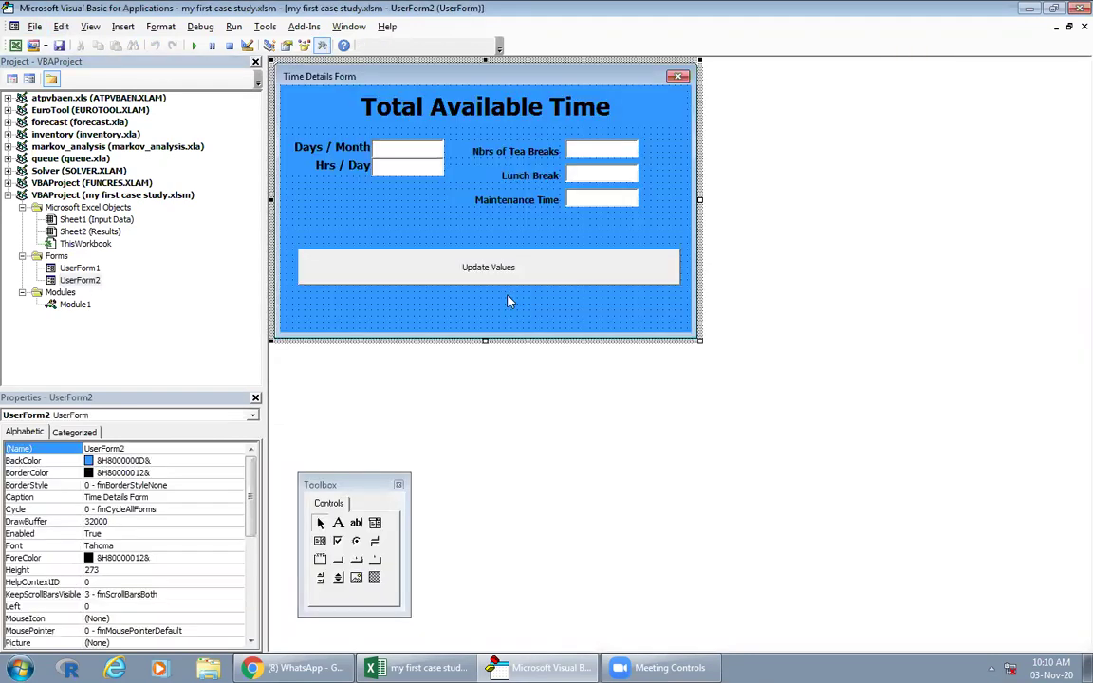
click(494, 275)
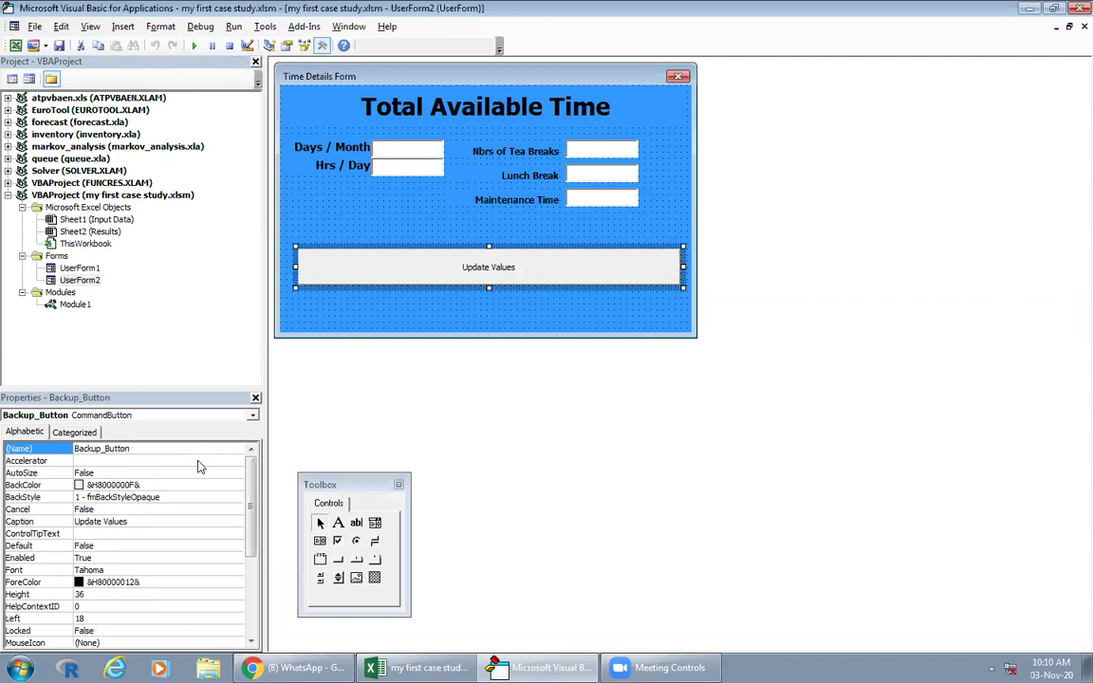
drag(102, 449, 36, 450)
text(Update_Values)
click(406, 290)
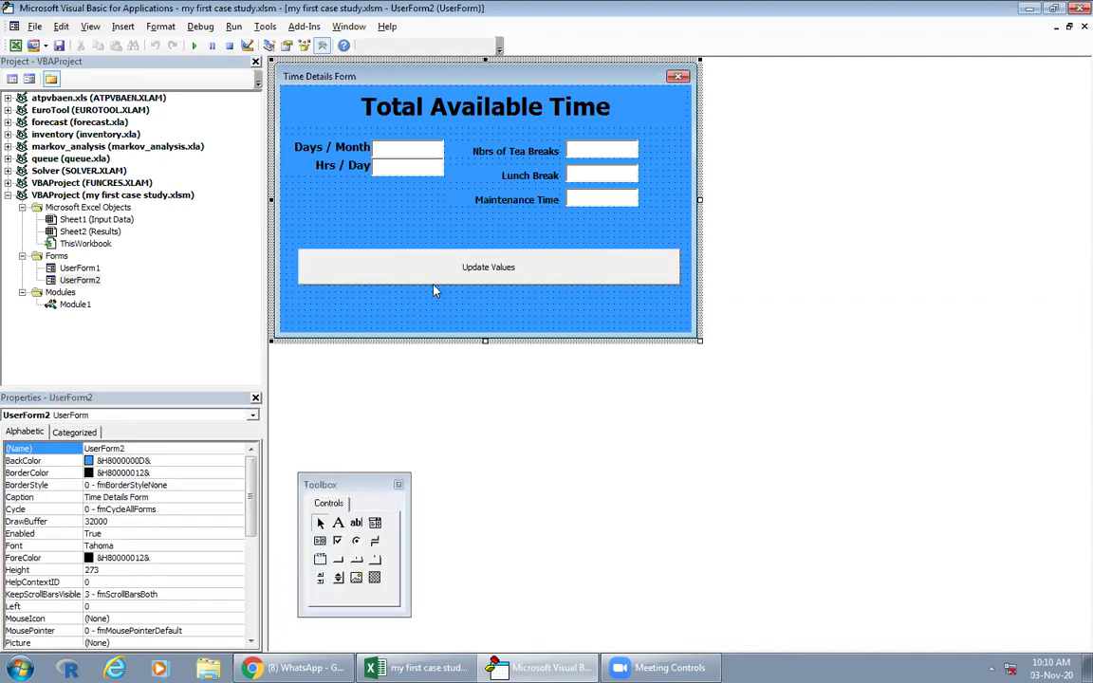
double_click(435, 281)
Step: Move Update_Values_Button_Click below the Activate procedure and delete the old Backup_Button_Click
drag(369, 185, 271, 155)
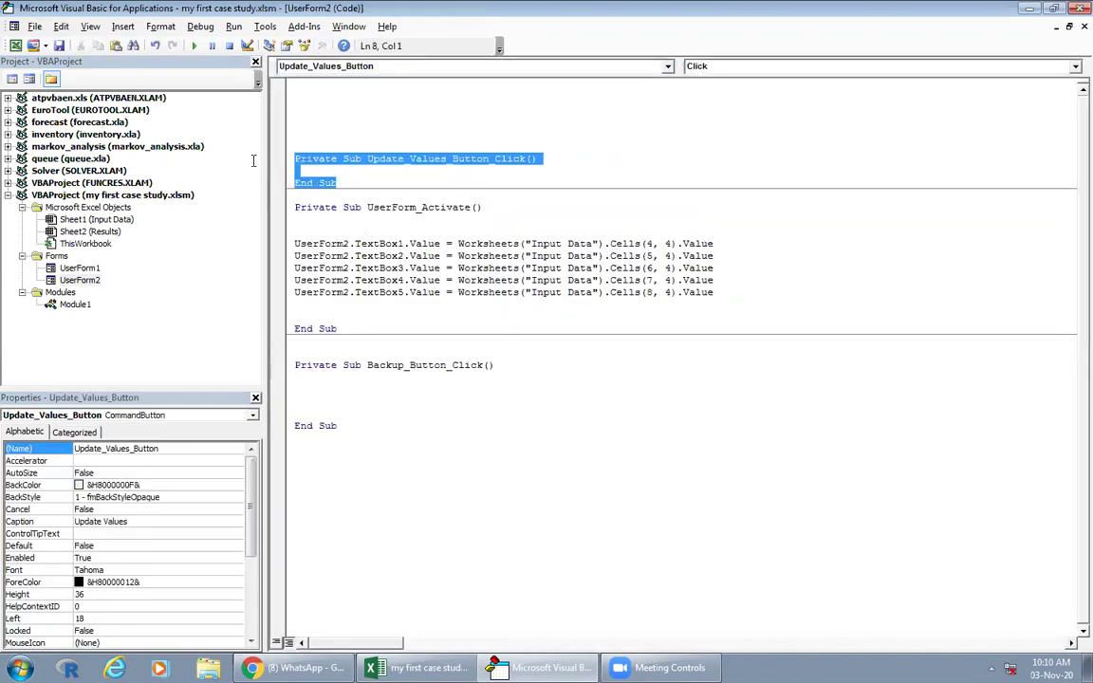
drag(305, 349, 304, 346)
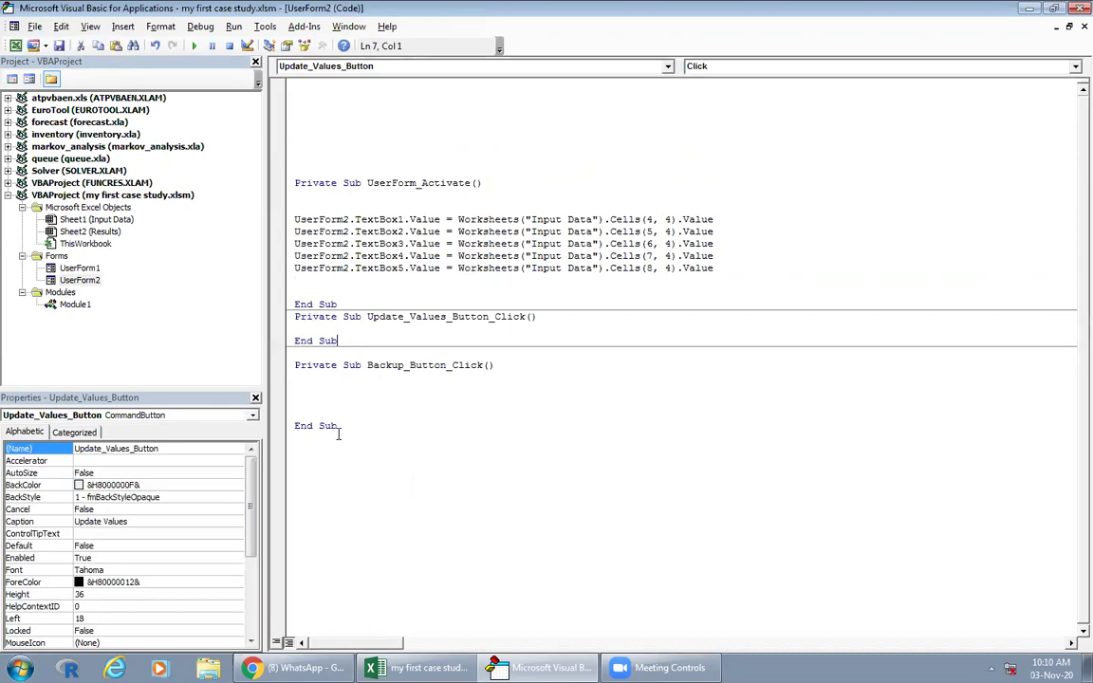
drag(284, 432, 285, 366)
key(Delete)
click(294, 319)
key(Return)
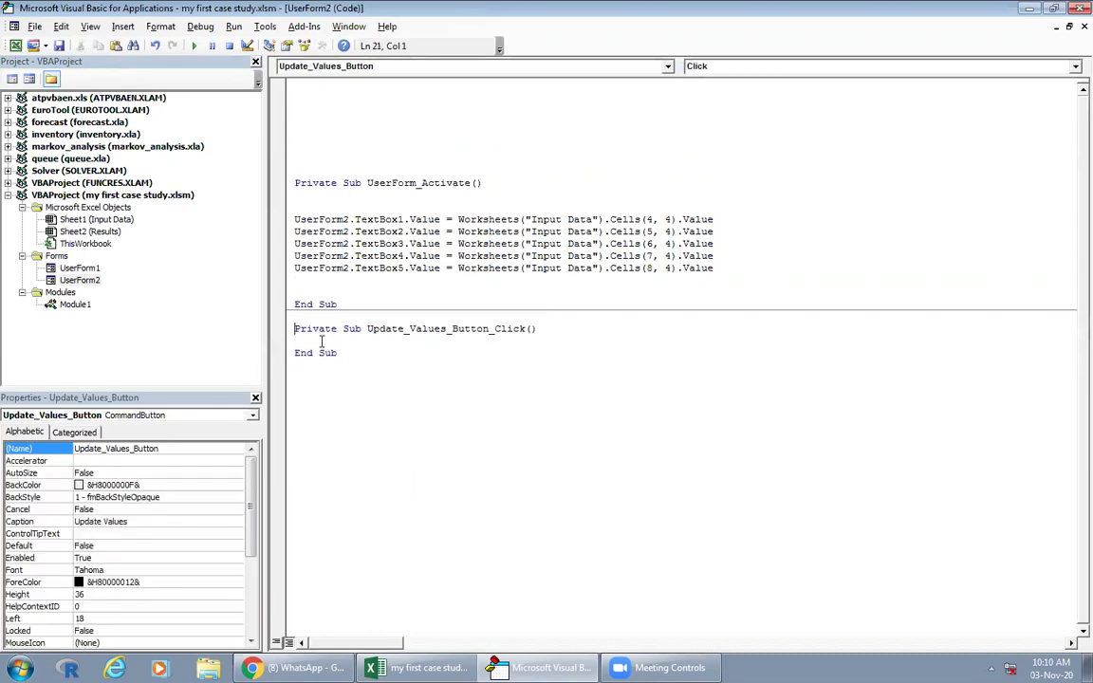
key(Return)
key(Return)
click(299, 364)
key(Return)
key(Return)
key(Return)
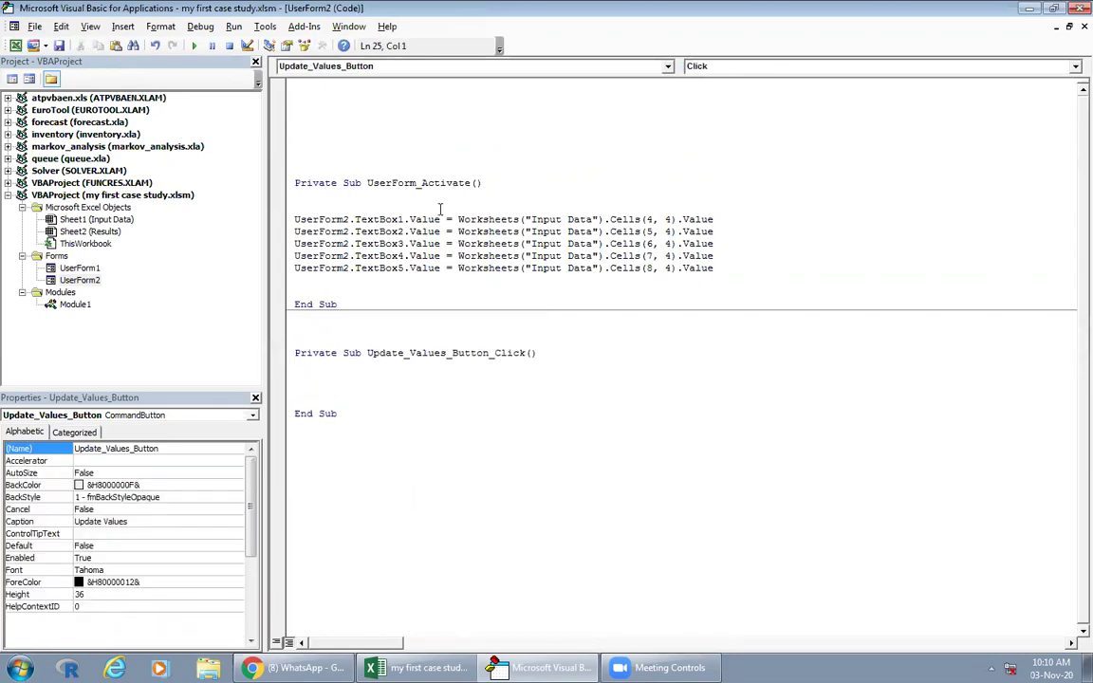
Step: Write the first line: Input Data Cells(4, 5).Value = UserForm2.TextBox1.Value
drag(714, 219, 463, 219)
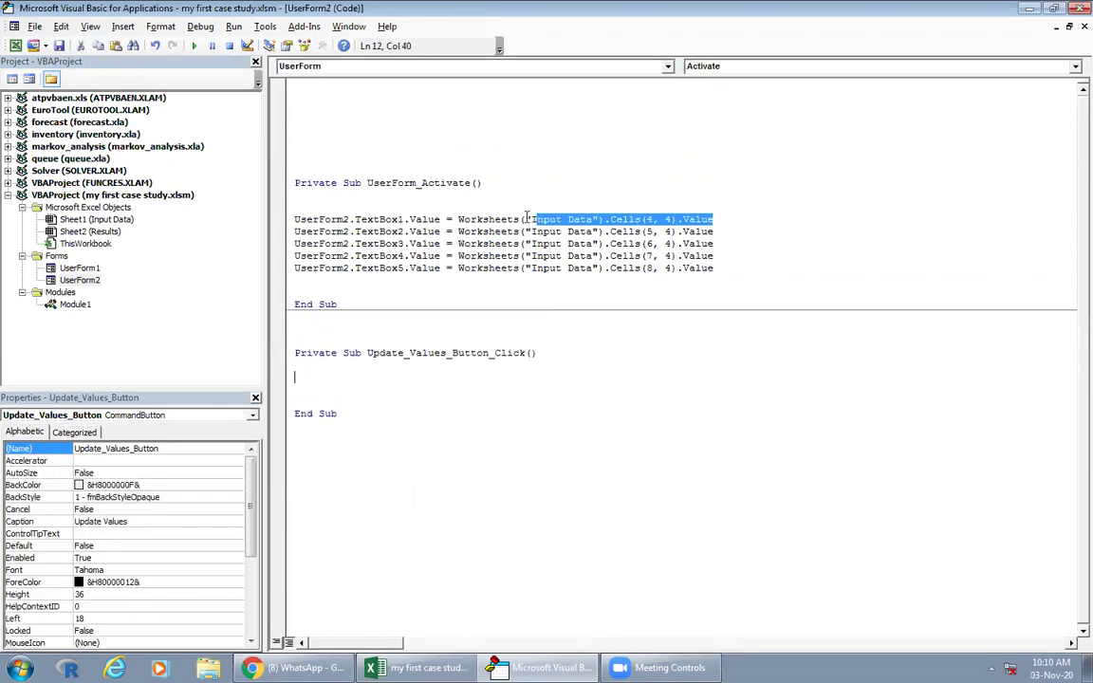
right_click(462, 222)
click(489, 244)
click(332, 380)
right_click(332, 381)
click(379, 422)
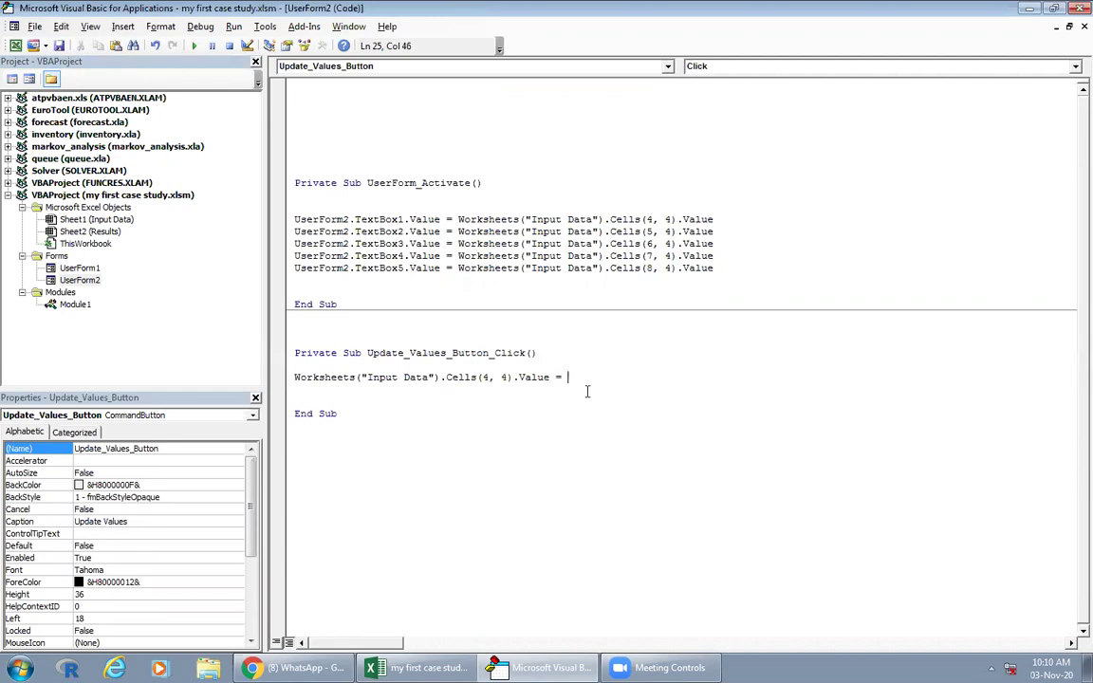
text(userform2.)
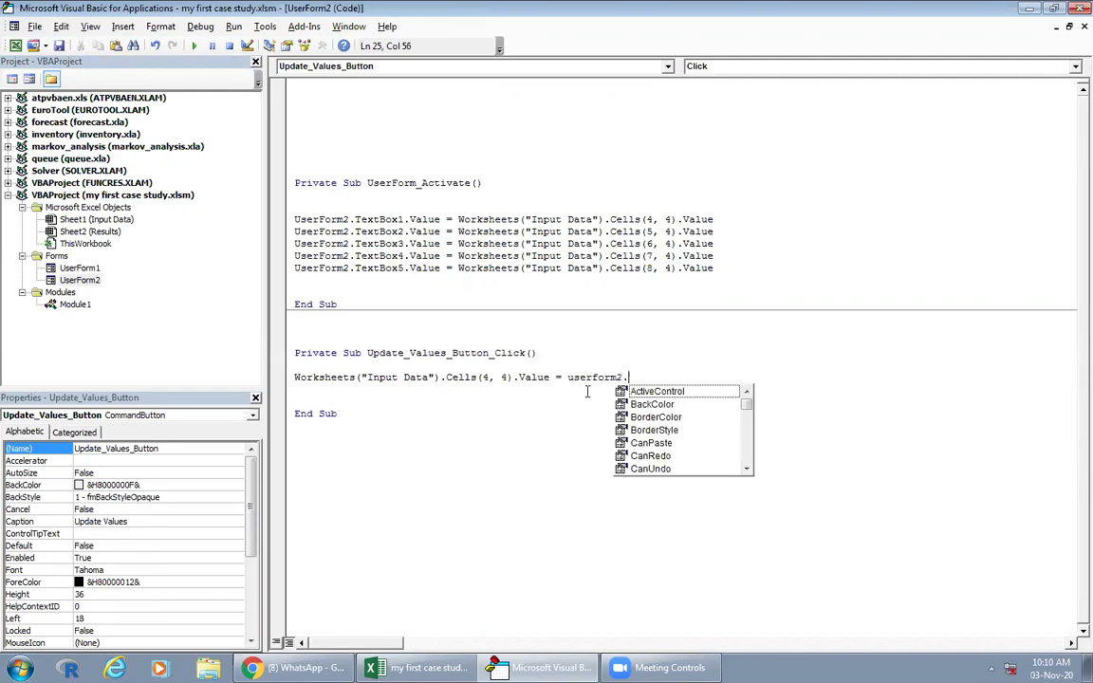
text(textbox1)
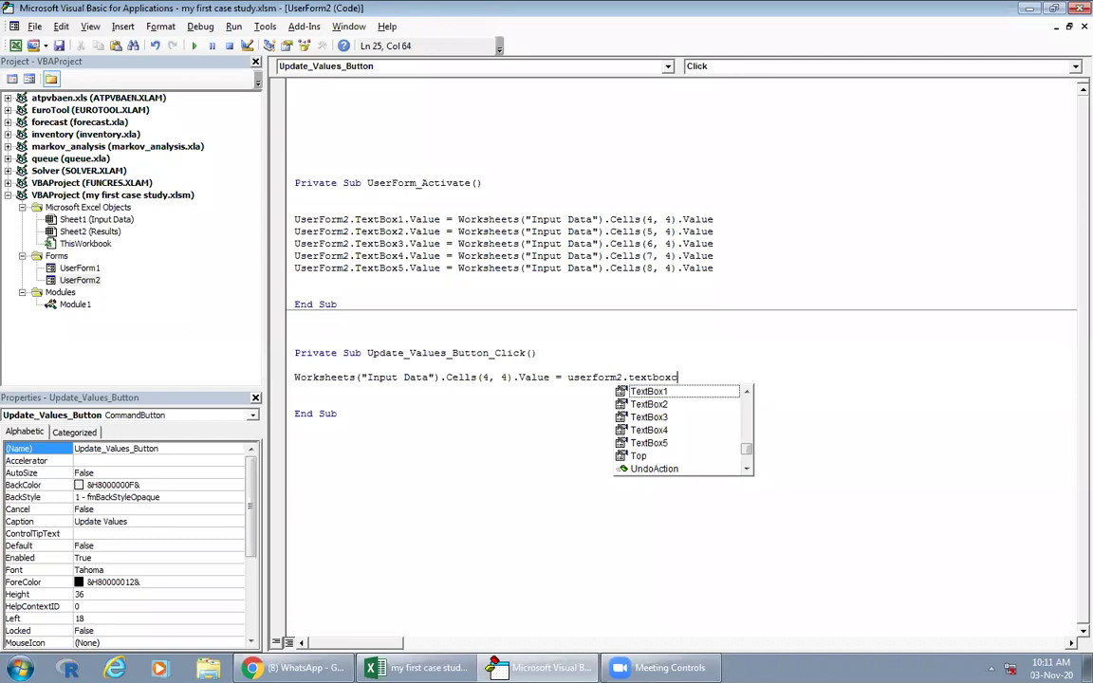
text(.valu)
double_click(505, 377)
text(5)
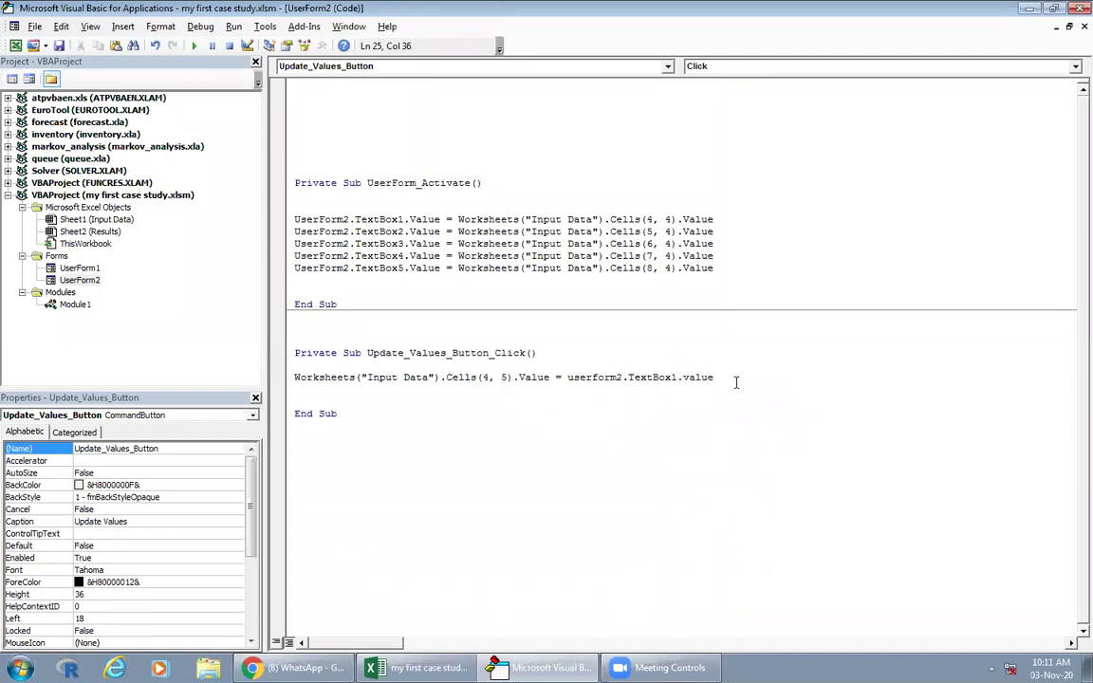
Step: Duplicate the assignment line to make five identical lines
drag(737, 380, 285, 385)
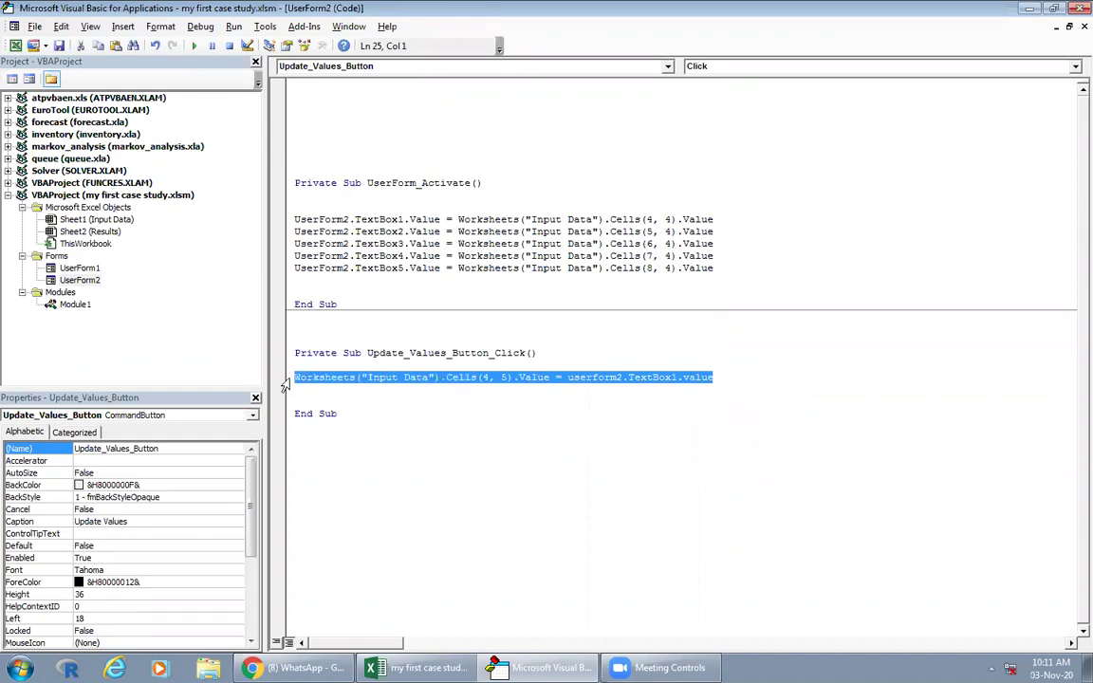
key(Down)
key(ctrl+v)
key(ctrl+v)
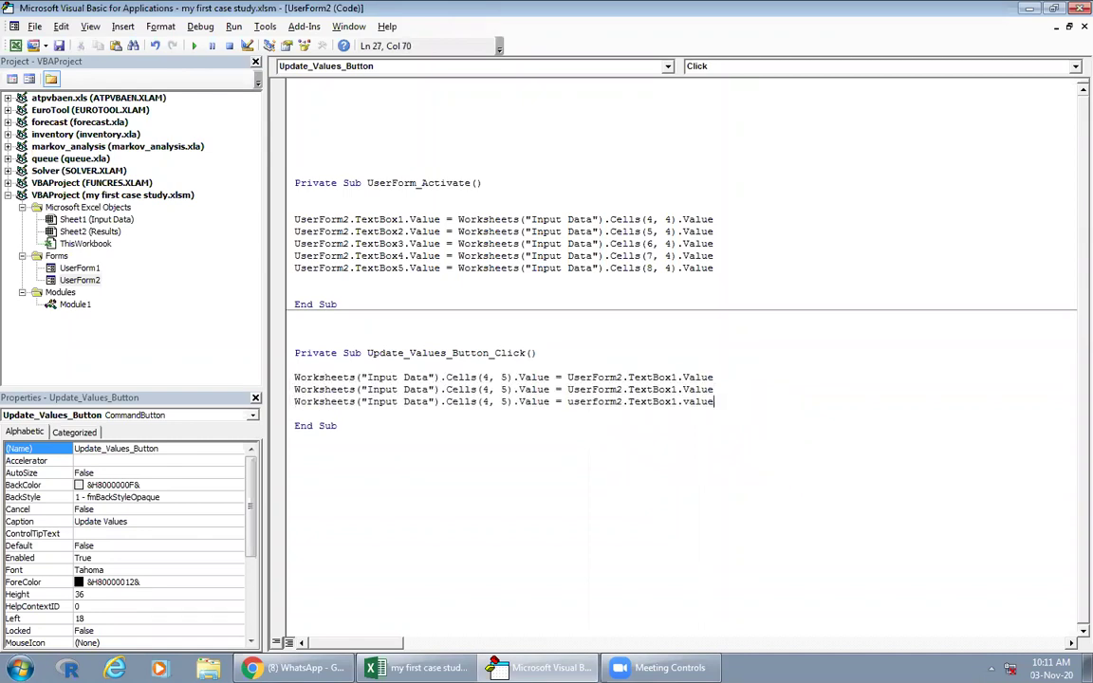
text(v)
key(Return)
key(BackSpace)
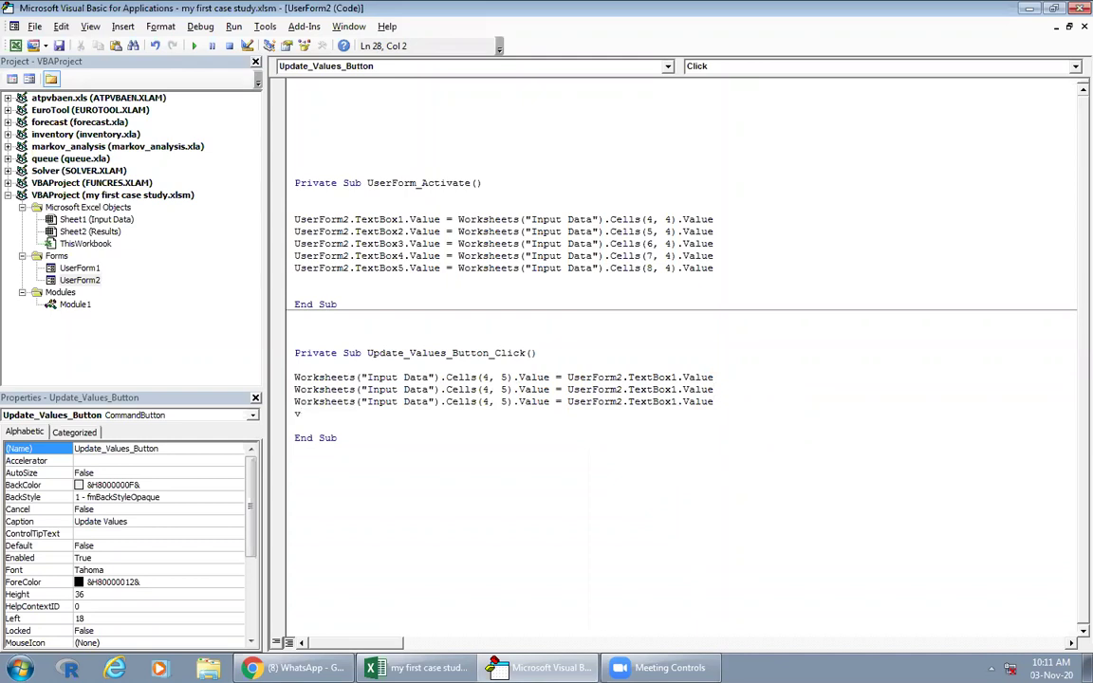
key(BackSpace)
key(ctrl+v)
key(Return)
key(ctrl+v)
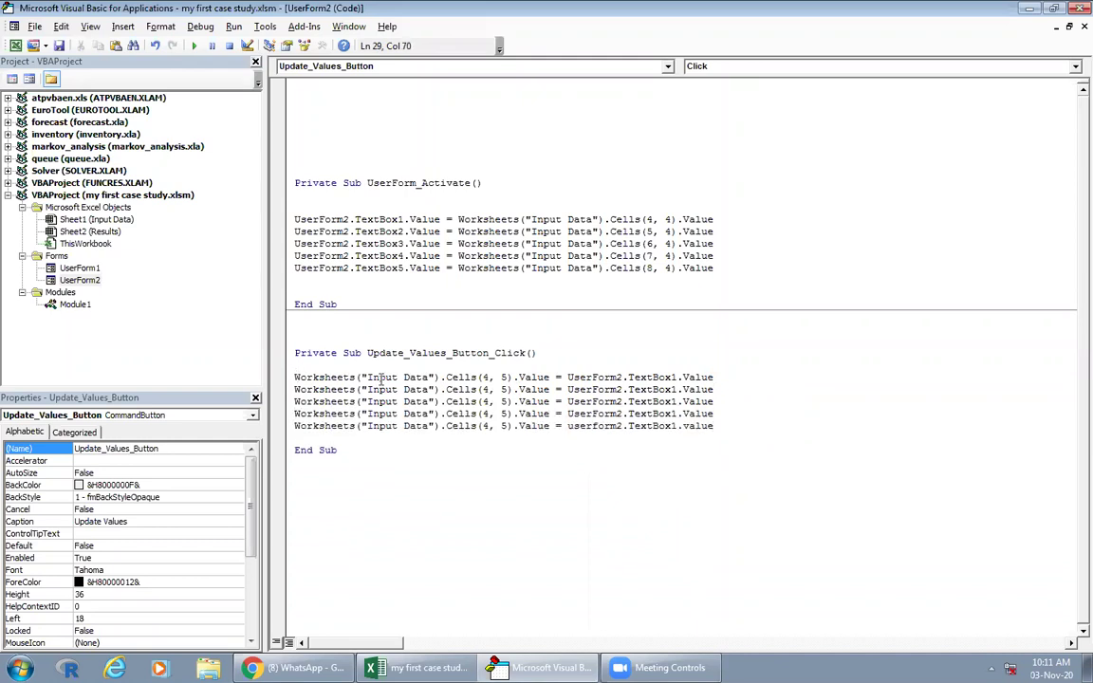
Step: Change the row numbers of lines two to five to 5, 6, 7 and 8
click(501, 389)
click(482, 389)
key(Delete)
text(5)
click(482, 401)
key(Delete)
text(6)
double_click(484, 414)
text(7)
double_click(484, 426)
text(8)
Step: Change the textbox numbers of lines two to five to TextBox2 through TextBox5
key(BackSpace)
text(2)
key(Down)
key(BackSpace)
text(3)
key(Down)
key(BackSpace)
text(4)
key(Down)
key(BackSpace)
text(5)
key(Down)
Step: Save the workbook and launch the Main Window form from the Excel sheet
click(59, 45)
key(Return)
key(alt+F11)
click(710, 292)
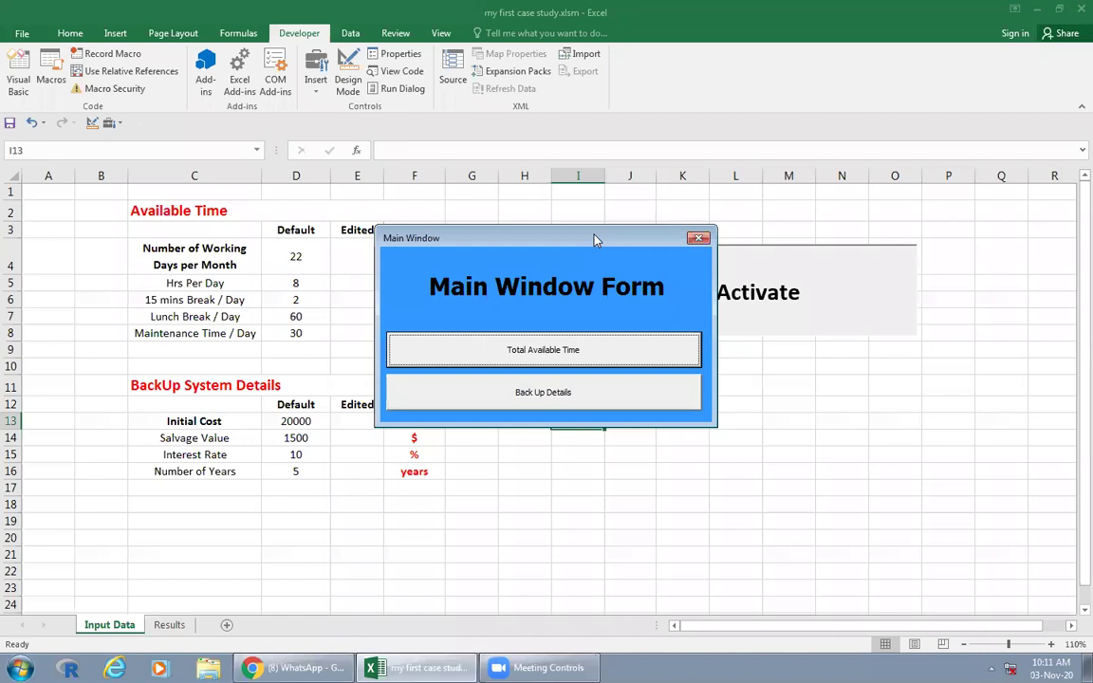
Step: Open the Time Details form beside the table and write its values into the Edited column
drag(595, 240, 817, 240)
click(772, 361)
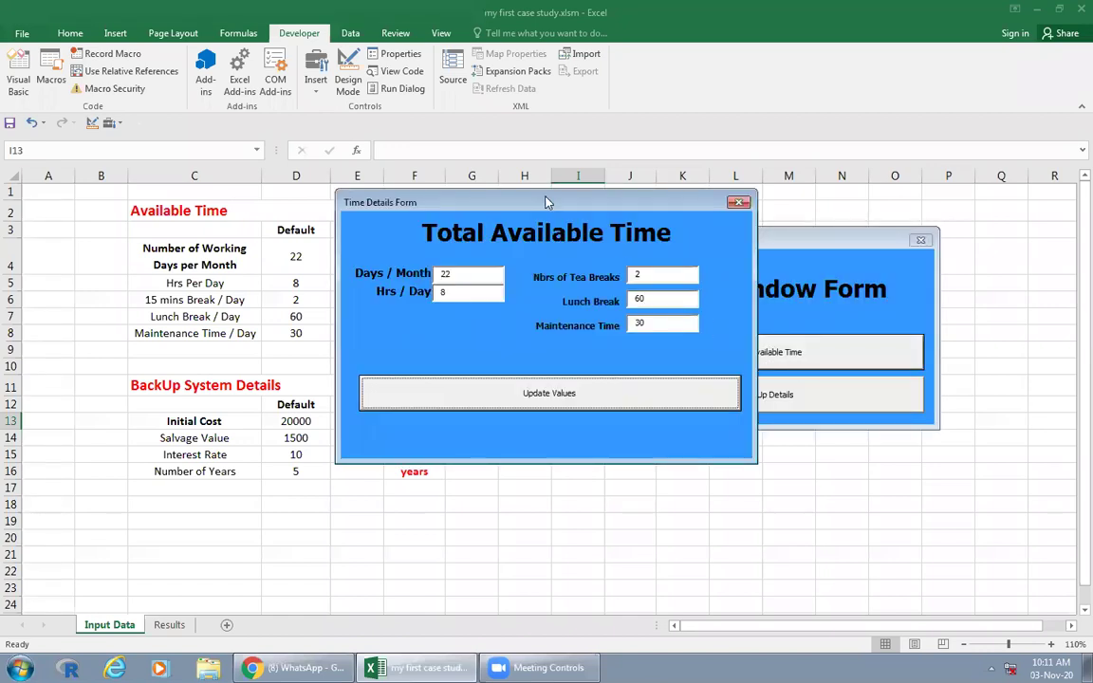
drag(547, 201, 734, 210)
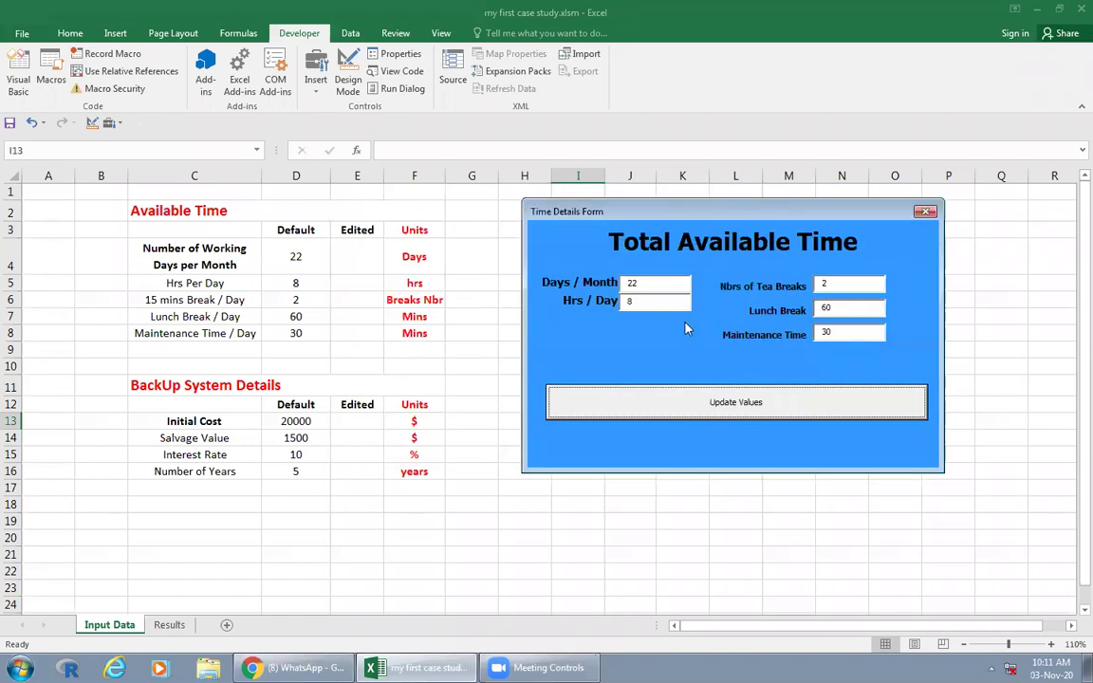
click(691, 411)
Step: Update Days / Month to 25, Hrs / Day to 9 and Nbrs of Tea Breaks to 5
key(Tab)
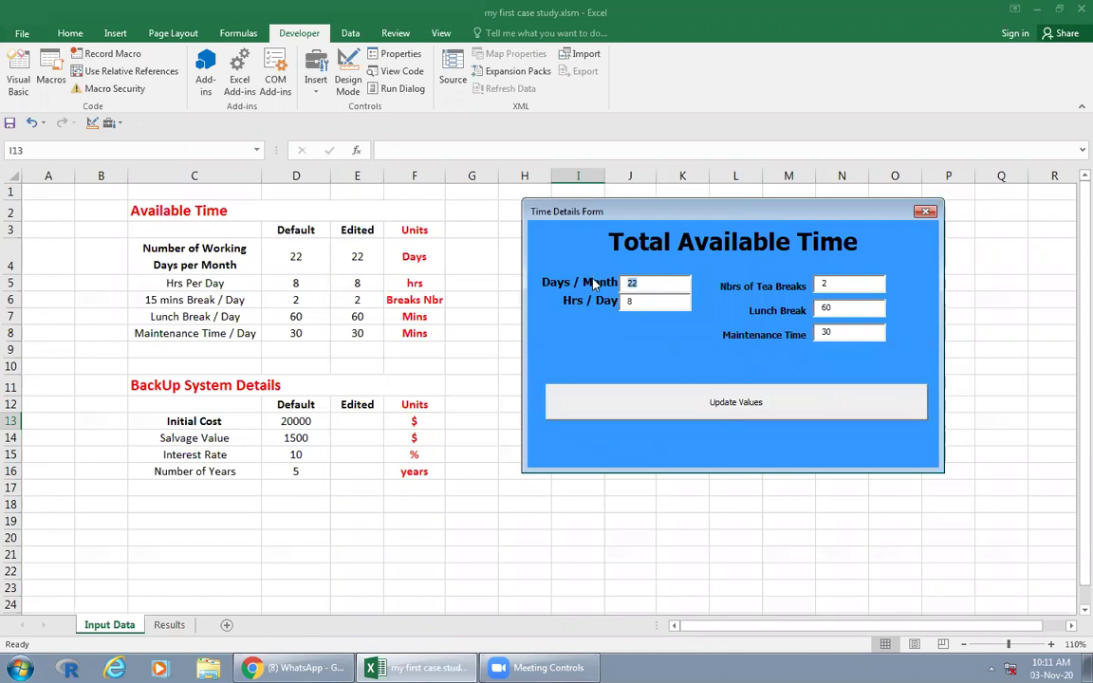
text(25)
click(691, 405)
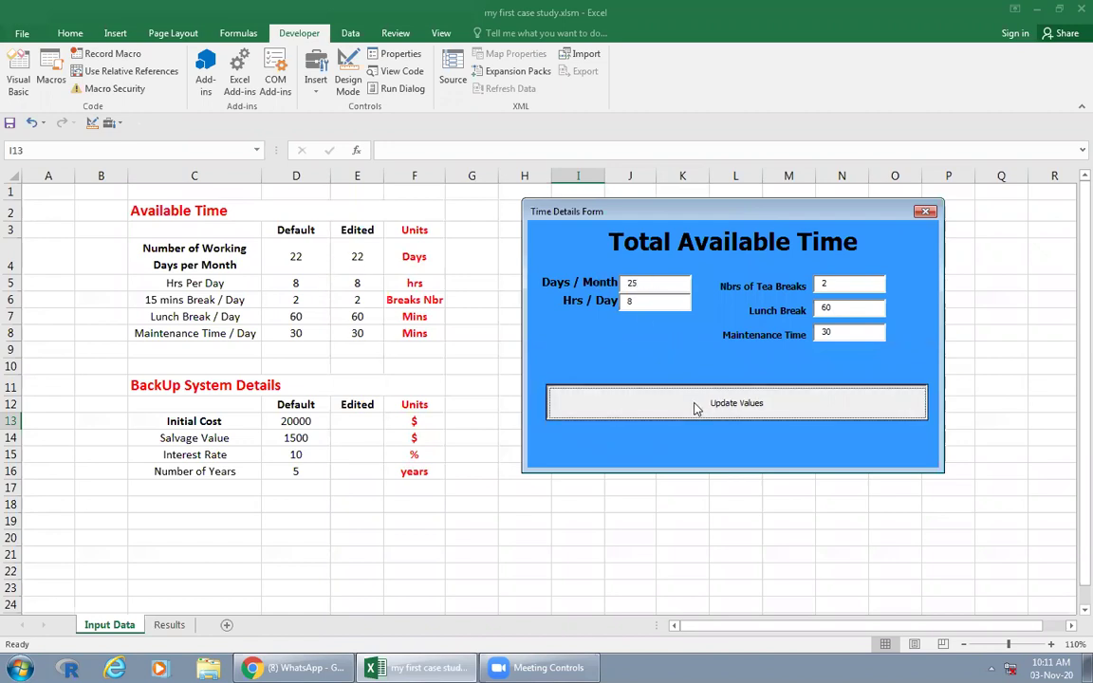
double_click(634, 301)
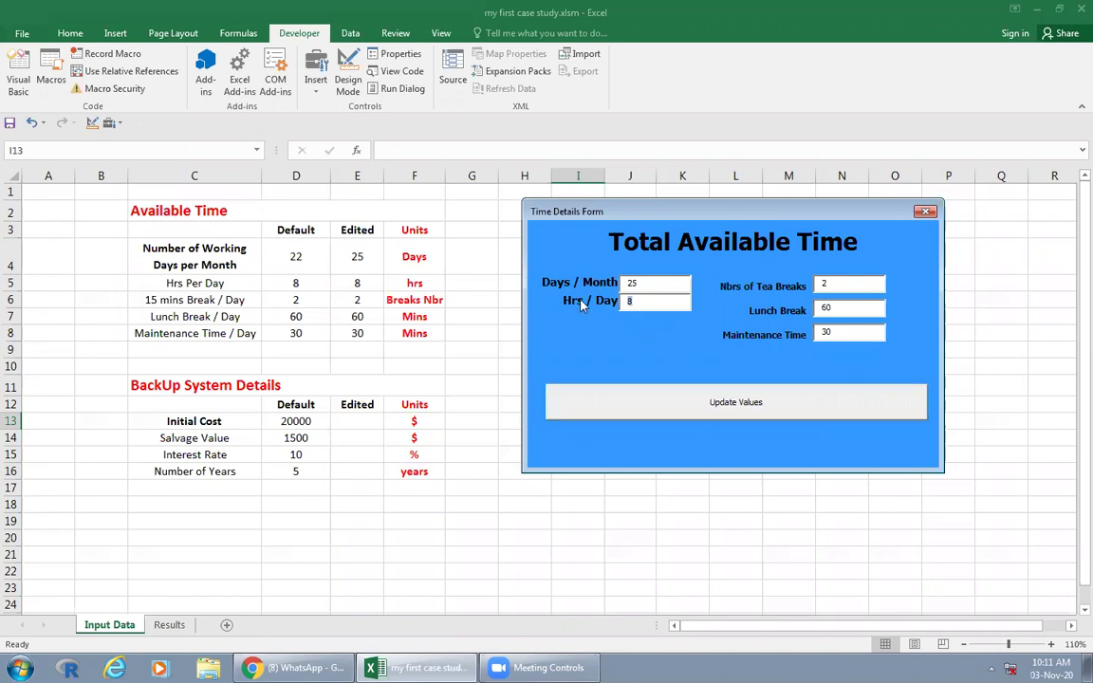
text(9)
click(680, 405)
double_click(825, 284)
text(5)
click(804, 405)
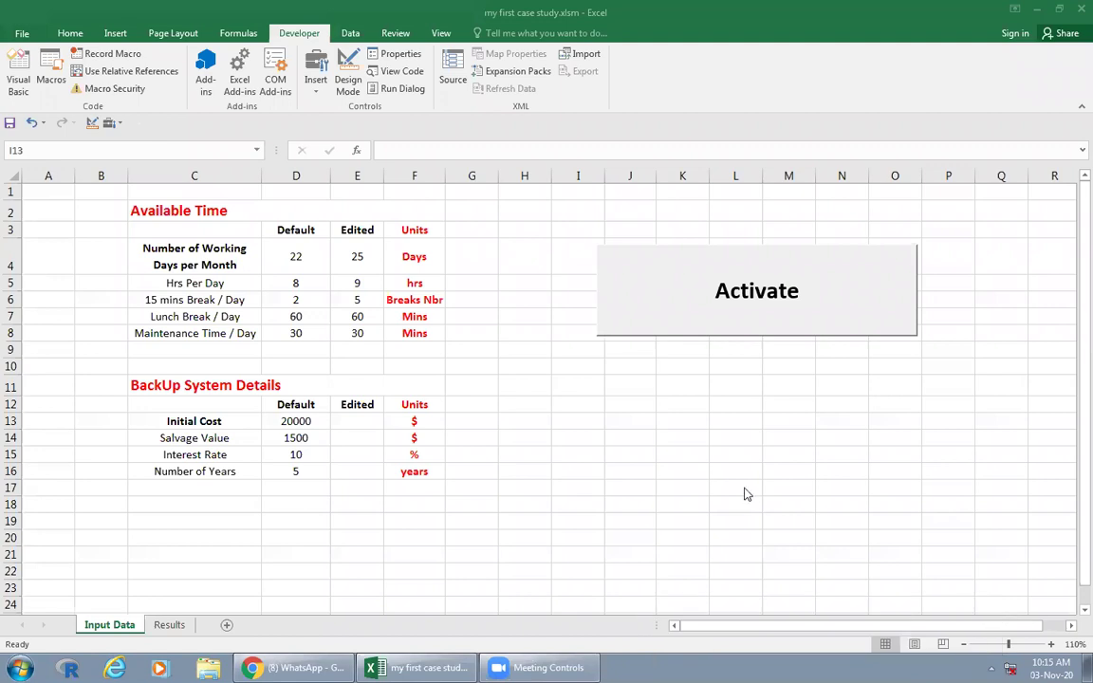
Step: Reopen the Time Details form and update values to 4, Days / Month 15 and Maintenance Time 45
click(747, 318)
drag(641, 243, 793, 221)
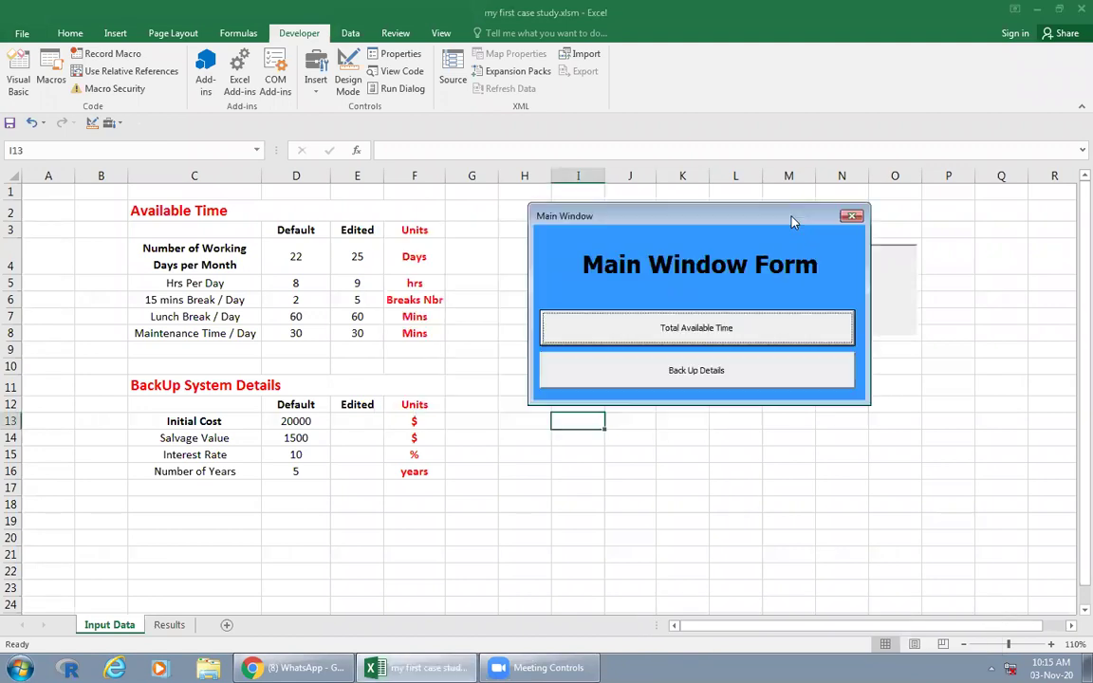
click(695, 326)
drag(541, 206, 699, 208)
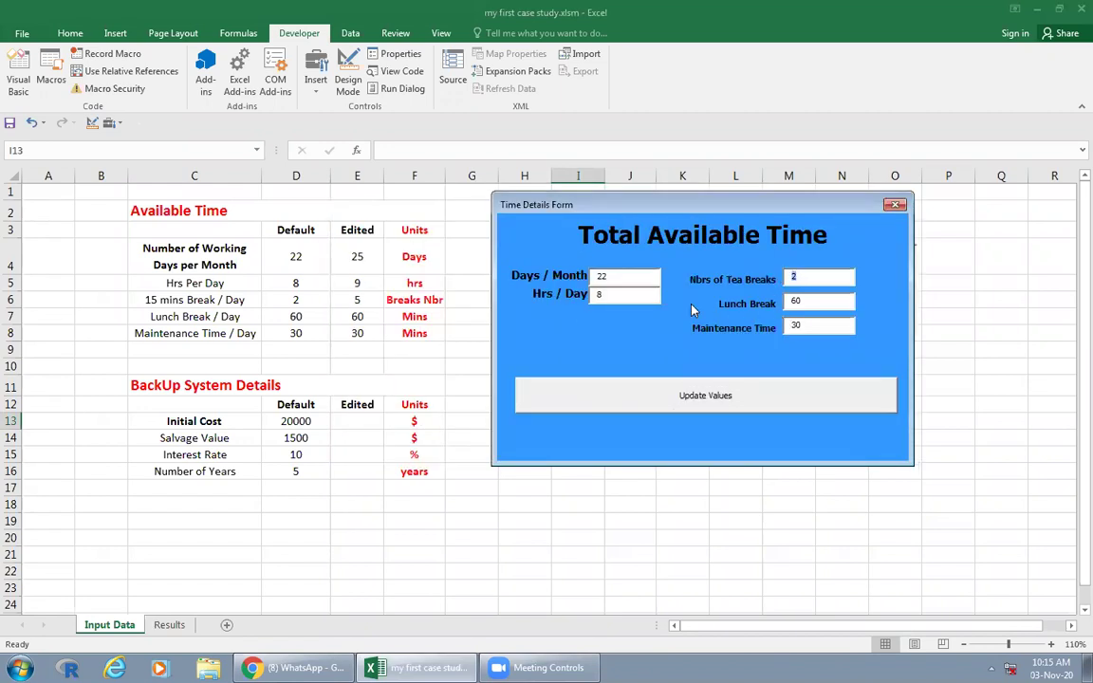
text(4)
click(725, 394)
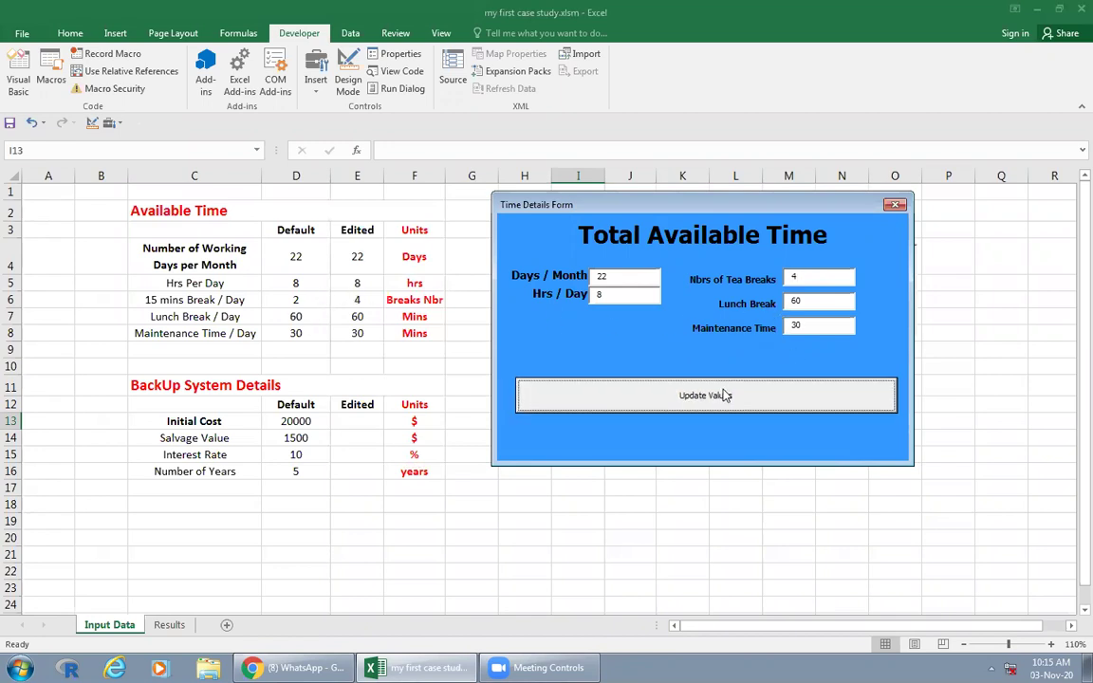
key(Tab)
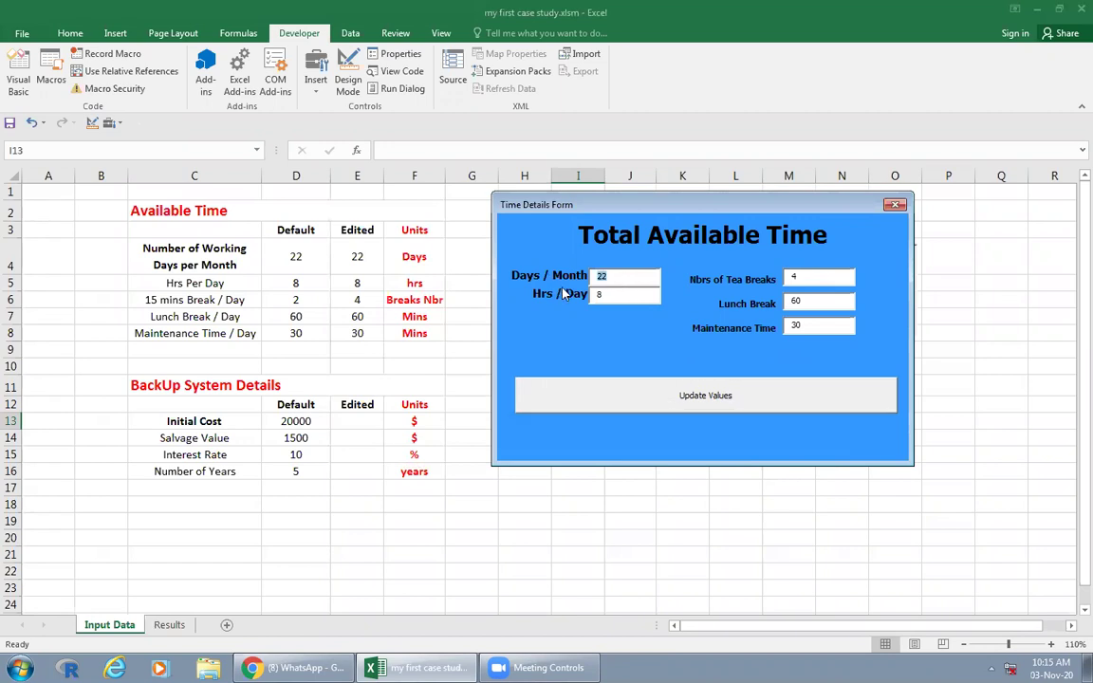
text(15)
click(612, 402)
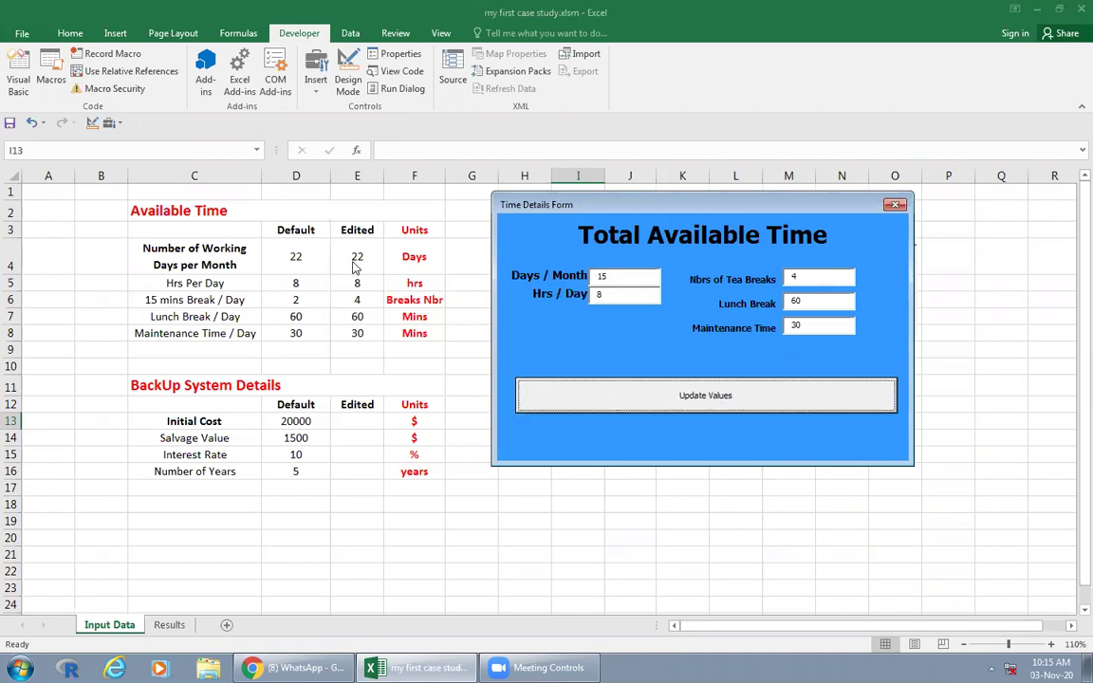
drag(816, 325, 756, 331)
text(45)
click(794, 408)
Step: Close both forms, relaunch the Main Window Form, and close it again
click(895, 204)
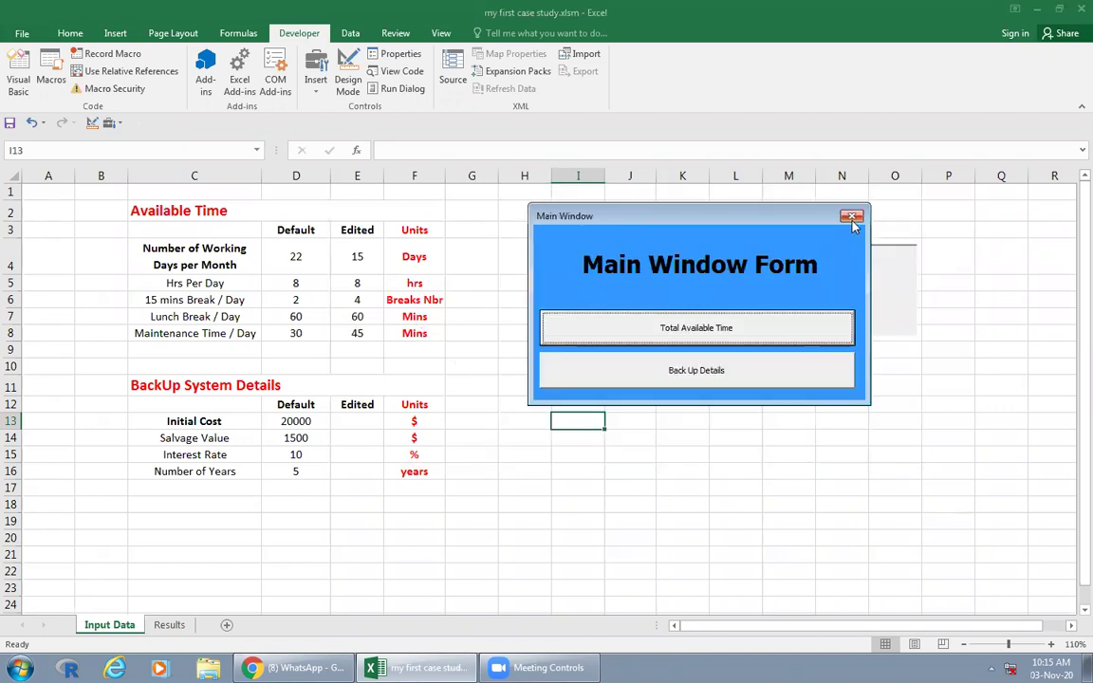
click(851, 218)
click(765, 313)
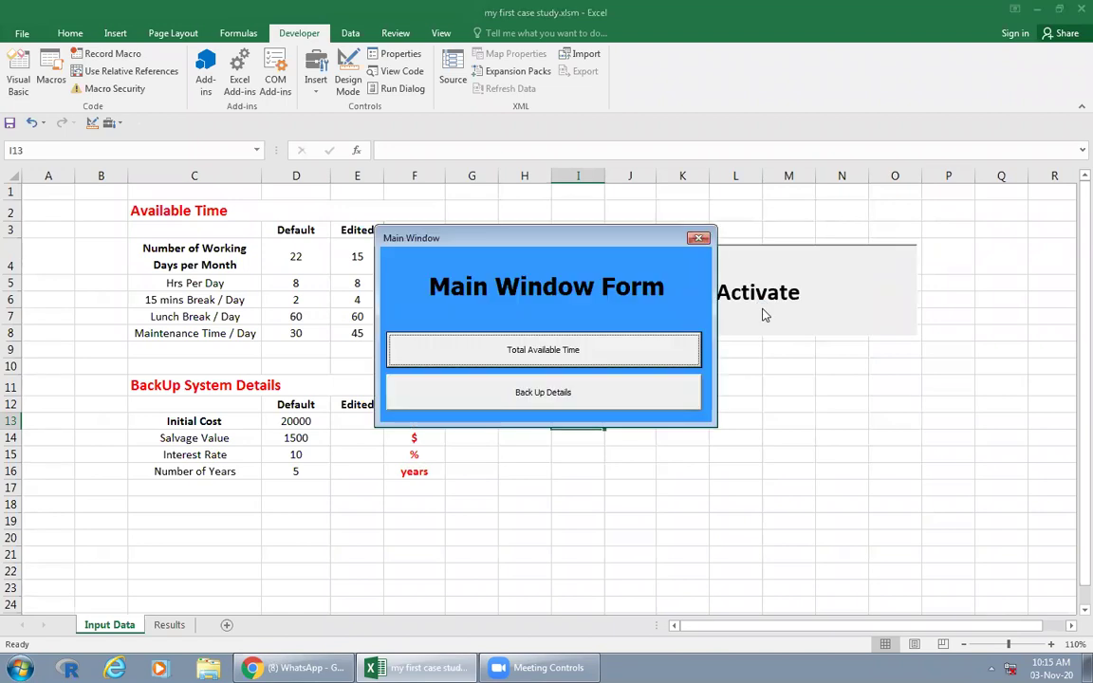
click(700, 240)
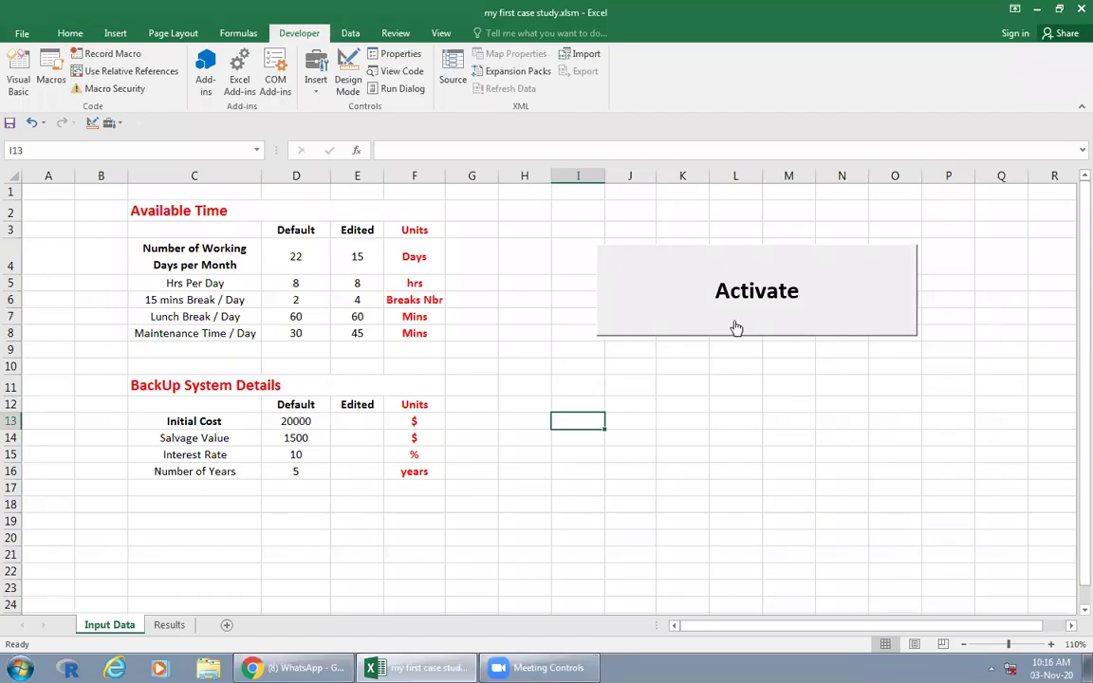
click(664, 309)
click(697, 356)
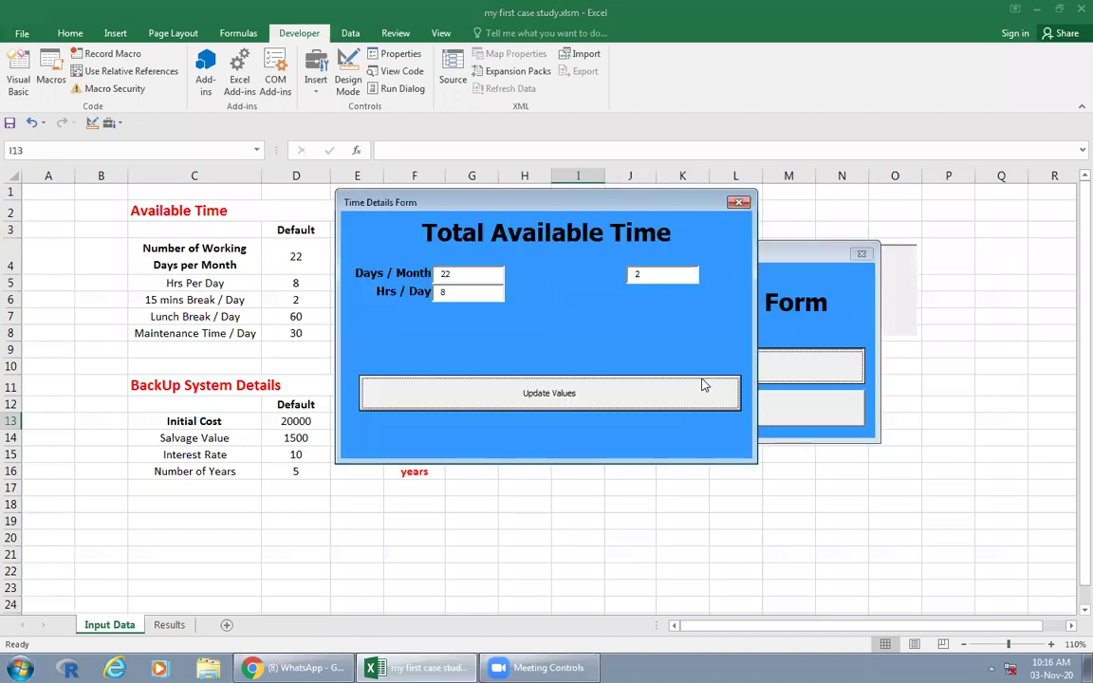
drag(637, 207, 822, 223)
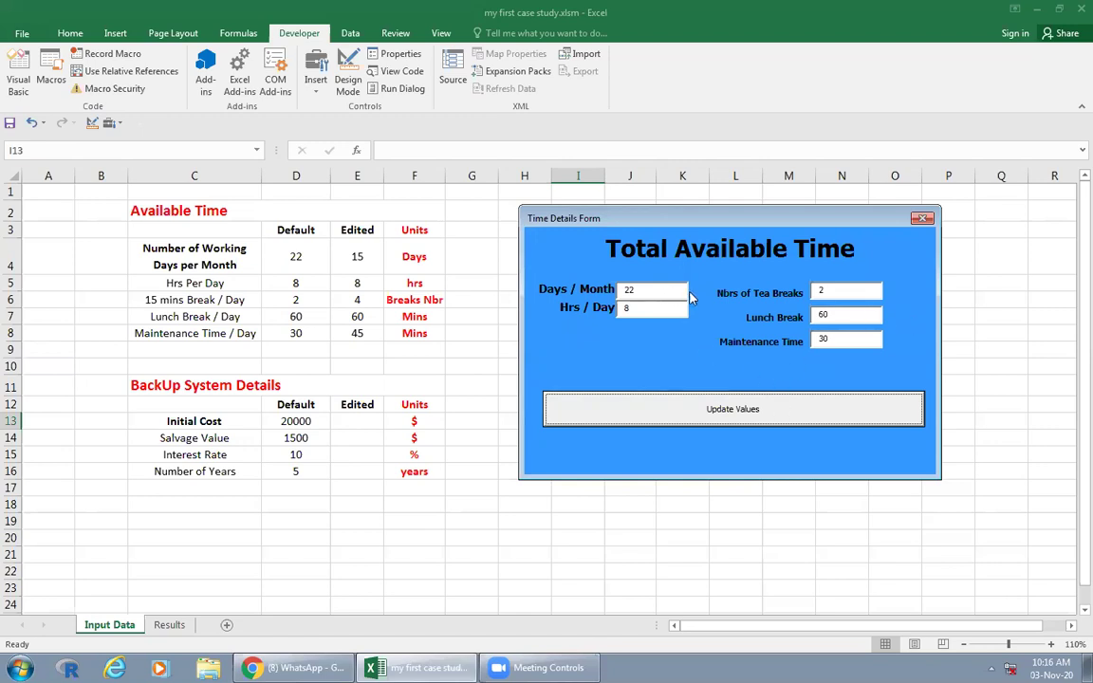
click(928, 219)
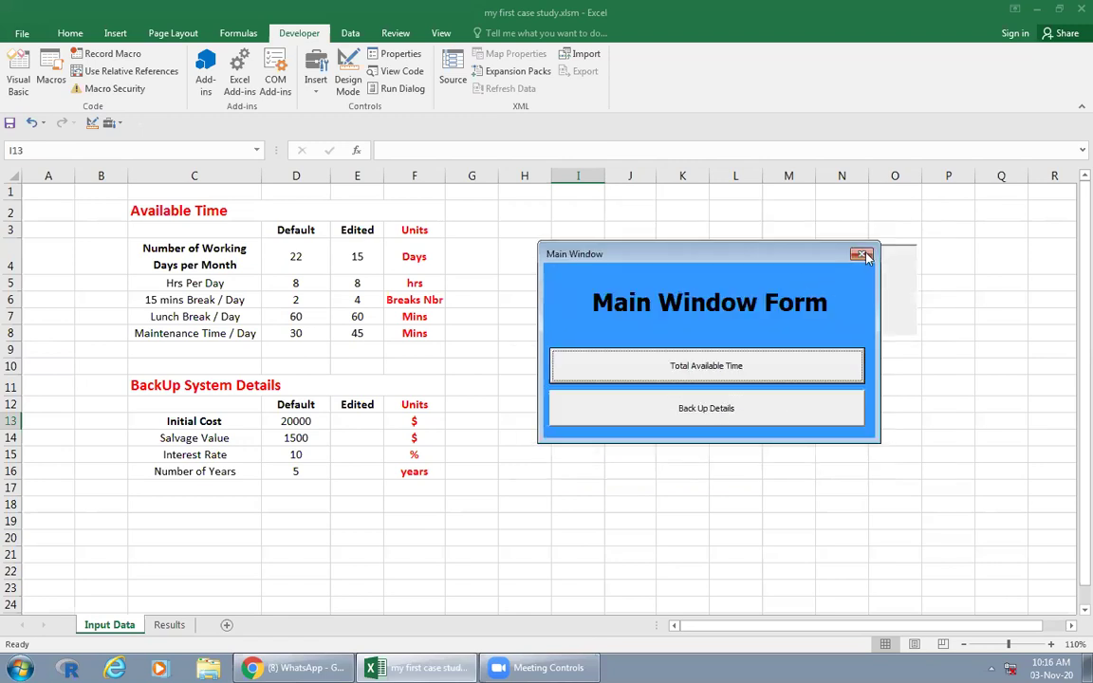
click(702, 237)
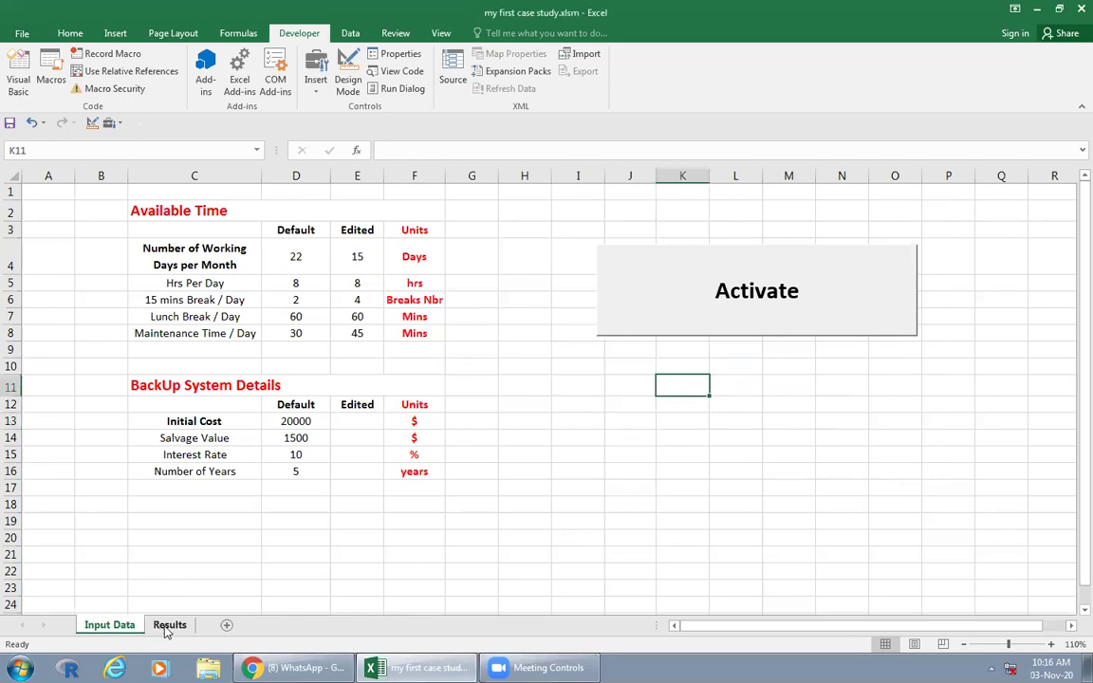
Step: Change the Results D5 formula's Input Data references from column D to column E
click(169, 626)
click(320, 254)
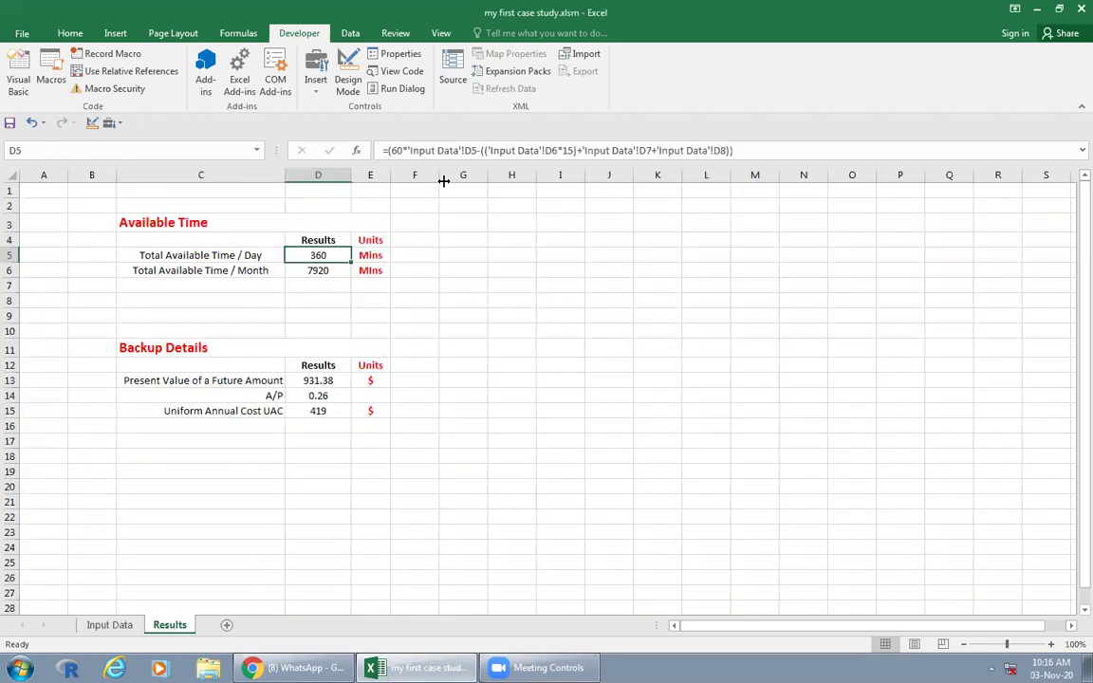
click(95, 625)
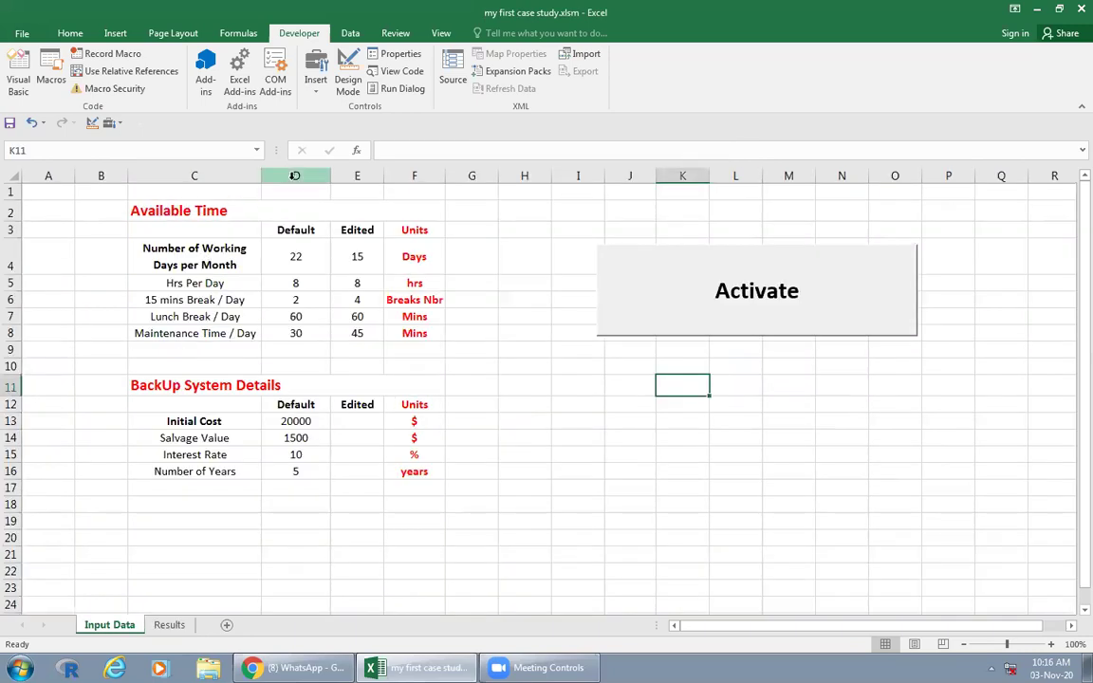
click(180, 627)
click(468, 150)
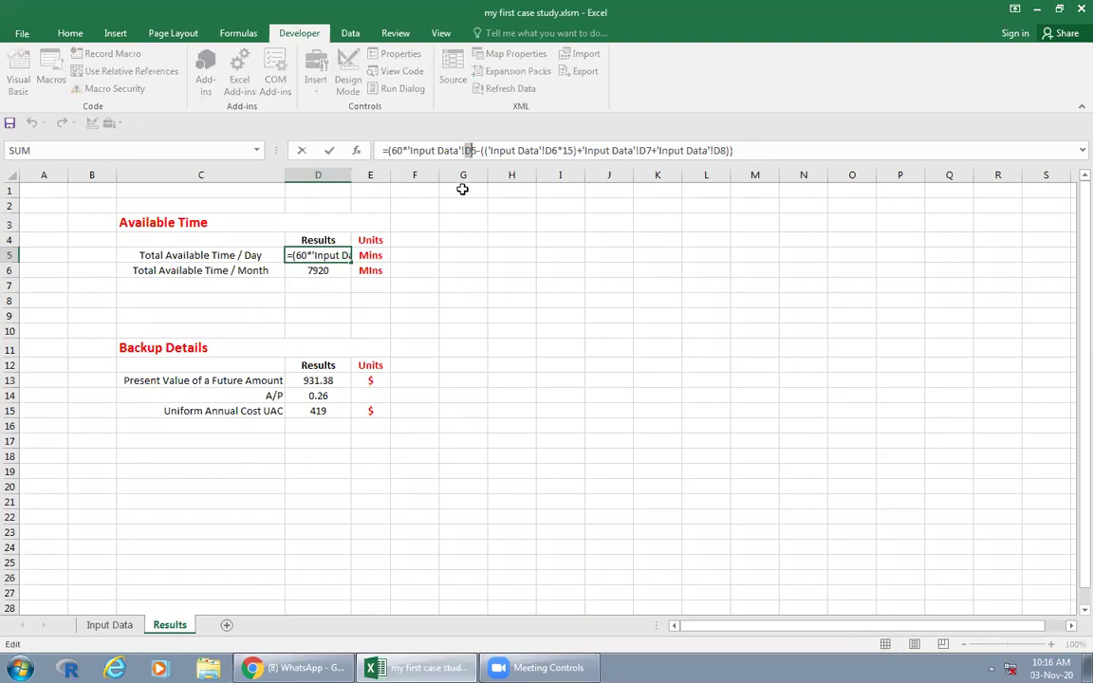
text(E)
click(546, 150)
key(Delete)
text(E)
drag(637, 150, 715, 150)
text(E)
text(E)
key(Return)
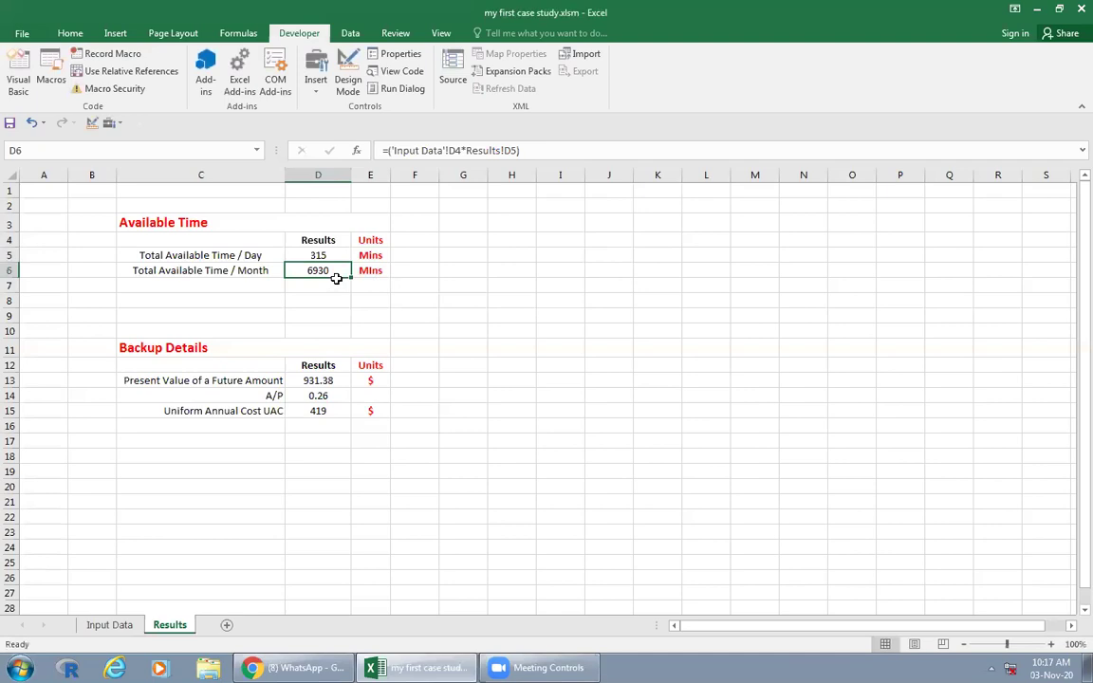
Step: Fix the D6 formula to multiply 'Input Data'!E4 by D5, giving 4725
click(452, 150)
text(E)
drag(448, 150, 512, 150)
text(EE)
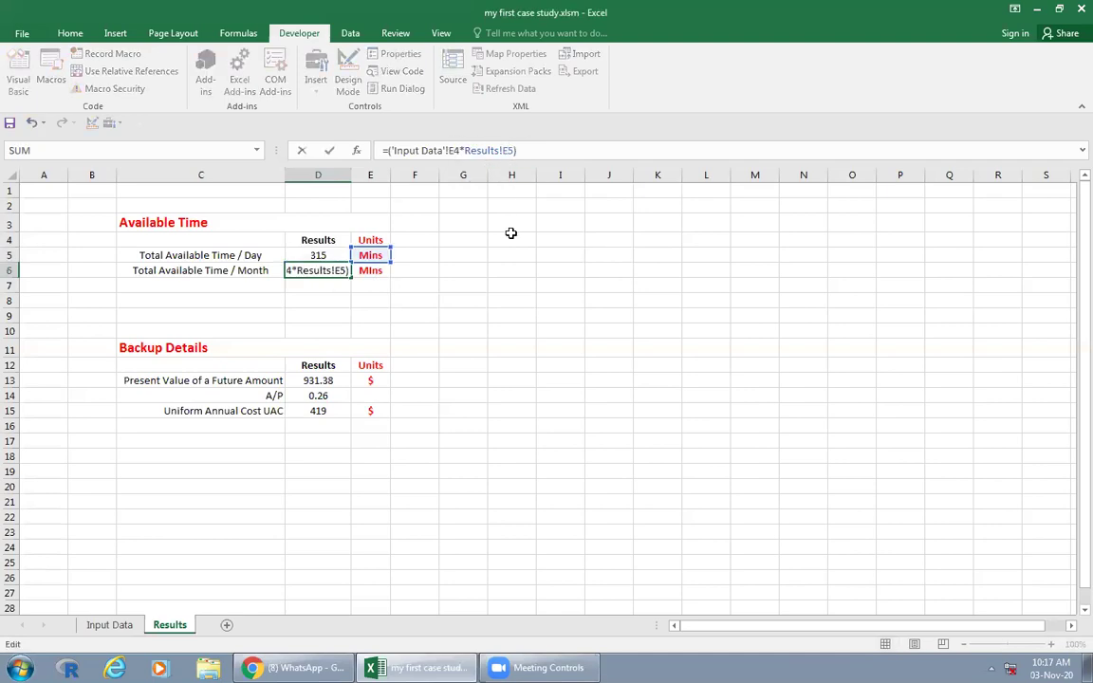
key(Return)
click(327, 271)
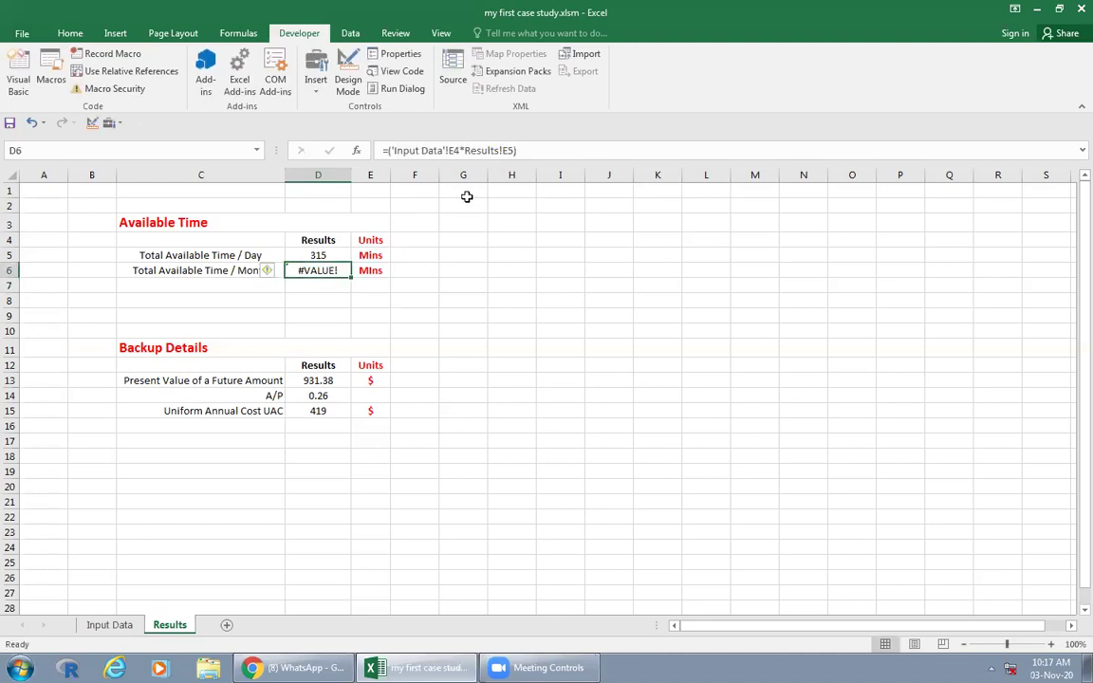
click(509, 151)
text(D)
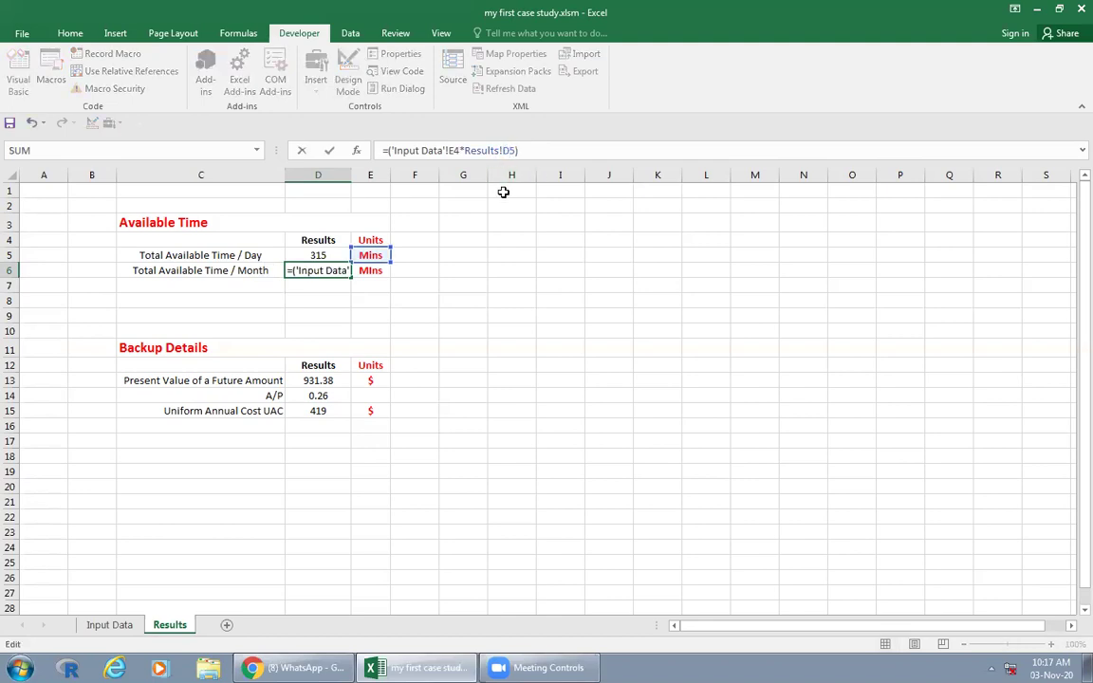
key(Return)
click(323, 271)
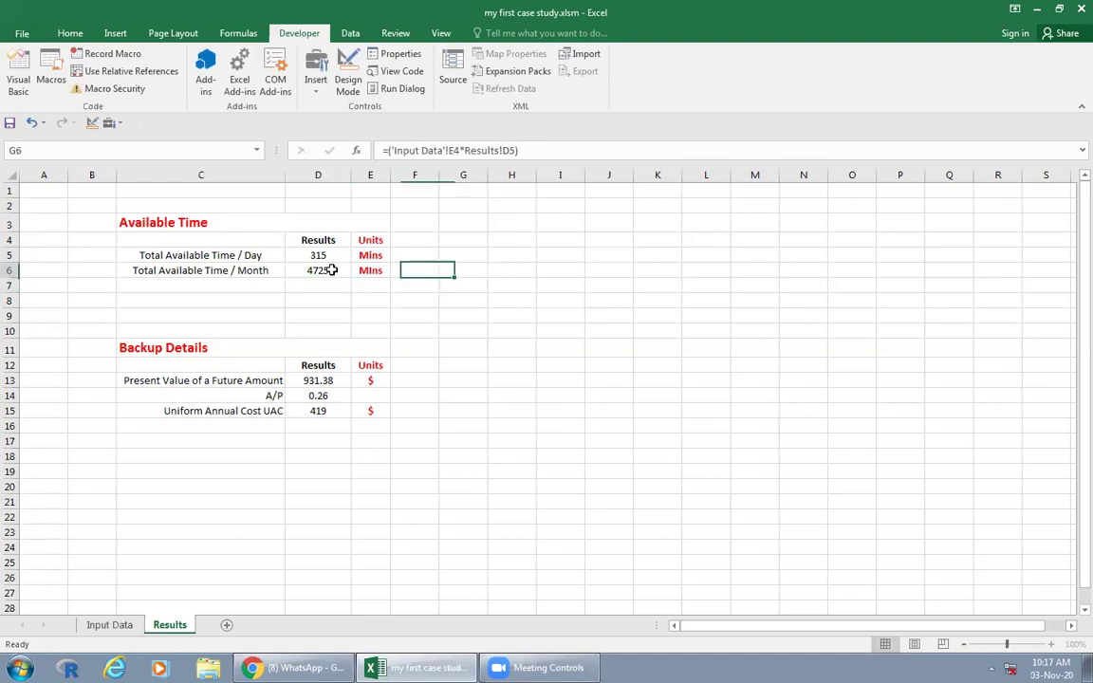
Step: Save the workbook, go to the Input Data sheet, and open the VBA editor with Alt+F11
click(22, 35)
click(35, 150)
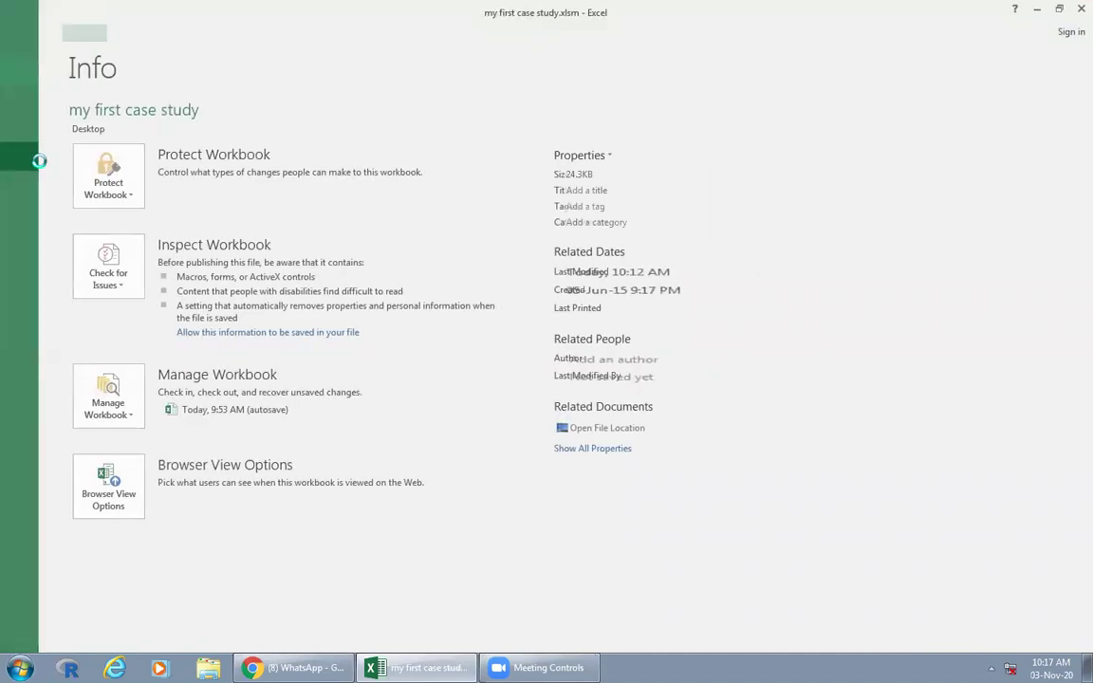
click(520, 376)
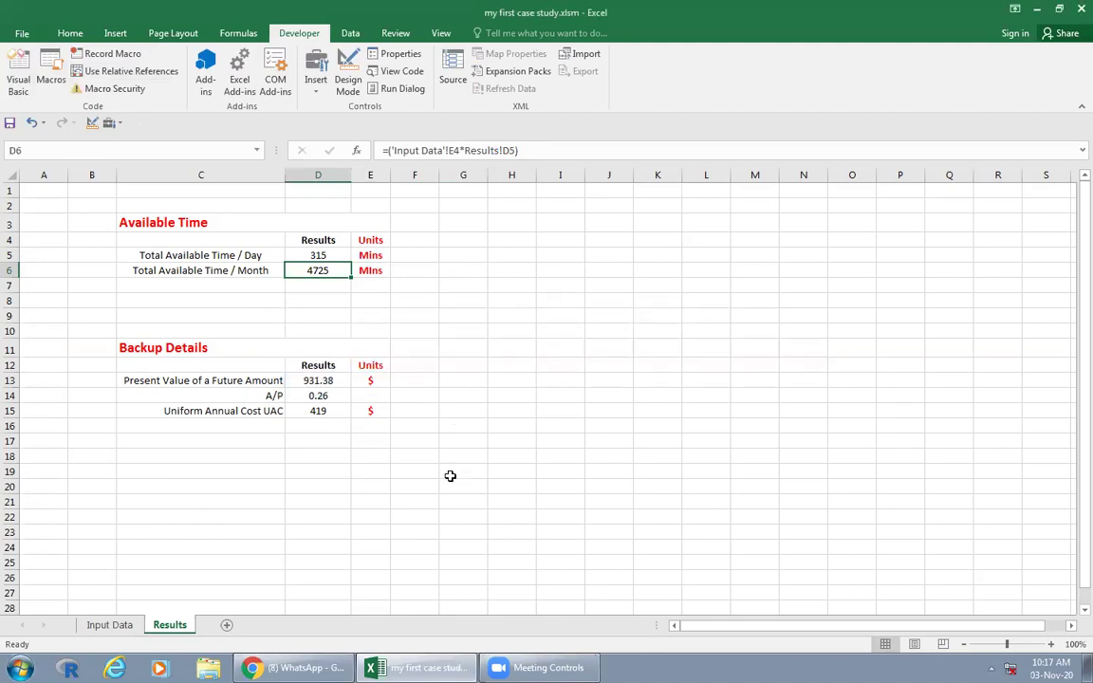
click(102, 627)
key(alt+F11)
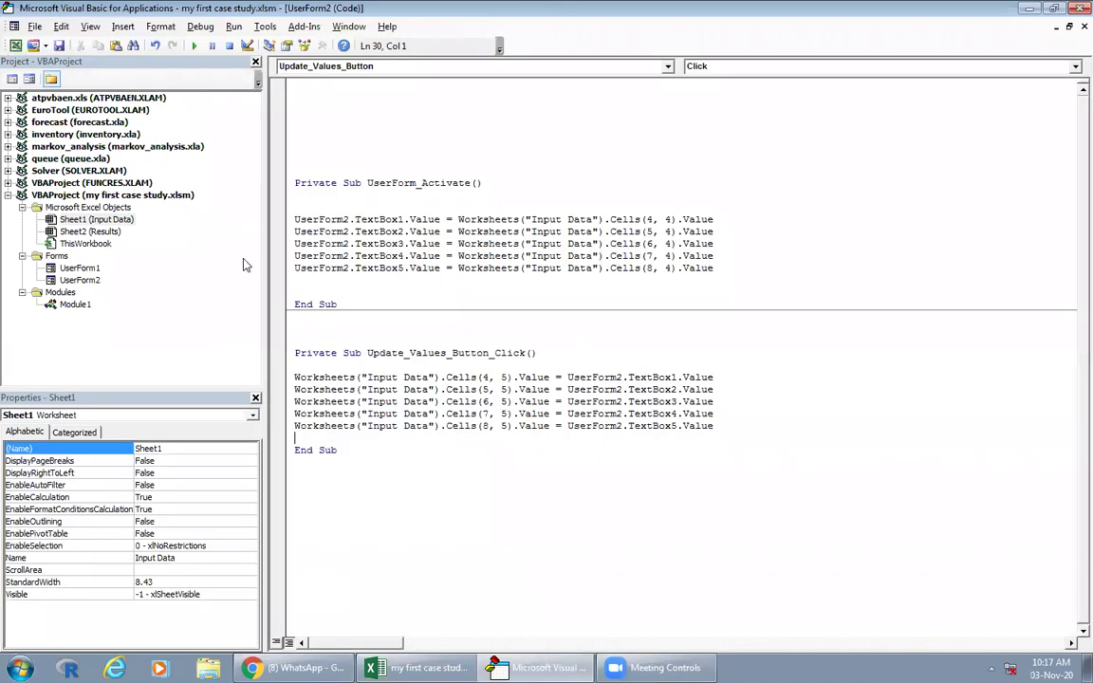
Step: Open UserForm2, duplicate the Update Values button and place the copy below the original
double_click(90, 280)
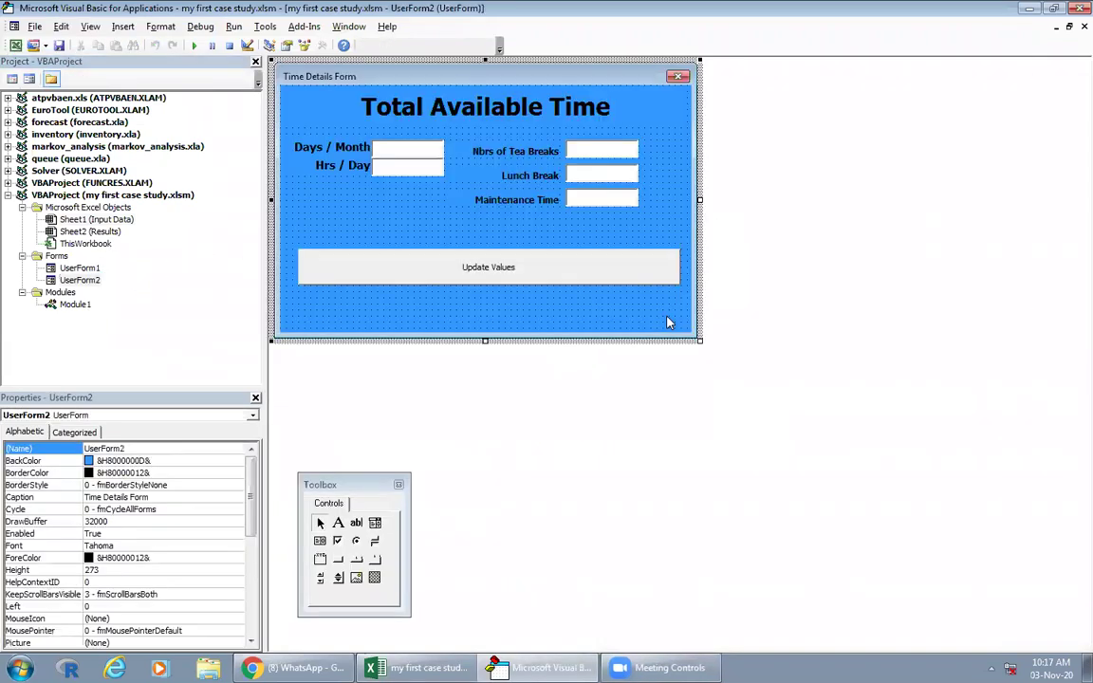
click(550, 254)
drag(519, 276, 519, 250)
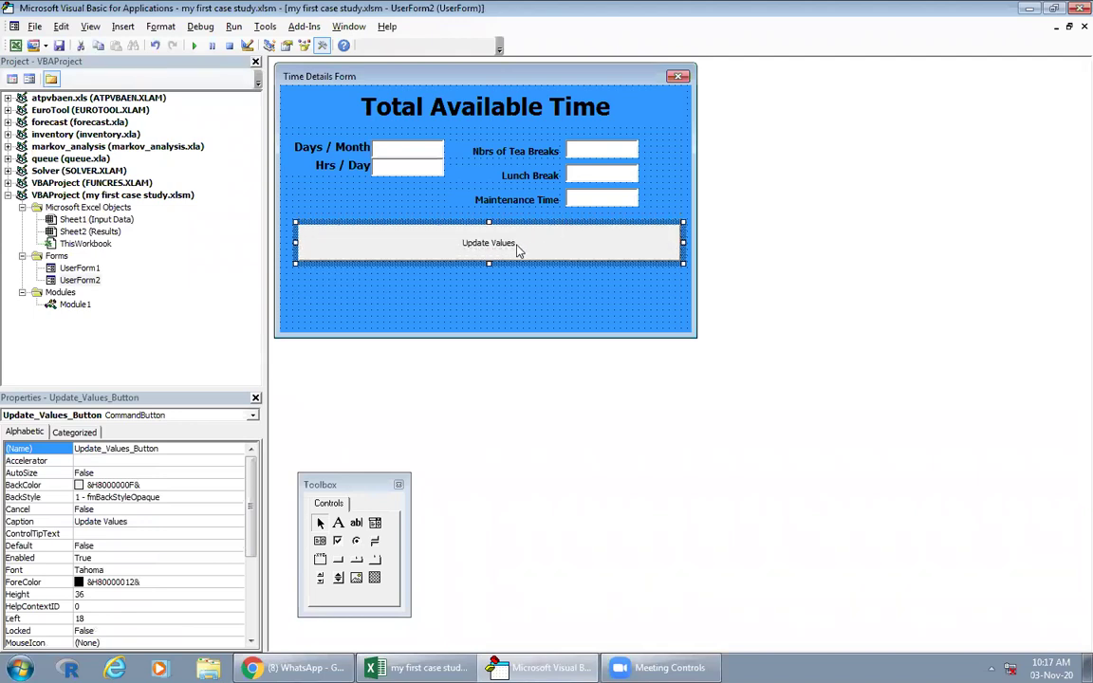
right_click(517, 249)
click(549, 274)
click(532, 284)
right_click(532, 285)
click(570, 317)
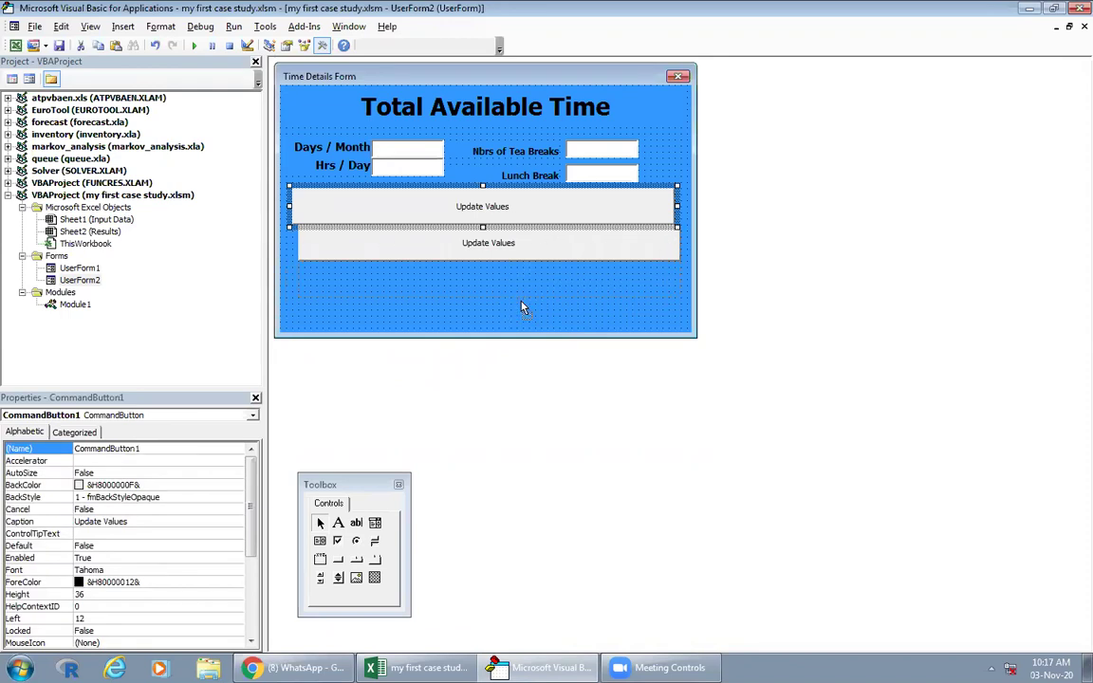
drag(481, 219, 488, 298)
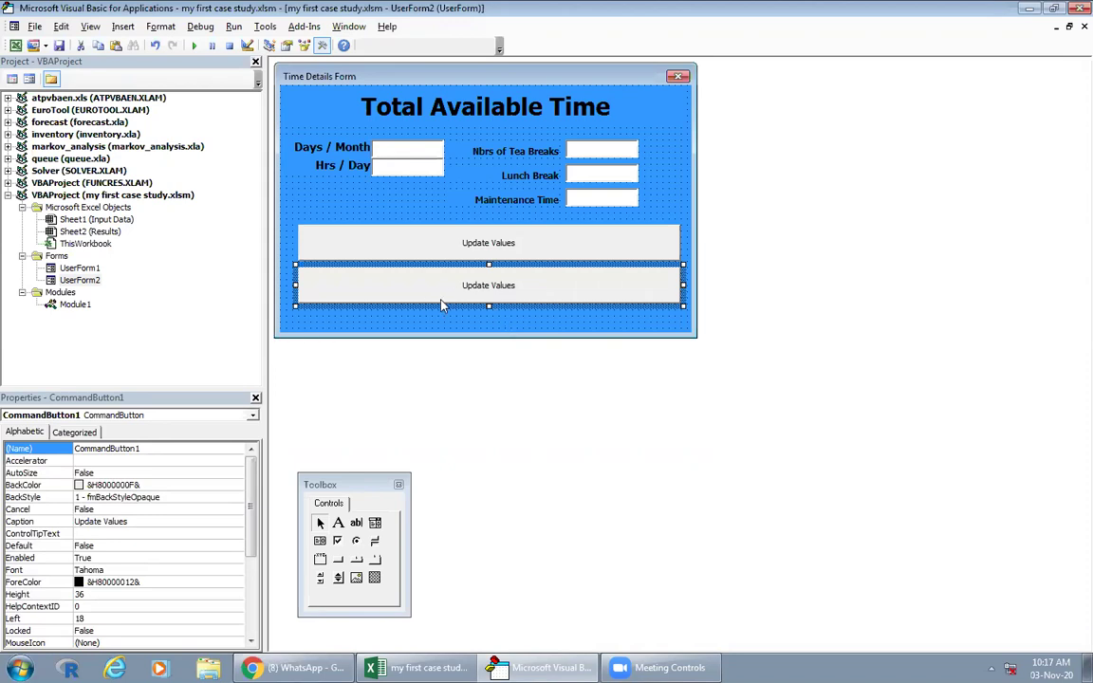
Step: Narrow both buttons to about half their original width
drag(614, 286, 489, 285)
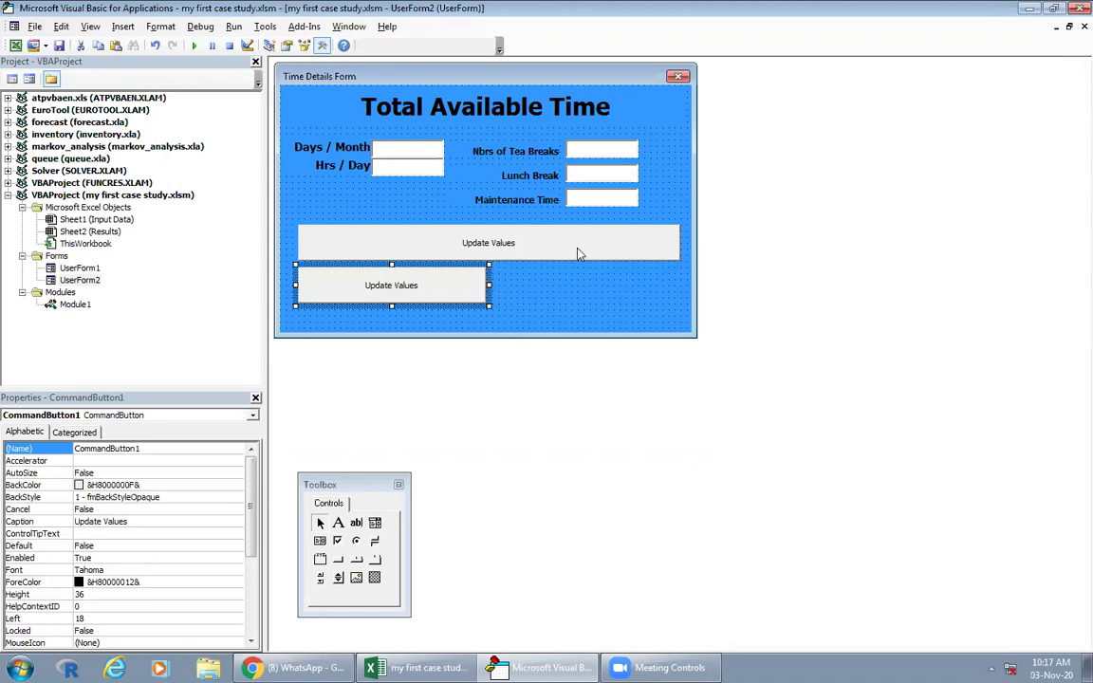
click(519, 228)
drag(683, 243, 485, 245)
click(502, 294)
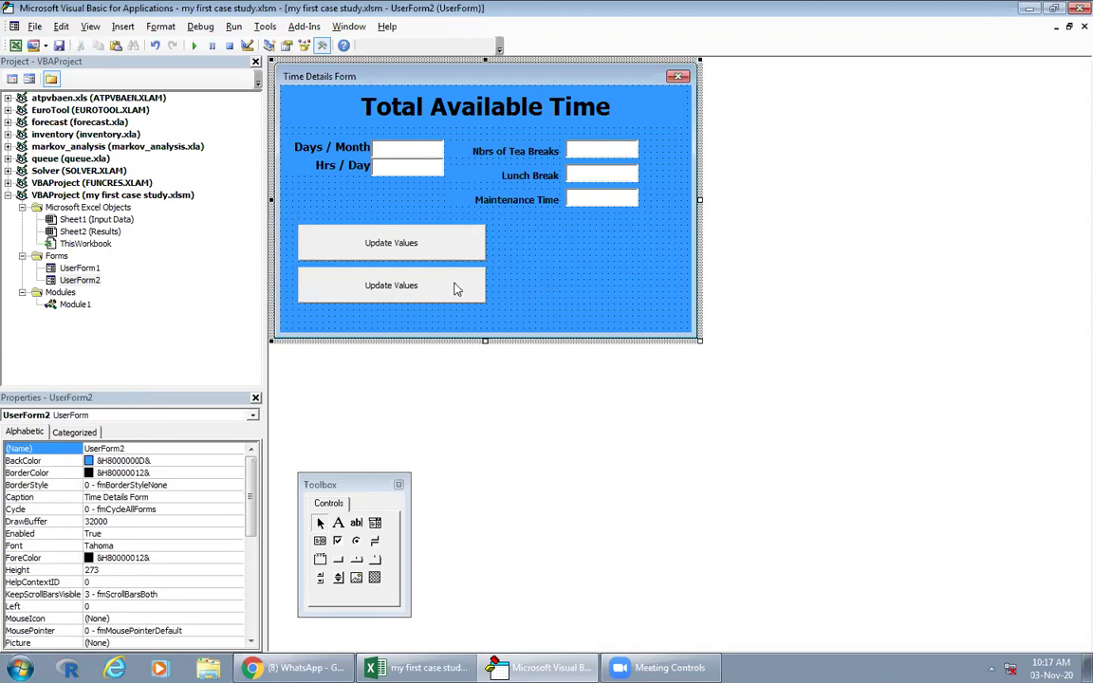
Step: Caption the lower button 'Obtain Results' and begin typing its new name
click(415, 287)
click(114, 518)
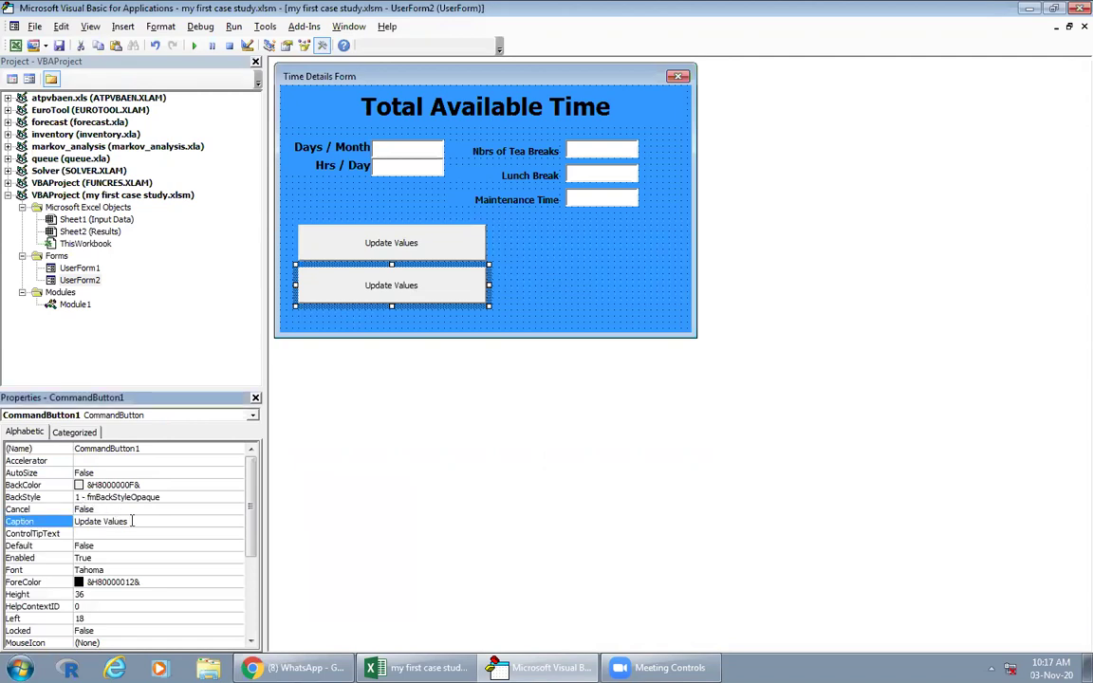
click(61, 521)
text(oB)
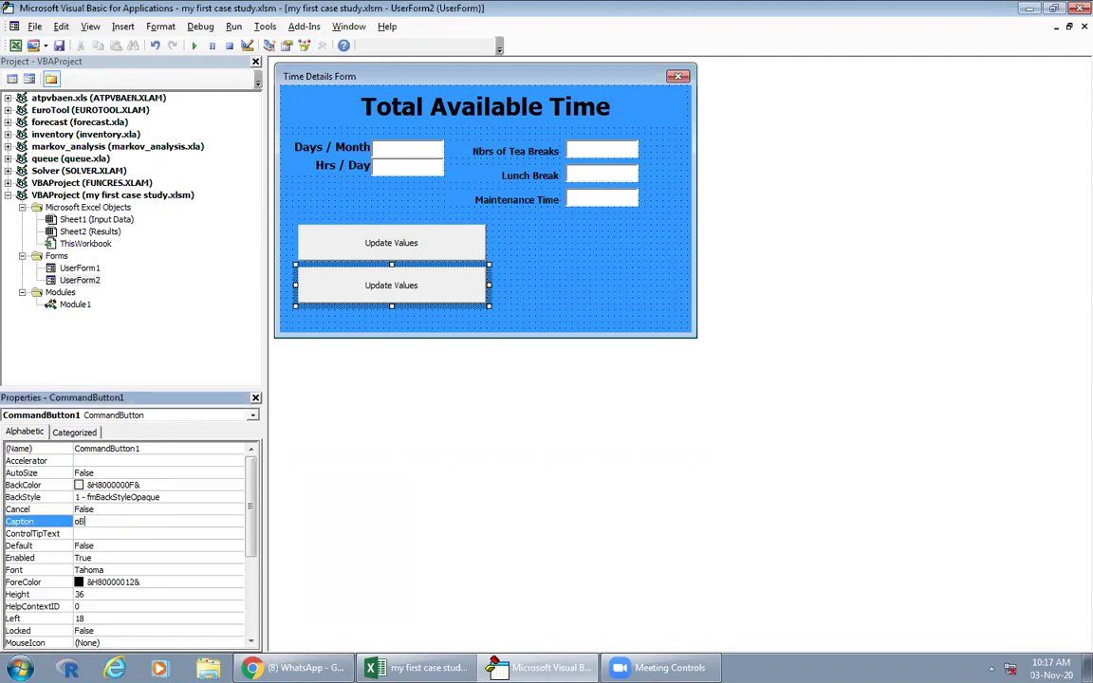
text(tain Results)
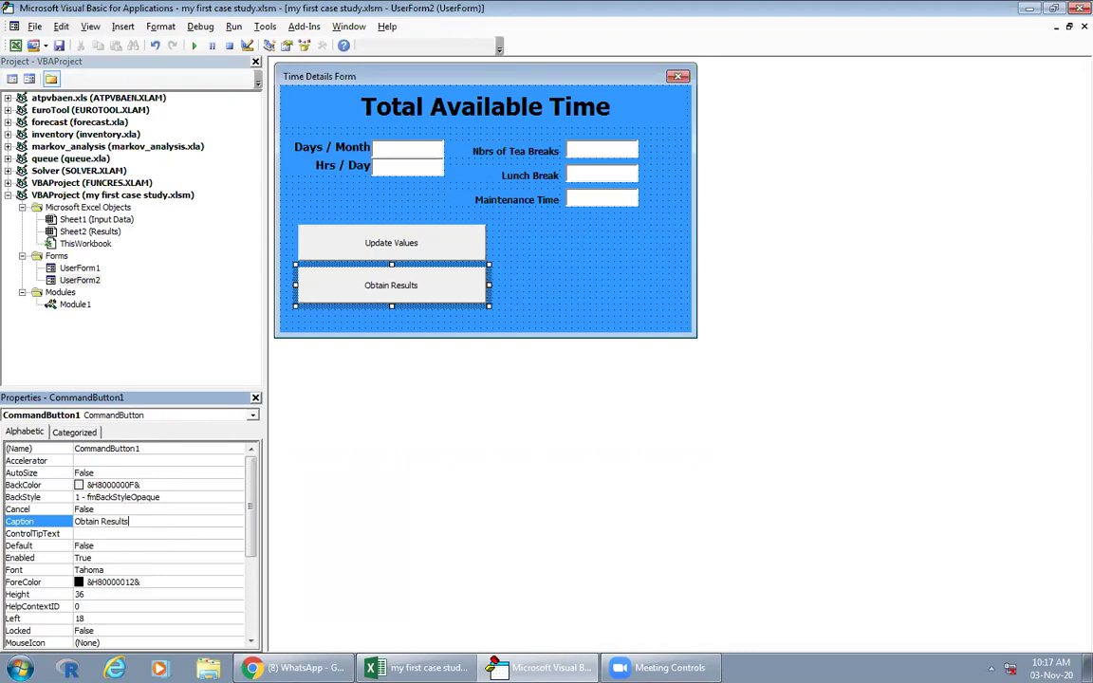
click(44, 449)
text(RE)
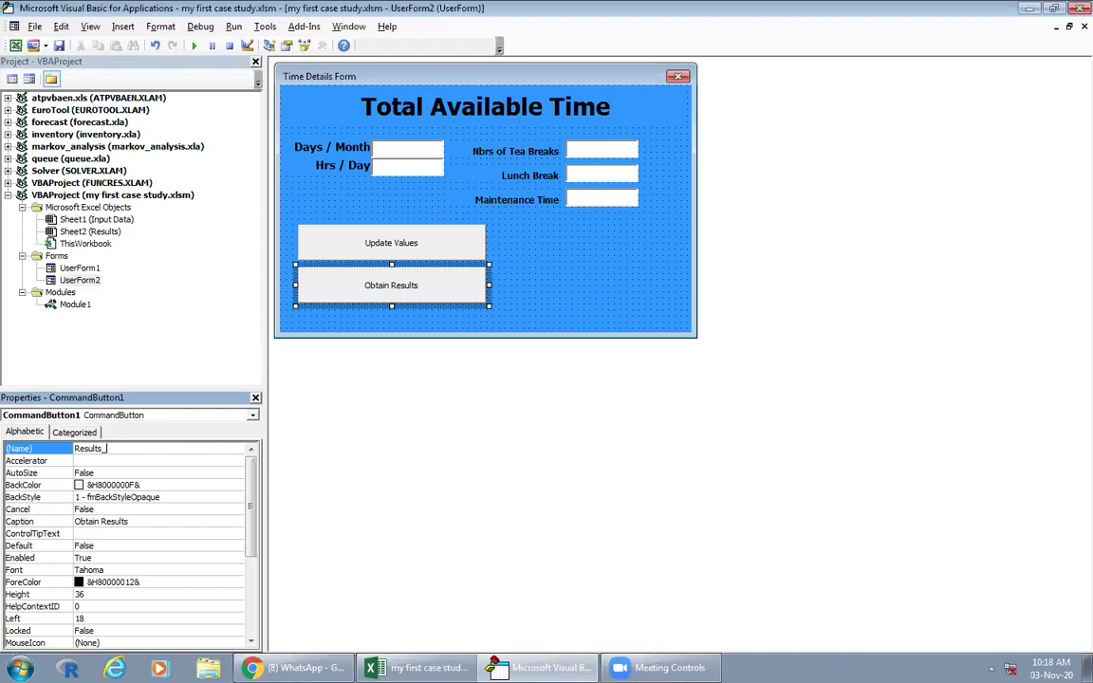
Step: Paste another Update Values copy and position it to the right of the original
click(634, 311)
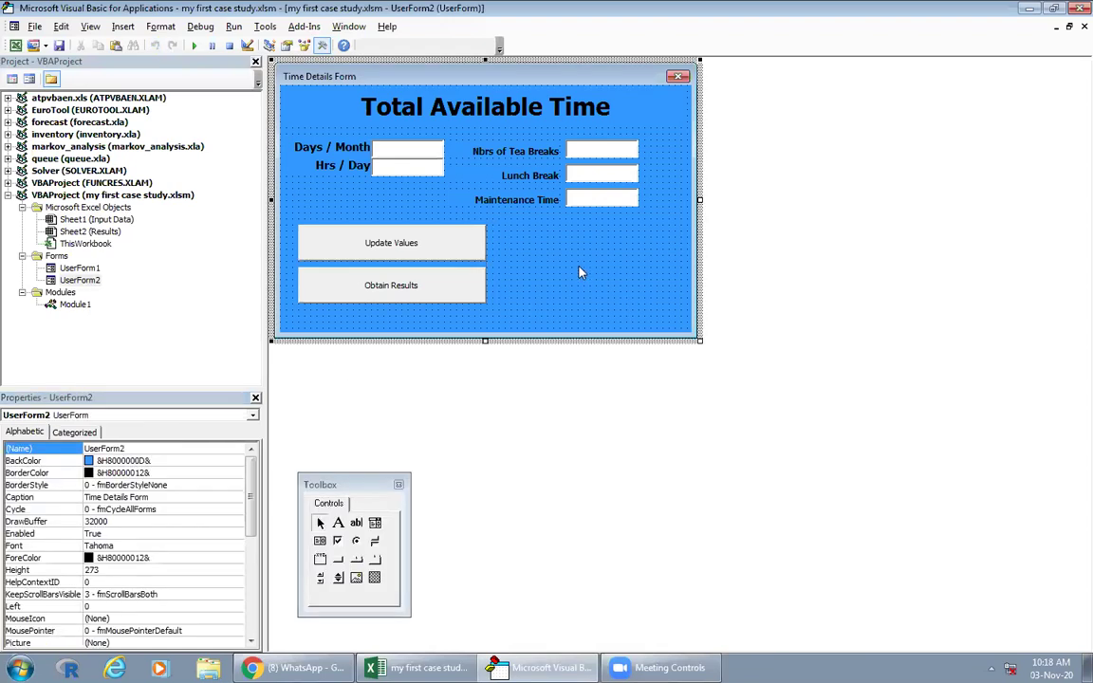
right_click(577, 255)
right_click(595, 275)
click(630, 306)
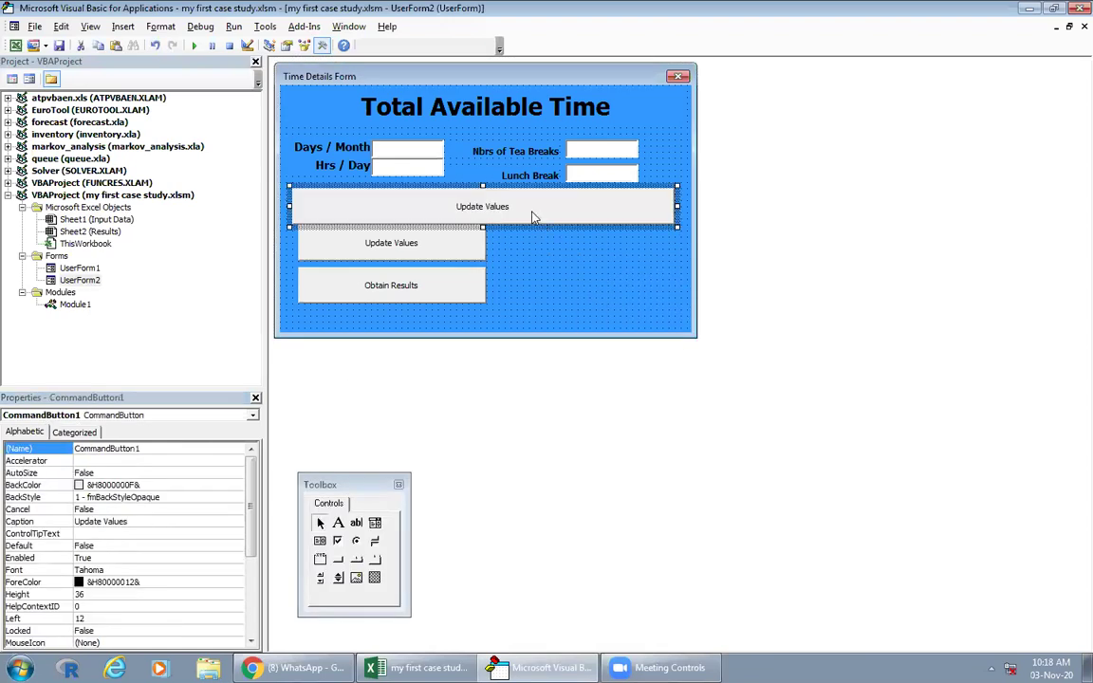
mouse_move(294, 195)
mouse_down()
mouse_move(465, 209)
mouse_move(475, 199)
mouse_move(338, 231)
mouse_up()
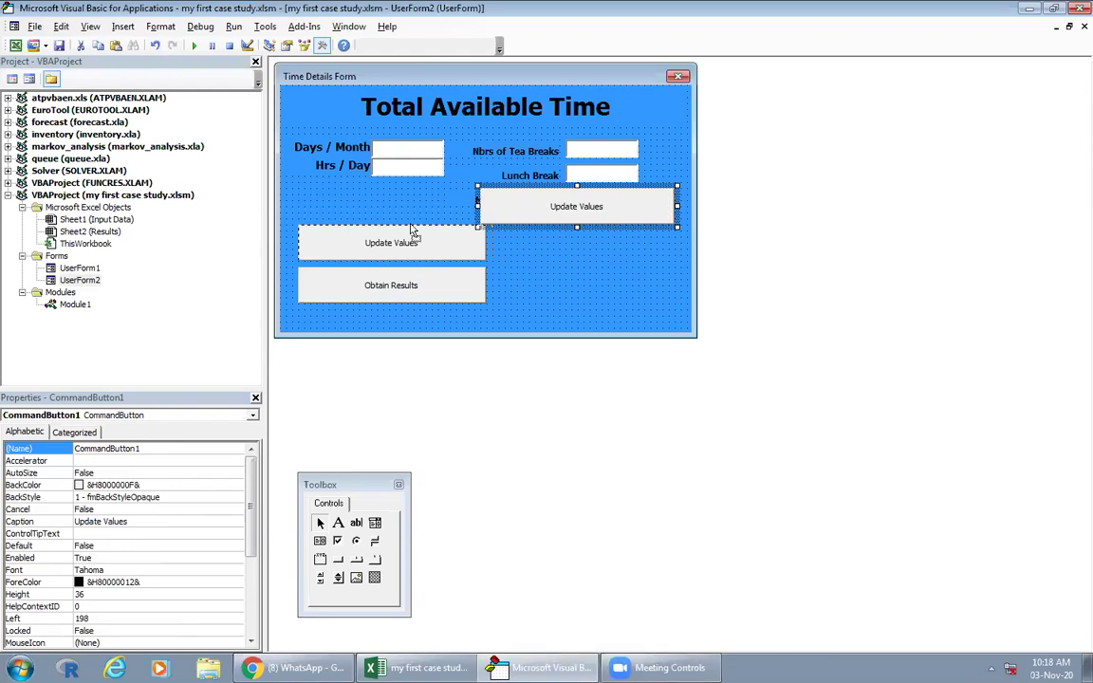
drag(478, 201, 491, 239)
drag(689, 243, 683, 241)
drag(454, 226, 439, 325)
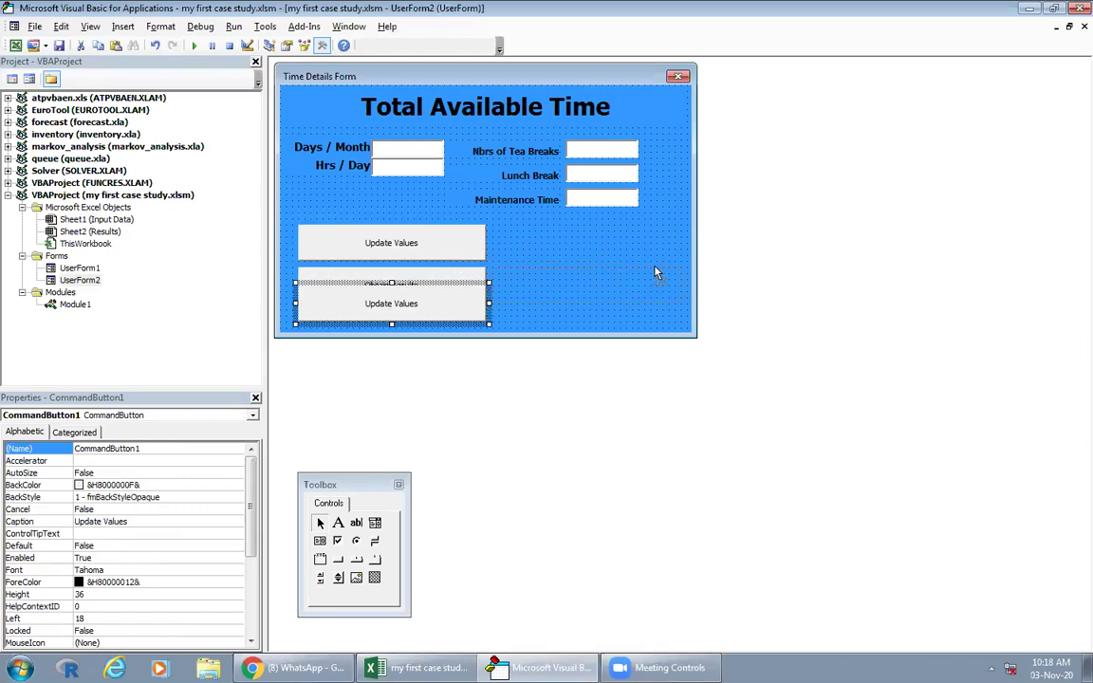
key(ctrl+z)
key(ctrl+z)
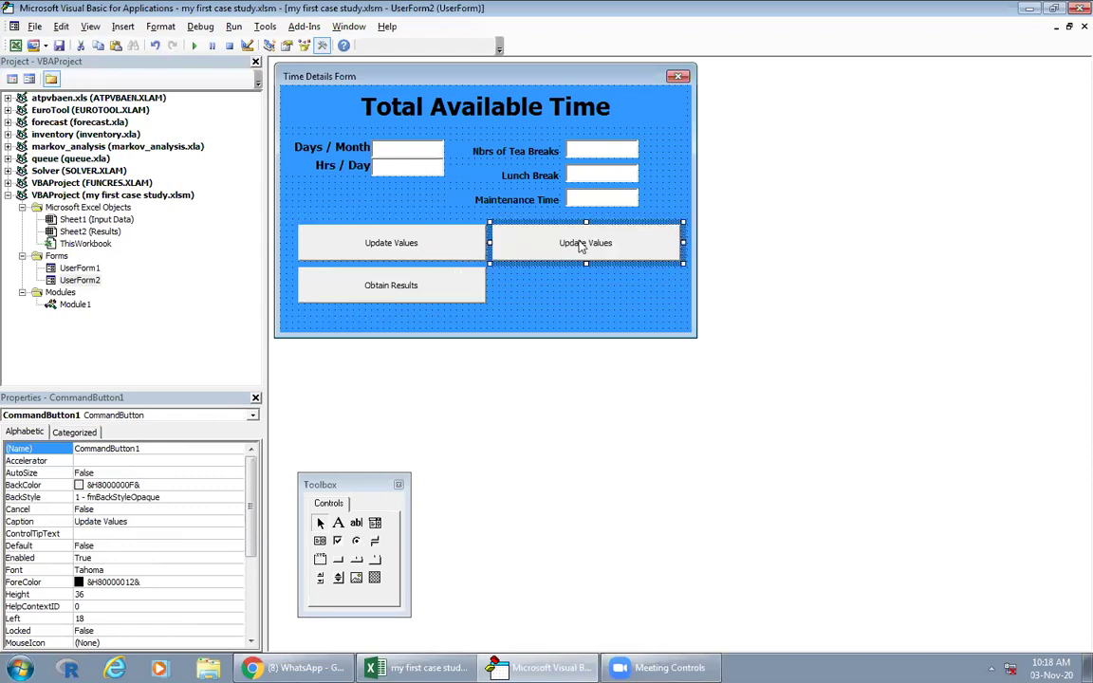
Step: Caption the new button 'Go Back' and name it Back_Button
click(86, 522)
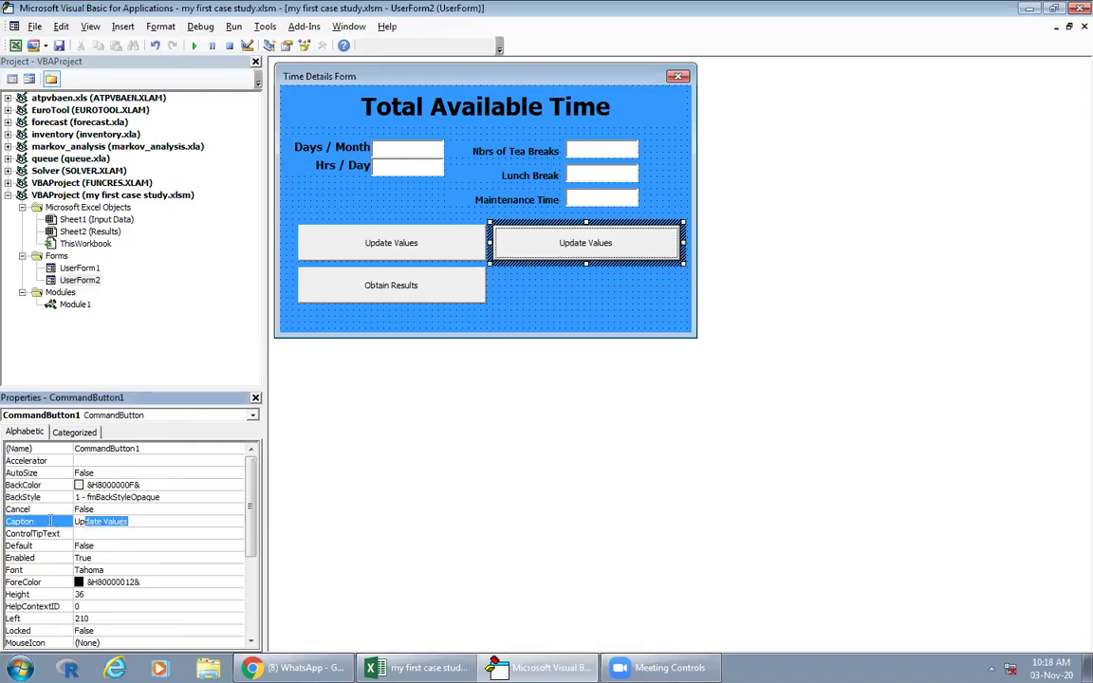
text(Go Back)
click(32, 448)
text(Back_)
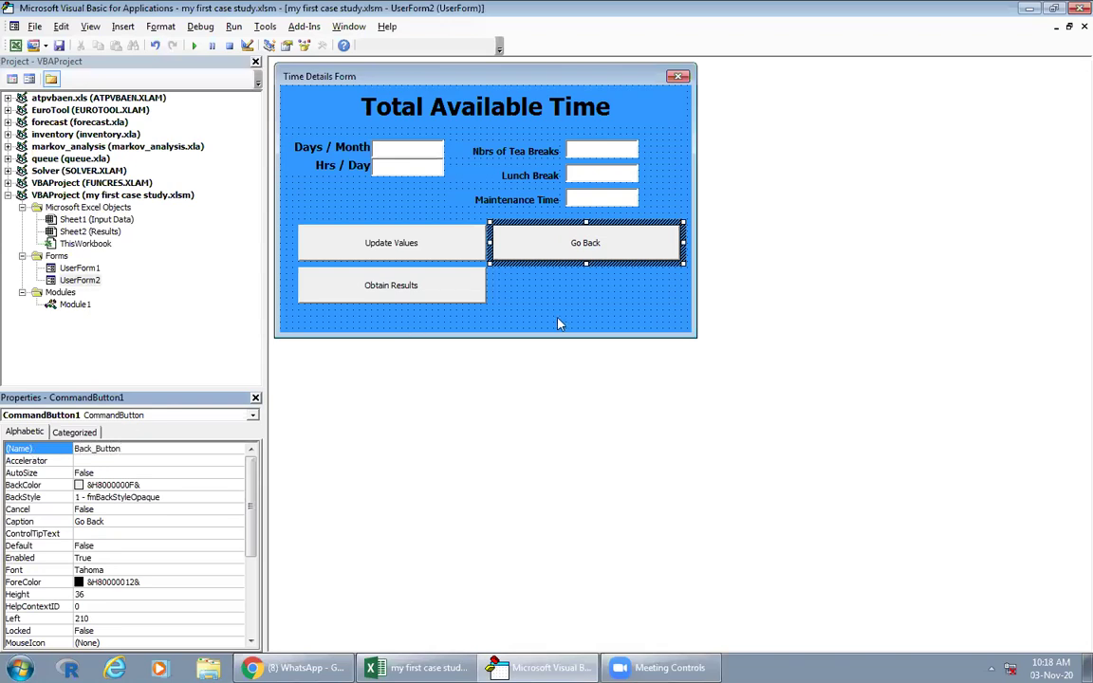
Step: Make the Go Back click procedure run UserForm2.Hide, then save the workbook
click(596, 278)
double_click(597, 245)
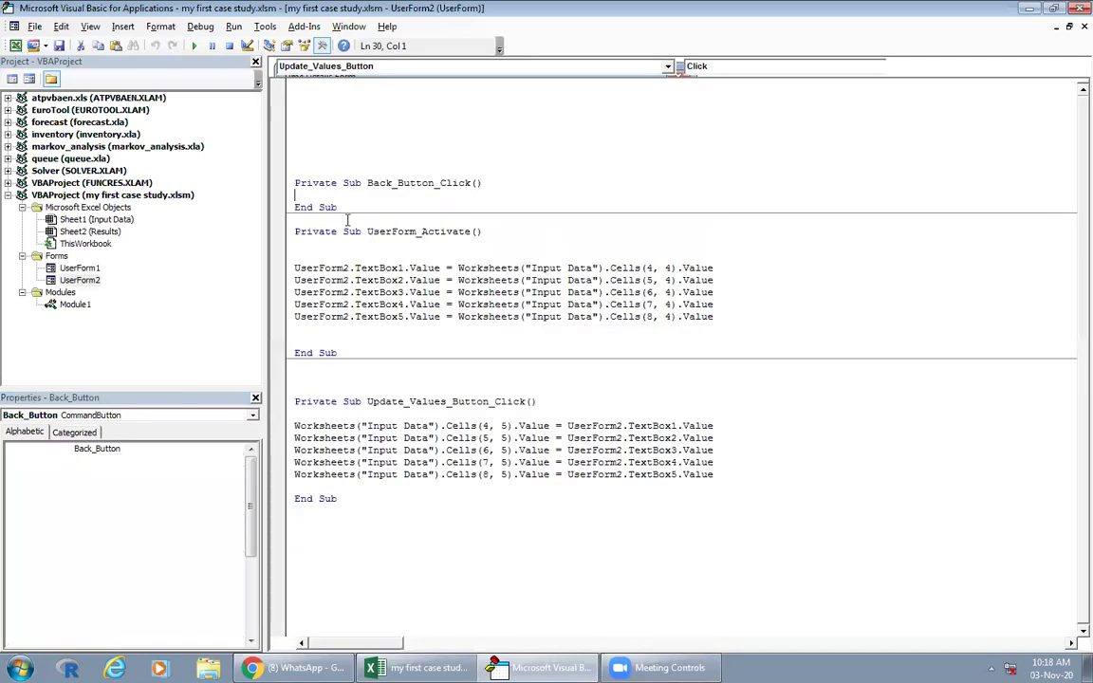
text(userform)
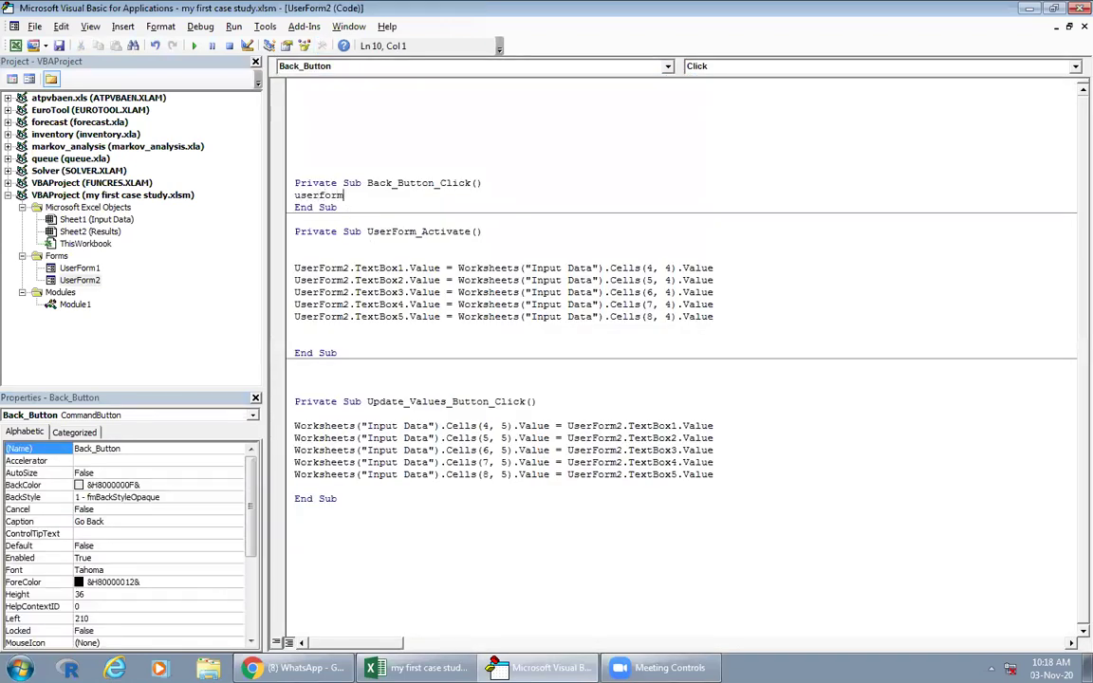
text(2.hide)
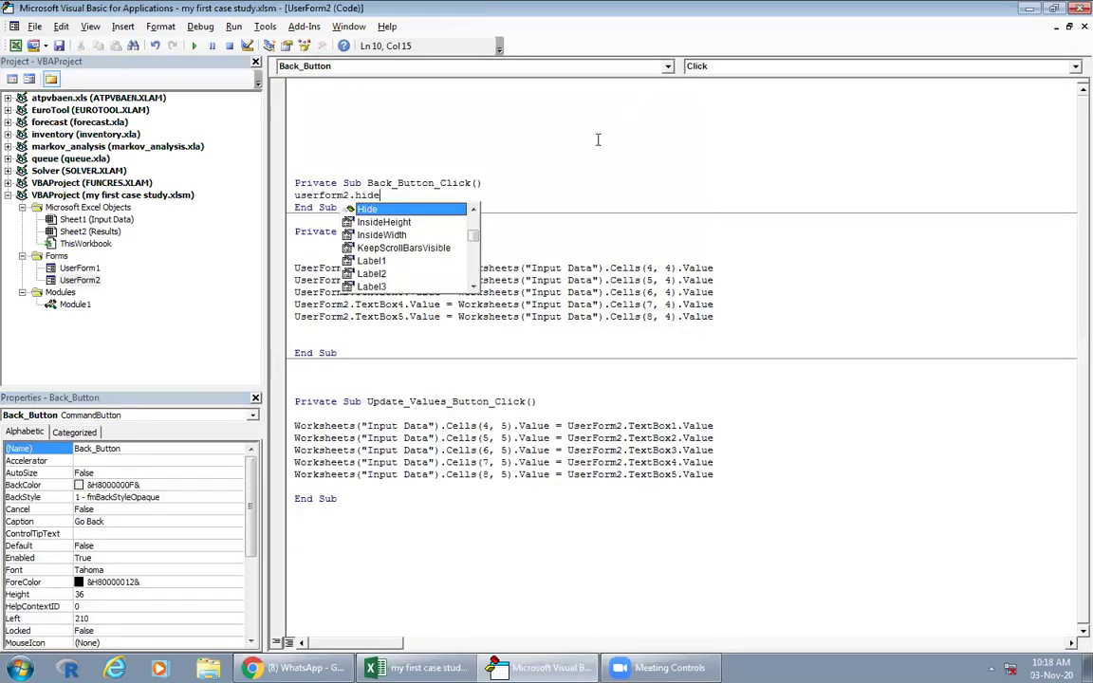
click(598, 139)
click(58, 45)
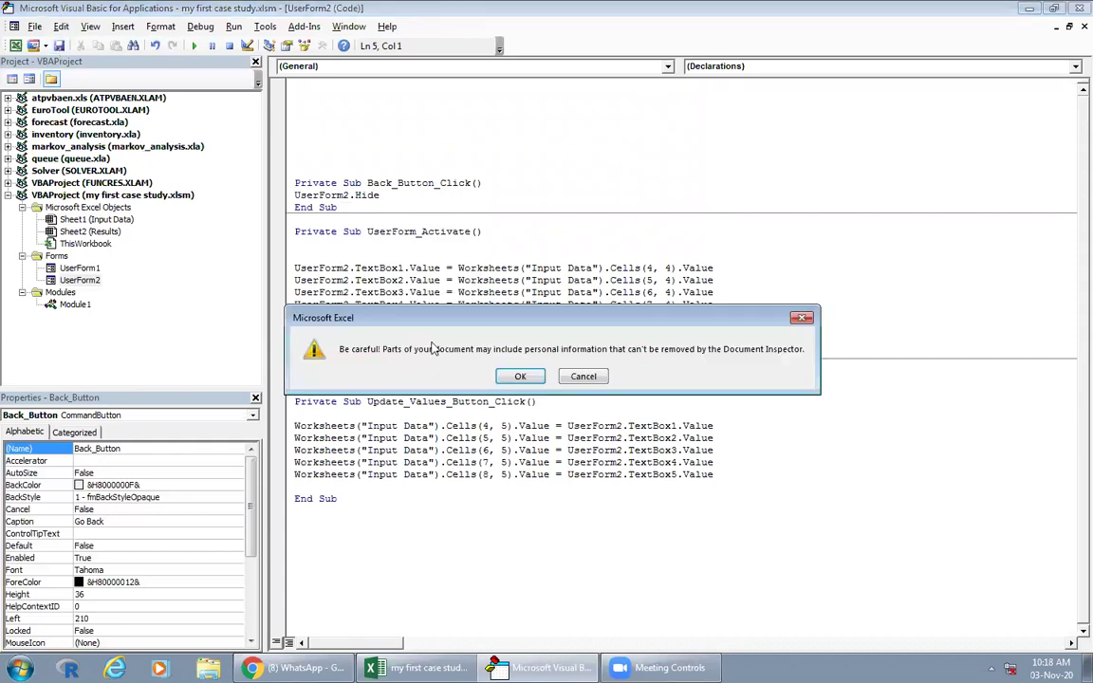
click(521, 377)
double_click(80, 280)
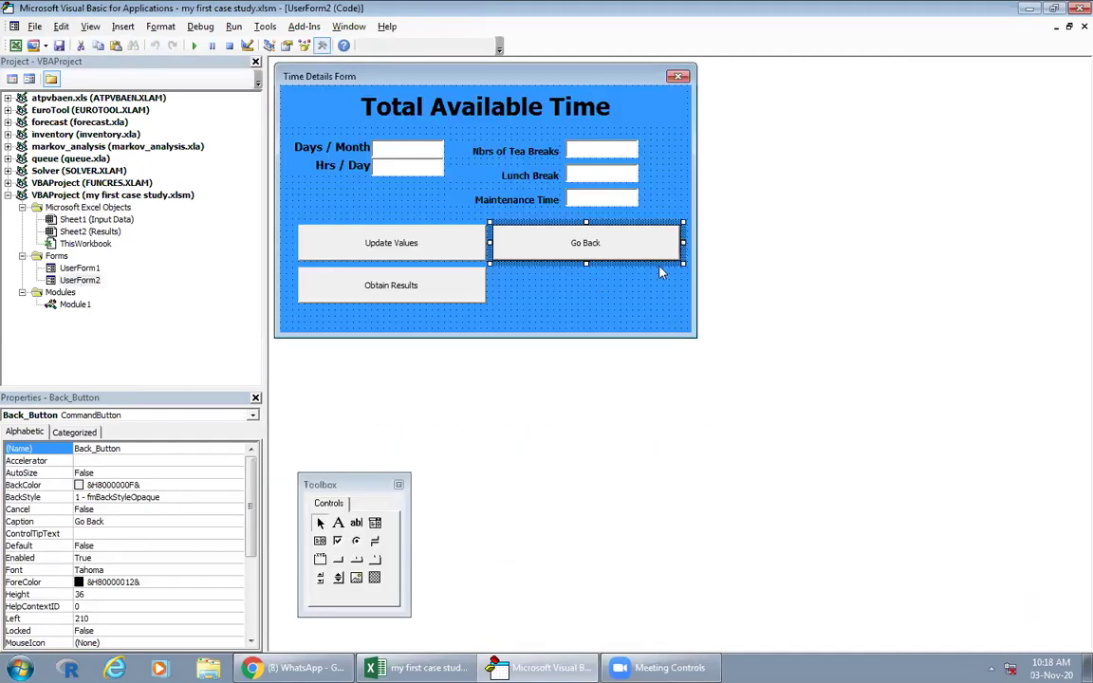
Step: Copy the Maintenance Time textbox and paste it below the Go Back button
click(553, 273)
right_click(597, 201)
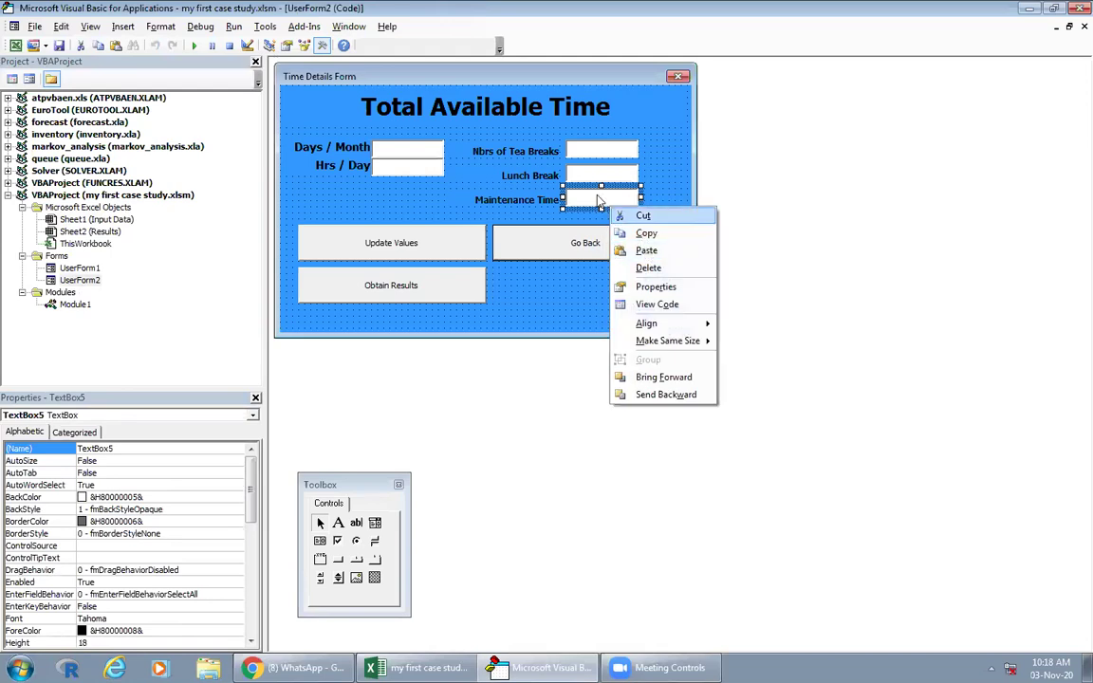
click(577, 320)
click(577, 320)
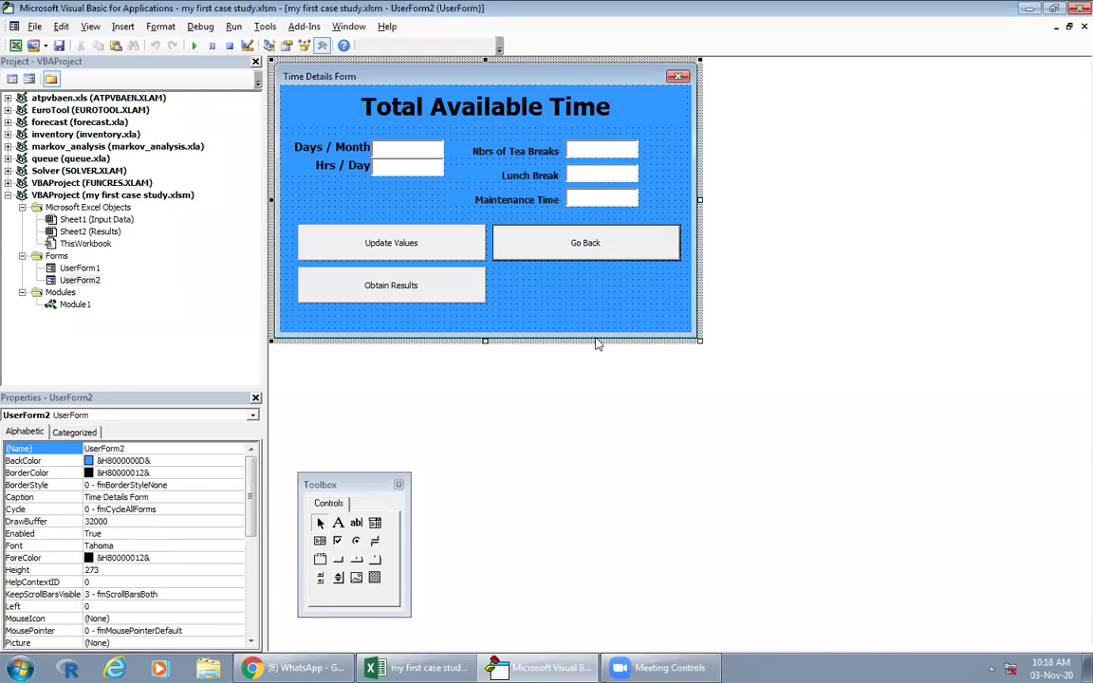
key(ctrl+v)
mouse_move(497, 216)
mouse_down()
mouse_move(561, 298)
mouse_move(650, 283)
mouse_up()
Step: Duplicate that textbox and stack the copy directly beneath it
right_click(645, 284)
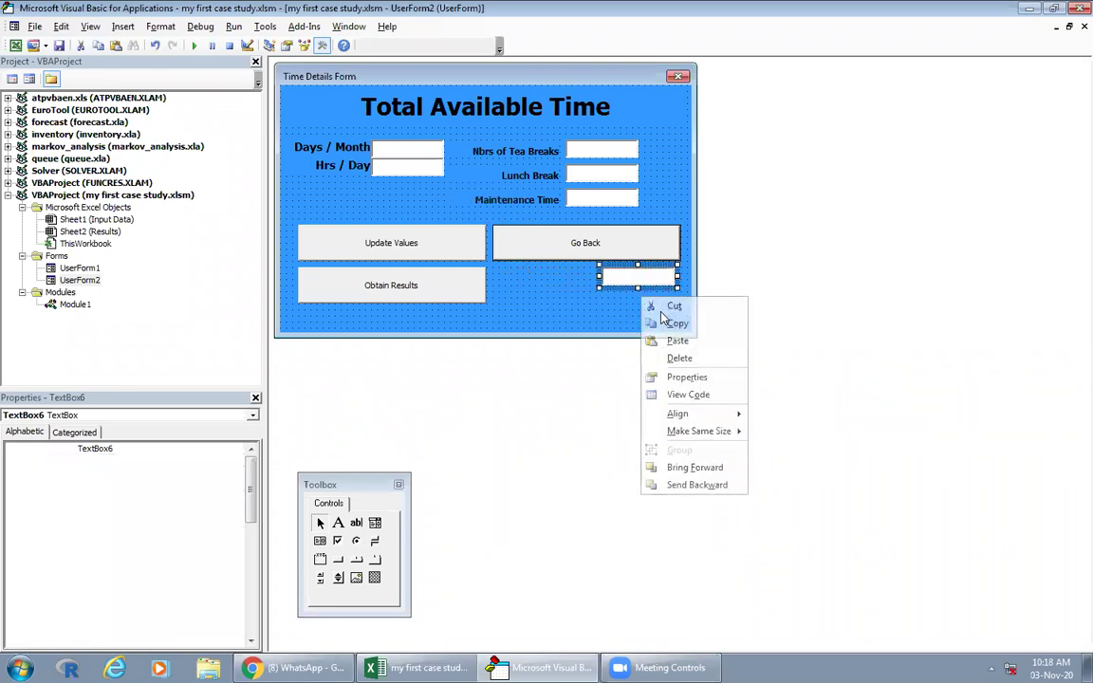
click(674, 324)
right_click(643, 438)
click(683, 481)
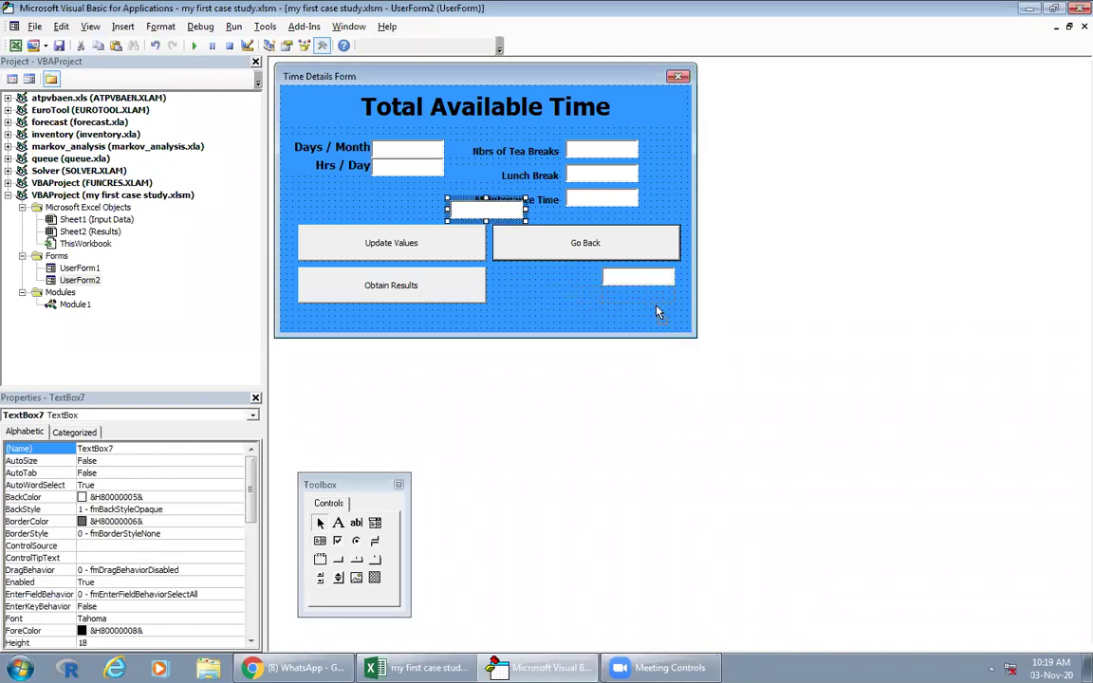
drag(486, 210, 639, 295)
click(627, 314)
click(619, 282)
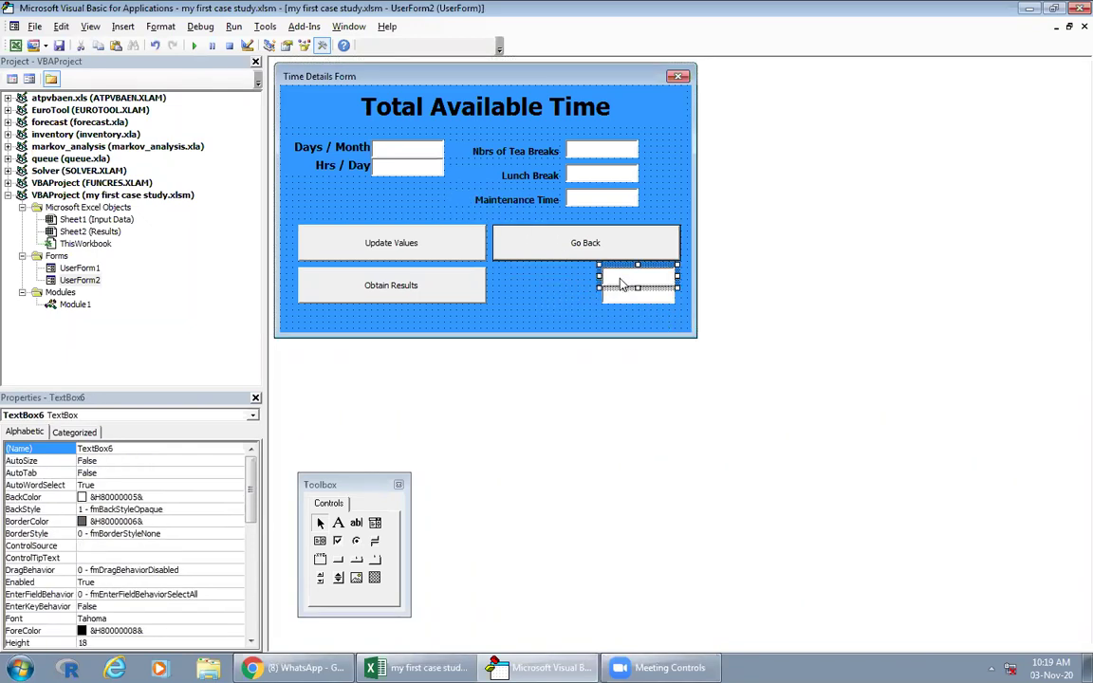
click(515, 293)
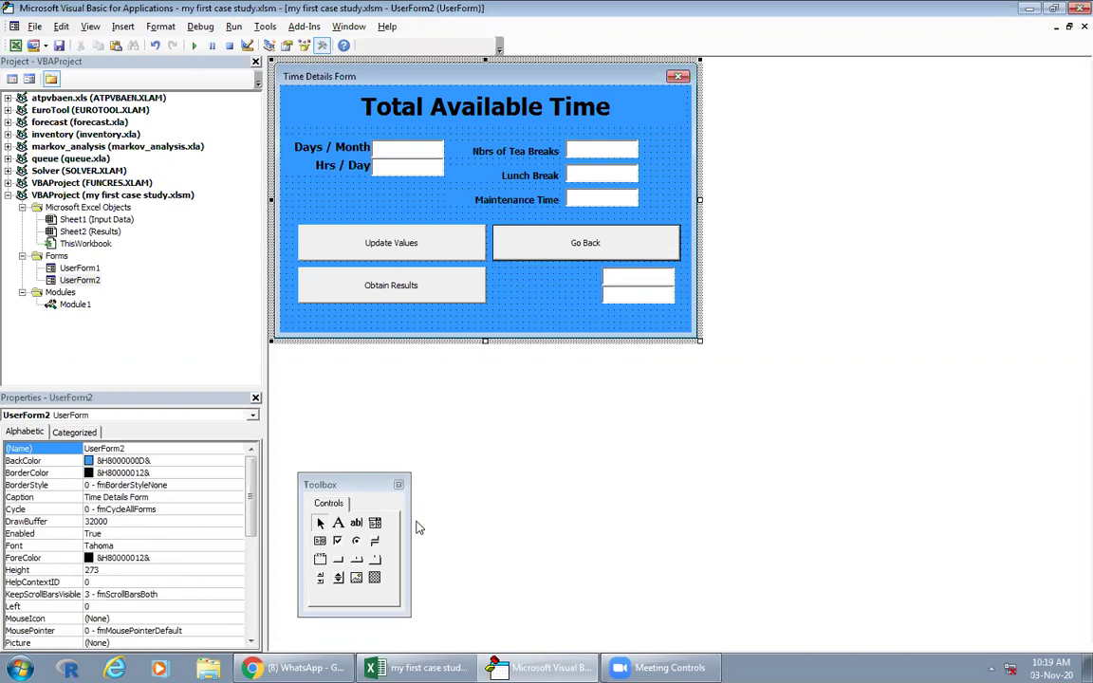
Step: Check the Results sheet in Excel, then return to the Time Details form designer
key(alt+F11)
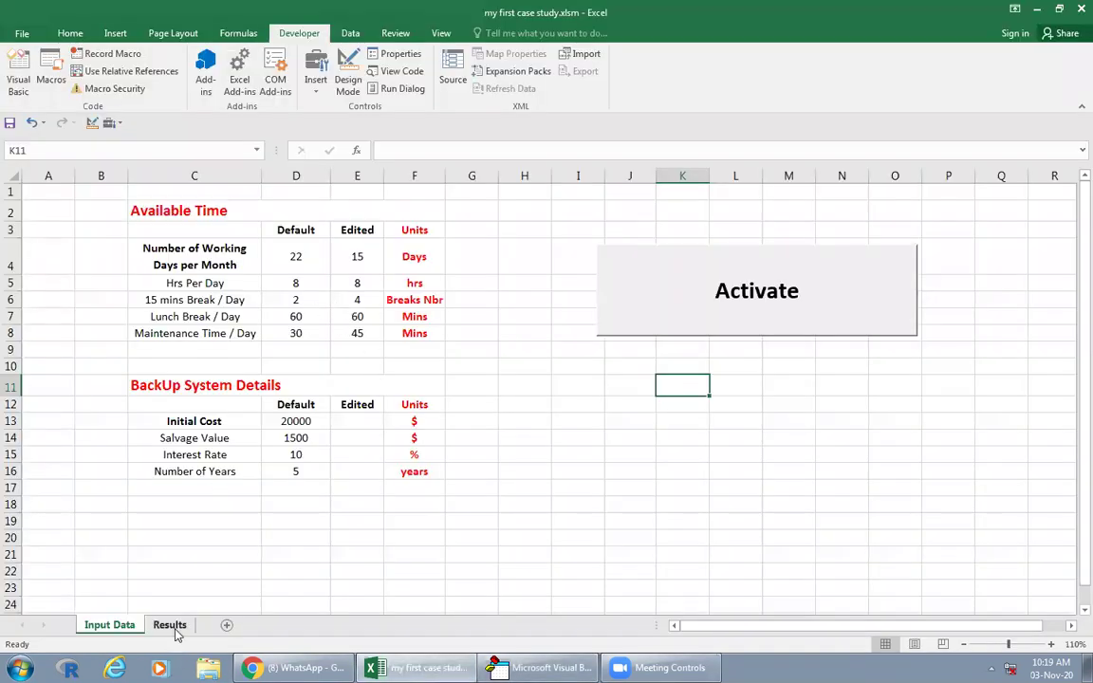
click(170, 626)
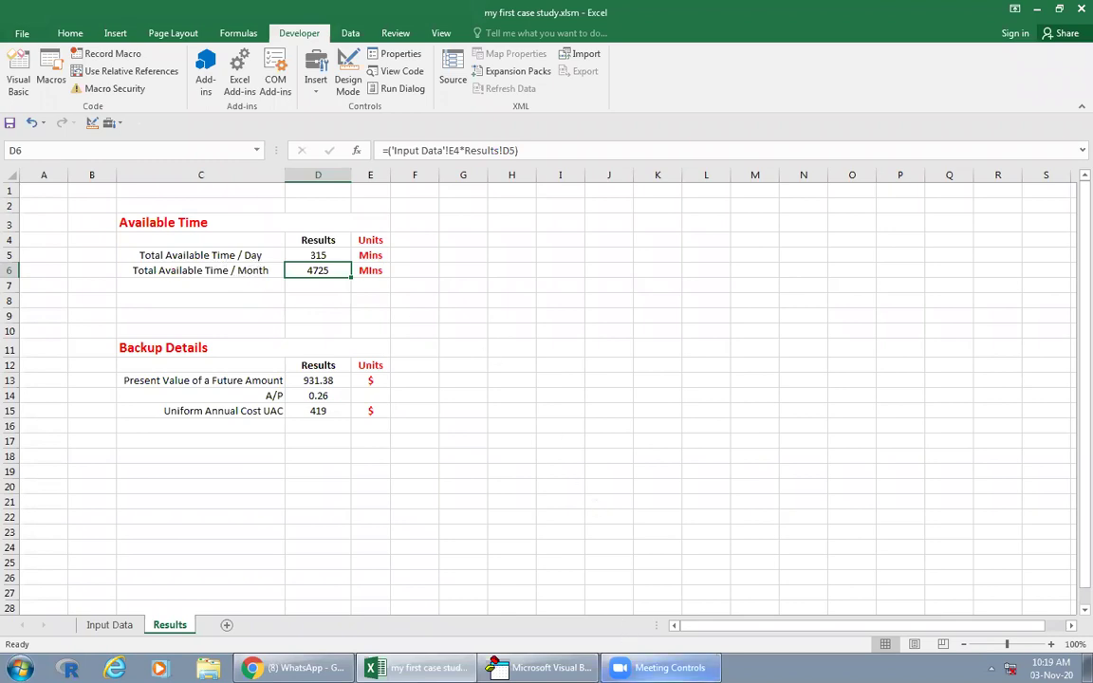
click(532, 668)
double_click(81, 280)
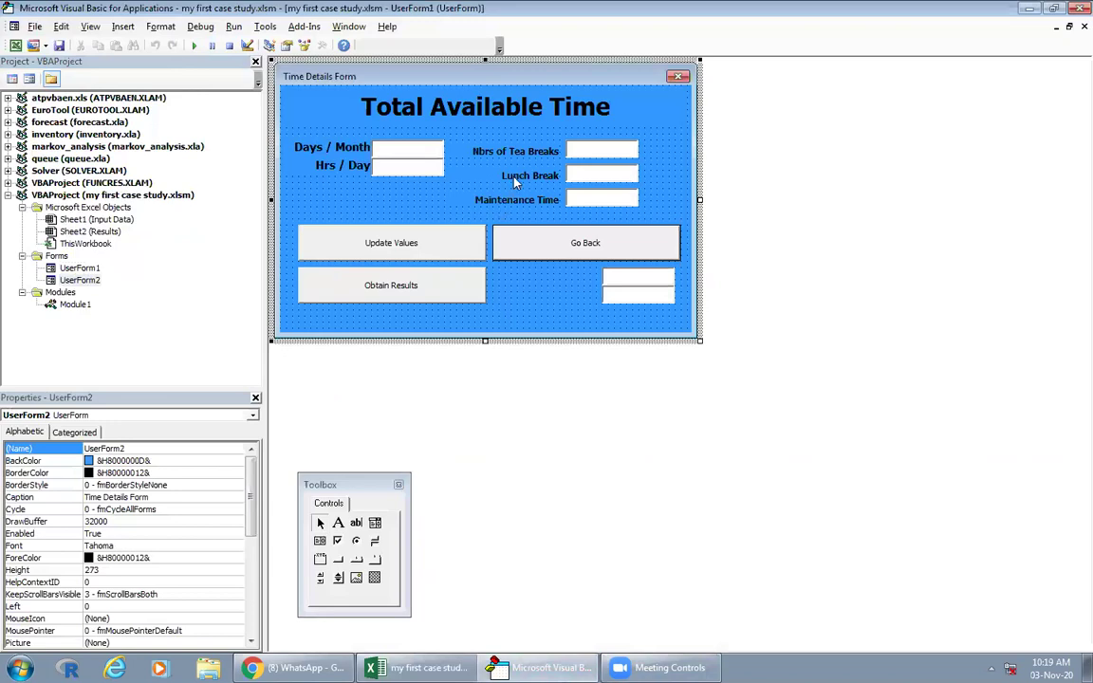
Step: Paste a copy of the Lunch Break label beside the upper textbox, captioned 'T Av Time / Day'
right_click(515, 183)
key(Escape)
right_click(536, 275)
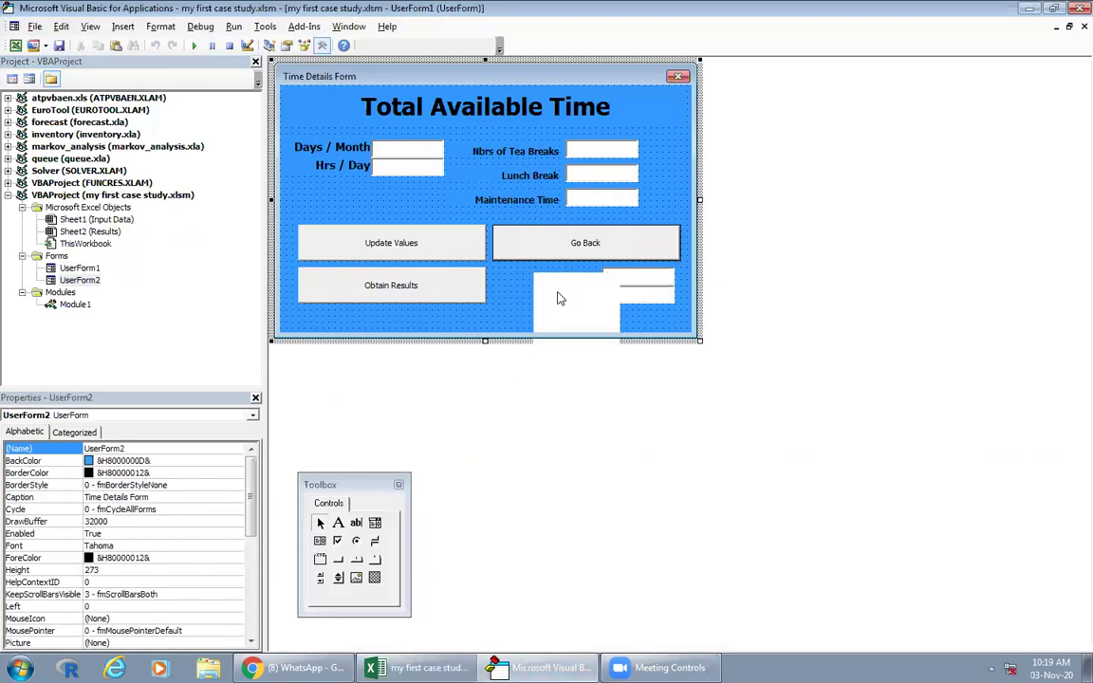
click(558, 283)
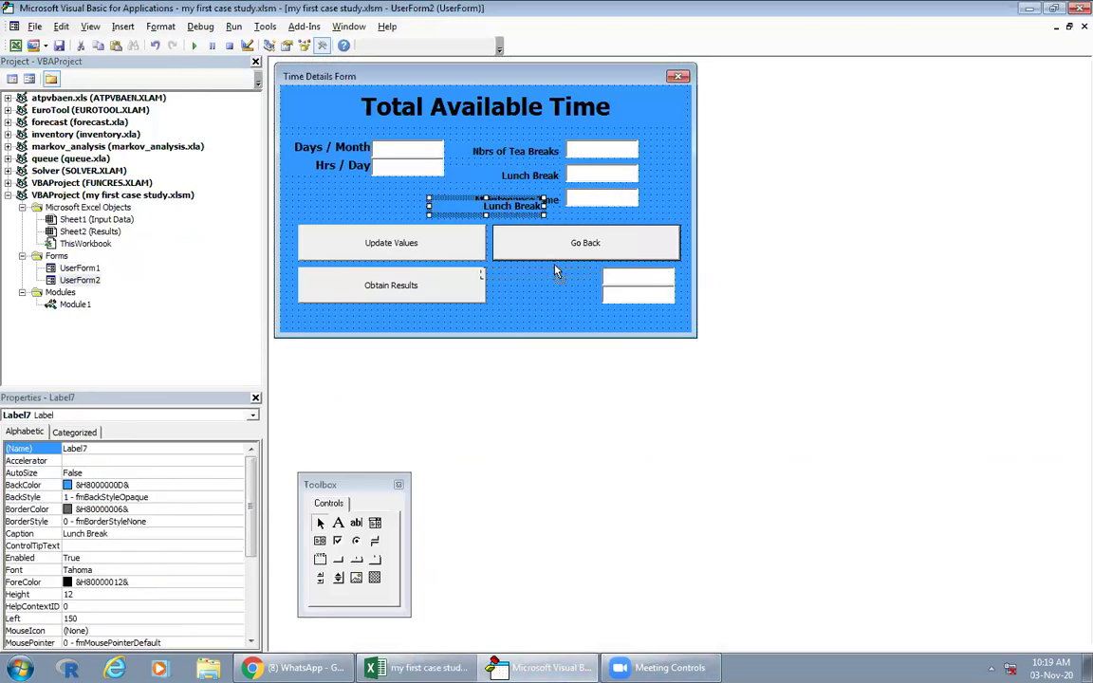
drag(486, 206, 541, 275)
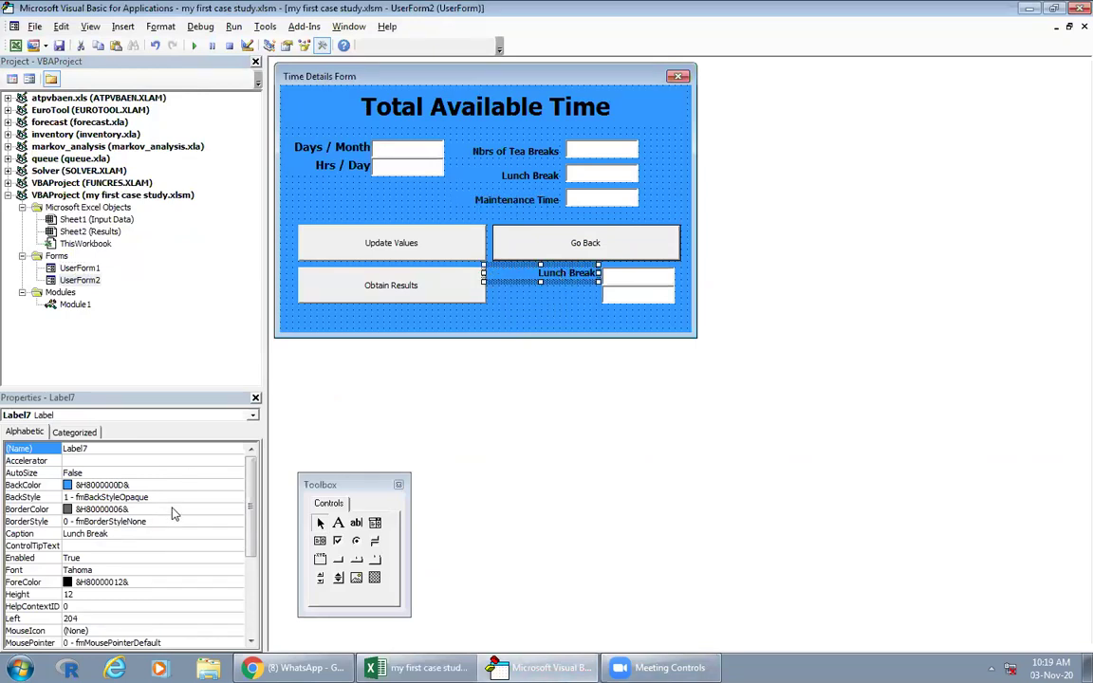
click(19, 534)
key(BackSpace)
key(BackSpace)
key(BackSpace)
text(T Av Time /)
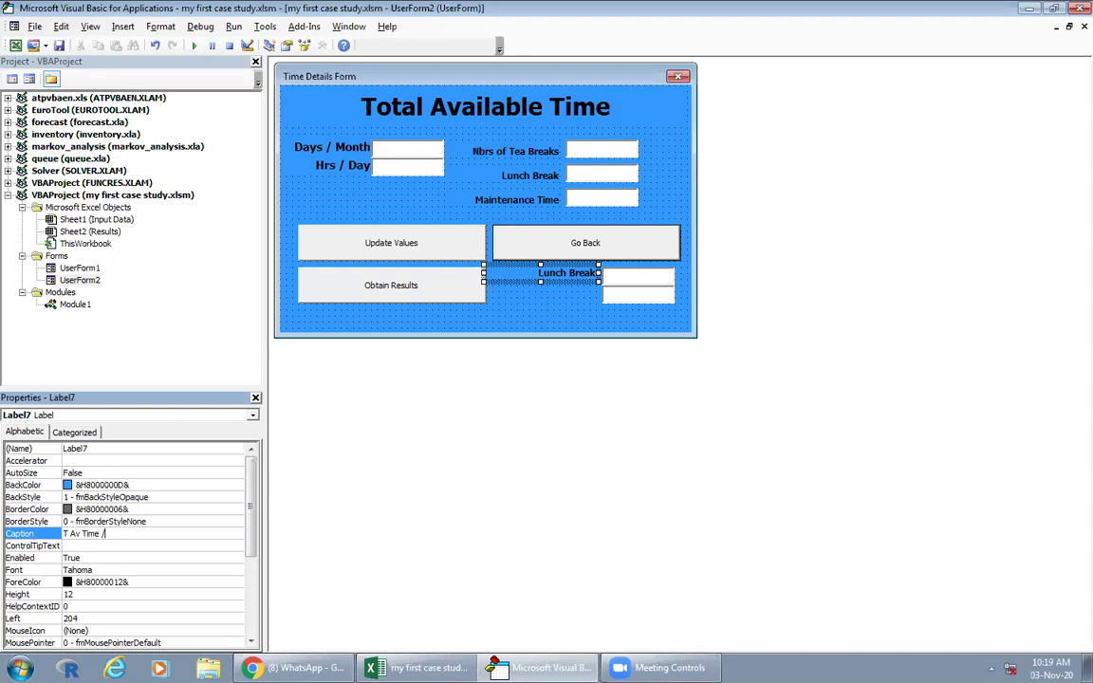
text(Day)
Step: Duplicate the T Av Time / Day label beside the lower result textbox
right_click(521, 275)
click(590, 315)
click(540, 288)
key(ctrl+v)
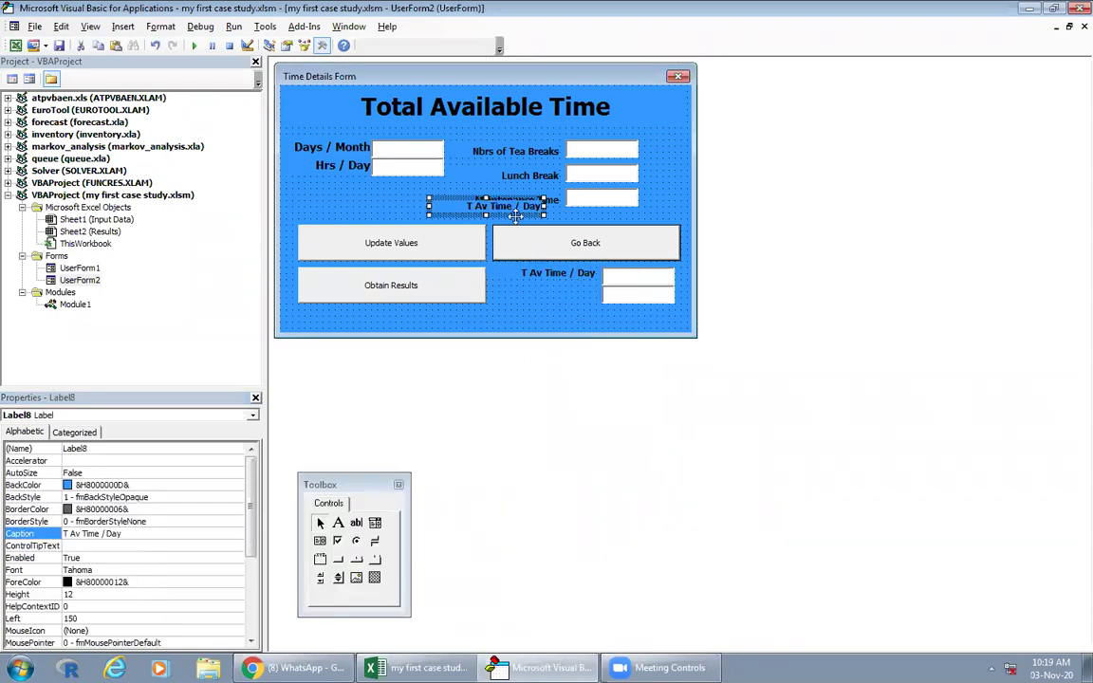
drag(515, 217, 570, 302)
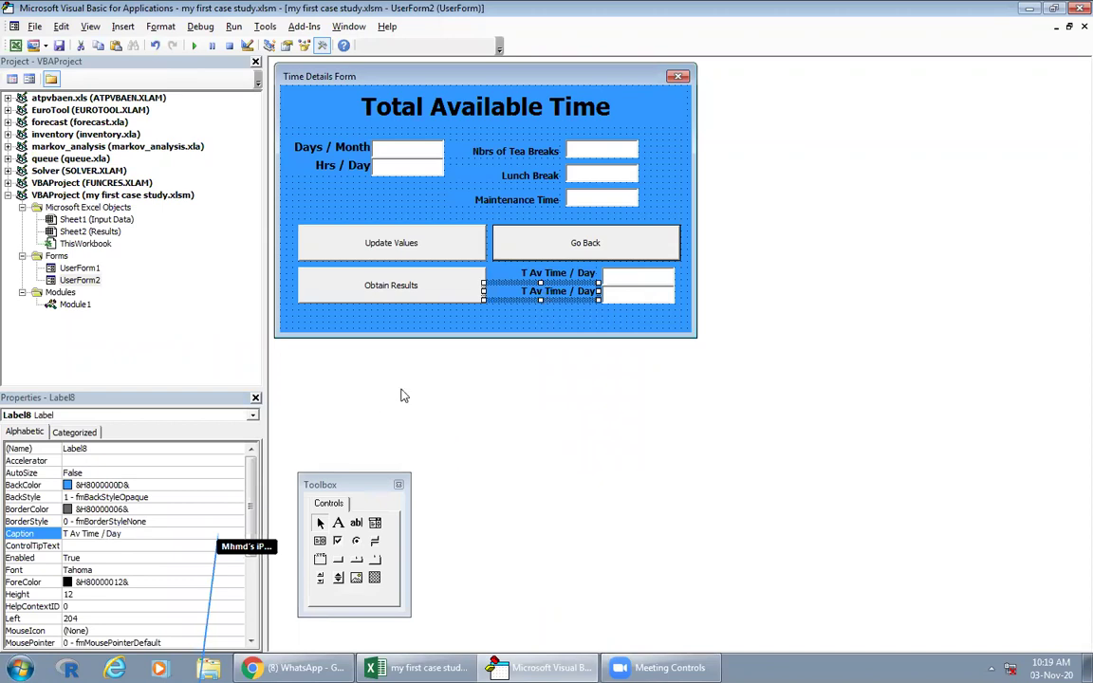
Step: Relabel the second output 'T Av Time / Month' and start a UserForm2.TextBox6 assignment in Obtain Results code
click(623, 285)
click(568, 318)
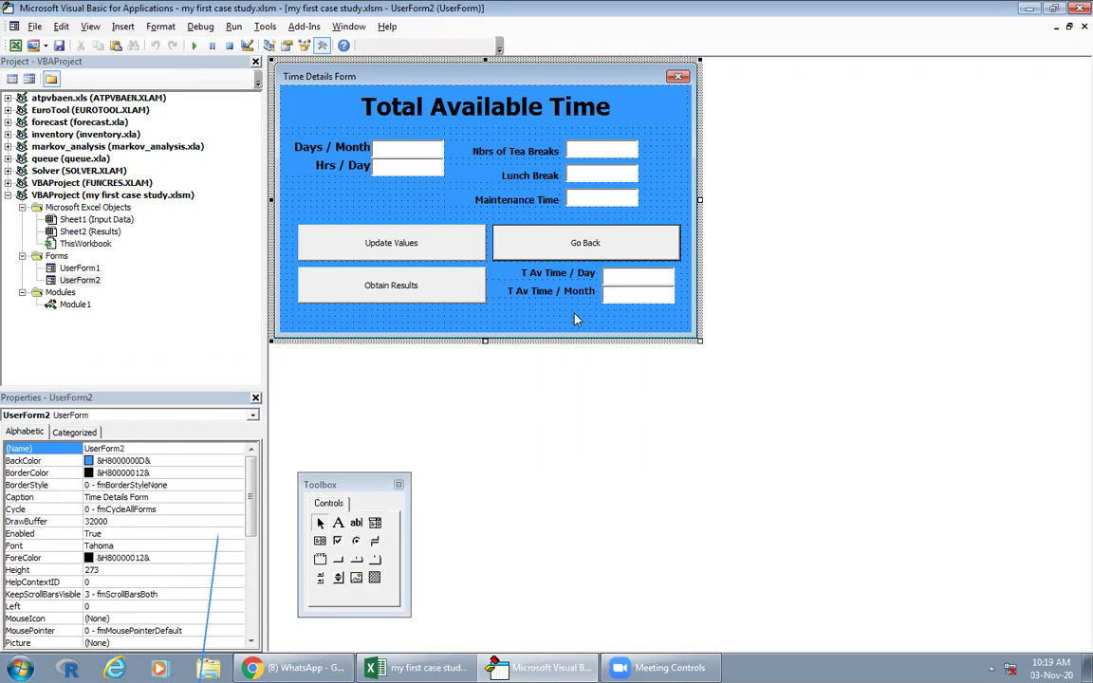
double_click(439, 295)
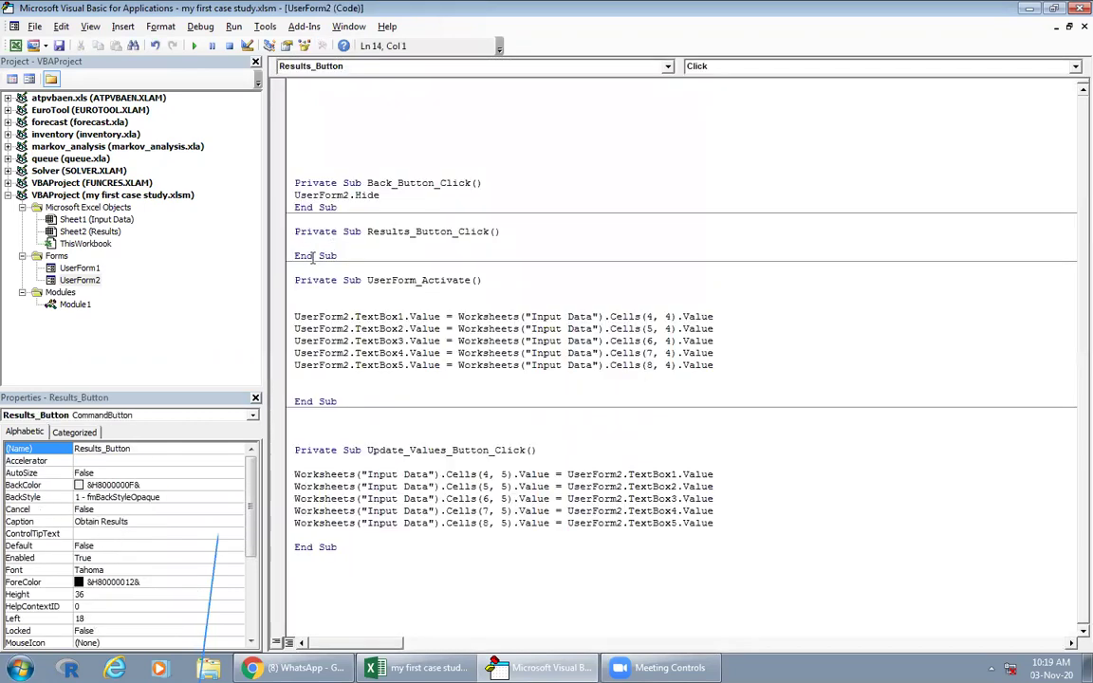
key(Return)
key(Return)
key(Return)
click(311, 261)
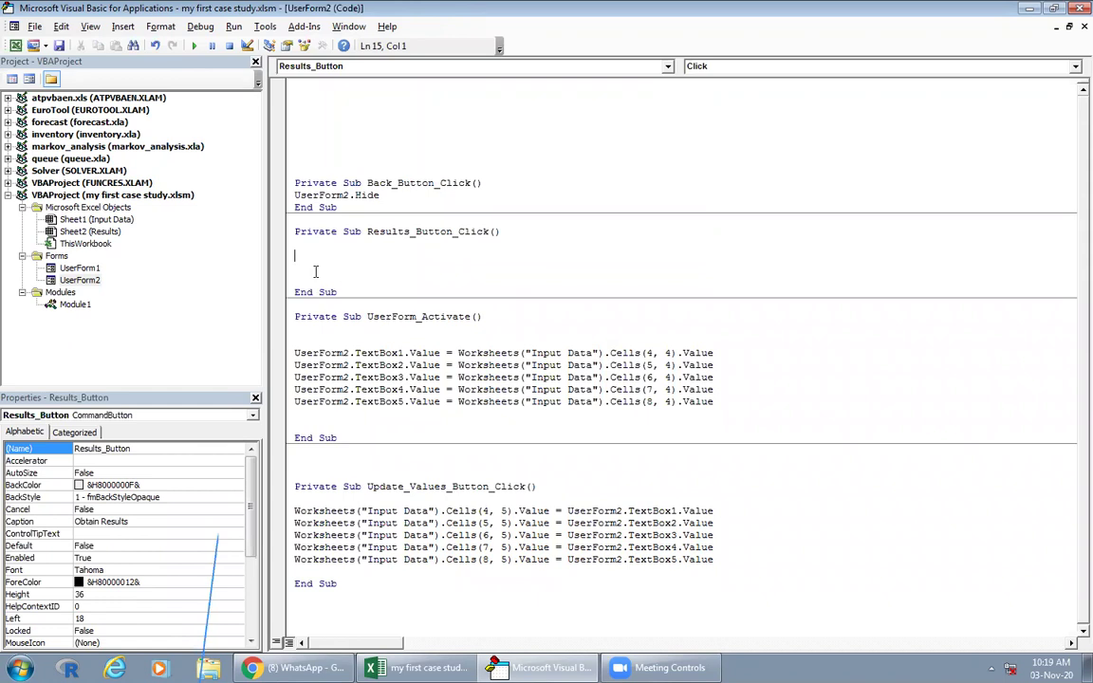
text(userform2.tet)
text(xt)
text(ox6)
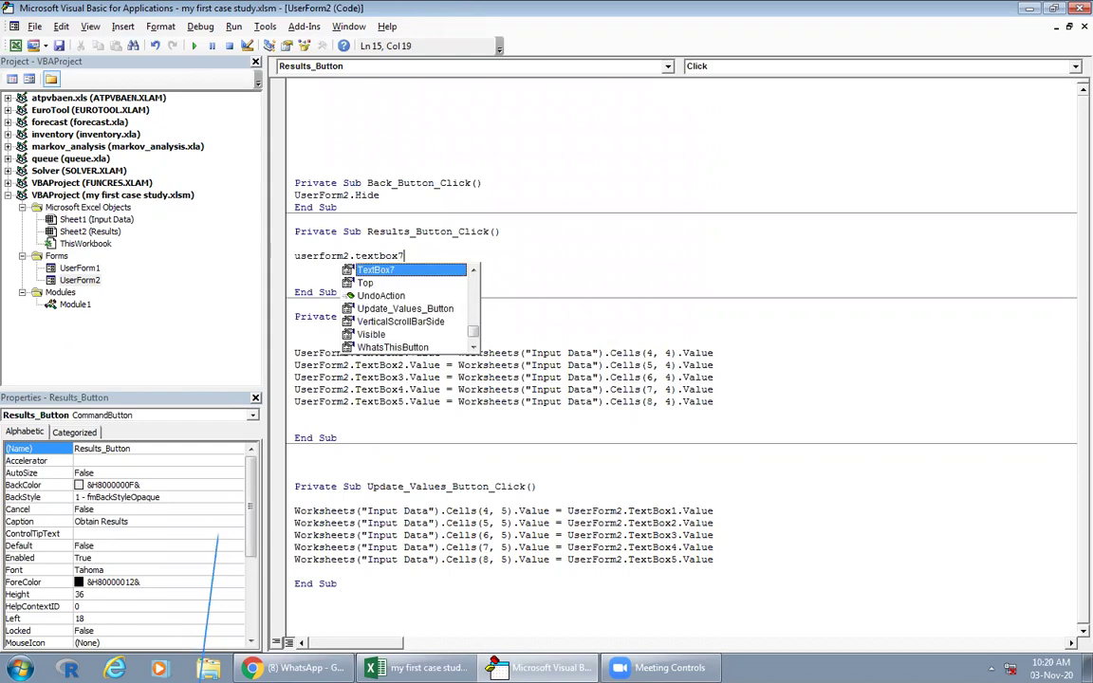
text(.va = worksheets)
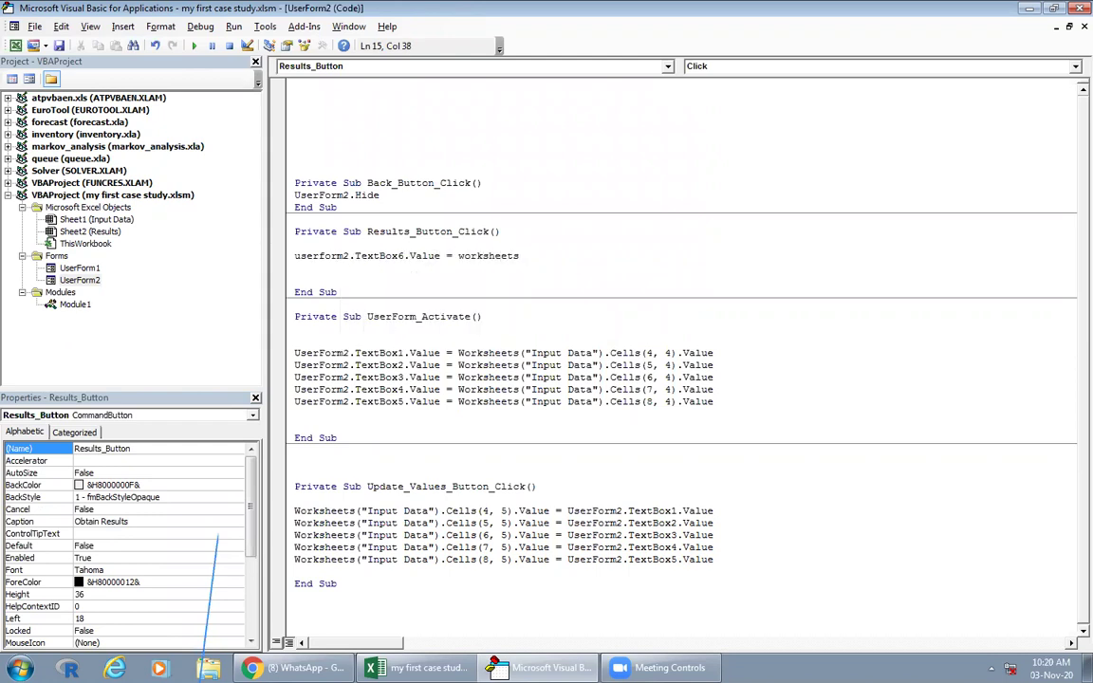
text(()
Step: Complete the TextBox6 line so it reads a value from the Results worksheet
click(417, 668)
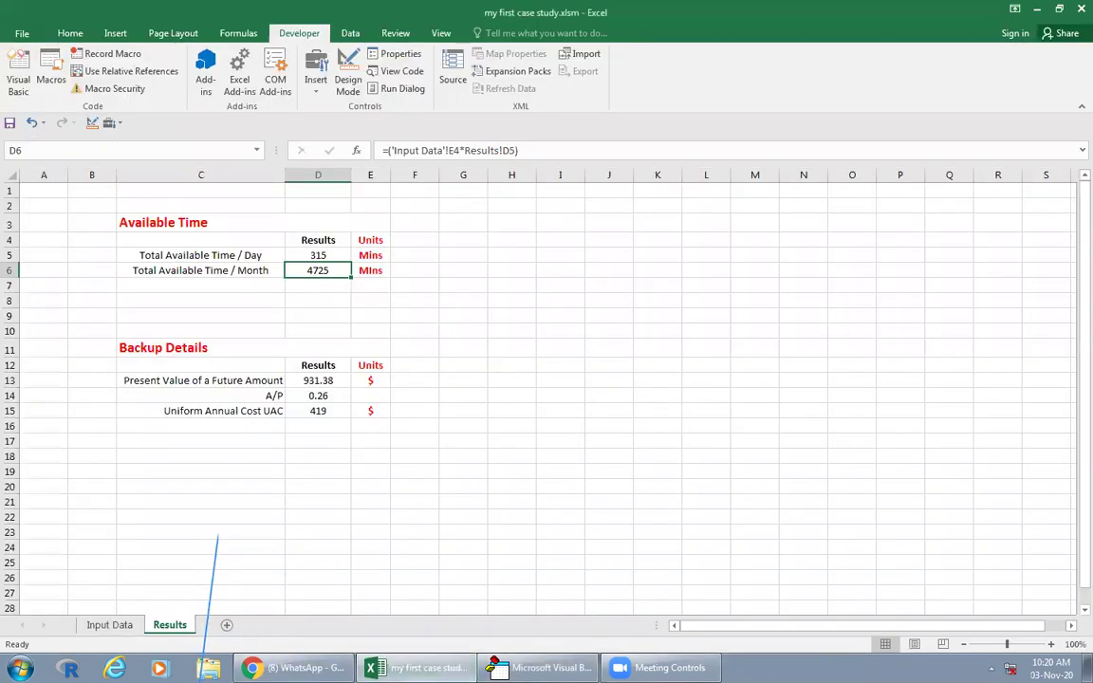
key(alt+F11)
text(")
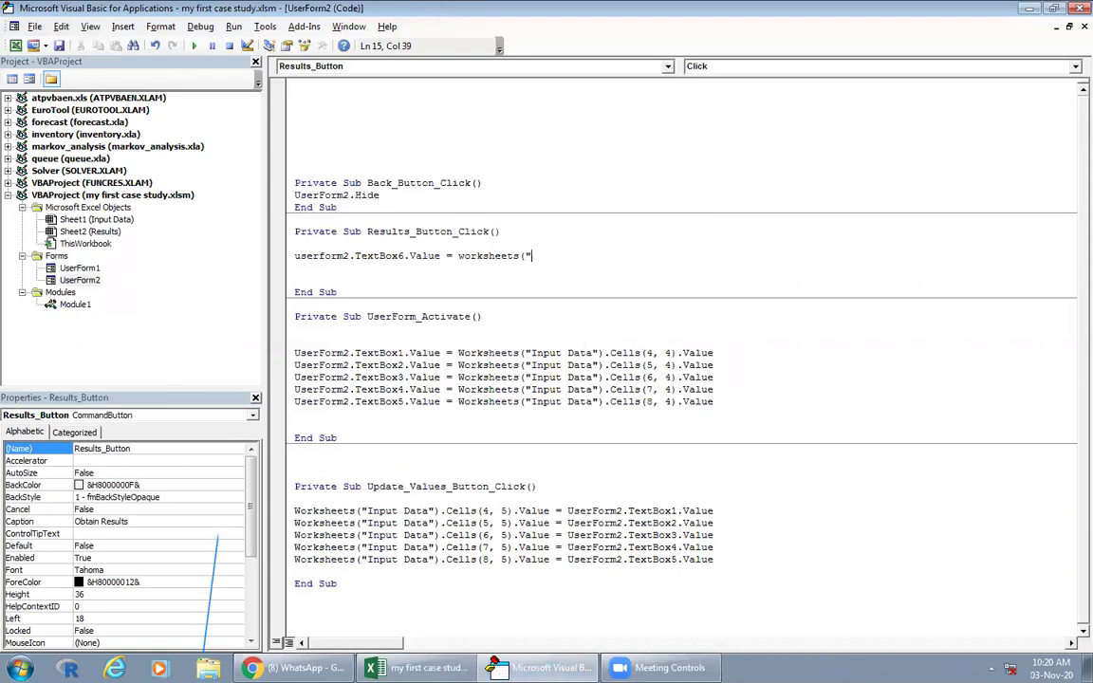
text(Result)
text().val)
key(BackSpace)
key(BackSpace)
key(BackSpace)
key(BackSpace)
key(BackSpace)
text(value)
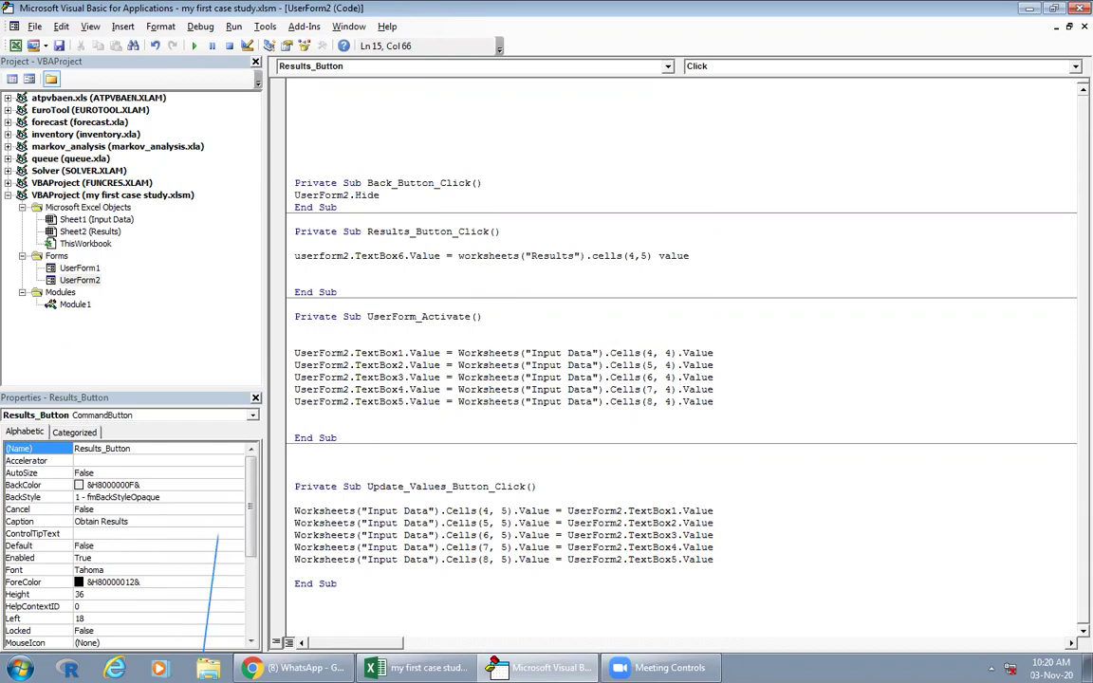
key(BackSpace)
key(BackSpace)
key(BackSpace)
text(valu)
click(590, 312)
Step: Check the per-day total in Results D5 and point the line at Cells(5, 4)
click(418, 668)
click(317, 257)
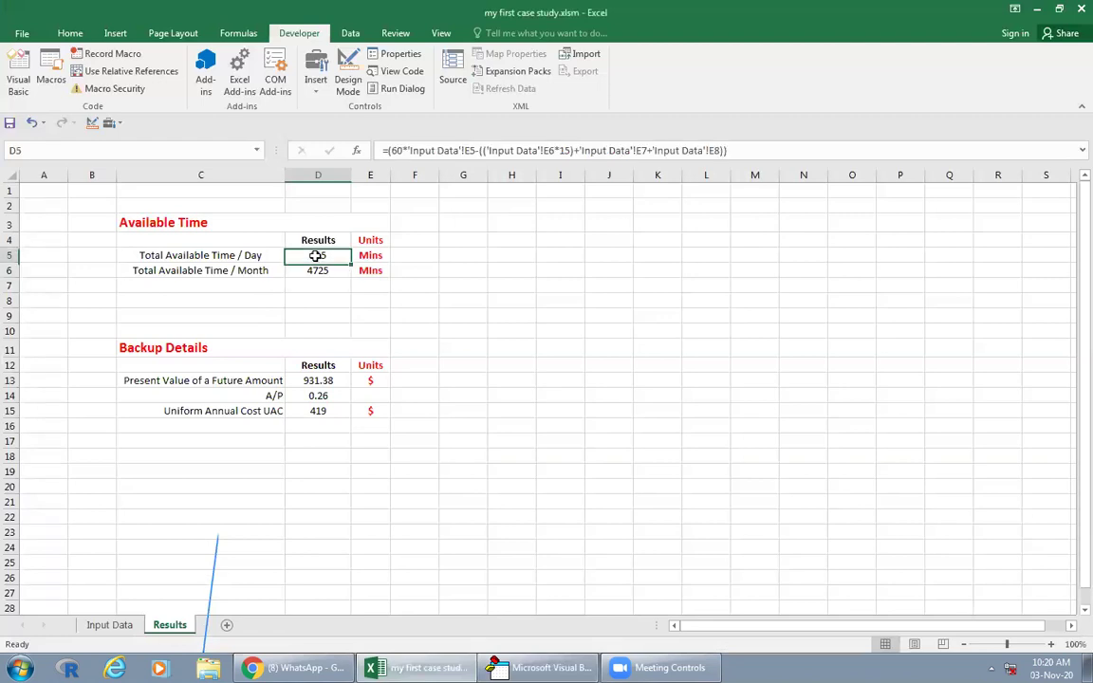
click(537, 667)
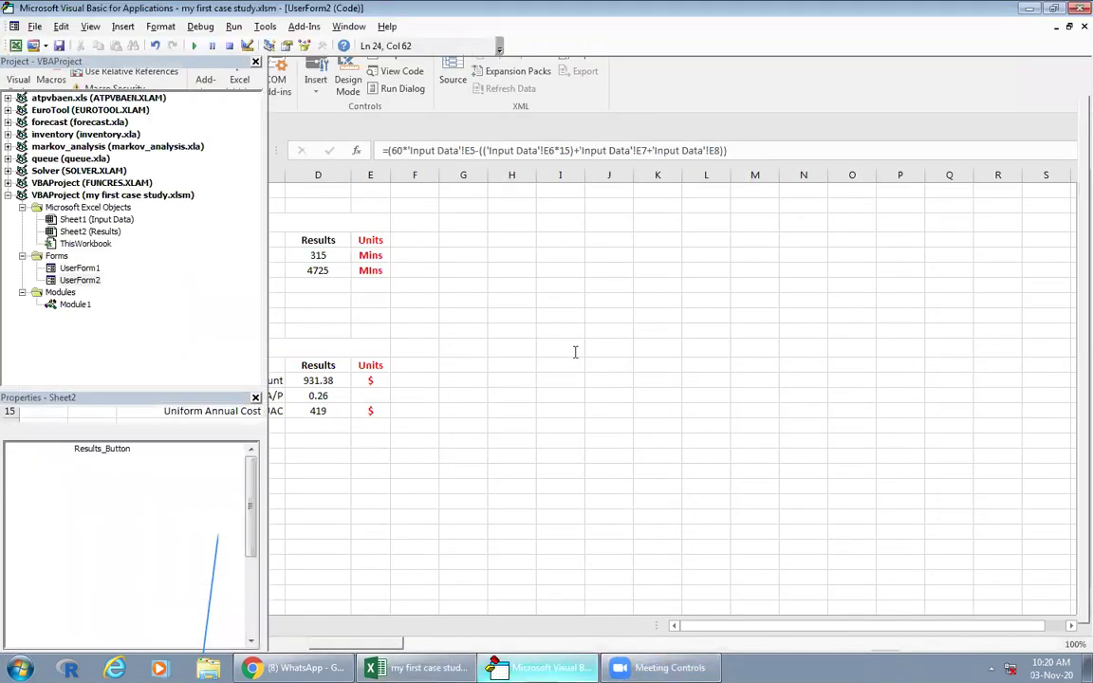
double_click(630, 256)
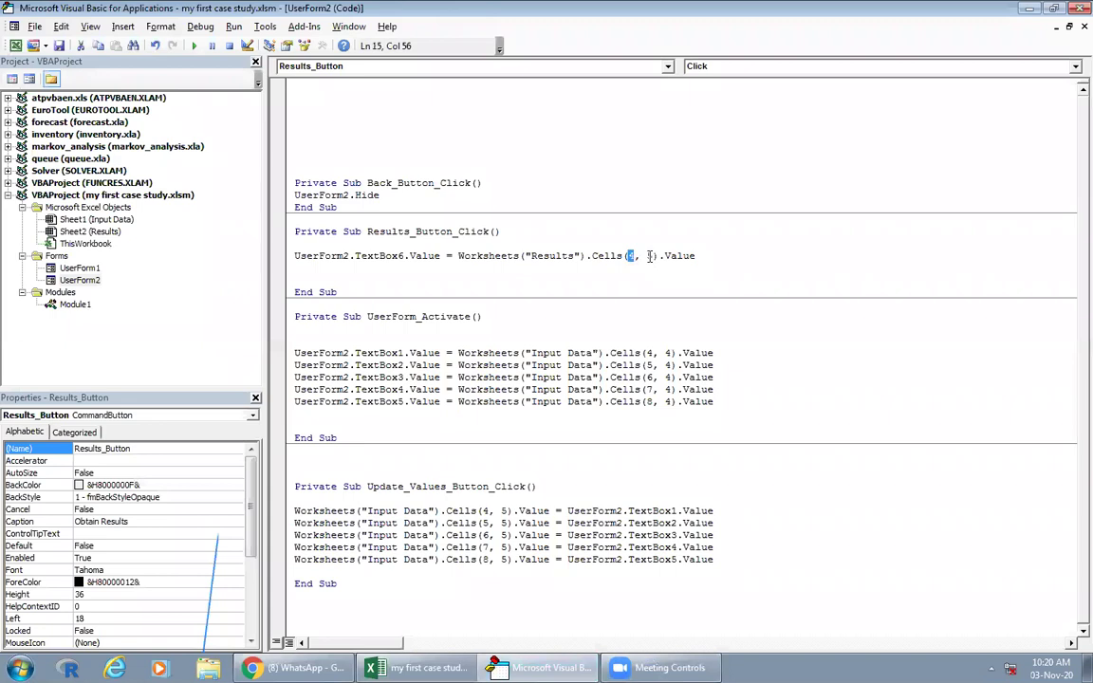
text(5)
double_click(650, 256)
text(4)
Step: Duplicate the assignment line and change the copy to read Cells(6, 4)
drag(721, 256, 232, 258)
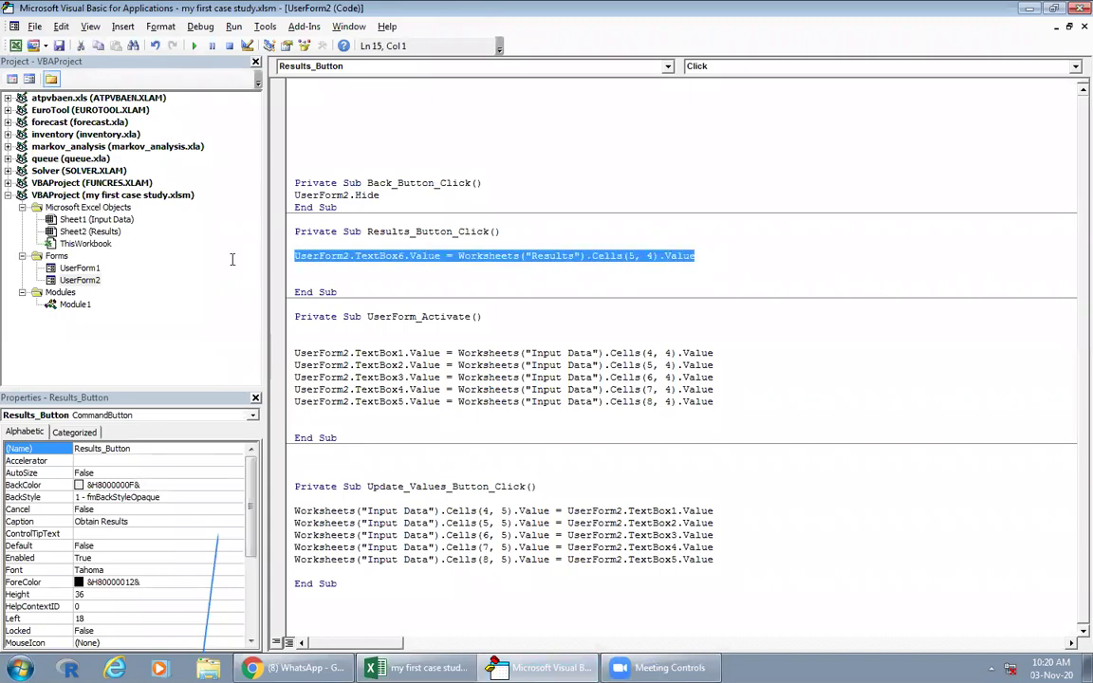
key(ctrl+c)
key(Down)
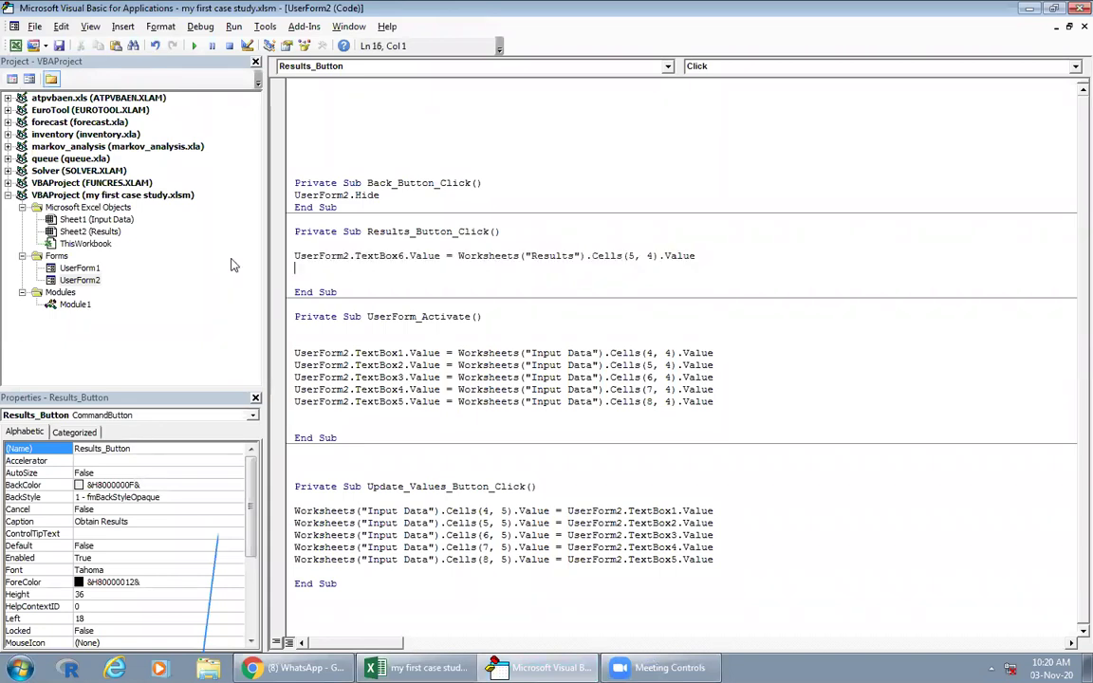
key(ctrl+v)
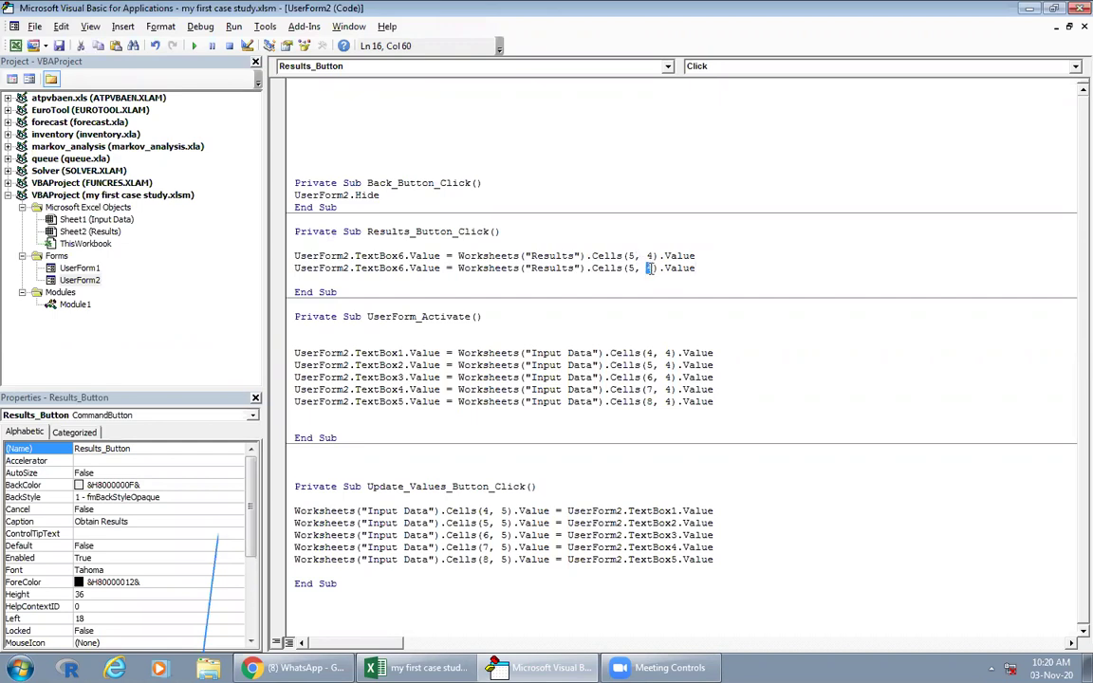
double_click(629, 268)
click(625, 327)
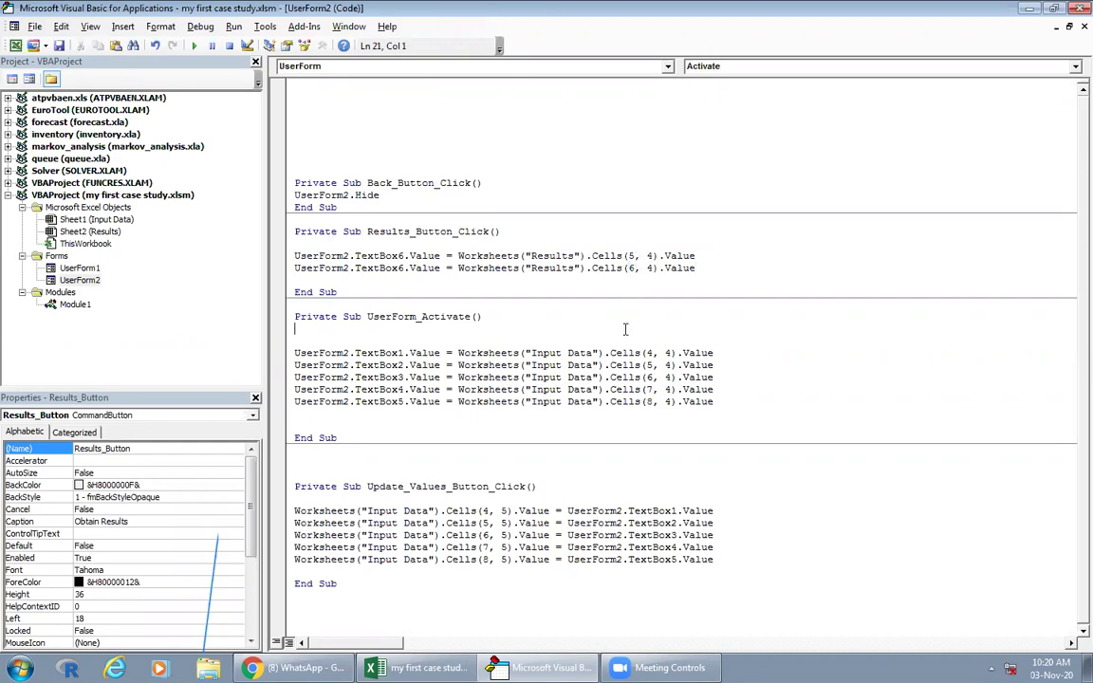
Step: Check the monthly total in Results D6, then save the workbook past the privacy warning
key(alt+F11)
click(312, 272)
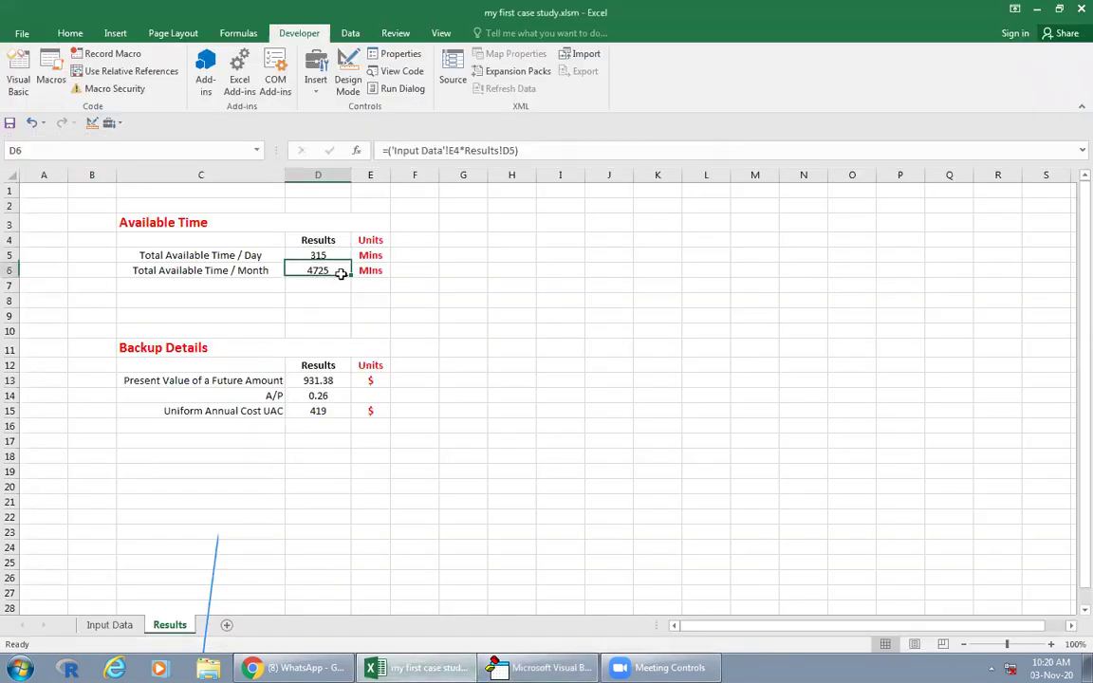
click(538, 668)
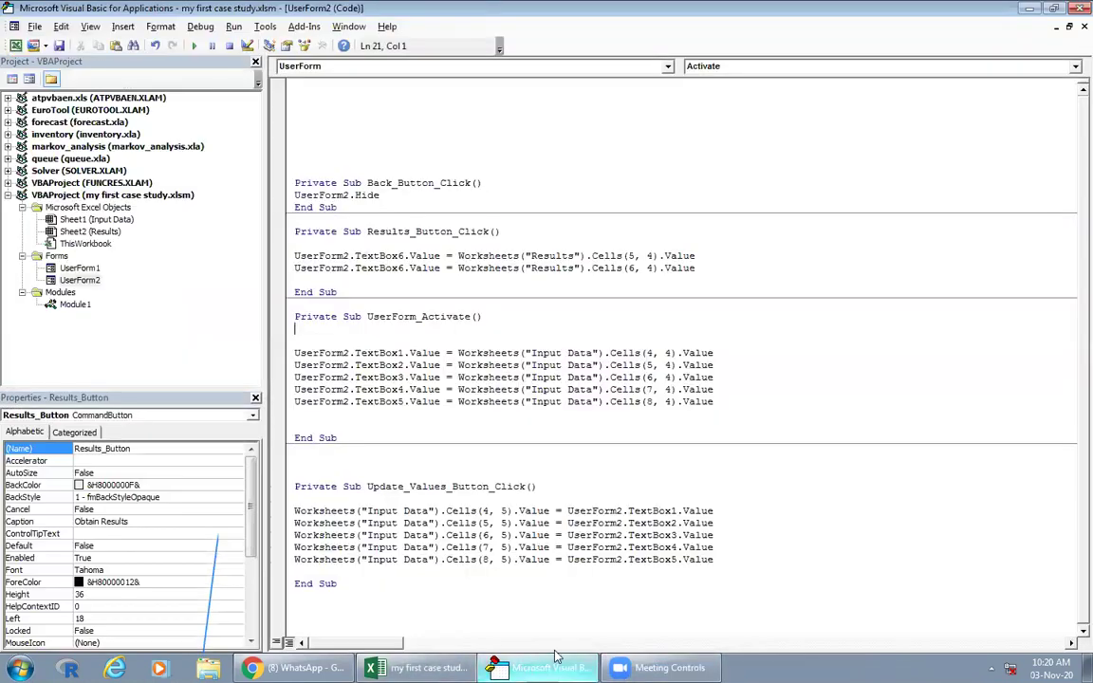
click(57, 45)
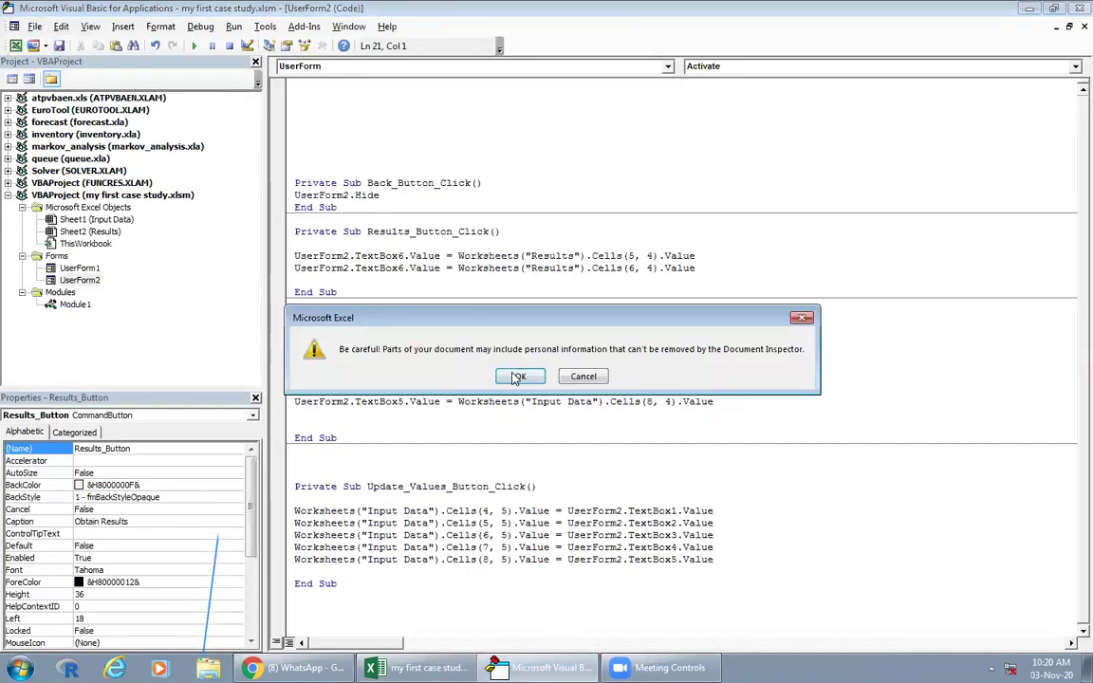
key(Return)
Step: Run the Main Window and Time Details forms and fetch results, showing 4725 per day
key(alt+F11)
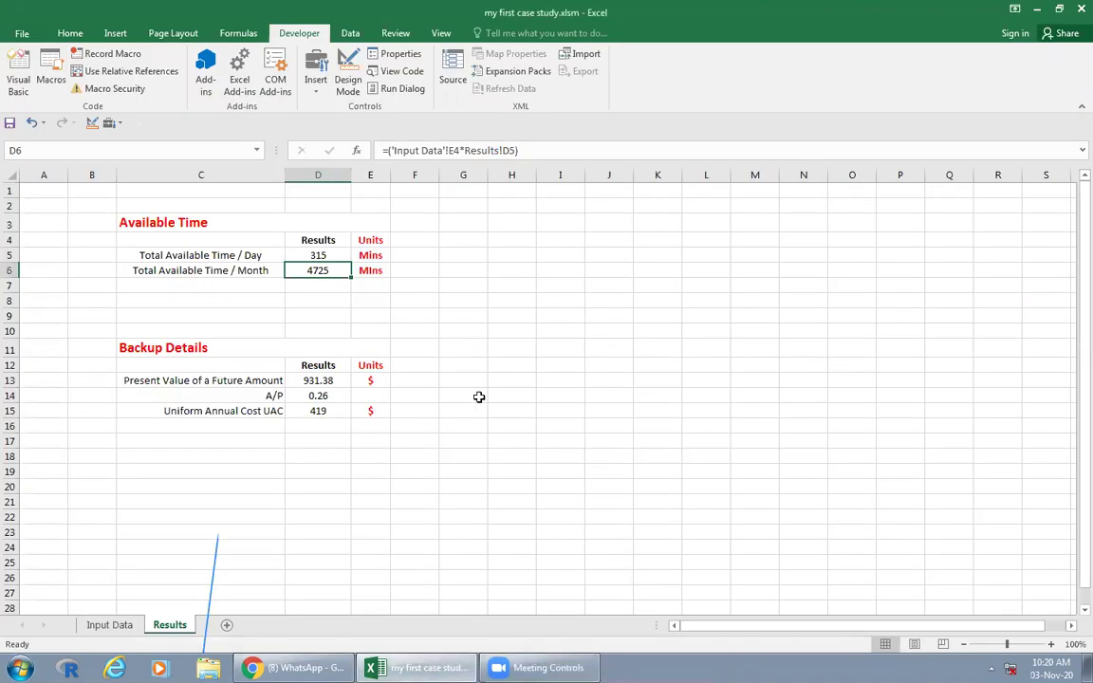
click(109, 625)
click(677, 317)
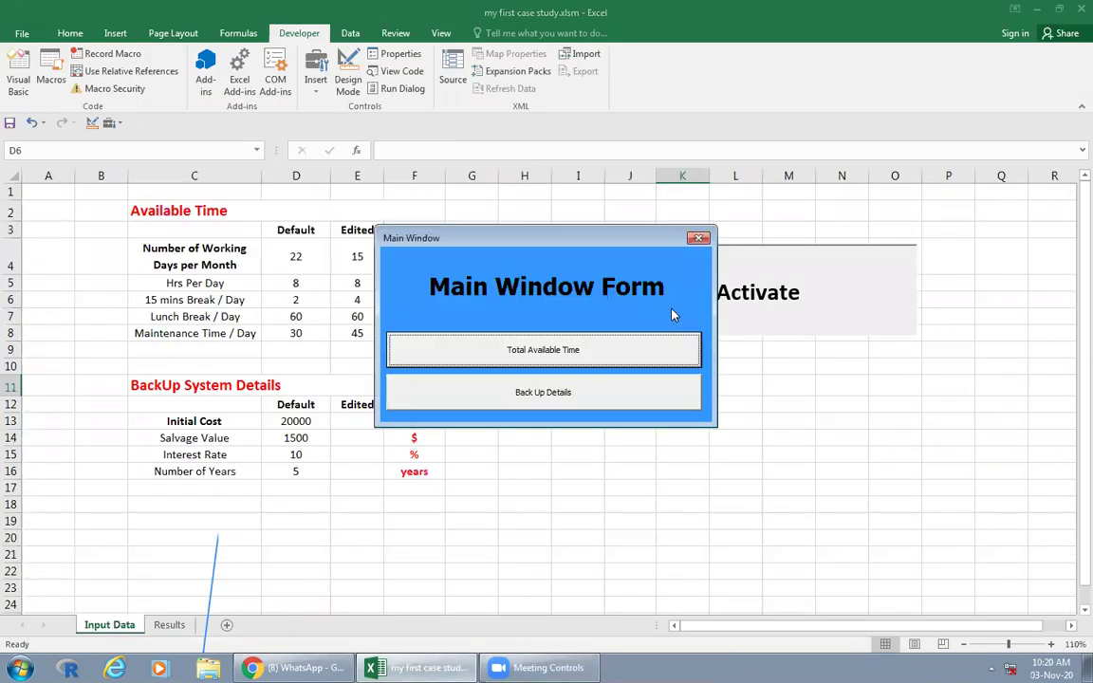
click(619, 351)
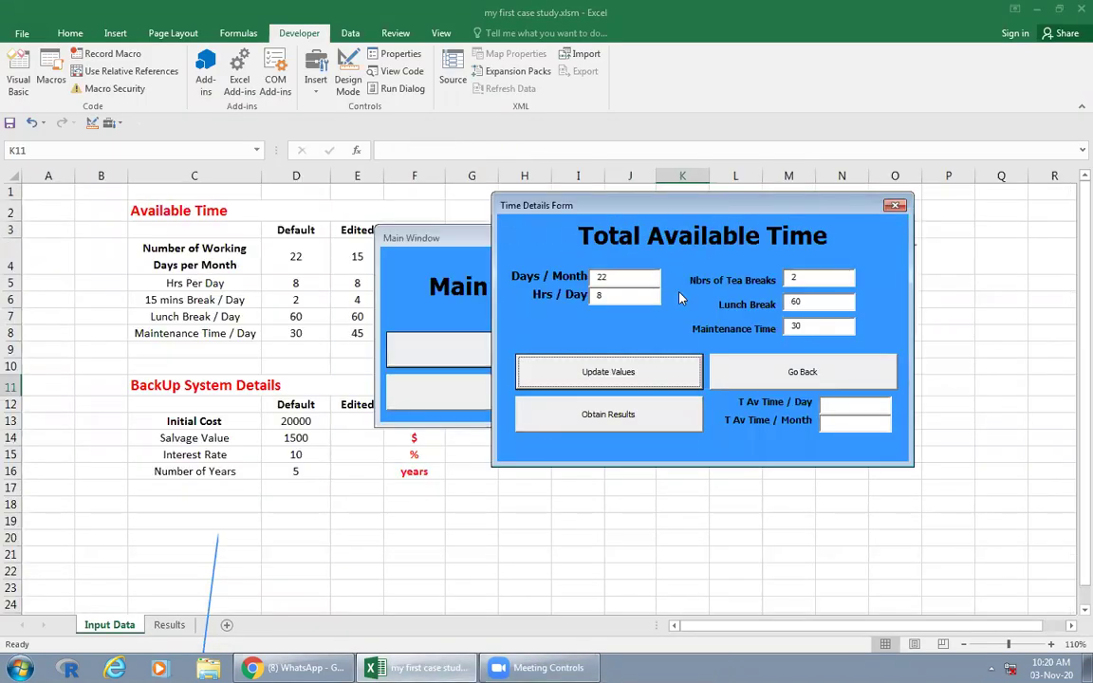
click(616, 422)
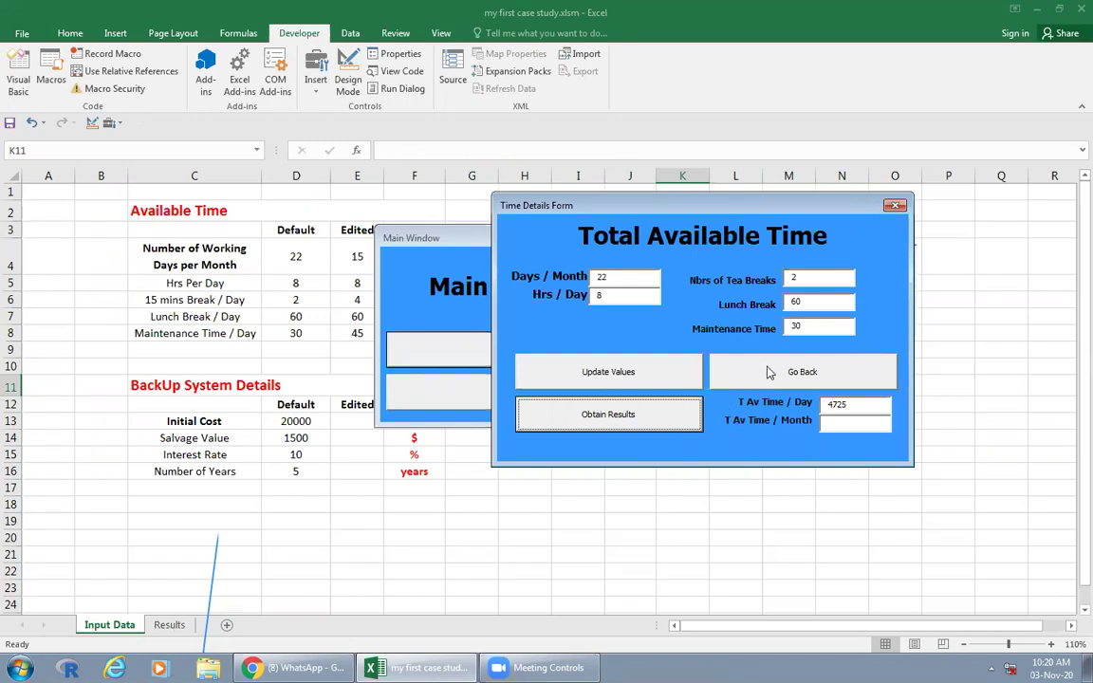
click(787, 384)
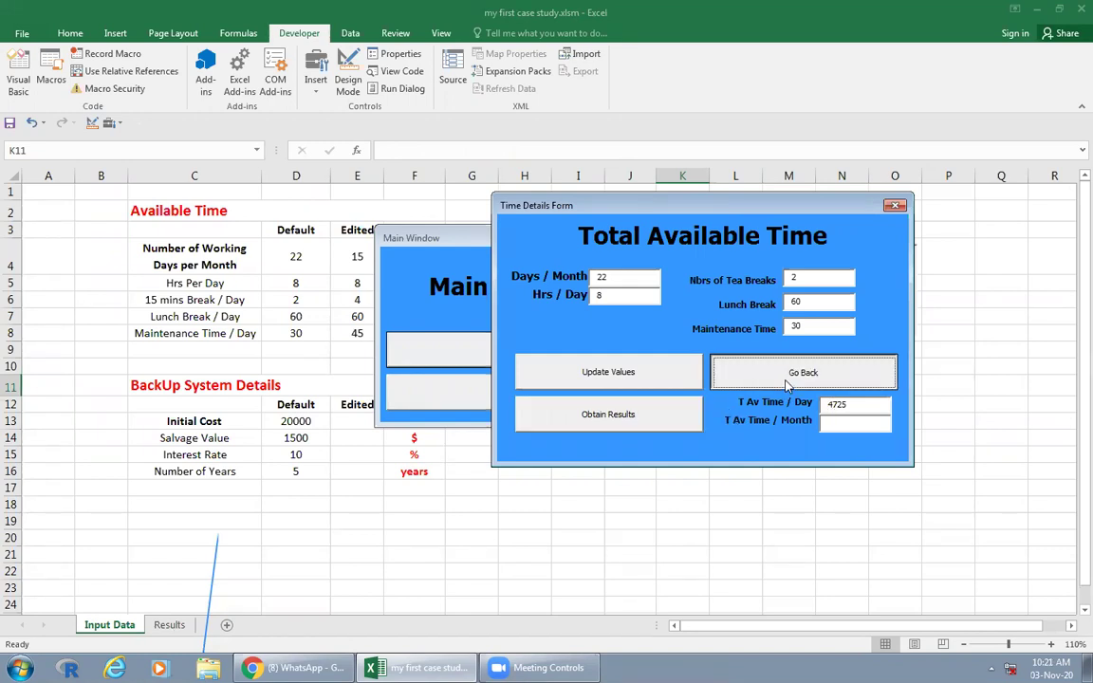
click(699, 237)
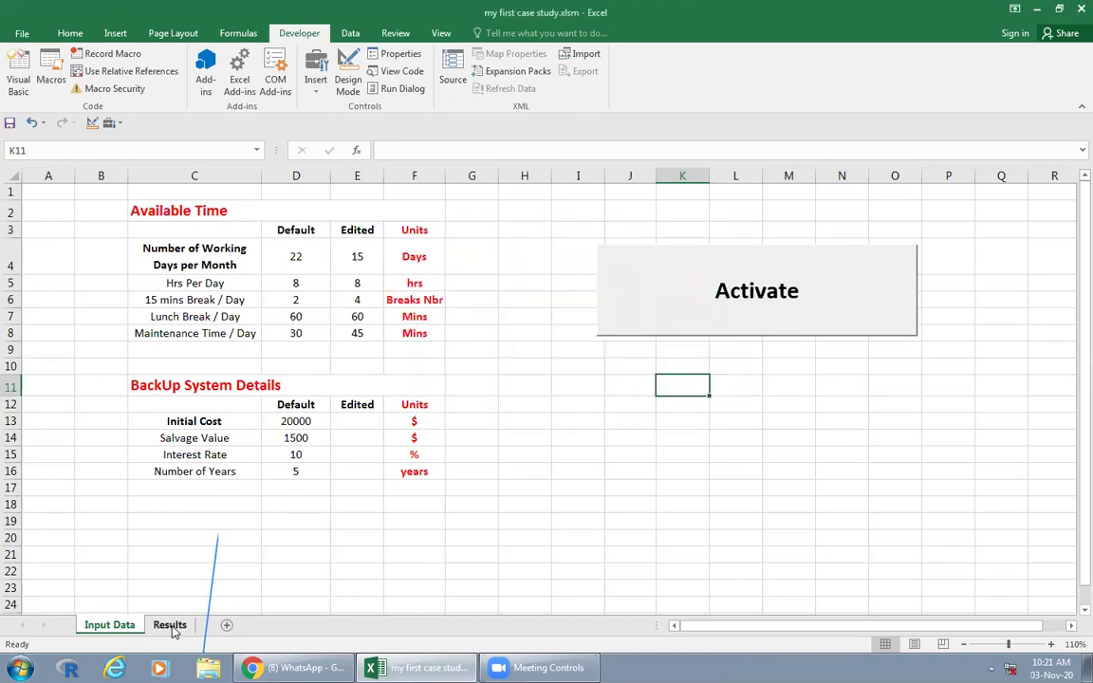
Step: Check the per-day total in Results D5, then return to the form's code
click(170, 626)
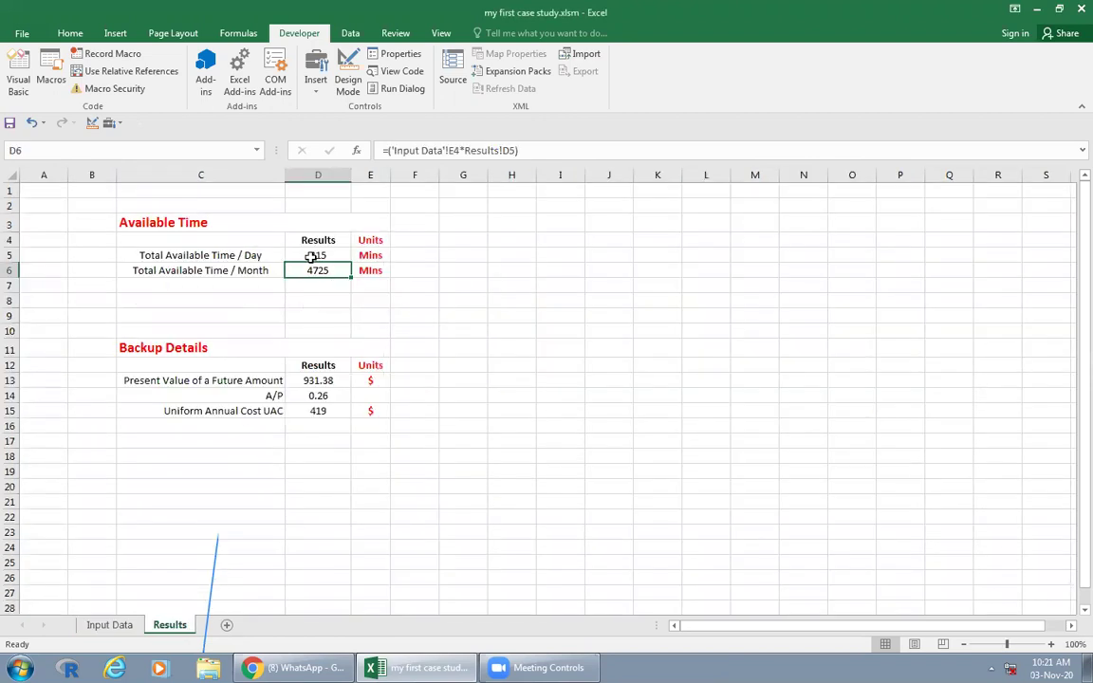
click(311, 256)
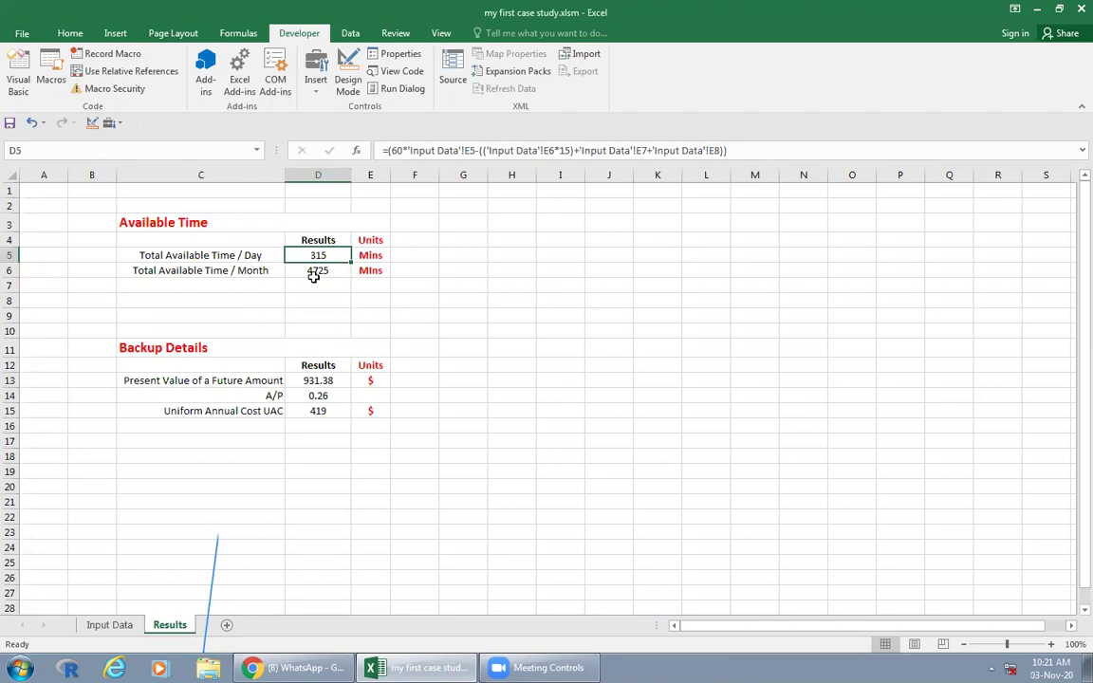
click(112, 629)
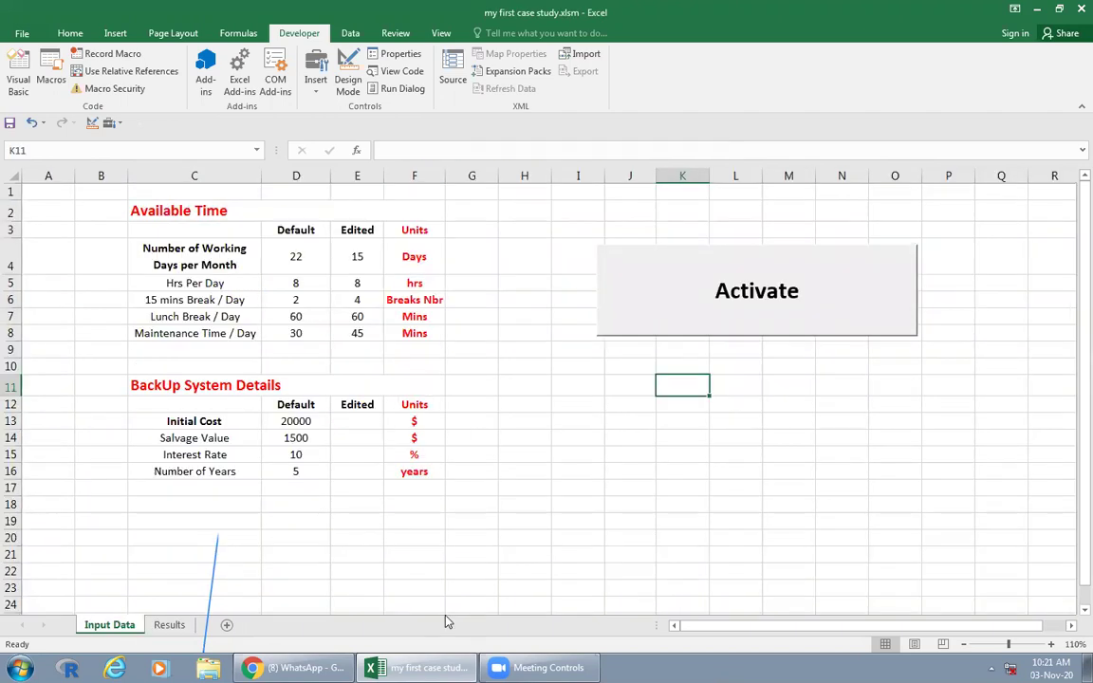
key(alt+F11)
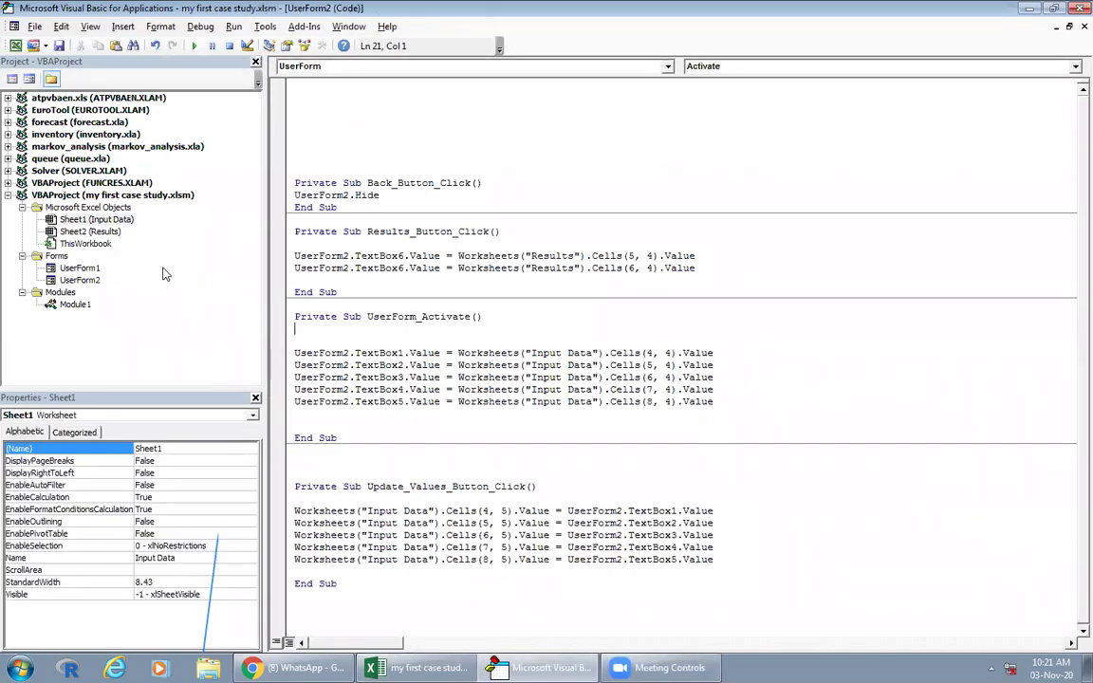
Step: Open the UserForm2 Time Details Form design and check the T Av Time / Day and / Month box names
double_click(80, 279)
double_click(79, 267)
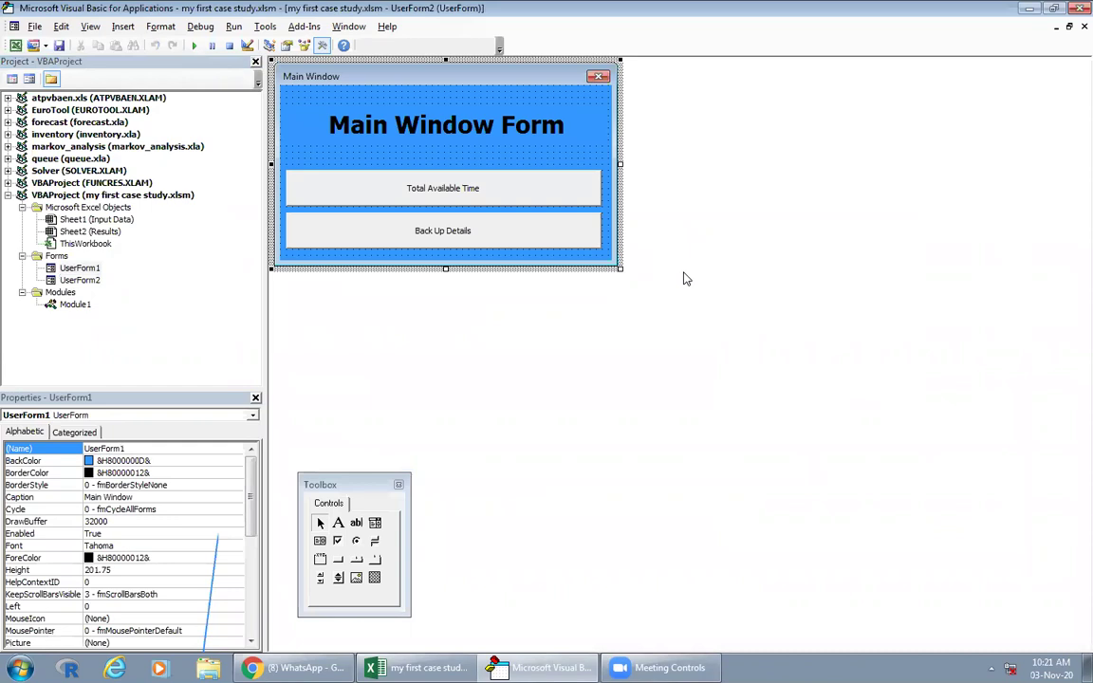
double_click(90, 280)
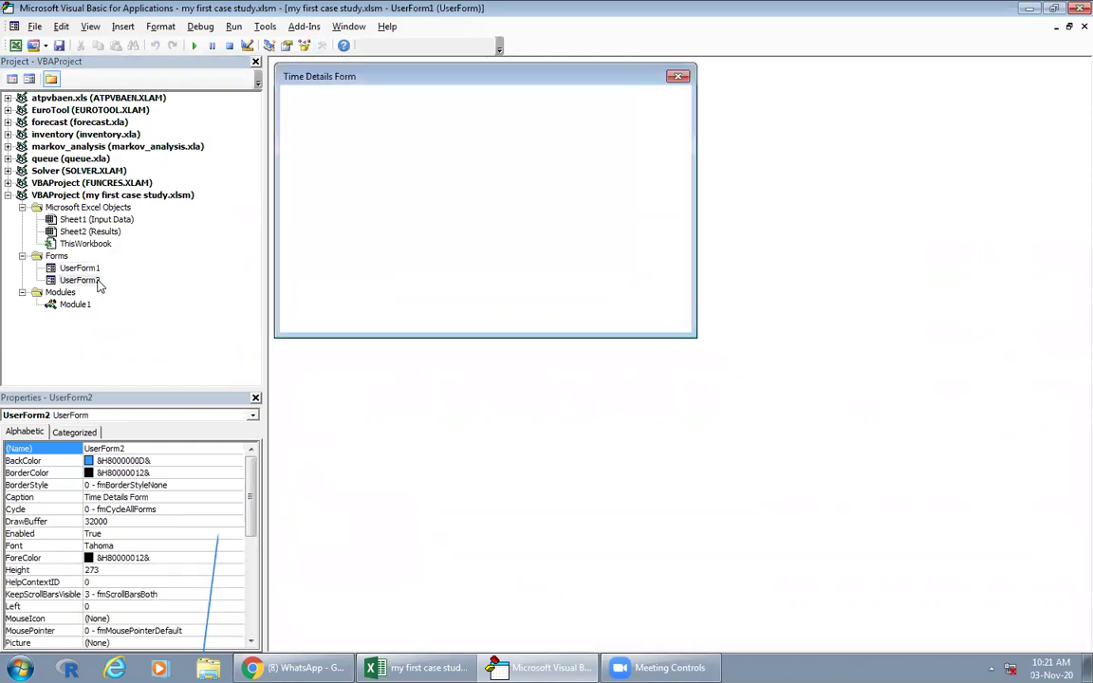
click(619, 276)
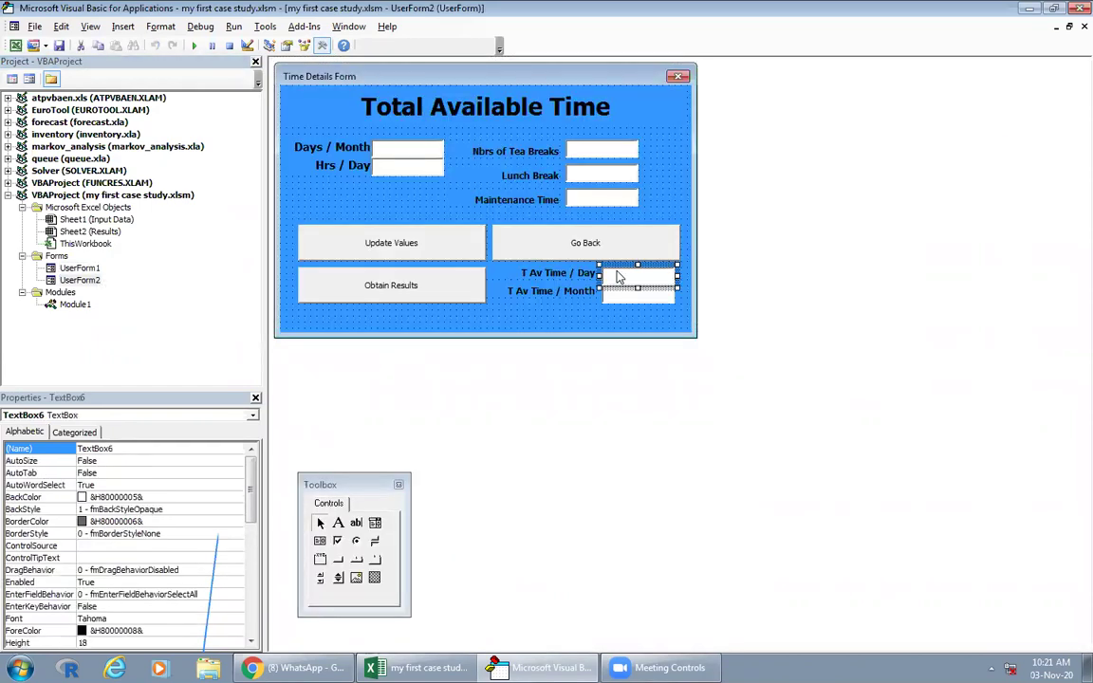
click(634, 295)
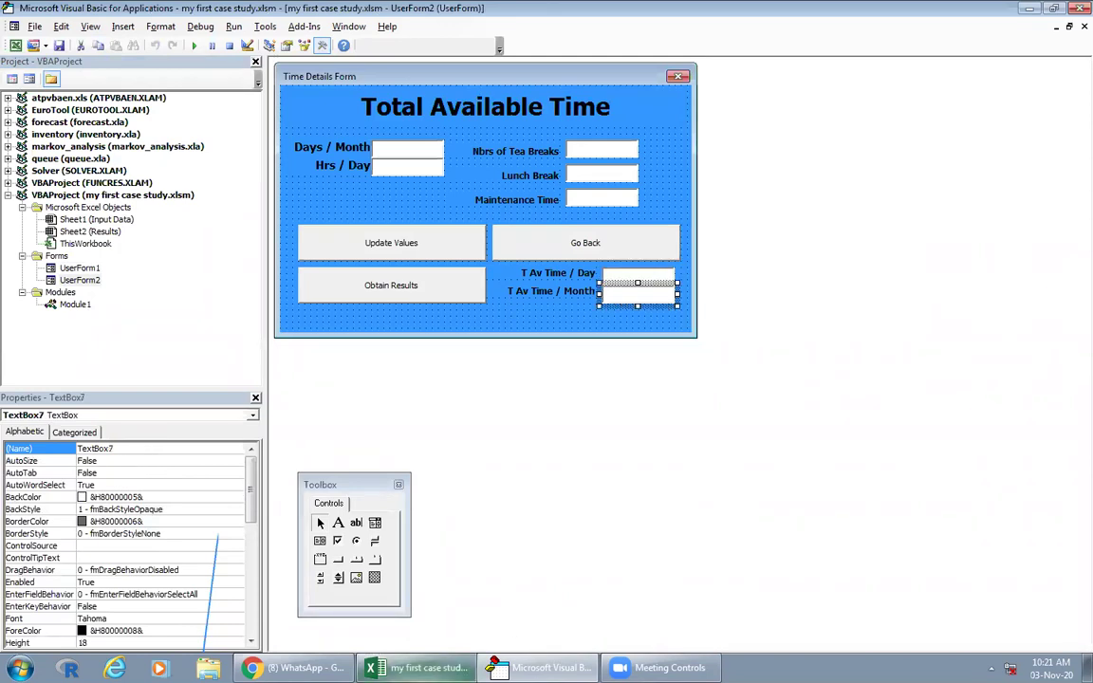
click(437, 667)
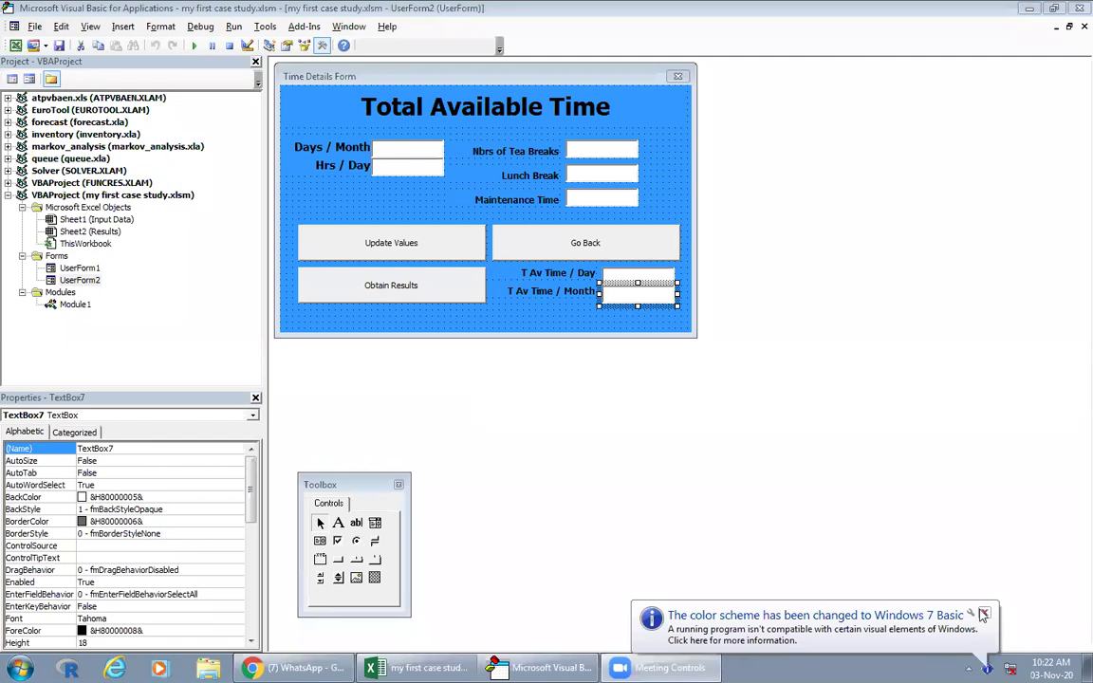
click(984, 613)
Step: Inspect the monthly total formula in Results D6 and open the Obtain Results click code
key(alt+F11)
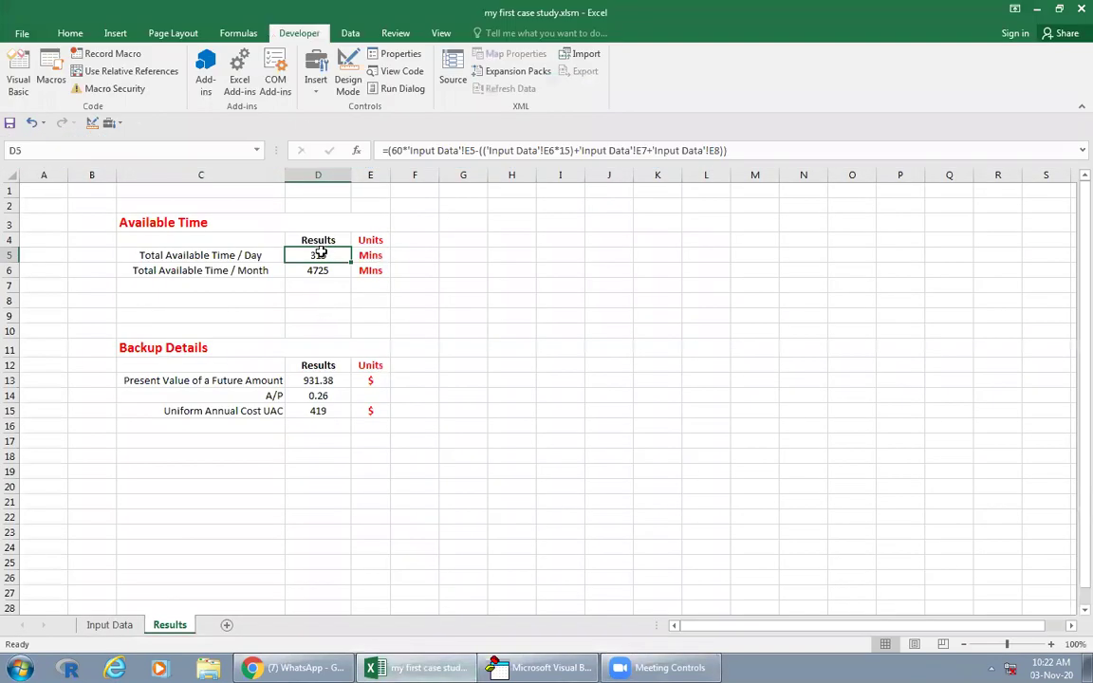
click(325, 271)
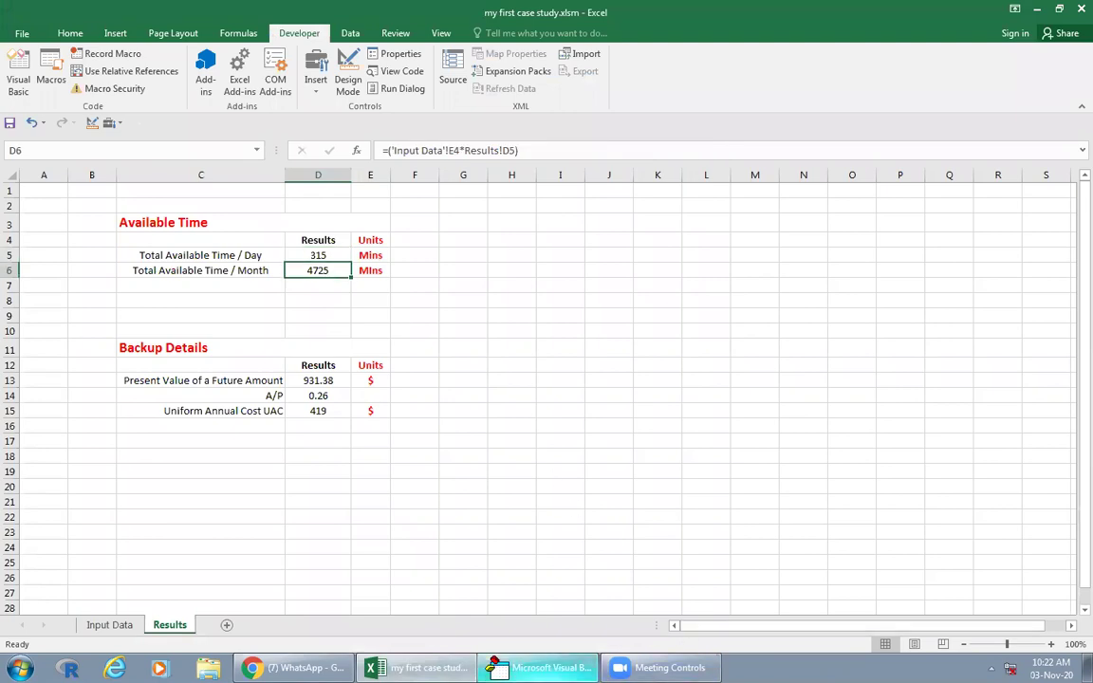
click(538, 668)
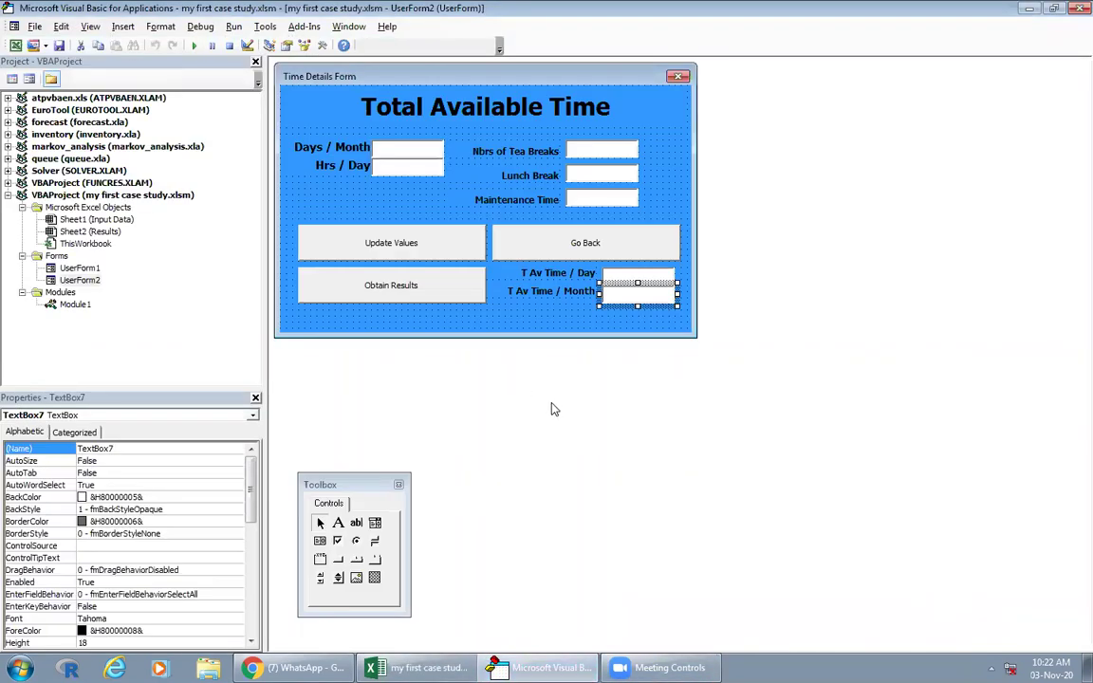
click(415, 300)
double_click(428, 297)
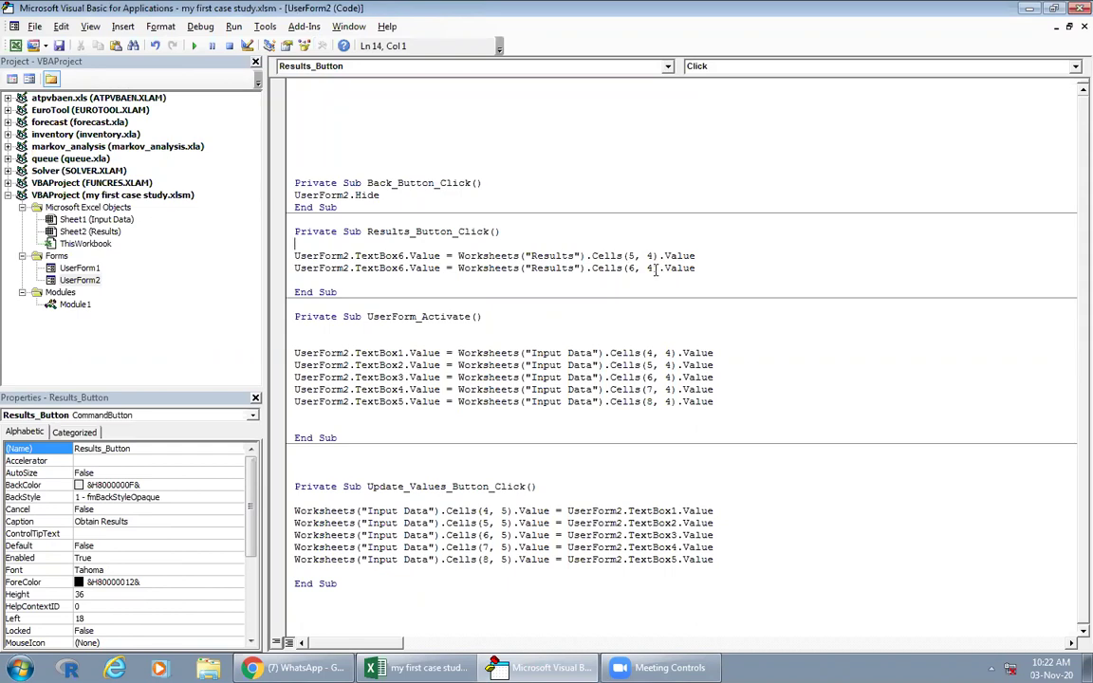
Step: Save the VBA project past the privacy warning and close the editor
click(59, 45)
click(470, 342)
click(1080, 8)
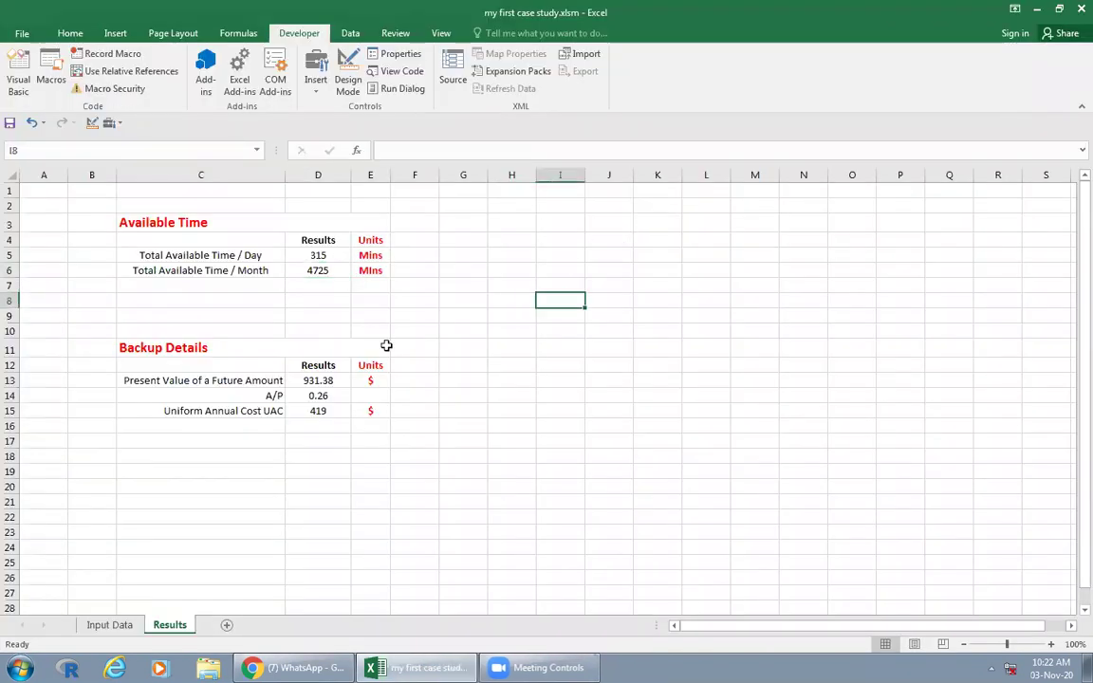
Step: Rerun the Time Details Form's Obtain Results, getting 4725 per day, then close both forms
click(319, 256)
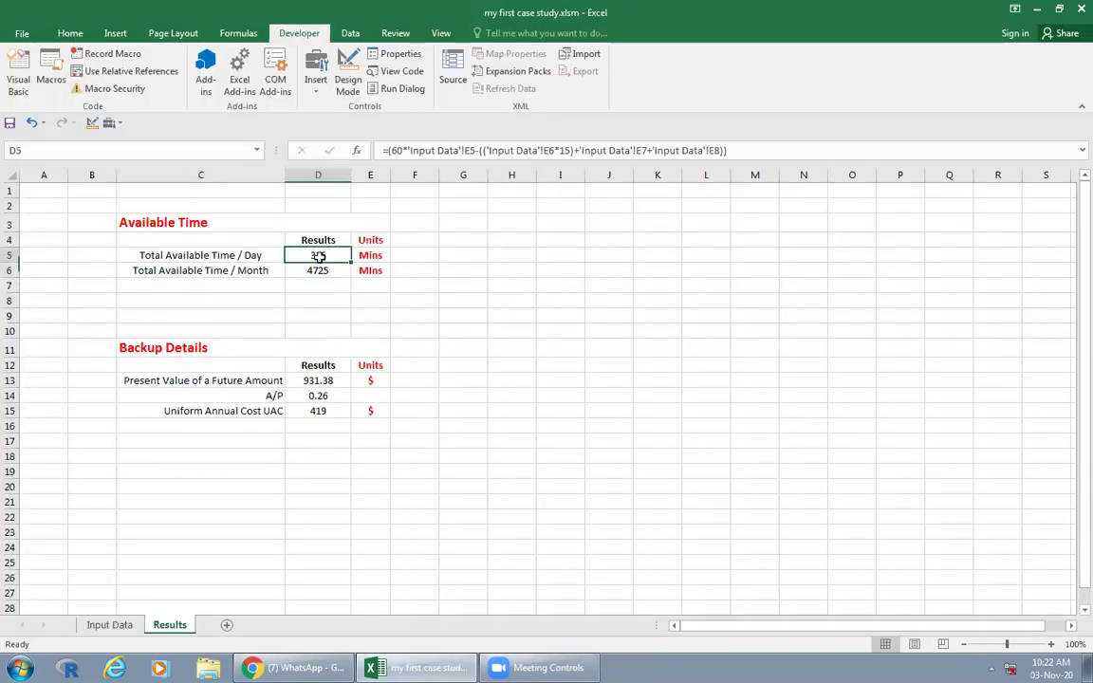
click(109, 625)
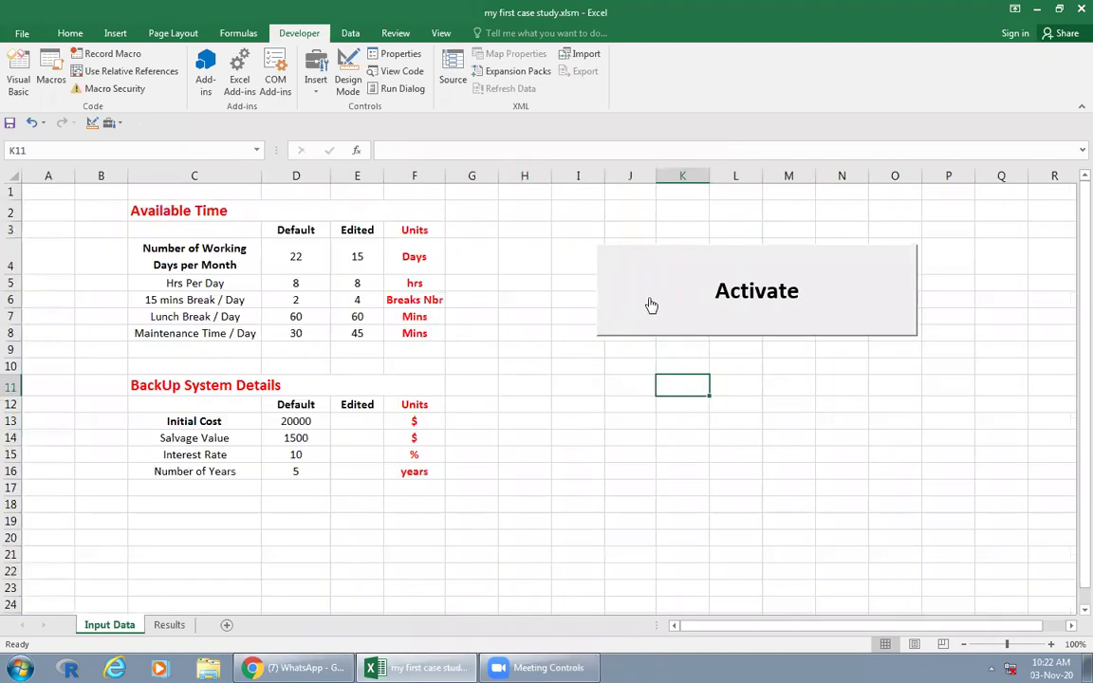
click(651, 304)
click(543, 347)
click(513, 417)
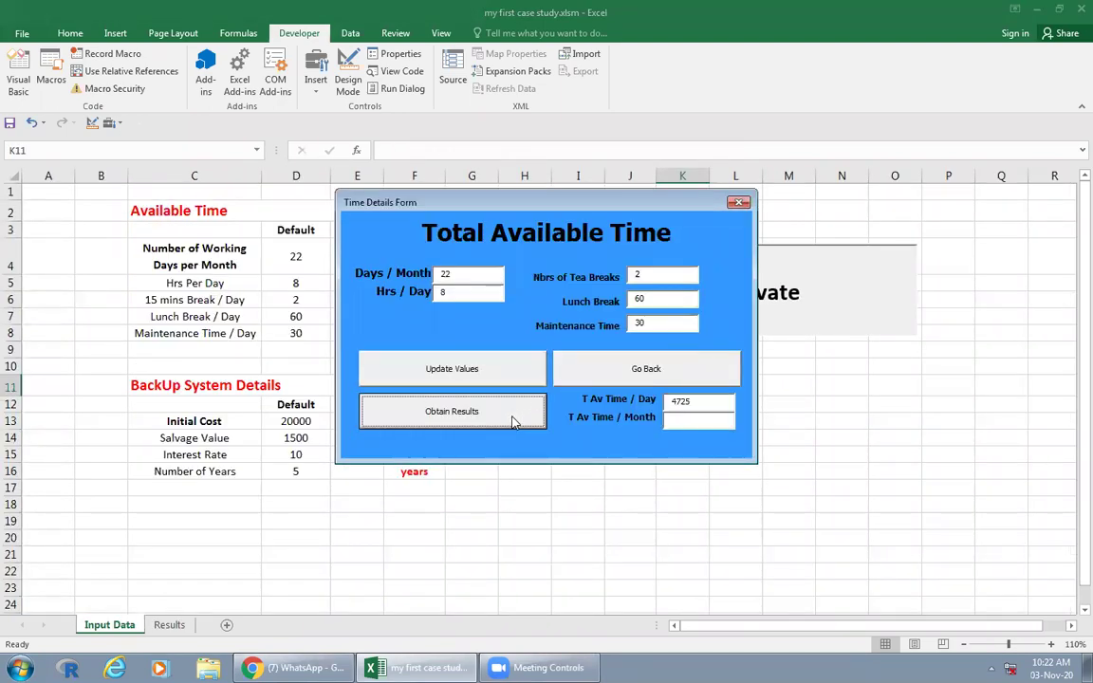
drag(549, 206, 722, 224)
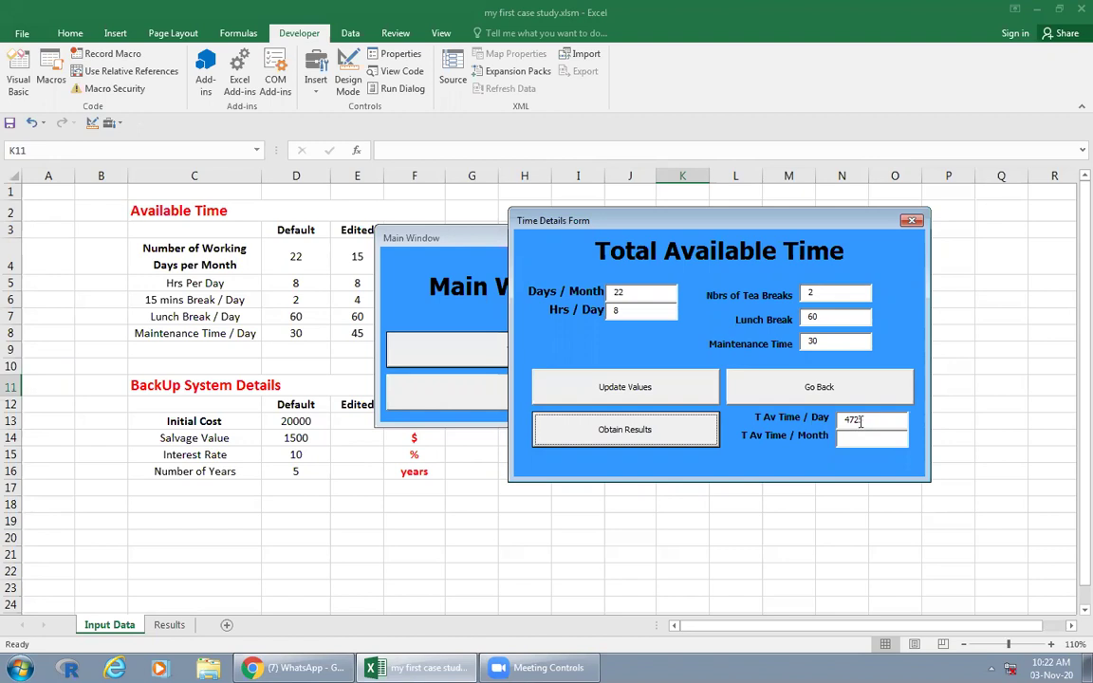
click(771, 389)
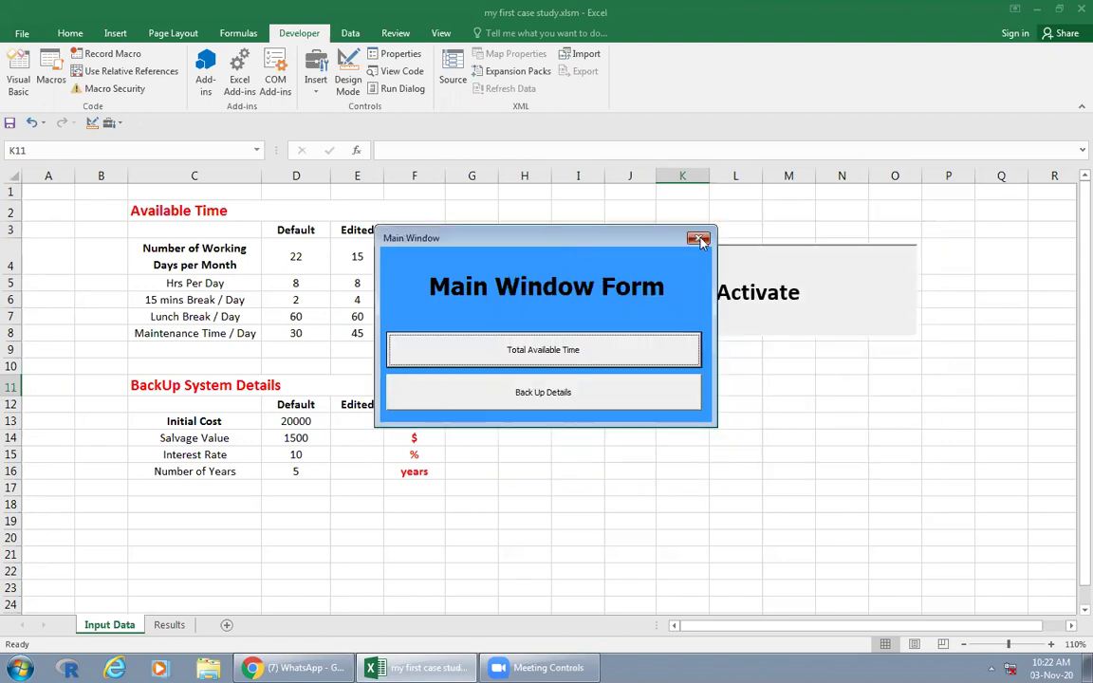
click(700, 240)
click(631, 404)
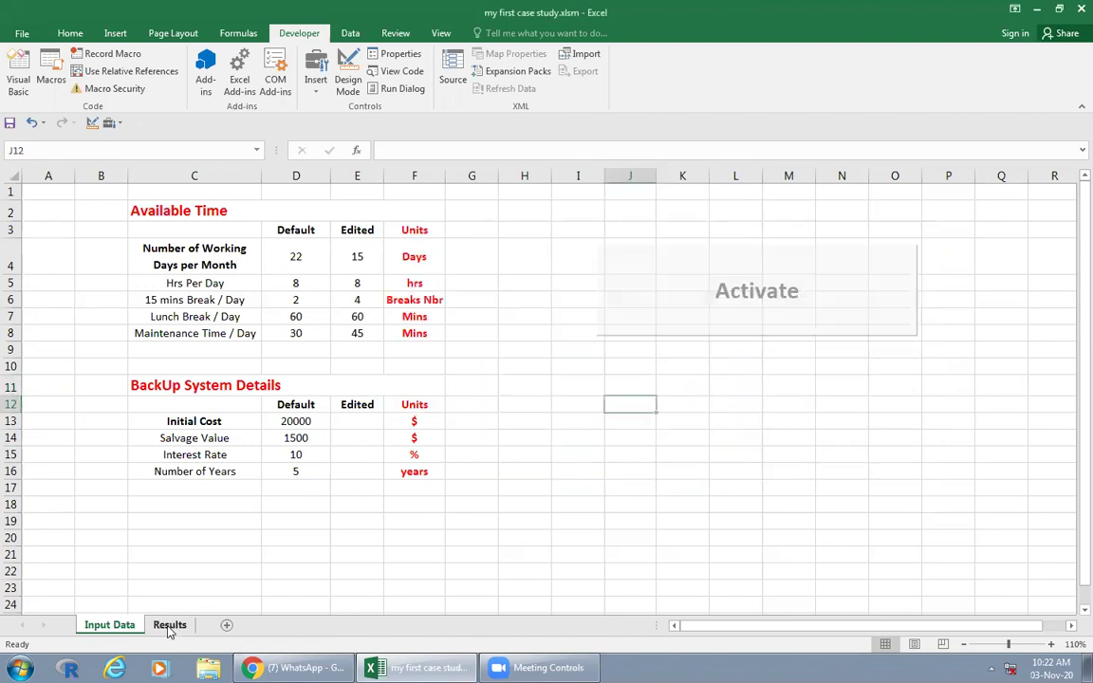
Step: Inspect the D5 (315 per day) and D6 (4725 per month) formulas, then reopen the VBA editor
click(170, 625)
click(313, 270)
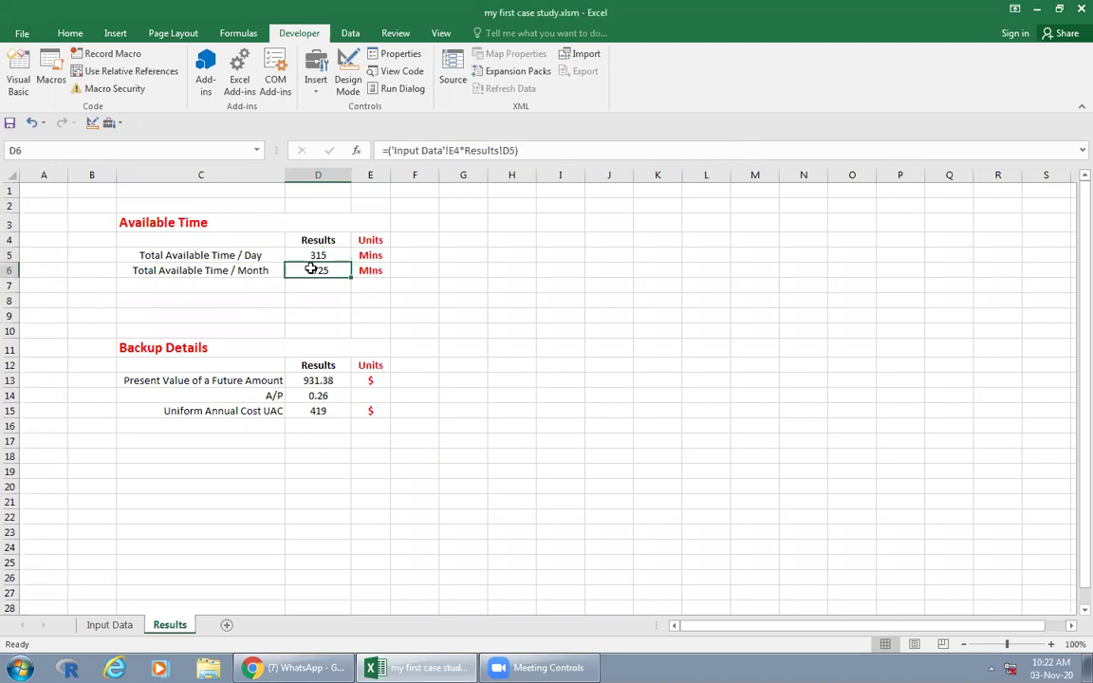
click(316, 255)
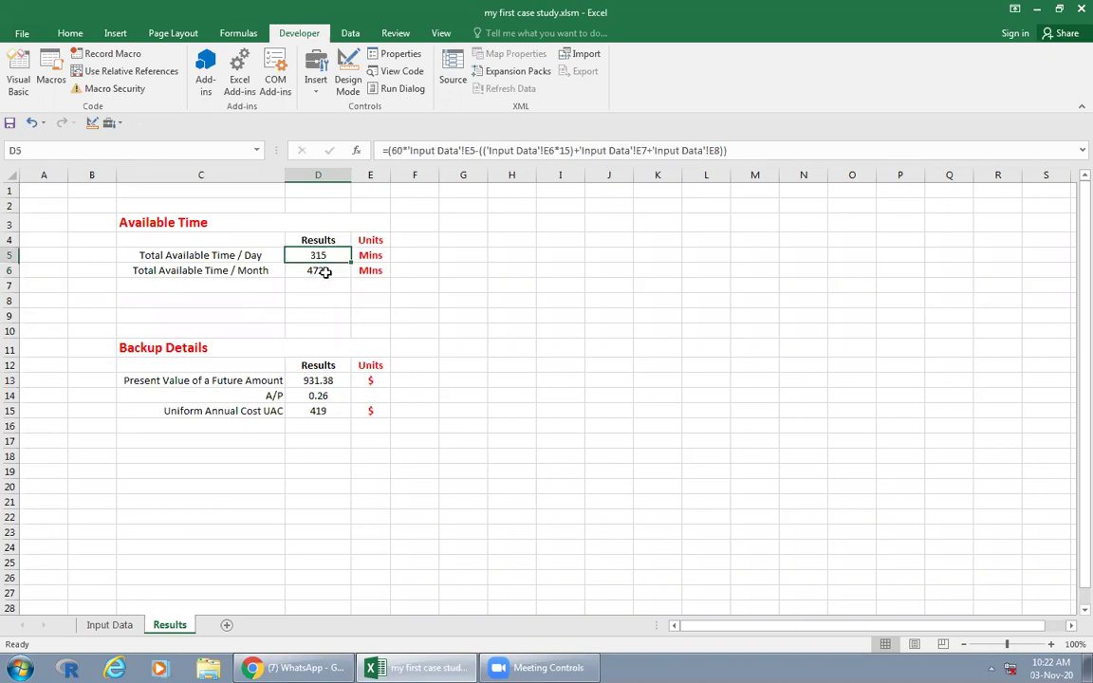
click(324, 273)
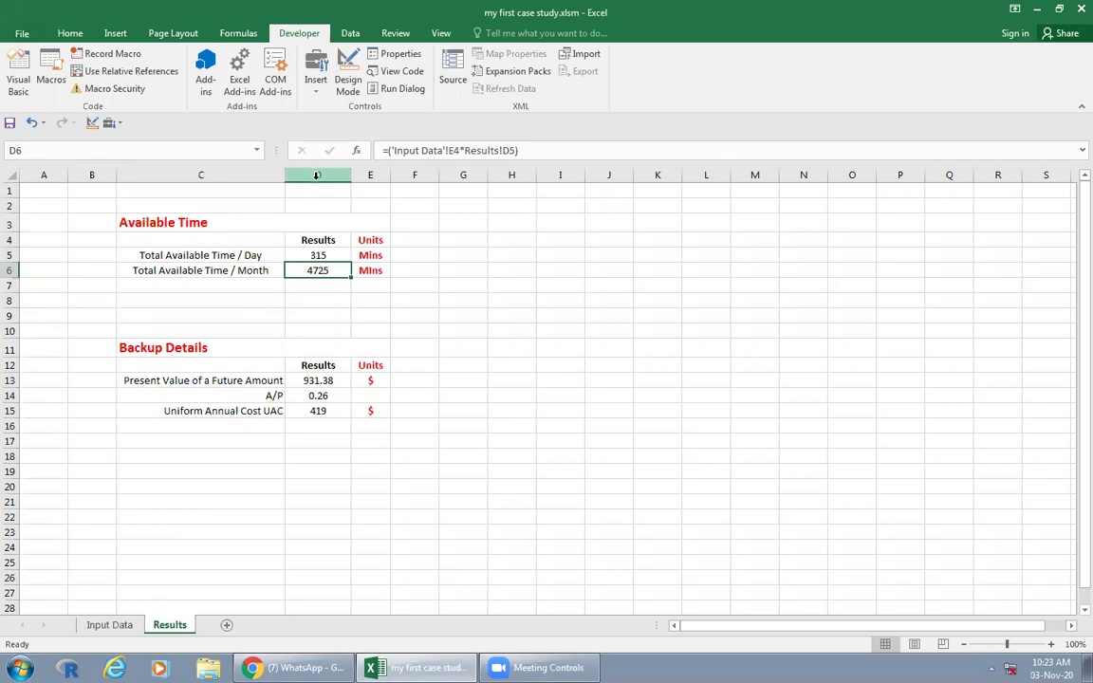
click(316, 254)
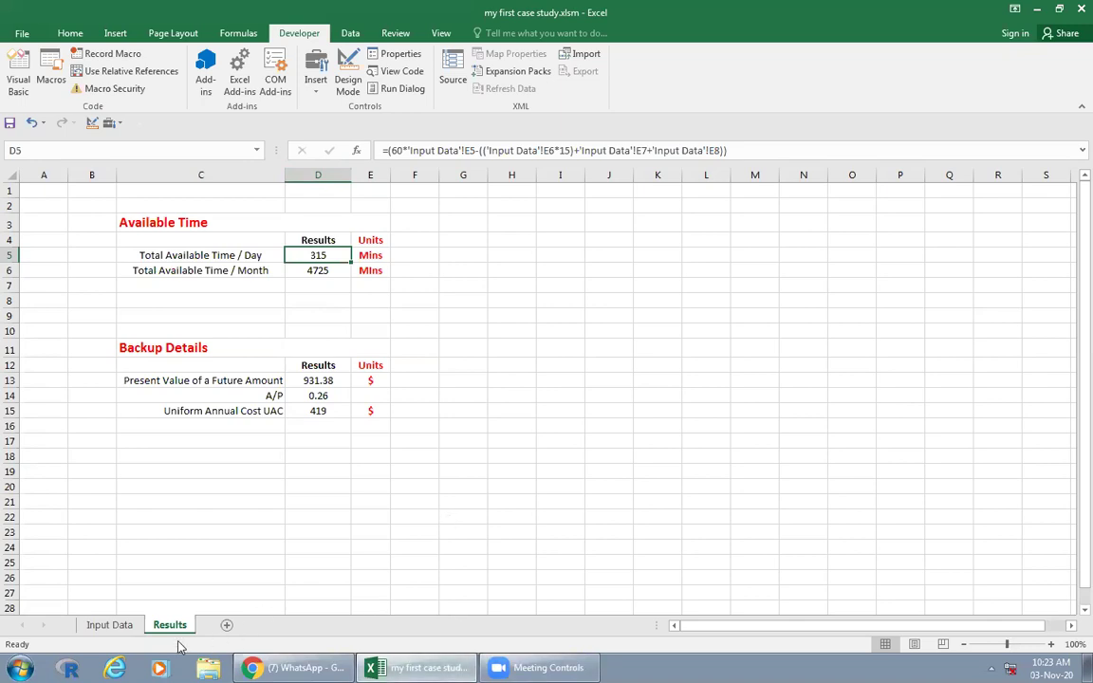
click(107, 625)
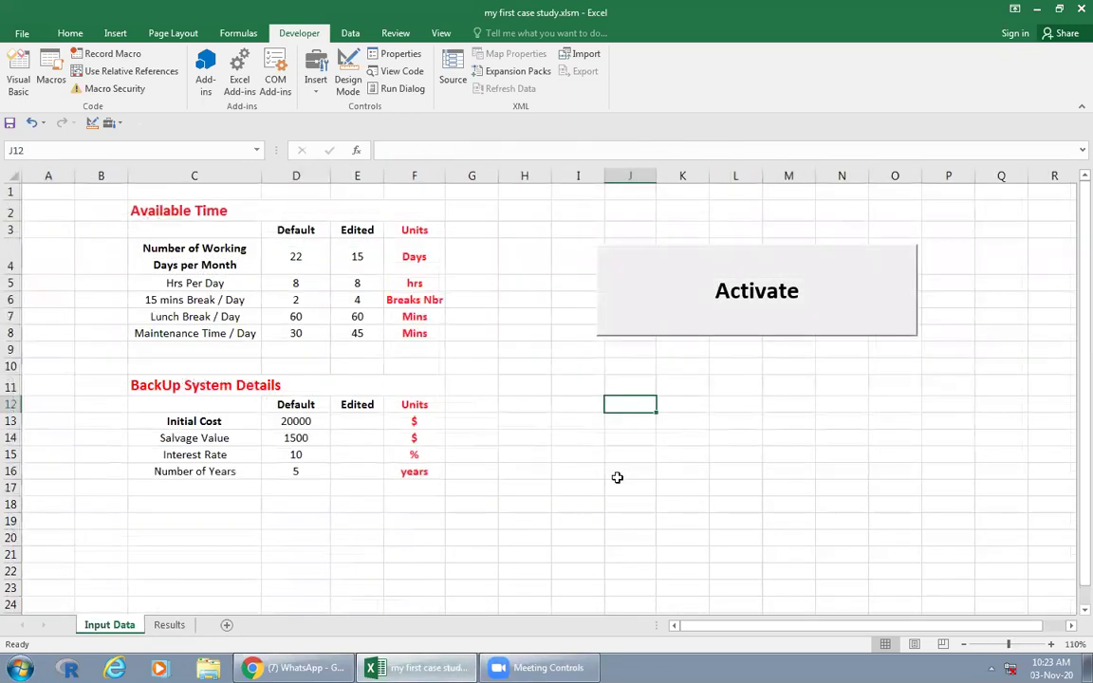
key(alt+F11)
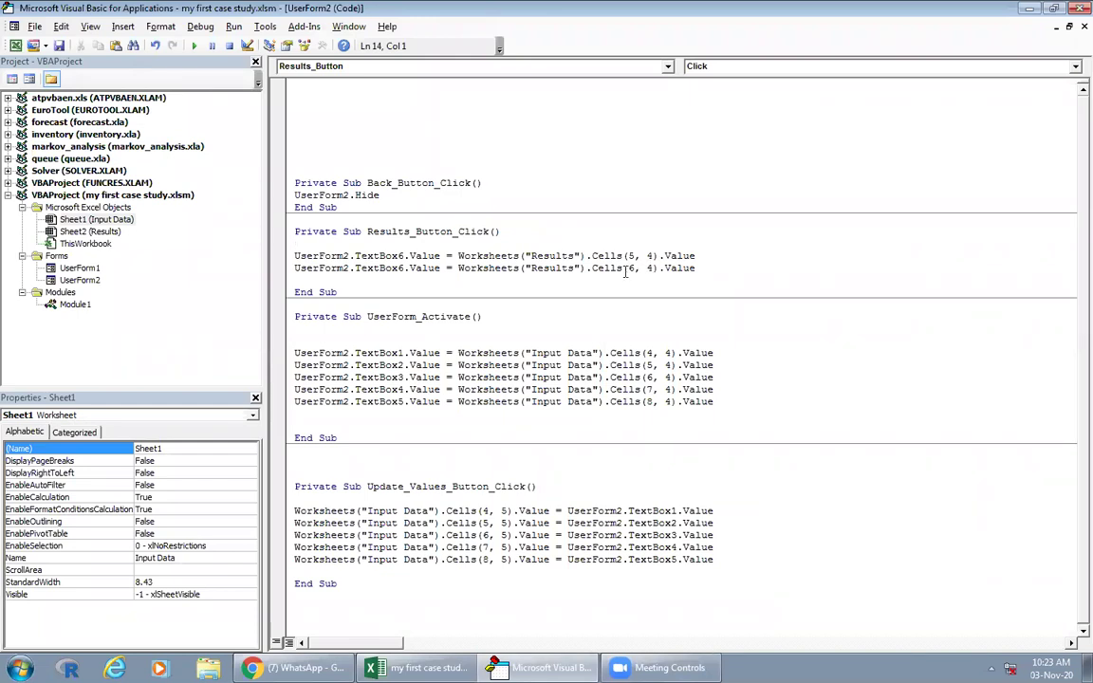
Step: Change the second TextBox6 reference to TextBox7, save the project and close the editor
drag(396, 269, 402, 268)
text(7)
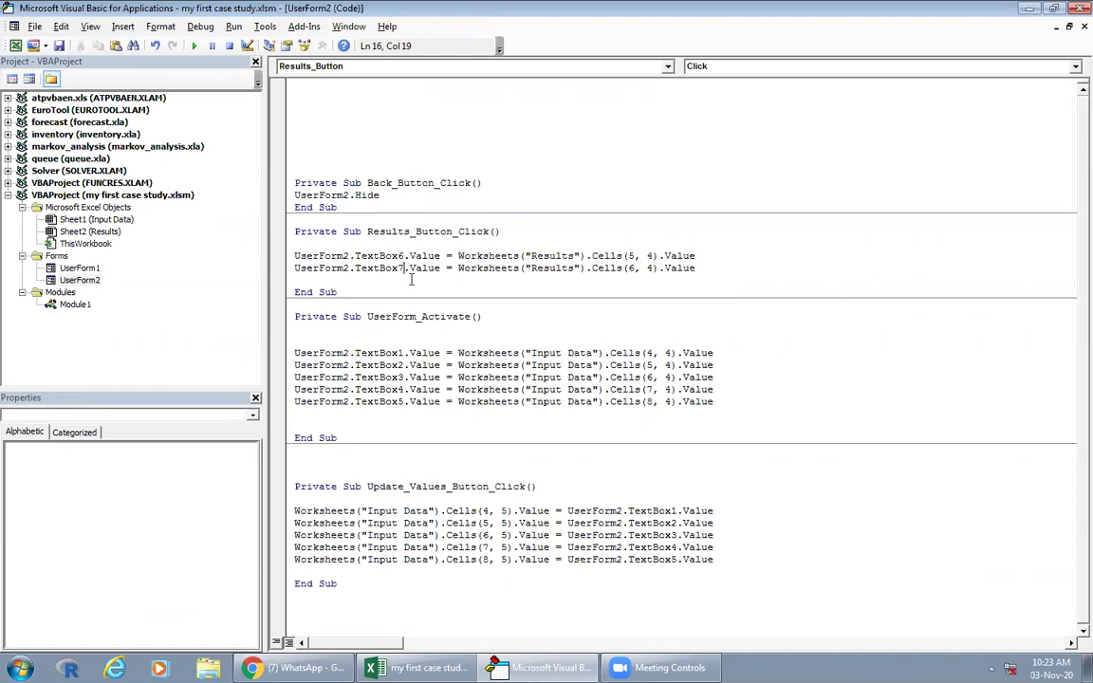
click(59, 45)
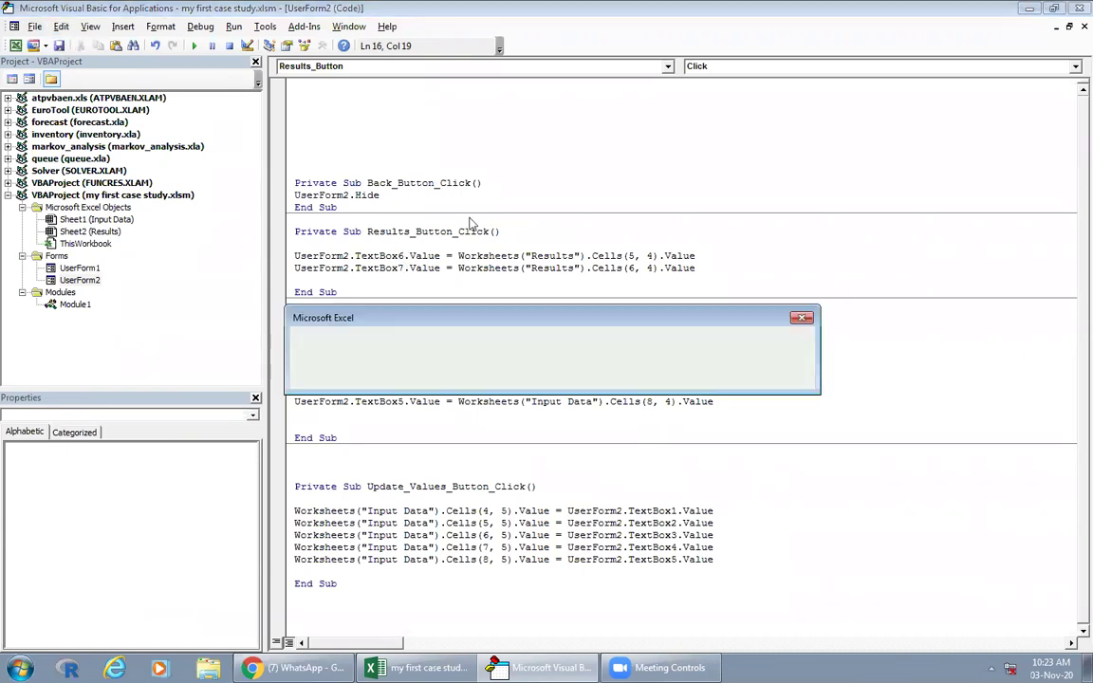
click(475, 339)
click(1073, 13)
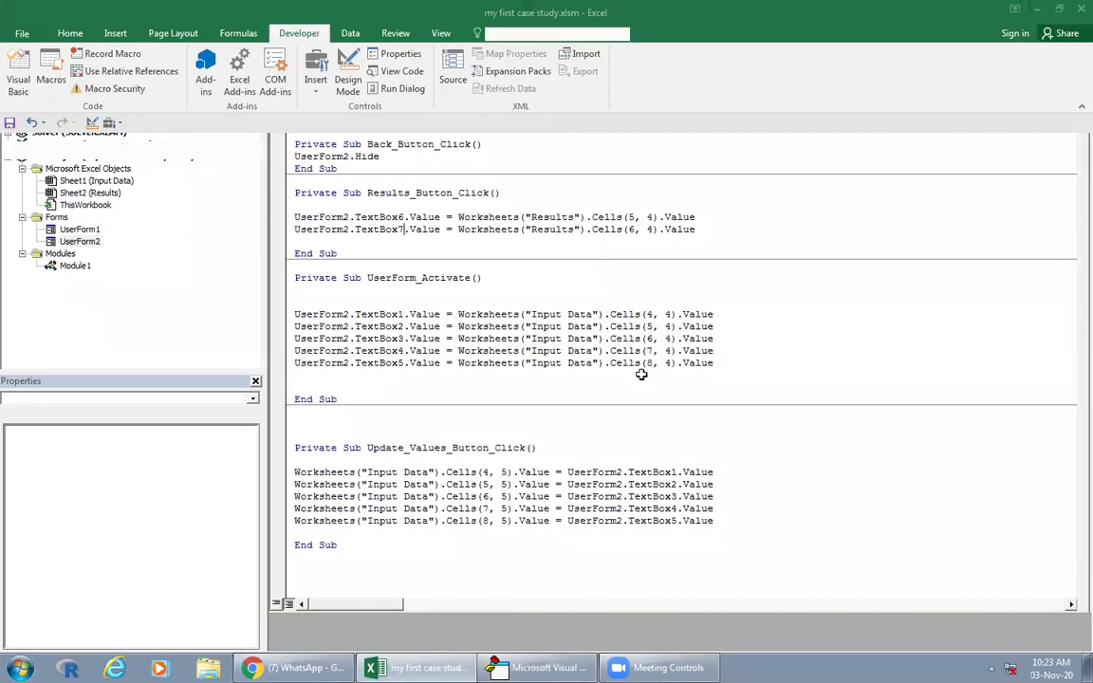
Step: Launch the Main Window and Time Details forms, move them aside, and obtain the current results
click(675, 304)
drag(598, 239, 792, 219)
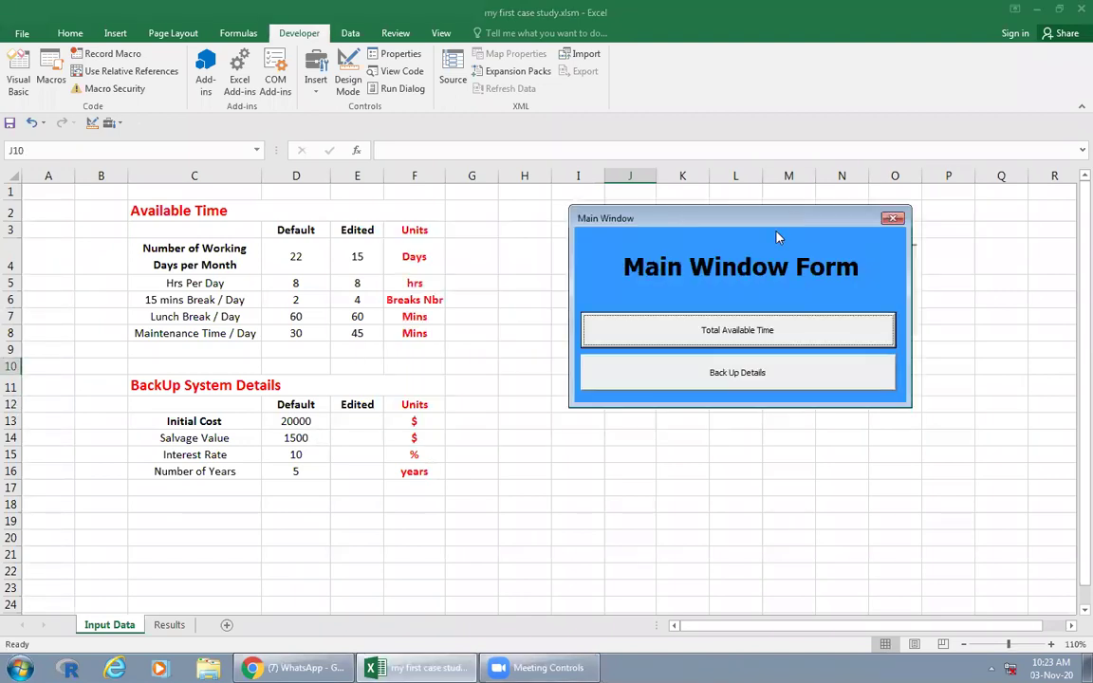
click(670, 322)
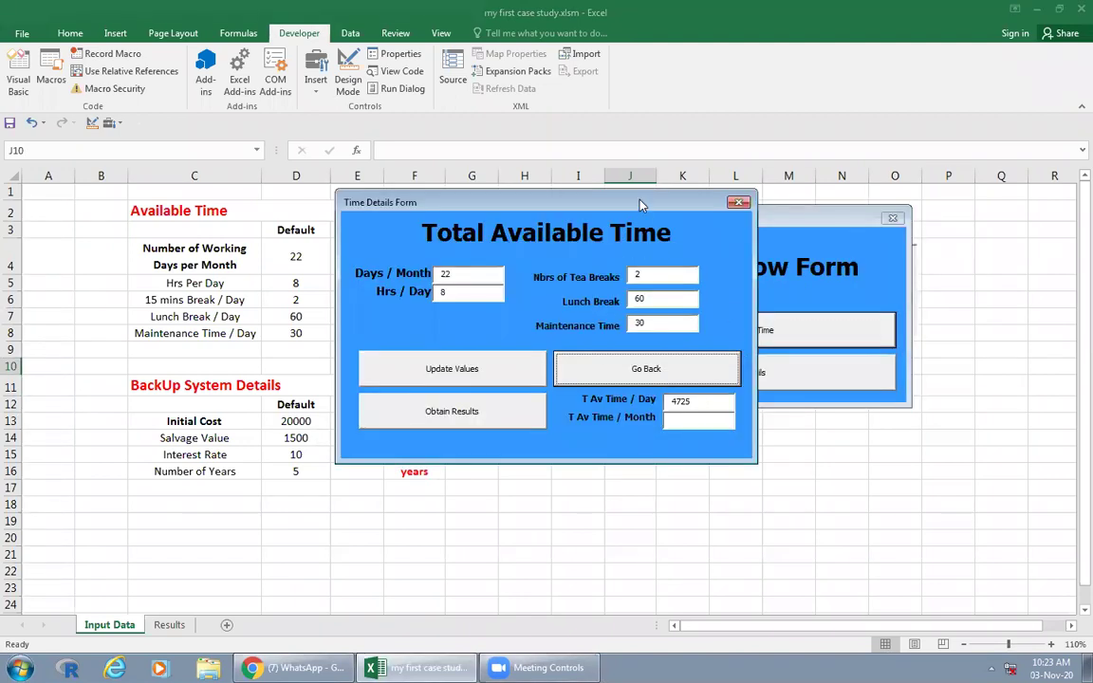
drag(641, 204, 838, 205)
click(691, 410)
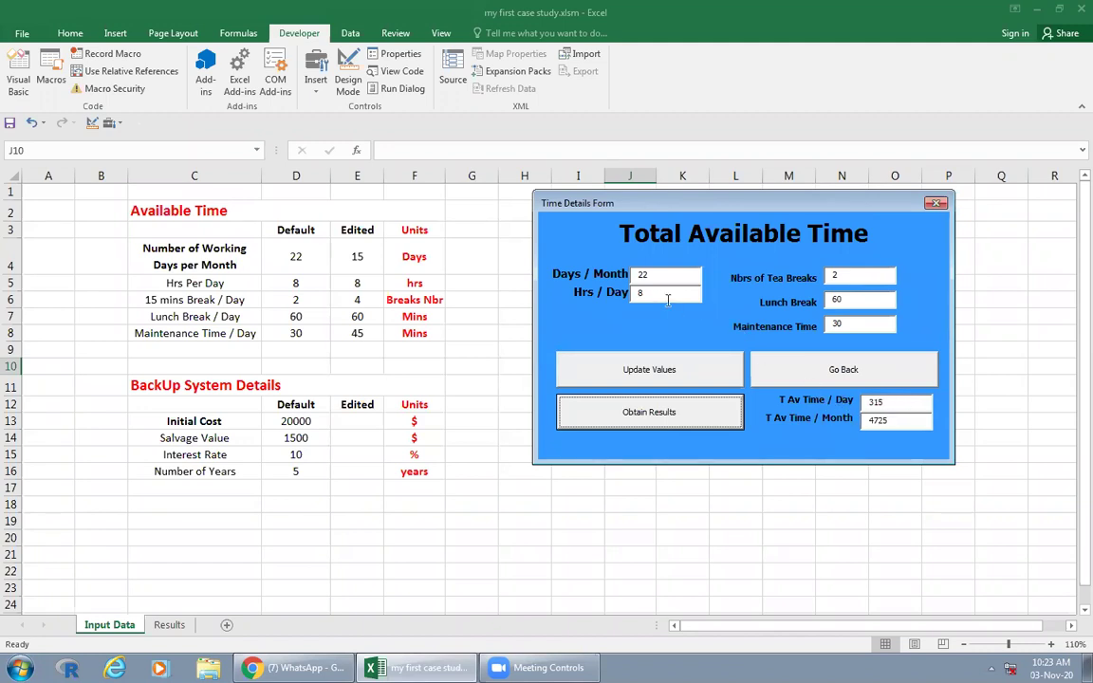
Step: Enter 5 tea breaks, 25 days per month and 9 hours per day, then recalculate
click(827, 276)
text(5)
click(669, 274)
text(25)
key(Tab)
text(9)
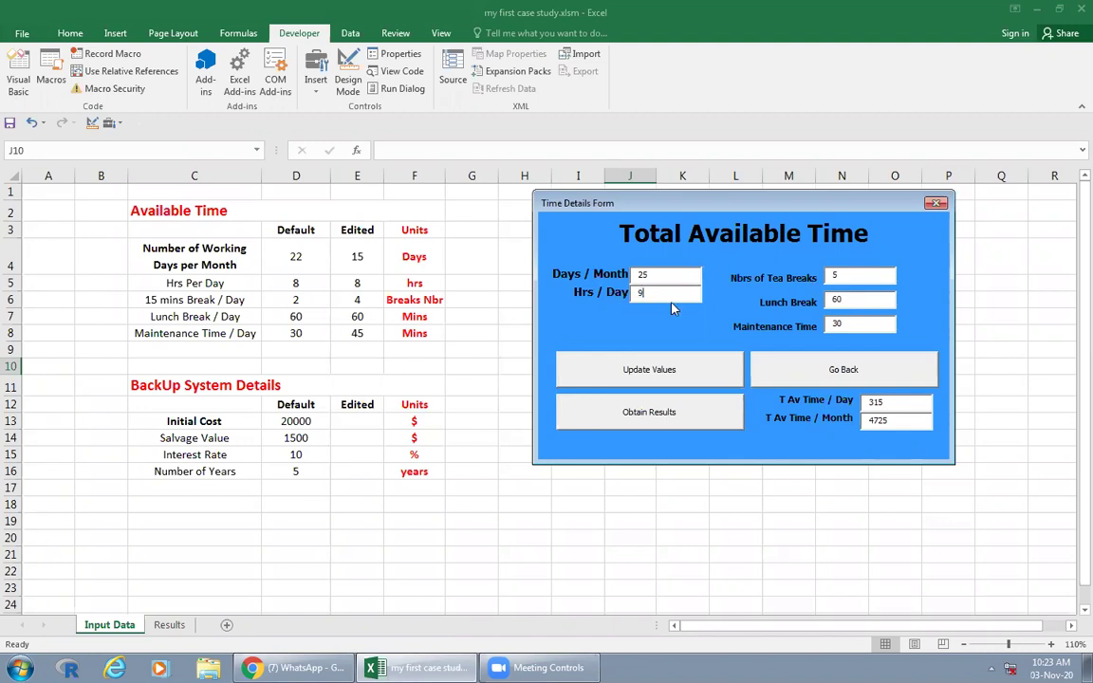
click(677, 415)
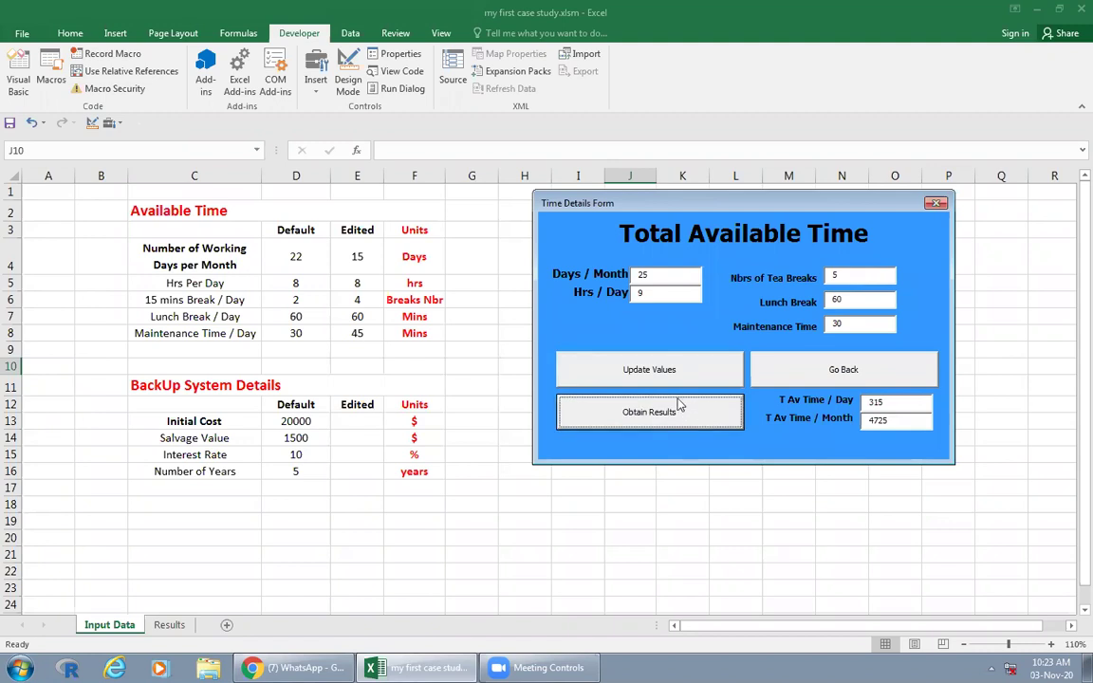
Step: Save the inputs into the Edited column and refresh totals to 375 per day and 9375 per month
click(696, 376)
click(695, 375)
click(671, 414)
Step: Close the Time Details and Main Window forms and return to the VBA editor
click(772, 379)
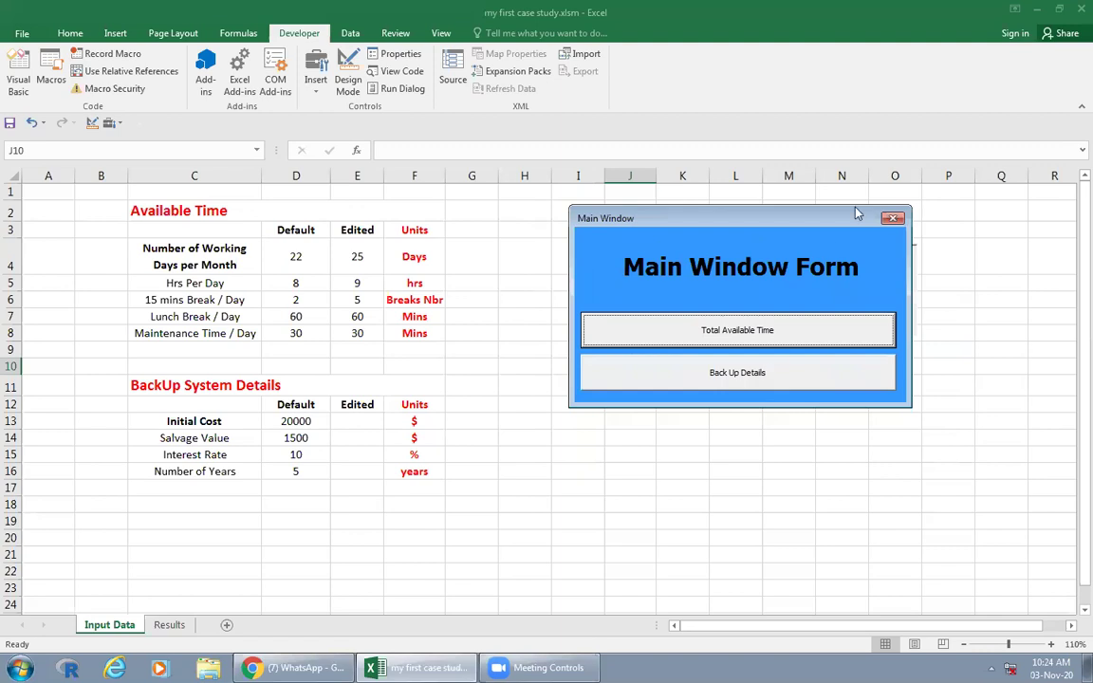
click(892, 220)
click(748, 385)
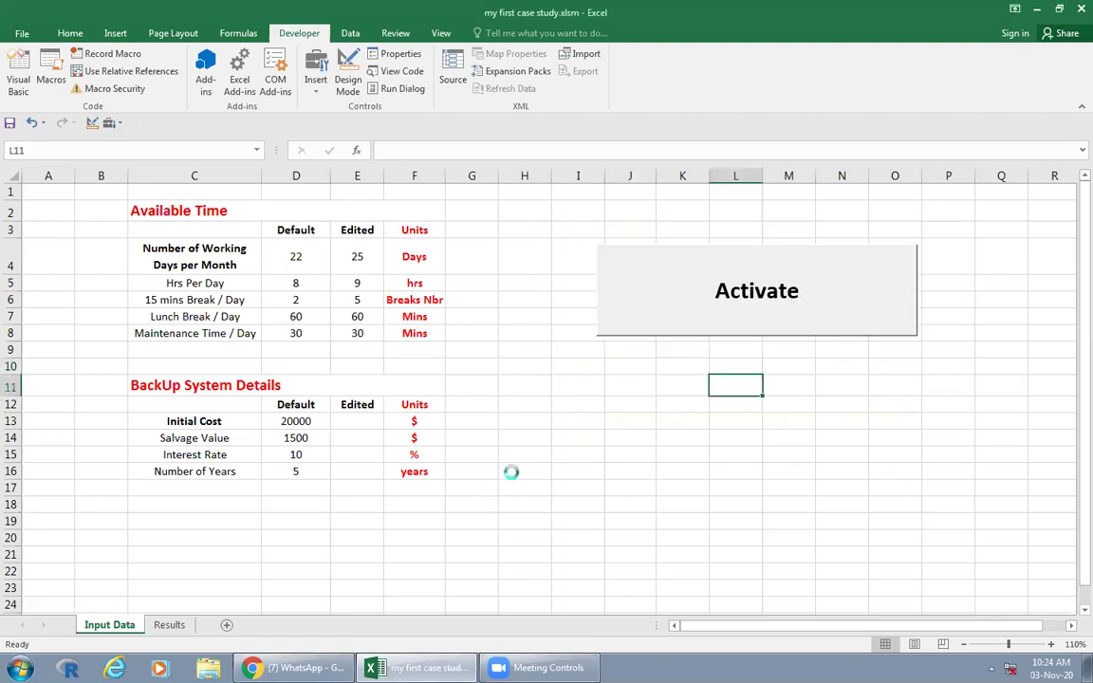
key(alt+F11)
Step: Delete blank lines at the top and in UserForm_Activate, and open space inside the update procedure
click(300, 111)
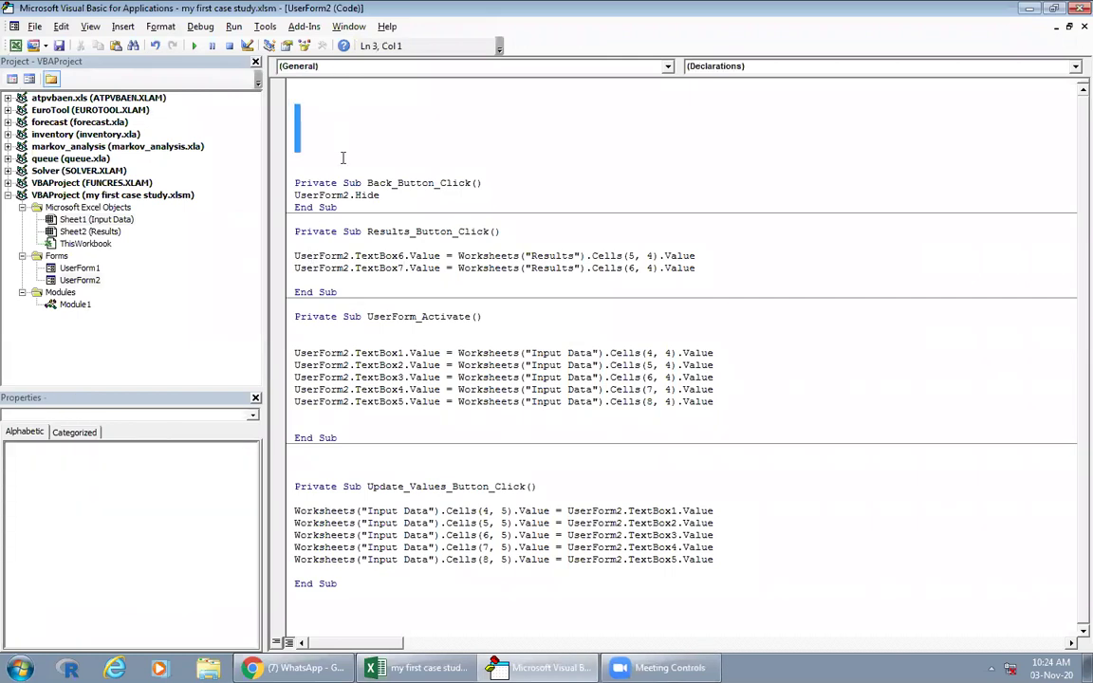
key(Delete)
key(Delete)
key(Delete)
click(366, 280)
key(Delete)
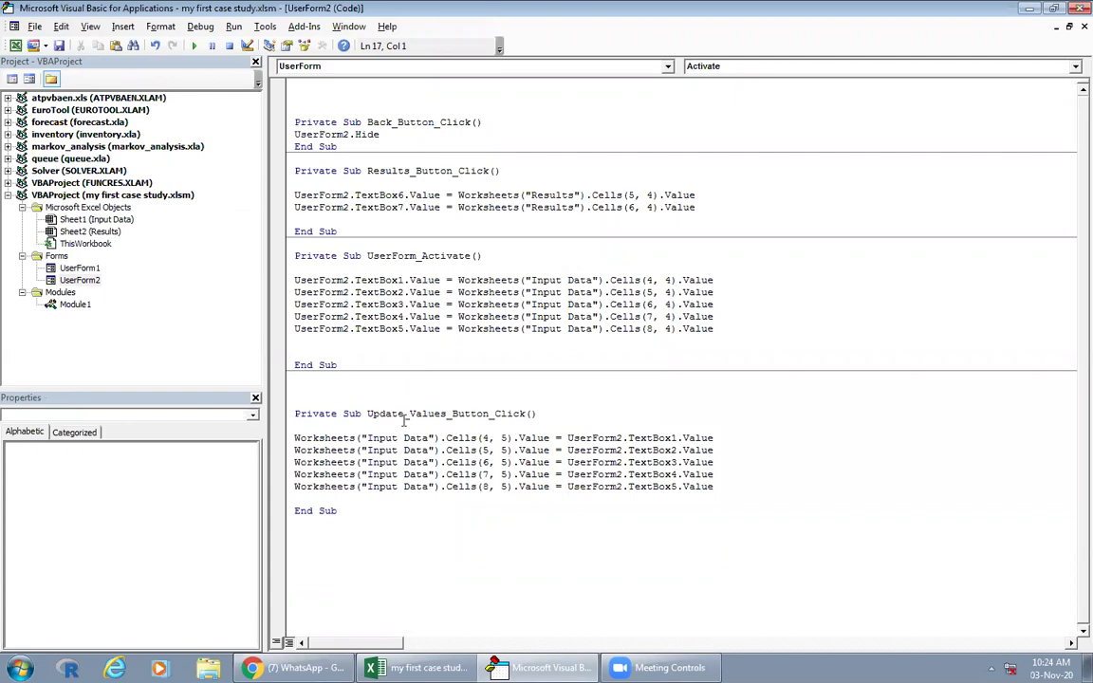
click(378, 500)
key(Return)
key(Return)
key(Return)
key(Return)
click(330, 520)
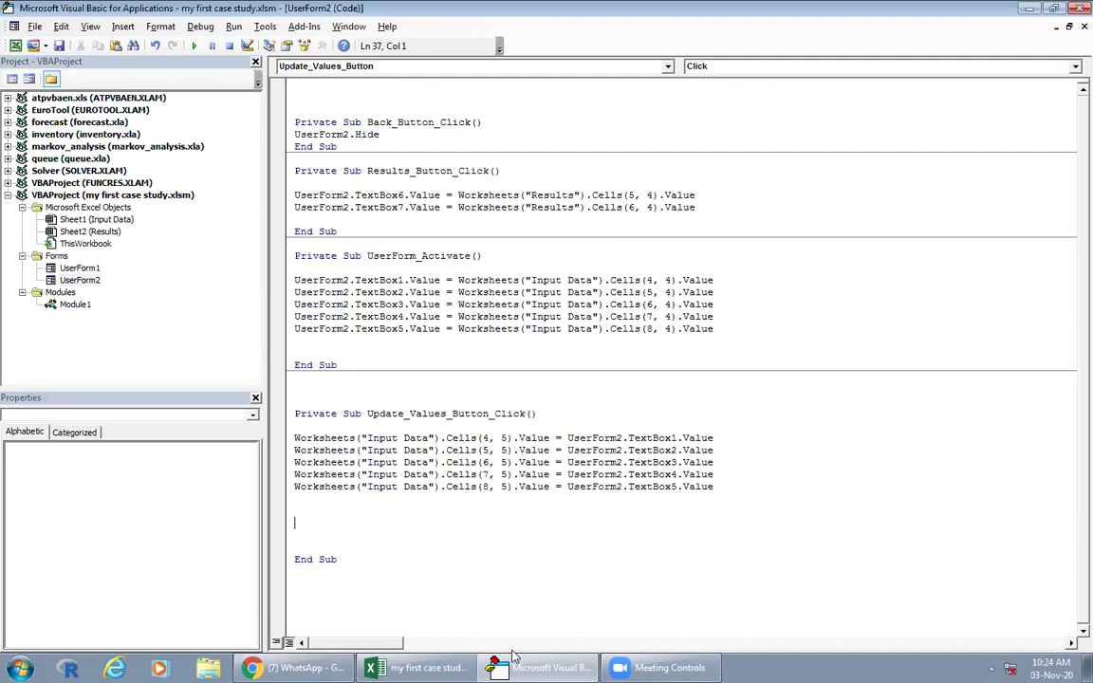
Step: Open the UserForm2 Time Details Form design and select the Days/Month text box
click(422, 668)
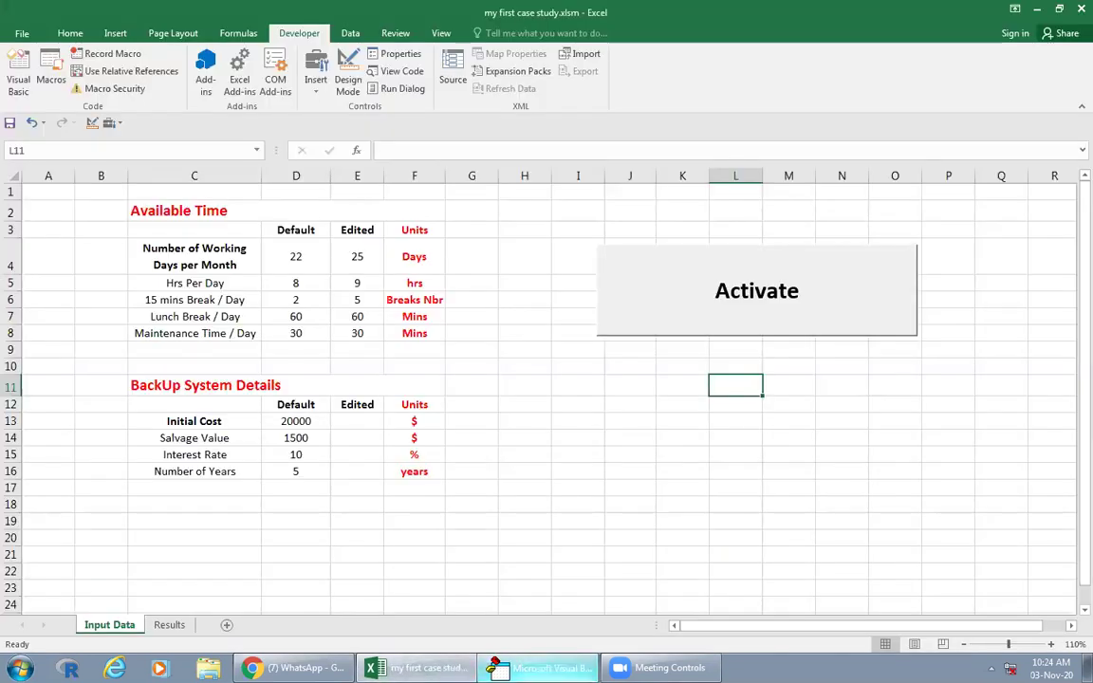
click(422, 668)
double_click(82, 280)
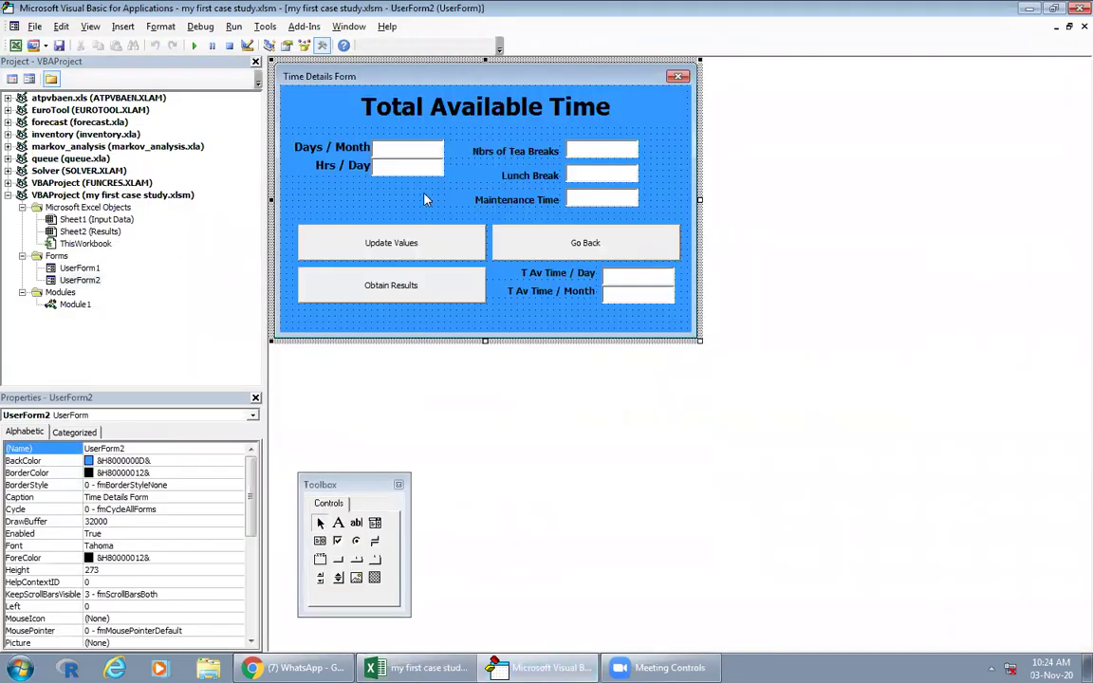
click(414, 154)
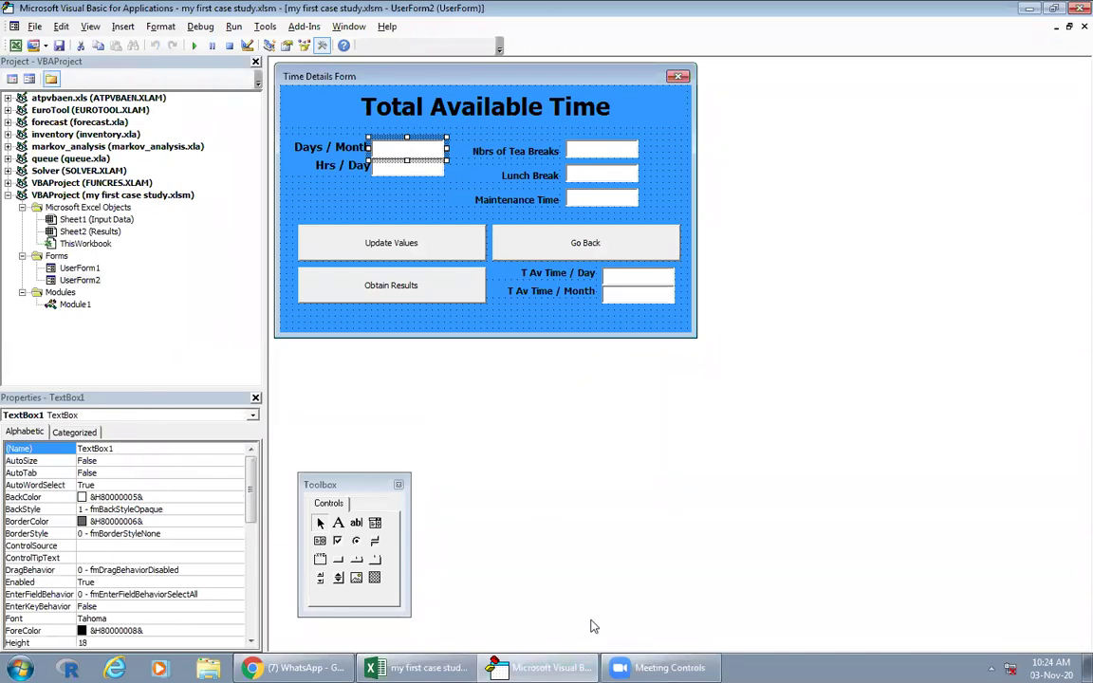
Step: Open the Update Values button's click procedure
mouse_move(664, 667)
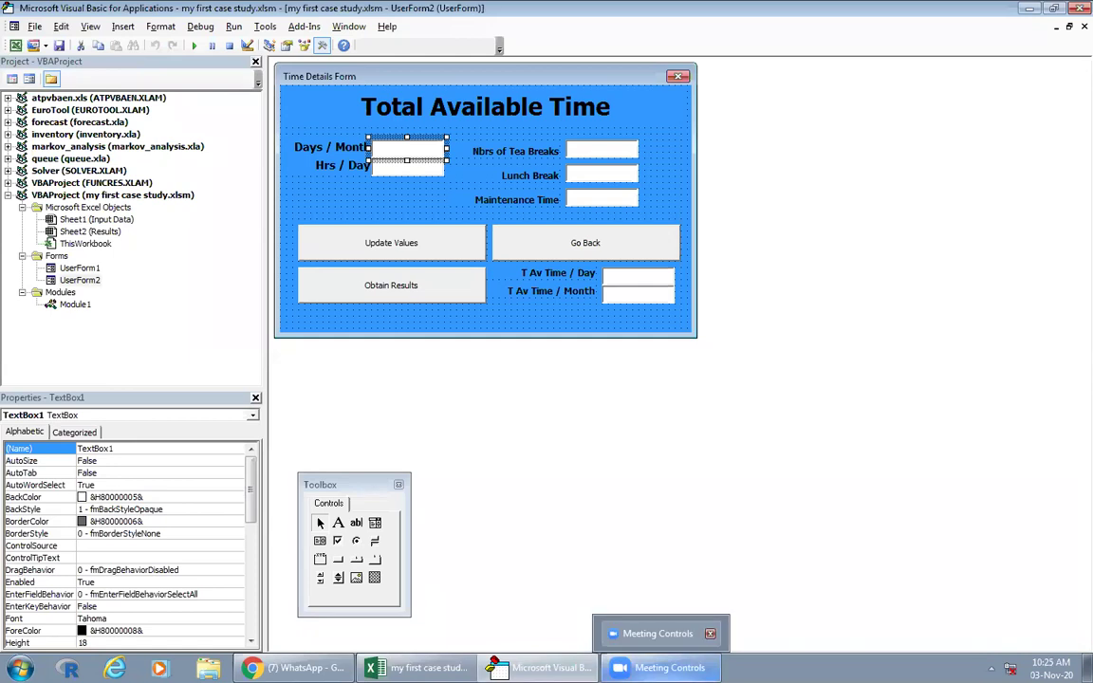
click(538, 667)
key(alt+F11)
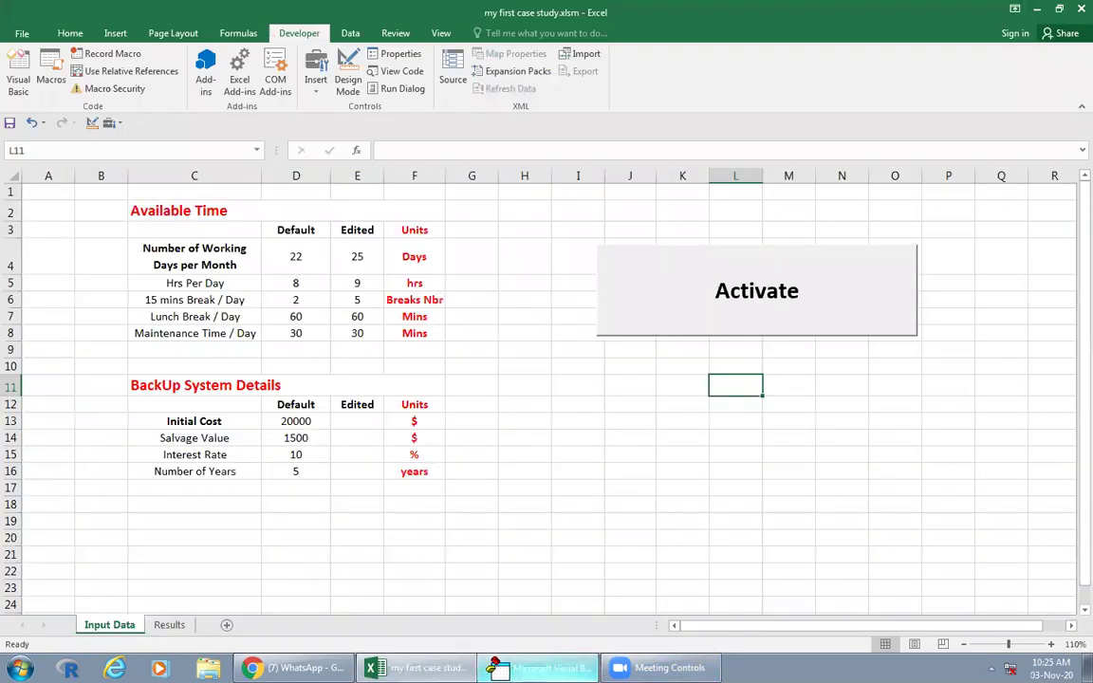
key(alt+F11)
click(428, 253)
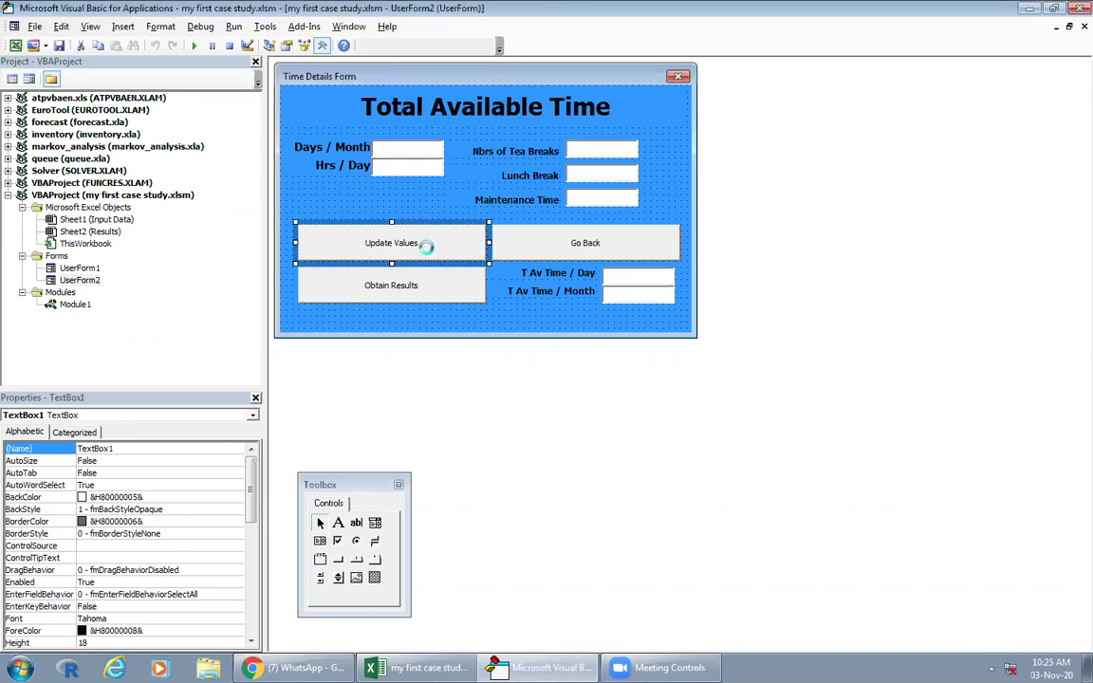
double_click(428, 250)
Step: Add the condition If UserForm2.TextBox1.Value > 30 Or UserForm2.TextBox1.Value < 20 Then
key(Return)
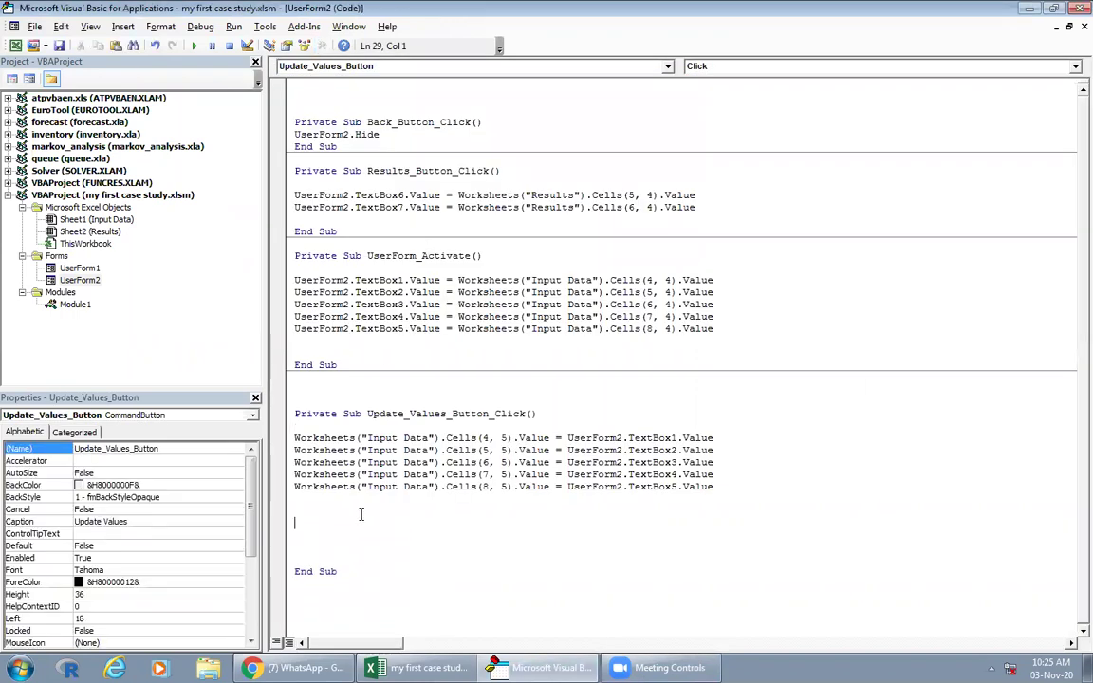
text(if )
text(userform2.textbox1.value )
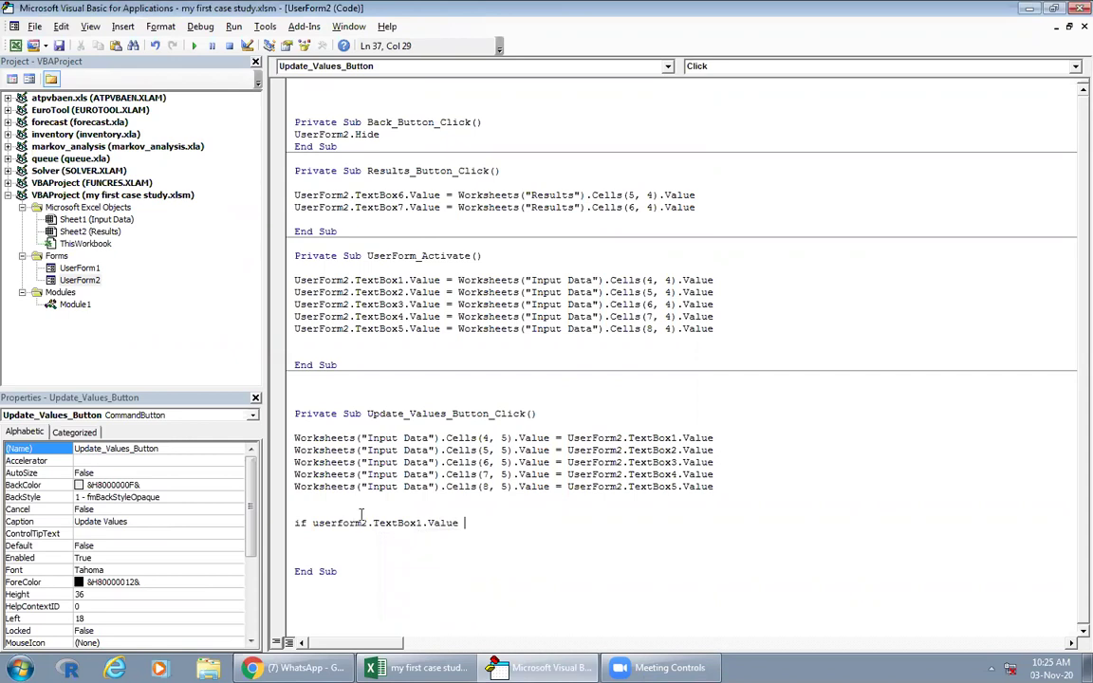
text(> 30)
key(Return)
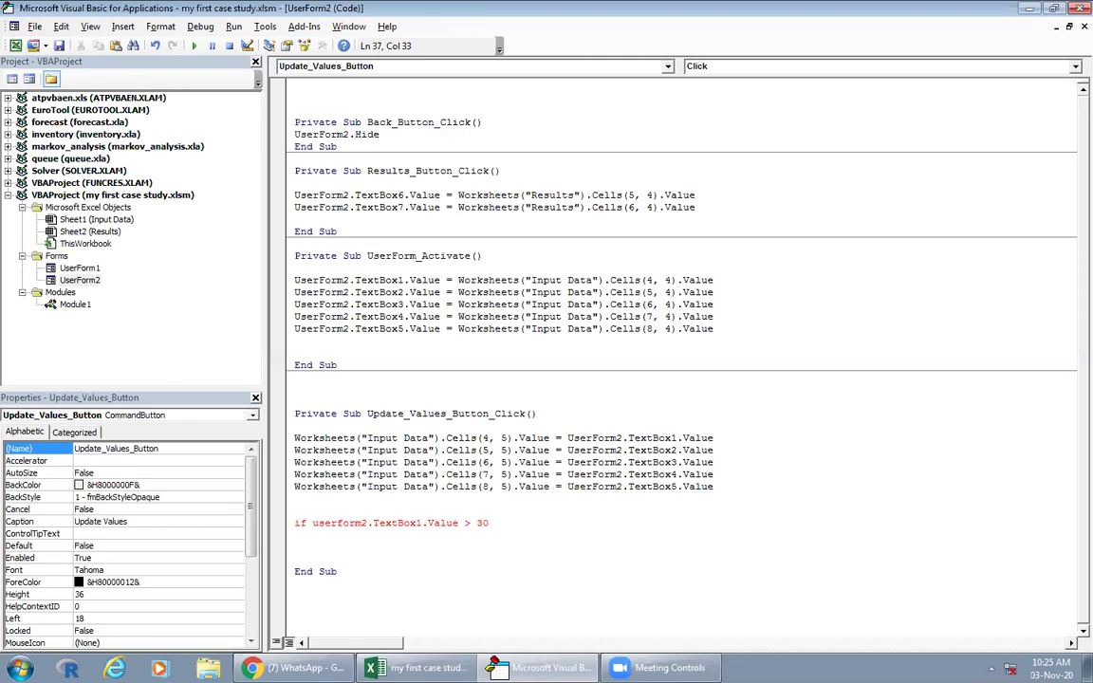
text(or Userform2.textbox1.Value <20then)
key(Return)
Step: Add MsgBox "Insert the right number of Days per month" and End If, then save
text(msgbox "Insert the right number of Days per month)
key(Return)
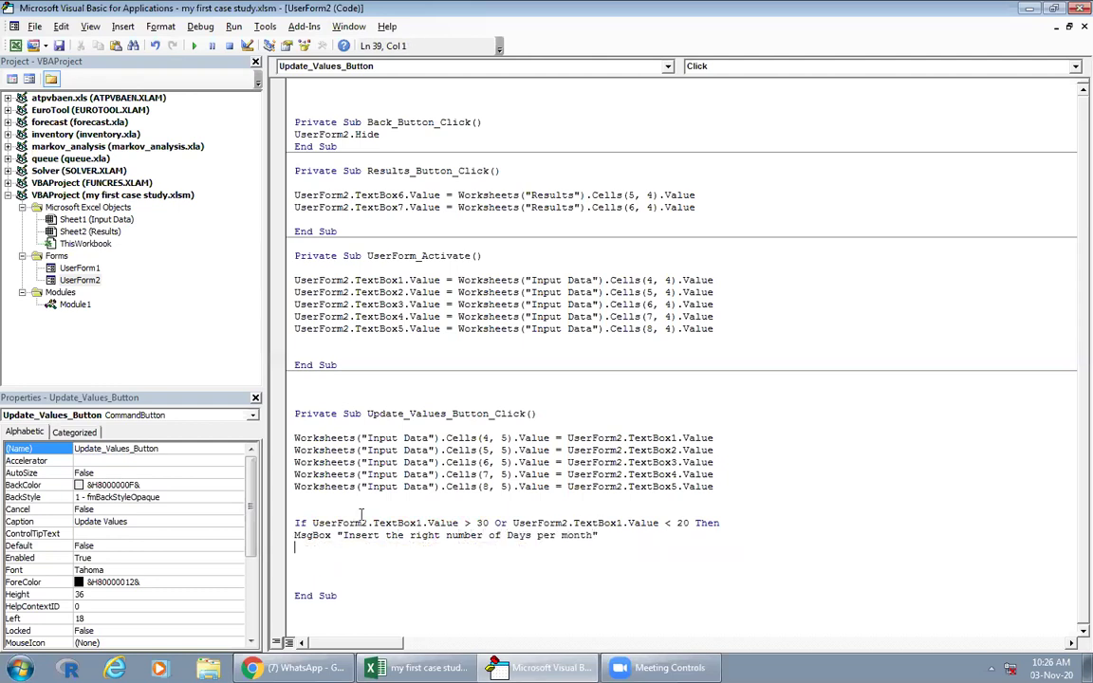
text(end if)
key(Return)
key(Delete)
key(Delete)
key(Delete)
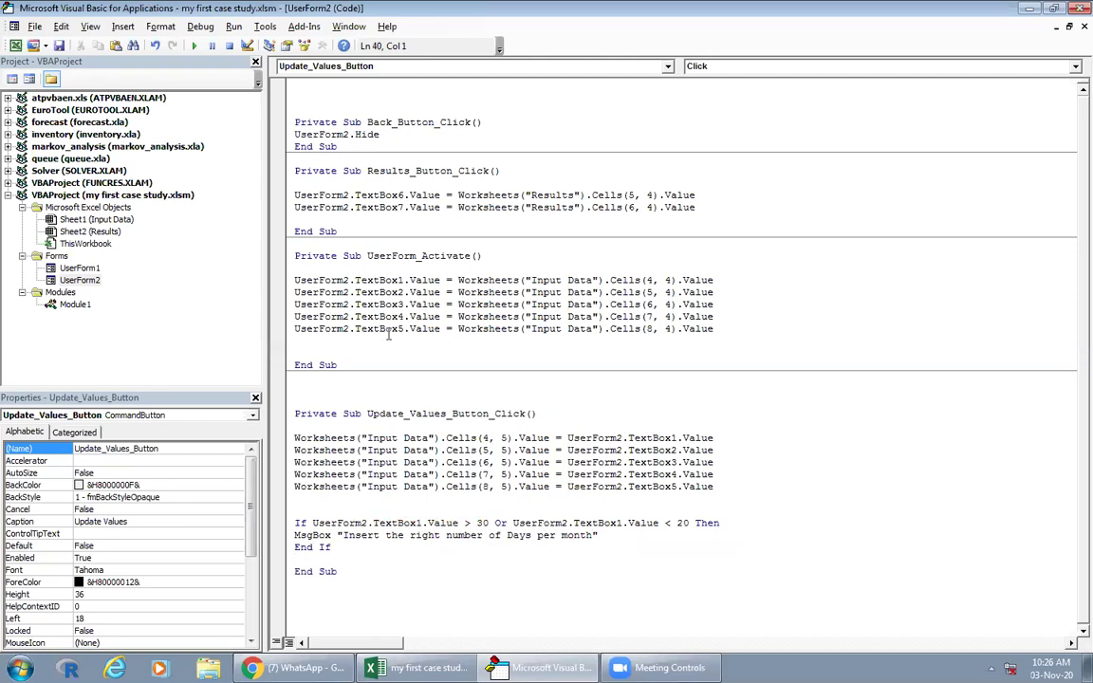
click(59, 46)
Step: Dismiss the privacy warning, return to Excel and open the Time Details Form from the Main Window Form
click(506, 371)
key(alt+F11)
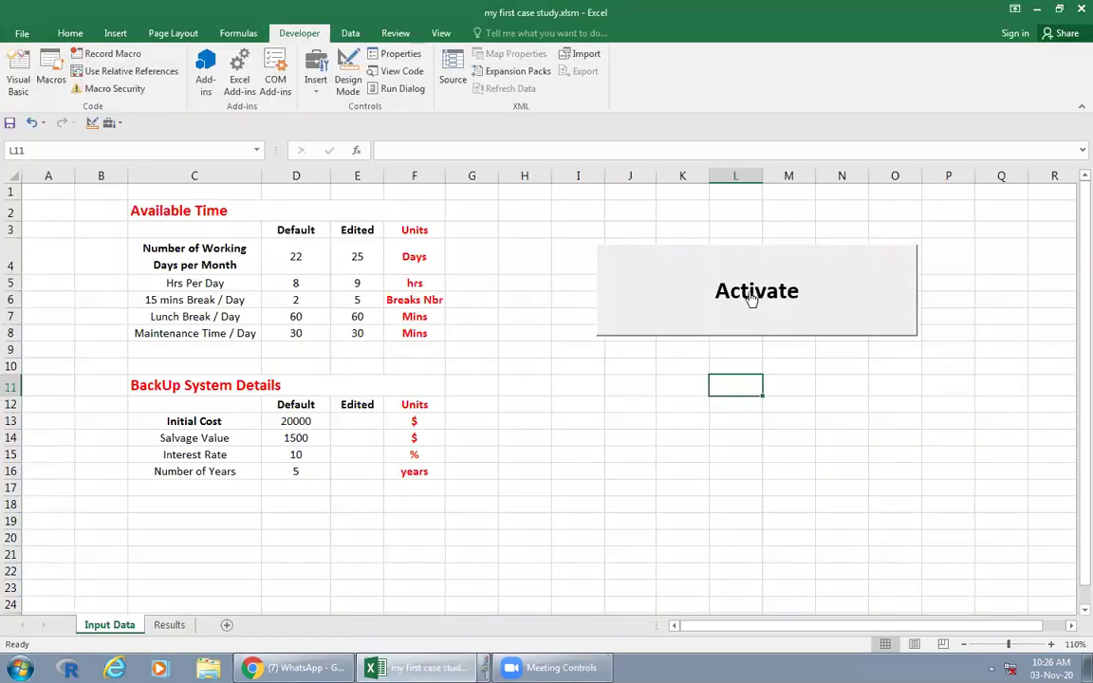
click(751, 299)
drag(553, 236, 749, 232)
click(744, 346)
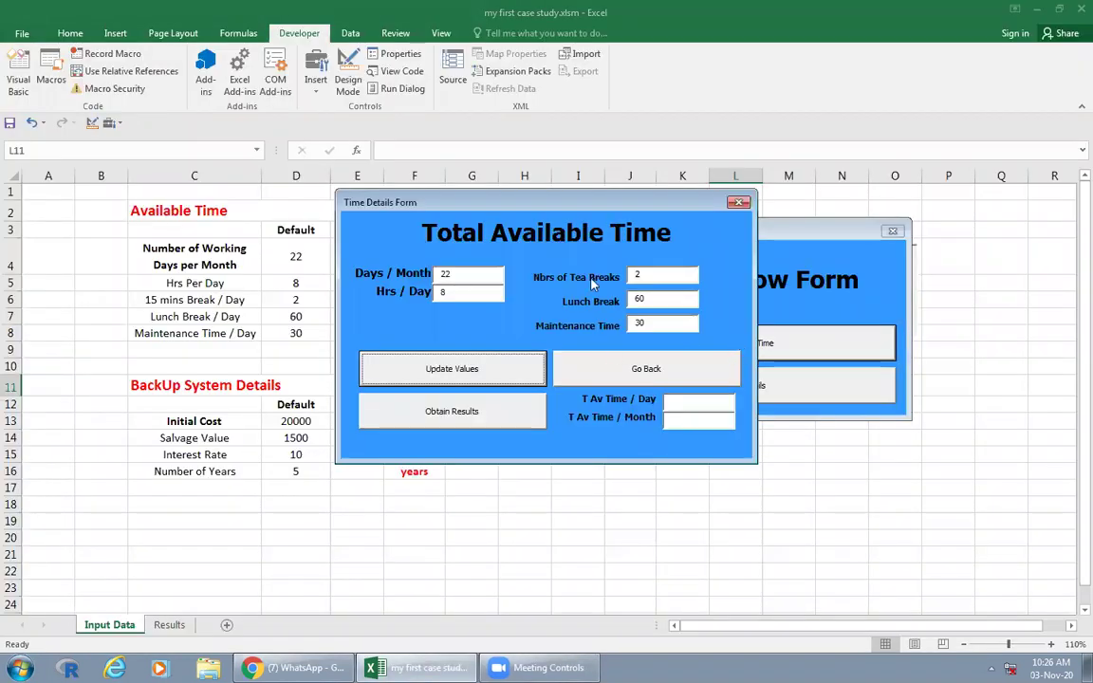
drag(593, 203, 758, 218)
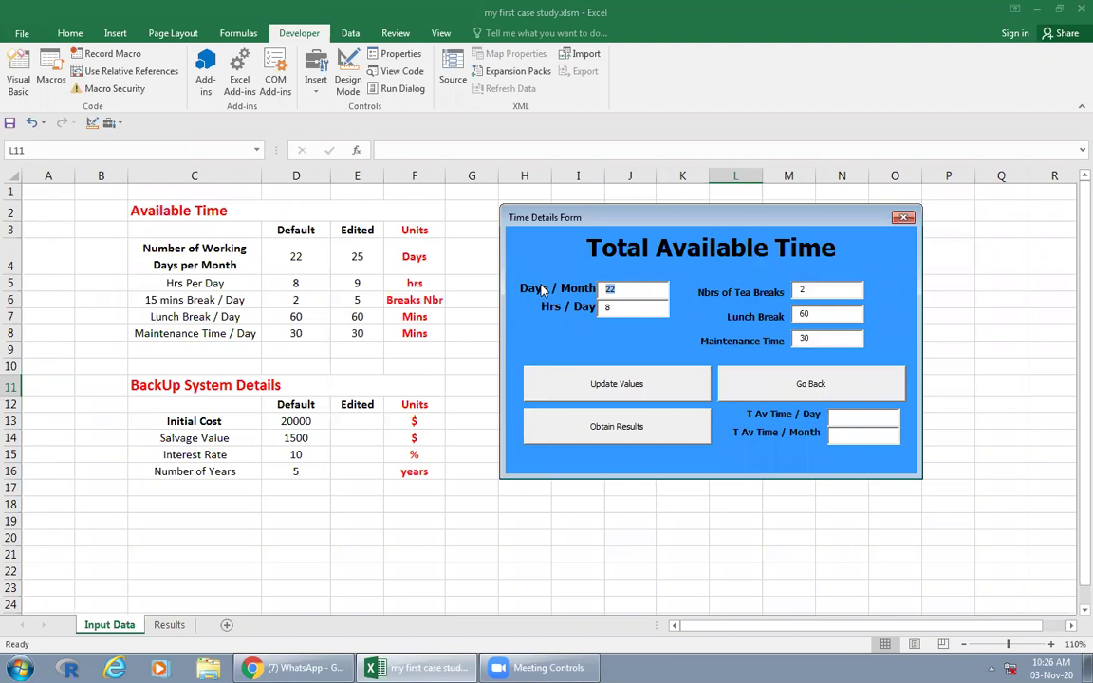
Step: Enter 32, then 19 days per month, confirming each value triggers the days-per-month warning
text(32)
click(677, 390)
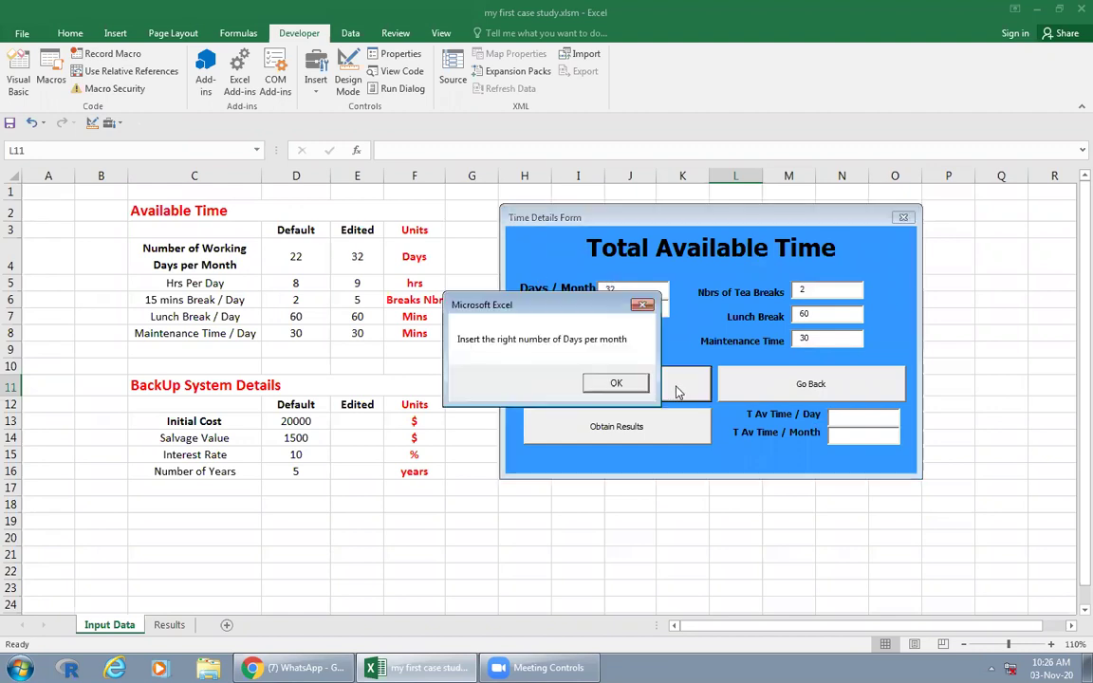
click(617, 385)
text(19)
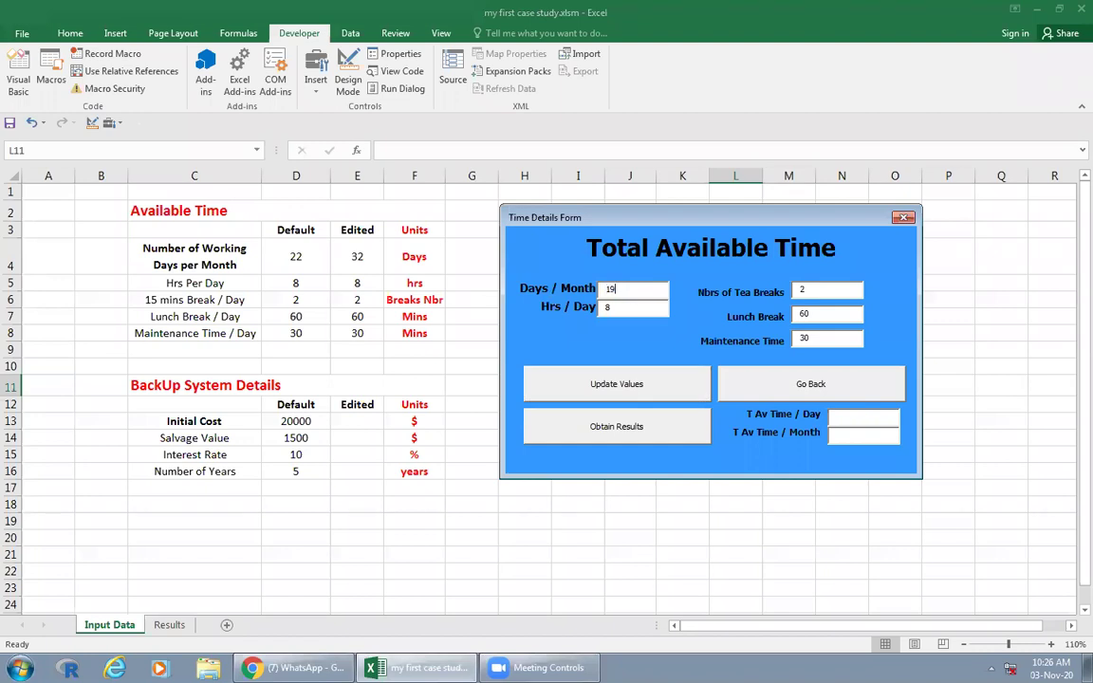
click(616, 382)
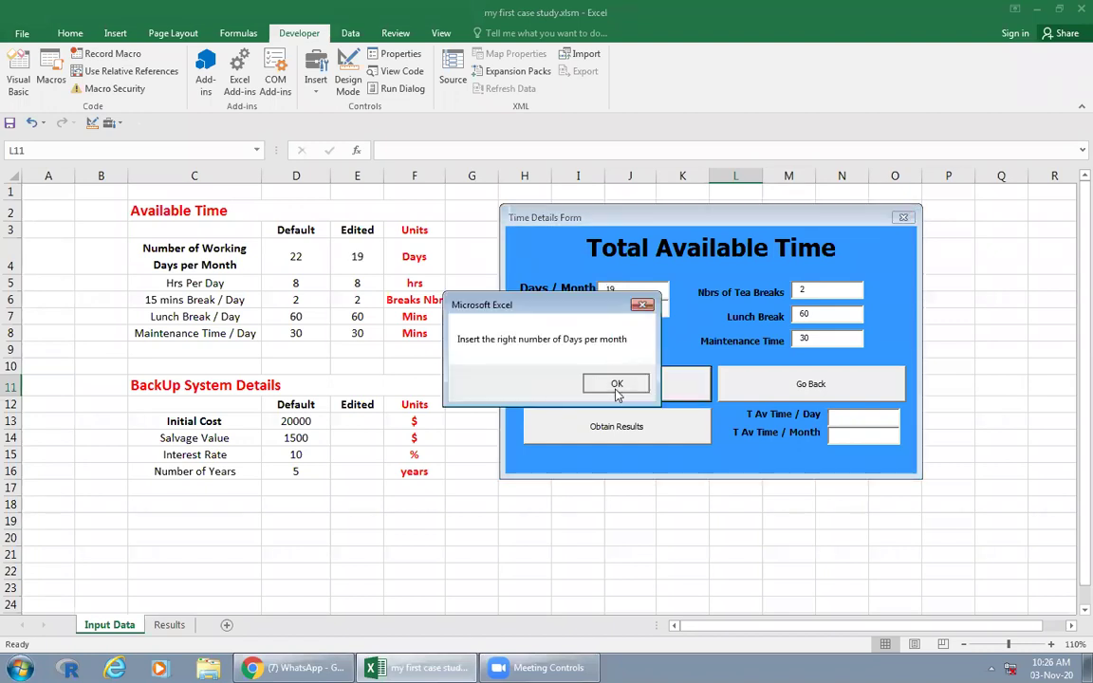
click(616, 387)
Step: Save 22 working days per month, get 360/day and 7920/month, and close the forms
text(22)
click(618, 379)
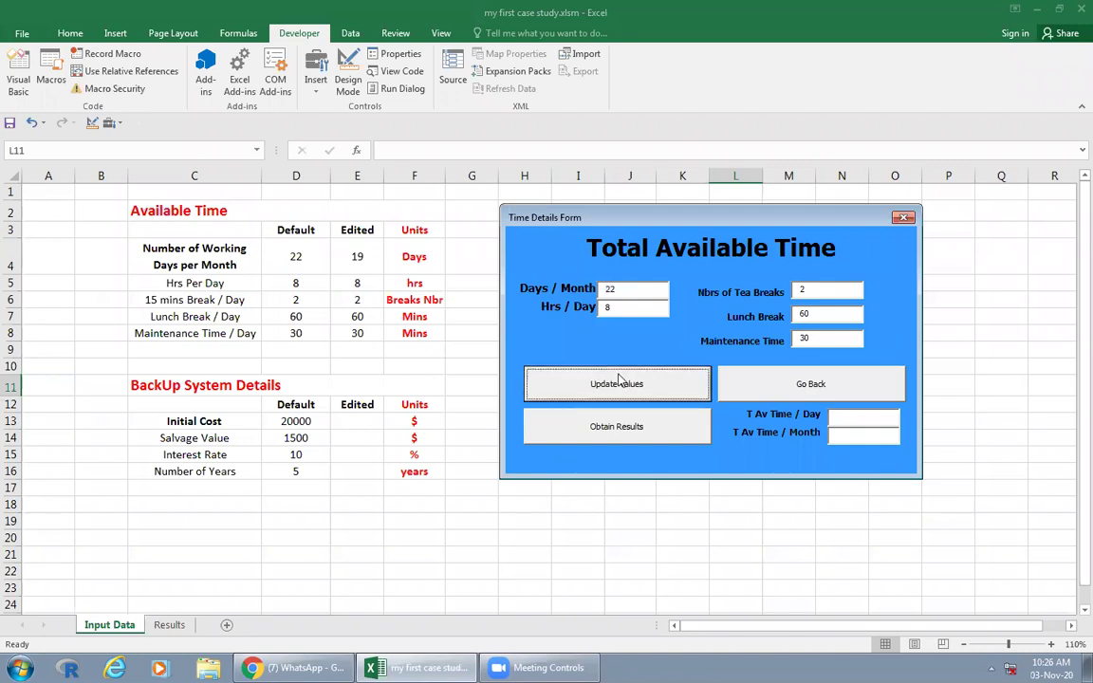
click(651, 433)
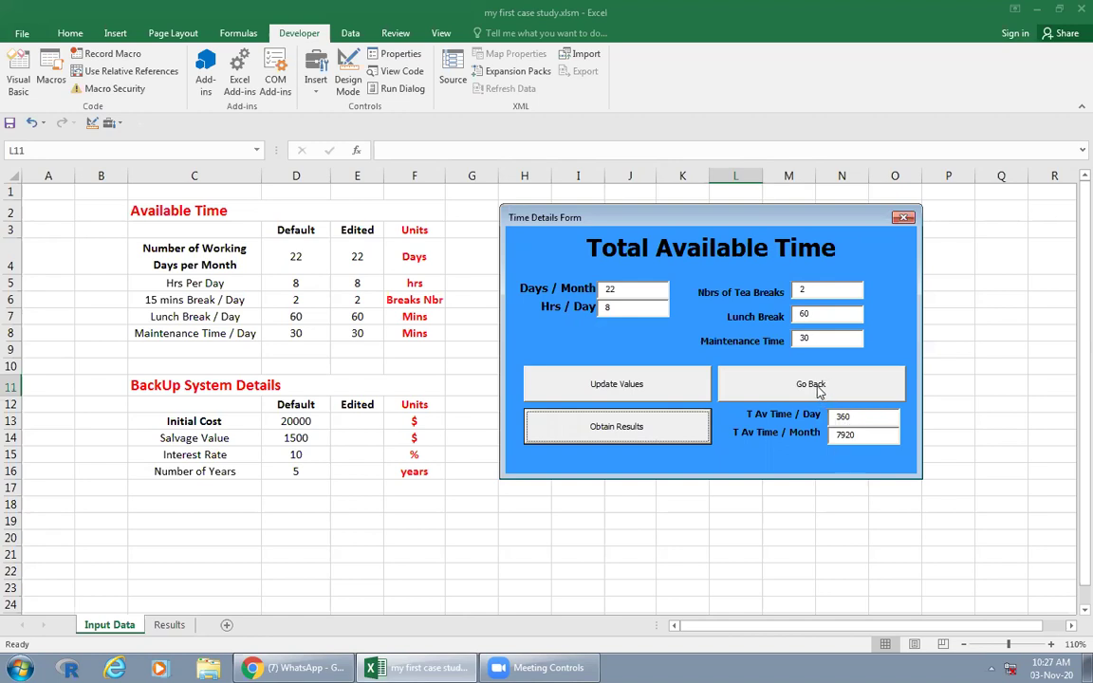
click(902, 218)
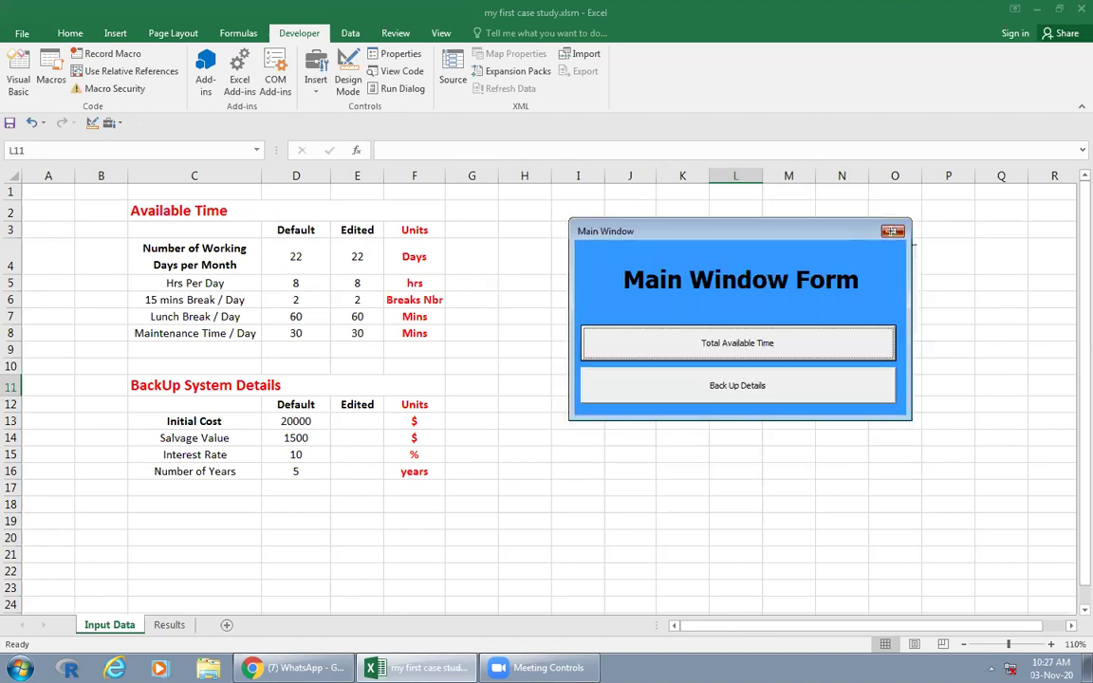
click(893, 230)
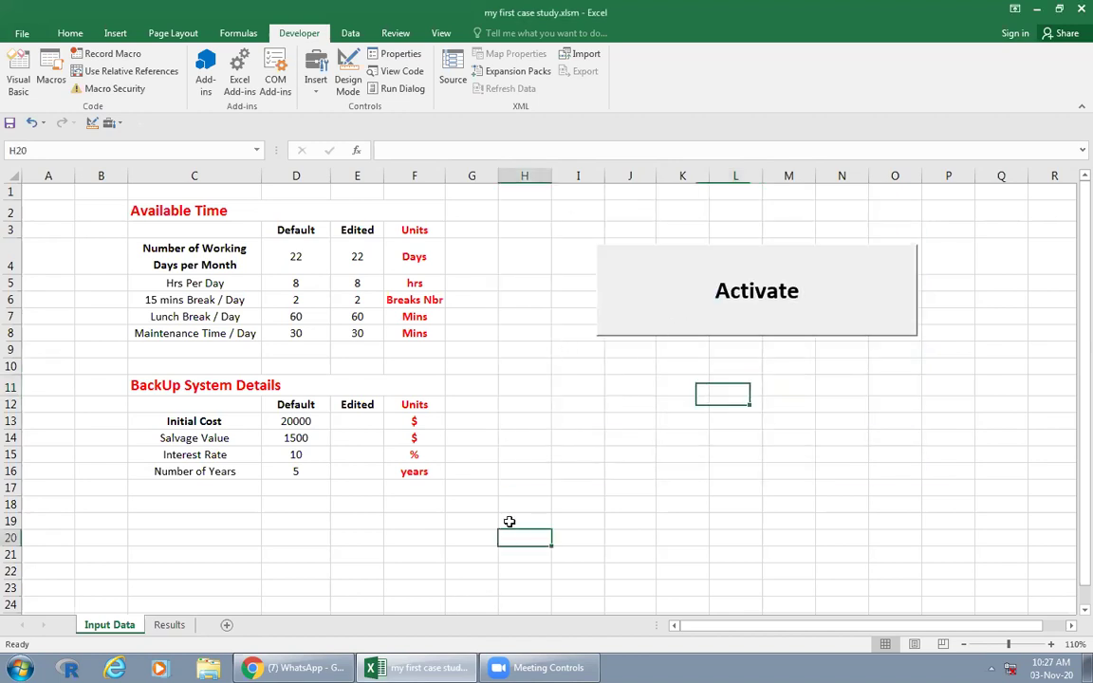
Step: Return to the VBA editor, narrow the side panes and open UserForm2's design
key(alt+F11)
drag(268, 384, 228, 347)
click(76, 280)
double_click(72, 280)
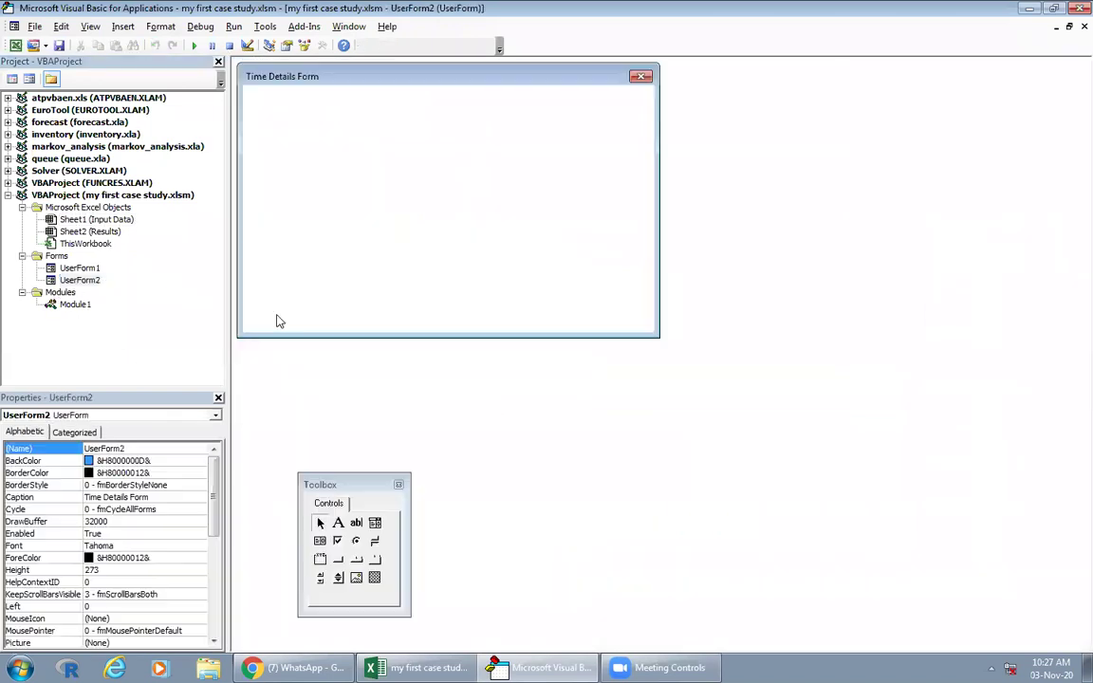
drag(189, 387, 189, 321)
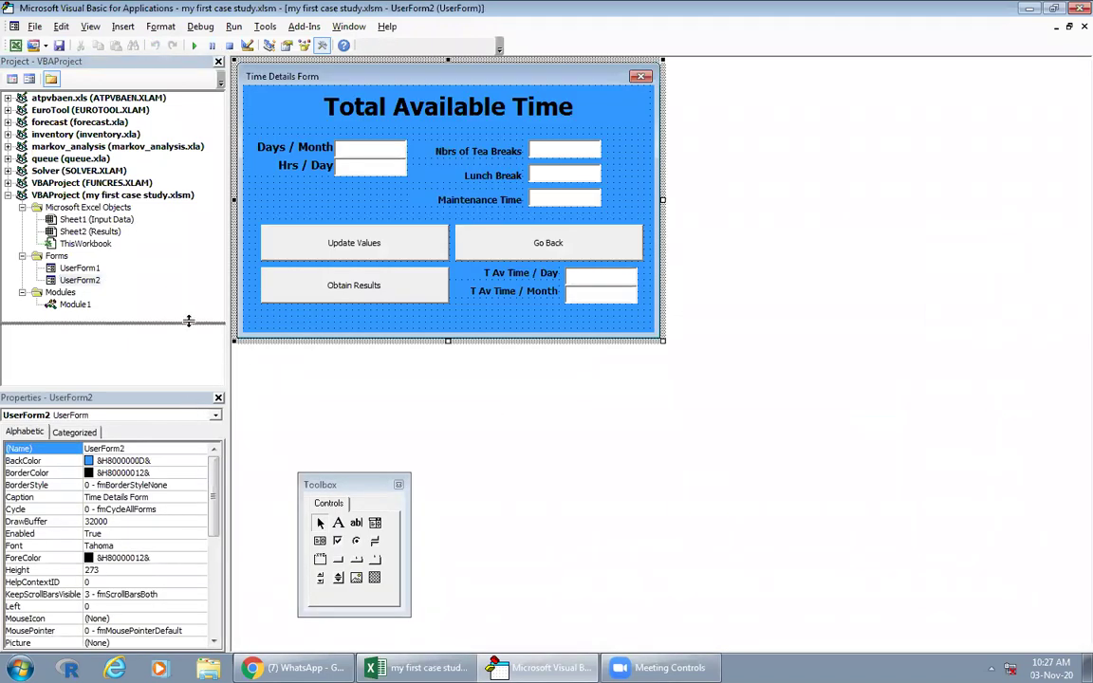
scroll(214, 464, down, 1)
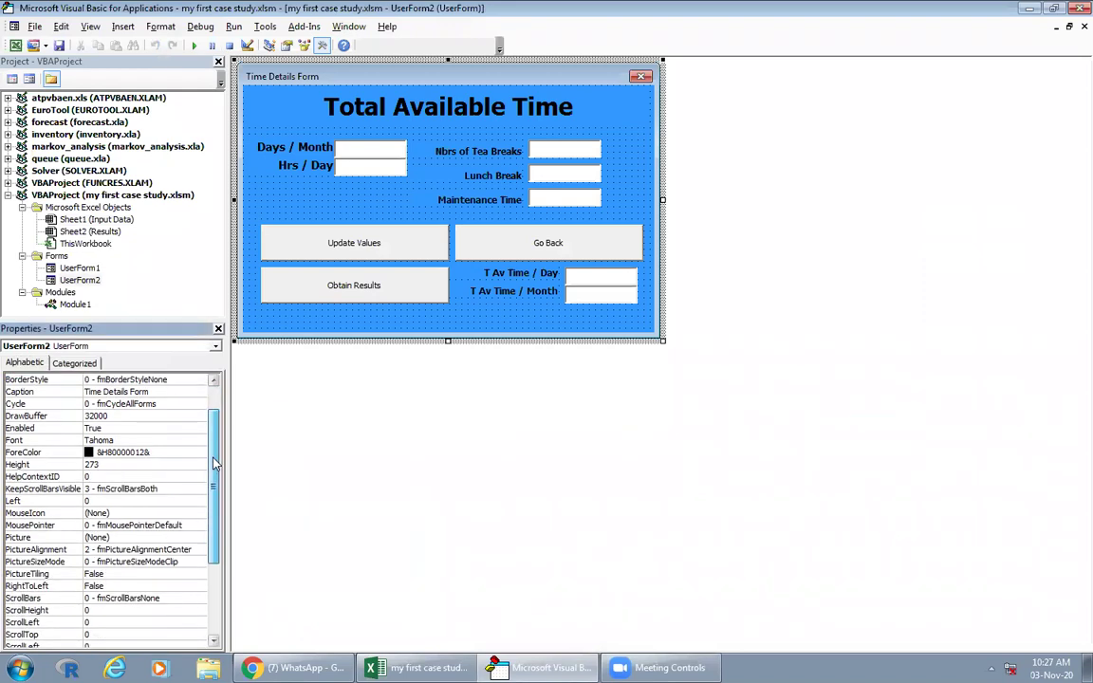
scroll(215, 464, up, 1)
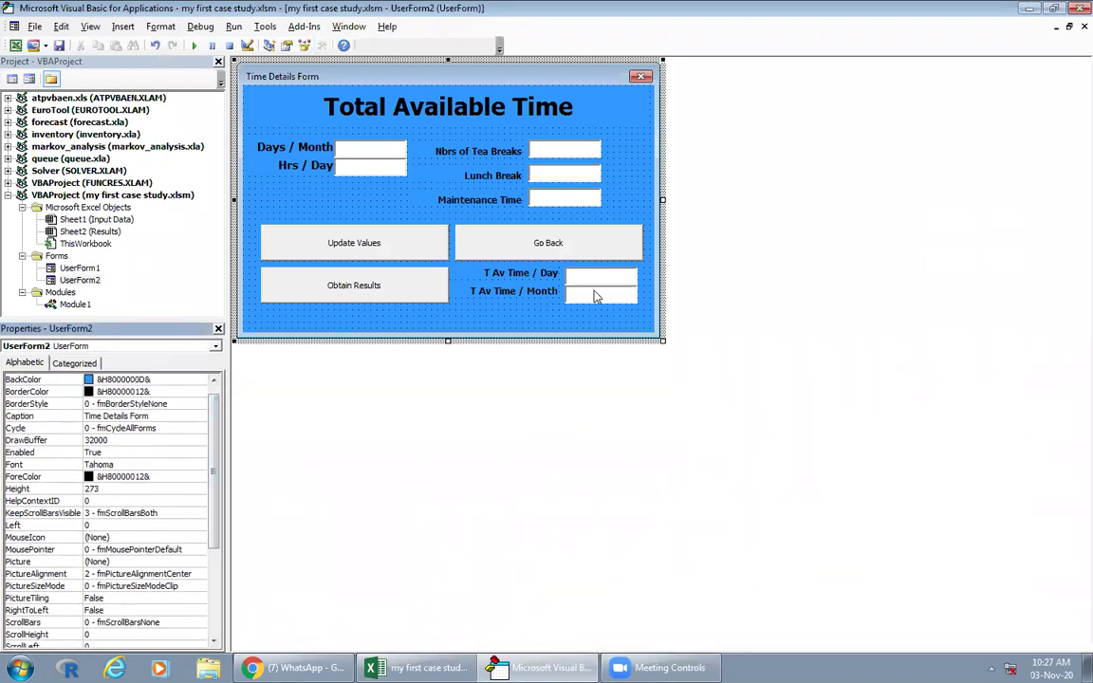
click(522, 232)
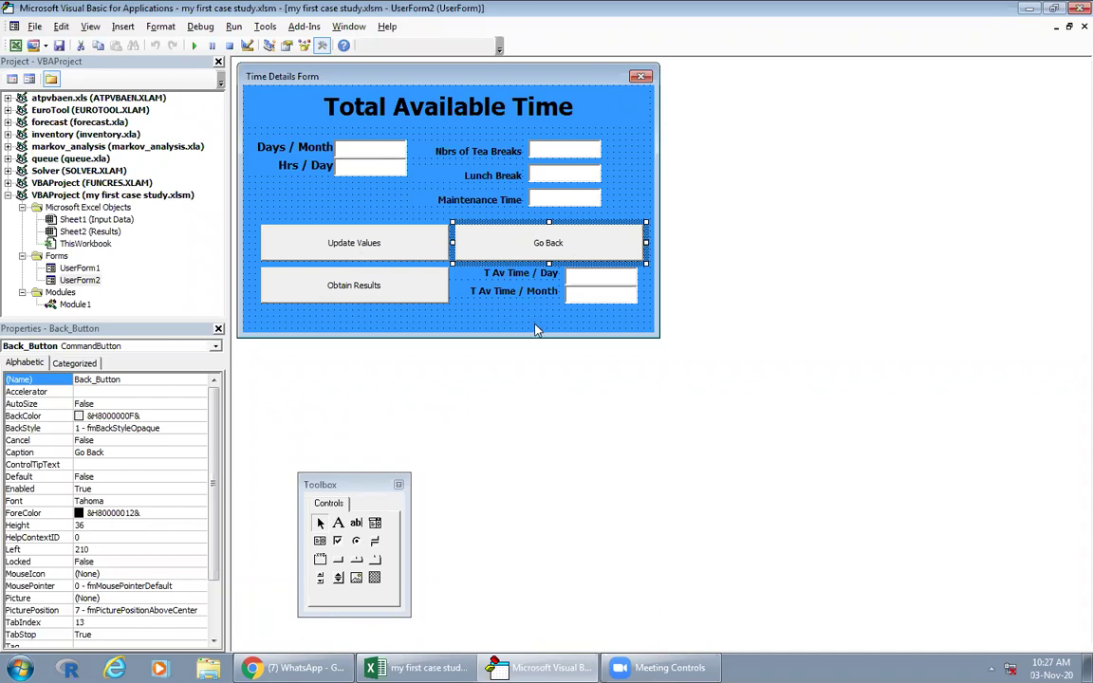
Step: Trim the form's height to 263.25, shift the buttons and result boxes right, and open Obtain Results' code
click(481, 291)
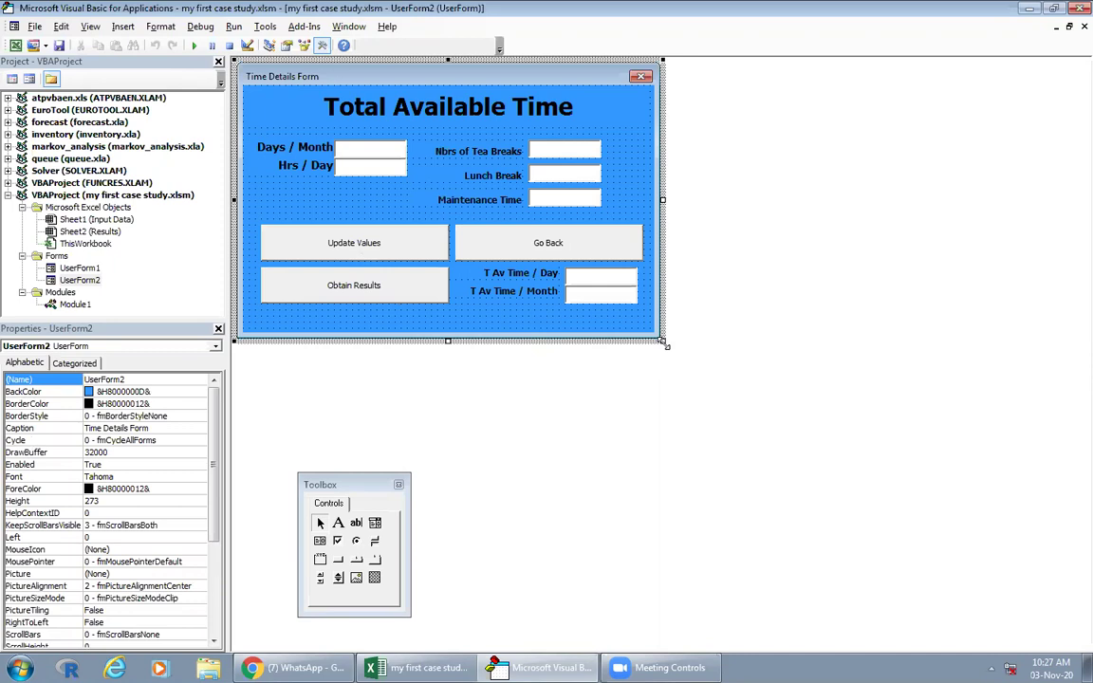
drag(664, 345, 674, 334)
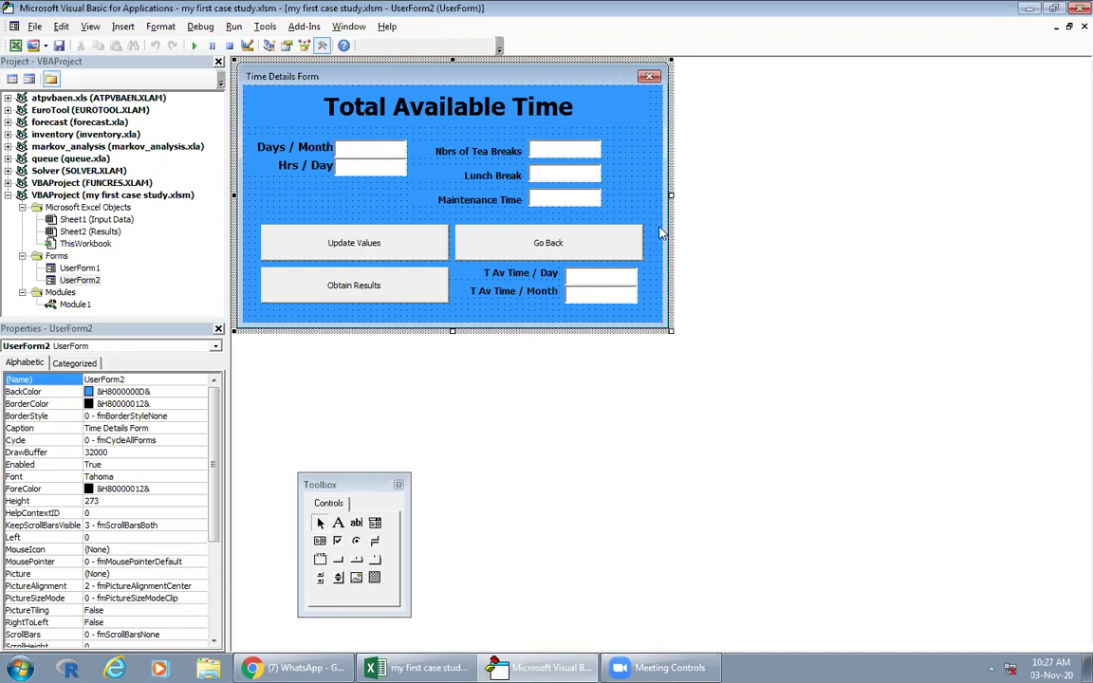
mouse_move(612, 271)
mouse_down()
mouse_move(248, 265)
mouse_move(289, 300)
mouse_up()
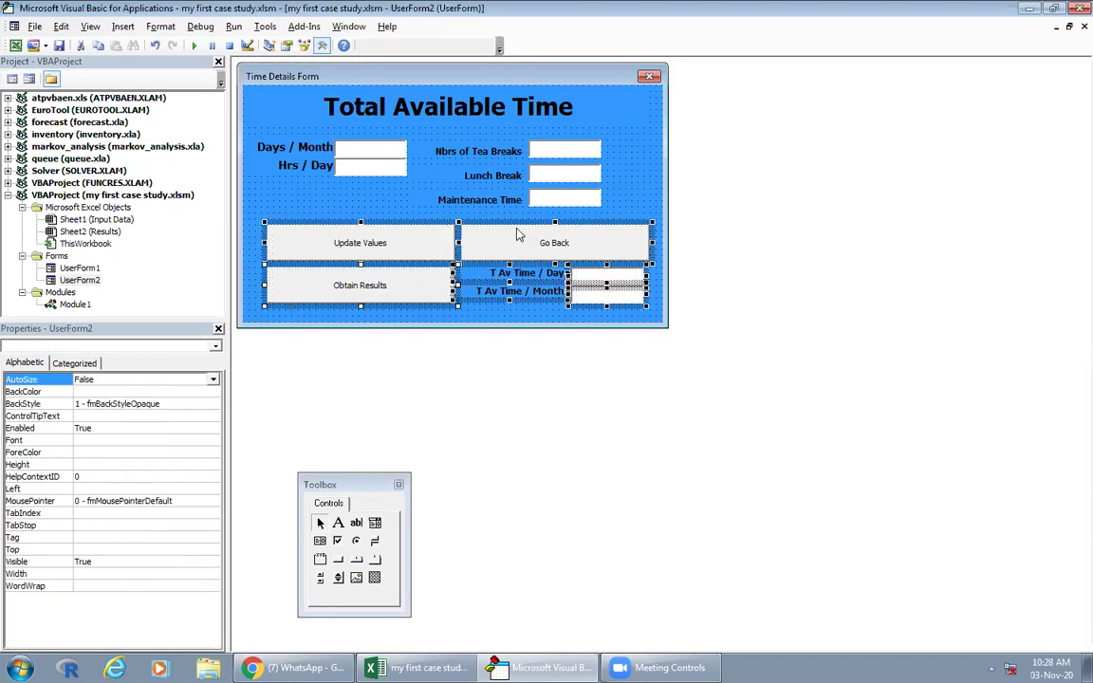
click(624, 204)
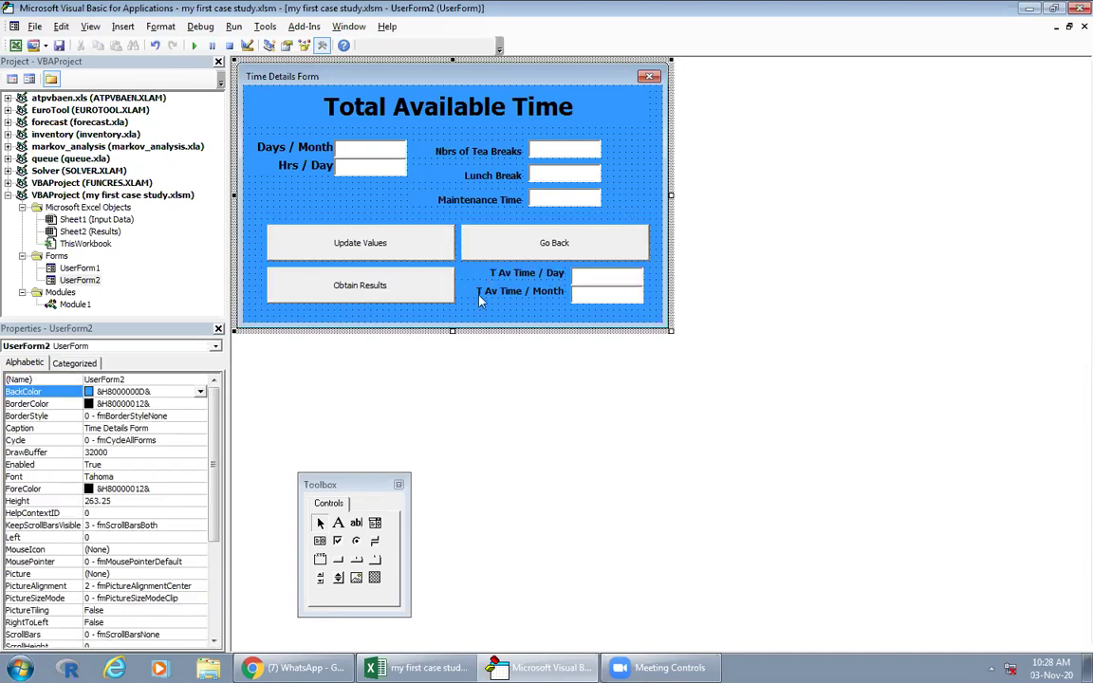
double_click(402, 297)
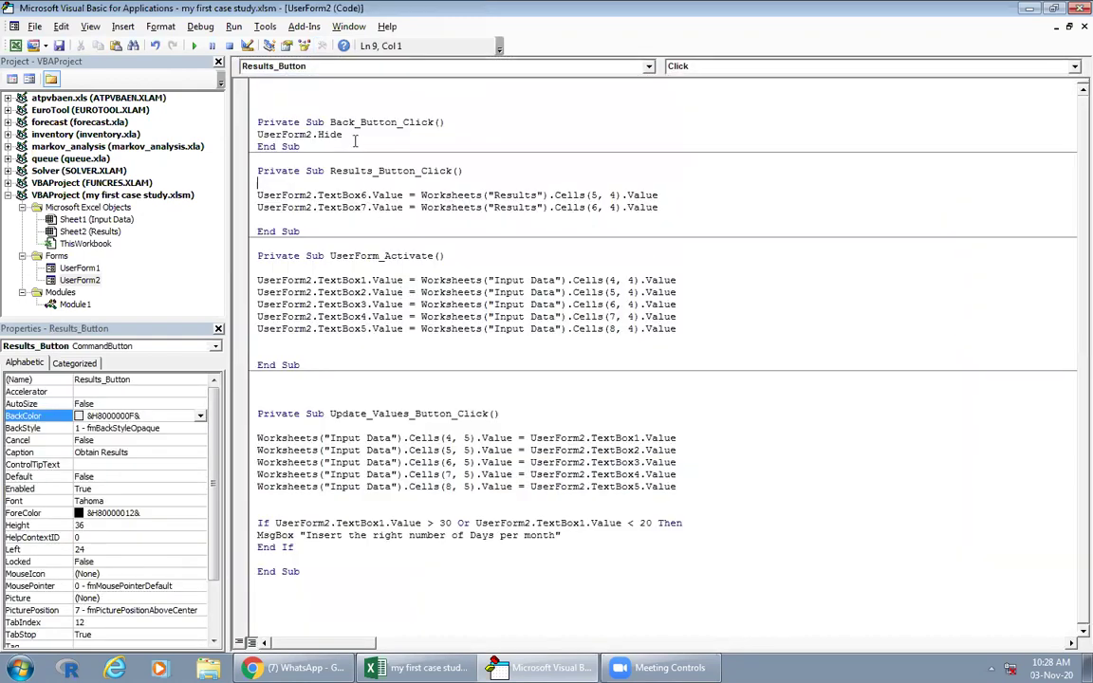
click(675, 207)
key(Return)
key(Return)
key(Up)
key(Up)
key(Up)
key(Down)
key(Down)
key(Down)
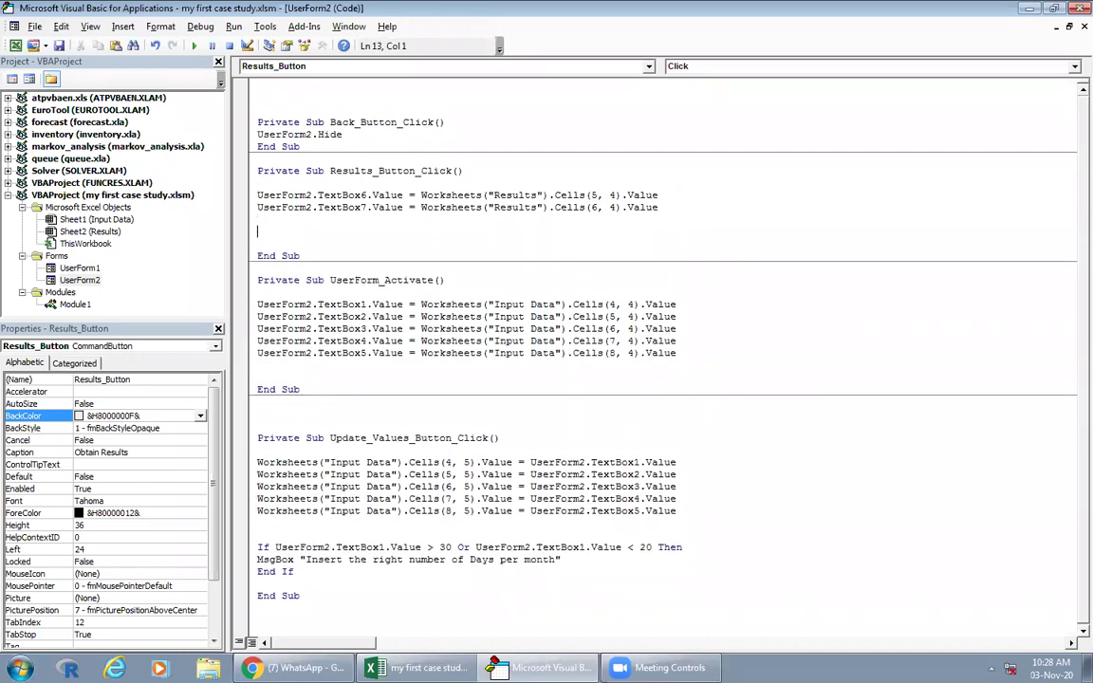
key(Delete)
key(Delete)
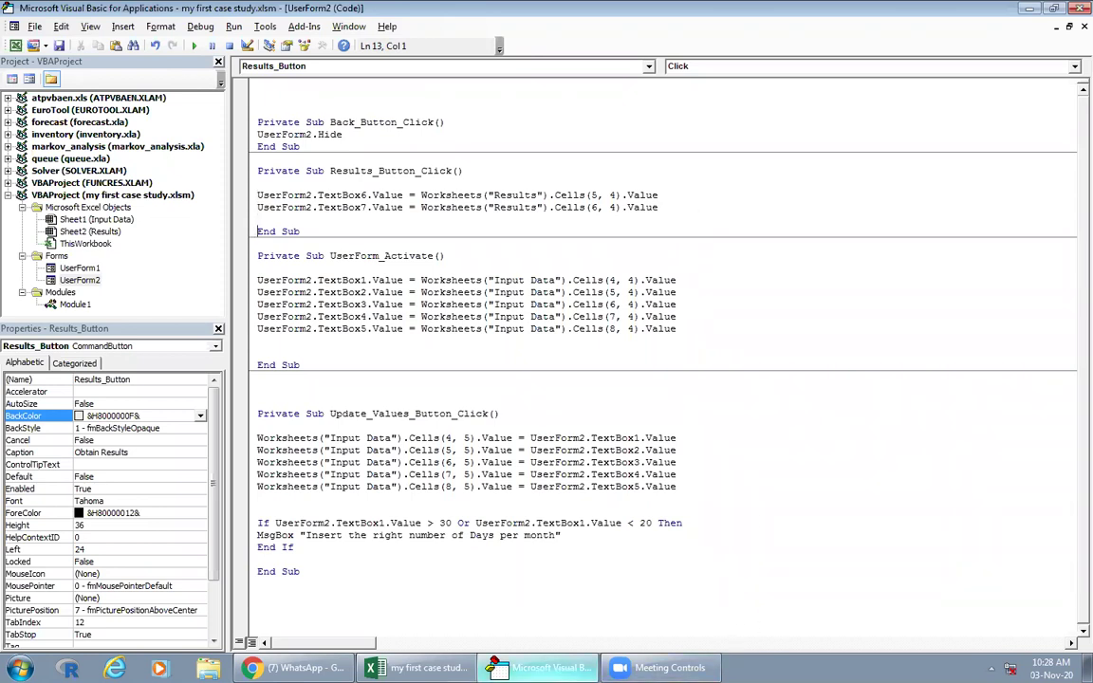
mouse_move(546, 668)
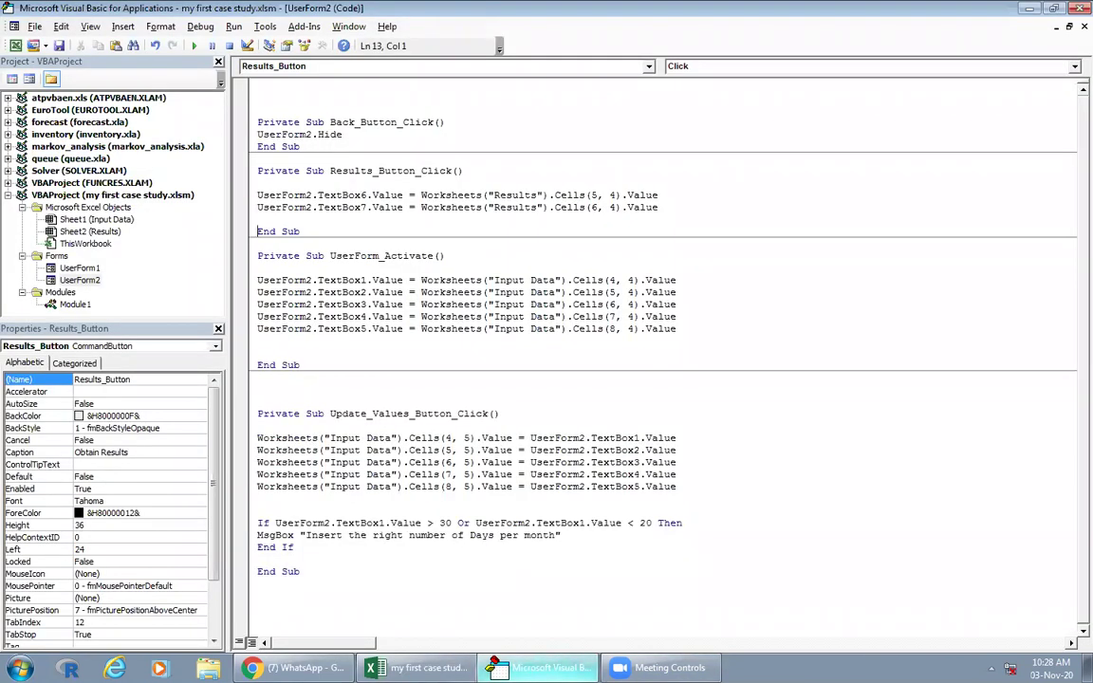
click(91, 282)
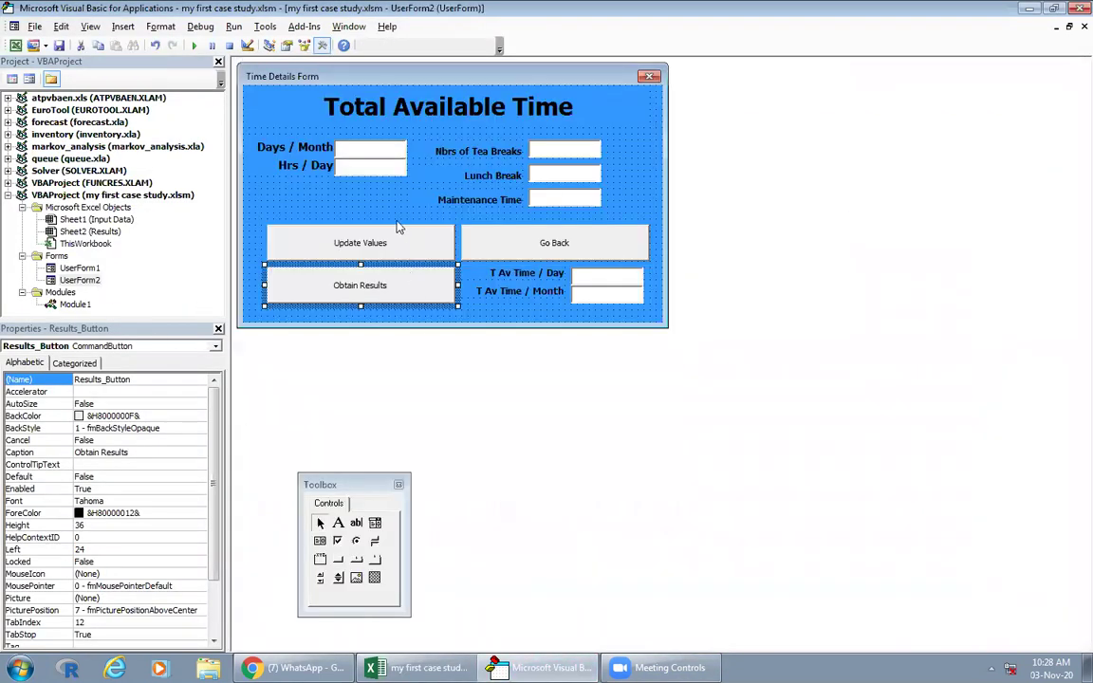
click(380, 209)
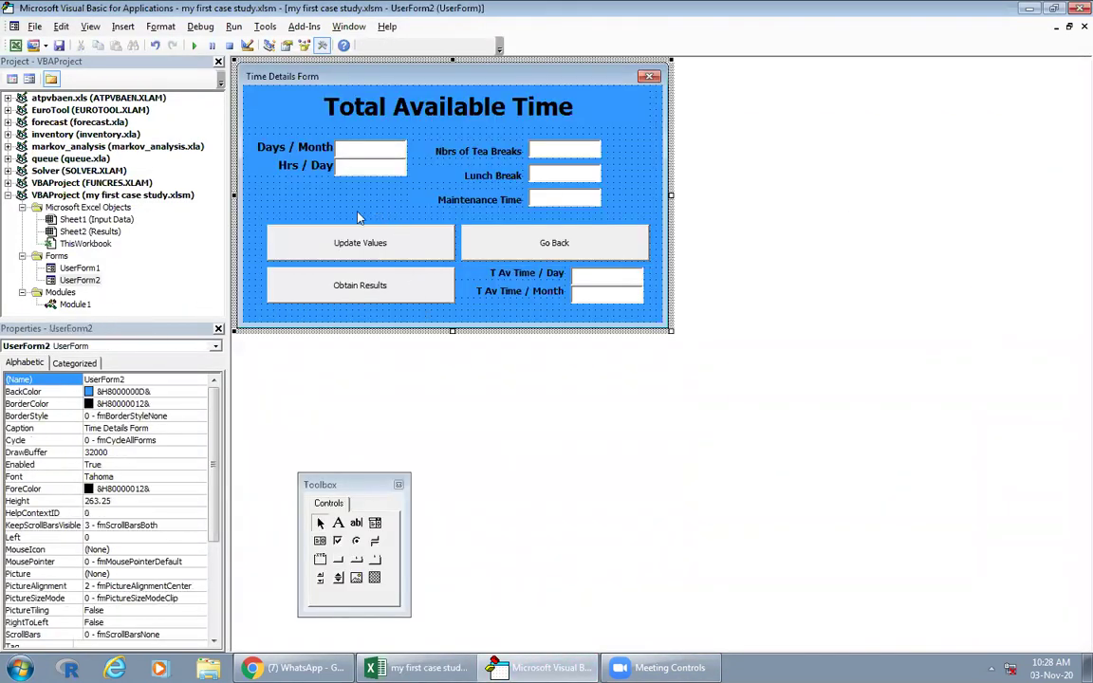
double_click(513, 252)
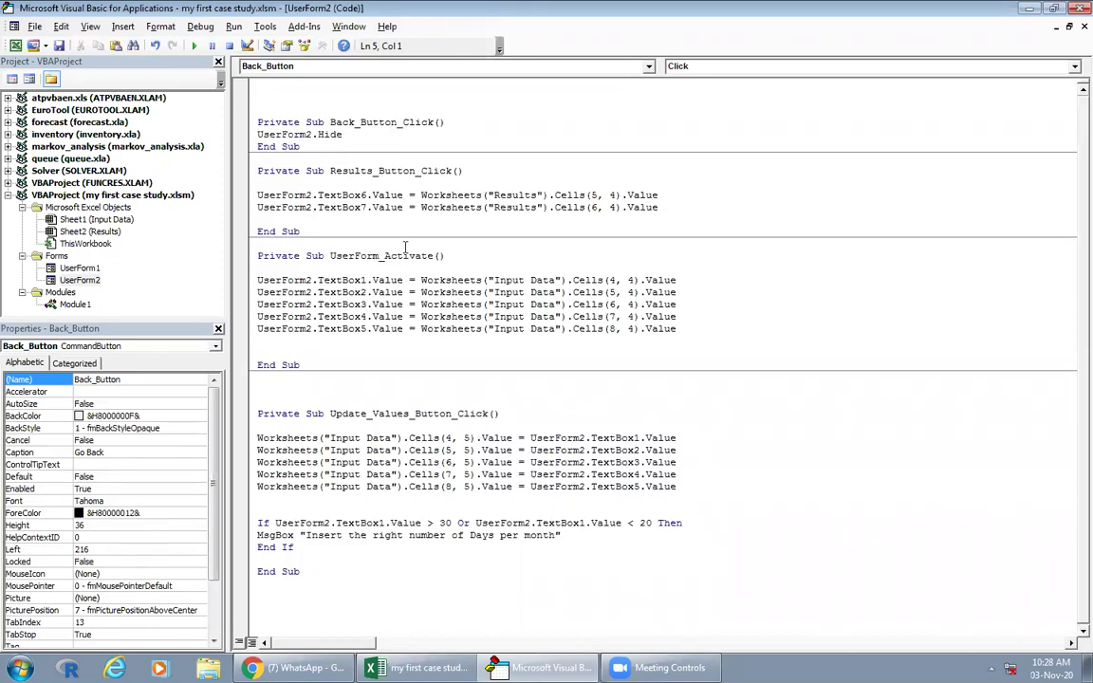
Step: Browse the Object list and add blank lines at the top of UserForm2's code
click(294, 93)
click(590, 65)
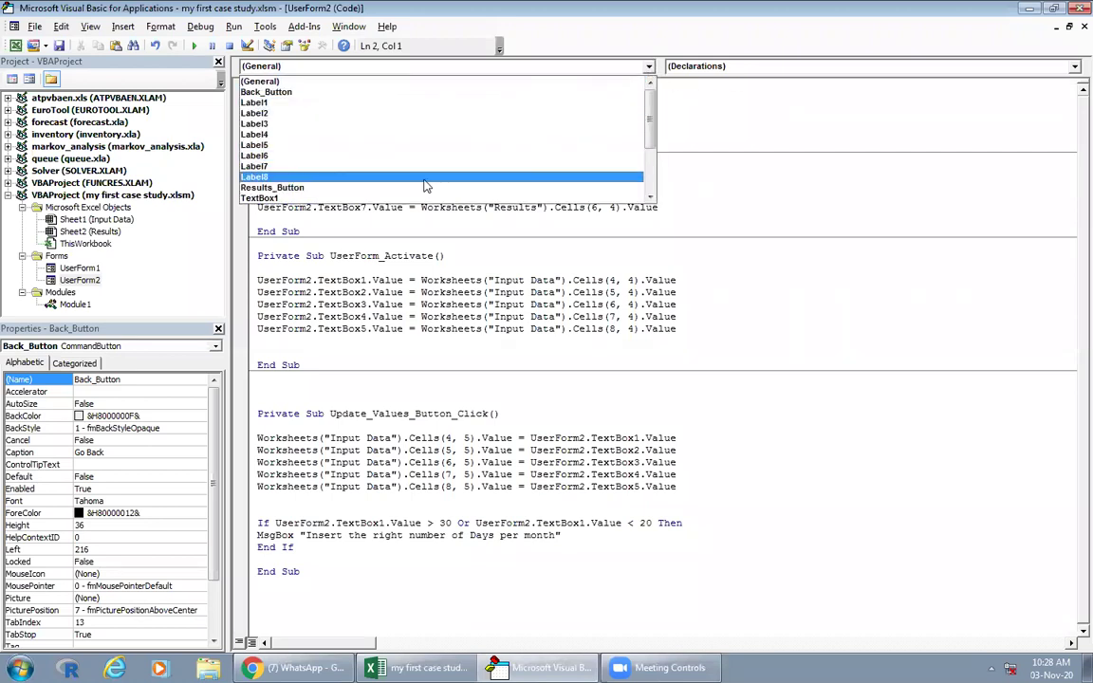
scroll(426, 181, down, 3)
scroll(425, 174, up, 3)
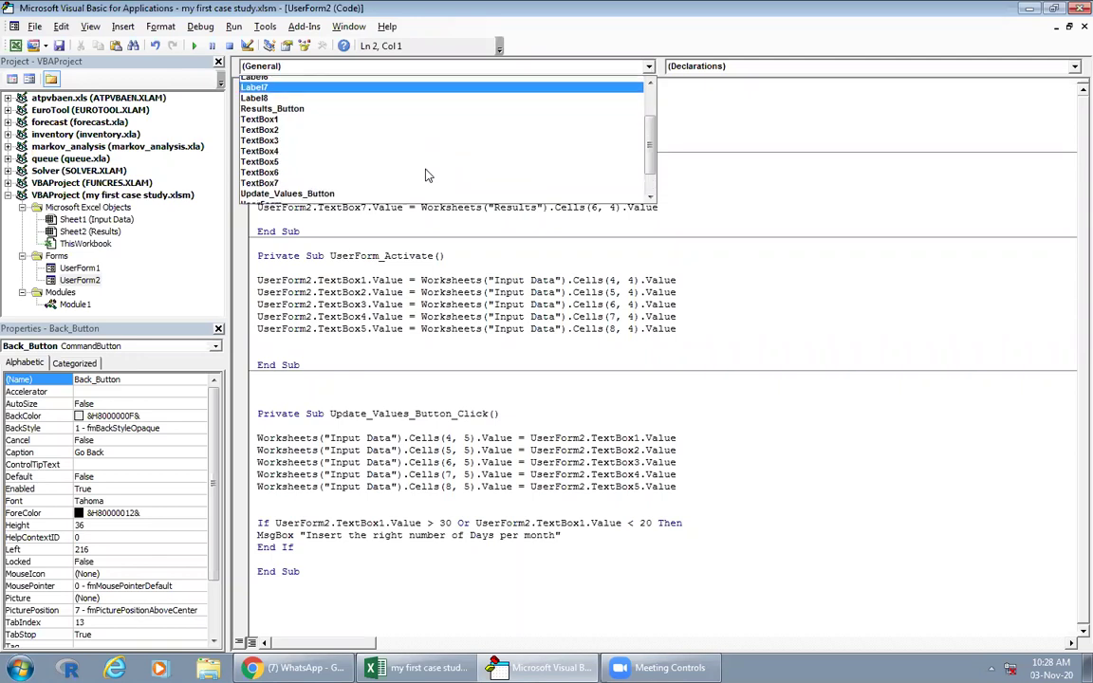
scroll(374, 186, down, 3)
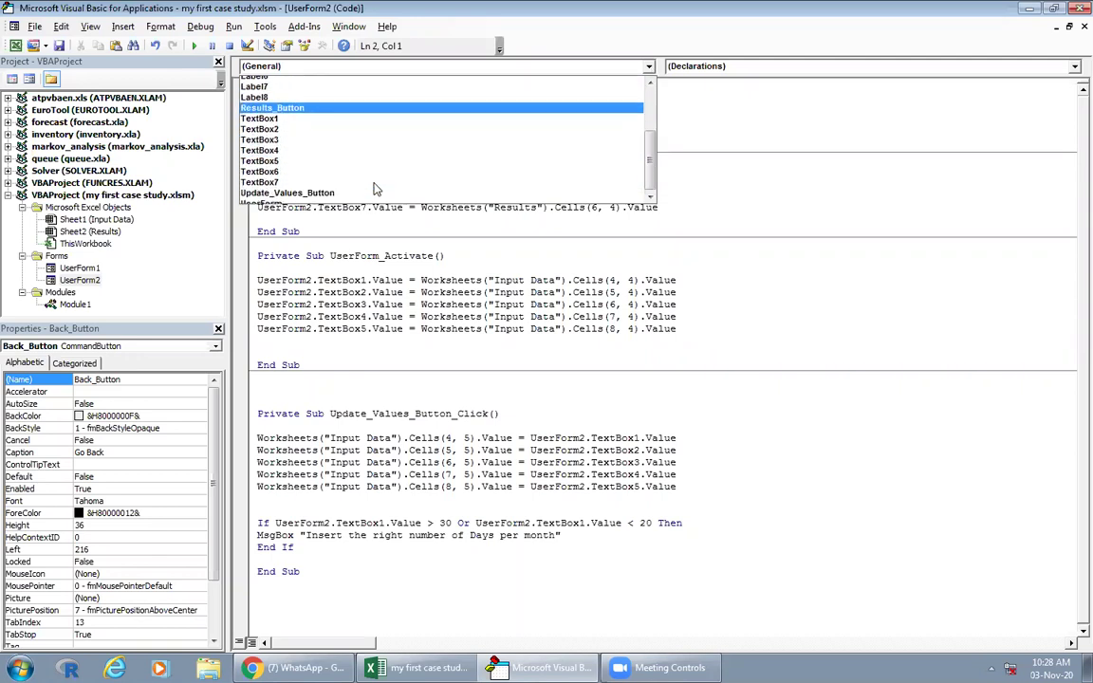
click(319, 198)
click(270, 93)
key(Return)
key(Return)
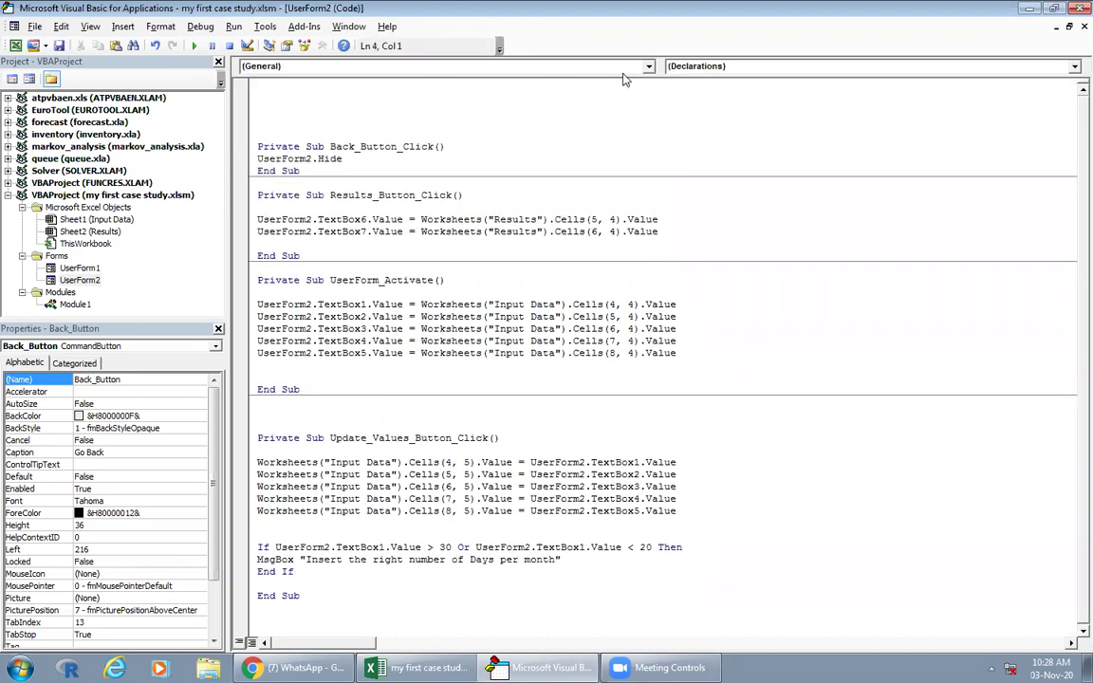
Step: Look through the UserForm's events in the Procedure dropdown, then return to the top of the code
click(584, 65)
scroll(391, 175, down, 3)
click(365, 197)
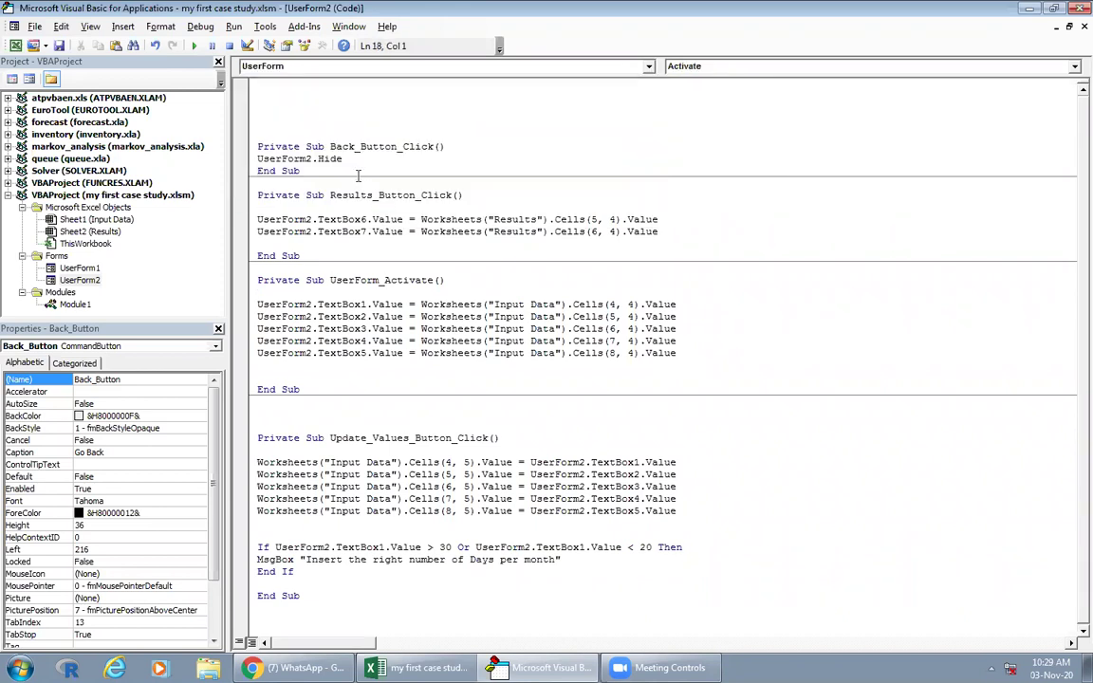
click(1073, 71)
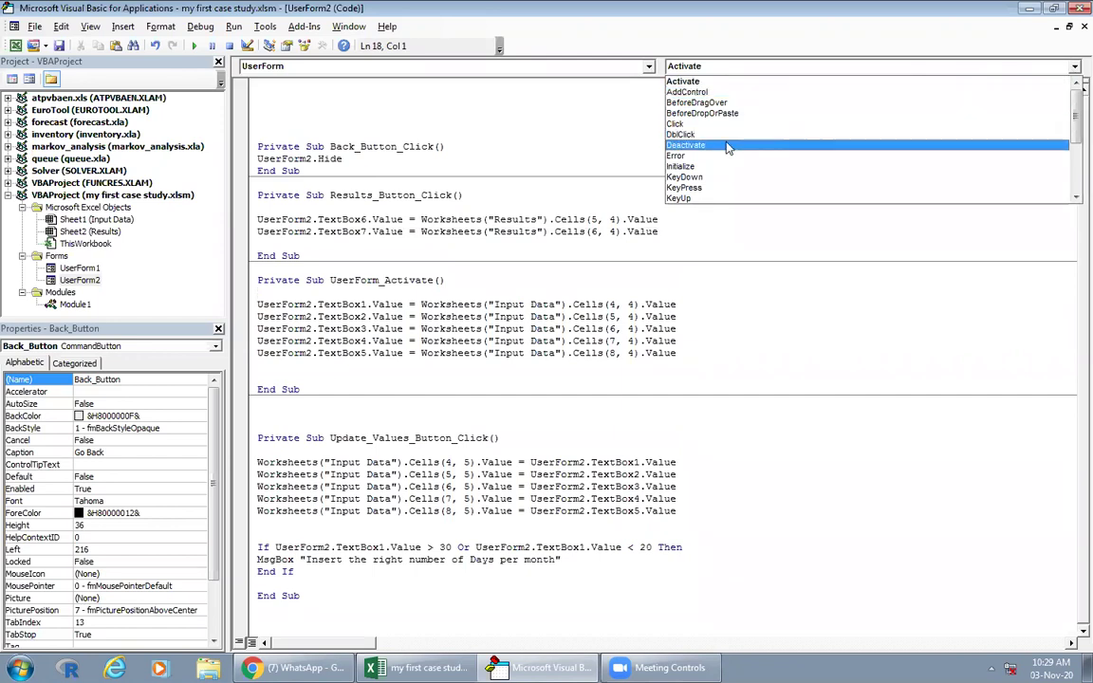
scroll(728, 148, down, 3)
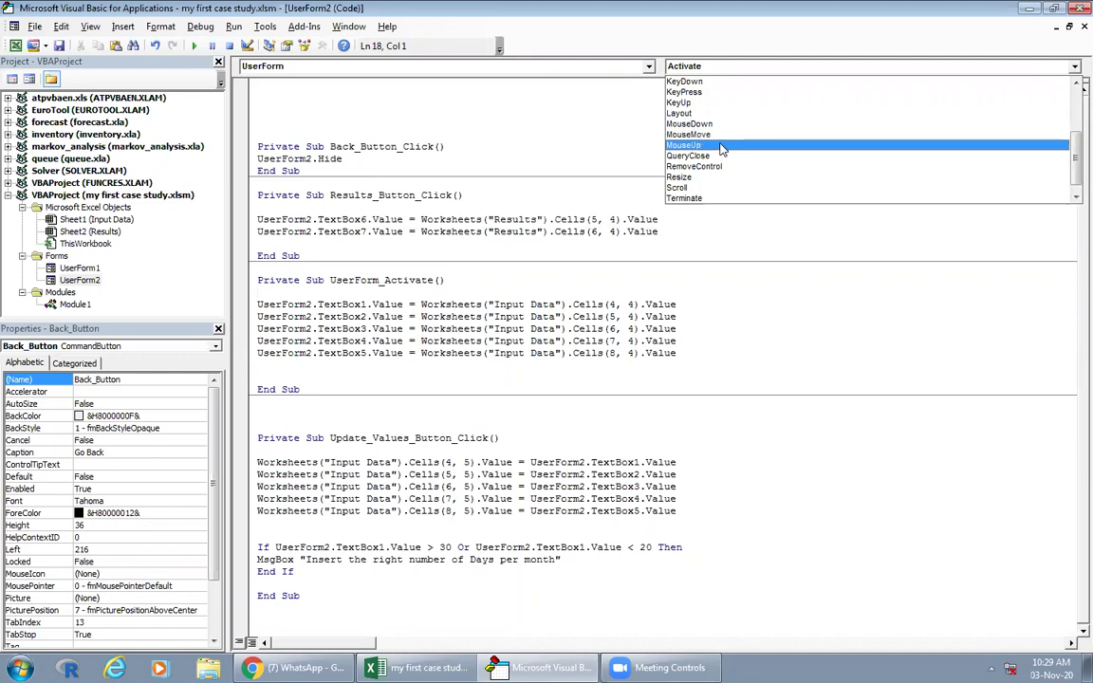
click(311, 100)
click(307, 95)
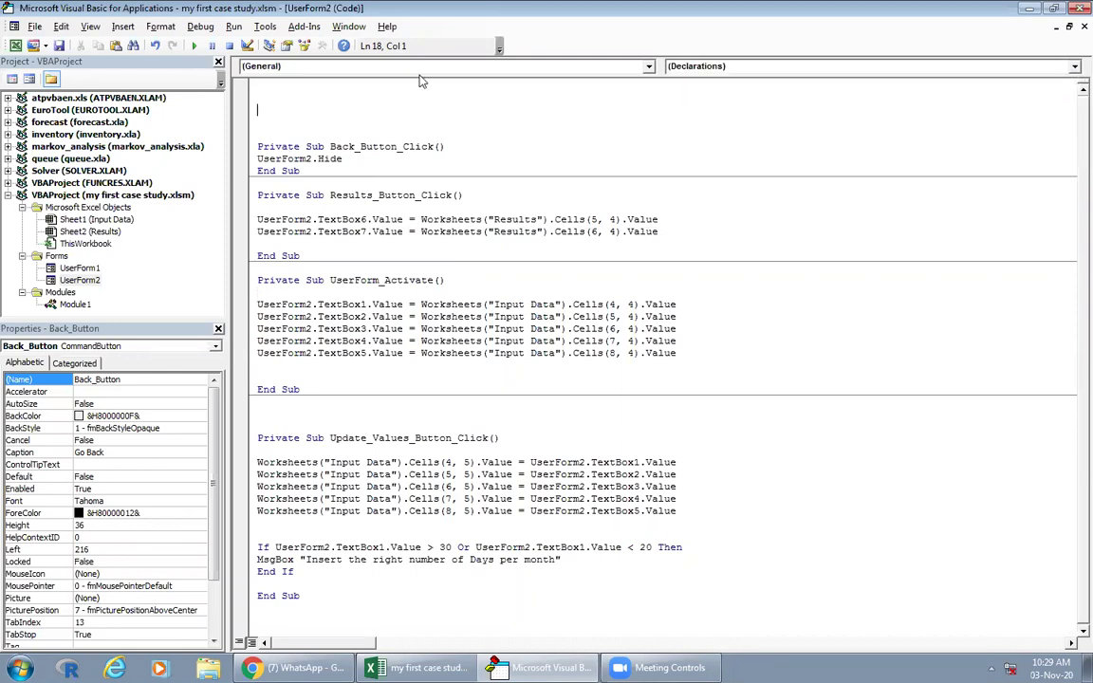
Step: Pick Back_Button in the Object list and browse its list of events
click(649, 67)
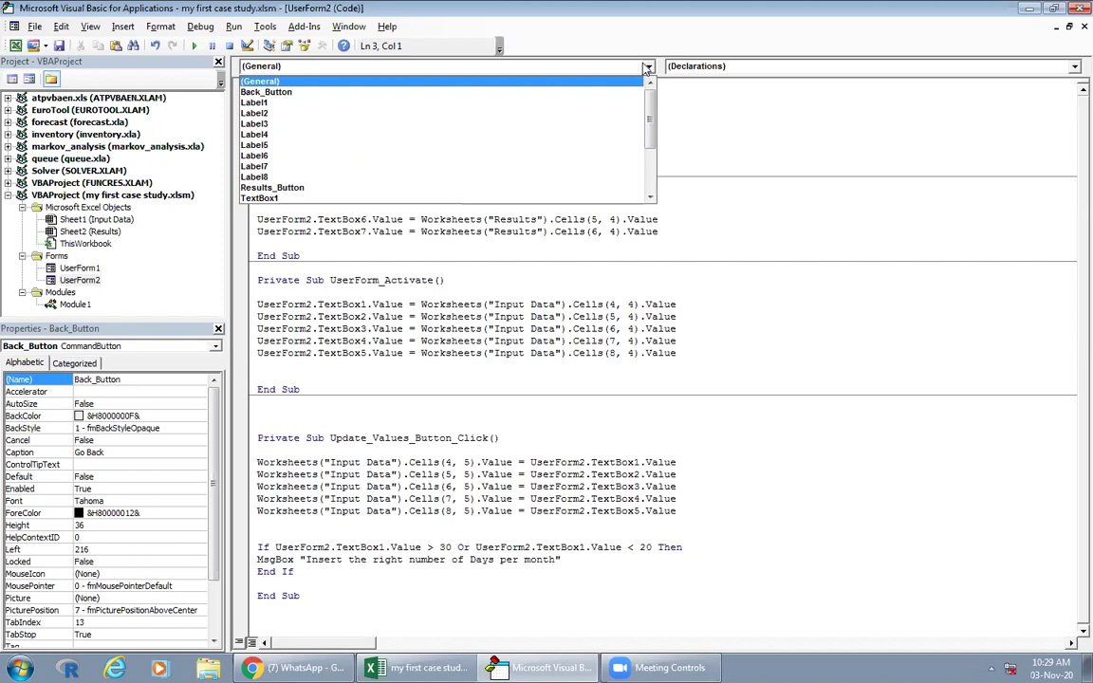
click(537, 92)
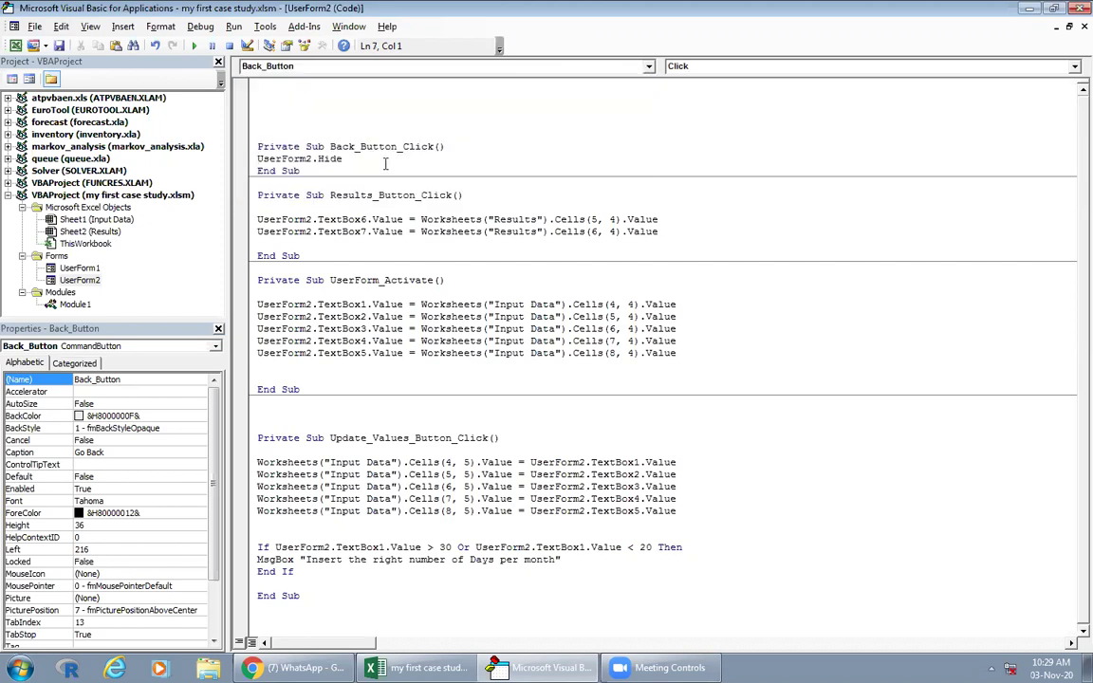
click(1074, 68)
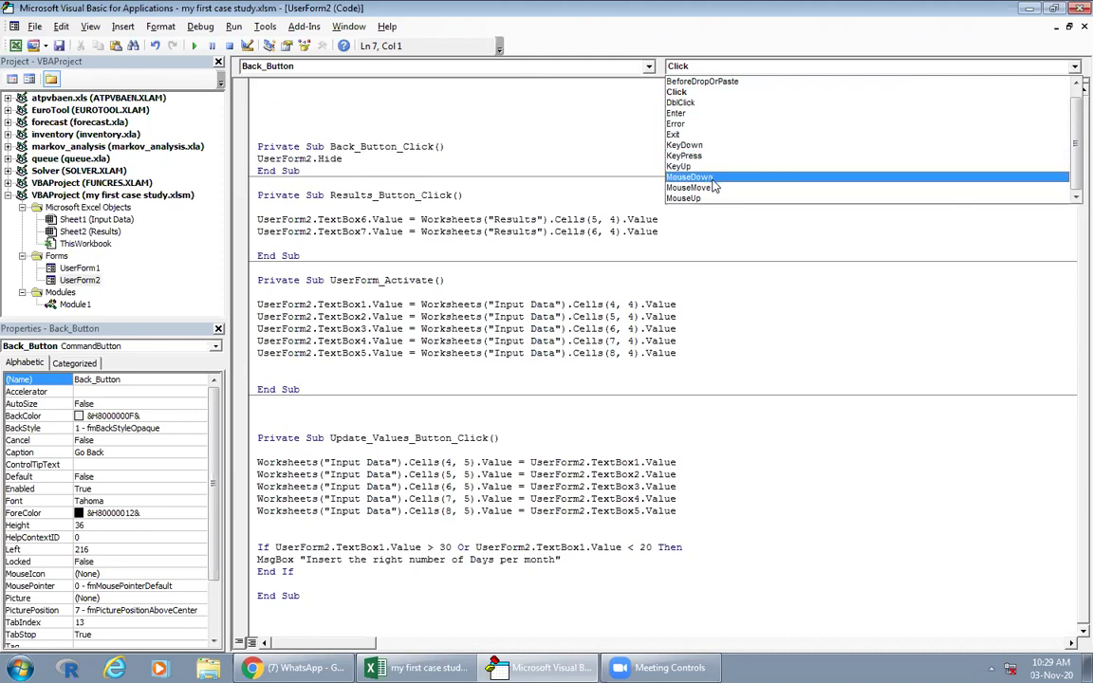
scroll(708, 154, up, 1)
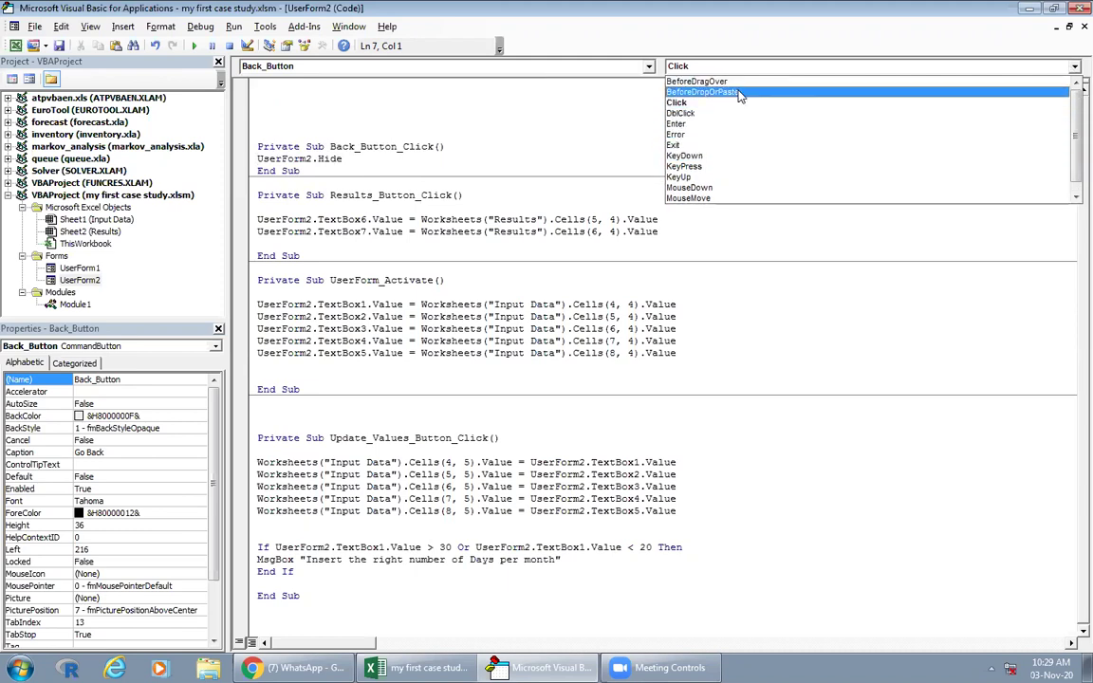
scroll(711, 141, down, 1)
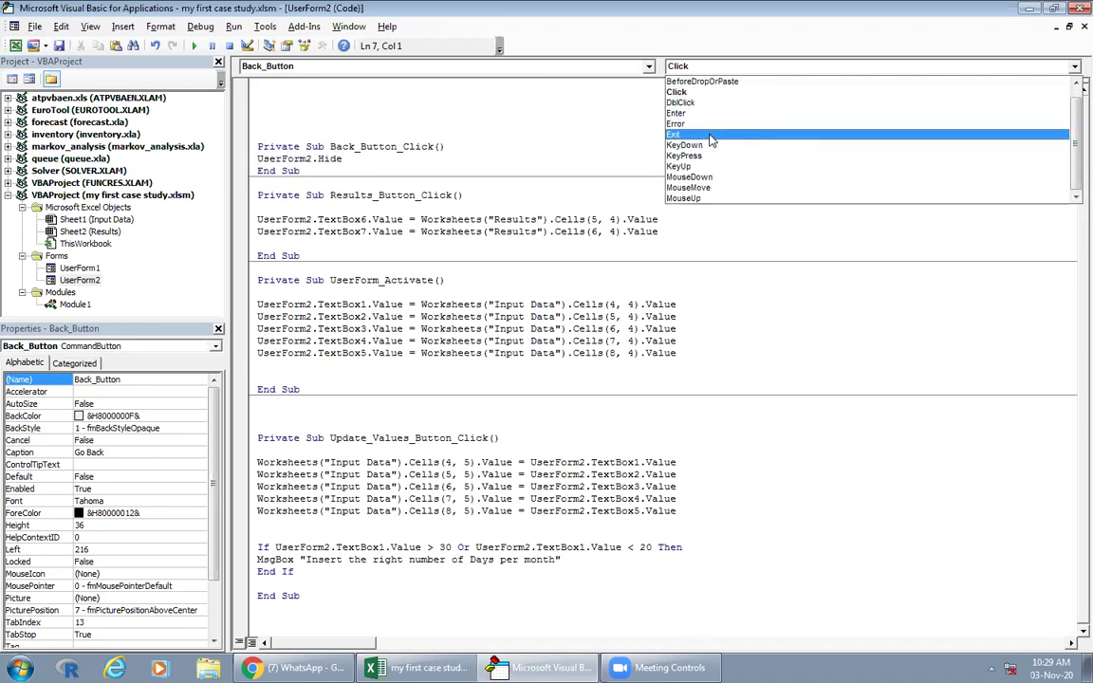
Step: Create Back_Button_MouseMove with an If testing whether TextBox6 or TextBox7 is empty
click(689, 187)
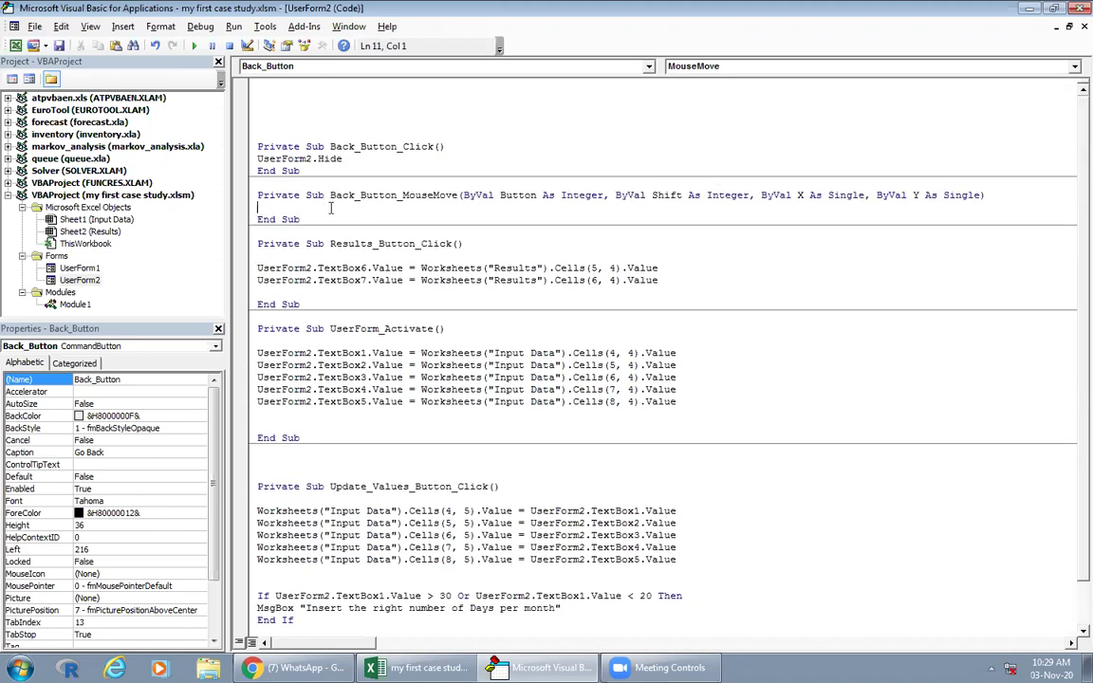
key(Return)
key(Return)
key(Return)
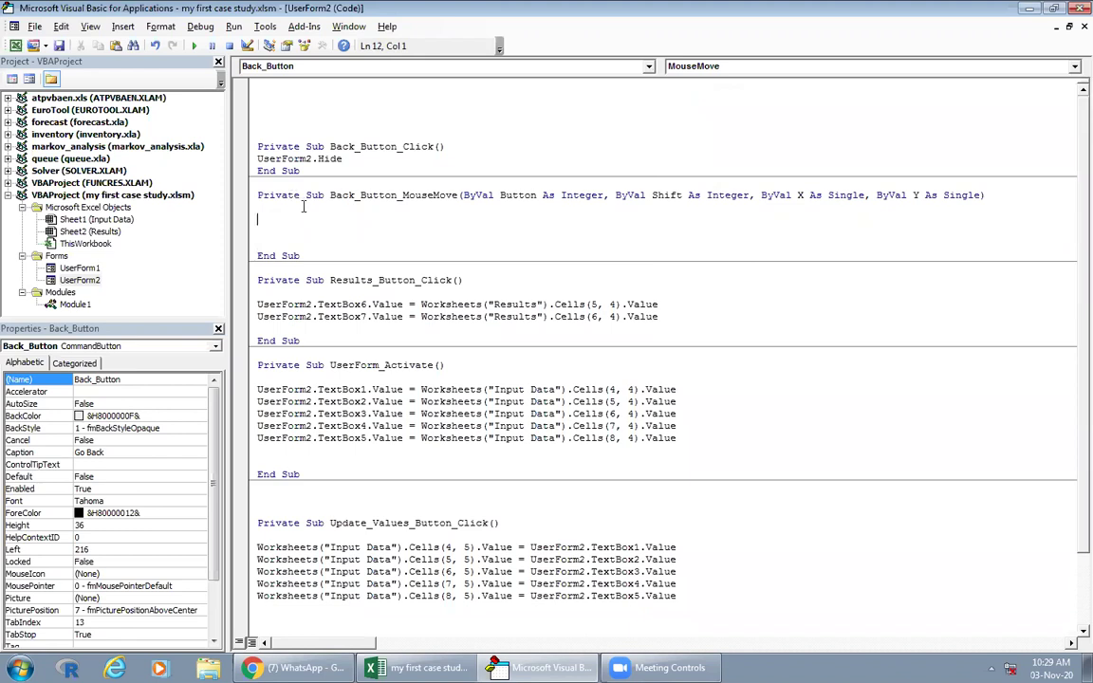
text(if userform2.texy)
key(BackSpace)
text(bo6.v )
text("" or )
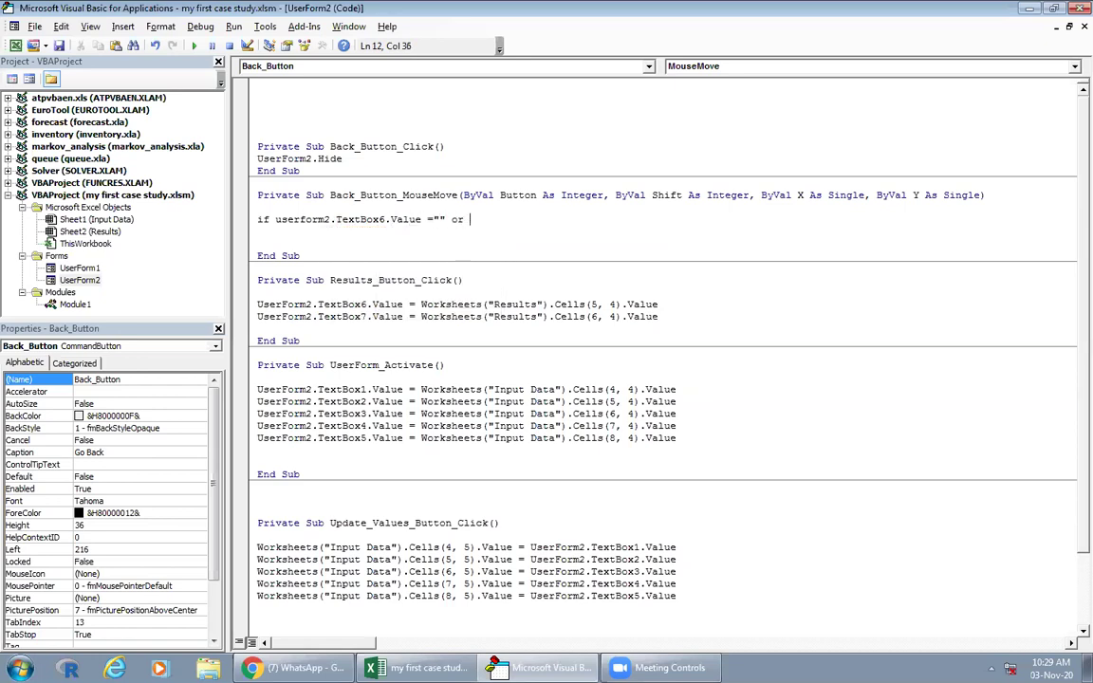
key(BackSpace)
key(BackSpace)
key(BackSpace)
text(and userform2.te)
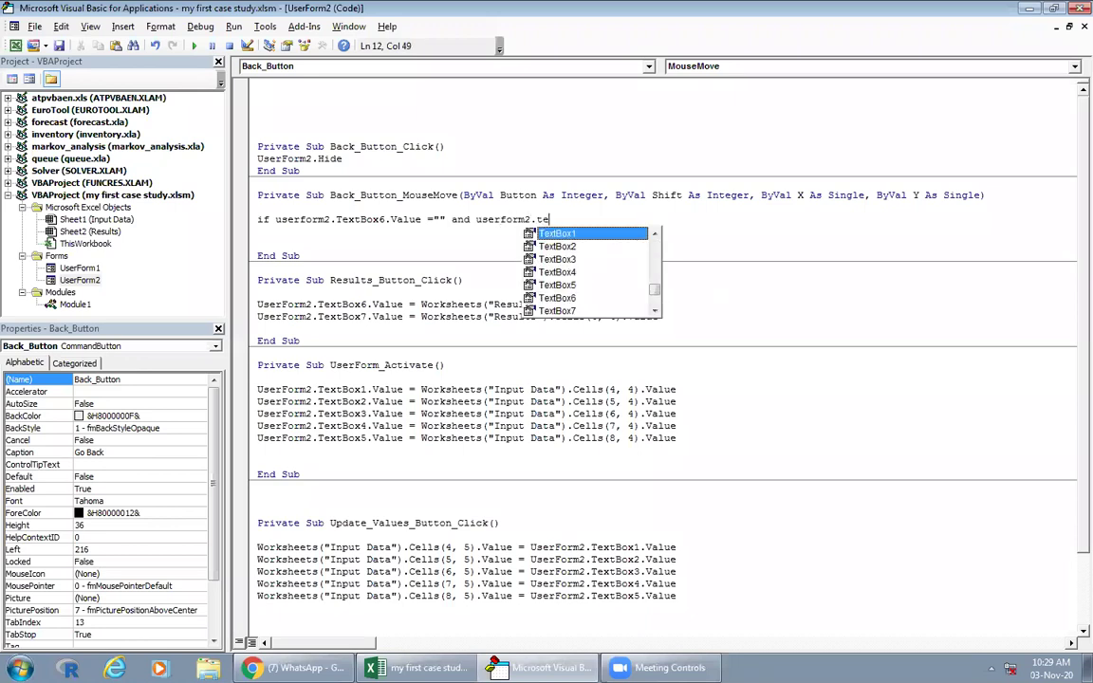
text(xtbox7.value =)
drag(470, 219, 452, 219)
text(orThen)
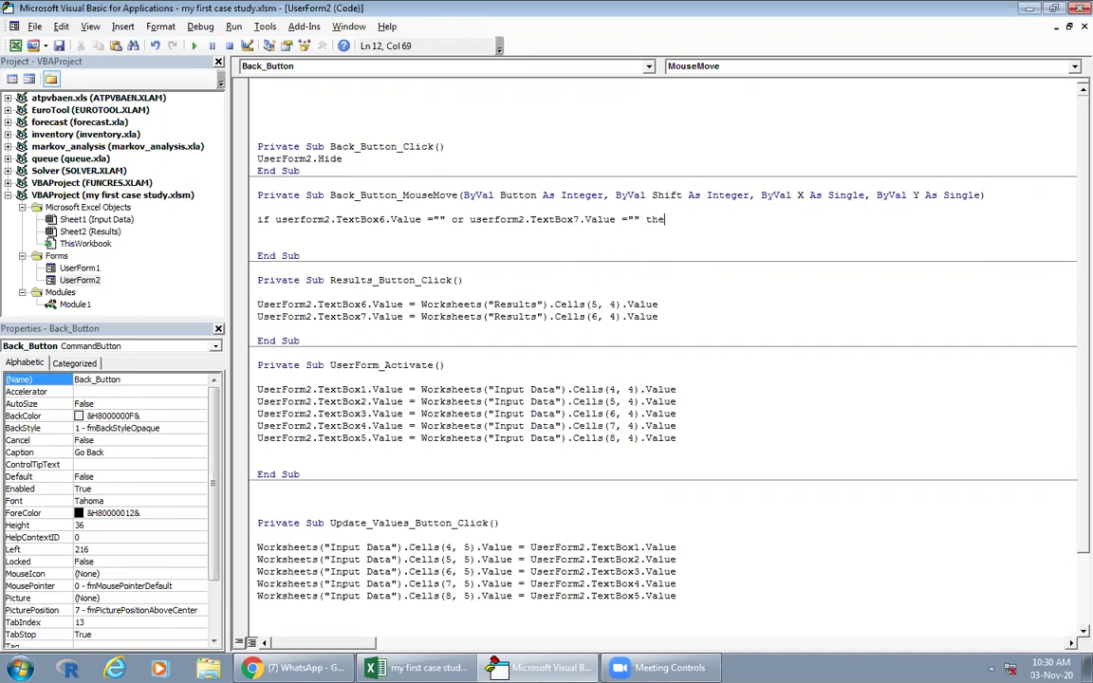
key(Return)
Step: Show MsgBox "Click on Obtain Results first" inside the If block and close it with End If
text(msgbox ")
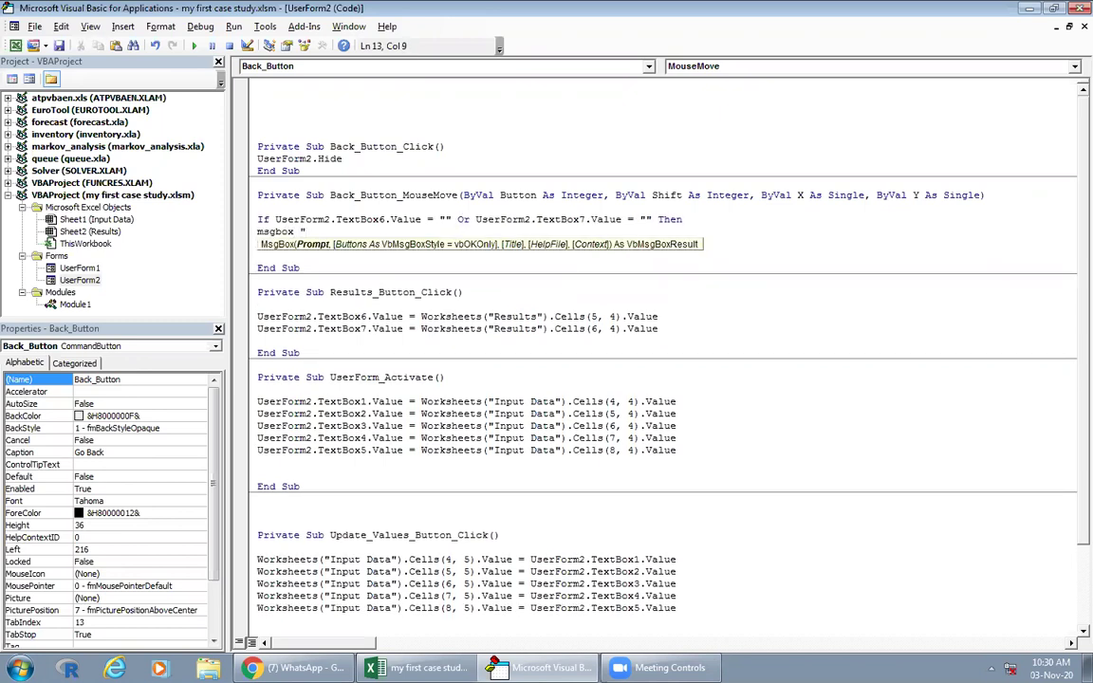
text(Click on Obtain Results first")
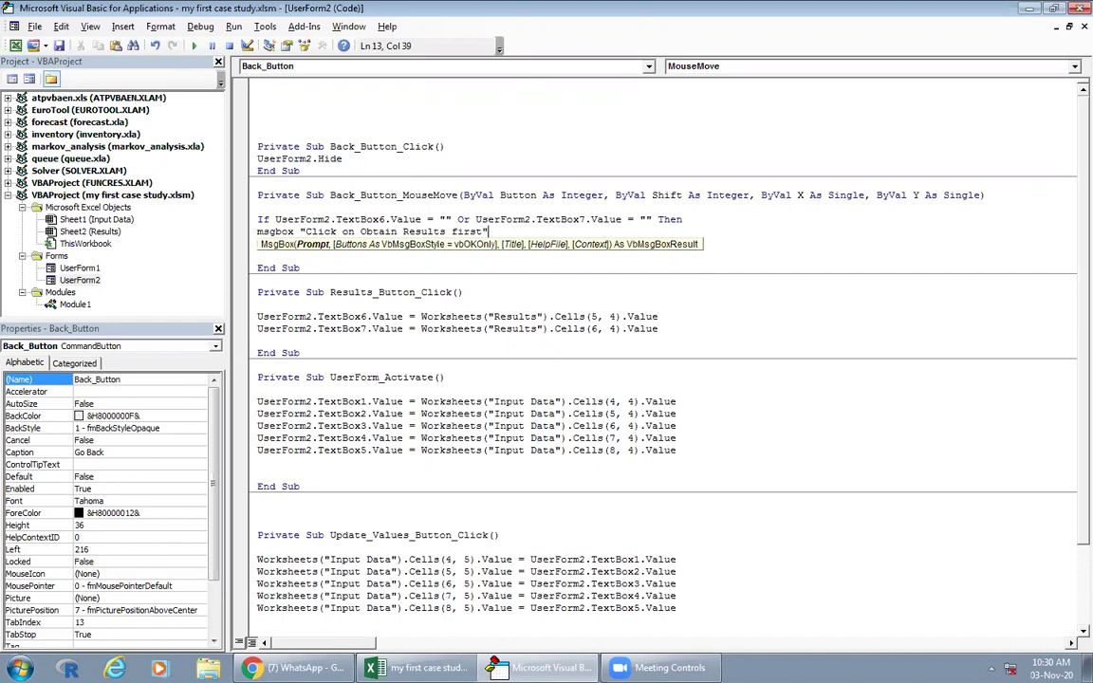
key(Return)
text(End If)
key(Return)
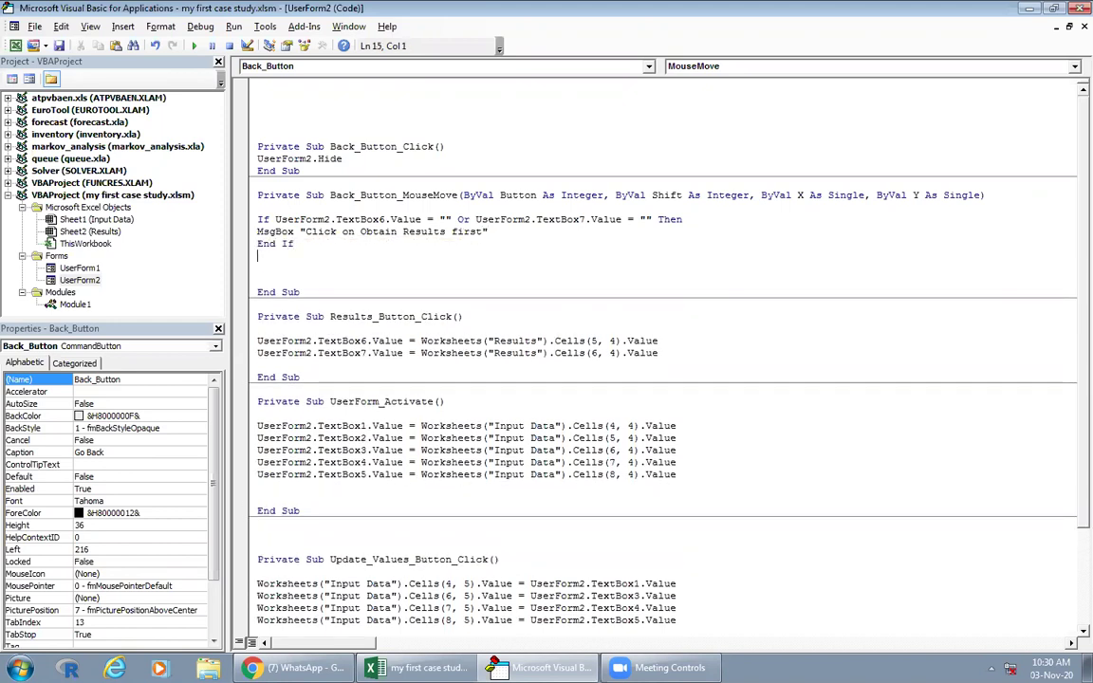
key(Delete)
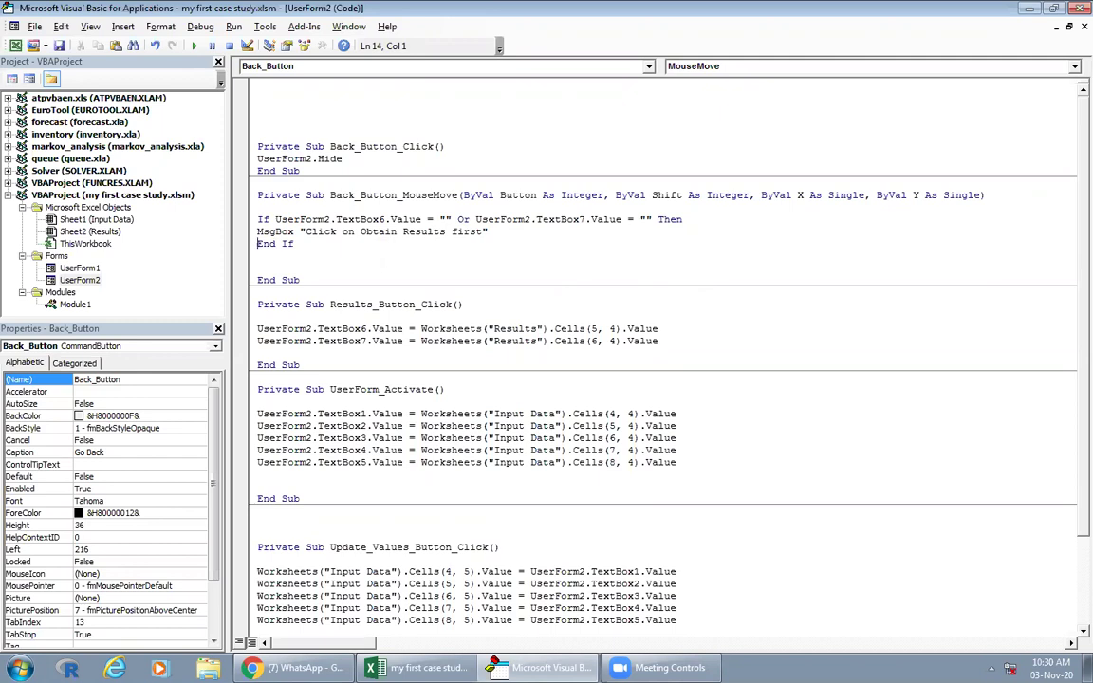
Step: Add an Else branch setting Back_Button.Enabled = True and save the workbook
key(Return)
key(Up)
text(Else)
key(Return)
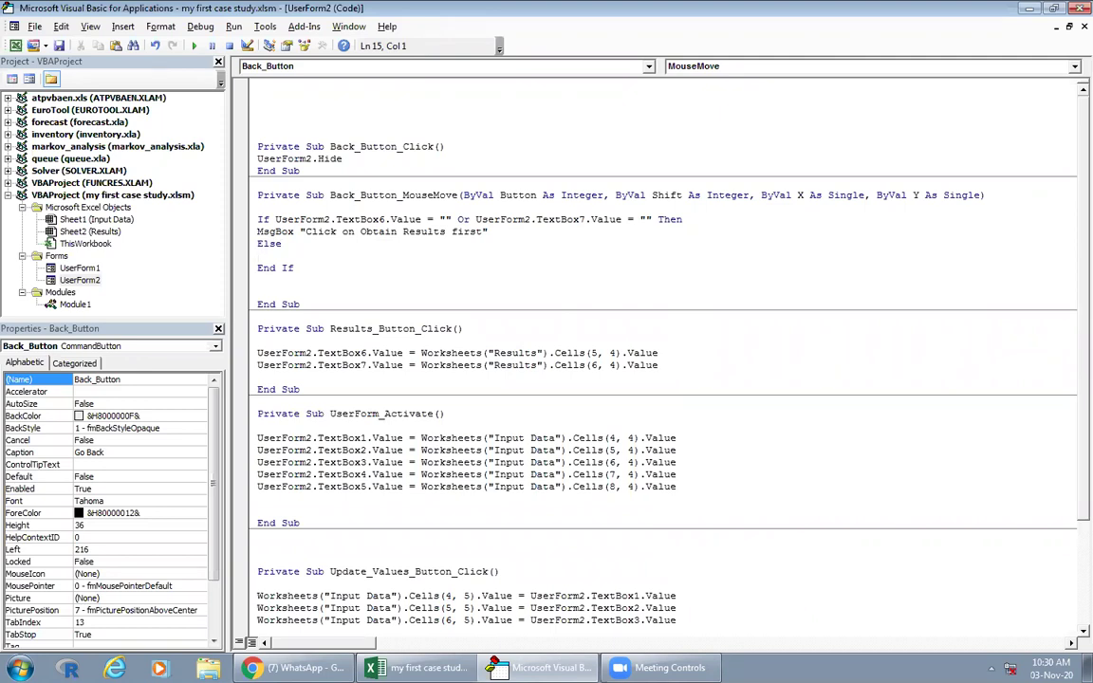
text(Back)
text(button.enabled = tr)
key(Return)
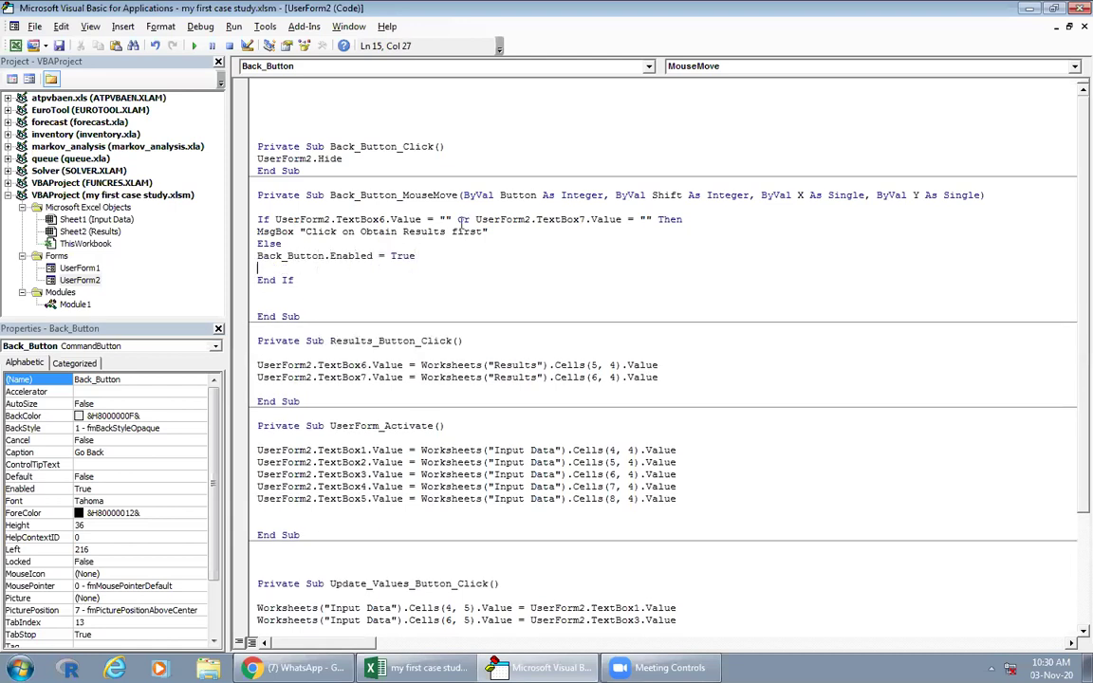
click(59, 46)
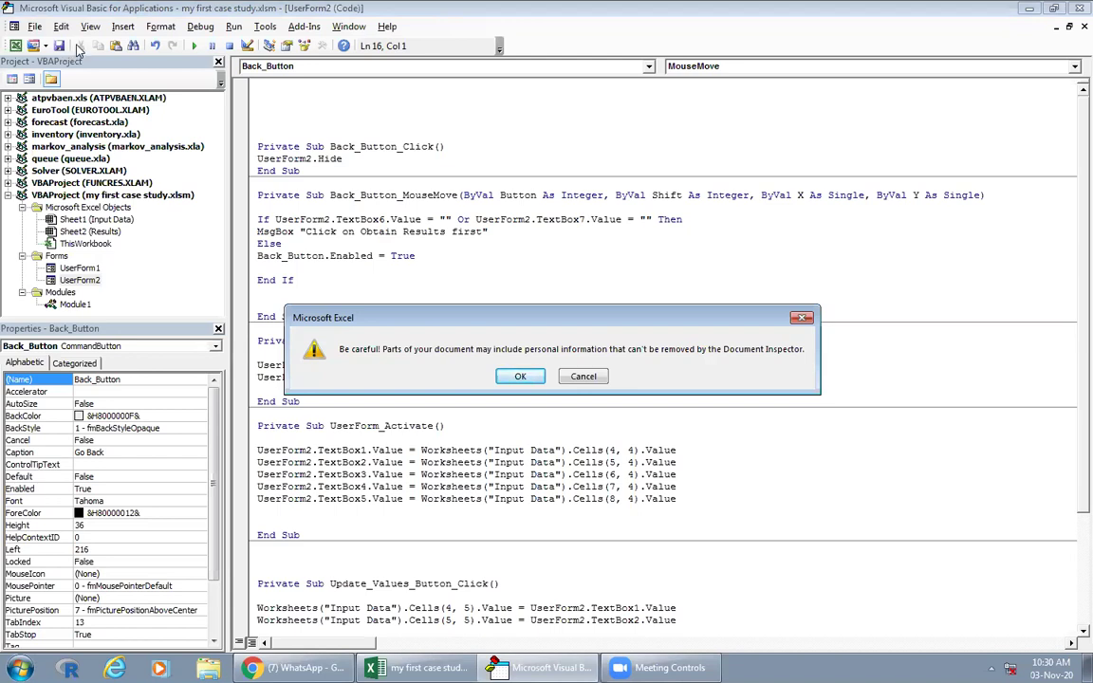
Step: Accept the privacy warning and save the workbook again
click(520, 376)
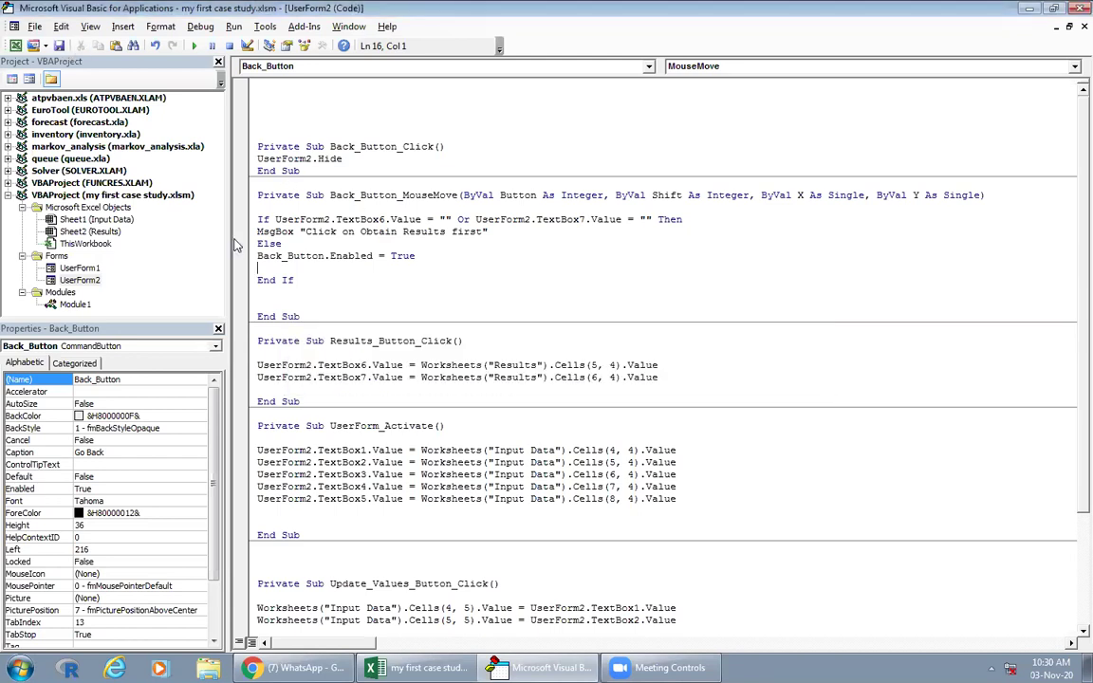
click(59, 45)
click(520, 375)
Step: Set the Go Back button's Enabled property to False on UserForm2, save, and return to Excel
double_click(80, 280)
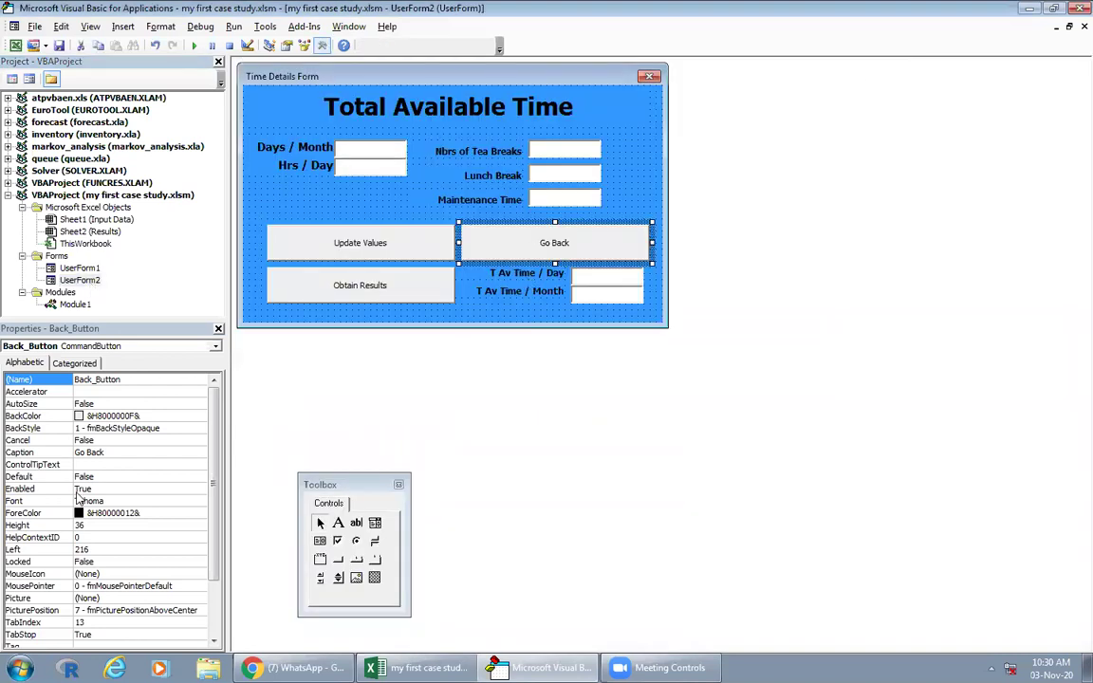
click(142, 488)
click(200, 488)
click(173, 512)
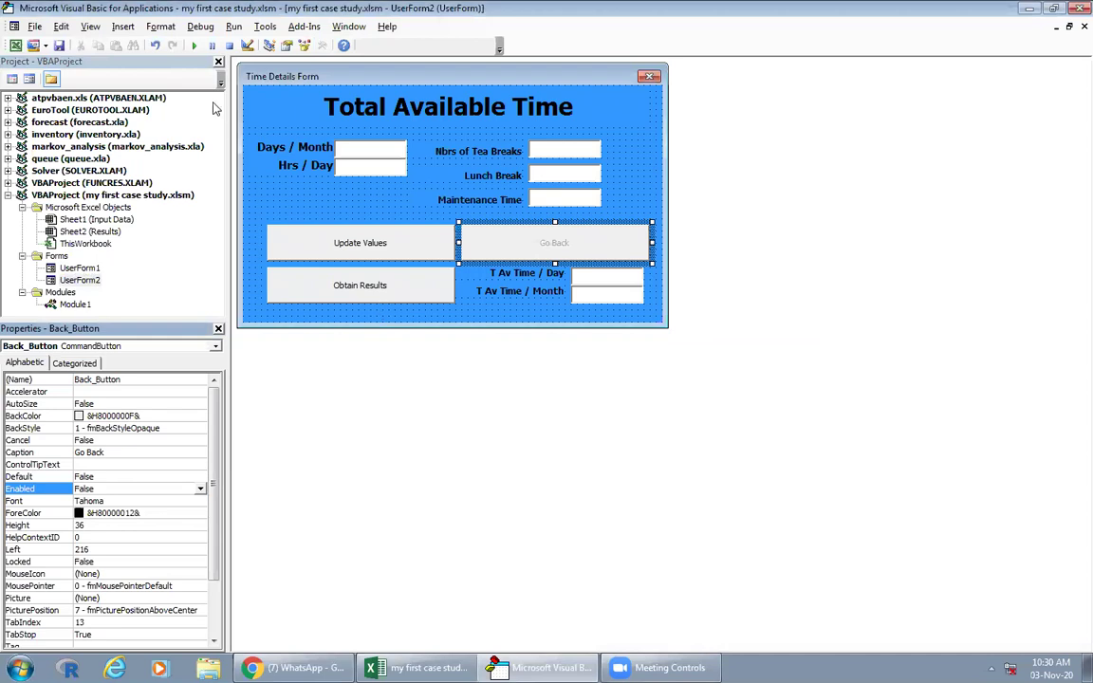
key(ctrl+s)
click(516, 376)
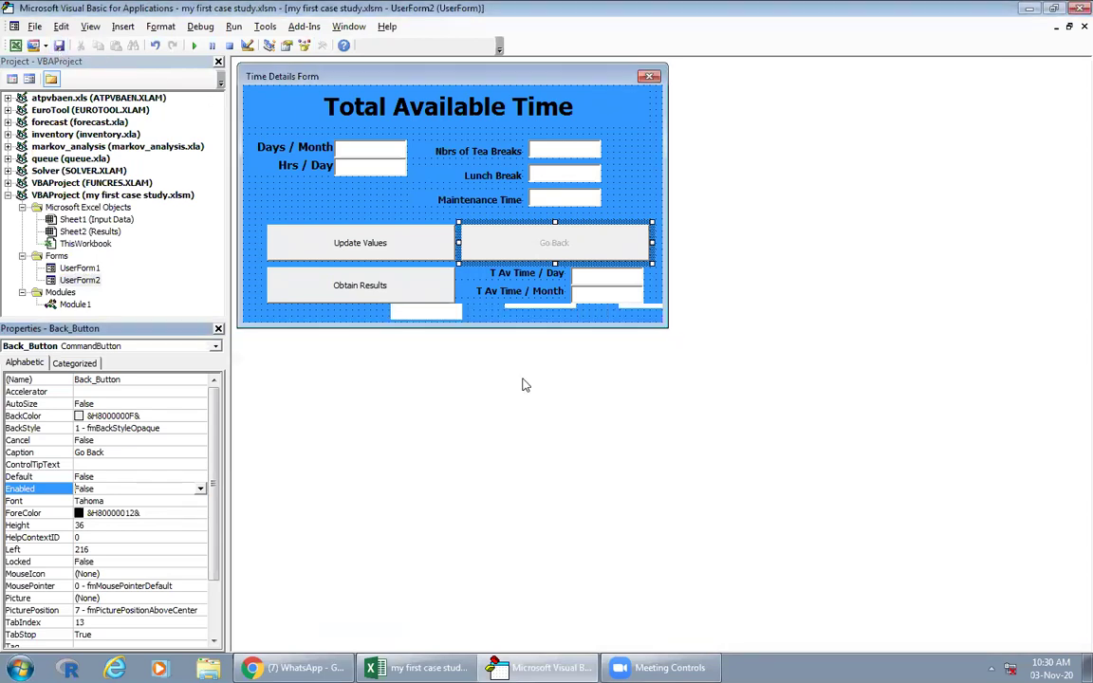
click(1075, 9)
Step: Open the Time Details Form from the Main Window Form, obtain 360 per day and 7920 per month, and close it
click(713, 310)
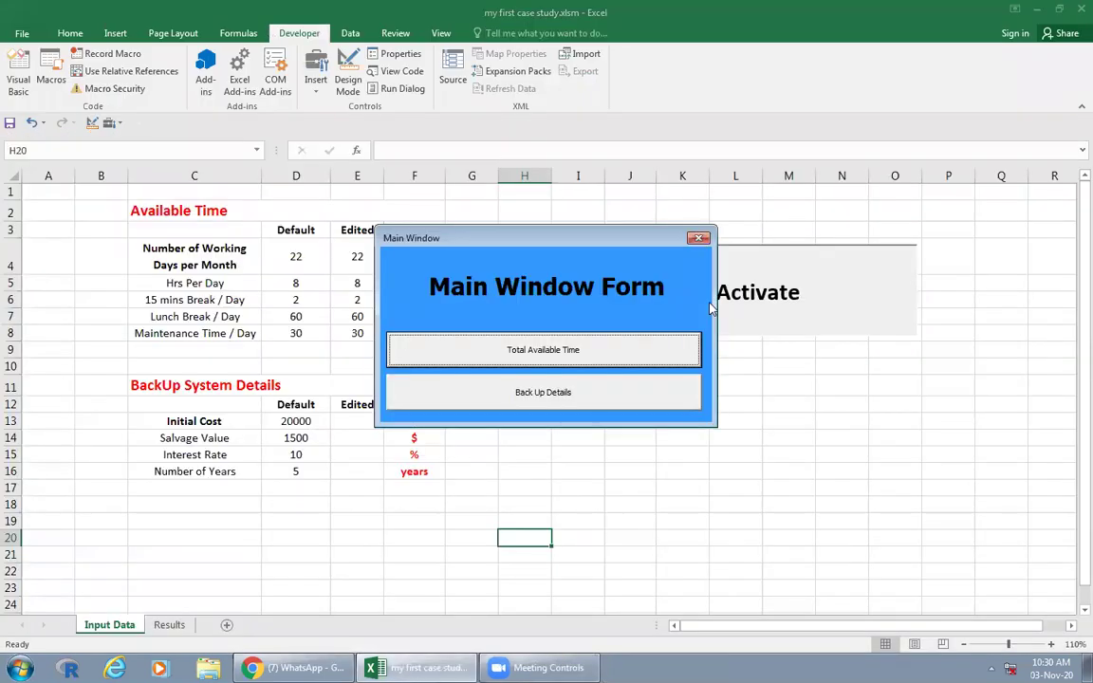
click(569, 354)
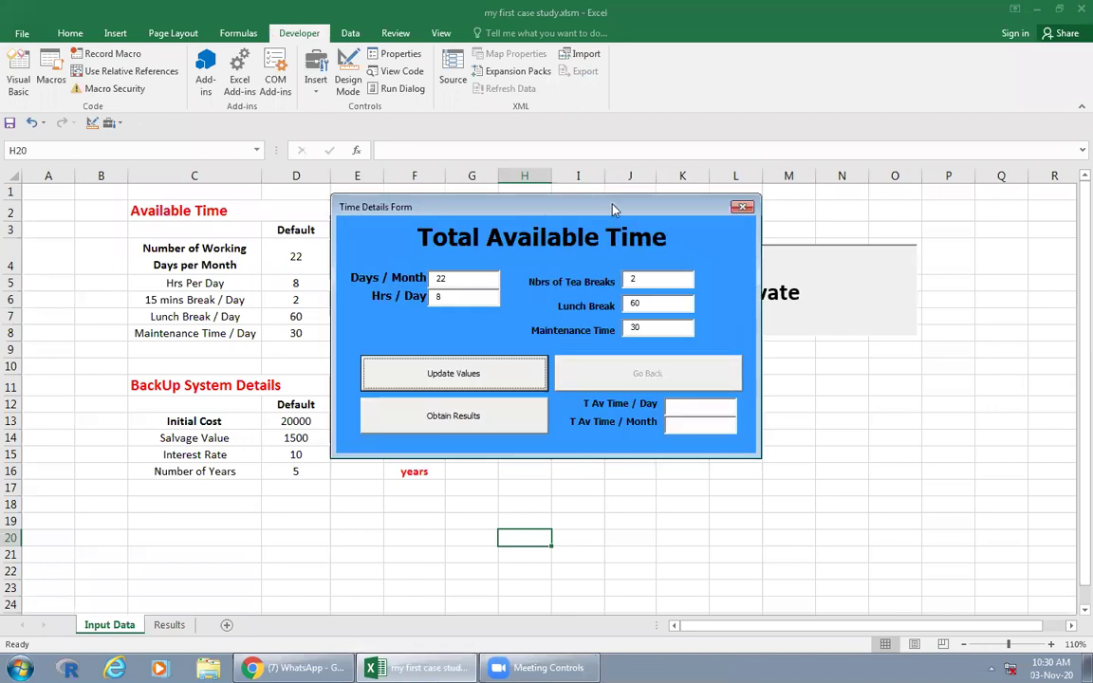
drag(612, 207, 782, 199)
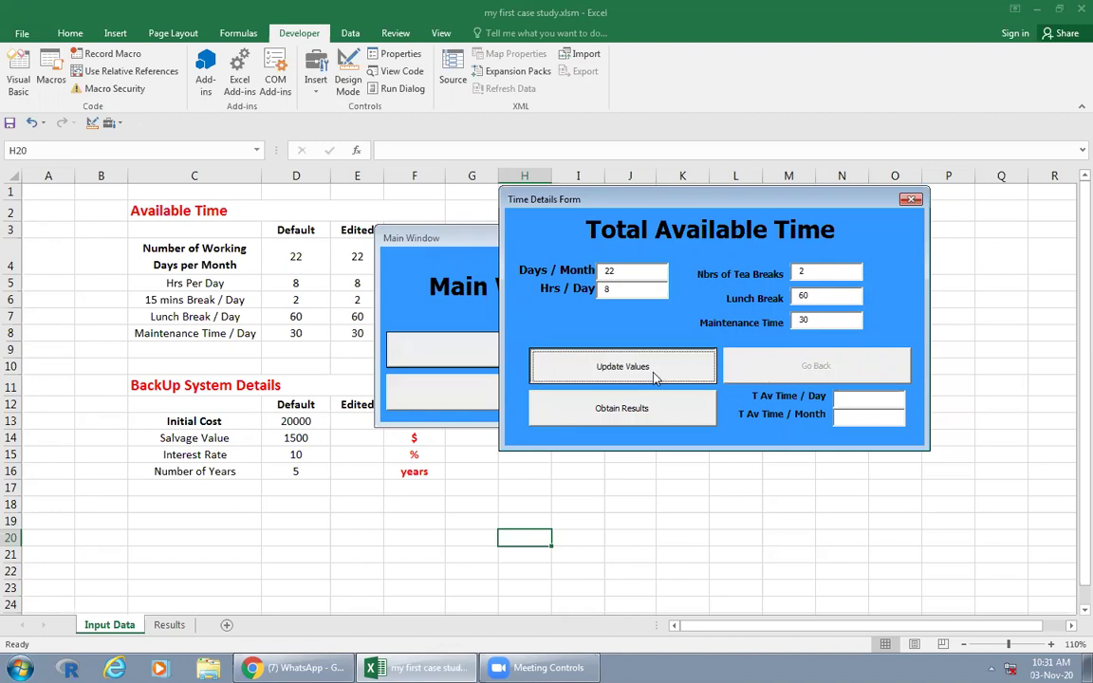
click(642, 405)
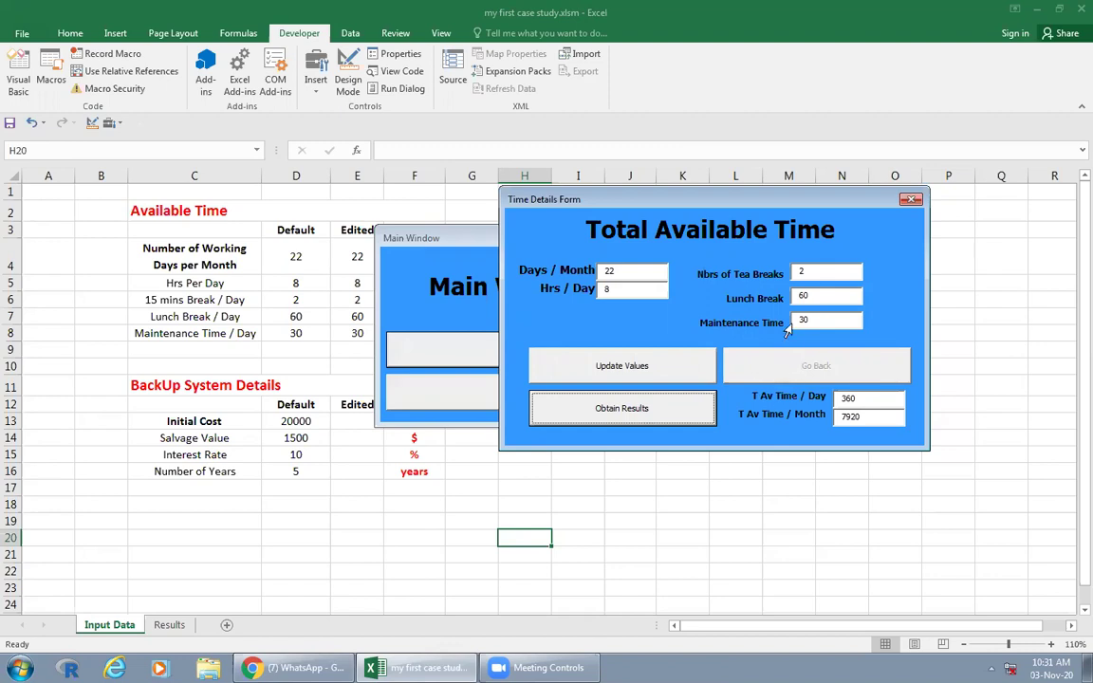
click(911, 201)
Step: Close the Main Window Form and move the If…End If empty-results check into Results_Button_Click
click(700, 237)
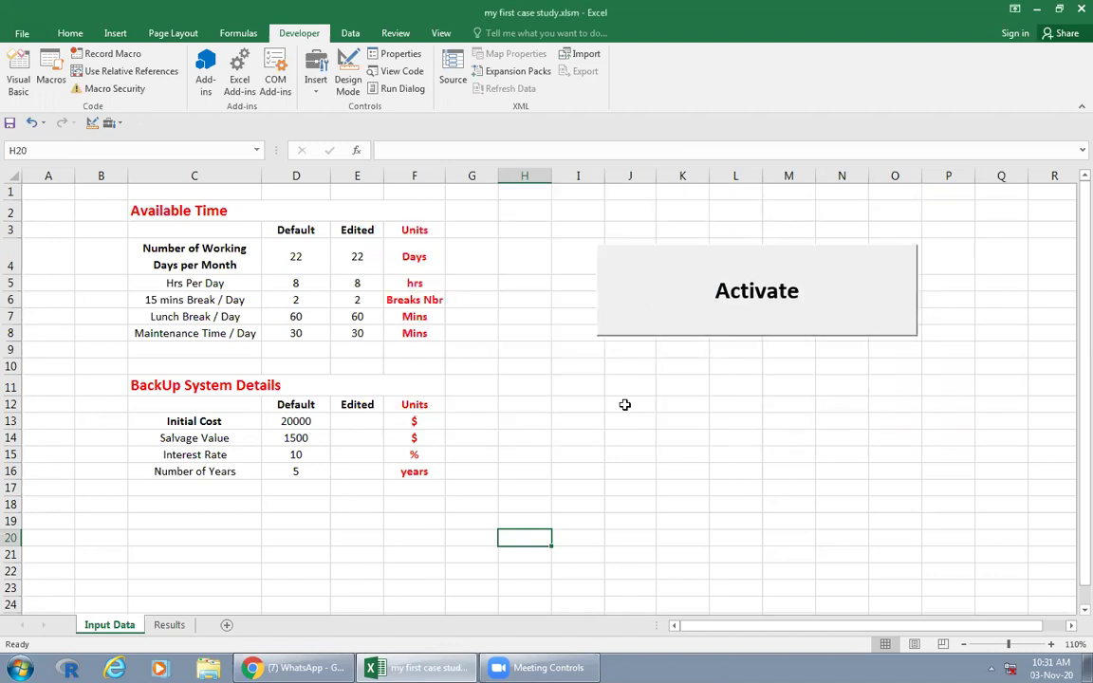
click(629, 403)
key(alt+F11)
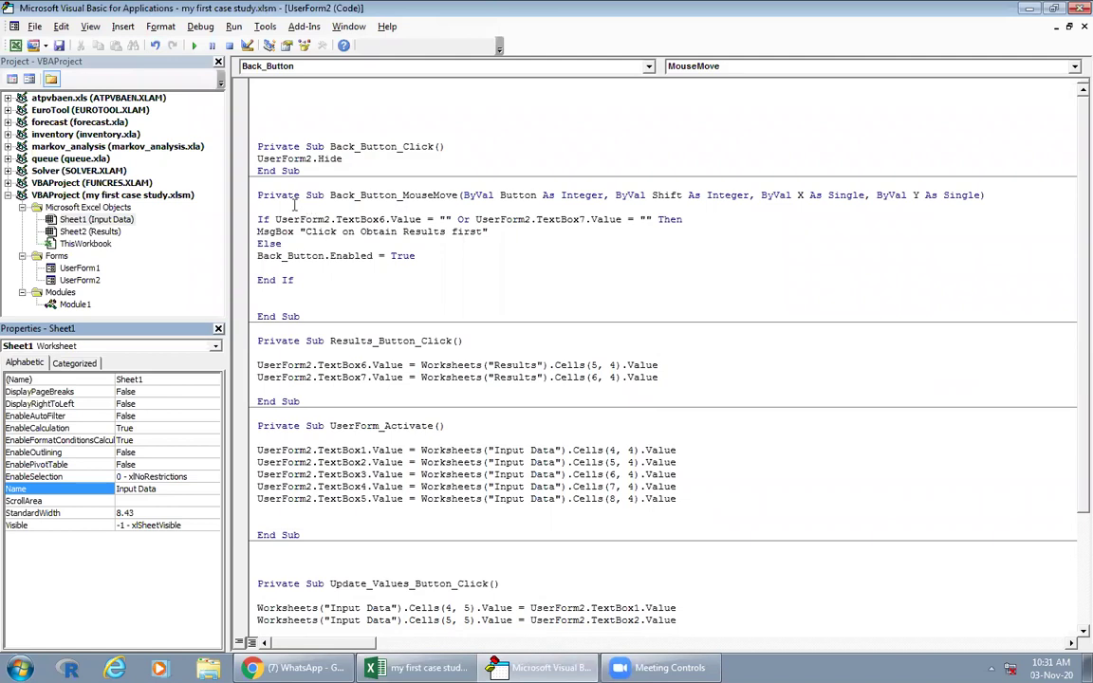
mouse_move(257, 219)
mouse_down()
mouse_move(294, 280)
mouse_move(259, 352)
mouse_up()
key(Return)
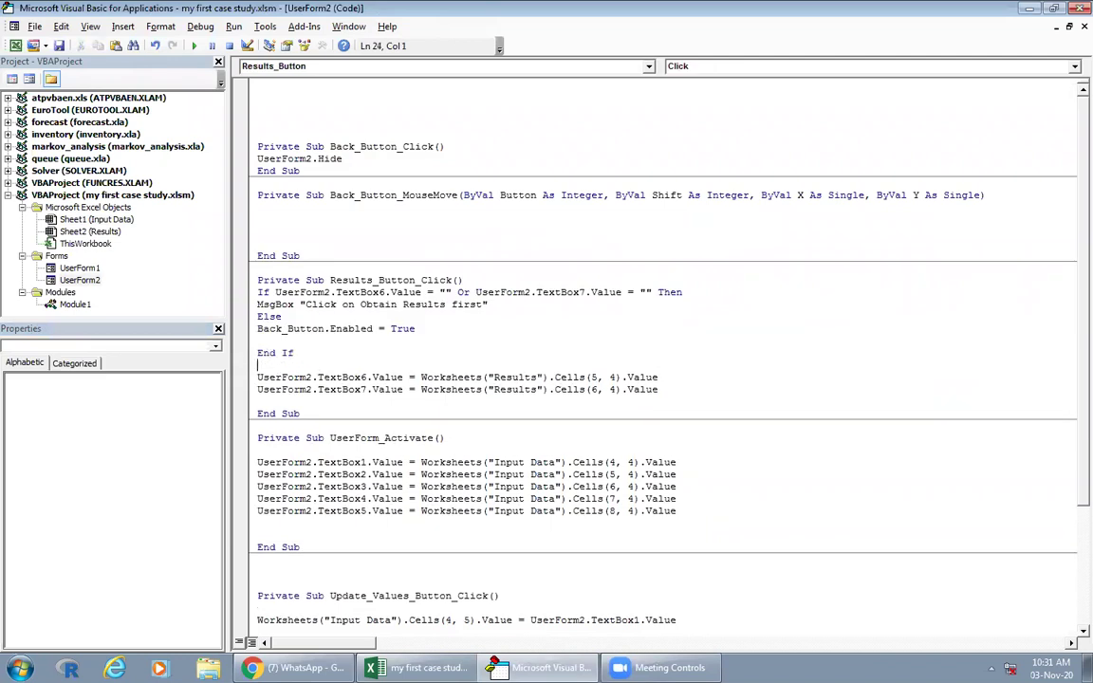
Step: Delete the Back_Button_MouseMove routine, save the workbook, and return to Excel
drag(319, 263, 254, 195)
key(Delete)
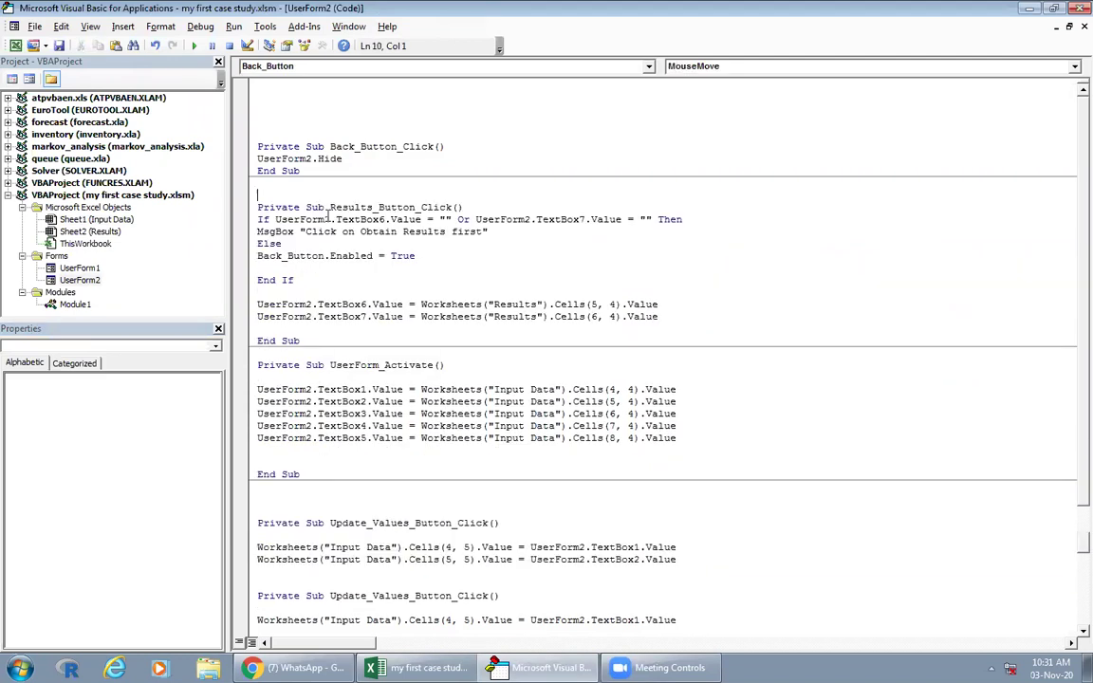
click(59, 50)
click(517, 374)
key(alt+F11)
Step: Open the Time Details Form and confirm "Click on Obtain Results first" appears before results exist
click(702, 317)
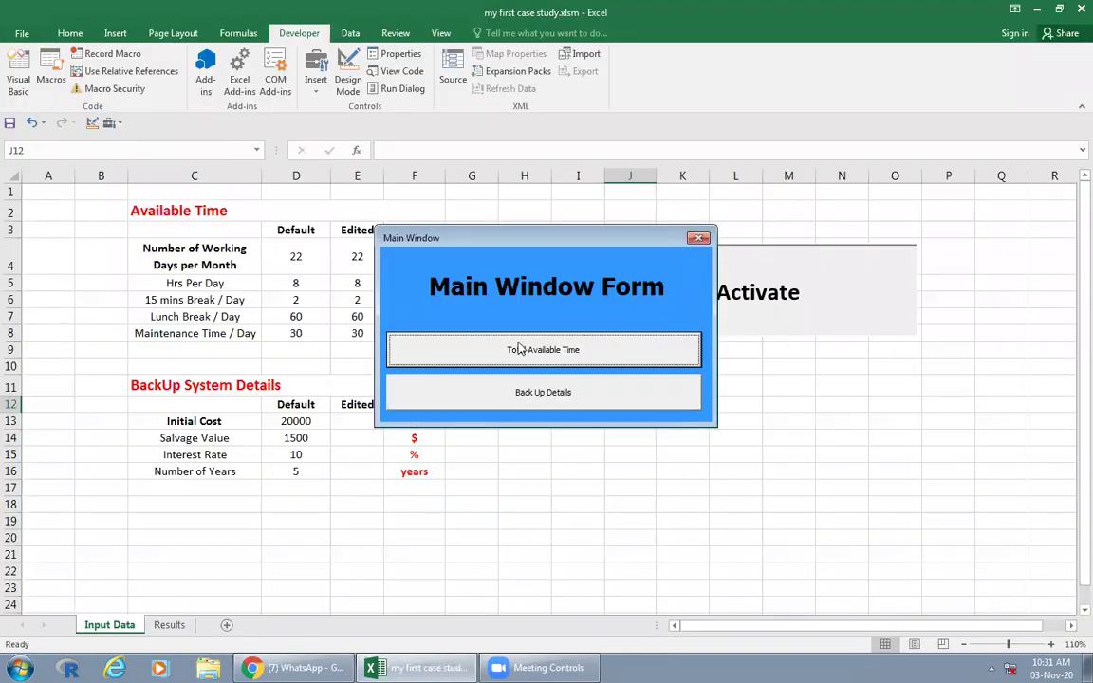
click(520, 349)
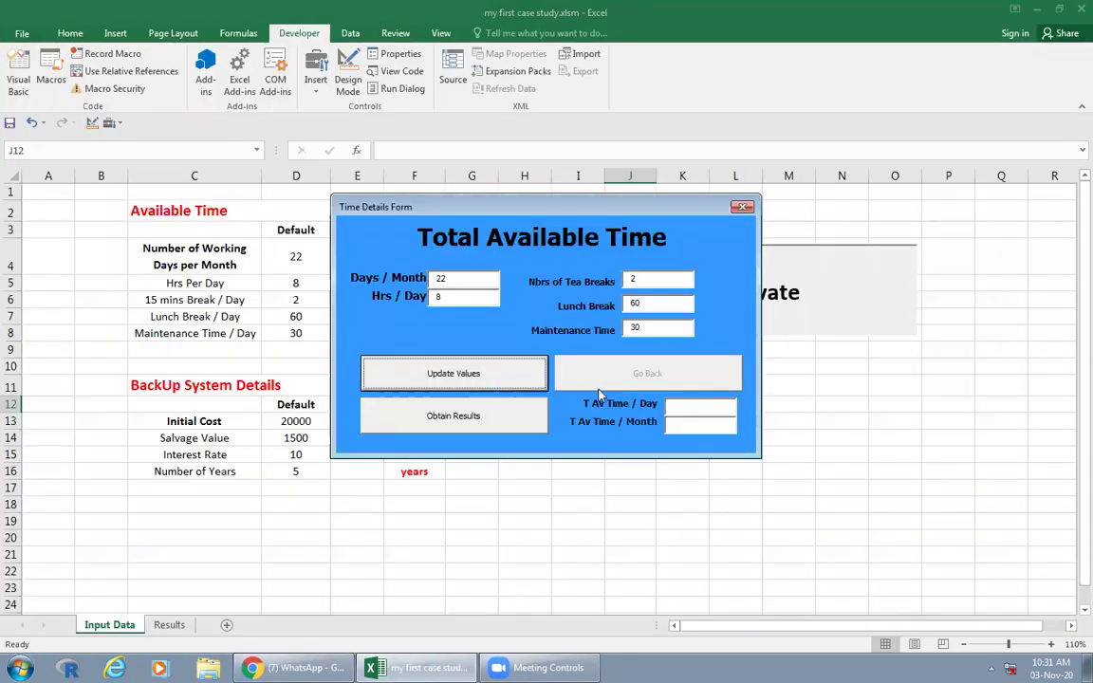
click(520, 426)
click(453, 373)
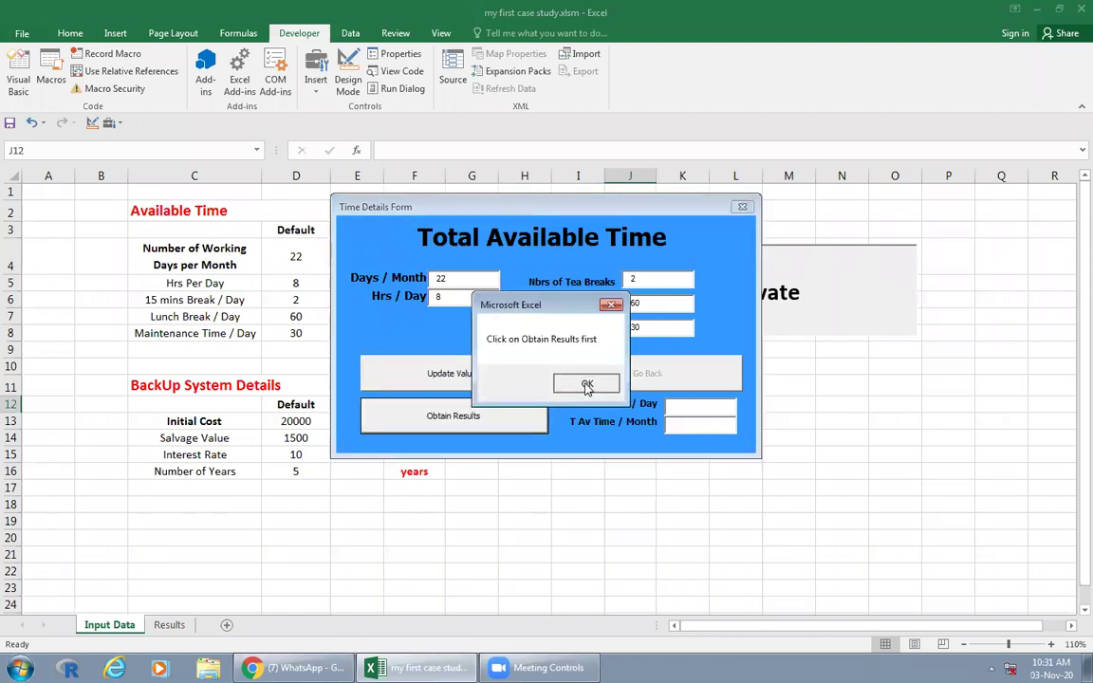
click(587, 385)
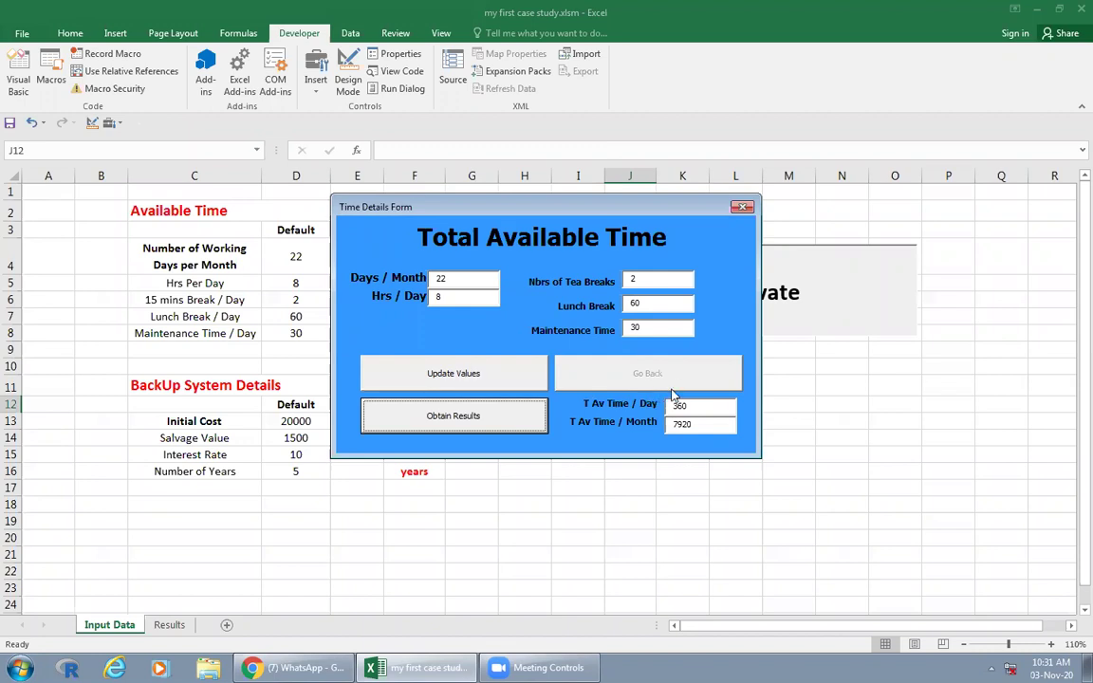
Step: Get results 360 and 7920, go back to the main form, close it, and reopen the VBA editor
click(531, 422)
click(641, 377)
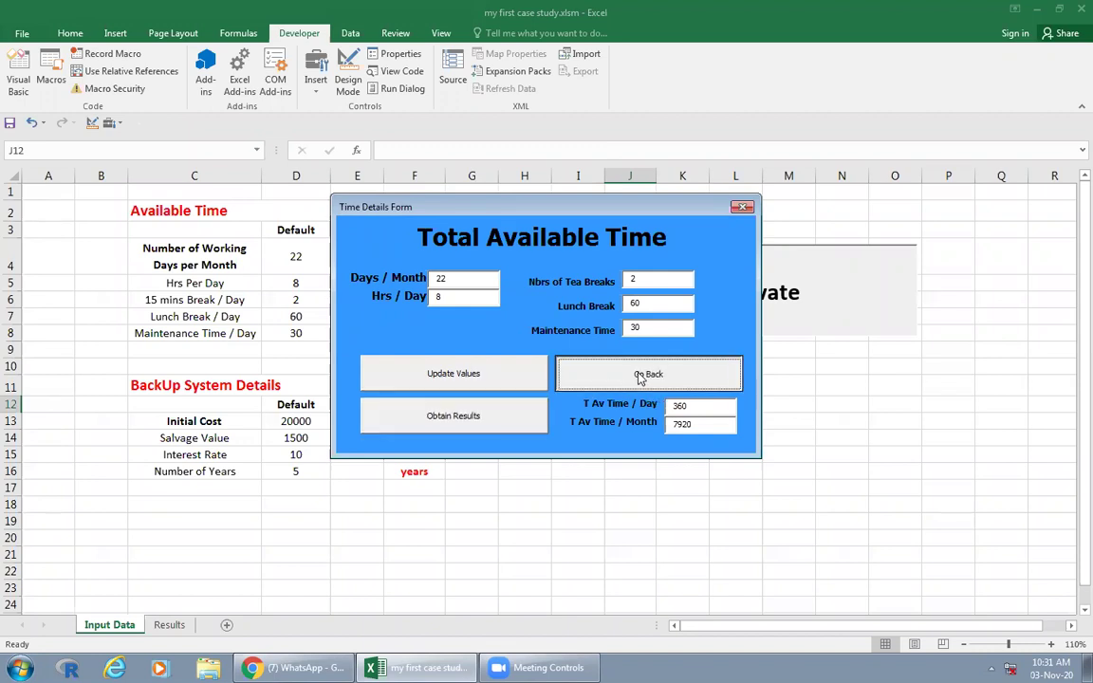
click(699, 239)
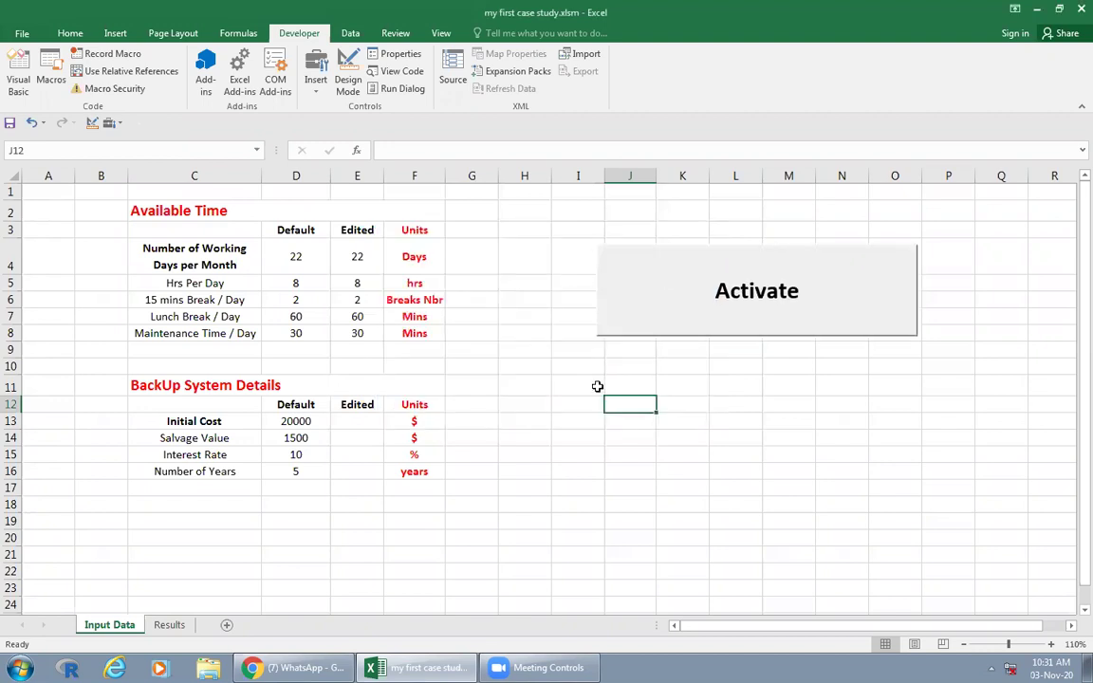
click(598, 384)
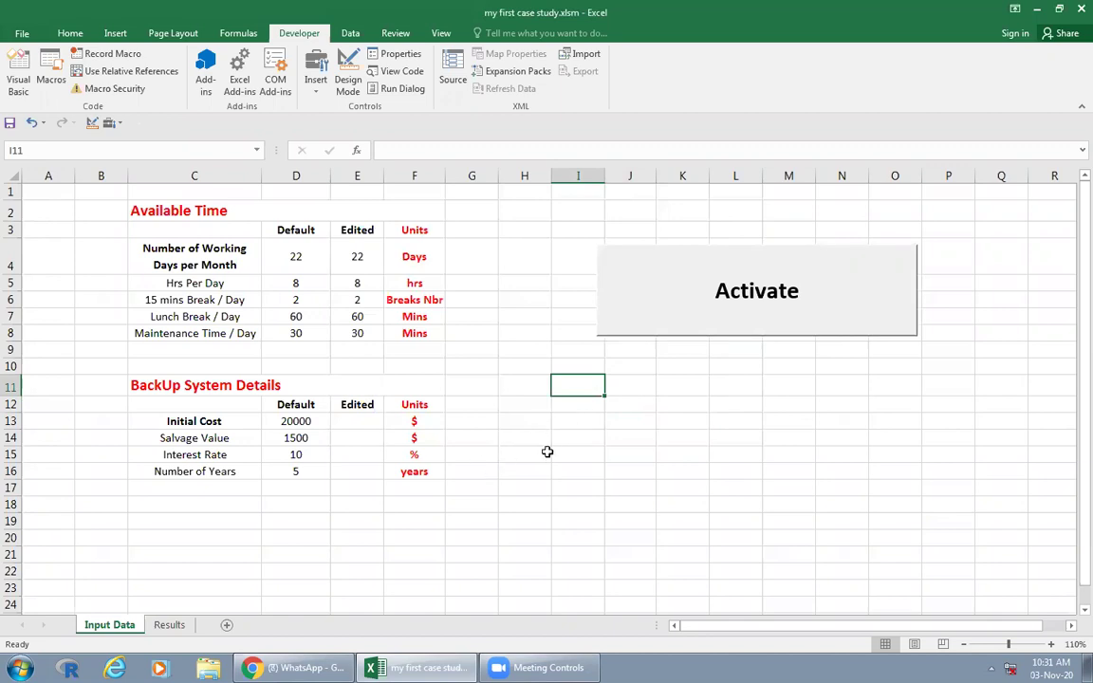
key(alt+F11)
Step: Add a userform3.Show line to UserForm1's Backup_Button_Click procedure
click(80, 280)
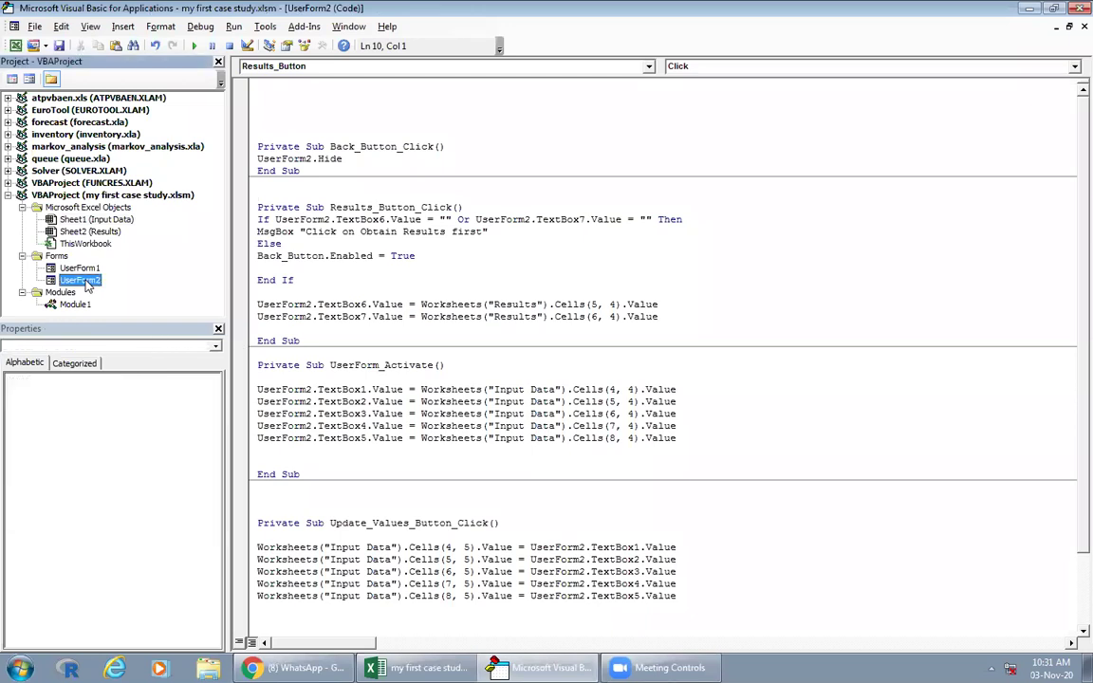
double_click(80, 267)
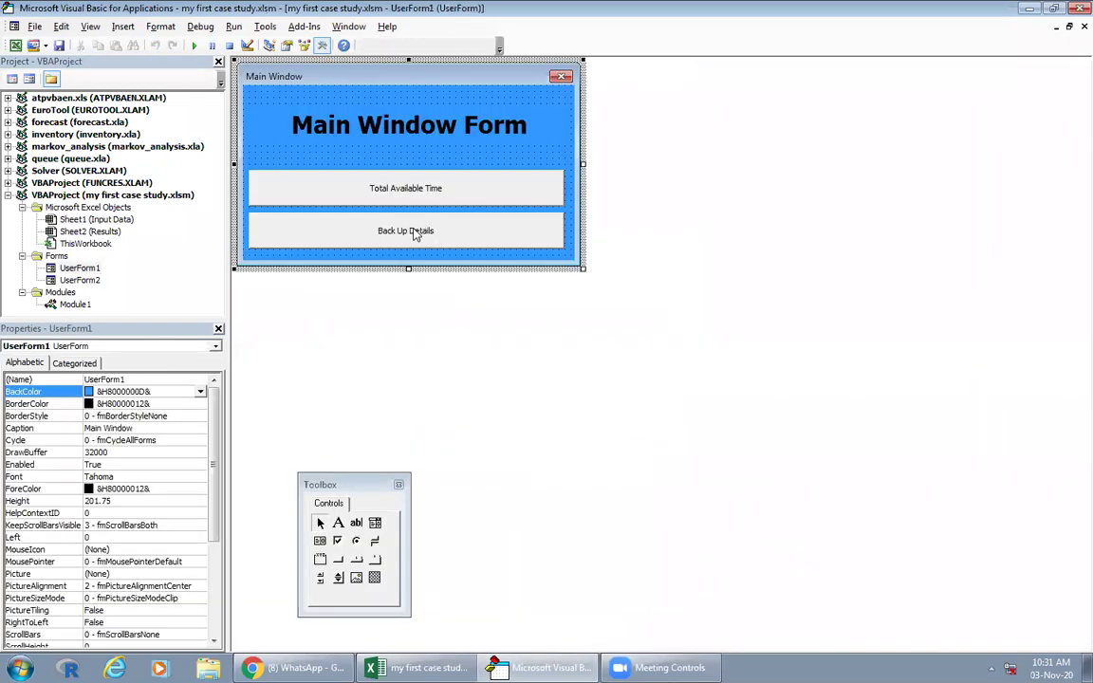
double_click(415, 232)
text(\)
key(Return)
key(Return)
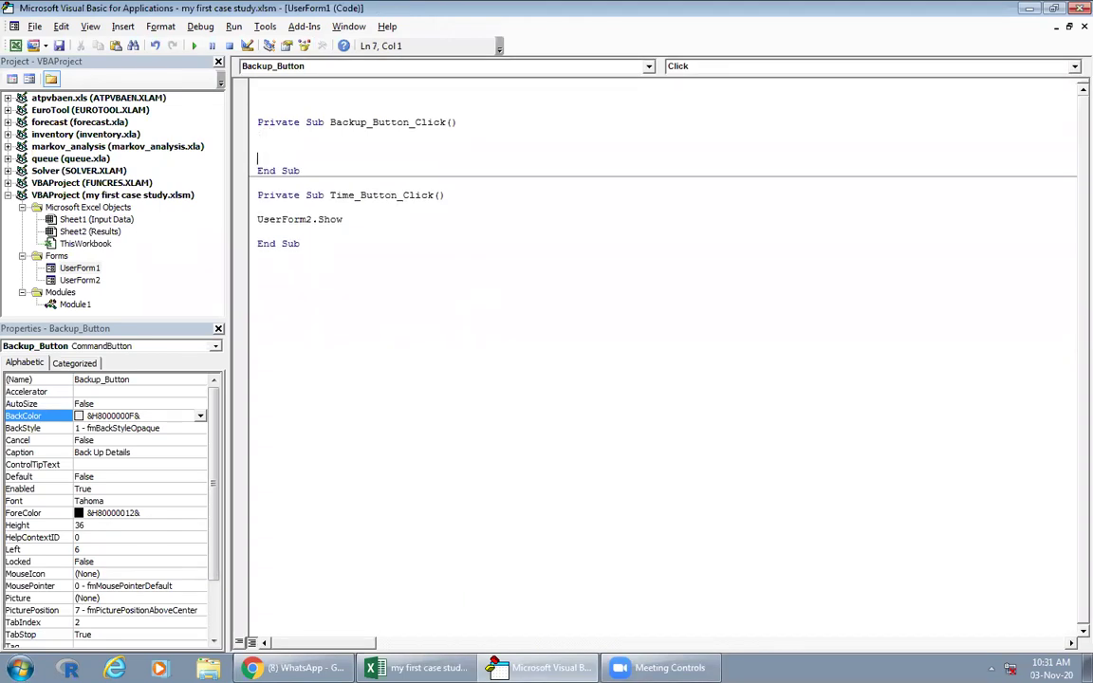
text(usr)
key(BackSpace)
text(erform3.show)
click(309, 194)
Step: Insert a new blank UserForm3 into the project
click(80, 280)
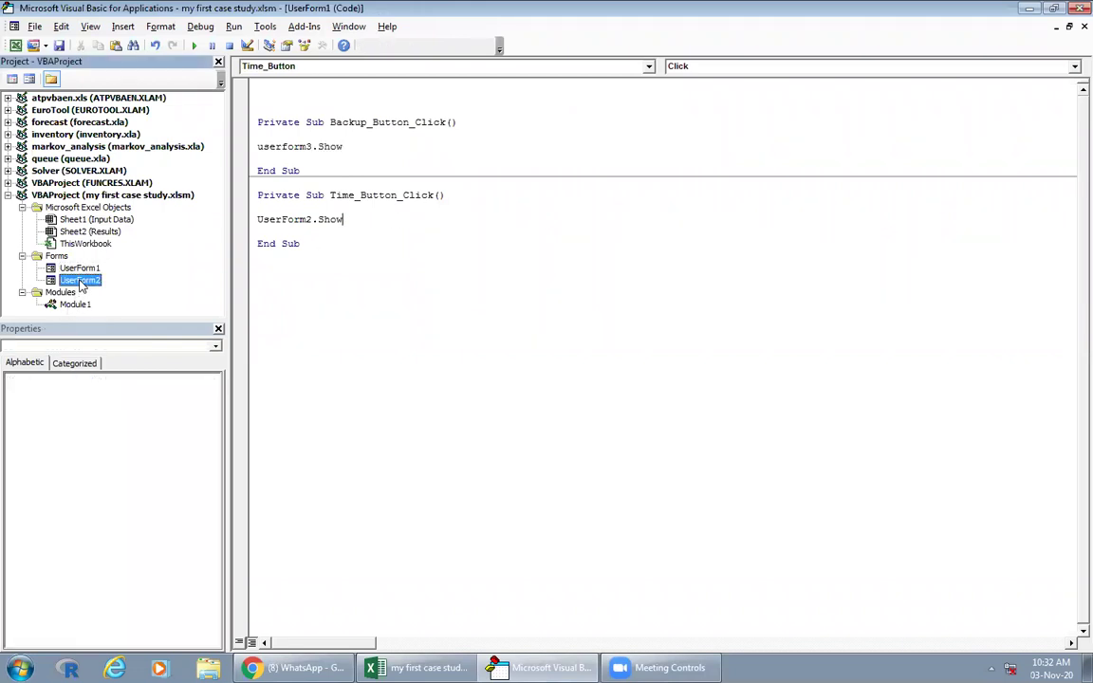
right_click(94, 284)
key(Escape)
right_click(94, 284)
mouse_move(142, 343)
click(251, 349)
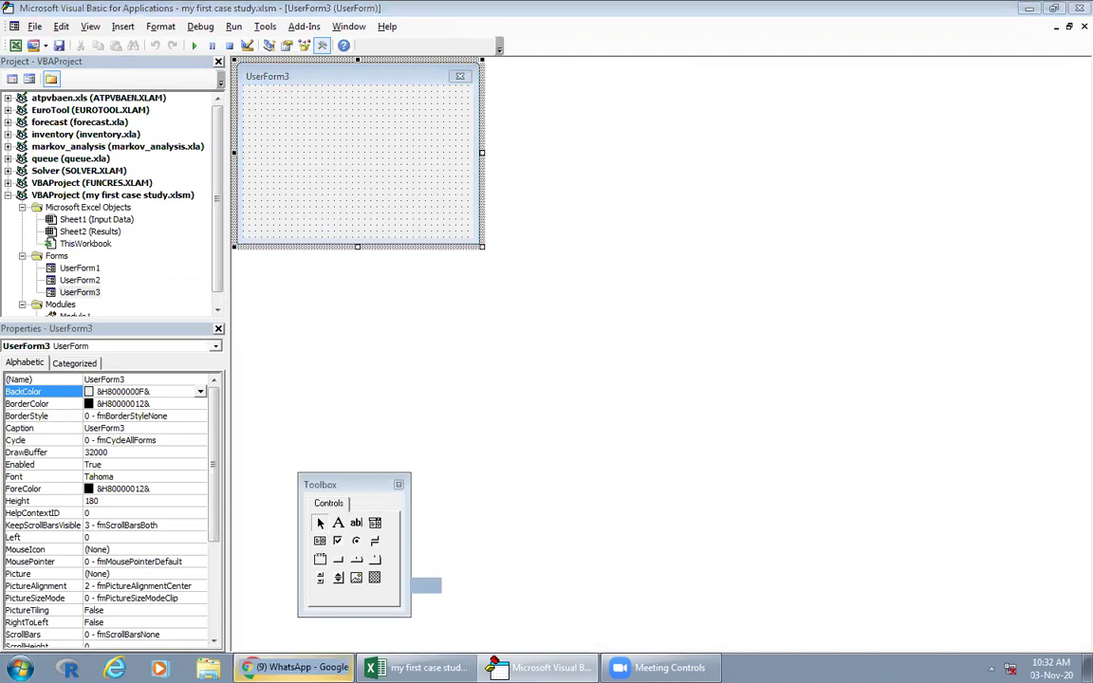
Step: Copy all controls from the Time Details form and paste them onto UserForm3
key(alt+Tab)
key(alt+Tab)
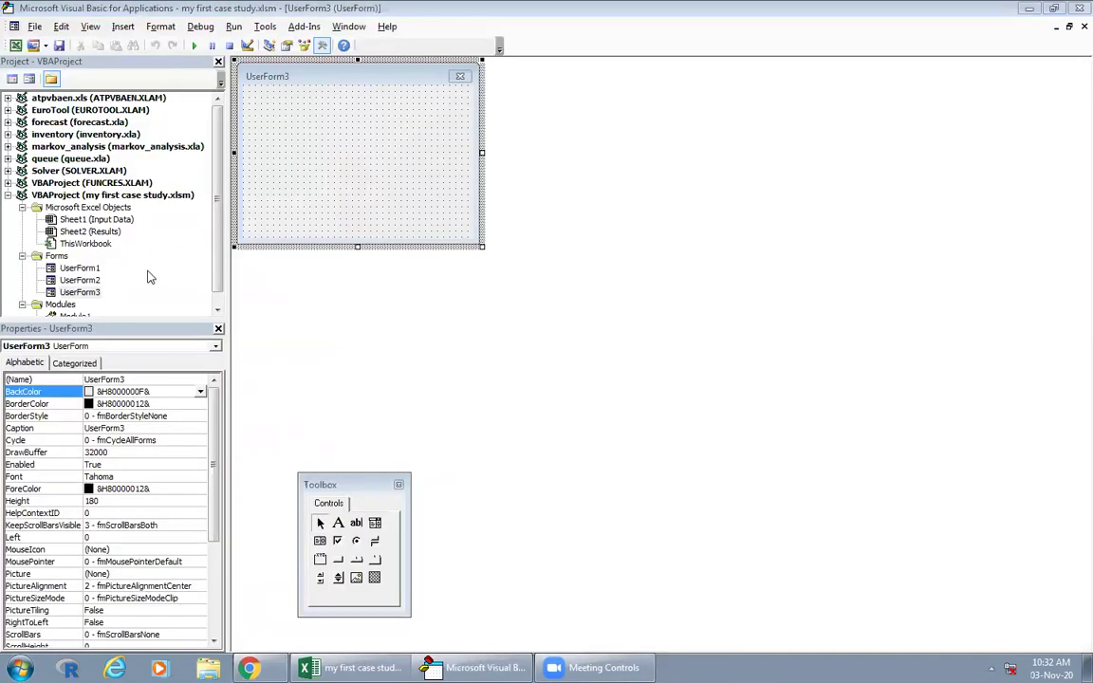
double_click(80, 267)
double_click(80, 292)
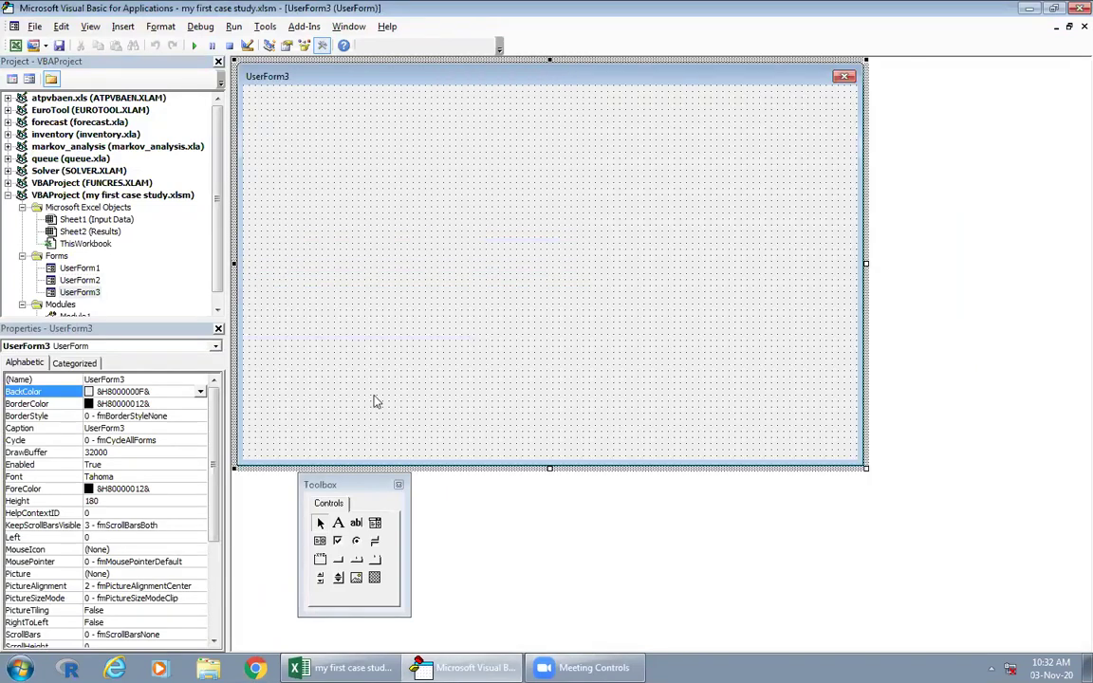
double_click(80, 280)
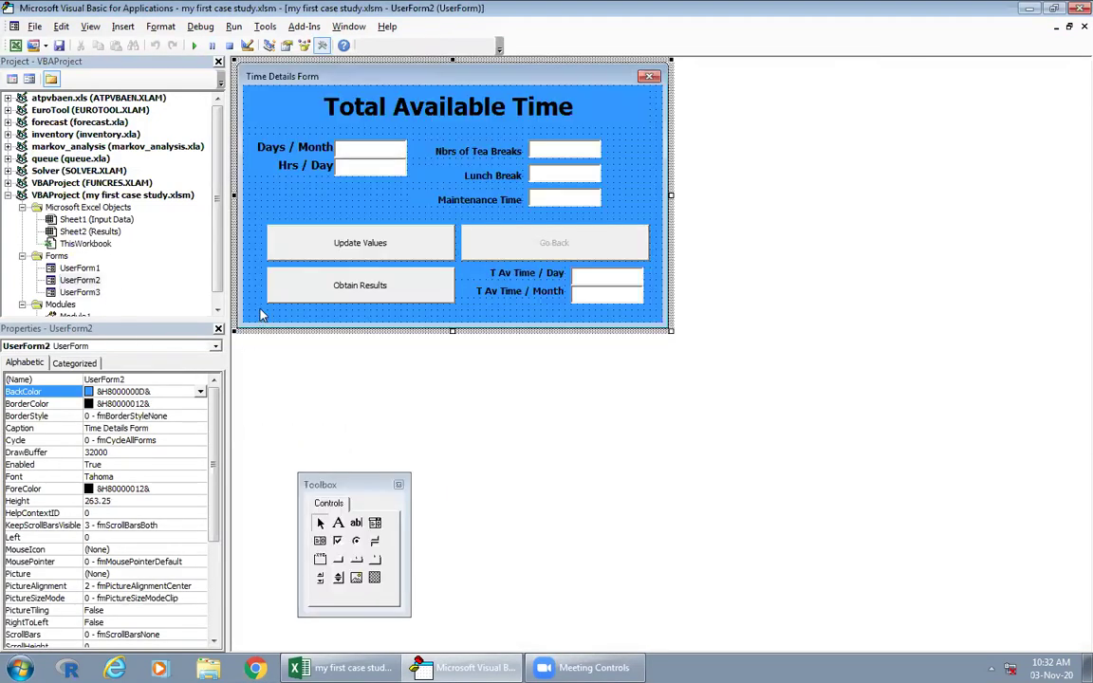
key(ctrl+a)
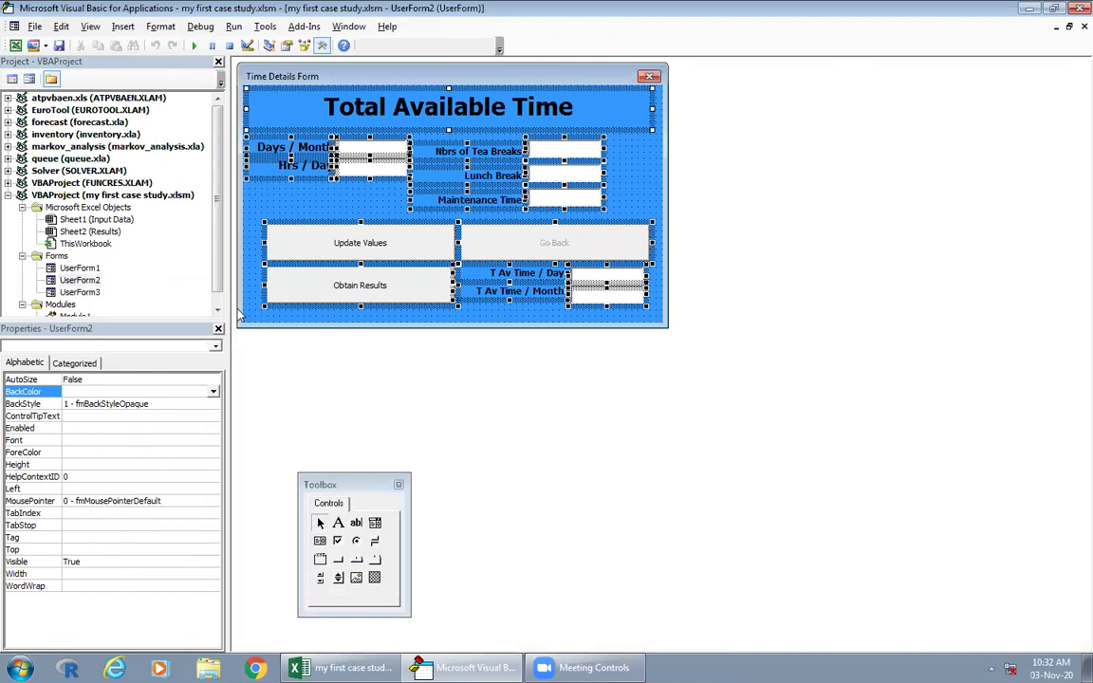
click(79, 292)
double_click(80, 292)
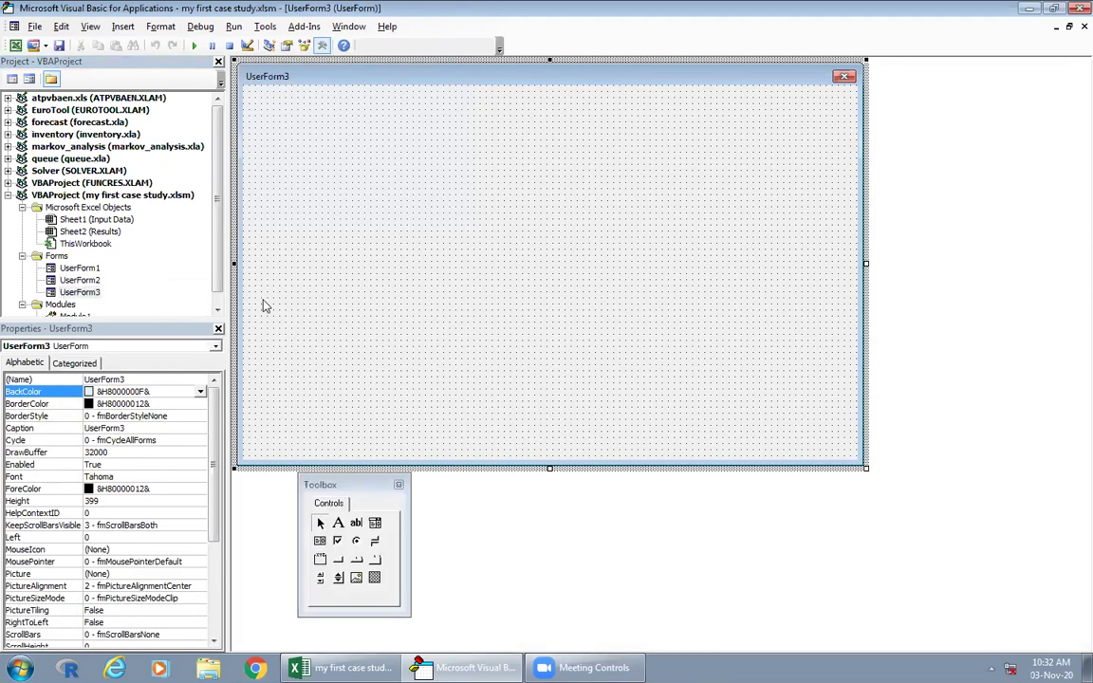
key(ctrl+v)
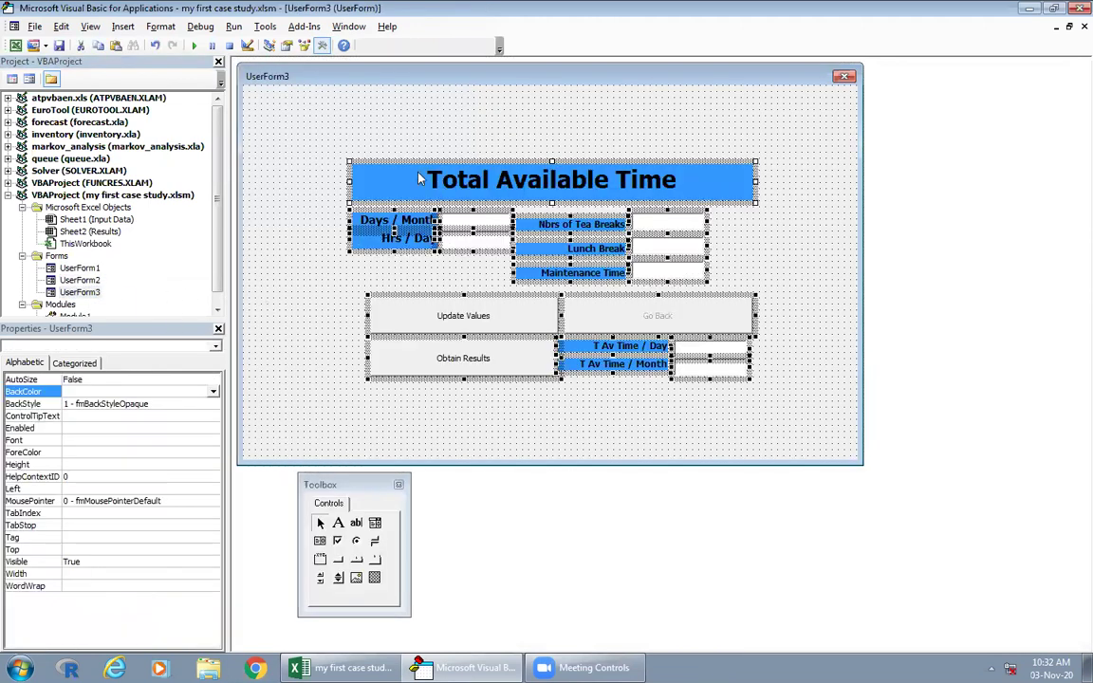
Step: Move the pasted controls top-left, set the background to Highlight blue, and shrink the form to 257.25 height
drag(416, 164, 317, 94)
click(612, 142)
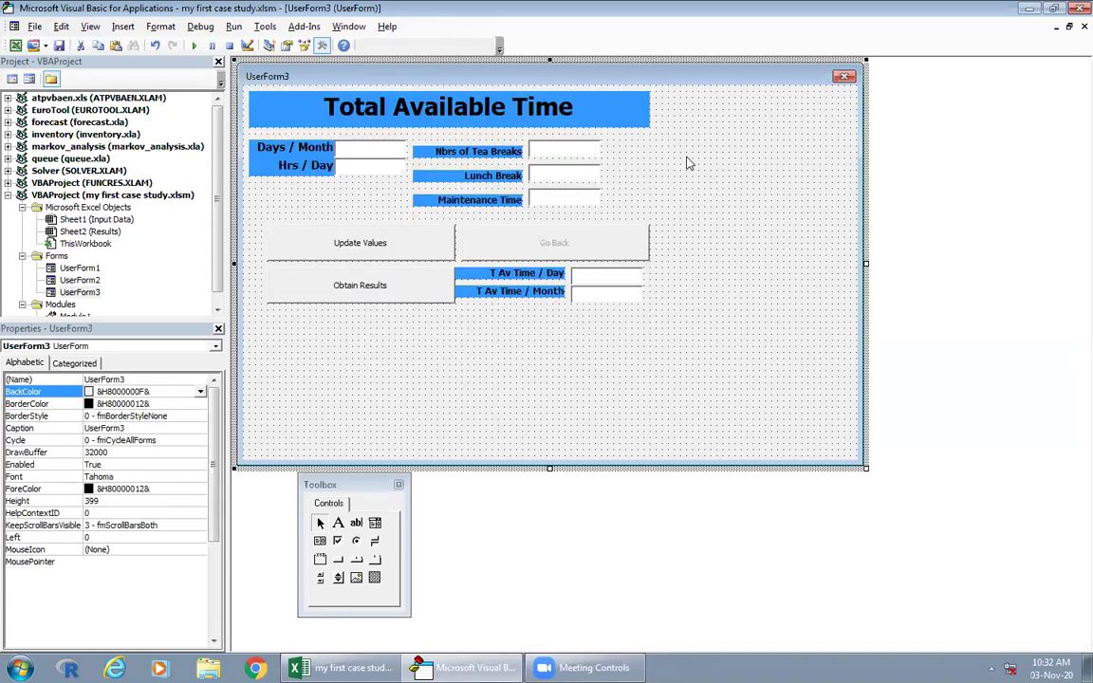
click(200, 391)
click(154, 454)
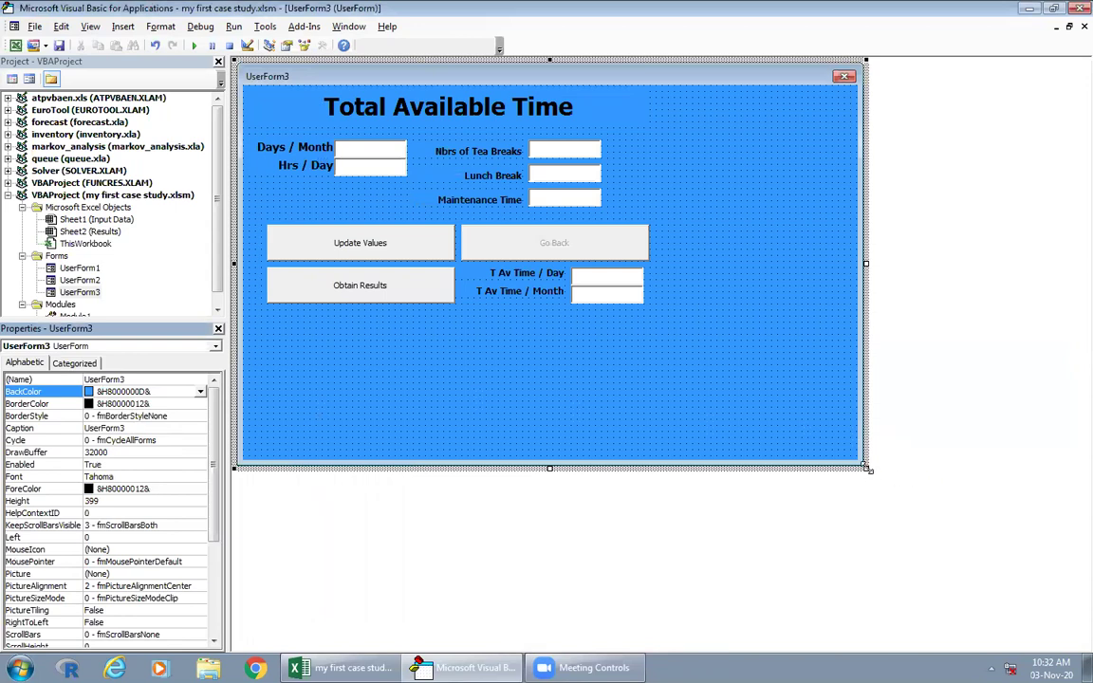
drag(866, 467, 667, 325)
click(38, 428)
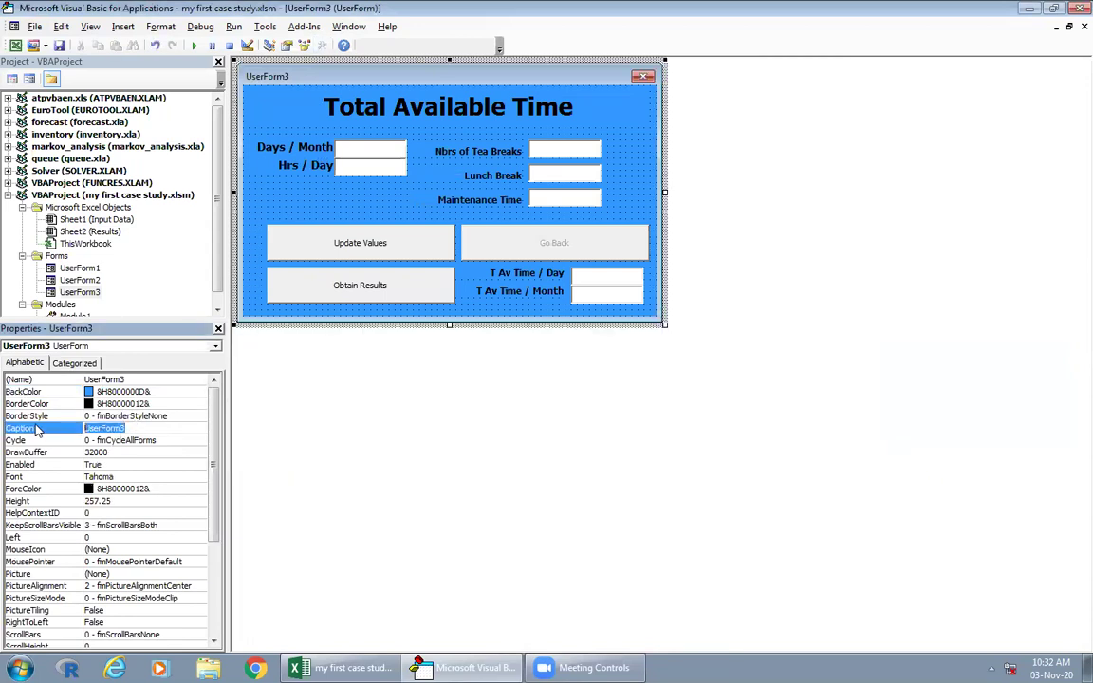
Step: Set UserForm3's caption and its heading label to 'Back Up Details', removing the stray Label1_Click stub
text(Back Up Details)
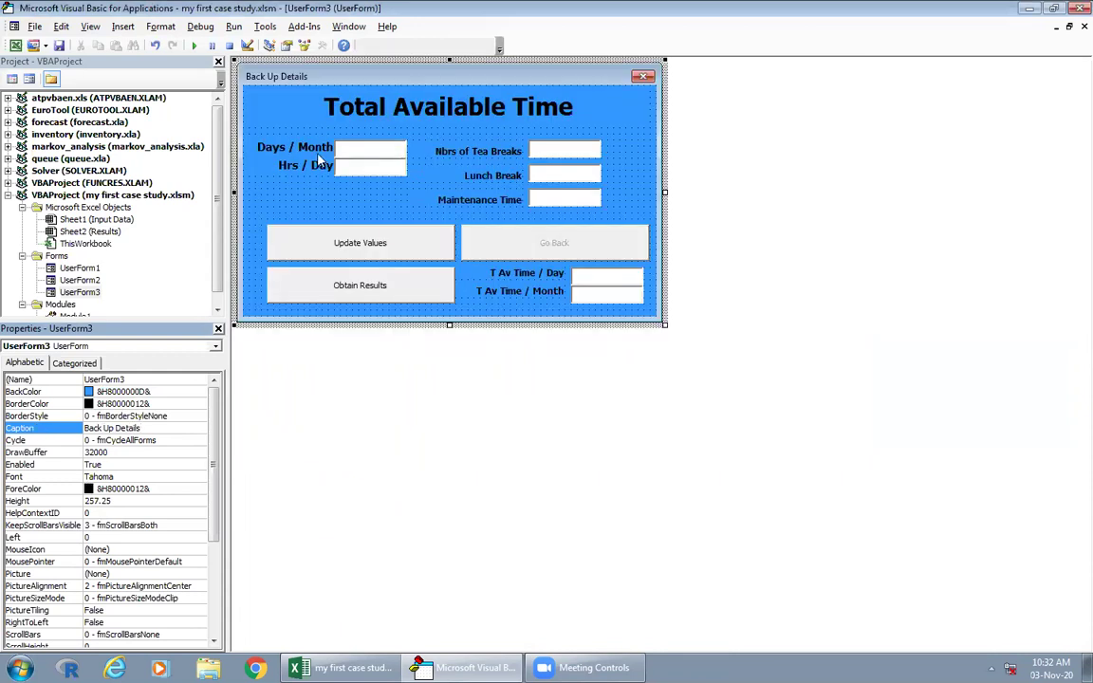
double_click(405, 97)
drag(376, 148, 245, 83)
key(Delete)
double_click(80, 293)
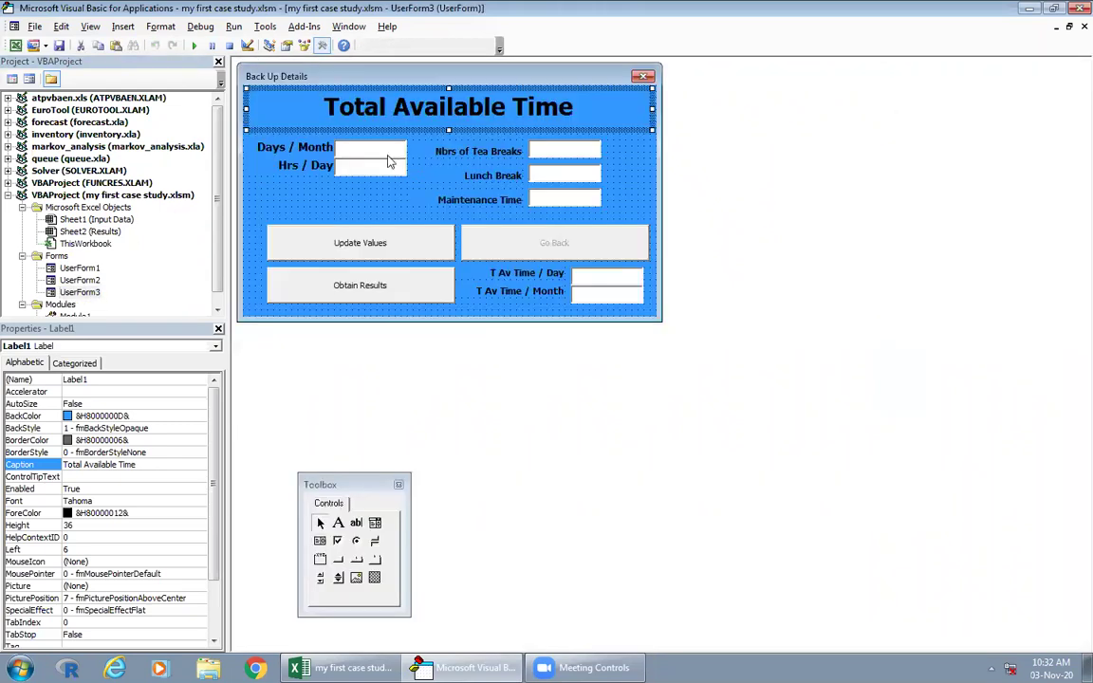
click(46, 465)
text(Back Up Details)
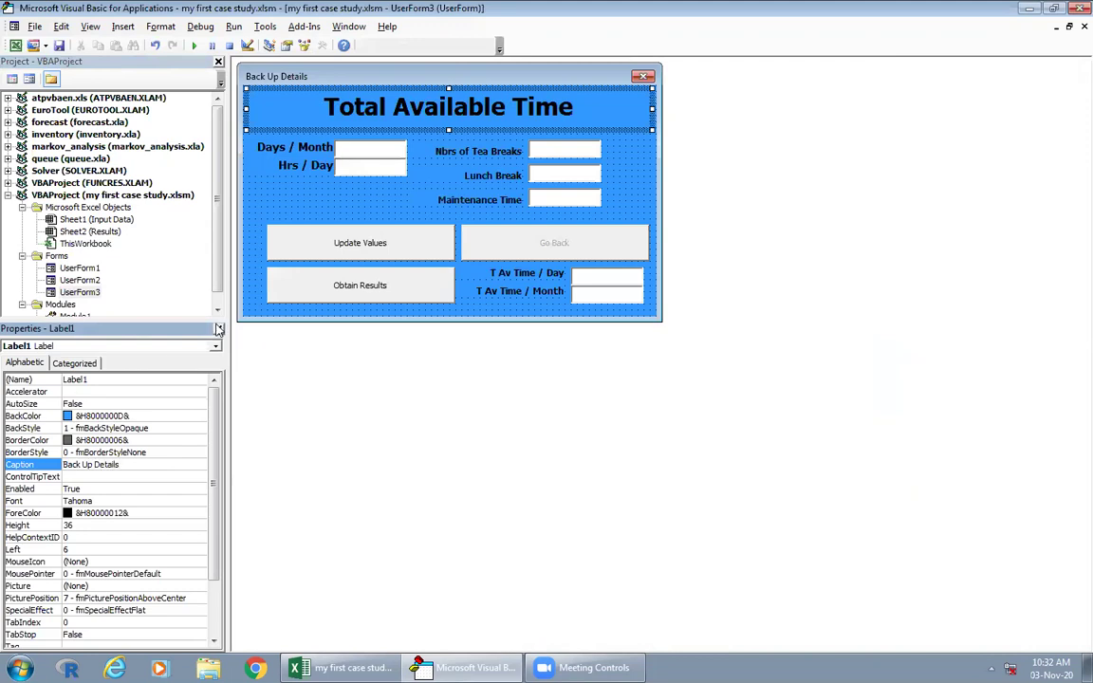
key(Return)
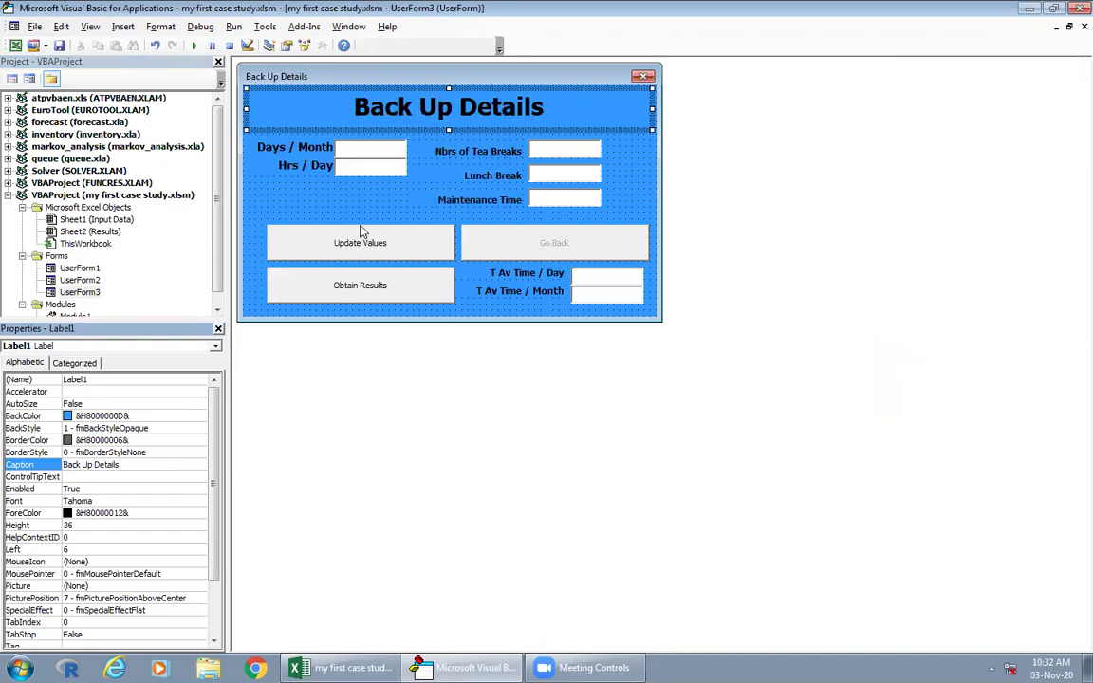
click(343, 200)
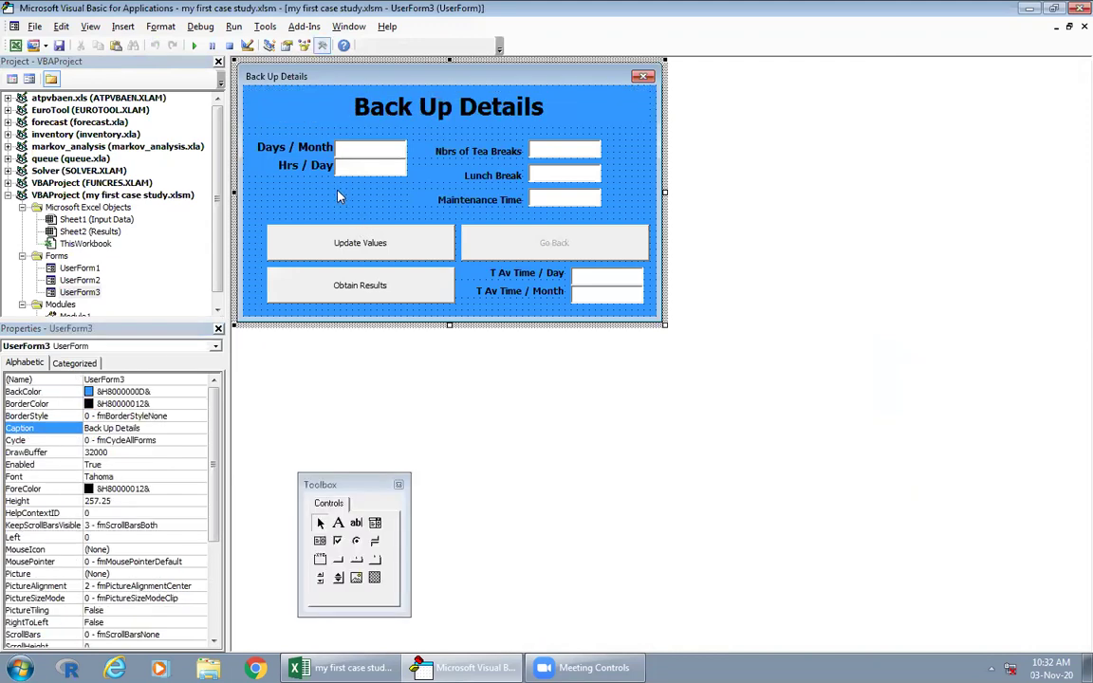
Step: Relabel Days / Month as 'Initial Cost' and Hrs / Day as 'Salvage Value'
click(287, 145)
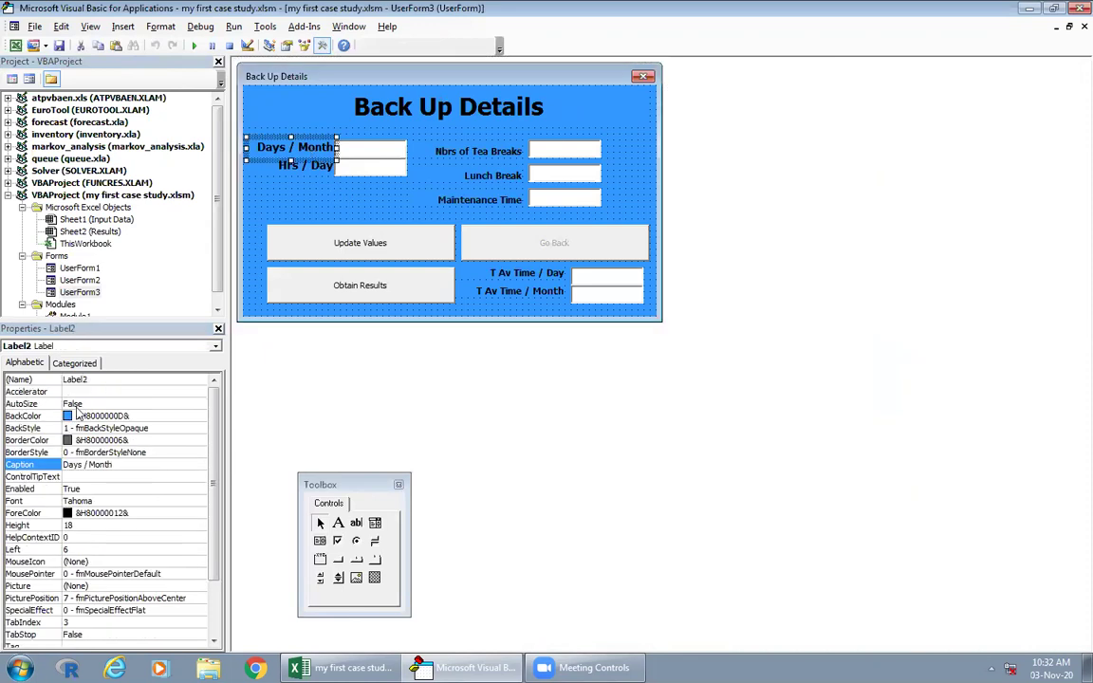
click(121, 464)
text(Initial Cost)
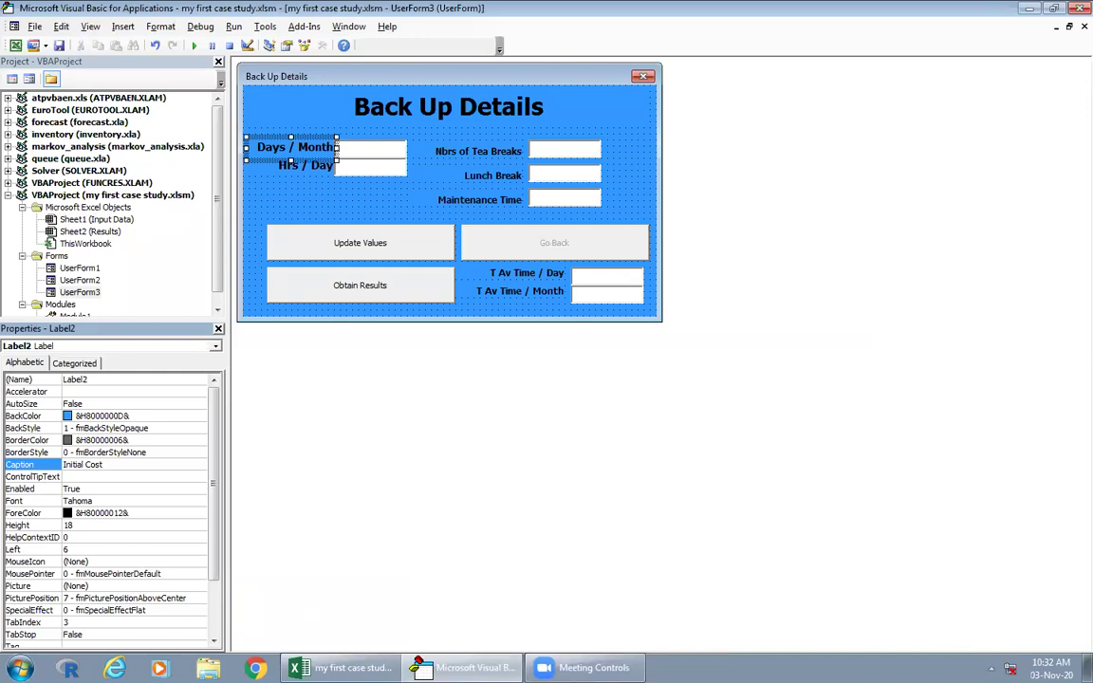
key(Return)
click(286, 163)
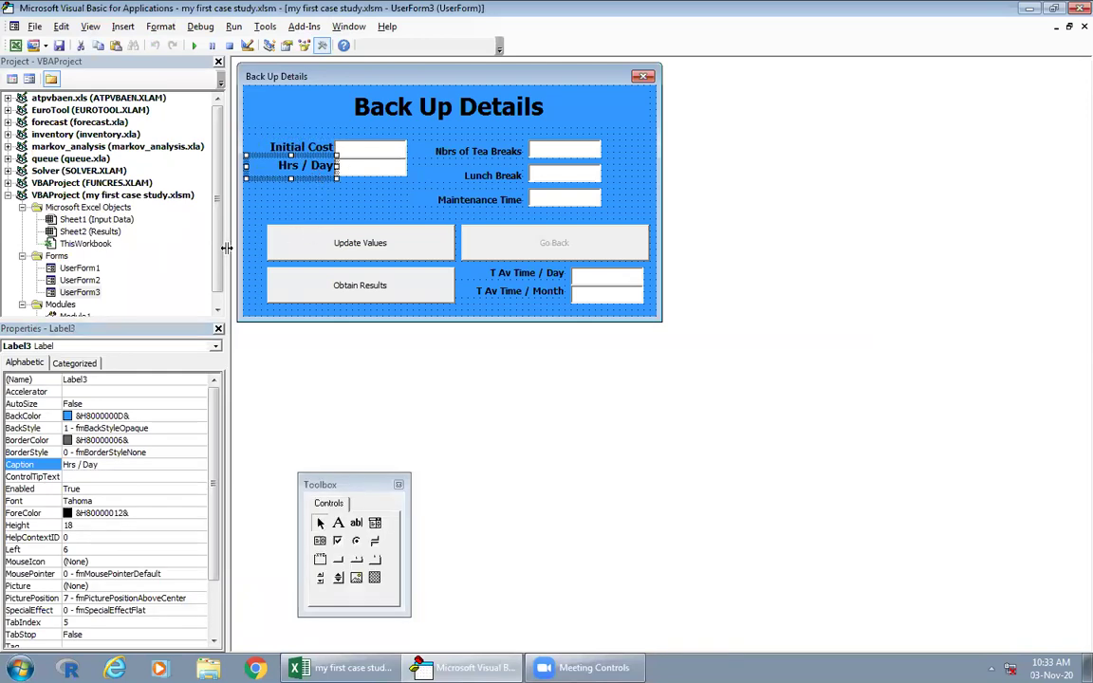
click(101, 464)
text(Salvage Value)
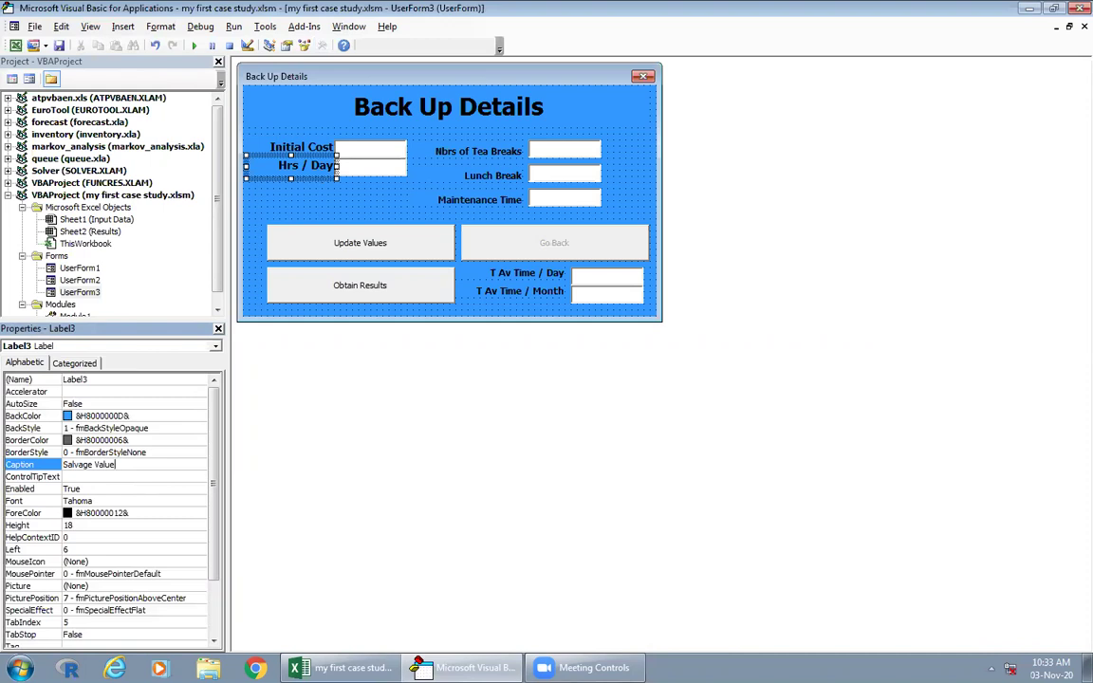
key(Return)
click(436, 127)
click(63, 430)
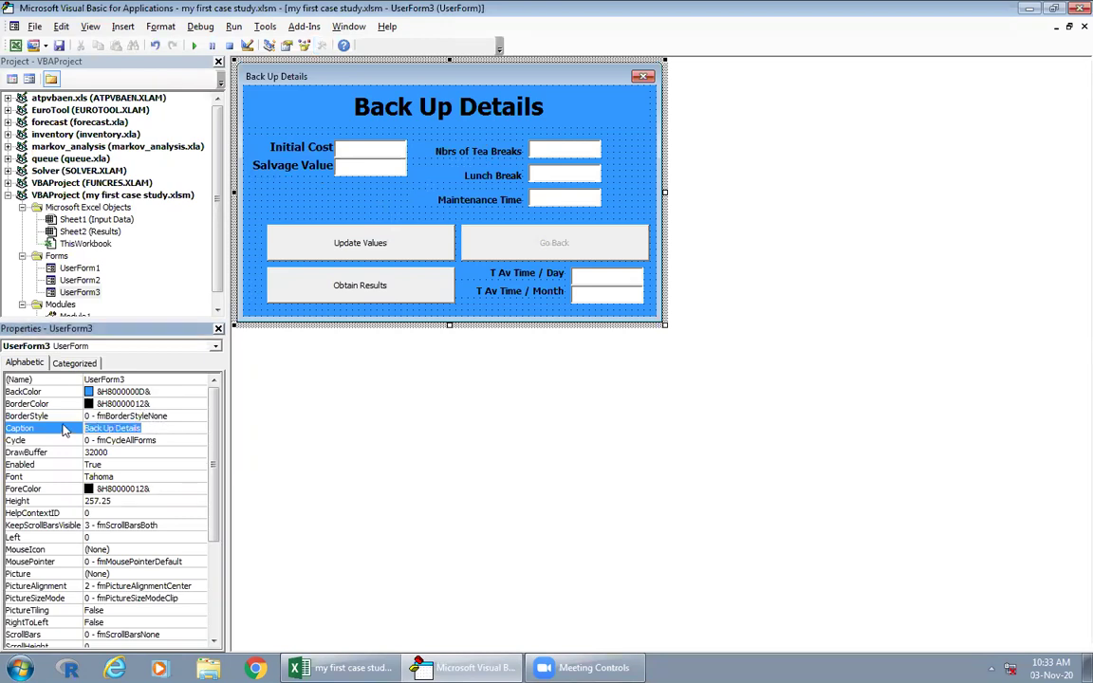
Step: Relabel Nbrs of Tea Breaks as 'Nbrs of Years' and Lunch Break as 'Interest Rate'
click(436, 147)
click(148, 465)
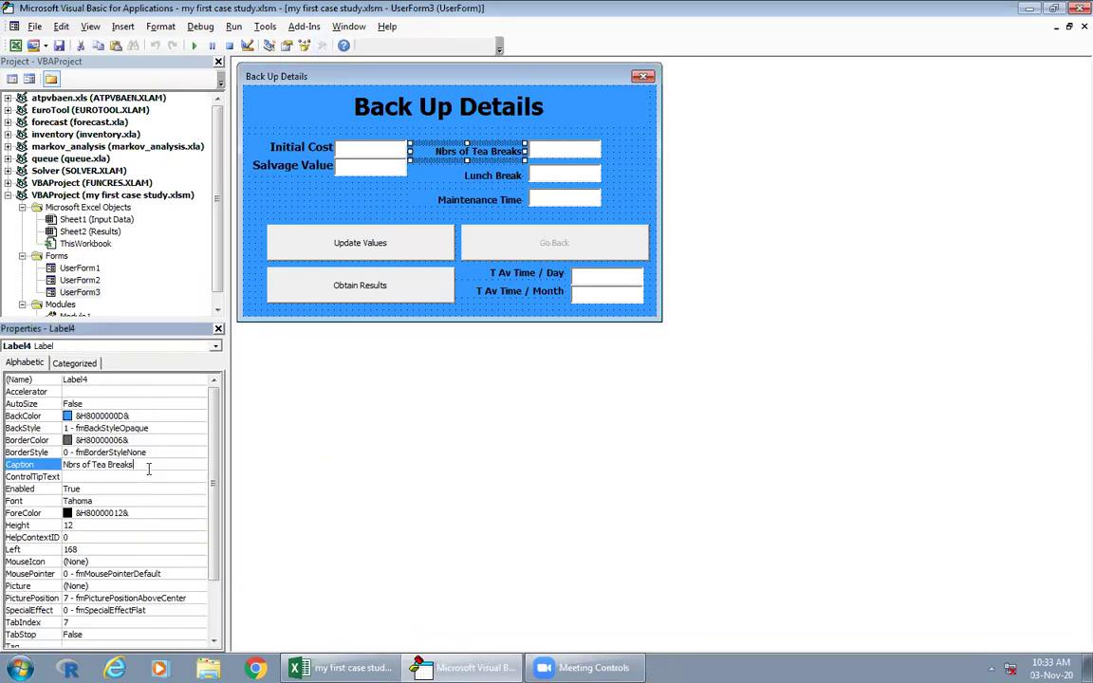
click(53, 465)
text(Nbr)
key(Return)
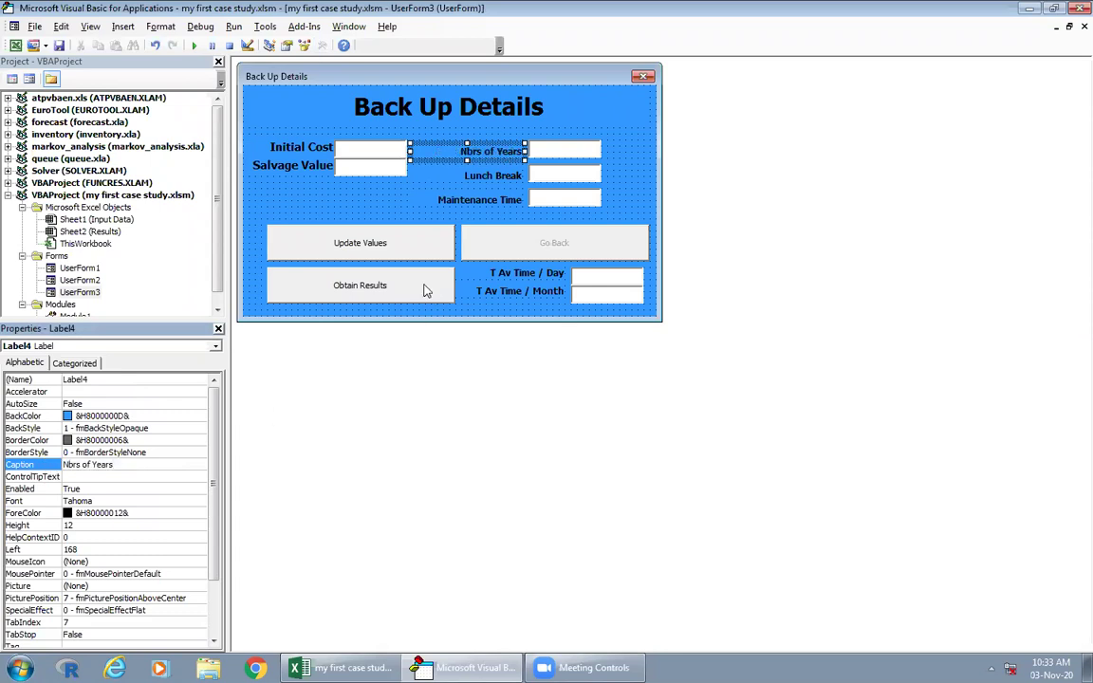
click(493, 177)
click(24, 465)
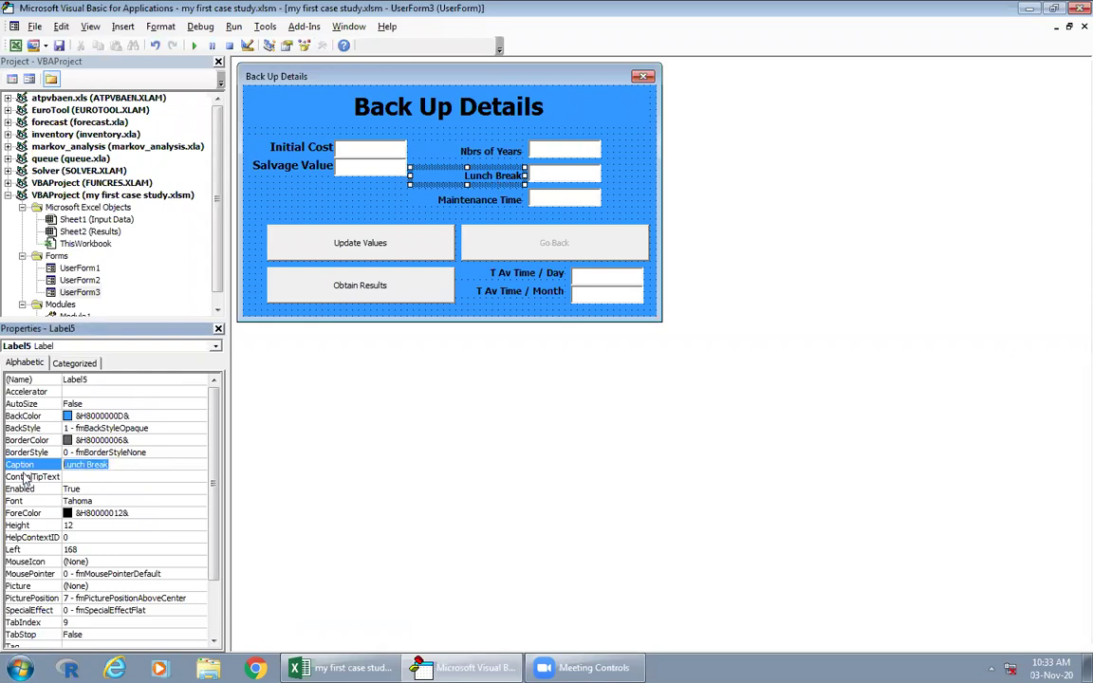
text(In)
key(Return)
Step: Delete the Maintenance Time label and its input box
click(491, 199)
key(Delete)
click(559, 201)
key(Delete)
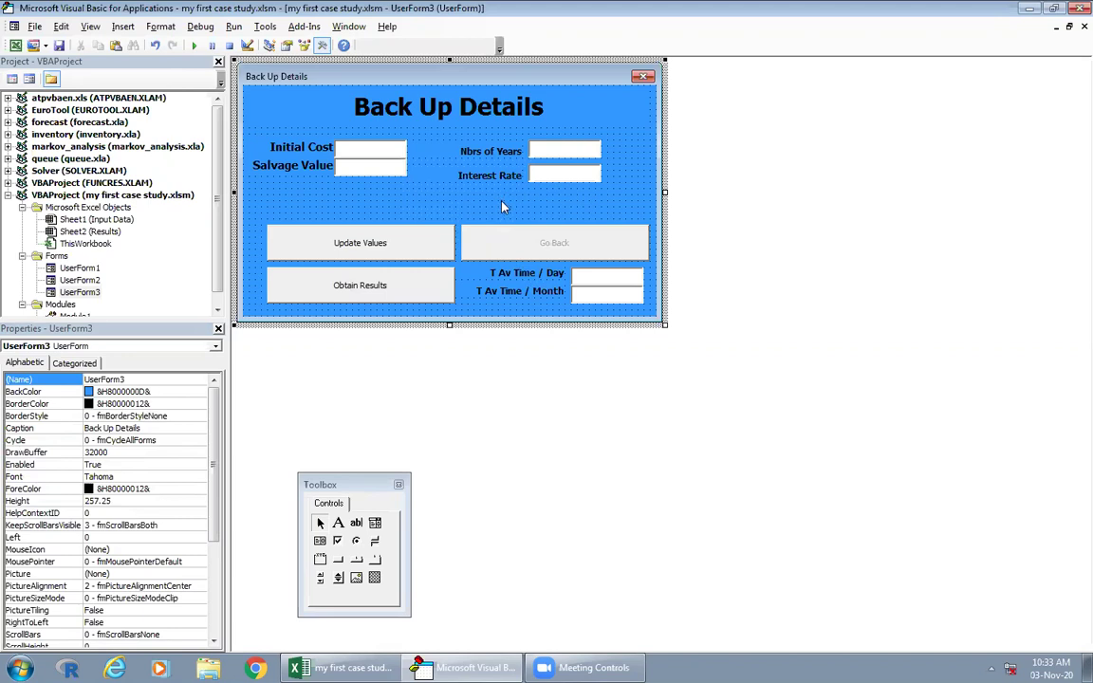
Step: Add an empty UserForm_Activate procedure to UserForm3's code and delete the unused Click procedure
double_click(372, 244)
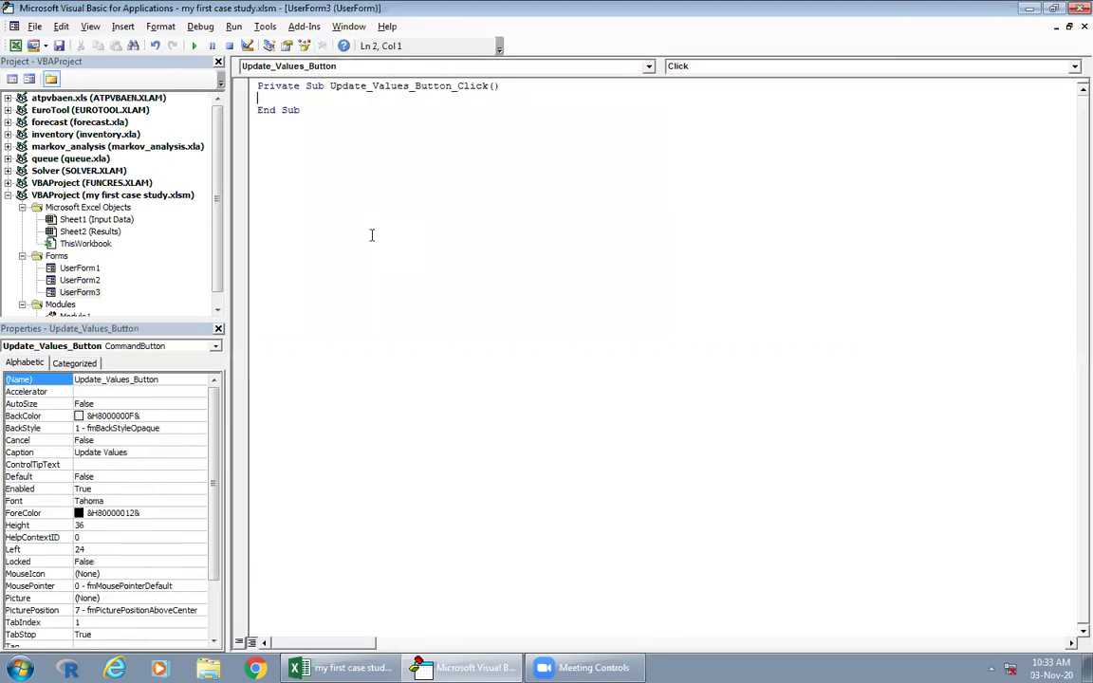
click(248, 87)
click(258, 87)
key(Return)
key(Return)
key(Return)
key(Return)
key(Return)
key(Down)
key(Down)
key(Down)
key(Down)
key(Down)
click(649, 65)
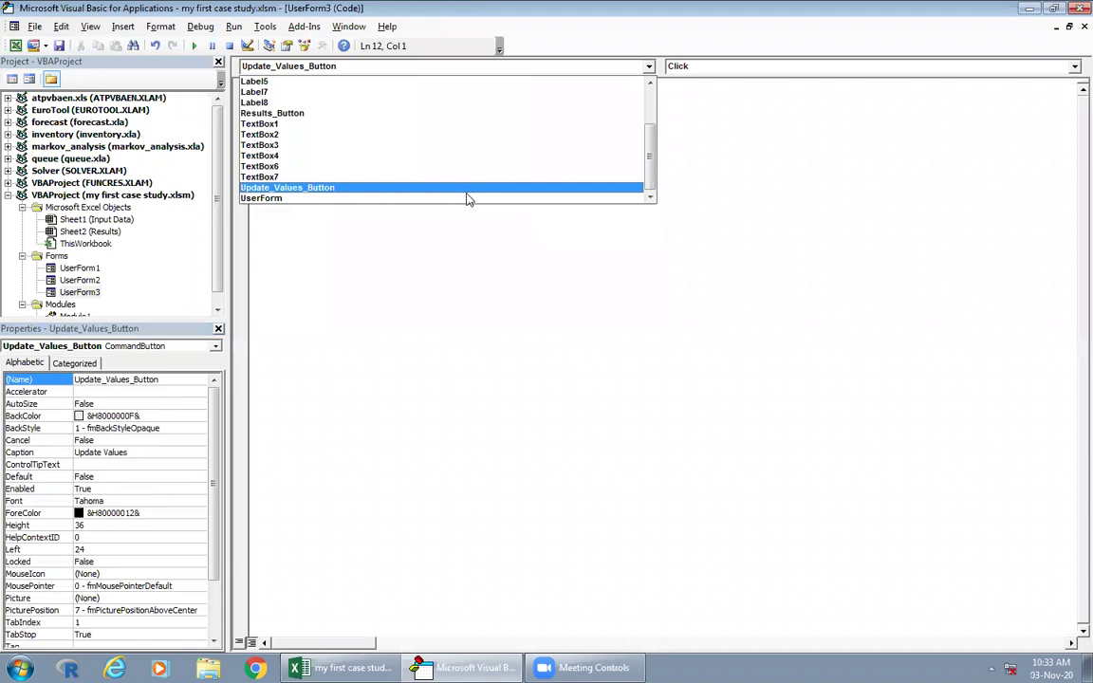
click(467, 198)
click(954, 65)
scroll(949, 124, up, 2)
click(786, 81)
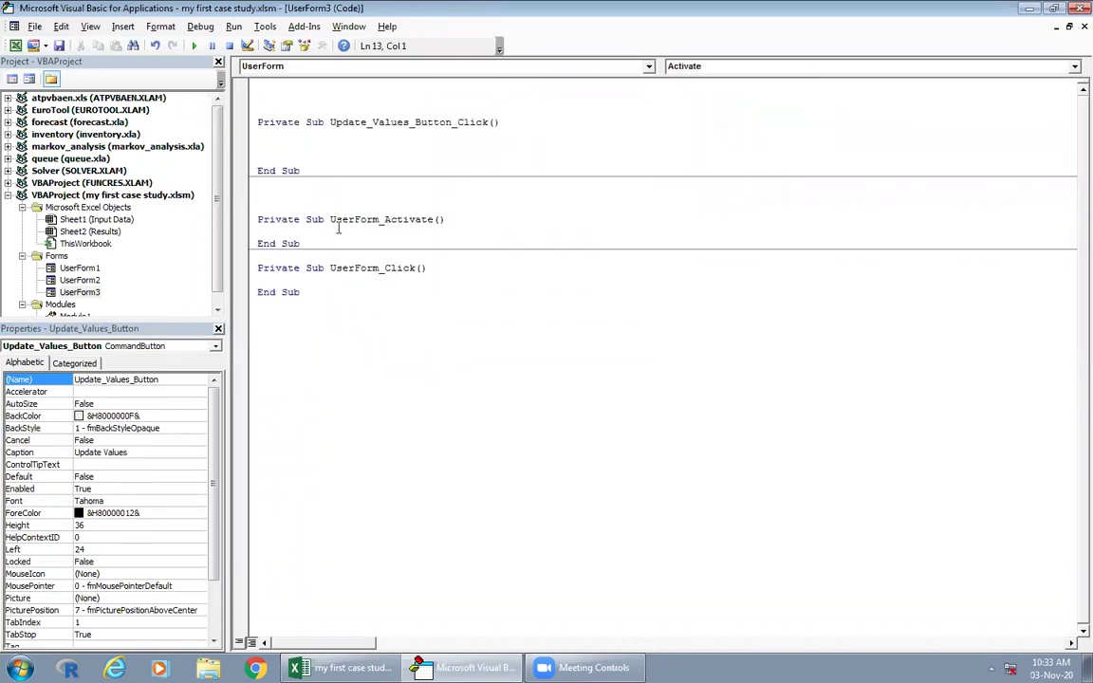
drag(324, 292, 257, 268)
key(Delete)
click(263, 232)
key(Return)
key(Return)
key(Return)
Step: Copy the five box-loading lines from the Total Available Time form's Activate code into UserForm3's Activate procedure
double_click(80, 268)
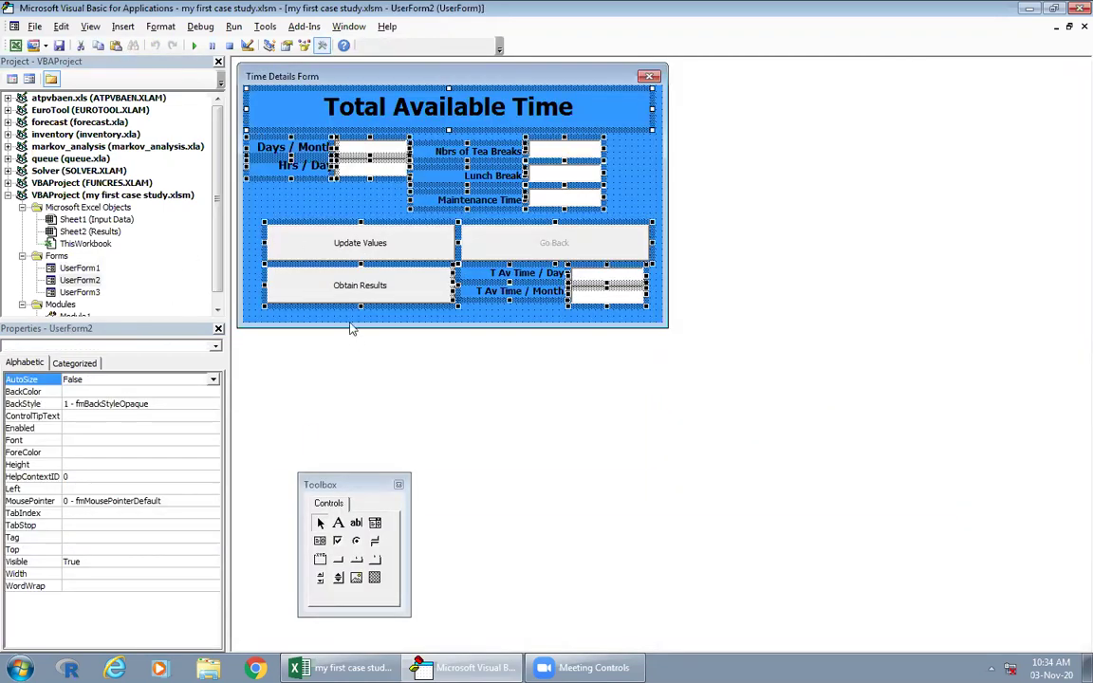
click(305, 207)
double_click(294, 228)
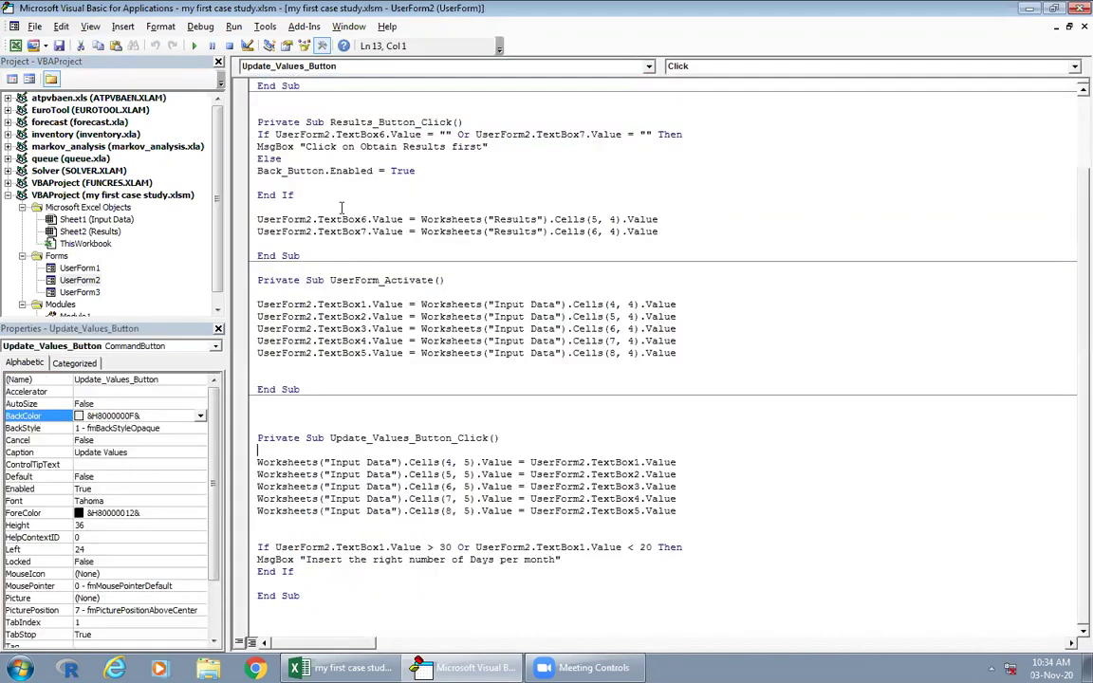
drag(254, 305, 757, 356)
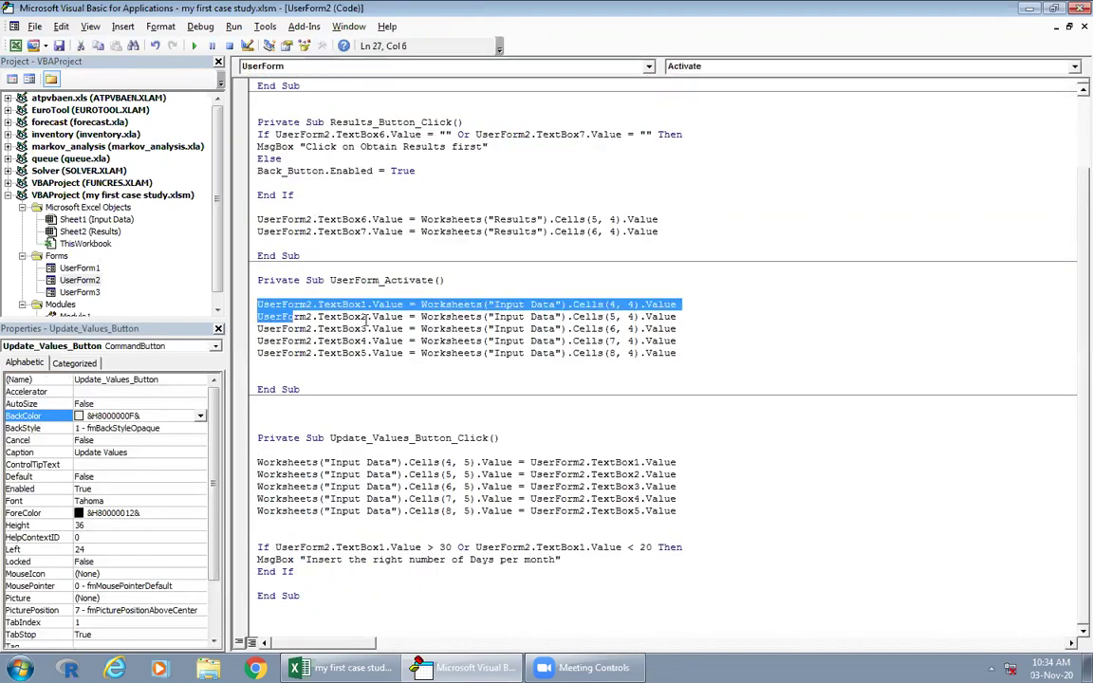
right_click(647, 327)
click(703, 355)
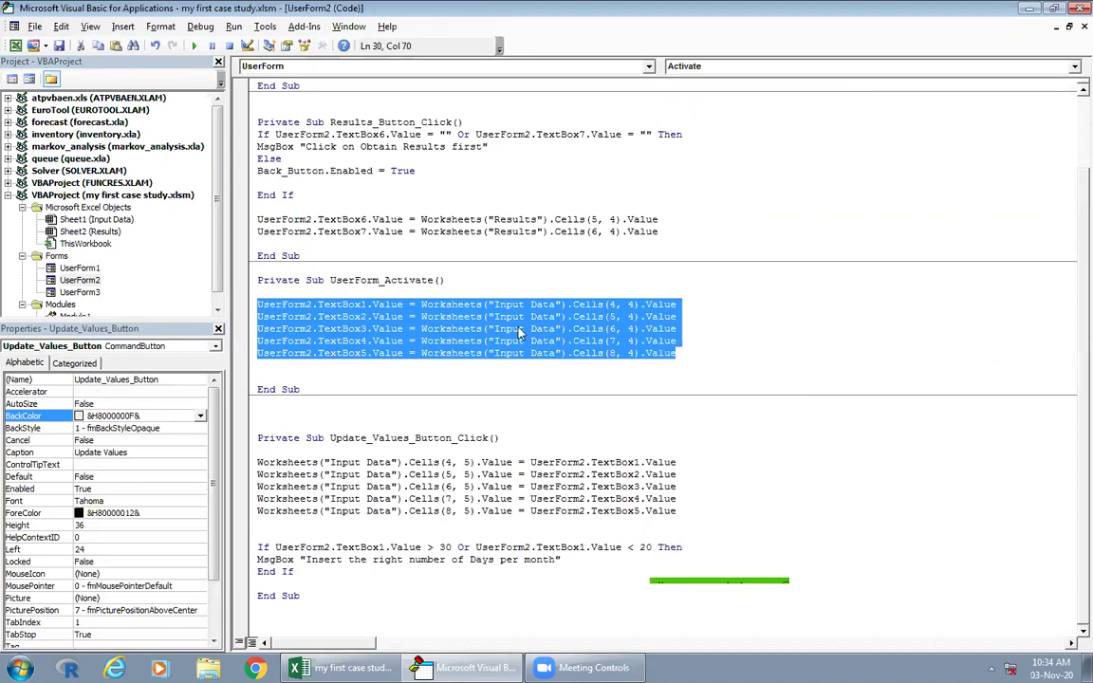
click(79, 294)
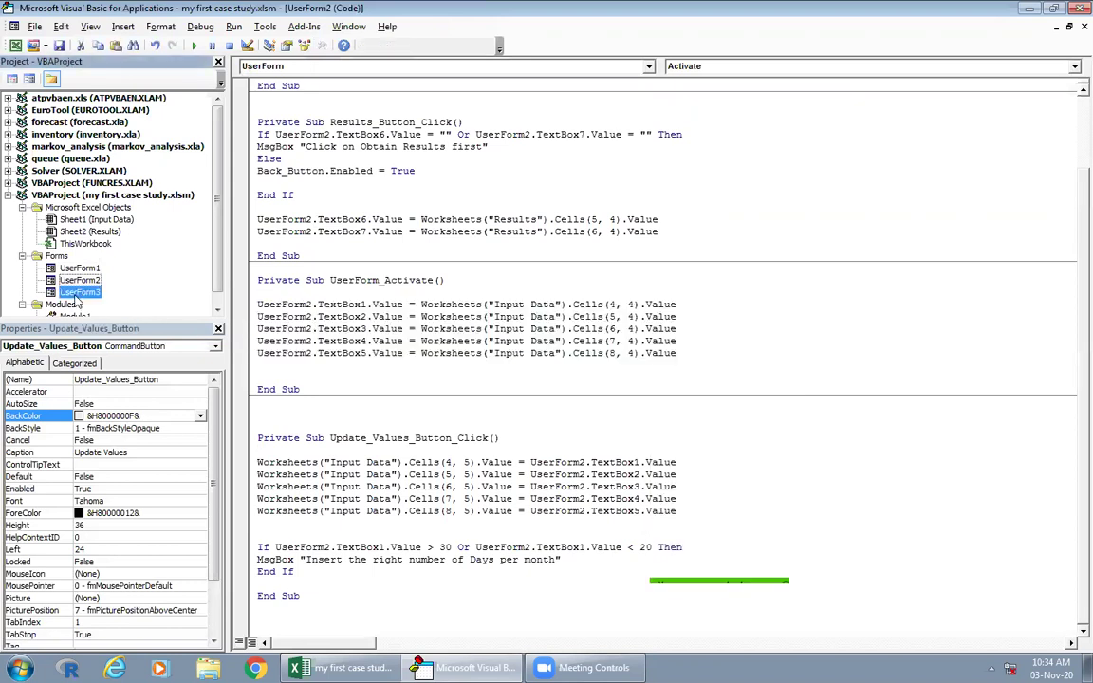
double_click(91, 294)
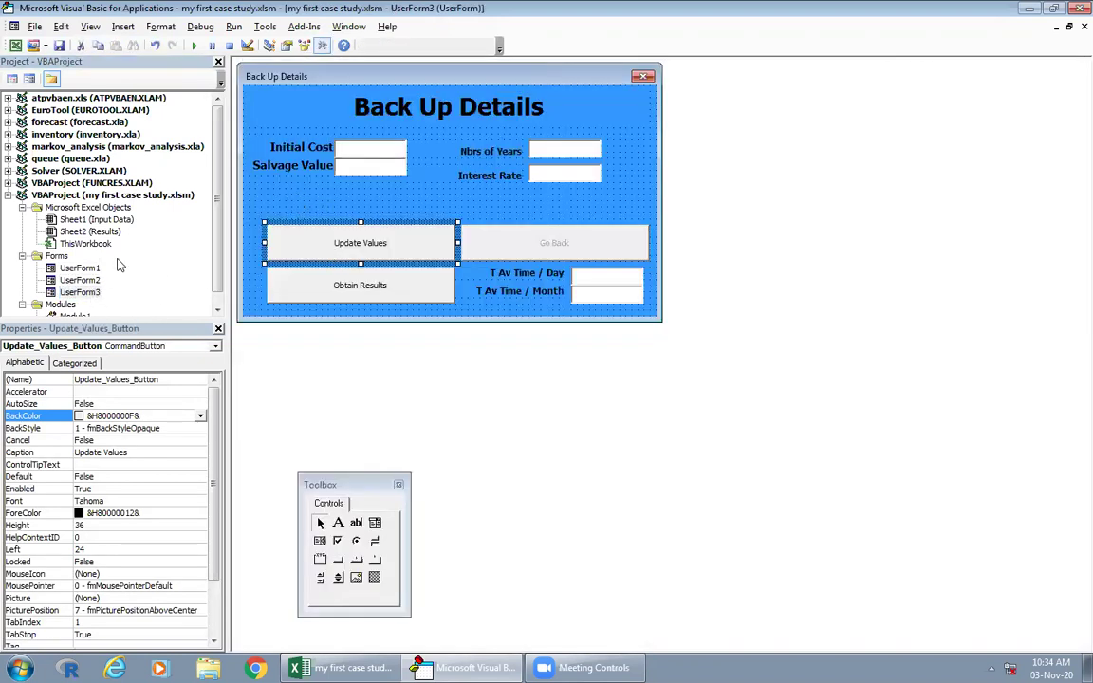
double_click(305, 242)
click(311, 247)
right_click(310, 247)
click(342, 292)
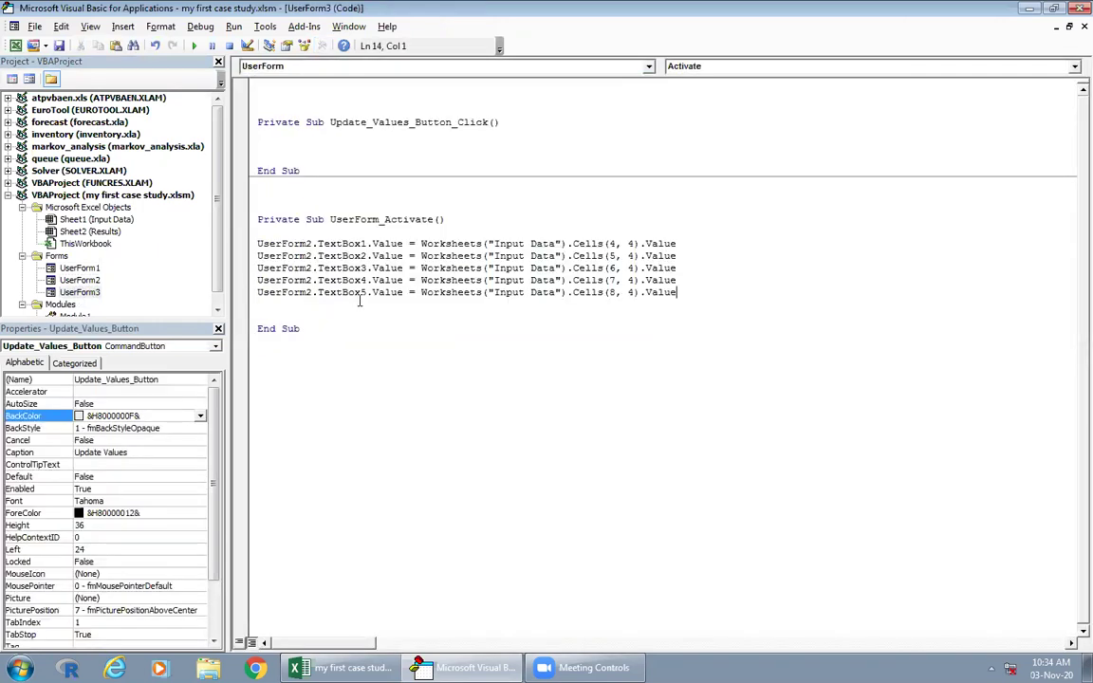
Step: Change the form name in all five pasted lines to UserForm3
click(310, 243)
key(Delete)
text(3)
click(310, 256)
key(Delete)
text(4)
key(Down)
key(BackSpace)
text(4)
key(Up)
key(BackSpace)
text(3)
key(Down)
key(BackSpace)
text(3)
key(Down)
key(BackSpace)
text(3)
key(Down)
key(BackSpace)
text(3)
Step: Point the four text boxes at Input Data rows 13, 14, 15 and 16, and delete the fifth line
click(327, 667)
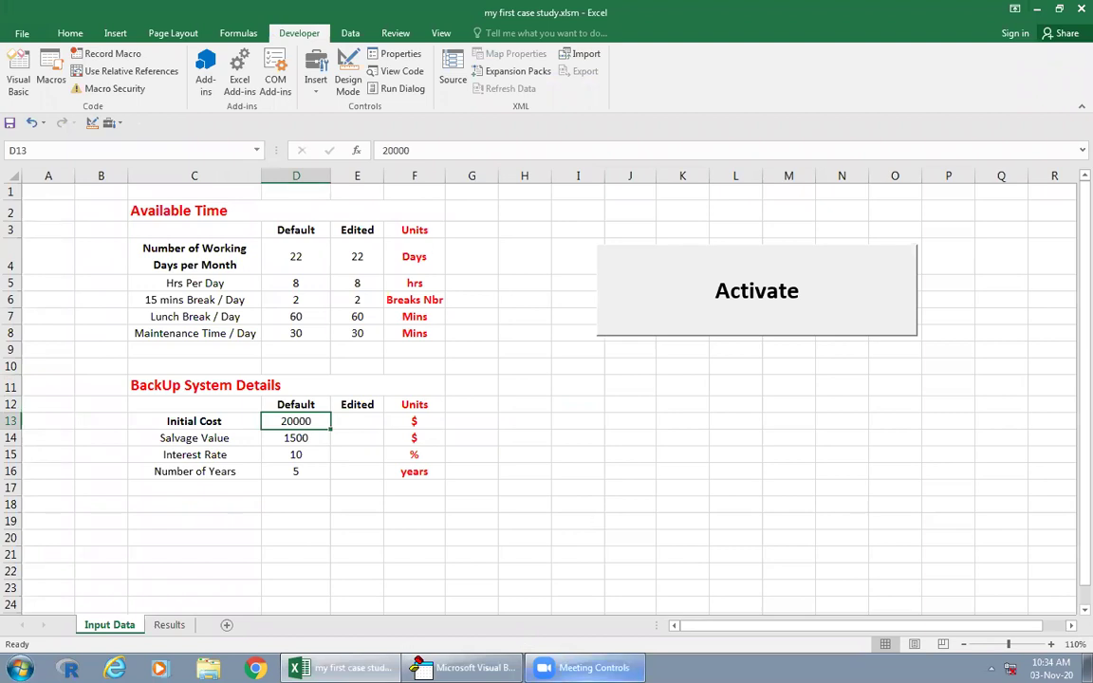
click(465, 668)
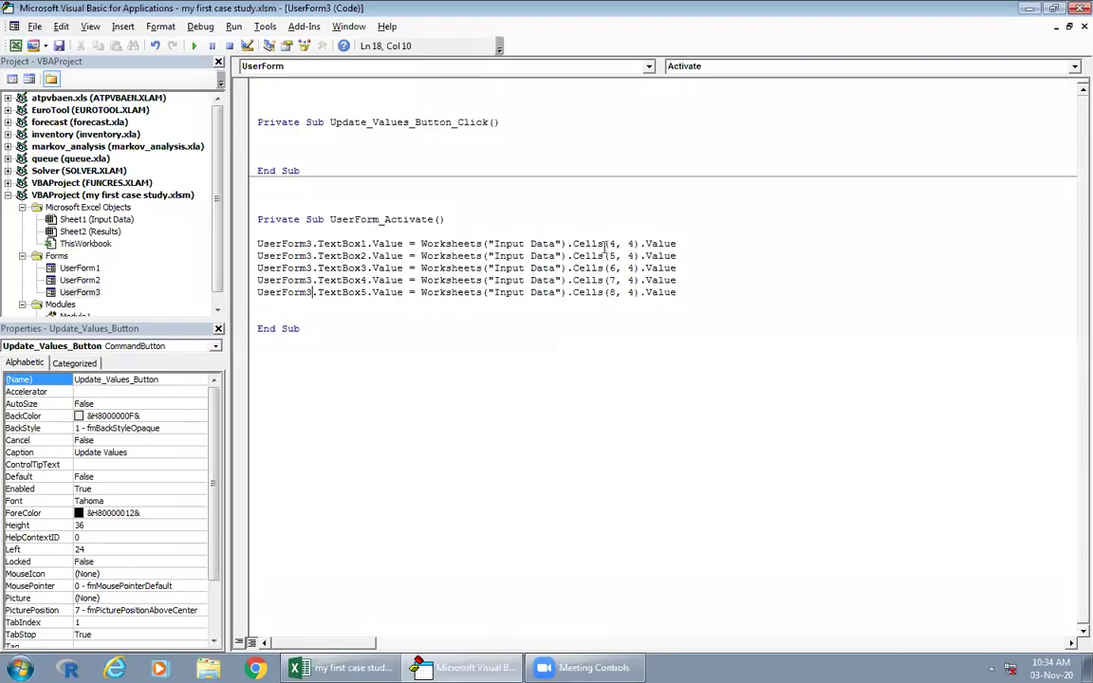
double_click(611, 242)
text(12)
click(613, 243)
double_click(611, 256)
text(14)
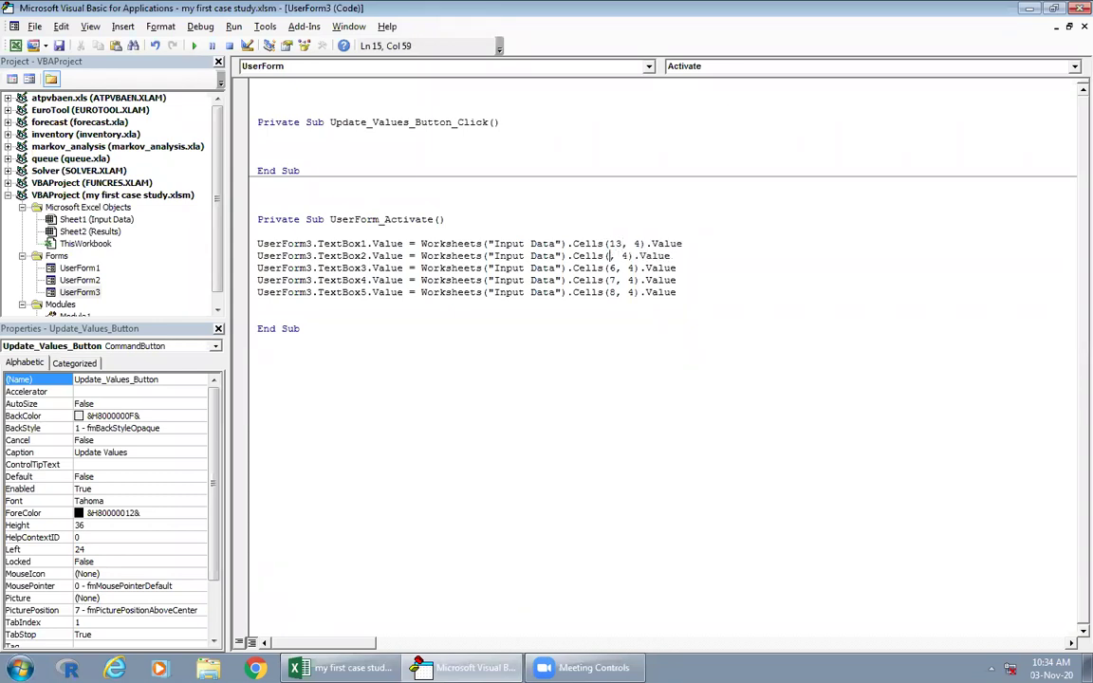
double_click(610, 268)
text(15)
double_click(611, 280)
text(16)
drag(676, 292, 254, 289)
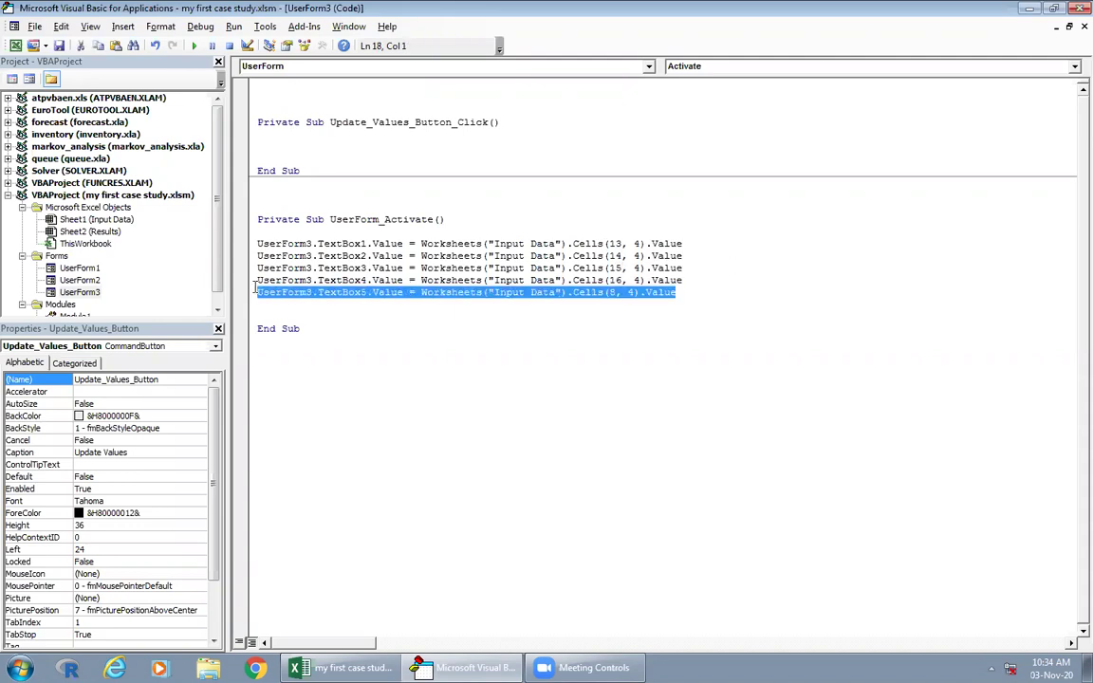
key(Delete)
Step: Save the workbook and launch the main window form from the Excel sheet
click(59, 45)
click(519, 377)
key(alt+F11)
click(531, 299)
Step: Test-open Back Up Details with its default values, close both forms, and return to UserForm3 in the VBA editor
click(693, 304)
click(591, 394)
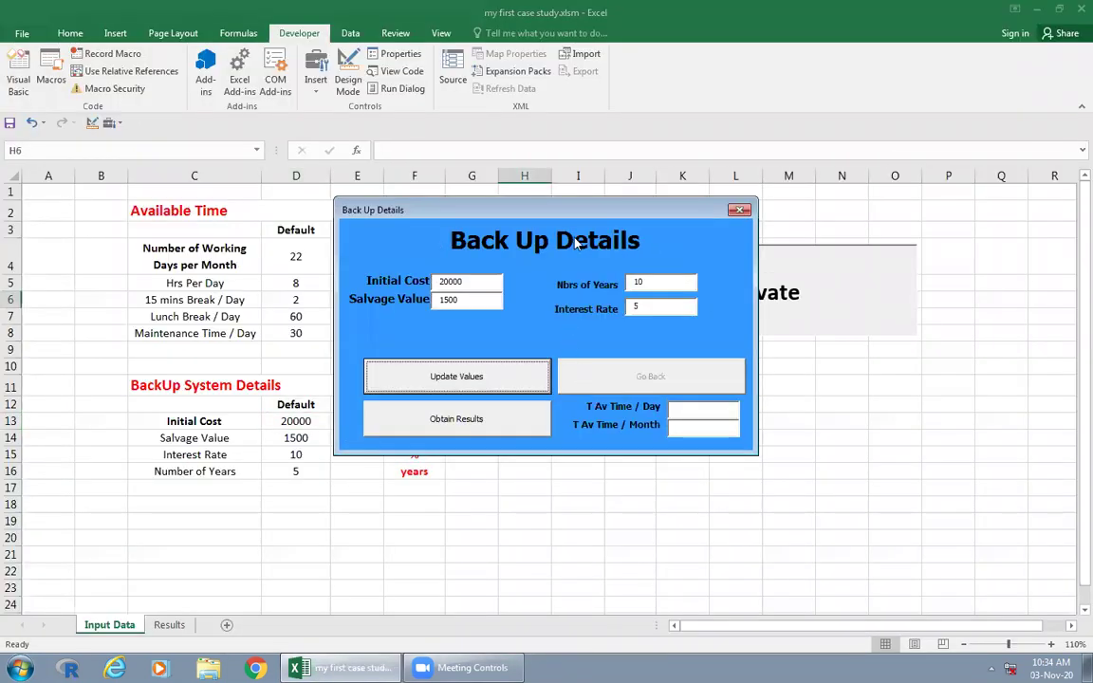
drag(580, 210, 694, 212)
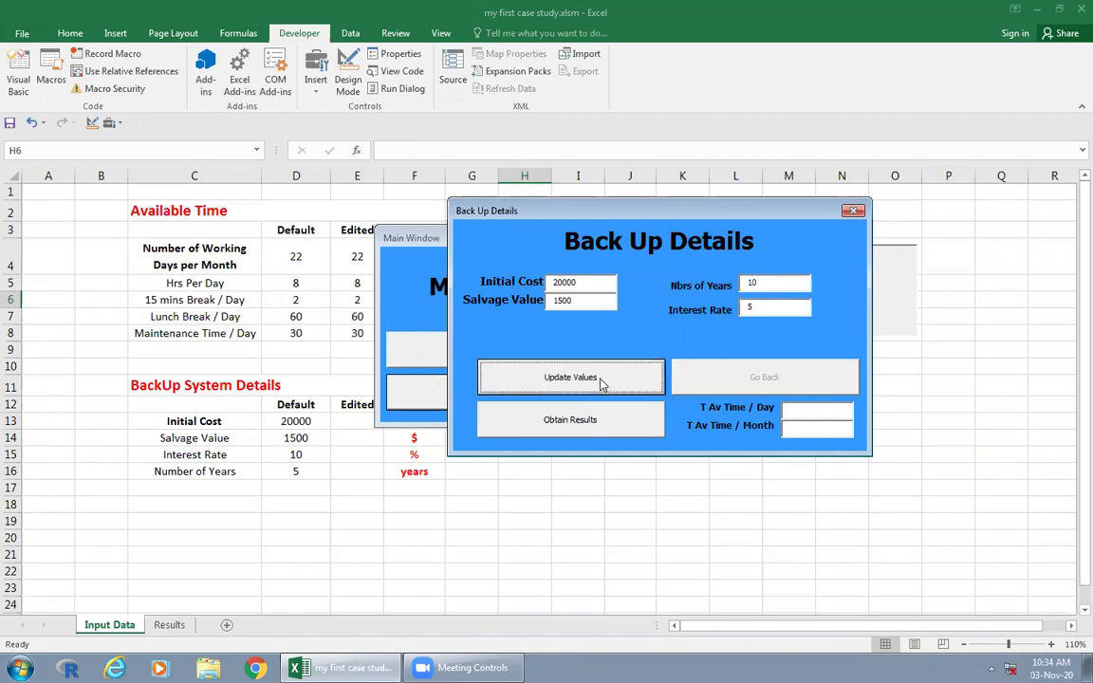
click(857, 210)
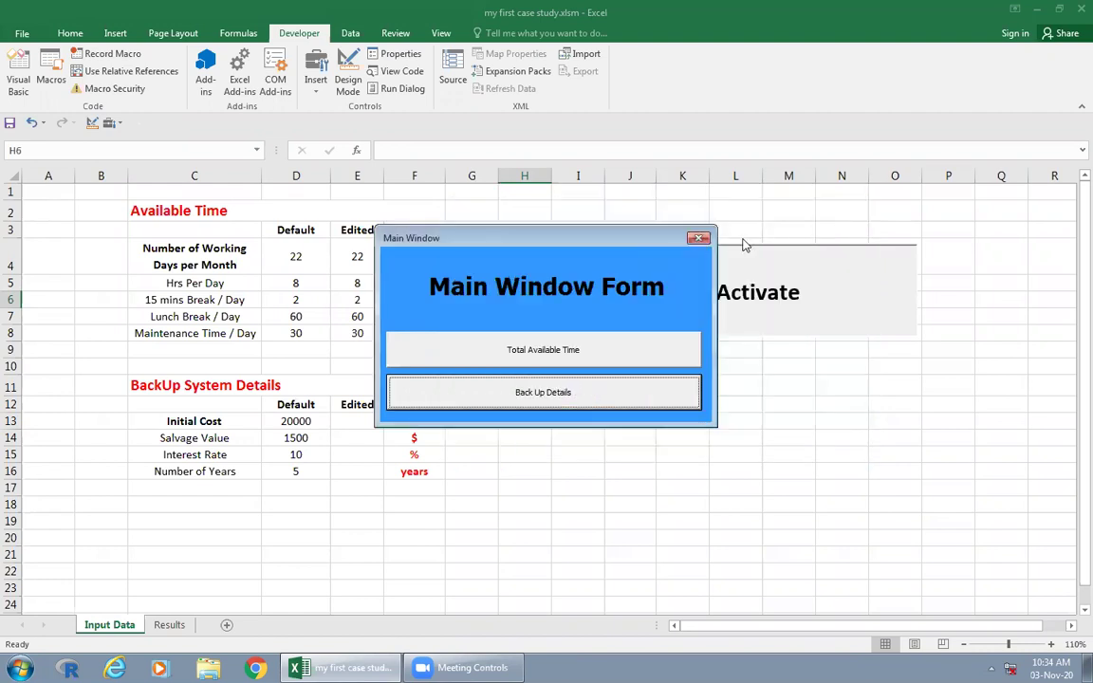
click(698, 237)
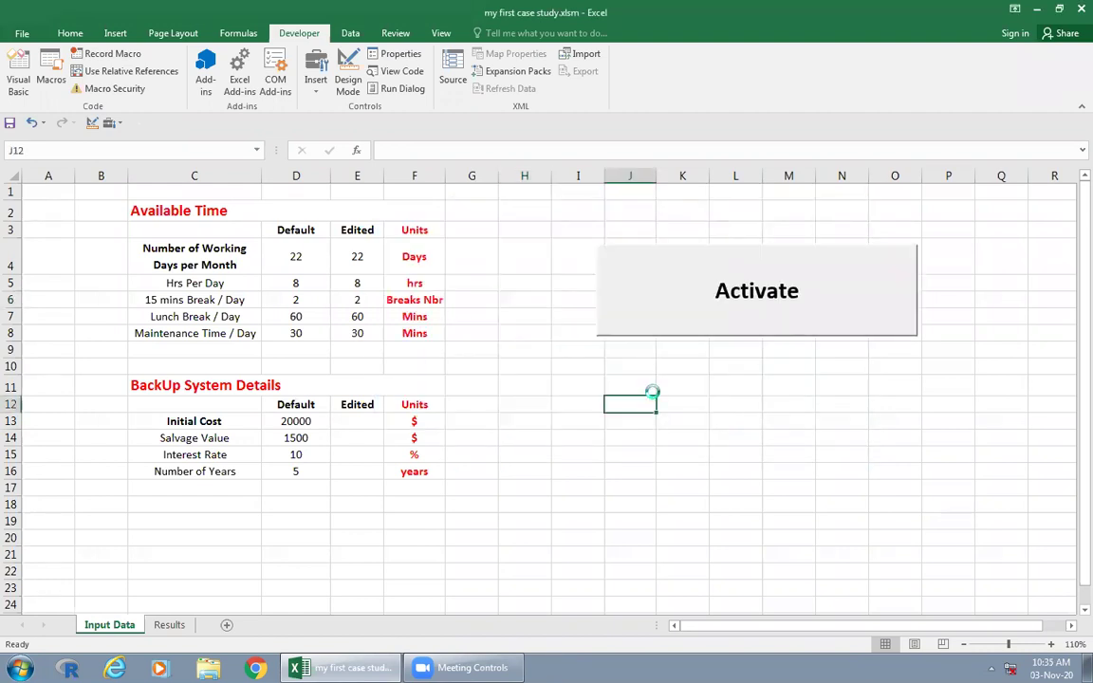
key(alt+F11)
click(81, 292)
Step: Copy the five cell-saving lines from the Total Available Time form's Update Values code
double_click(84, 293)
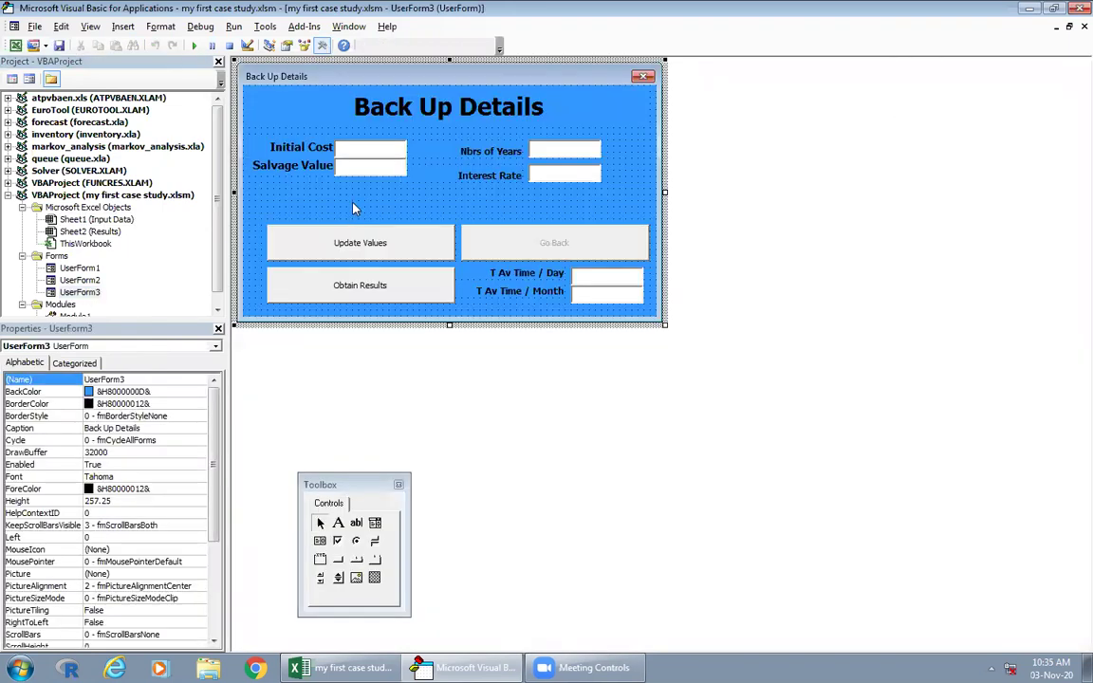
double_click(80, 280)
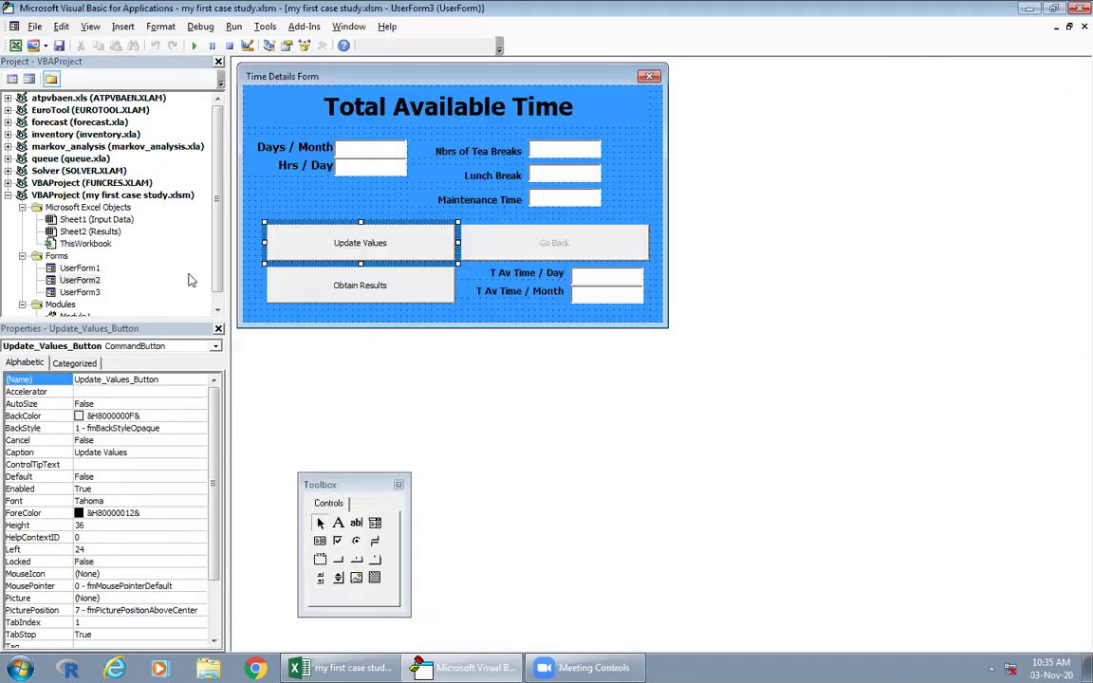
double_click(342, 234)
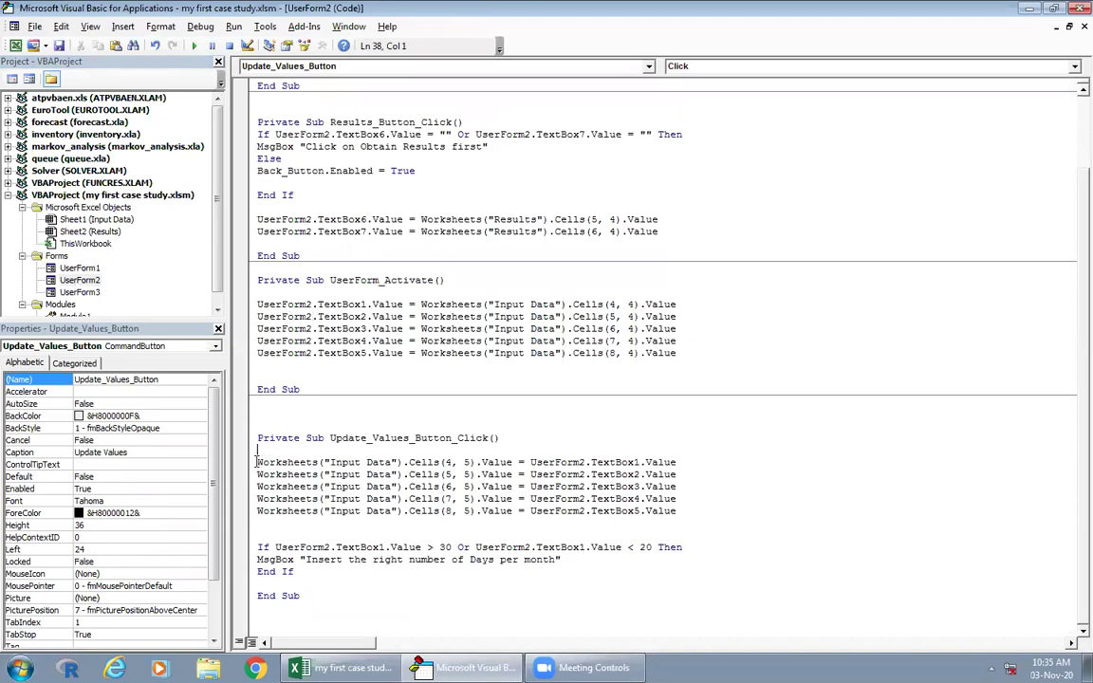
drag(256, 462, 671, 525)
right_click(610, 456)
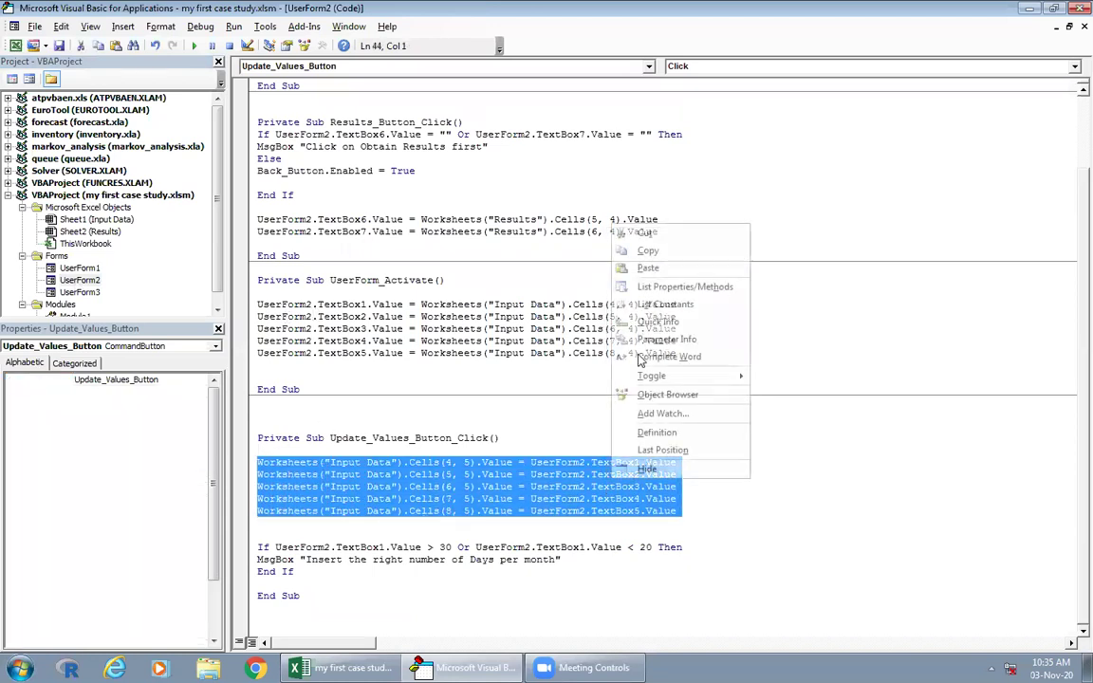
click(643, 251)
Step: Paste them into Back Up Details' Update Values procedure, targeting rows 13–16 and dropping the fifth line
double_click(80, 292)
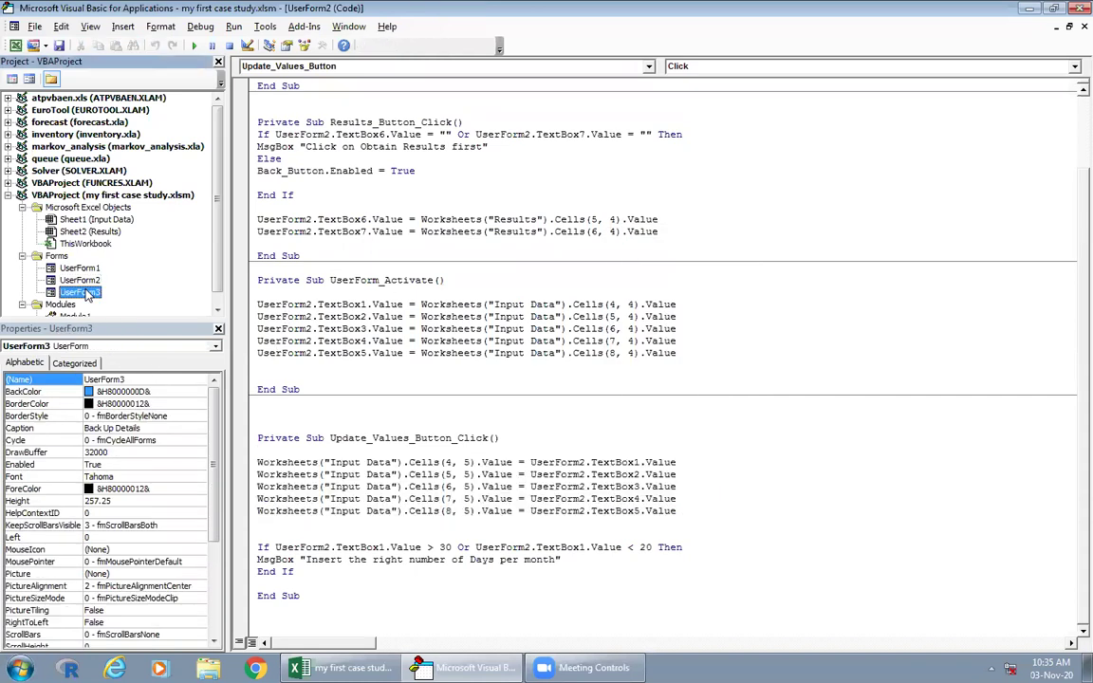
double_click(363, 261)
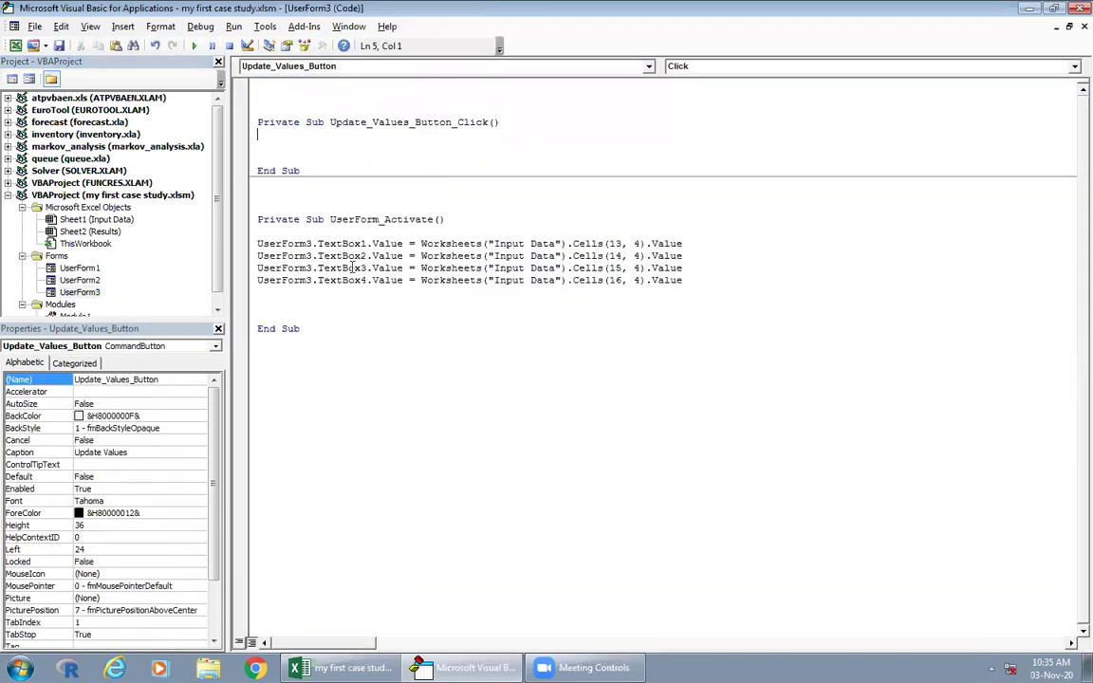
key(ctrl+v)
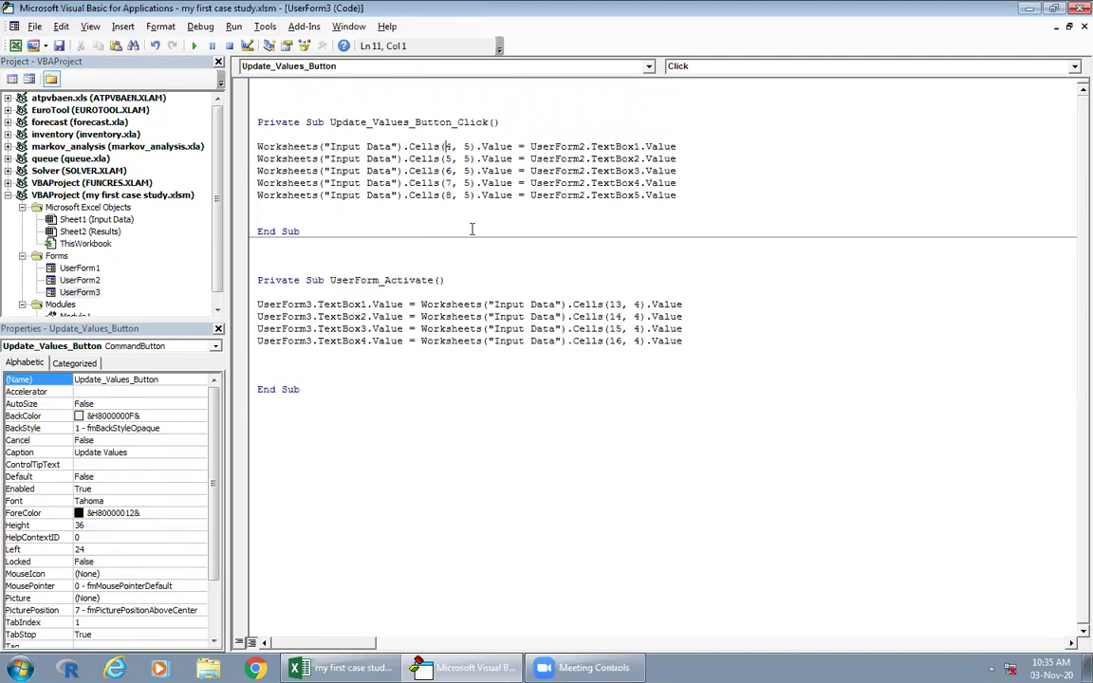
click(452, 146)
text(3)
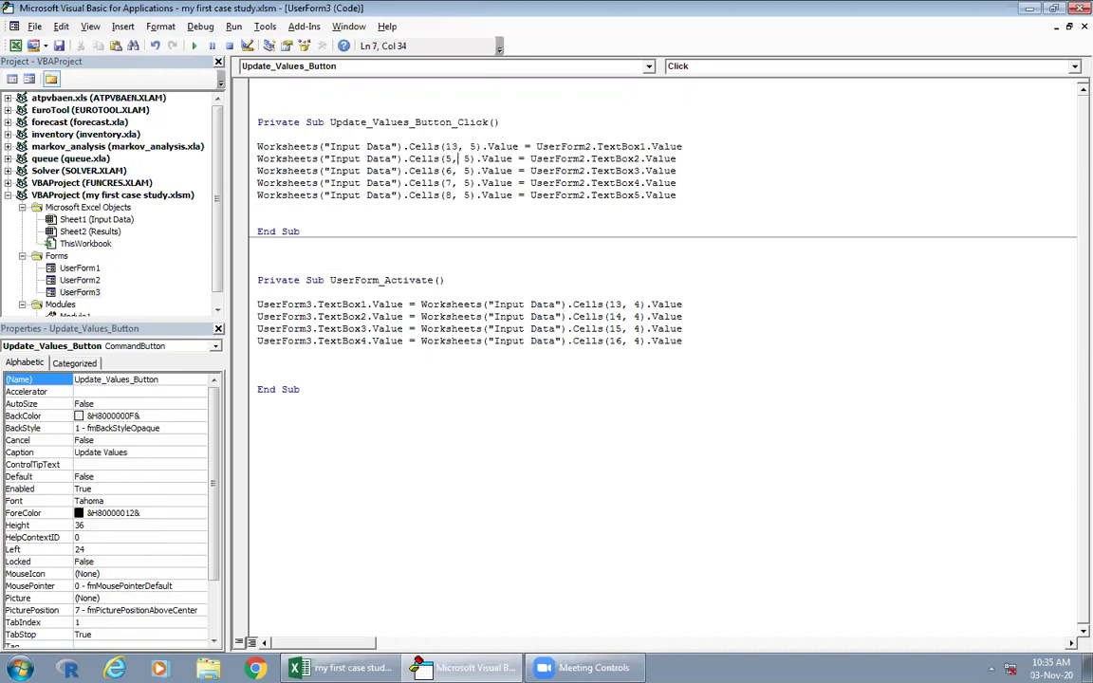
text(1)
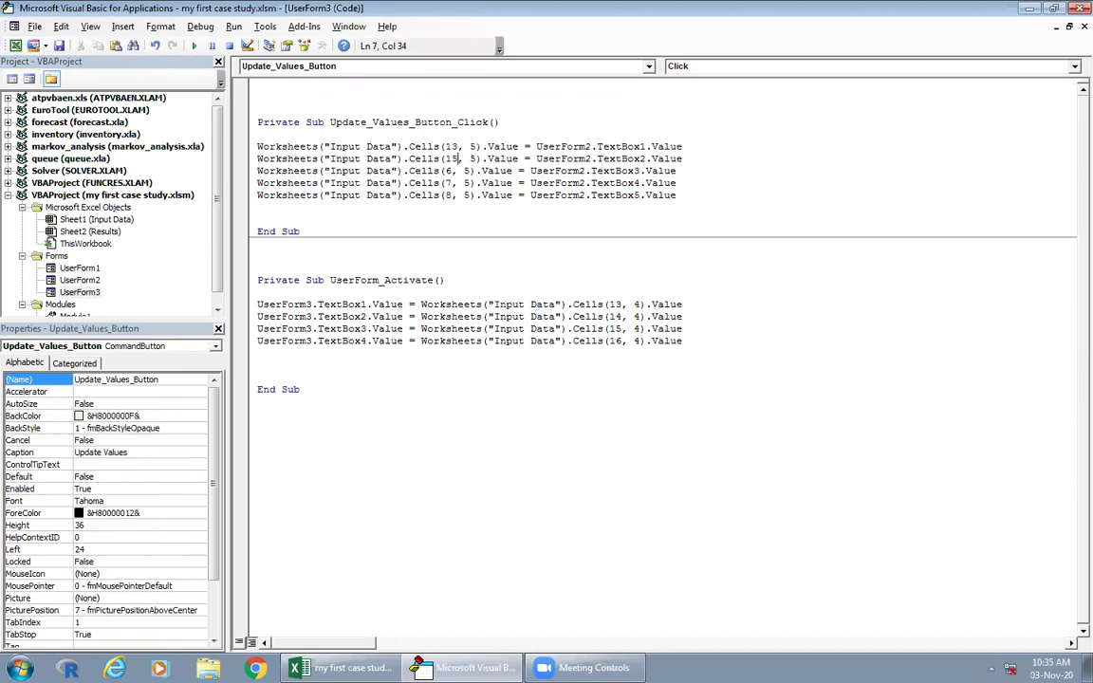
text(4)
key(BackSpace)
text(15)
key(BackSpace)
text(16)
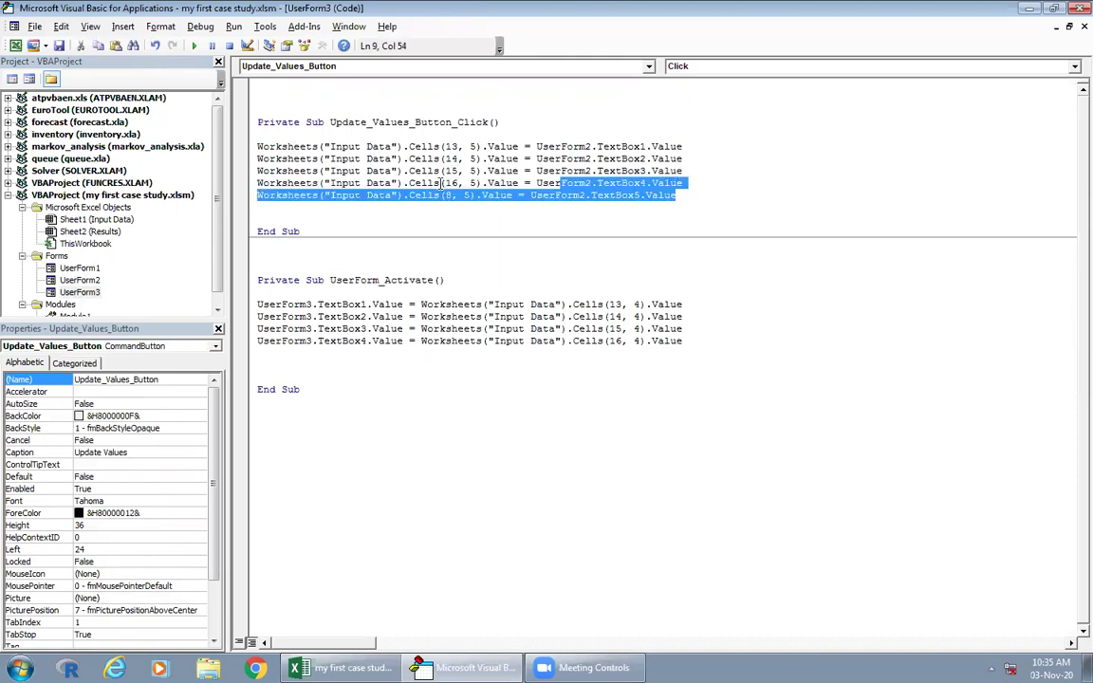
drag(679, 195, 257, 194)
key(Delete)
Step: Correct the text box and column numbers on the pasted lines, dismissing a compile error
click(641, 146)
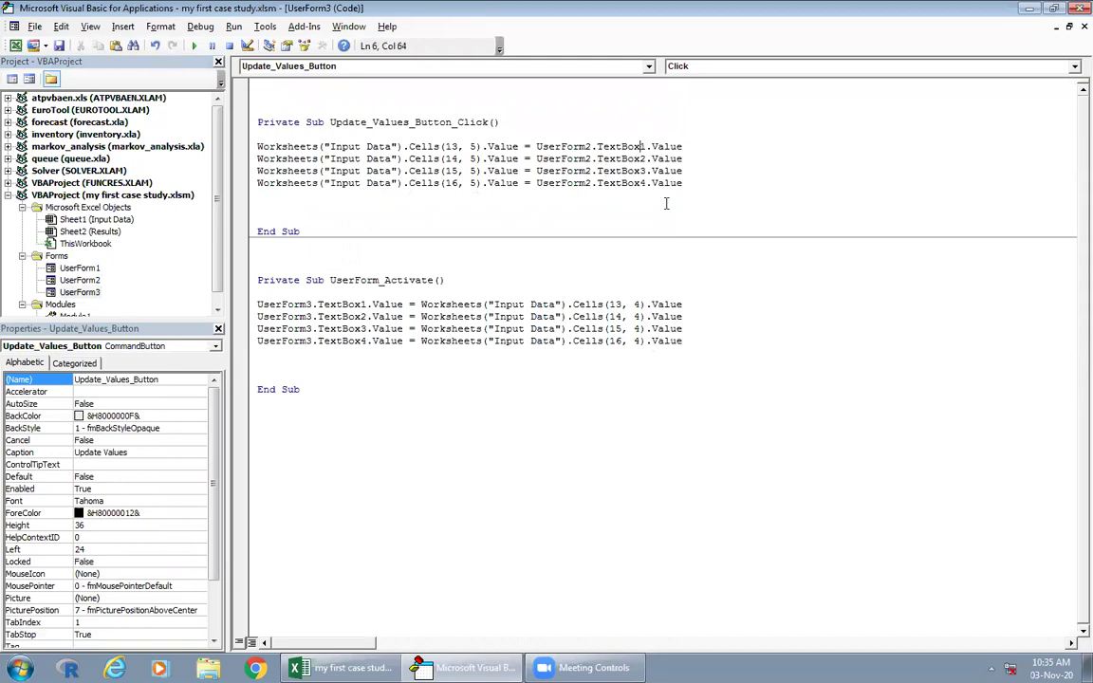
key(Delete)
text(1)
key(BackSpace)
text(6)
key(BackSpace)
text(6)
click(482, 171)
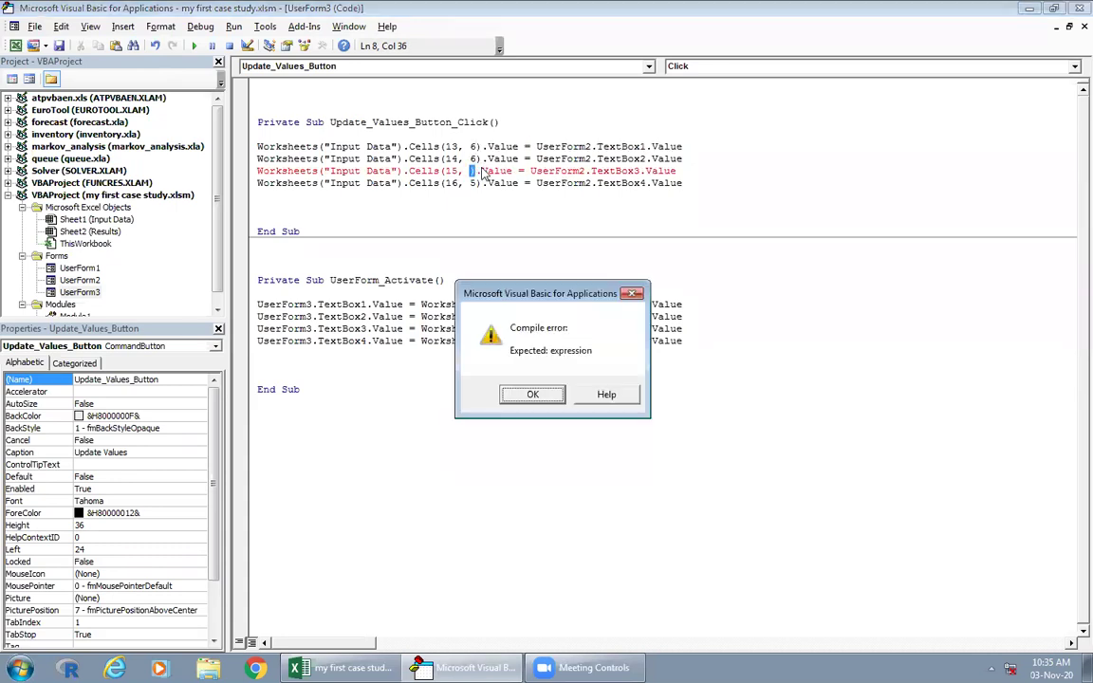
key(Return)
Step: After checking the workbook, set the column index to 5 in all four cell references
click(342, 668)
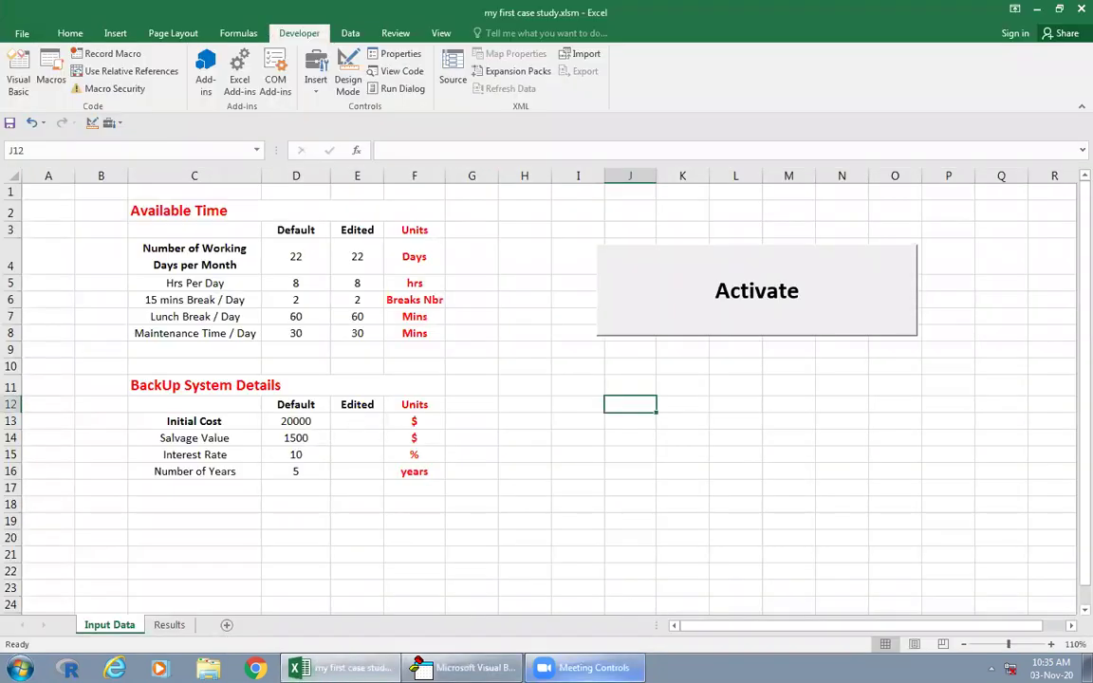
click(465, 667)
text(5)
key(Up)
key(BackSpace)
text(5)
key(Up)
key(BackSpace)
text(5)
click(454, 246)
Step: Save the project, view the Results sheet in Excel, and return to the VBA editor
click(59, 45)
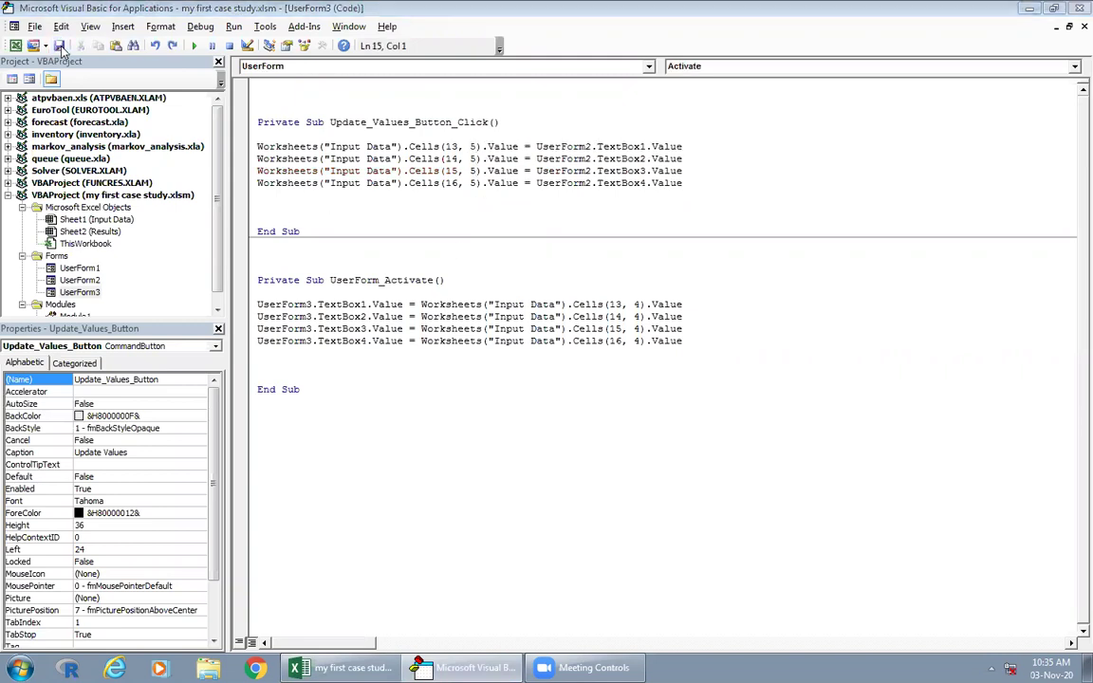
click(521, 373)
key(alt+F11)
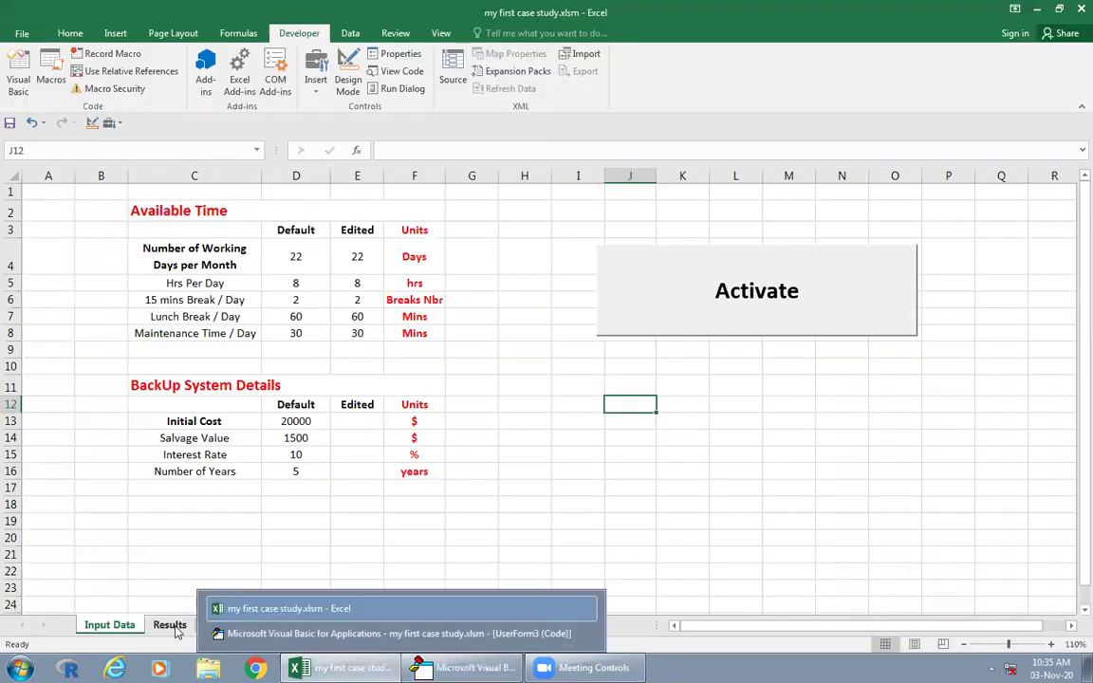
click(173, 626)
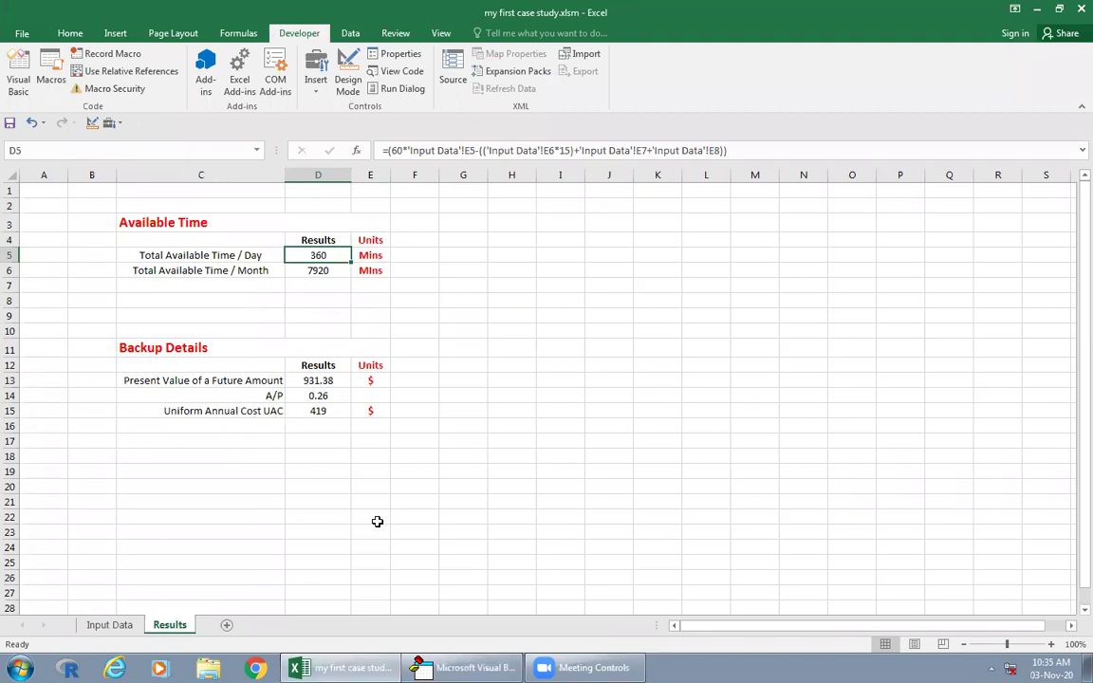
mouse_move(465, 668)
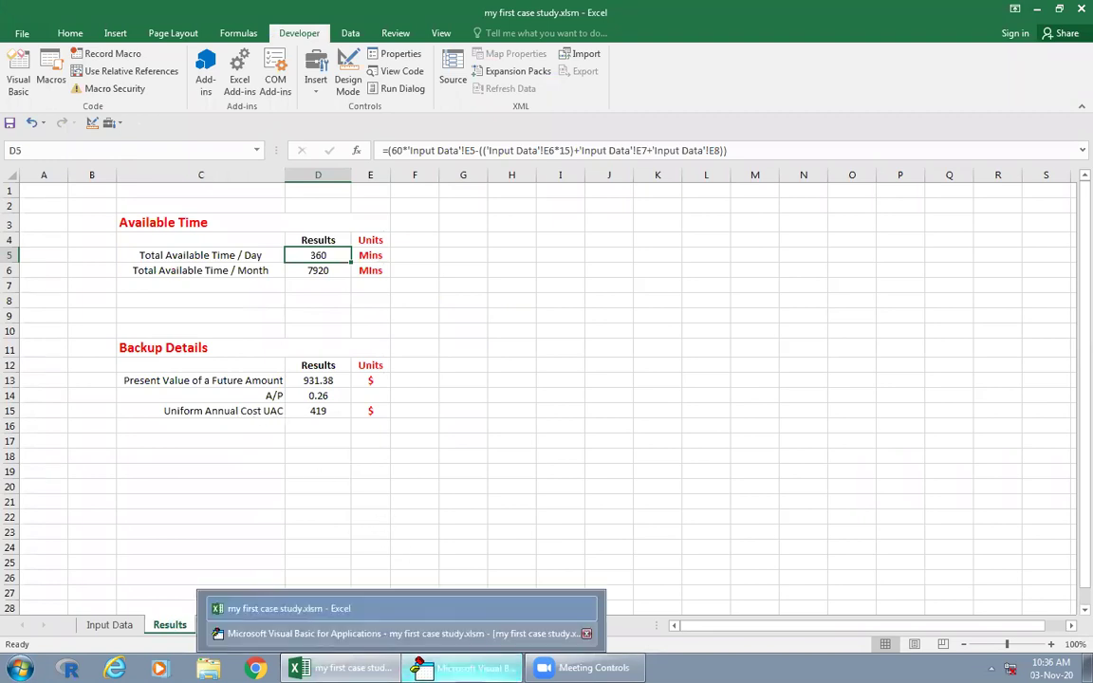
click(313, 630)
Step: Change the Back Up Details output label's caption to UAC
double_click(79, 292)
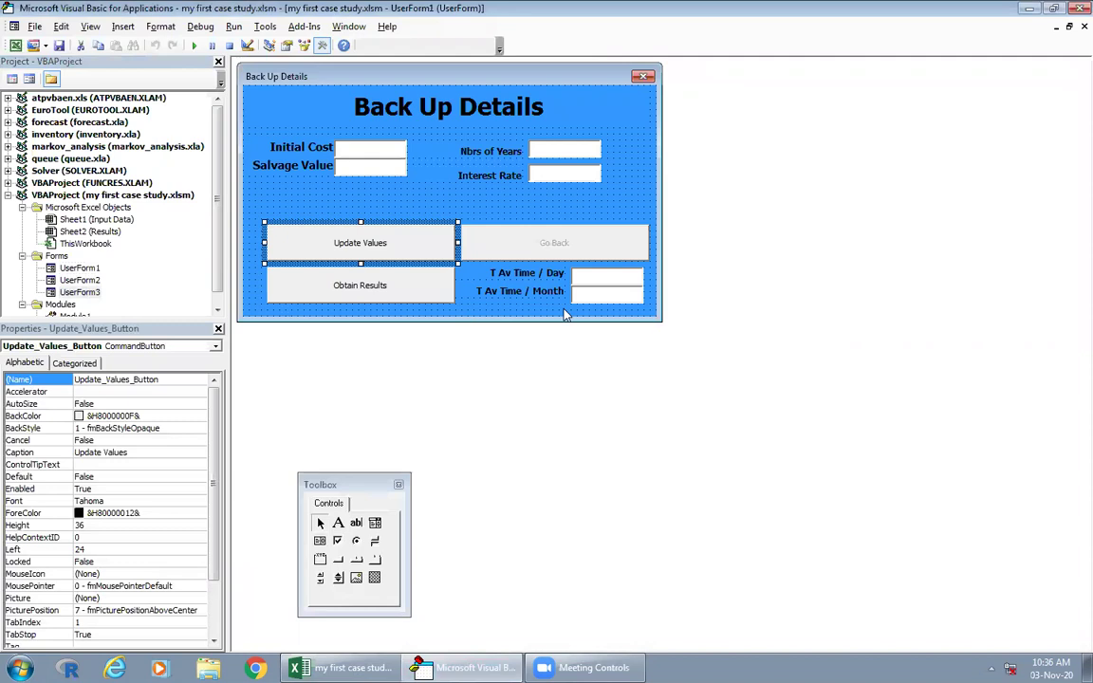
click(511, 275)
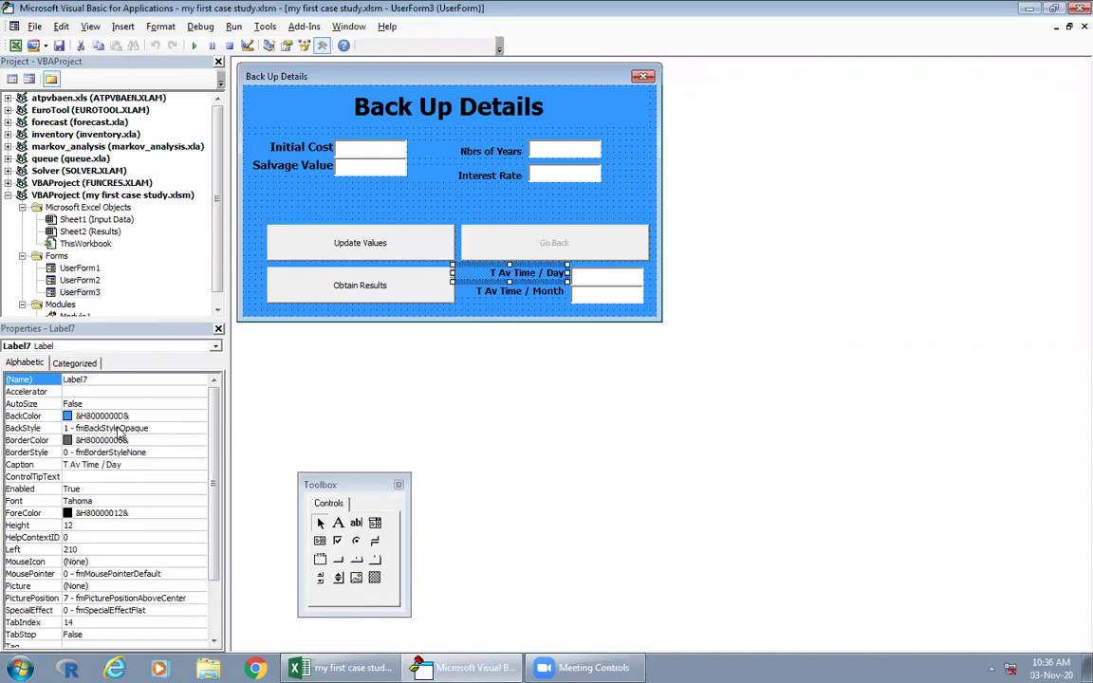
drag(124, 465, 63, 465)
text(UAC)
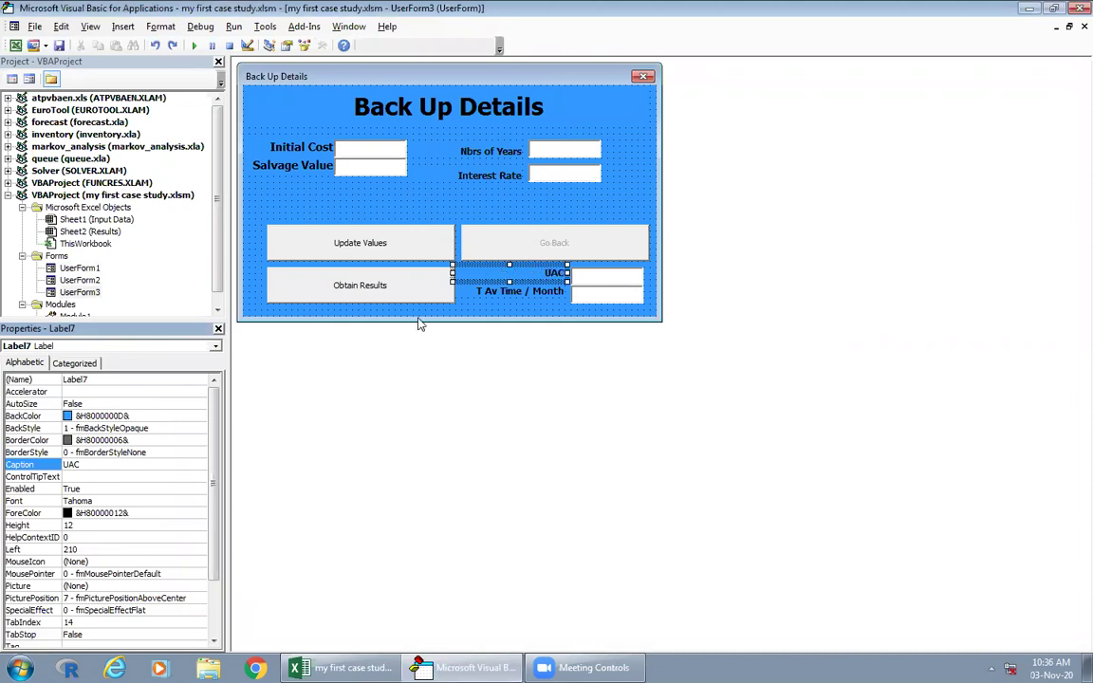
click(560, 294)
Step: Remove the month label and box, narrow the UAC label, and select Obtain Results
ctrl+click(607, 294)
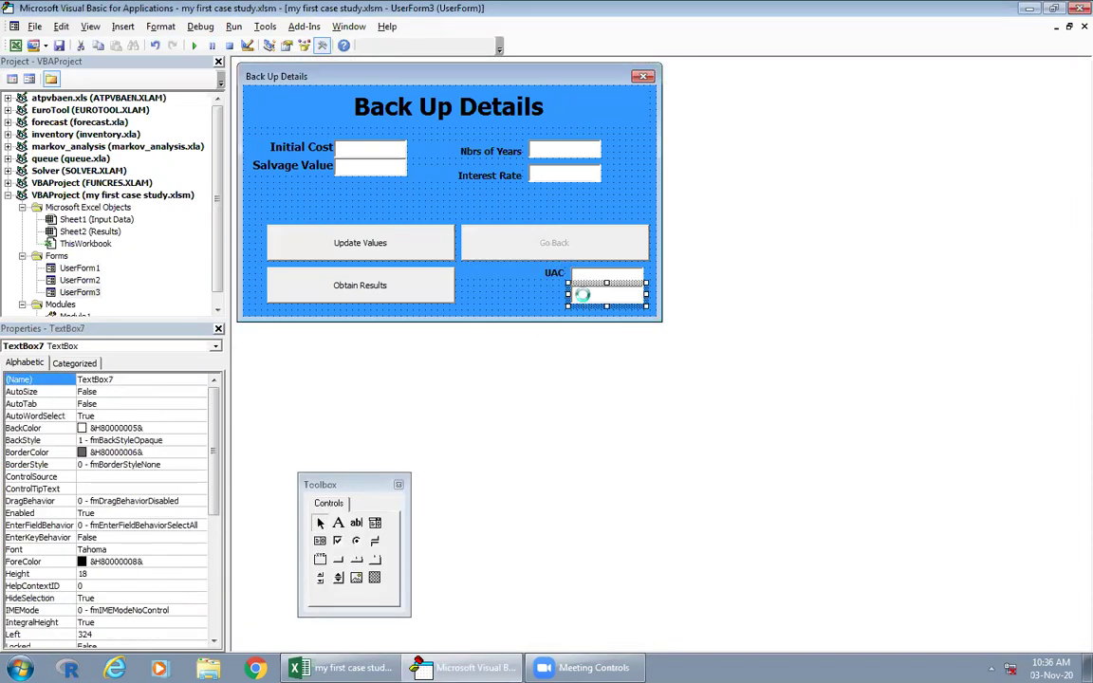
mouse_move(560, 294)
mouse_down()
mouse_move(560, 276)
mouse_move(491, 292)
mouse_up()
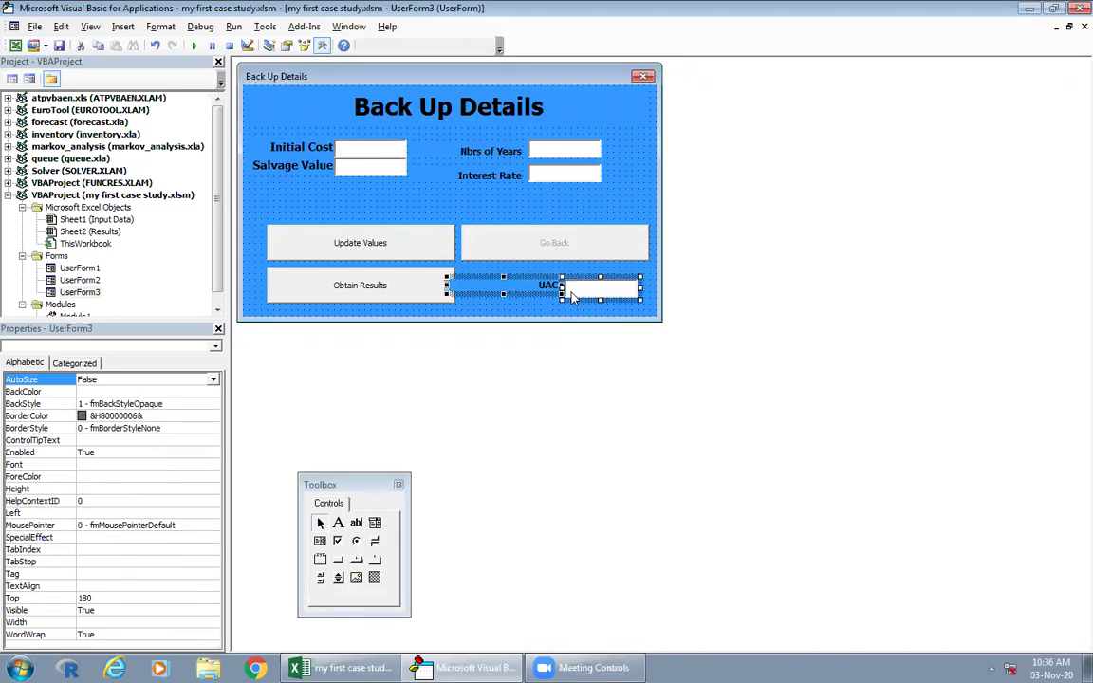
click(488, 310)
click(475, 287)
drag(502, 284, 536, 309)
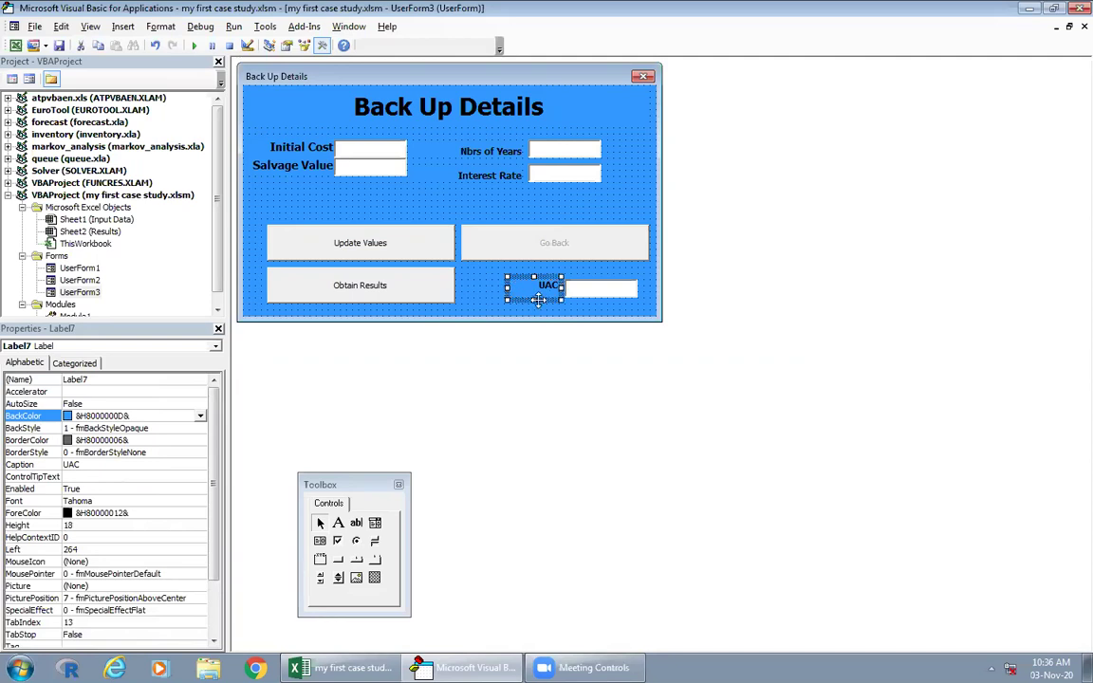
click(548, 275)
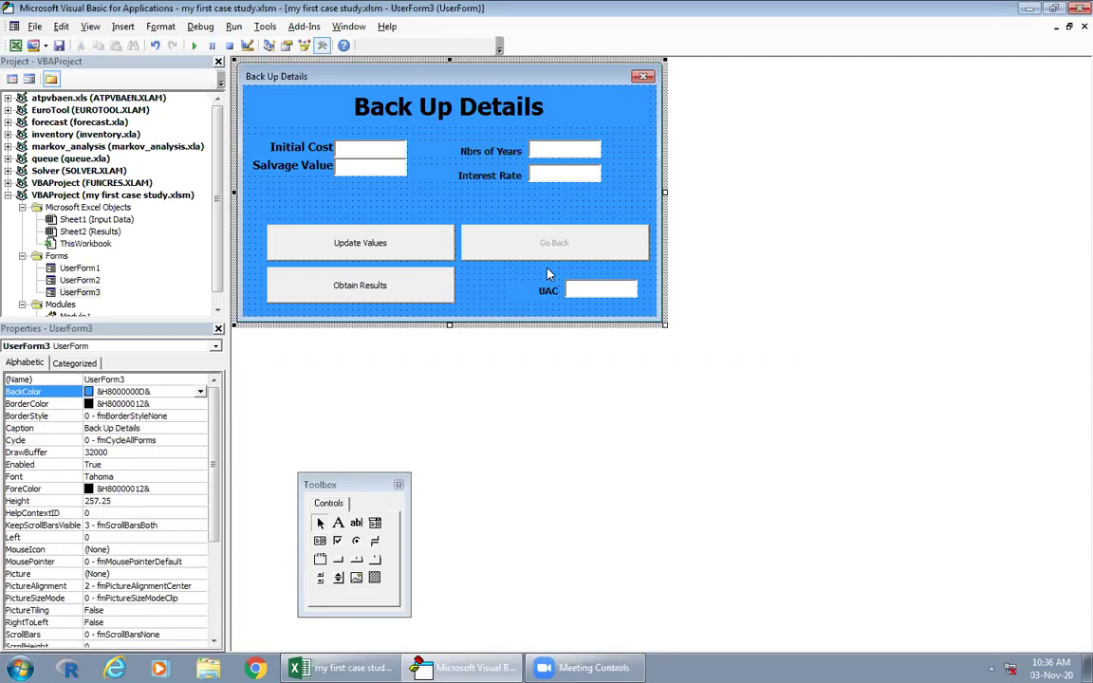
click(587, 300)
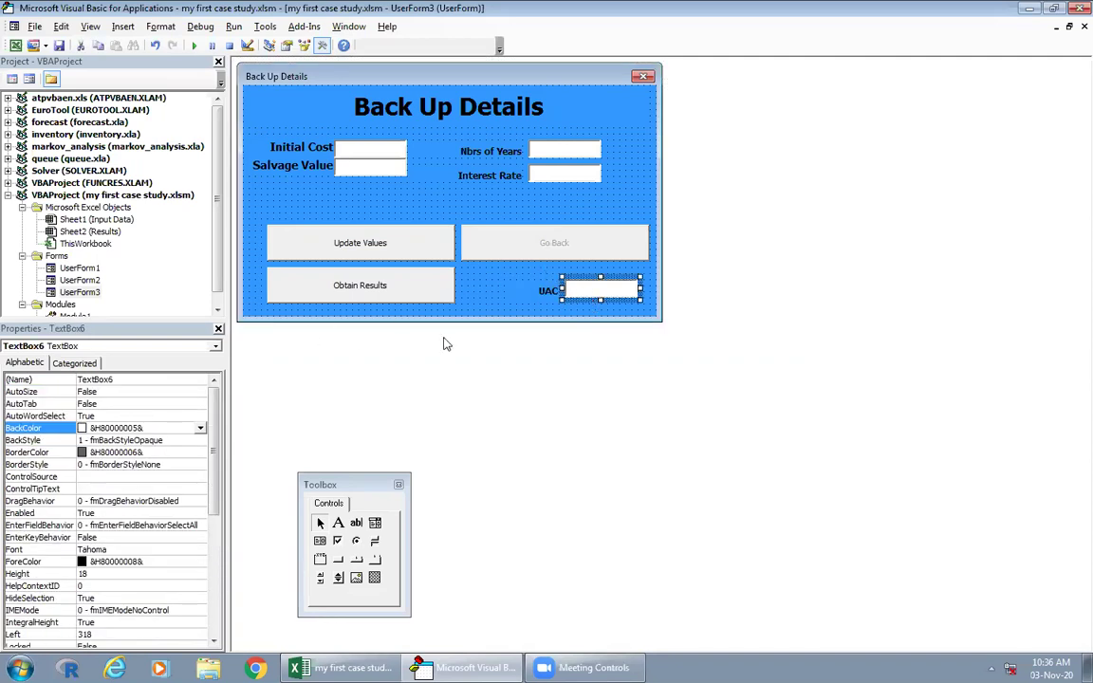
click(455, 284)
Step: Copy the TextBox6 result line from the Time Details form's Obtain Results code
double_click(417, 290)
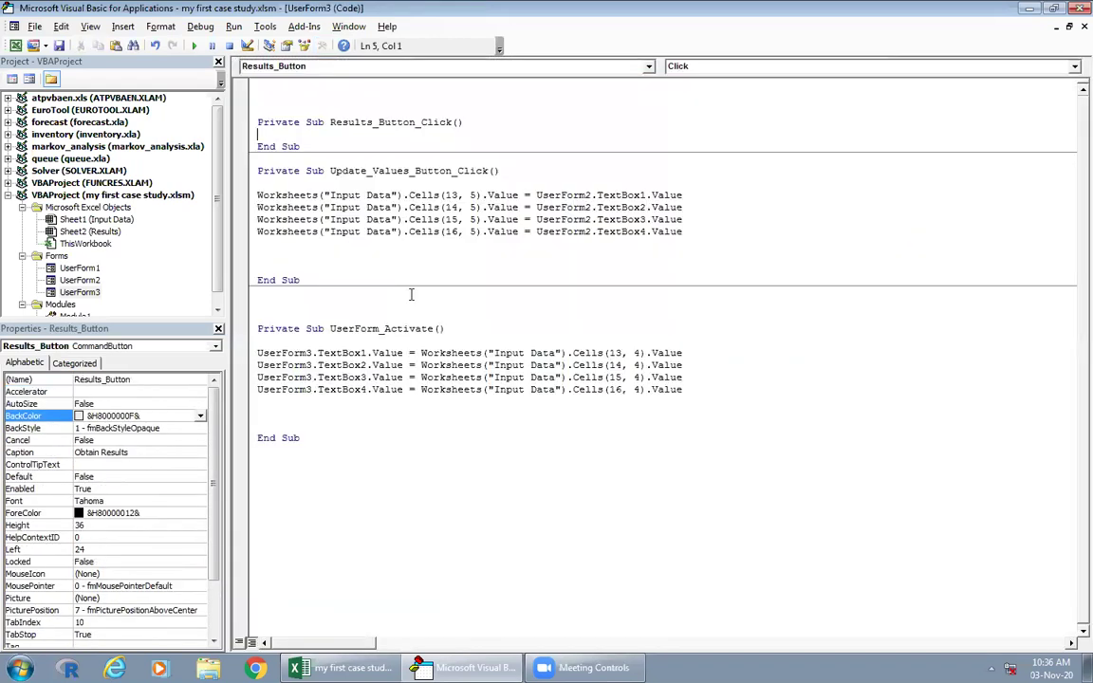
key(Return)
key(Return)
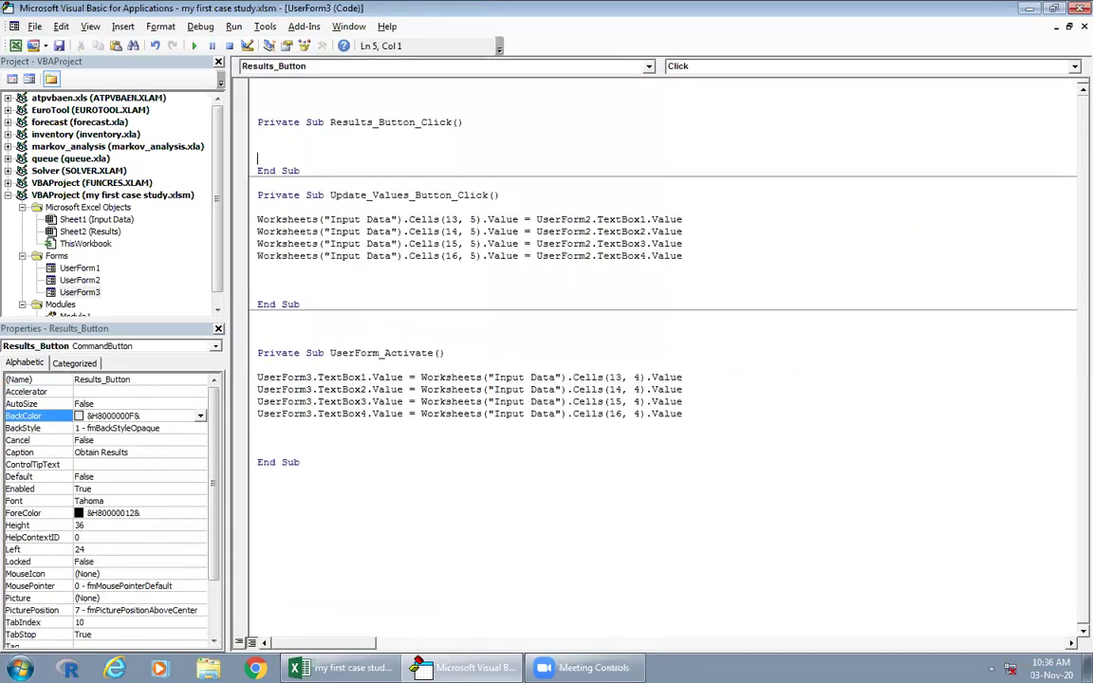
double_click(79, 280)
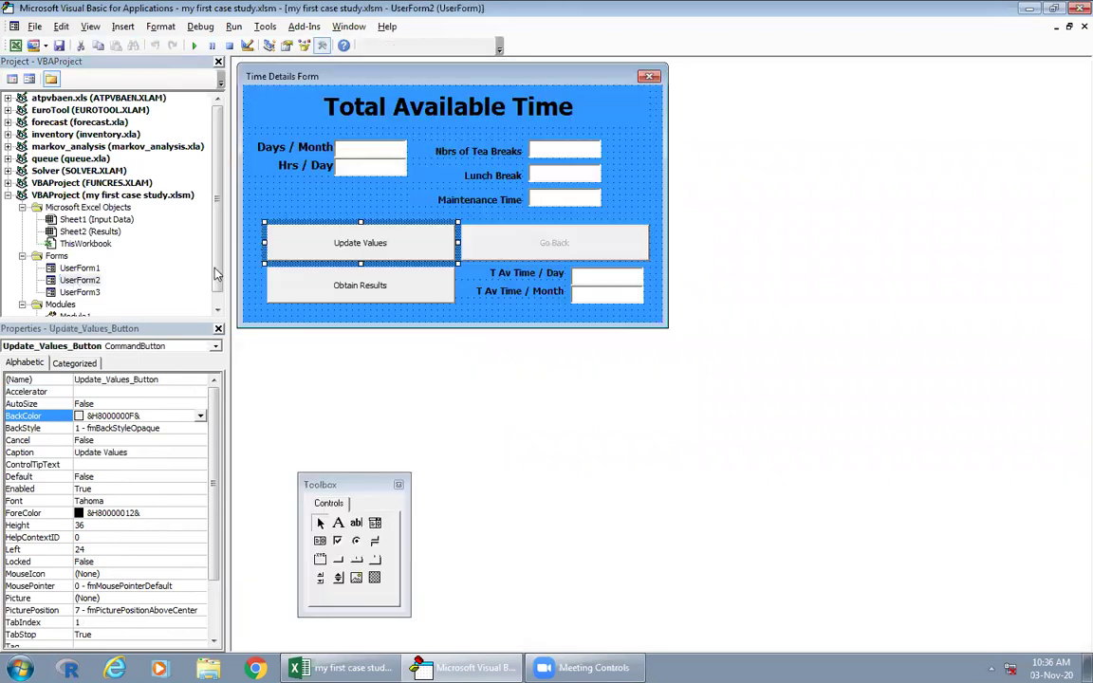
click(356, 284)
double_click(340, 290)
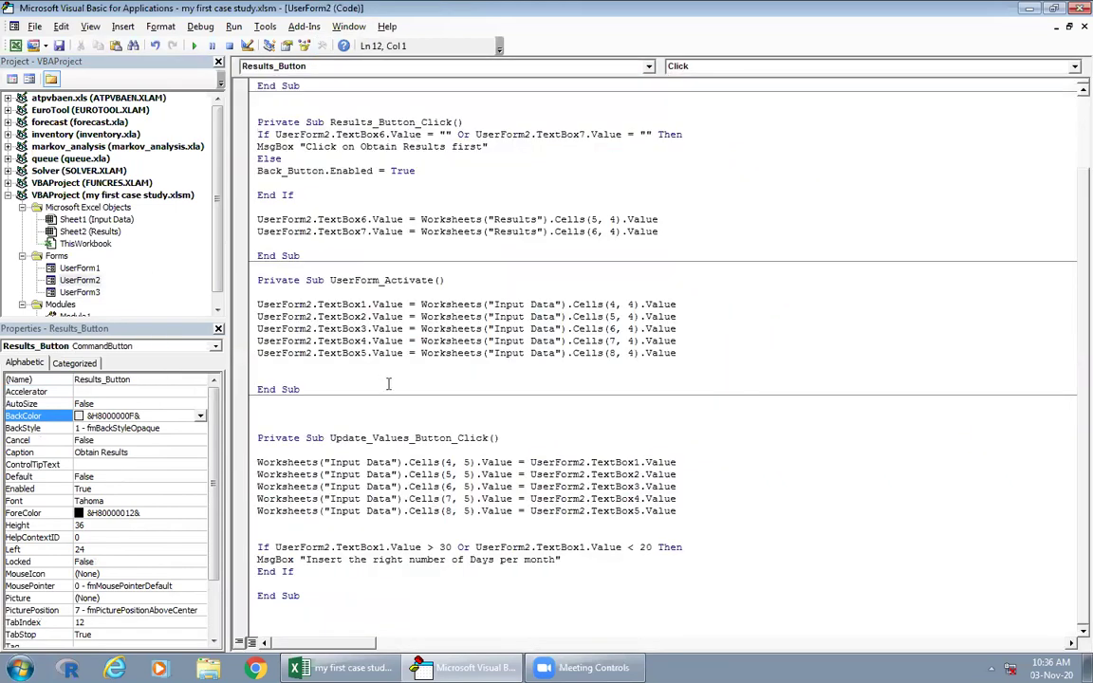
click(258, 219)
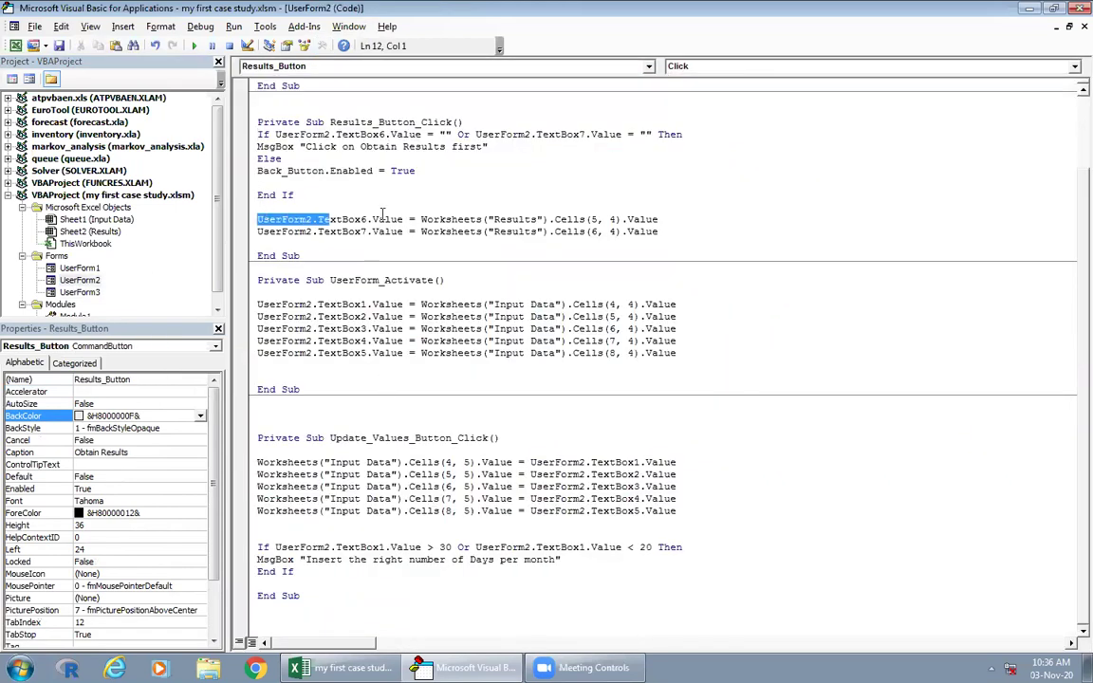
shift+click(658, 219)
right_click(655, 229)
click(689, 253)
Step: Paste it into Back Up Details' Obtain Results code, reading Results cell (15, 4)
double_click(80, 292)
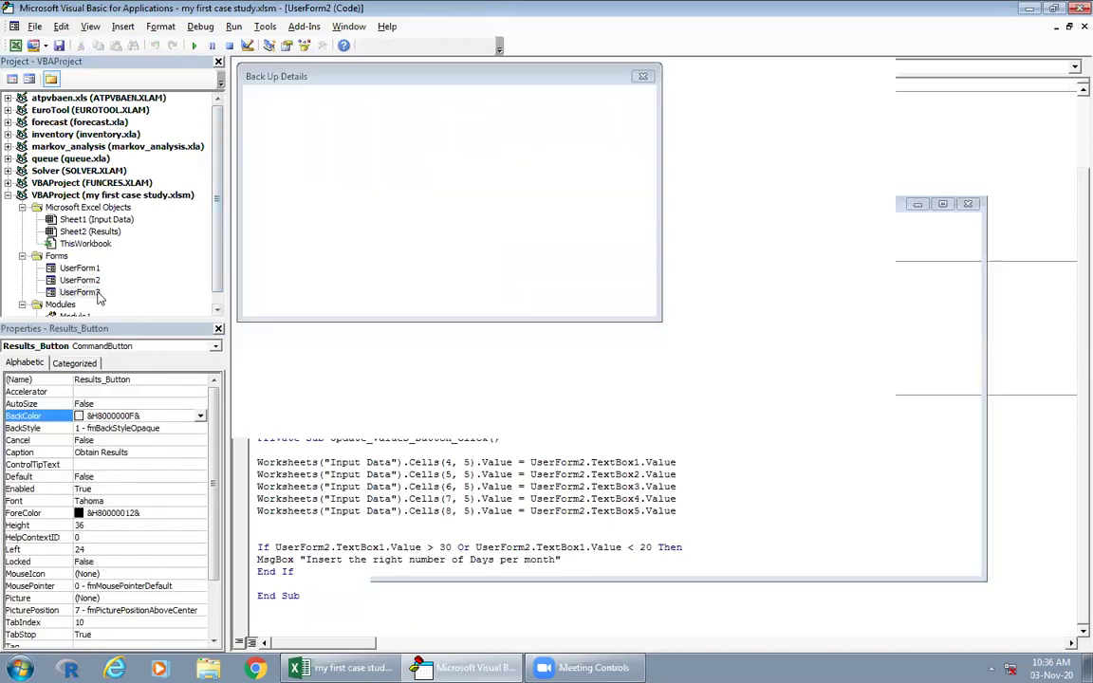
click(354, 284)
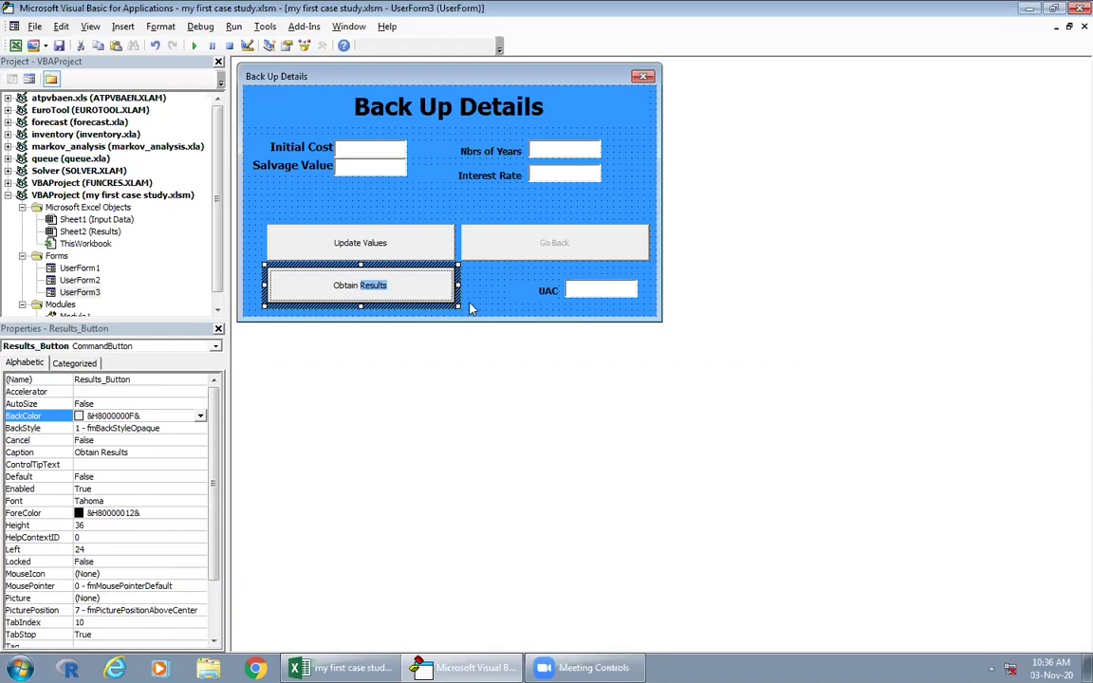
click(418, 285)
double_click(411, 283)
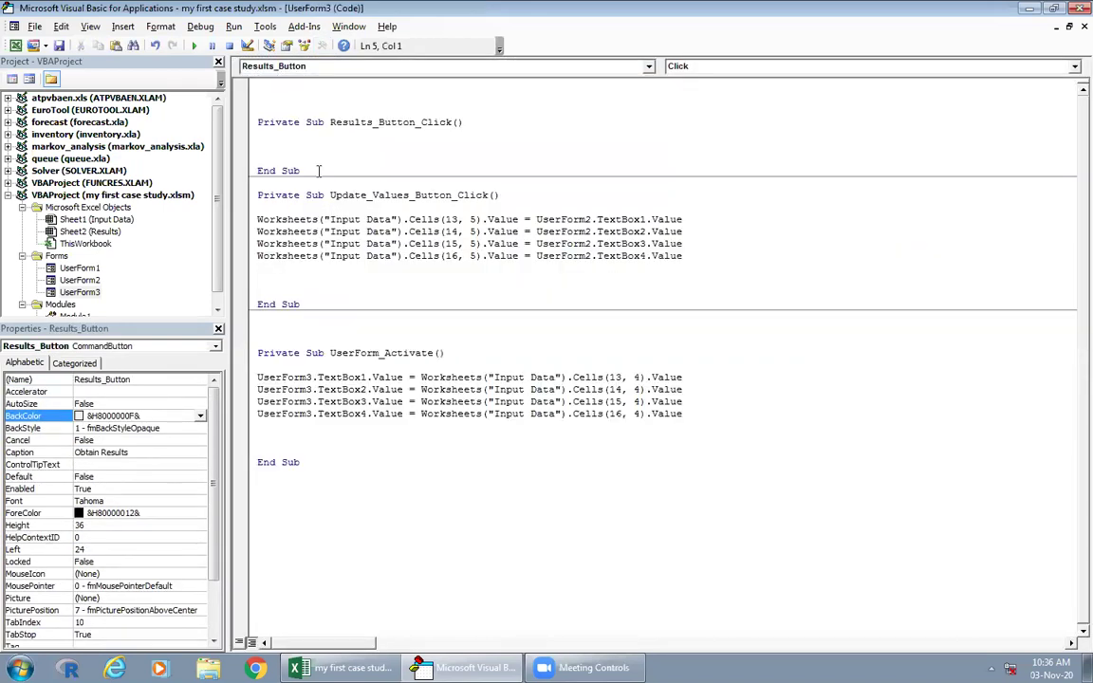
key(Return)
key(ctrl+v)
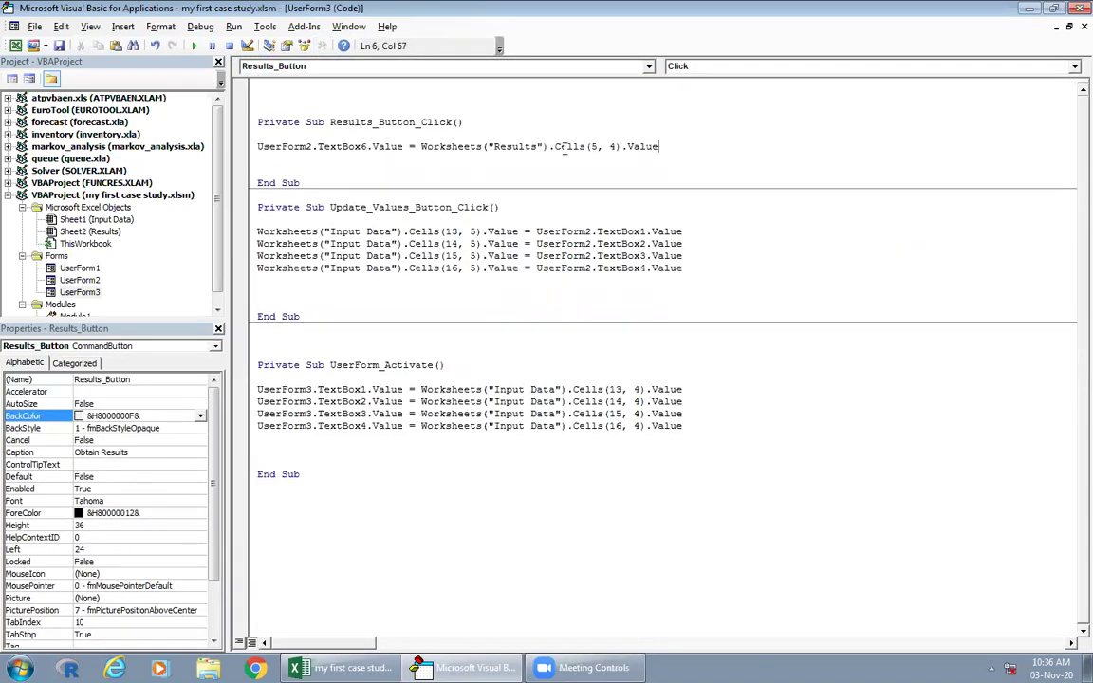
click(342, 668)
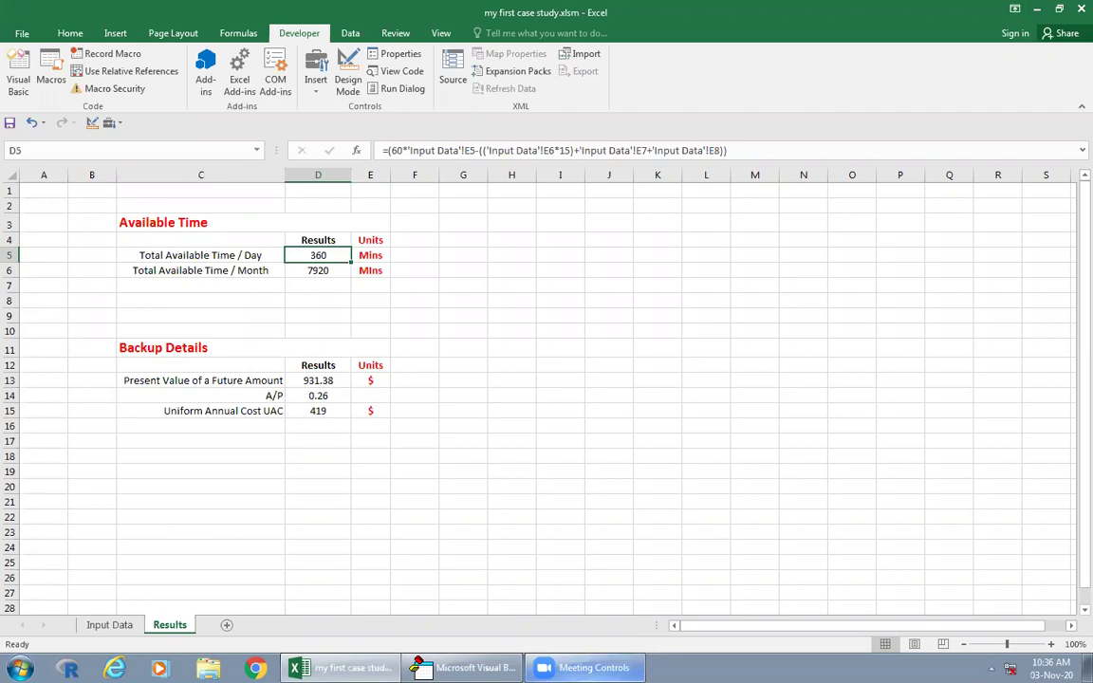
key(alt+F11)
click(590, 146)
text(15, 4).Value)
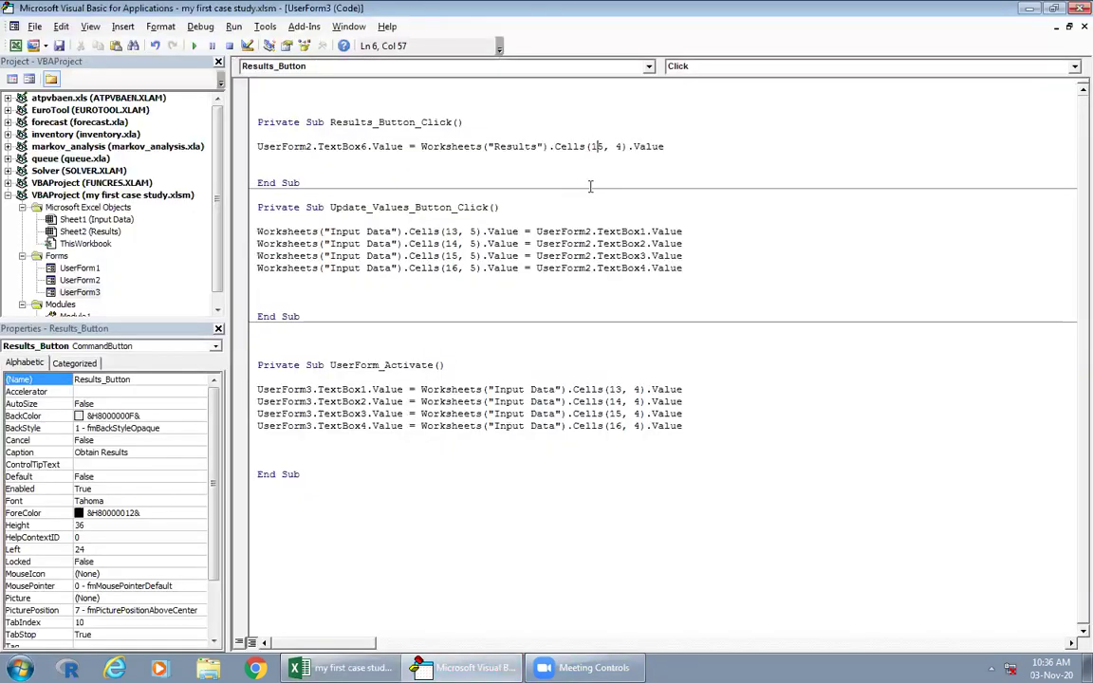
Step: Enable the Go Back button and make its click code run UserForm3.Hide
double_click(80, 292)
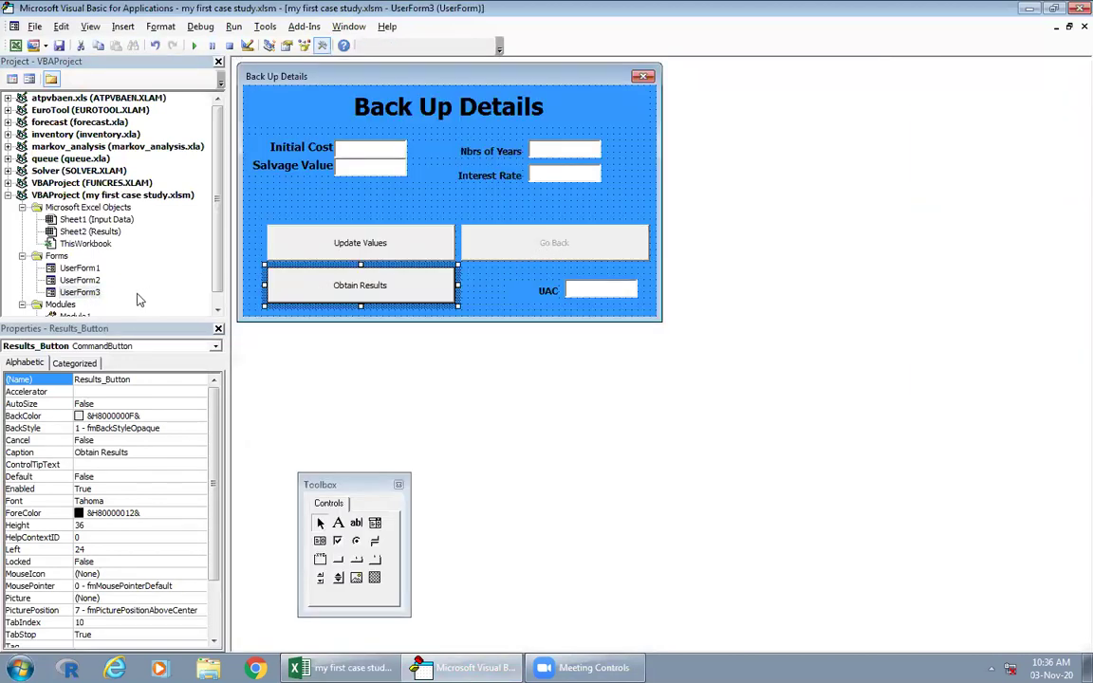
click(490, 232)
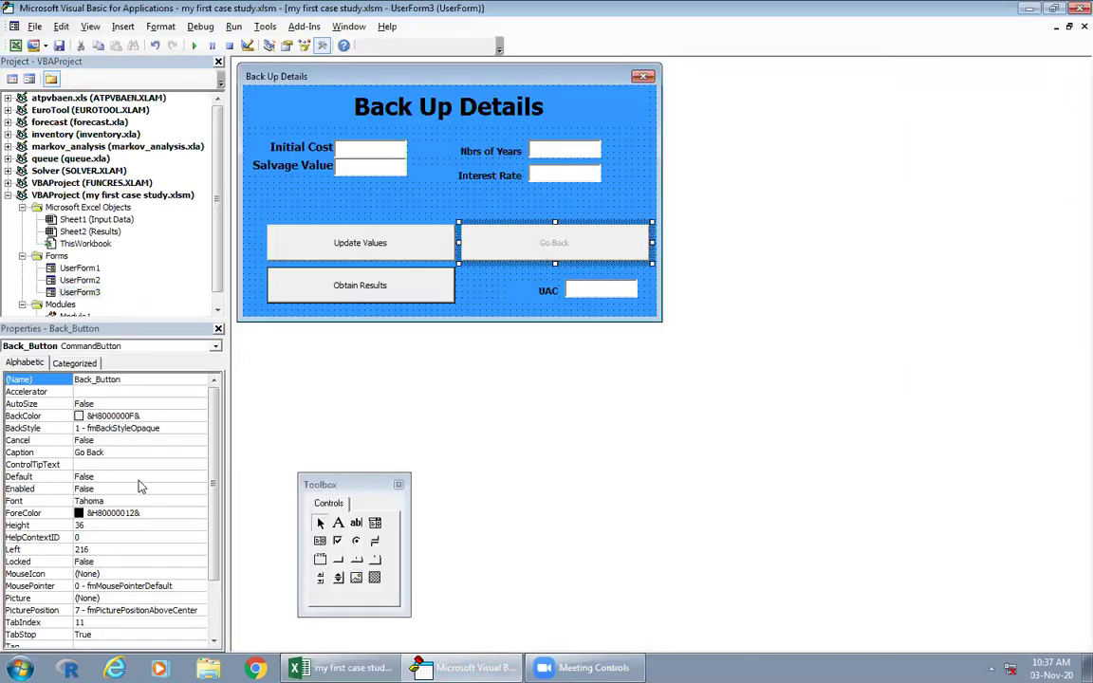
click(165, 488)
click(201, 490)
click(133, 501)
click(475, 275)
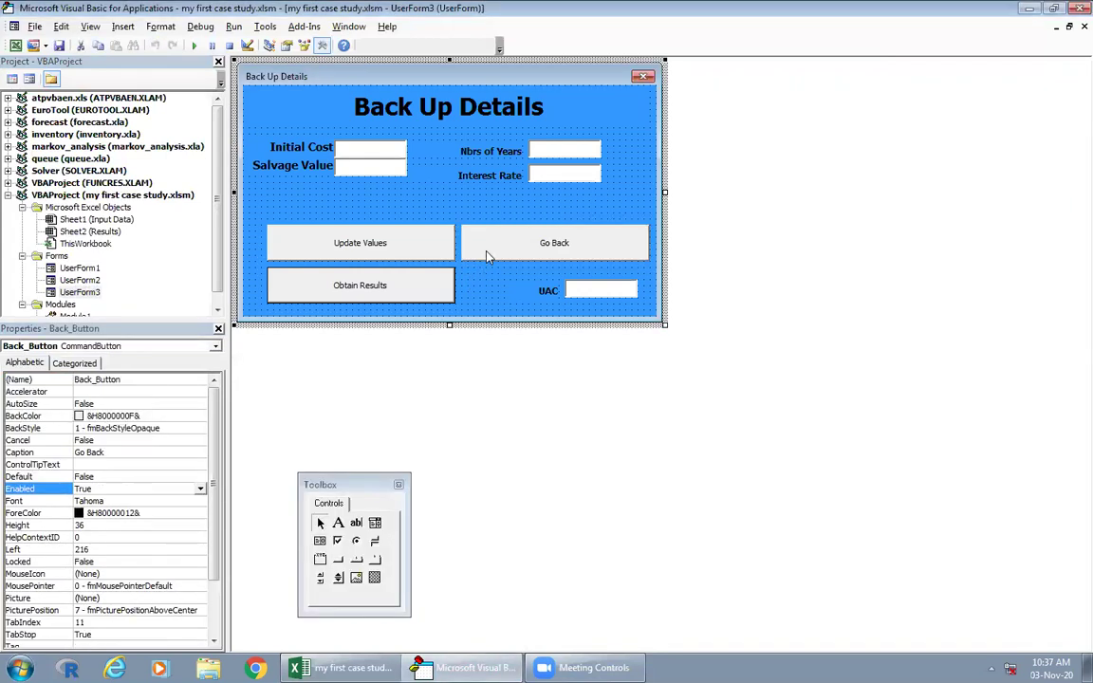
double_click(488, 257)
text(erform3.hide)
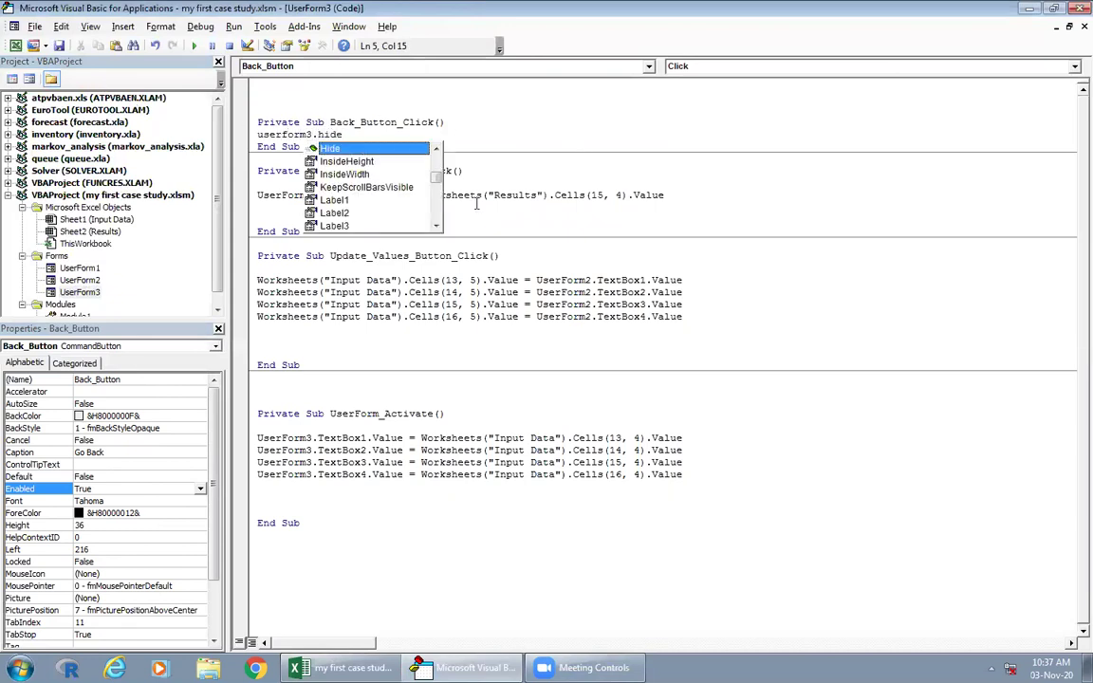
click(254, 267)
Step: Save the project, close the VBA editor, and open Excel's File Info page
click(59, 45)
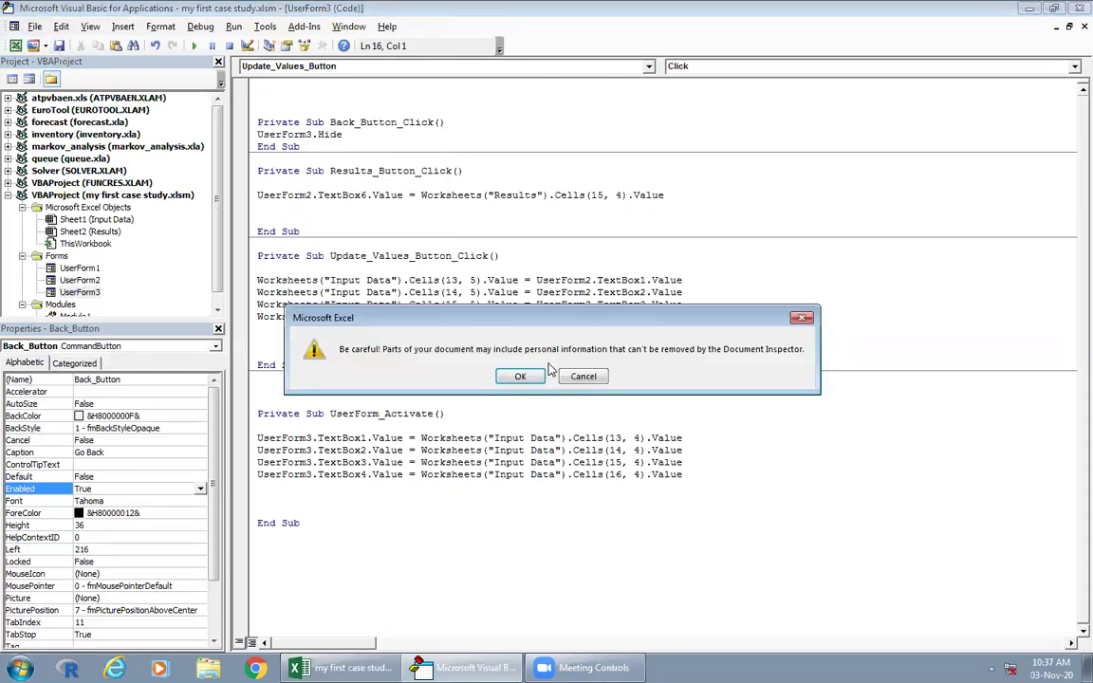
click(518, 376)
double_click(82, 268)
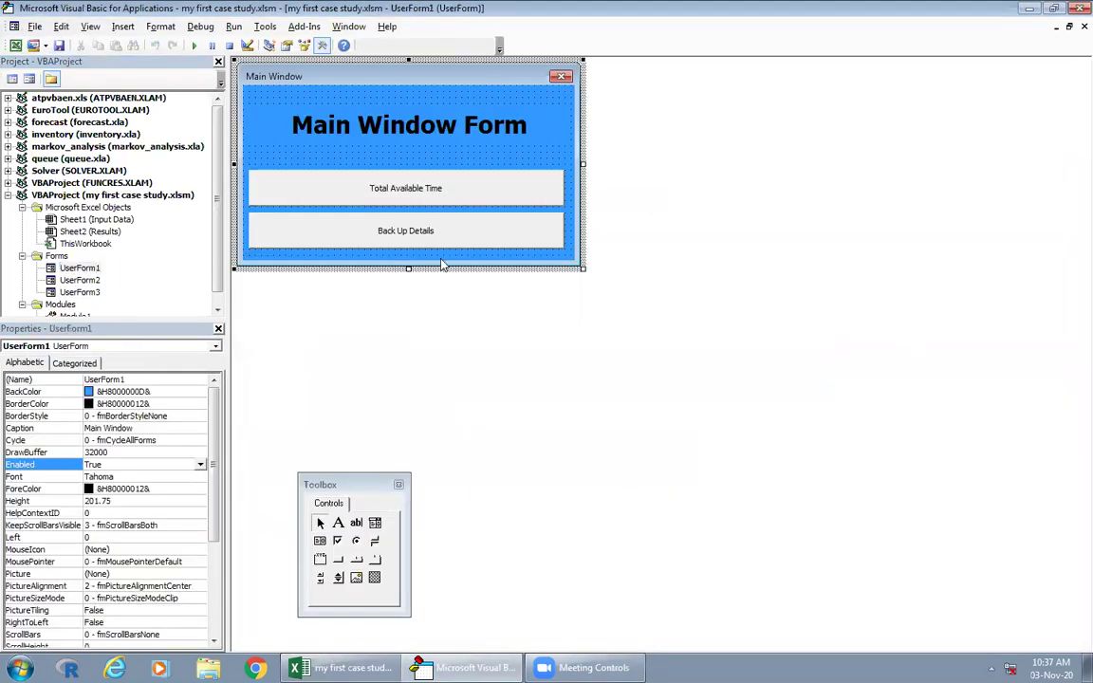
click(1082, 8)
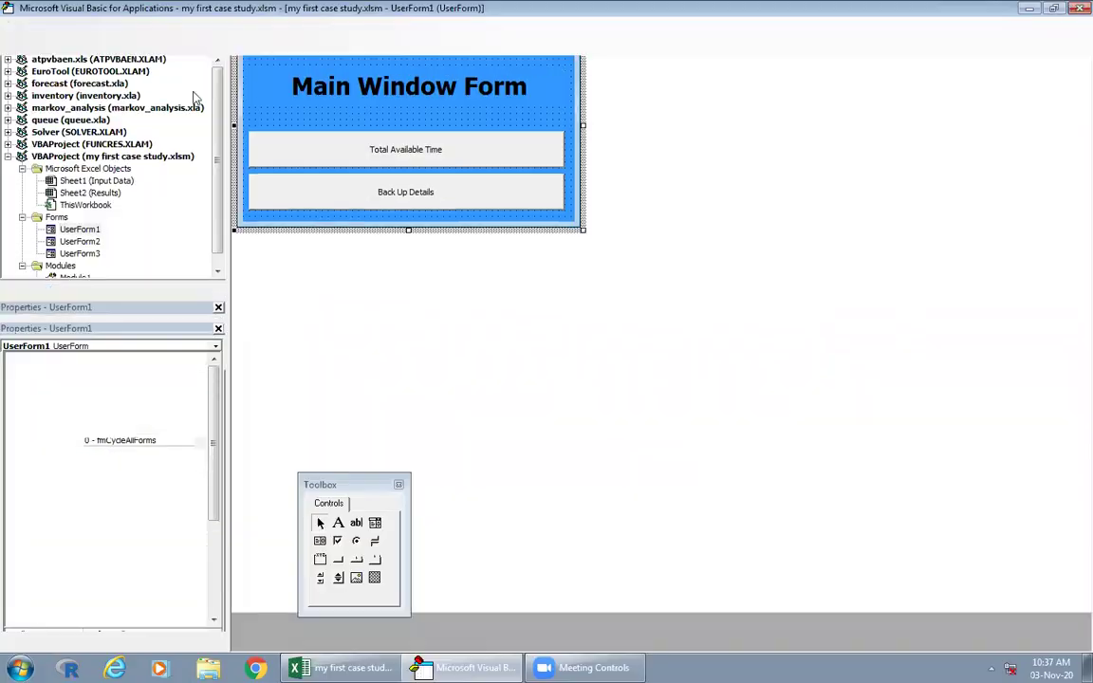
click(19, 32)
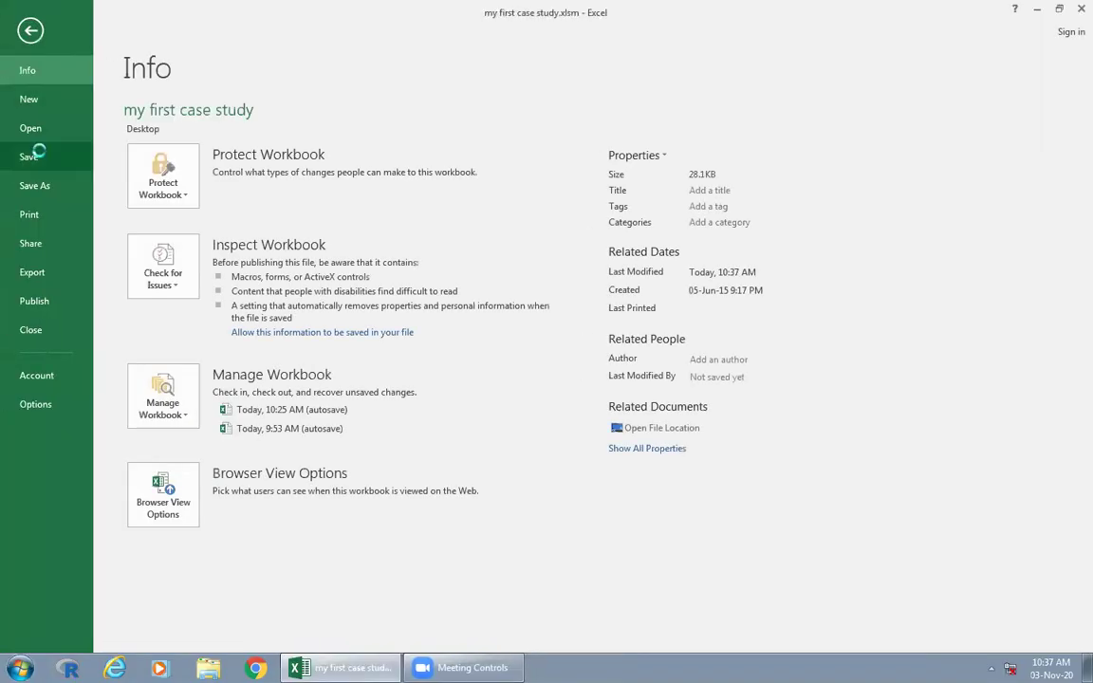
Step: Save the workbook, launch Main Window and Back Up Details from Input Data, and try their buttons
click(29, 156)
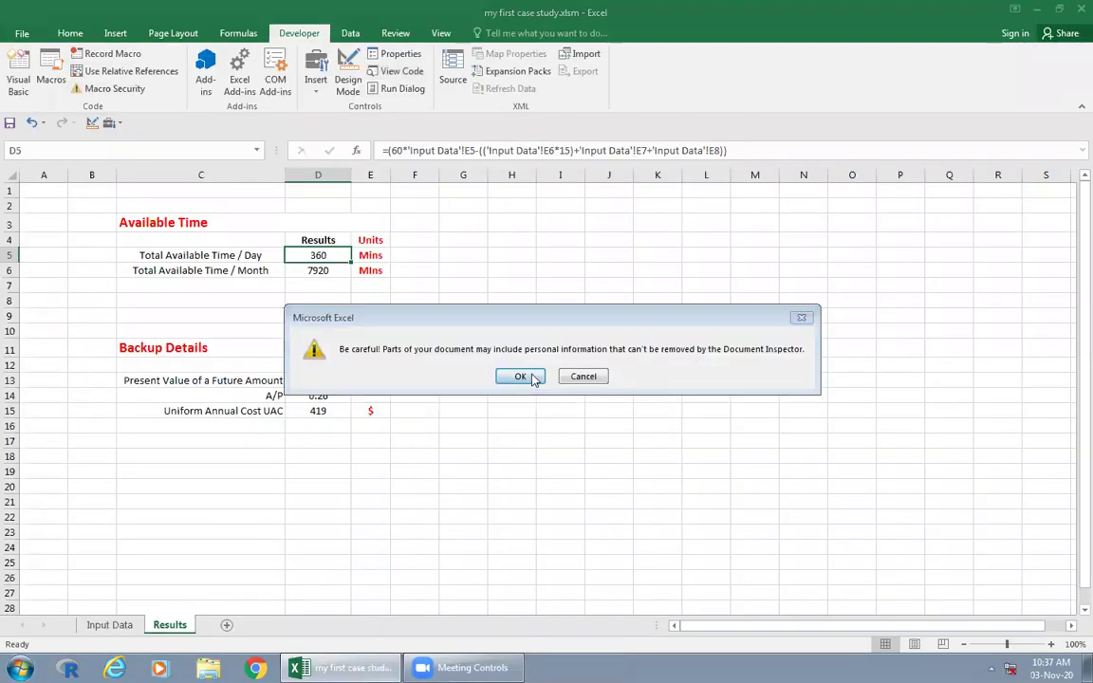
click(520, 376)
click(105, 626)
click(694, 313)
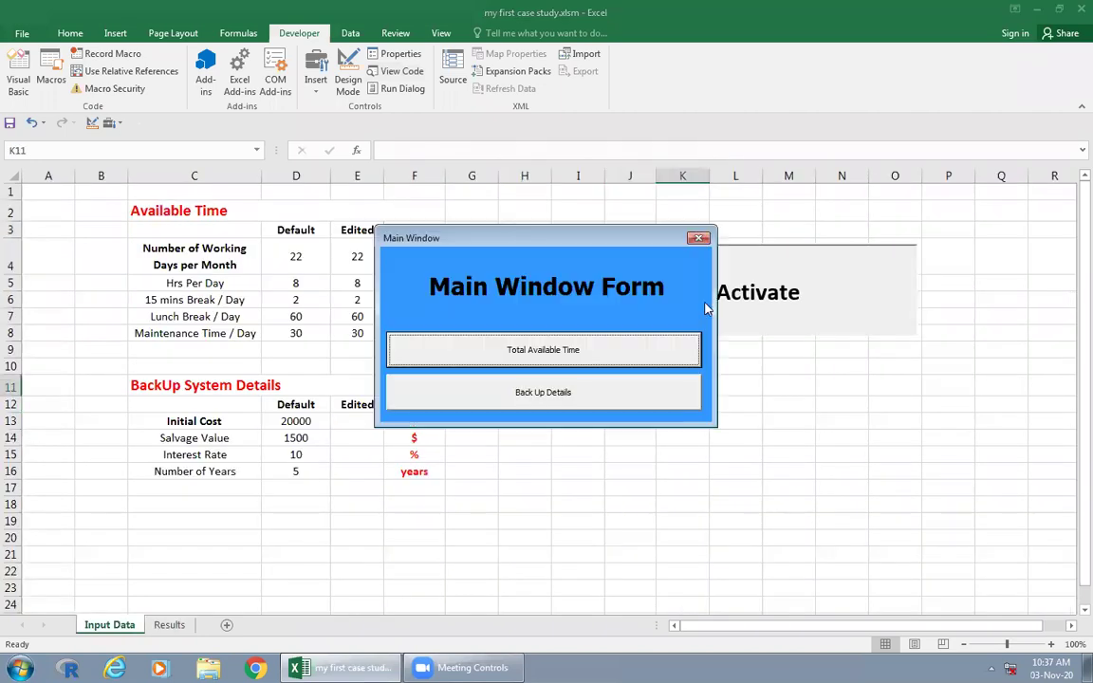
drag(590, 242, 764, 223)
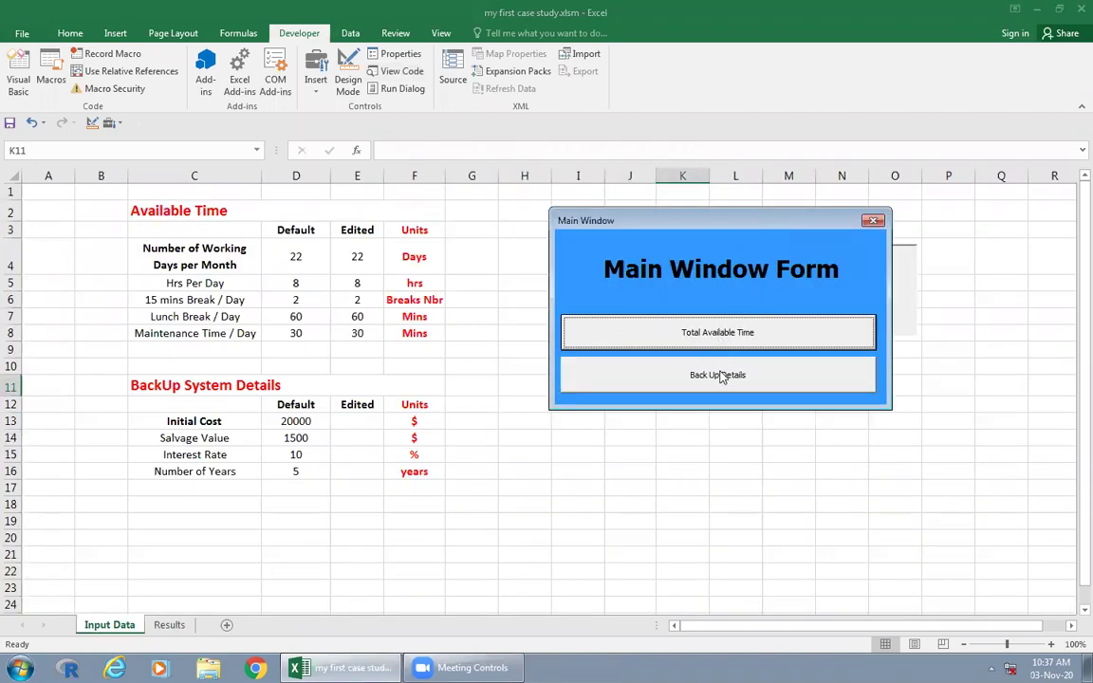
click(722, 376)
drag(598, 211, 776, 197)
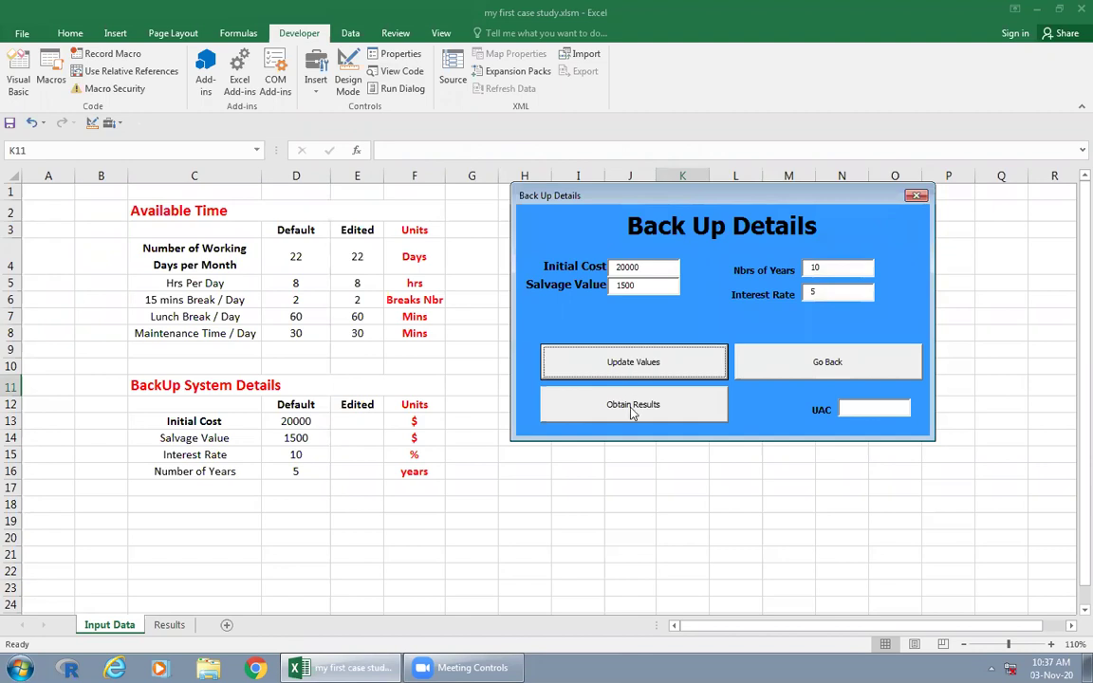
click(645, 408)
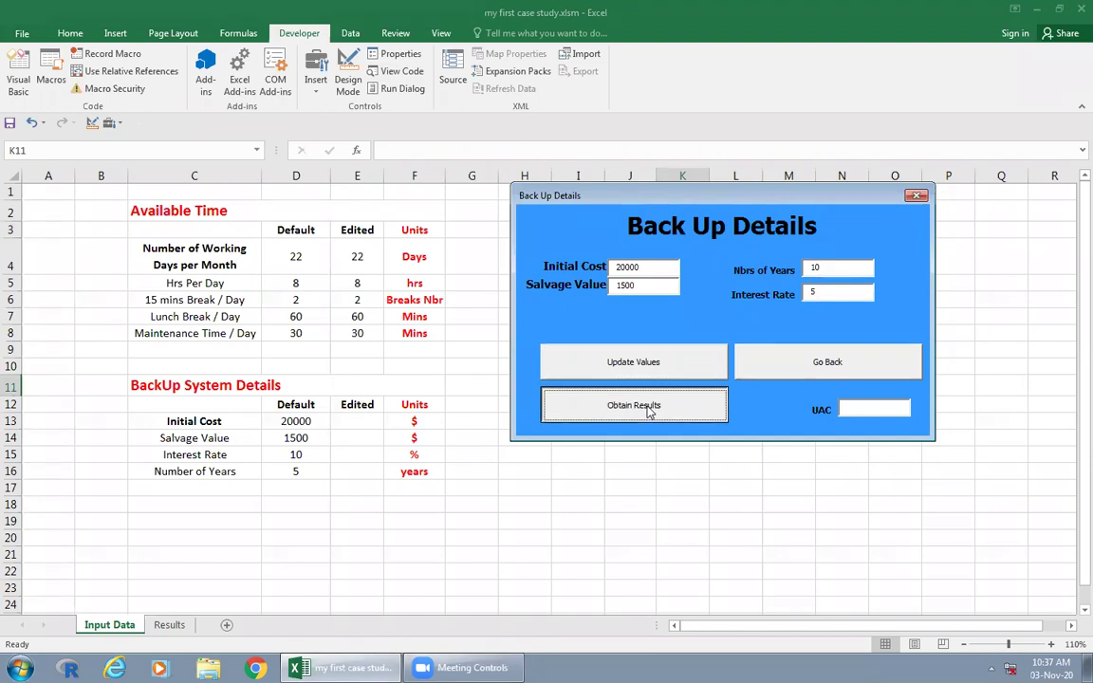
click(649, 363)
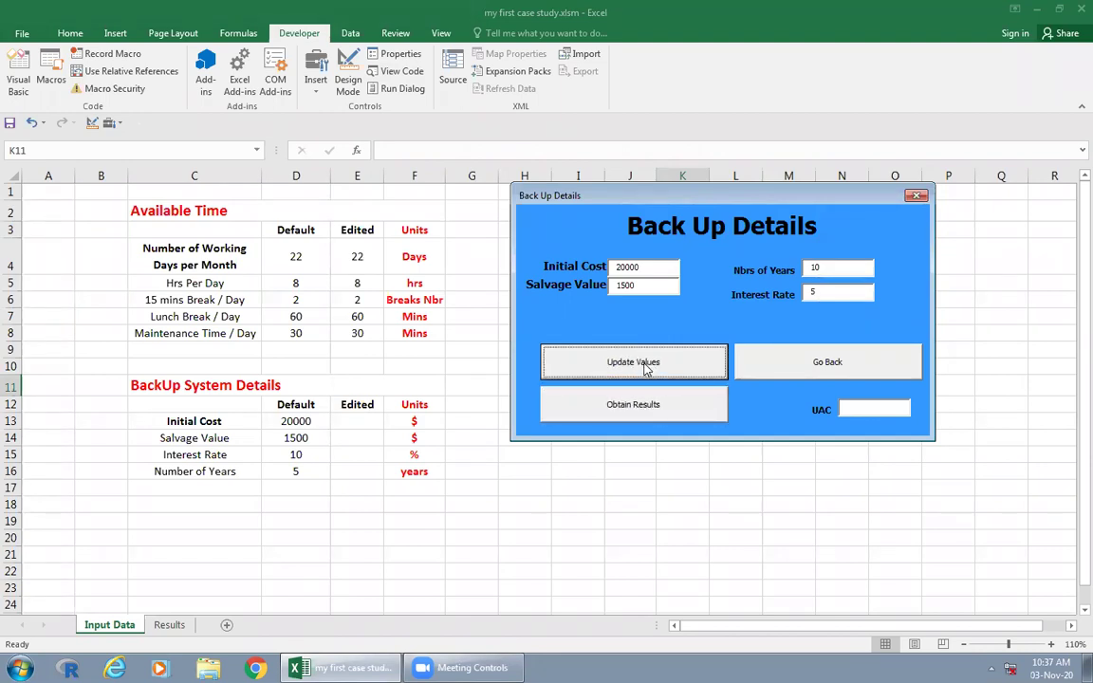
click(644, 404)
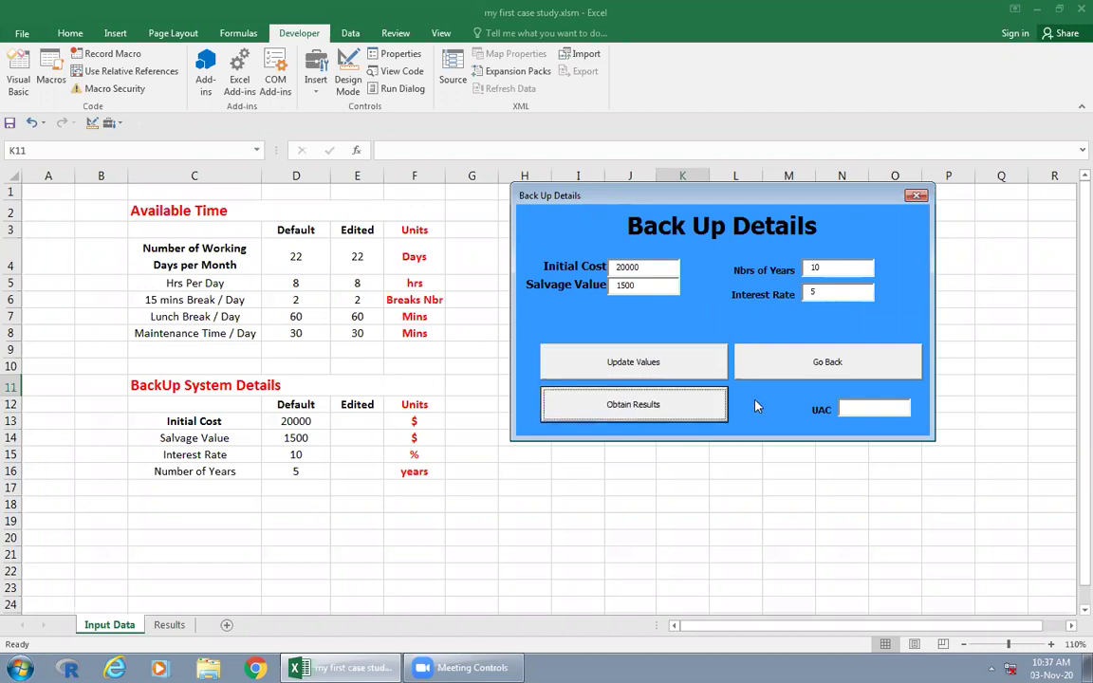
Step: Enter 30000, 500, 15 and 3 in Back Up Details, update values, and close both forms
double_click(630, 266)
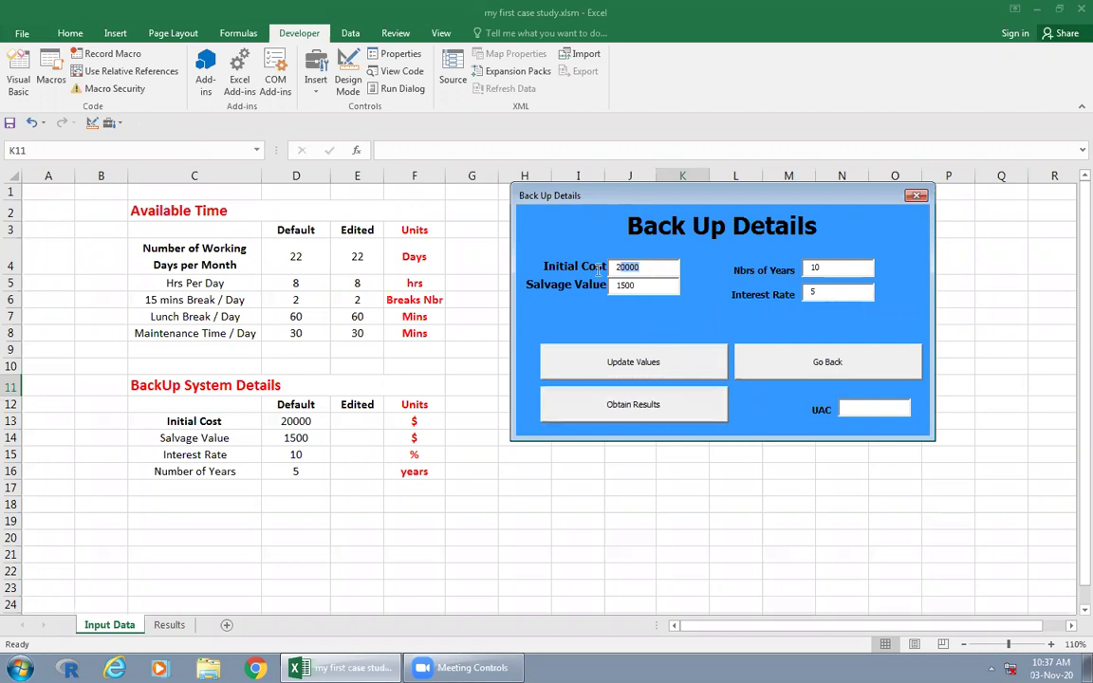
text(30)
drag(649, 290, 597, 292)
text(00)
double_click(806, 269)
text(15)
double_click(813, 290)
text(3)
click(664, 361)
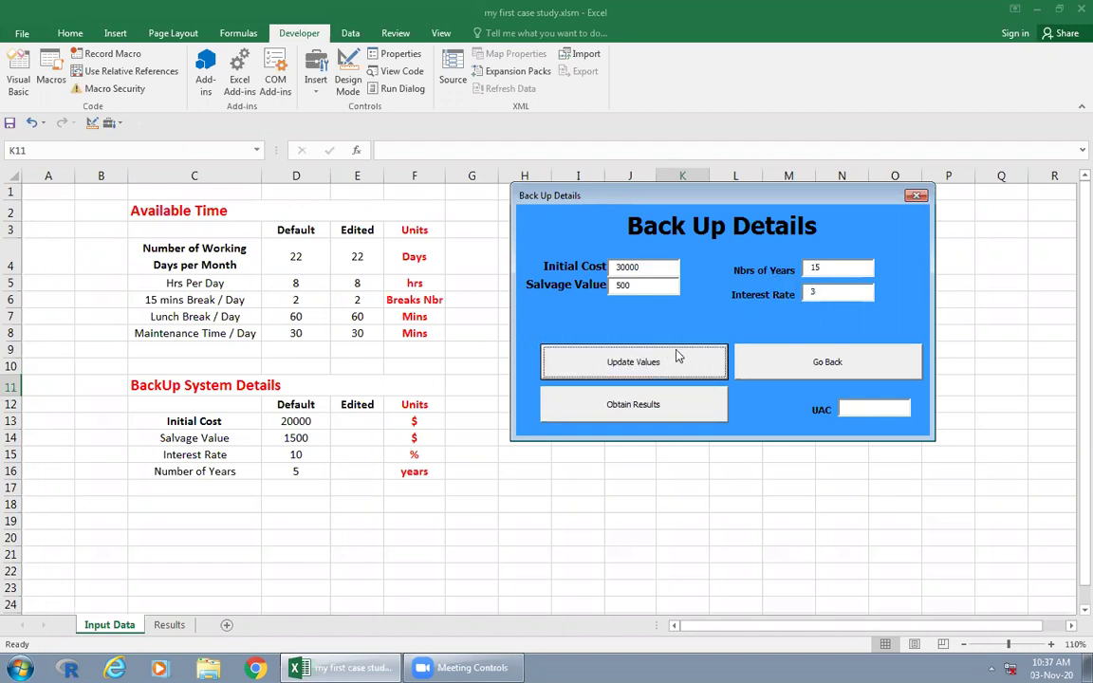
click(916, 198)
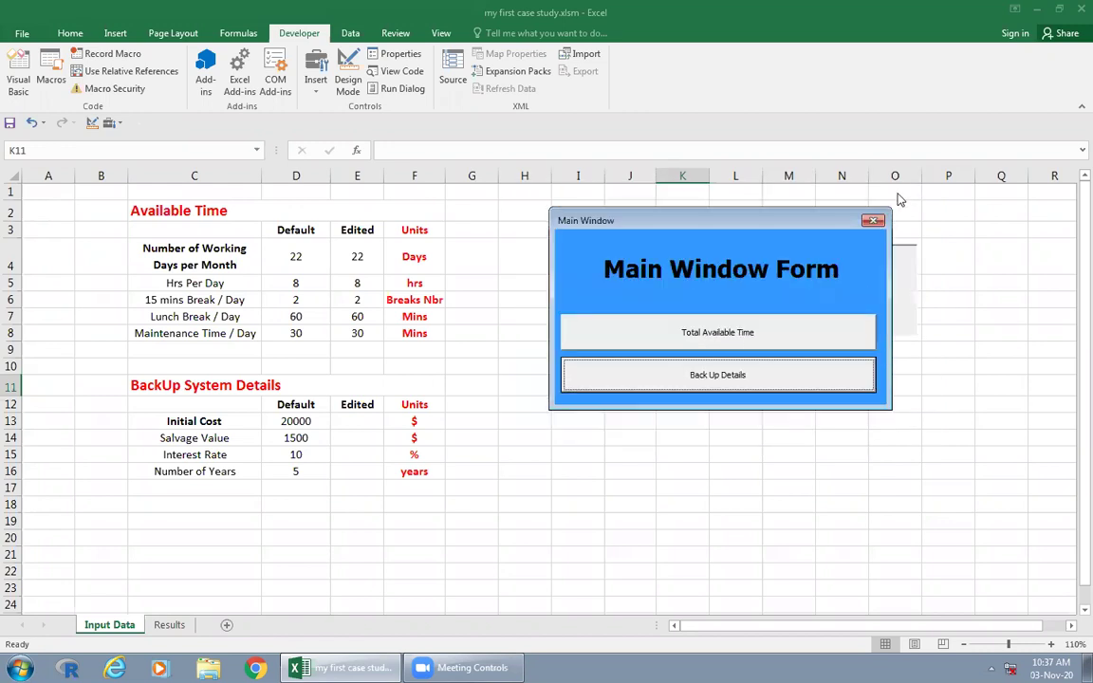
click(875, 223)
click(556, 436)
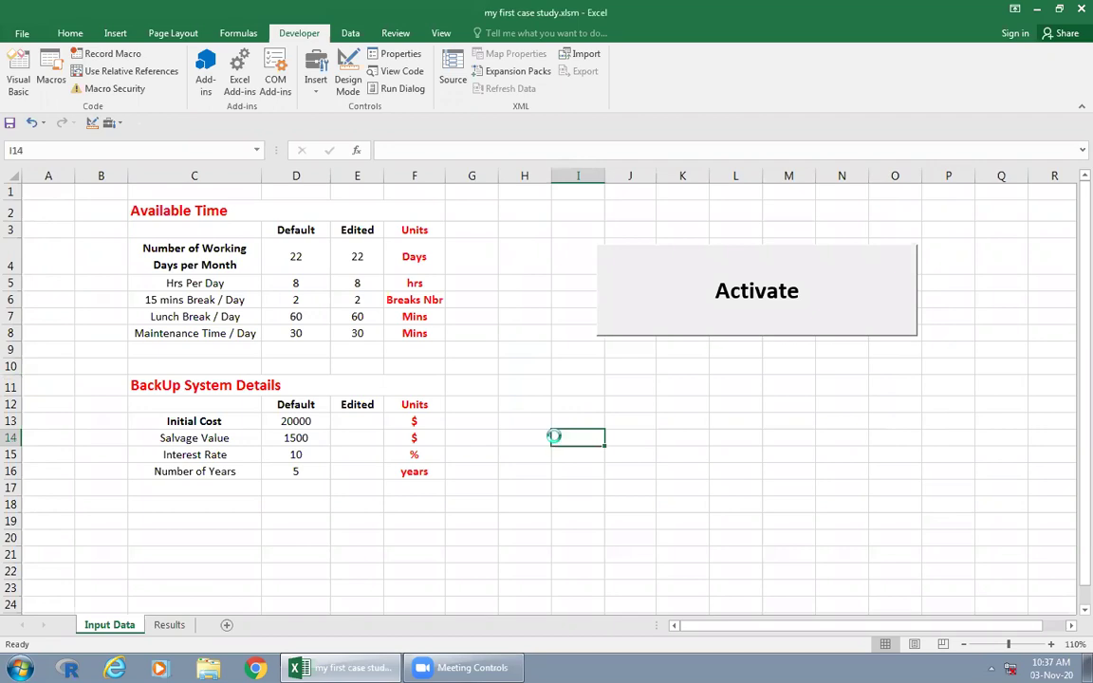
Step: Change both UserForm2 references to UserForm3 in UserForm3's Update Values and results code
double_click(80, 292)
double_click(361, 240)
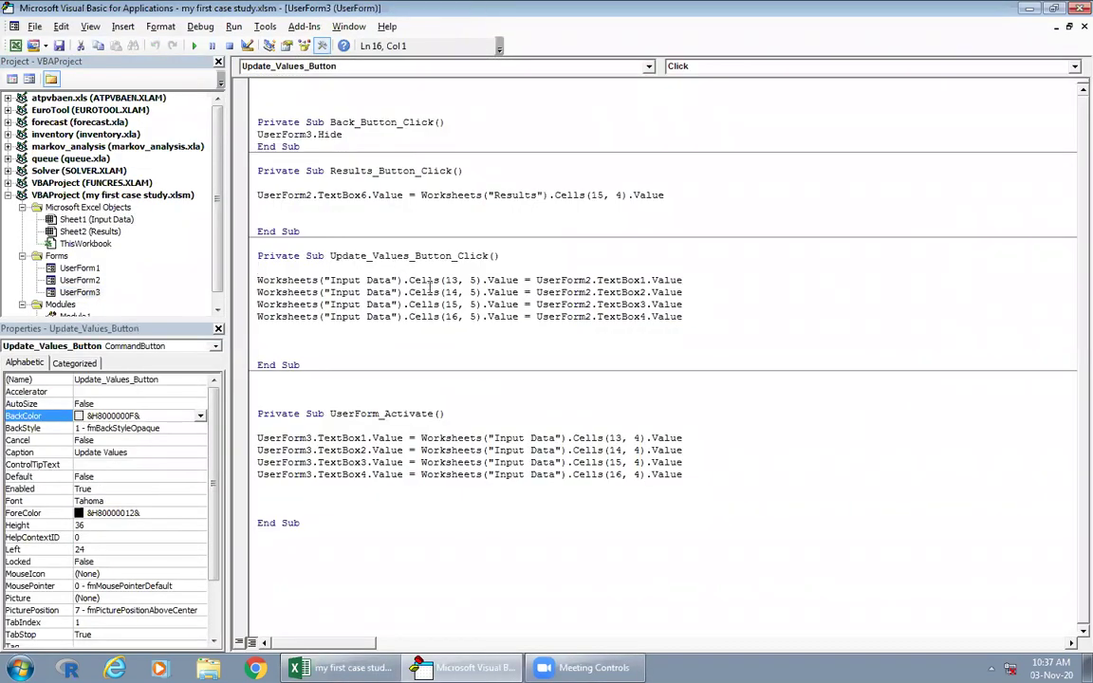
click(322, 668)
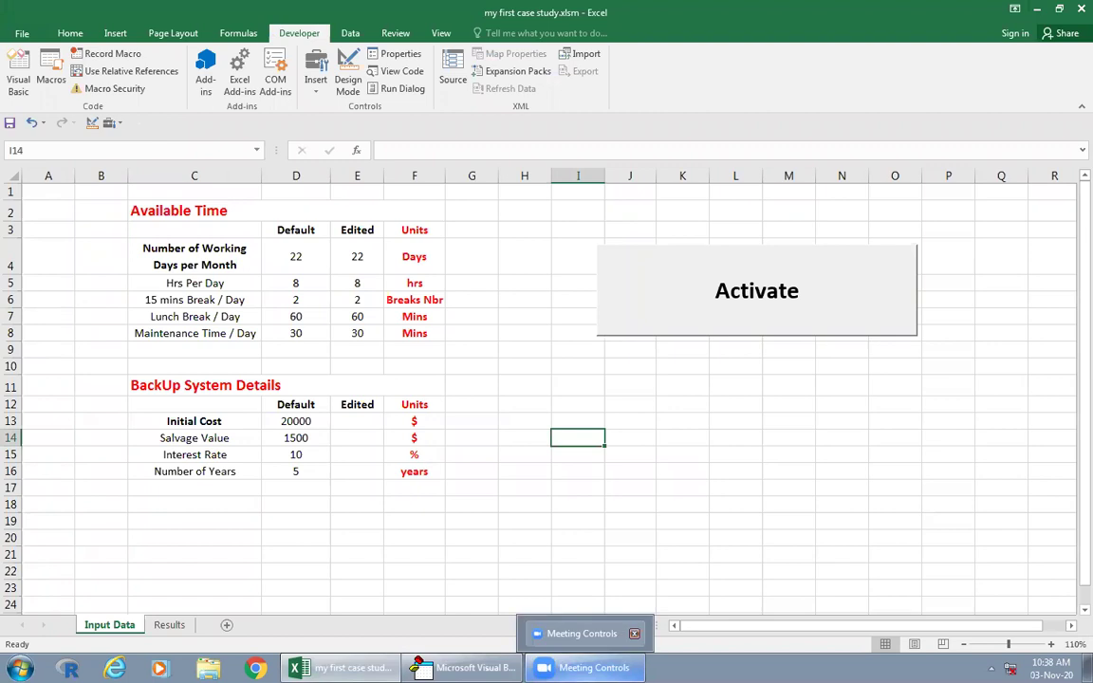
click(465, 667)
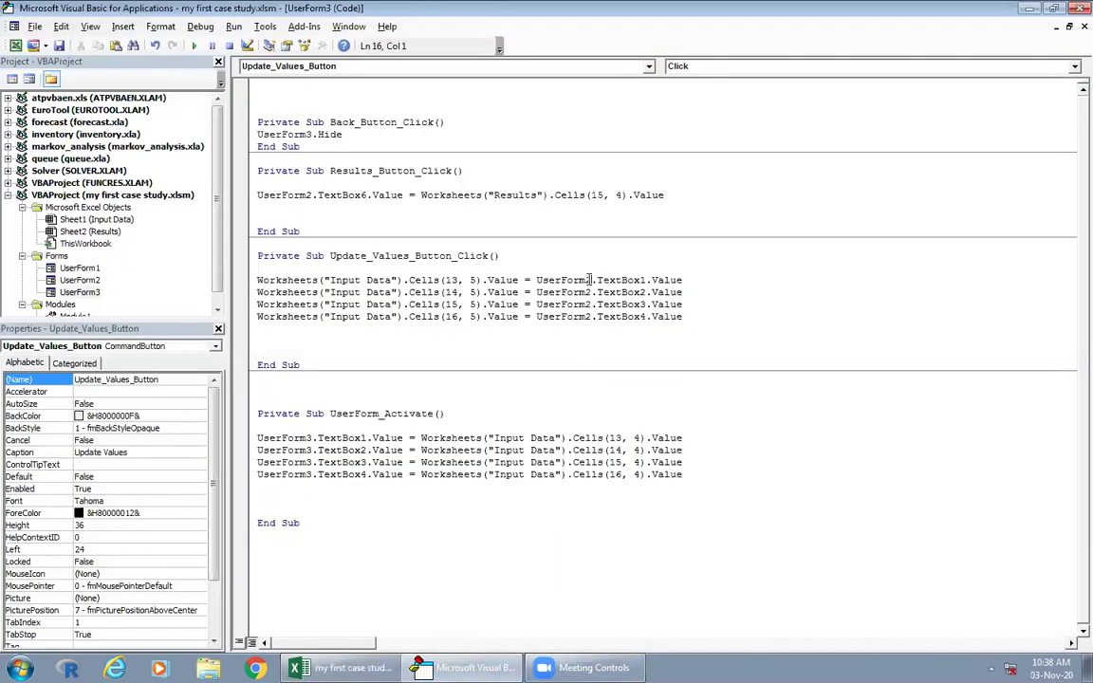
click(592, 280)
key(BackSpace)
text(3)
key(BackSpace)
text(3)
click(308, 195)
click(350, 243)
Step: Save the project, accept the warning, and return to Excel
click(57, 47)
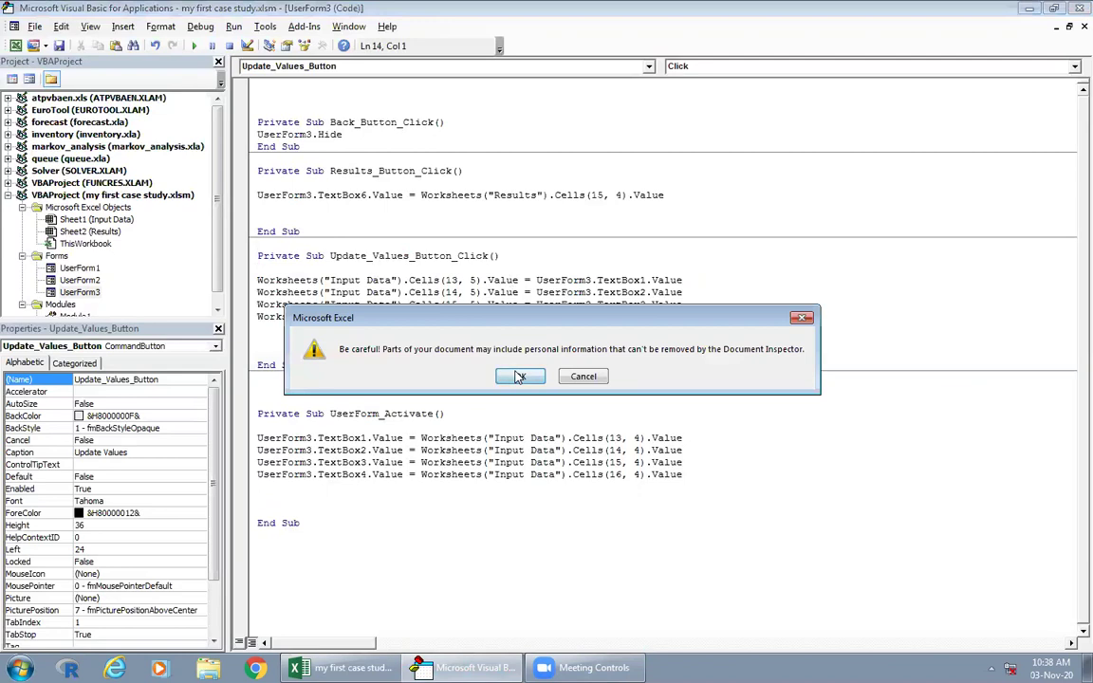
click(458, 337)
click(1080, 8)
Step: Launch the Main Window form and open Back Up Details, moving both forms aside
click(661, 307)
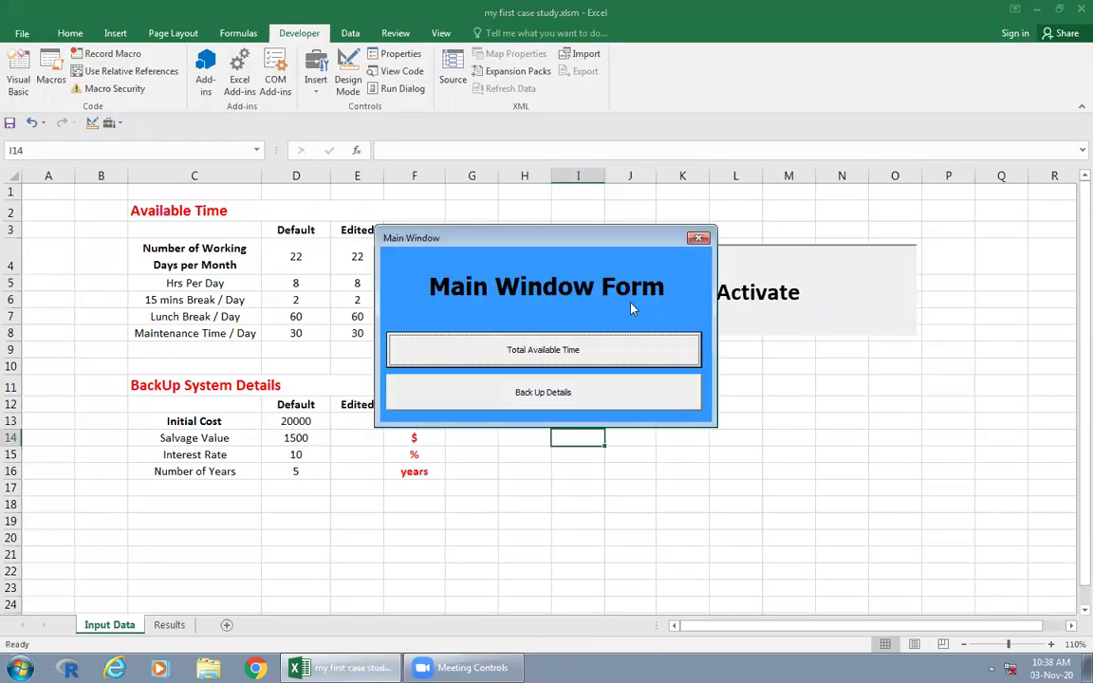
drag(593, 236, 849, 212)
click(796, 367)
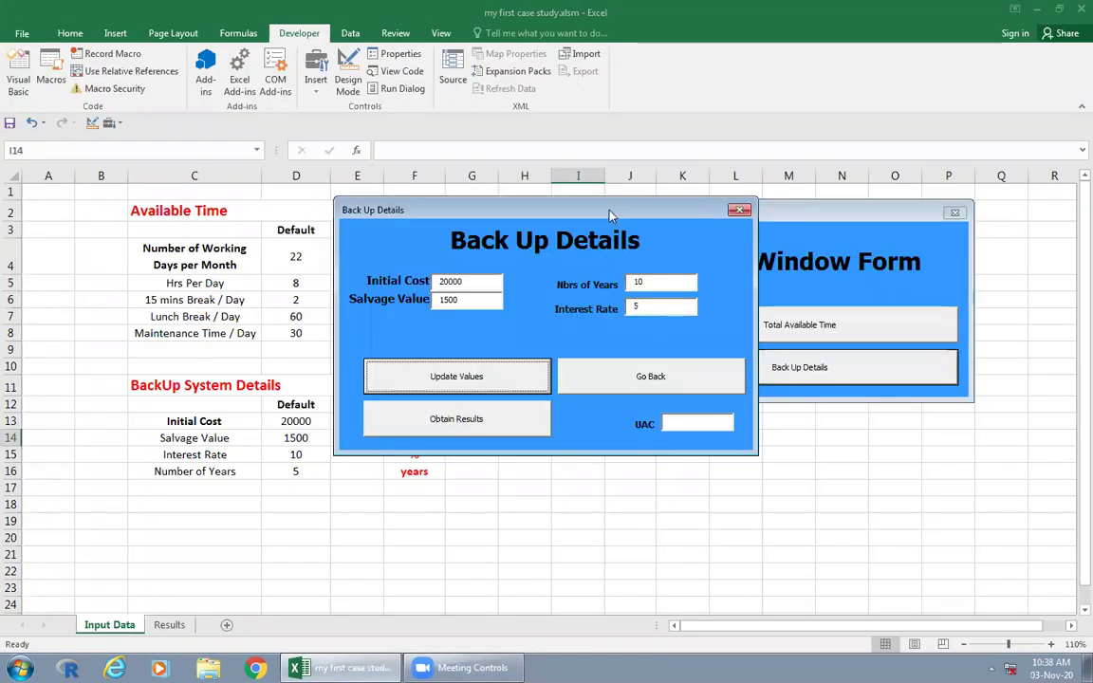
drag(550, 210, 811, 211)
Step: Enter back-up inputs 25000, 500, 15 and 6, update values, and obtain UAC 419.1877828918
key(Tab)
text(25000)
key(Tab)
text(500)
key(Tab)
text(1)
key(Tab)
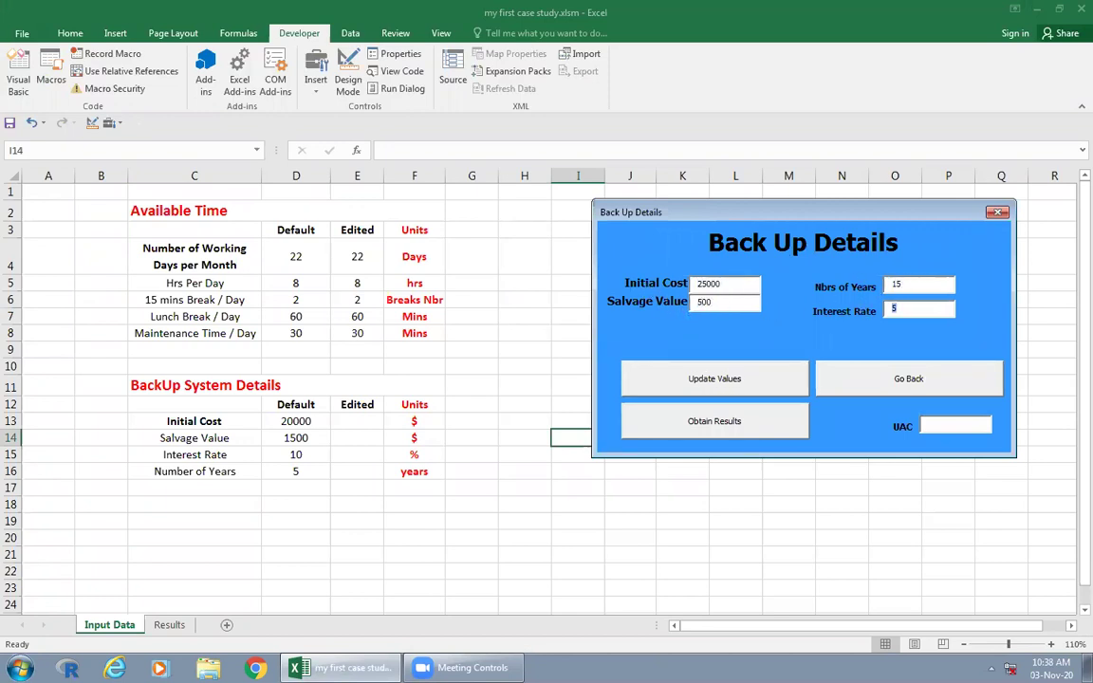
text(6)
click(776, 373)
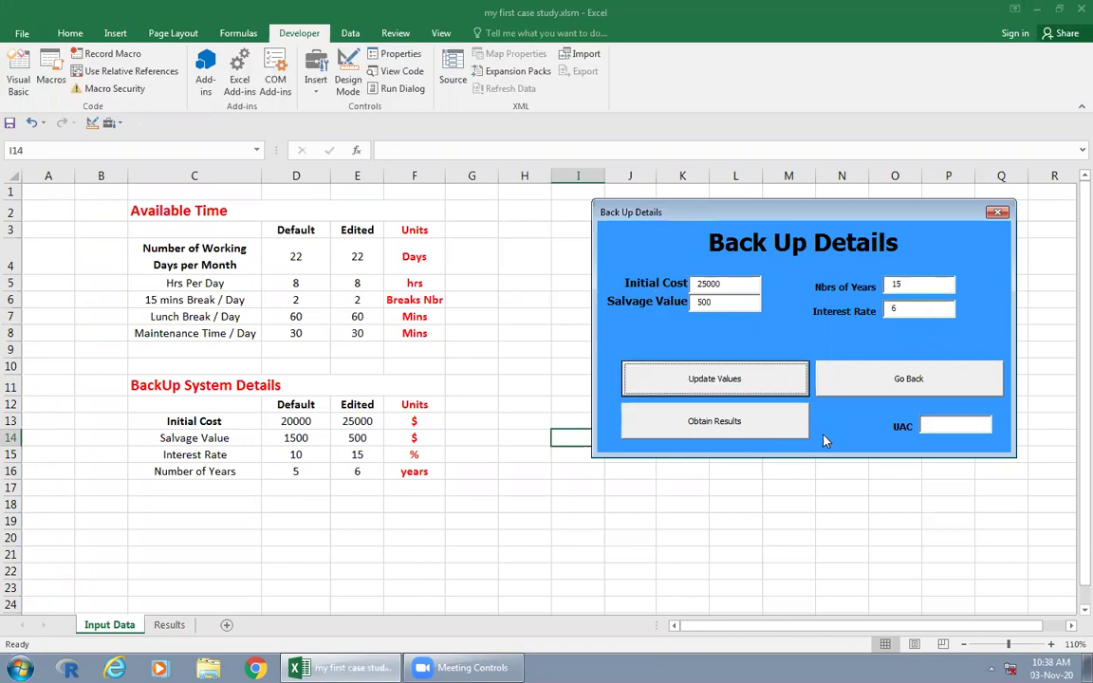
click(745, 429)
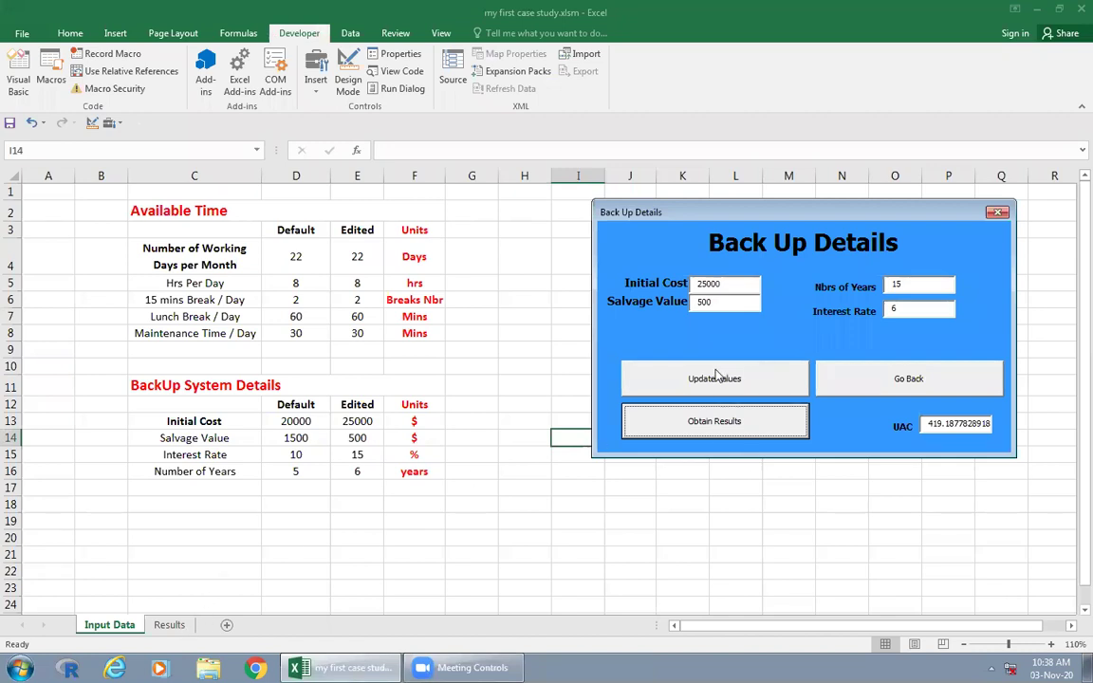
Step: Reopen Back Up Details beside the Edited column and fetch the UAC result again
click(859, 383)
click(820, 378)
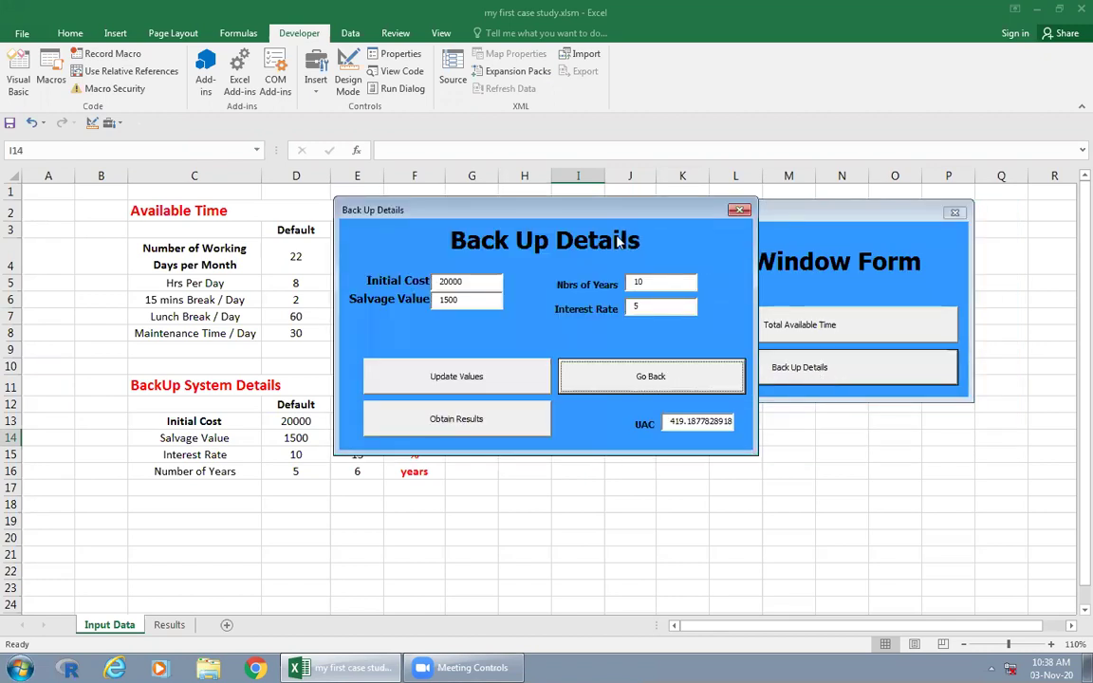
drag(613, 214, 856, 240)
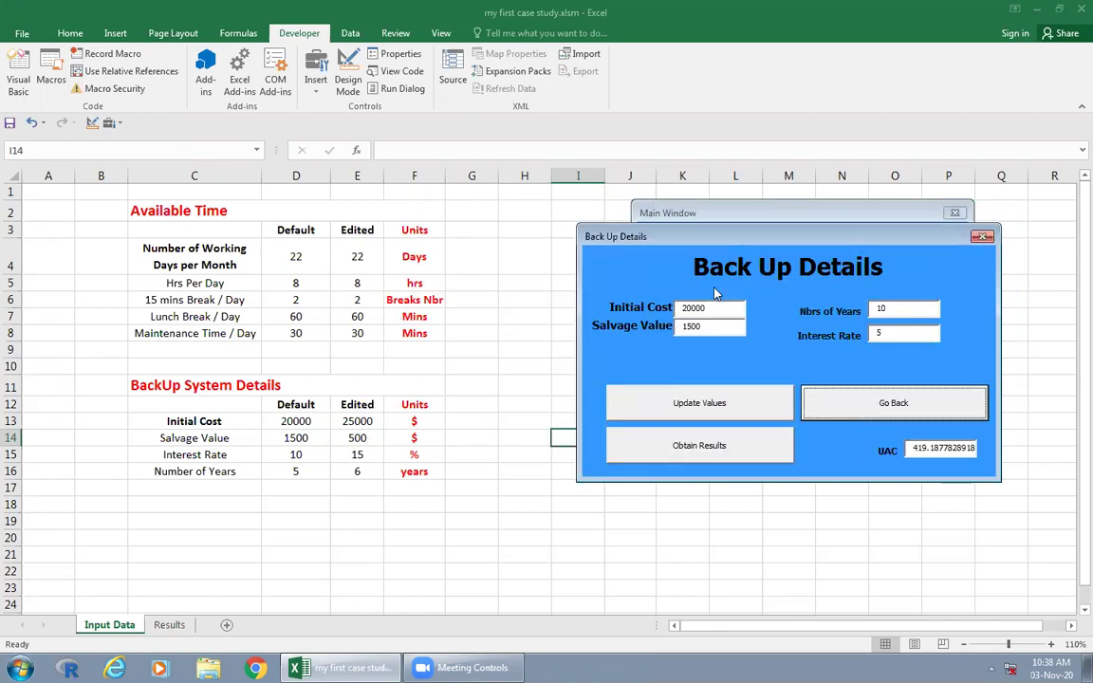
click(699, 454)
Step: Close both forms and switch to the Results sheet
click(884, 418)
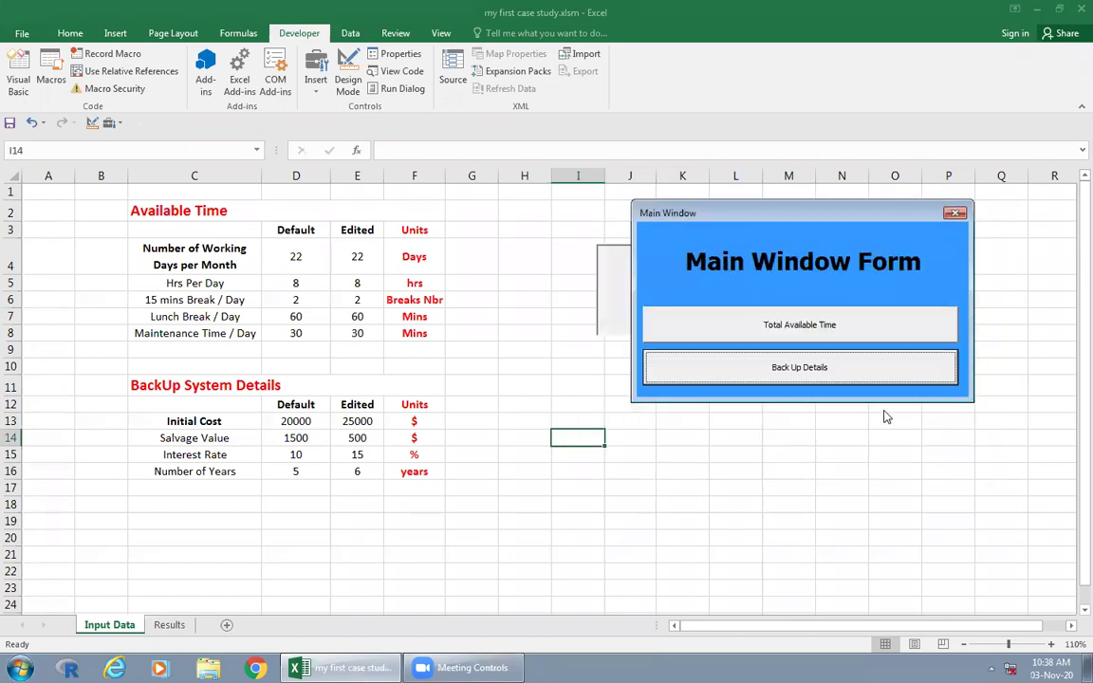
key(Escape)
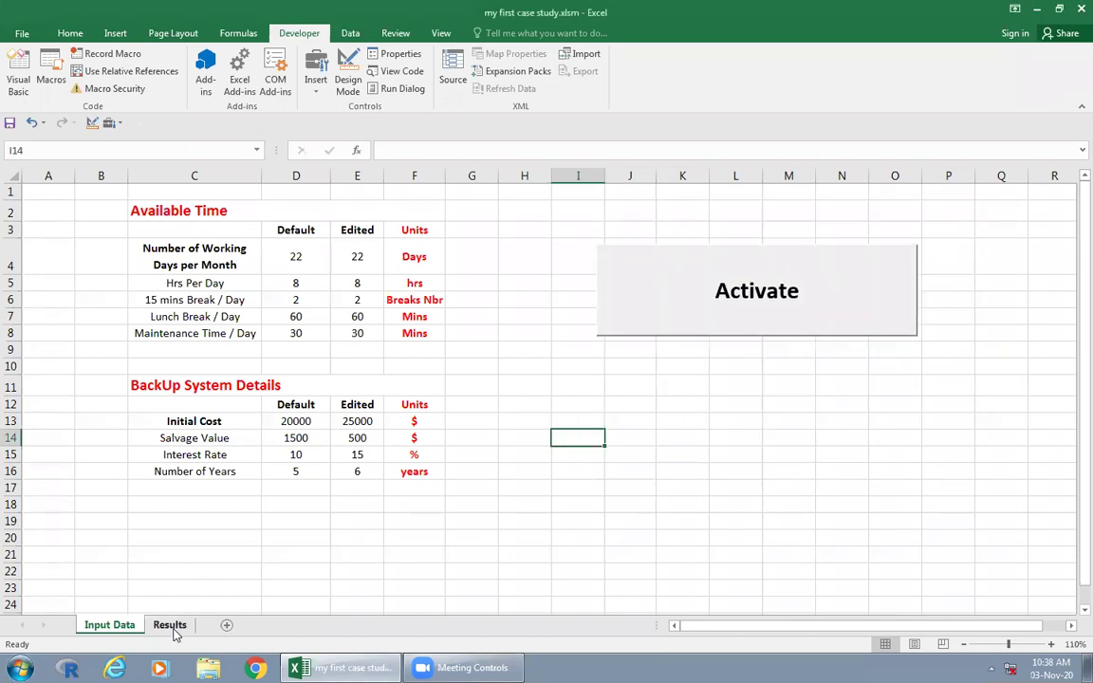
click(170, 626)
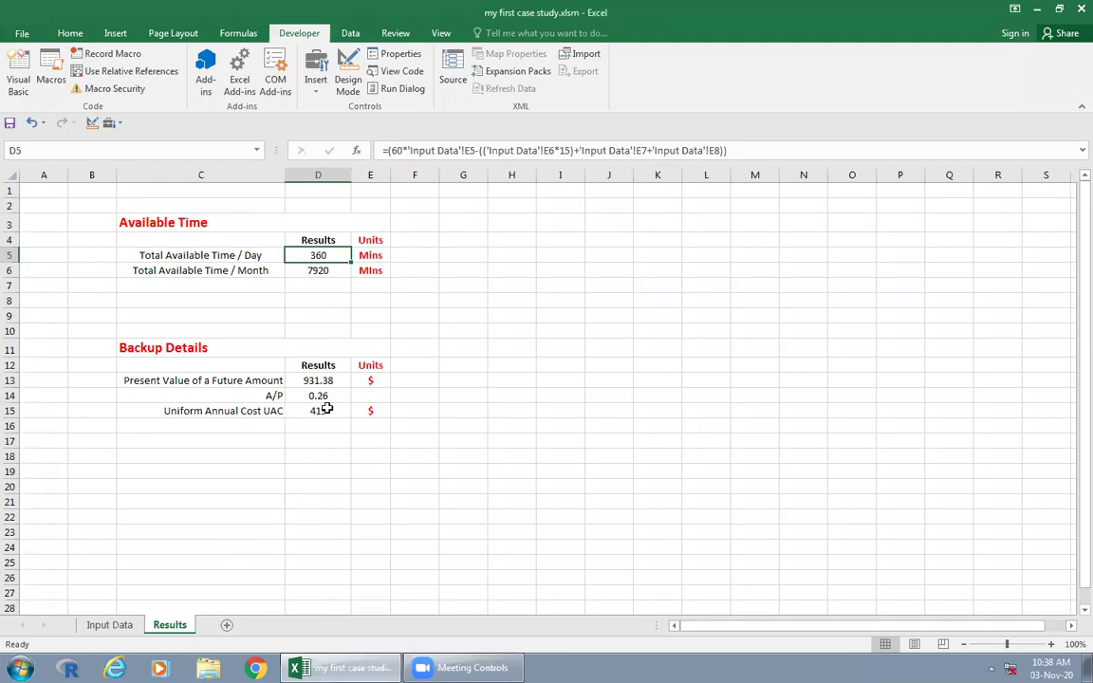